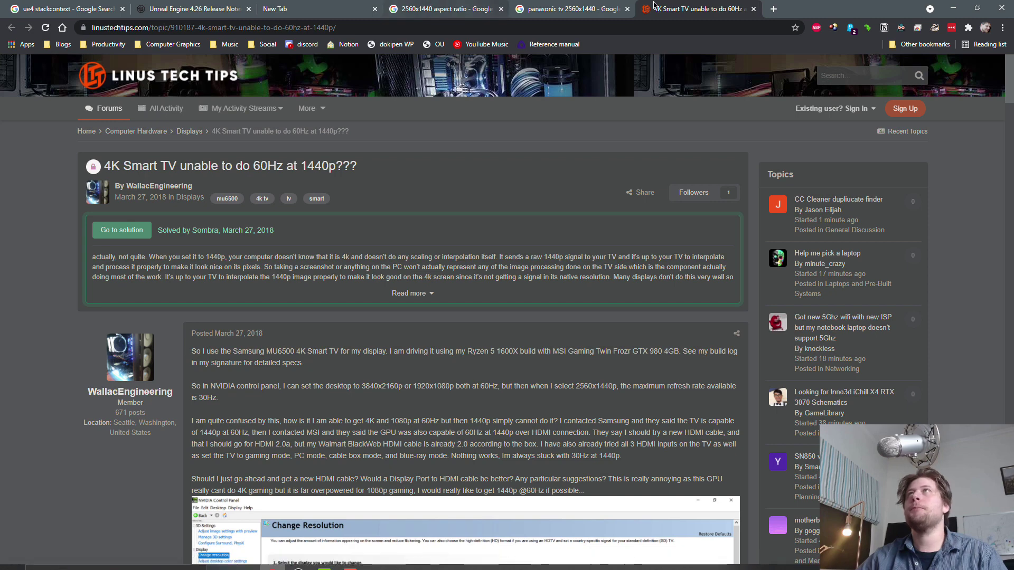
# Open YouTube in a new browser tab and search for the Niagara tutorial creator by name.
pyautogui.click(774, 8)
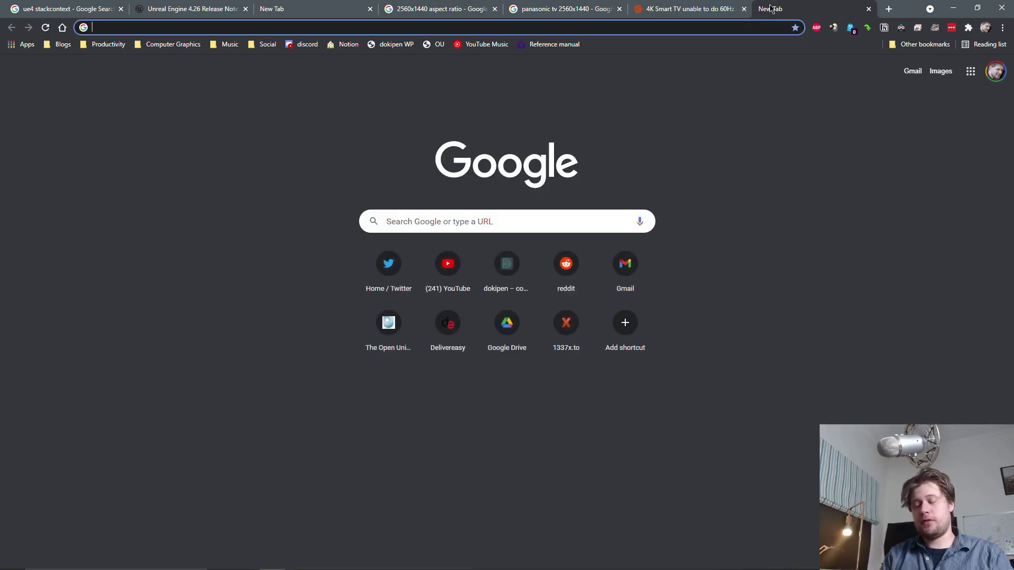
pyautogui.write('you')
pyautogui.press('Return')
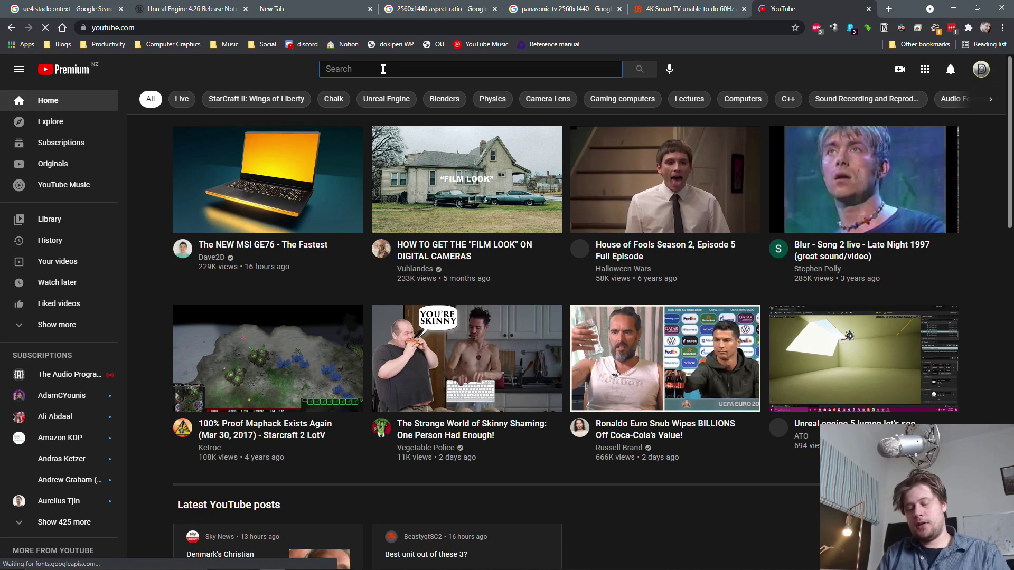
pyautogui.write('andraeas glad')
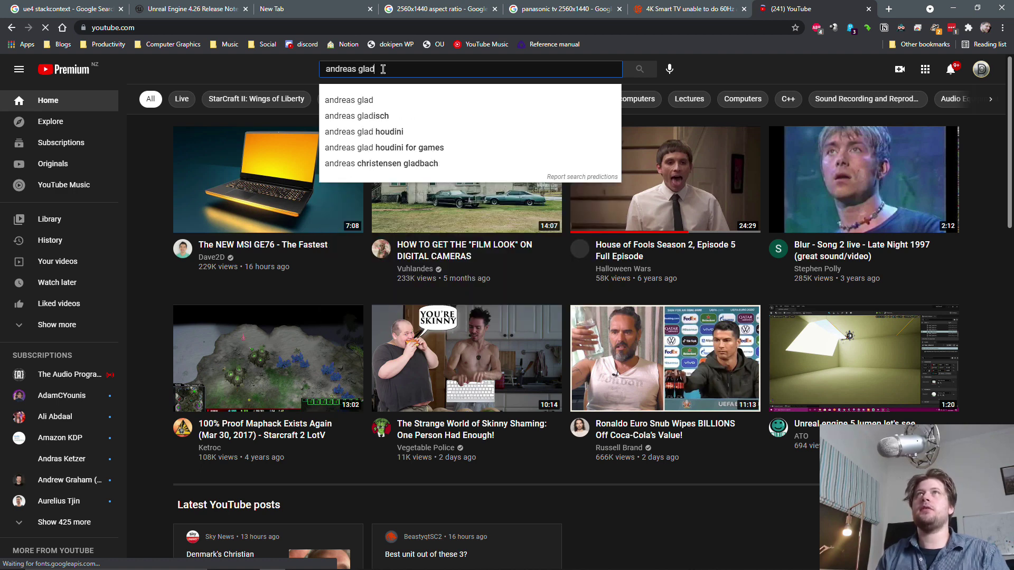
pyautogui.press('Return')
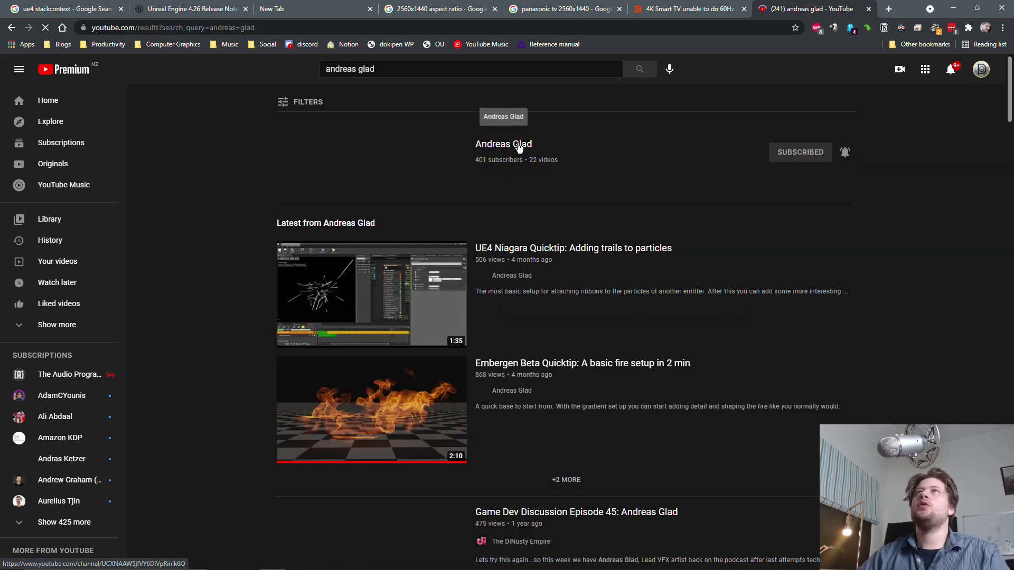
# Open the "UE4 Niagara Grid2d Quickstart" video from the creator's uploads and pause it.
pyautogui.click(519, 149)
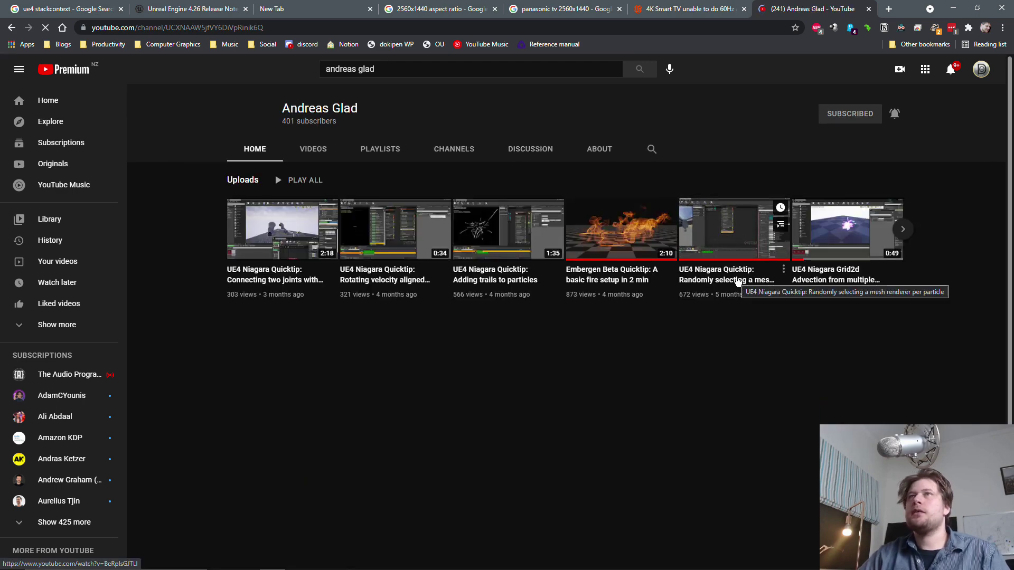
pyautogui.click(313, 148)
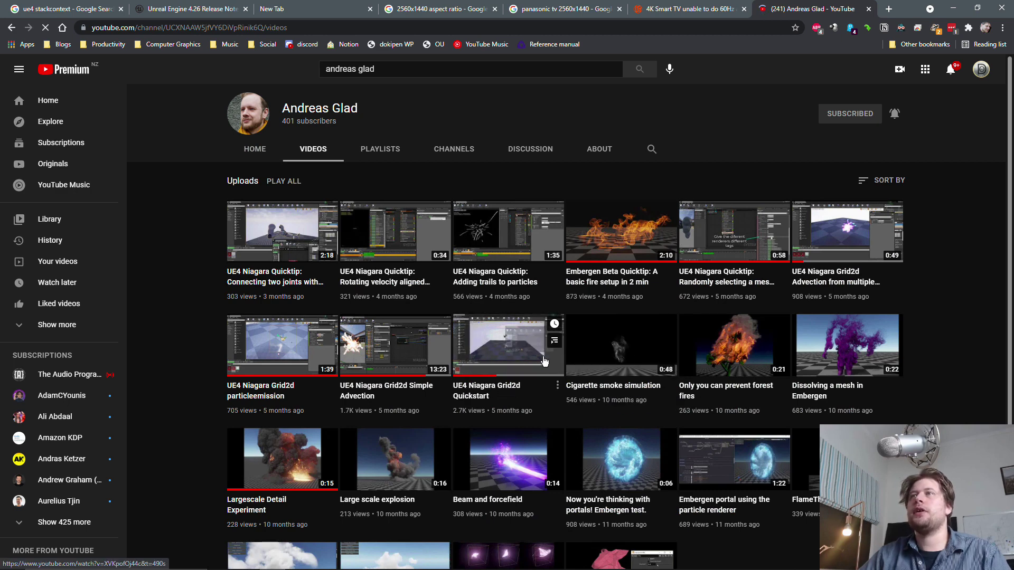
pyautogui.click(510, 345)
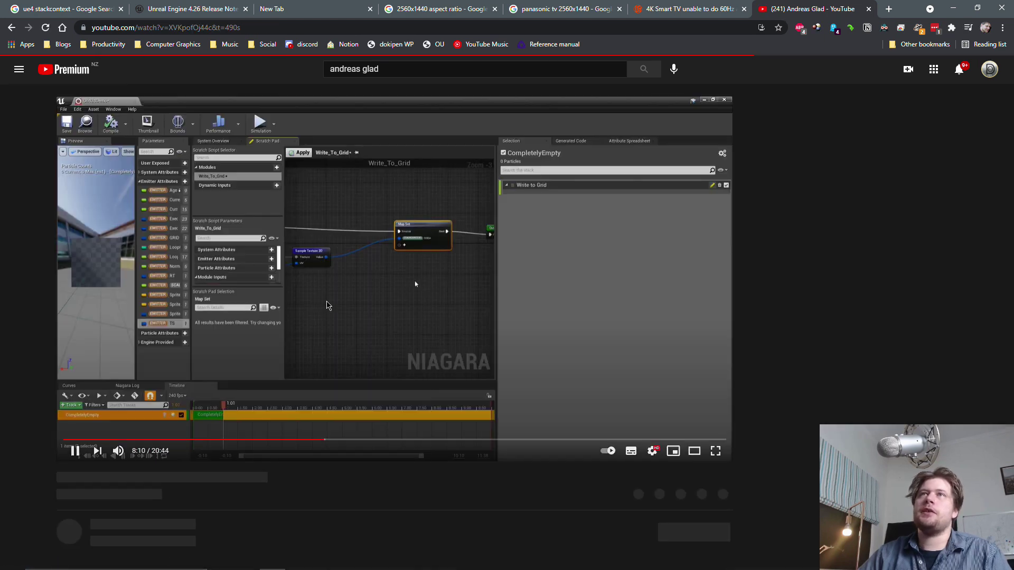
pyautogui.click(326, 305)
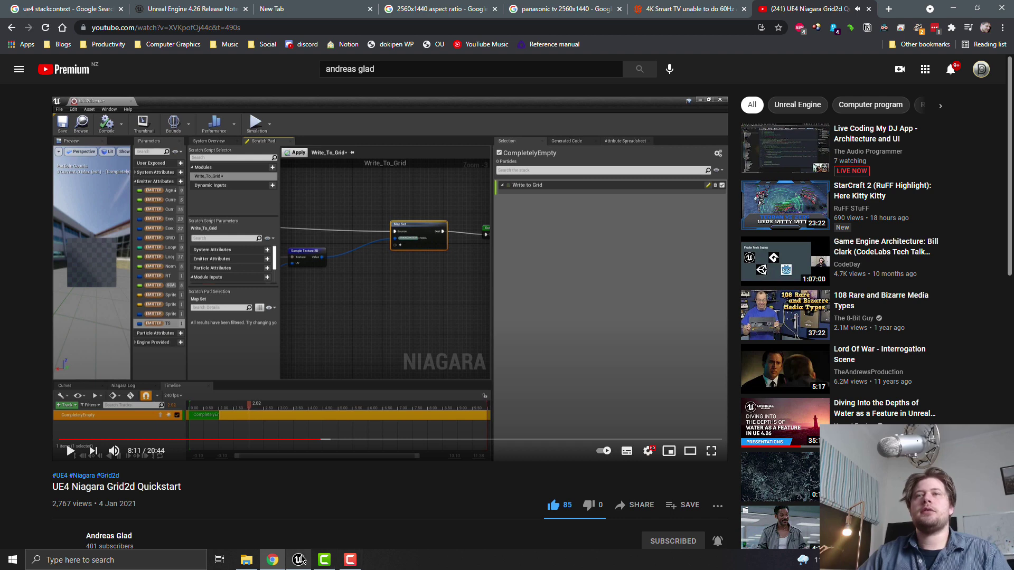
# Switch to the Unreal Project Browser and create a Games project from the Third Person template, named Grid2D.
pyautogui.click(299, 560)
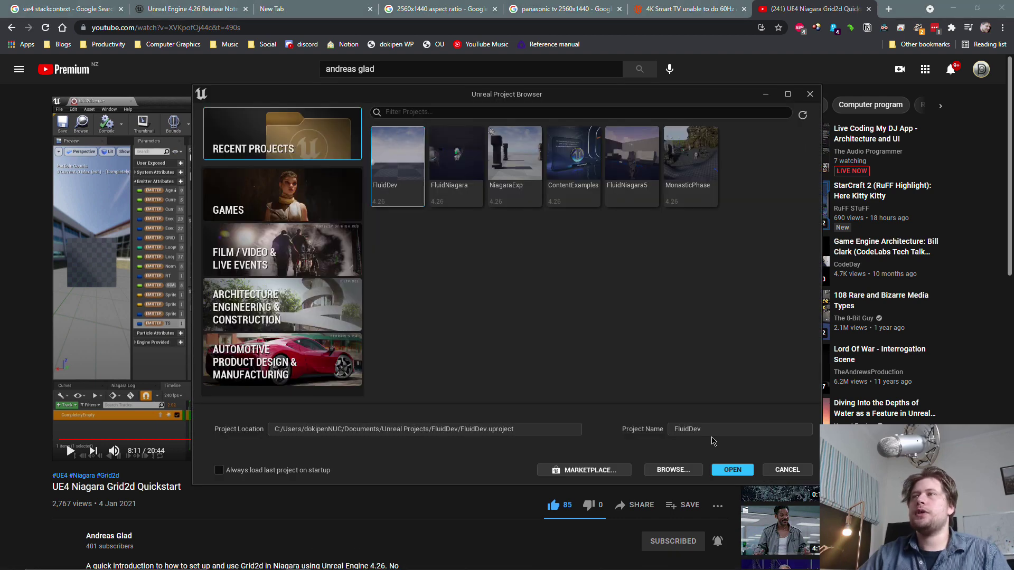
pyautogui.click(281, 206)
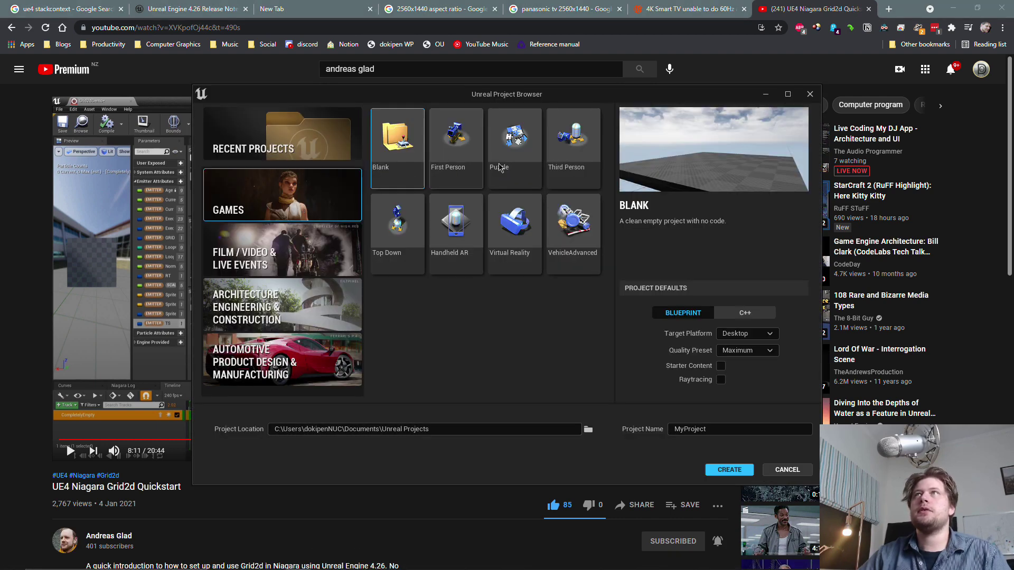
pyautogui.click(573, 153)
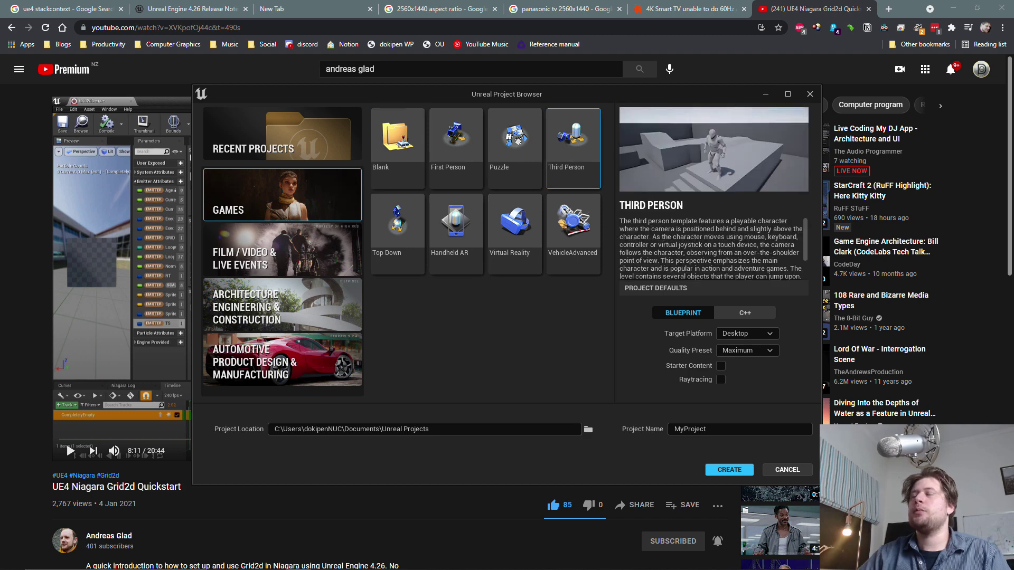
pyautogui.click(697, 429)
pyautogui.click(701, 428)
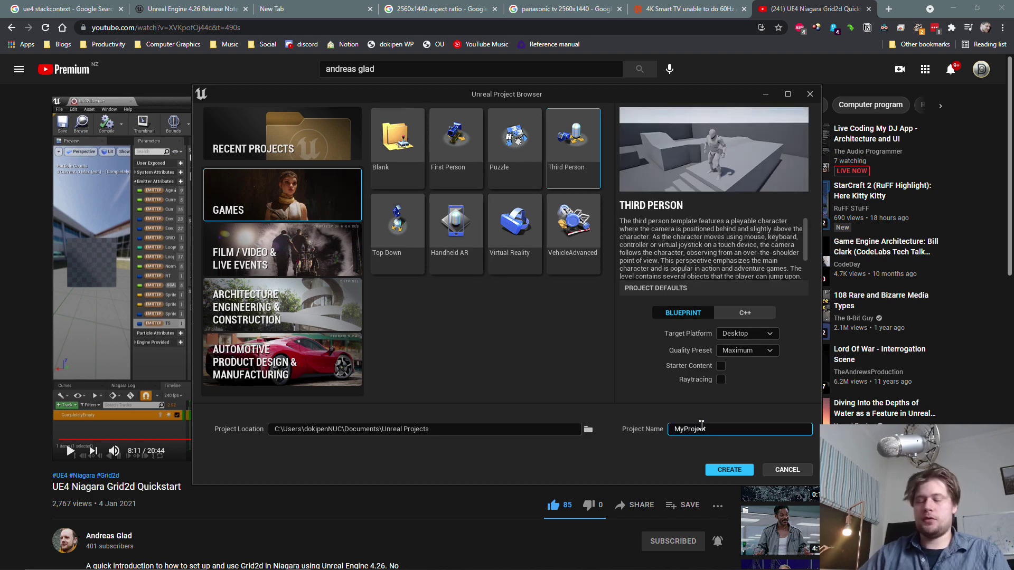
pyautogui.doubleClick(701, 428)
pyautogui.write('Grid2D')
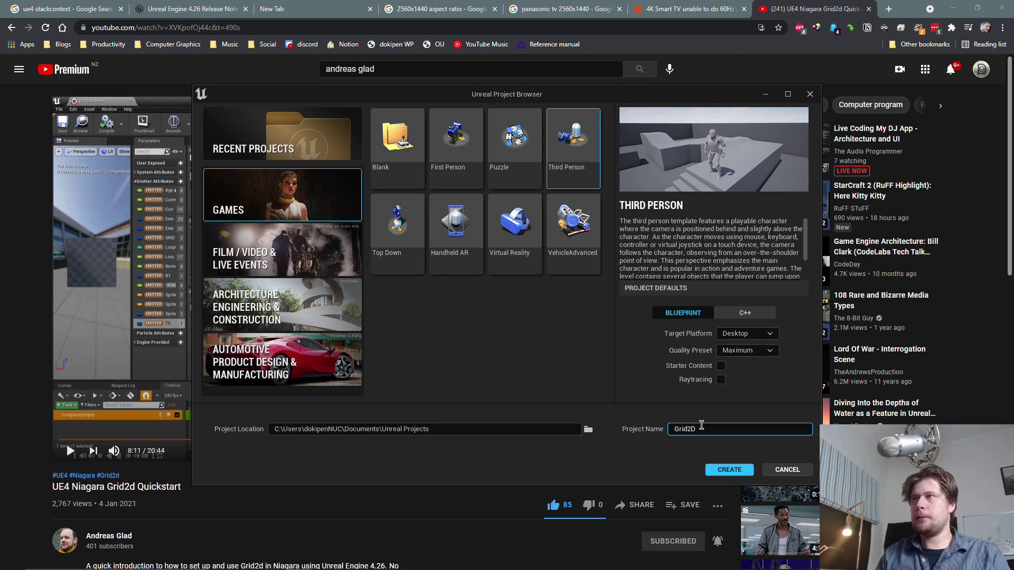
pyautogui.press('Return')
pyautogui.click(730, 469)
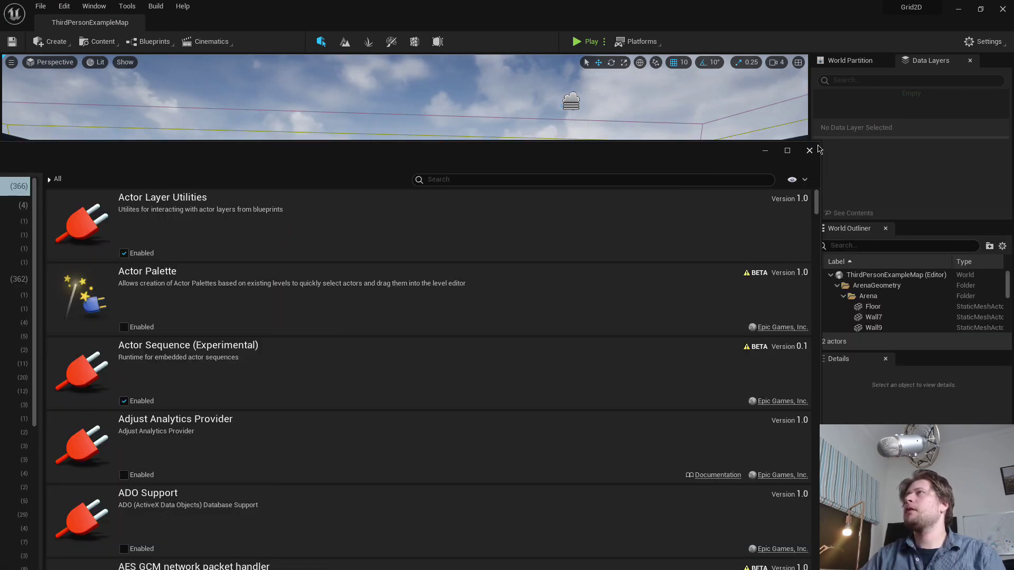
# Close the plugin list window and select the Third Person text actor in the level.
pyautogui.click(810, 150)
pyautogui.moveTo(423, 317); pyautogui.dragTo(423, 317, button='right')
pyautogui.click(372, 324)
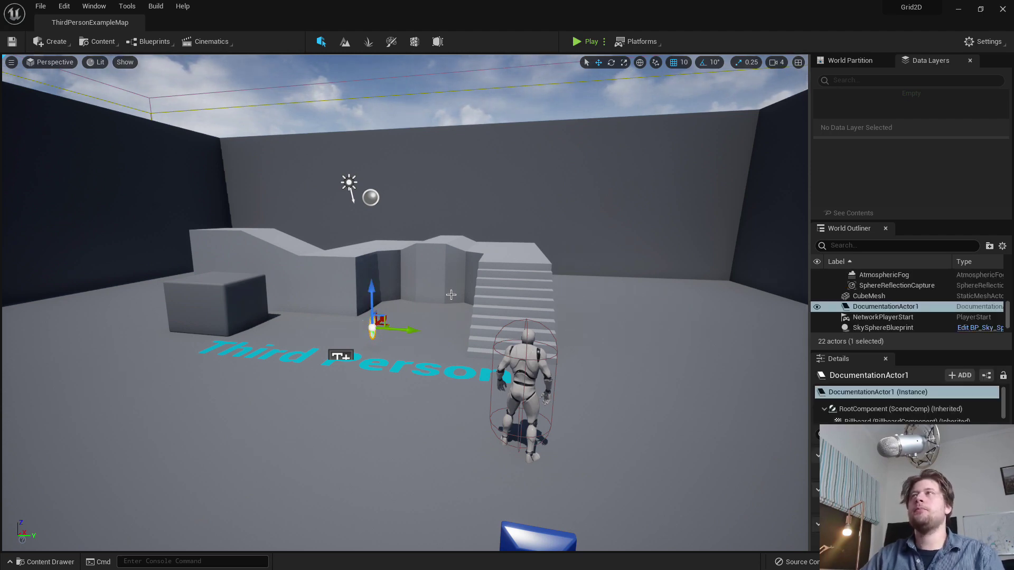
pyautogui.moveTo(467, 281); pyautogui.dragTo(466, 281, button='right')
# Create a folder named Grid2D in the project's Content folder.
pyautogui.hotkey('ctrl', 'space')
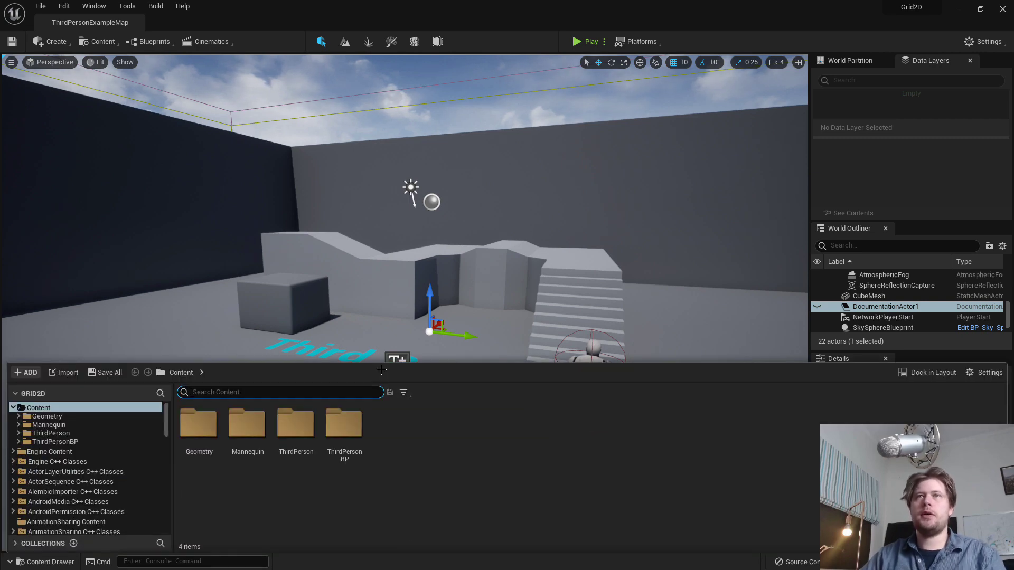
pyautogui.rightClick(404, 426)
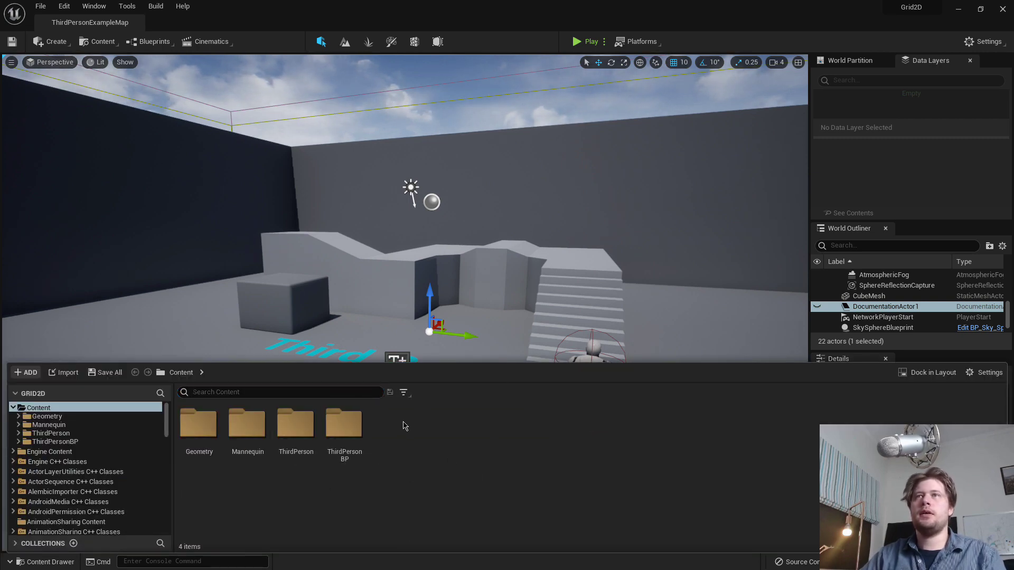
pyautogui.click(428, 116)
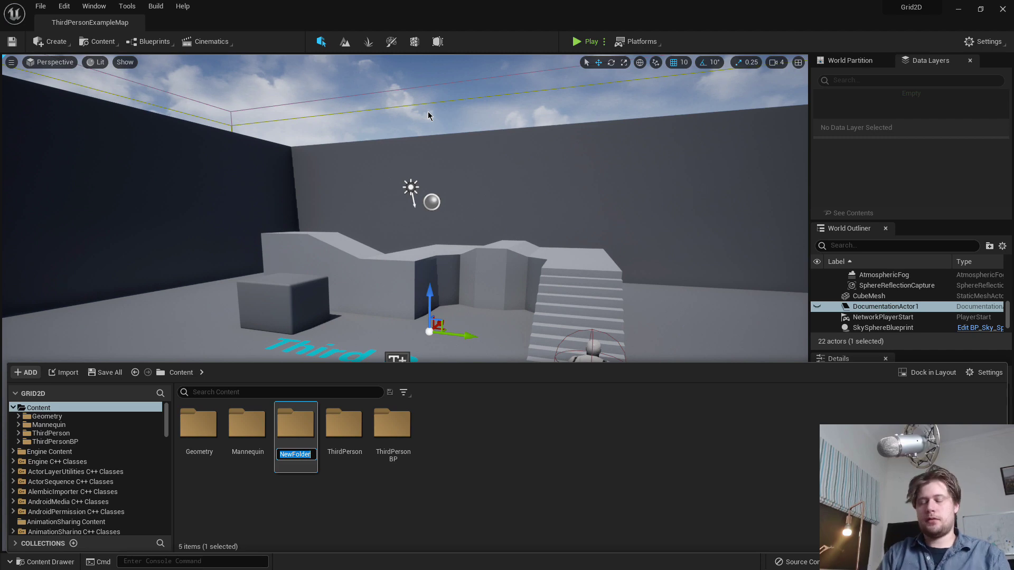
pyautogui.write('Grid2D')
pyautogui.press('Return')
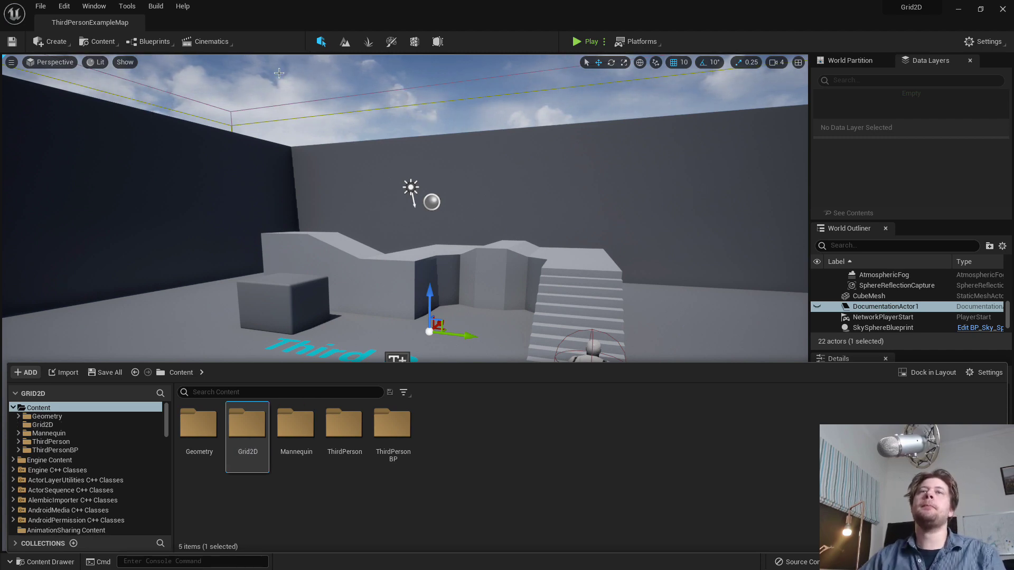
# Create an empty Niagara System named NS_Grid2D inside the Grid2D folder.
pyautogui.doubleClick(246, 418)
pyautogui.rightClick(278, 427)
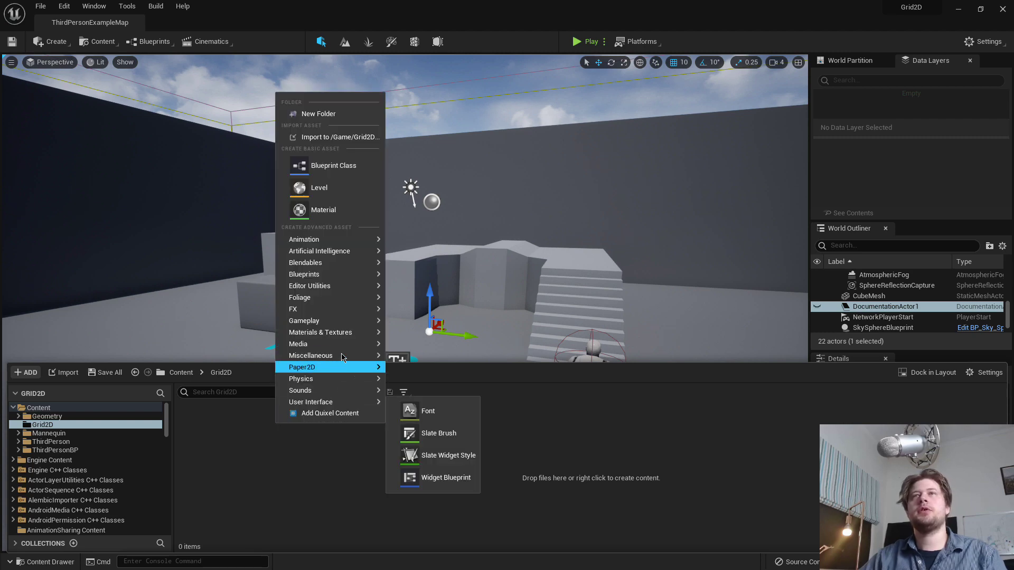
pyautogui.moveTo(352, 312)
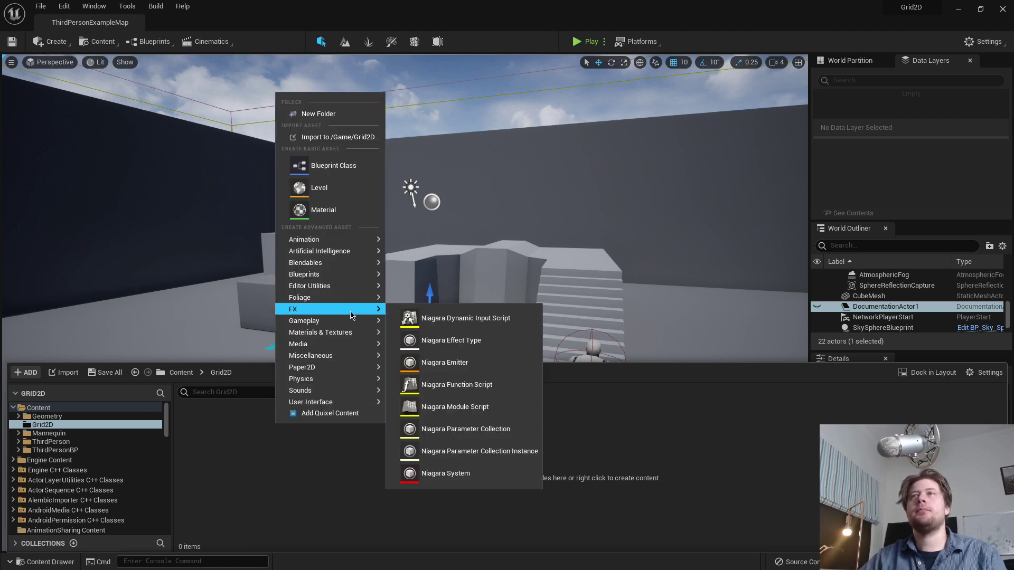
pyautogui.click(446, 473)
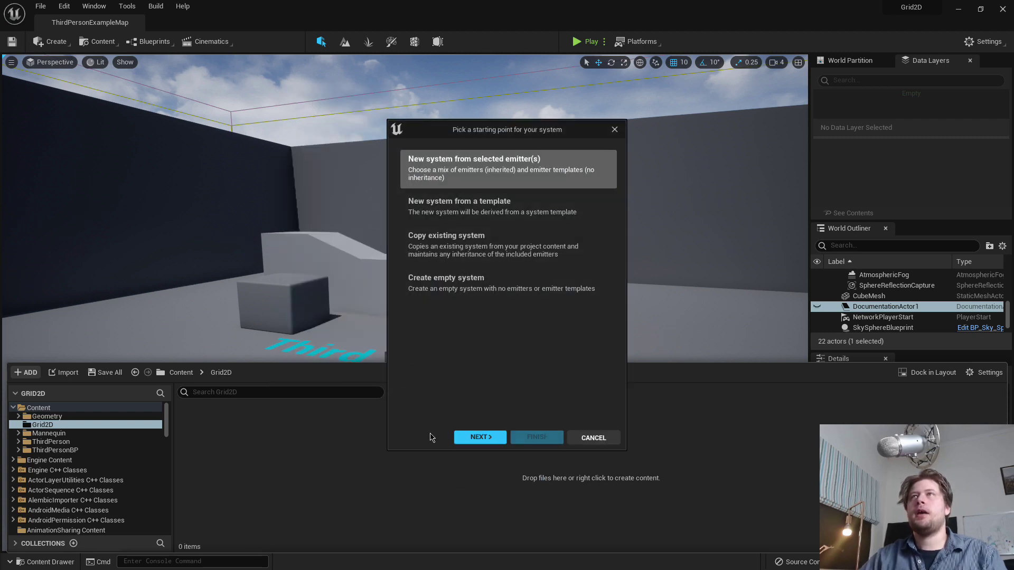
pyautogui.moveTo(454, 129); pyautogui.dragTo(428, 159)
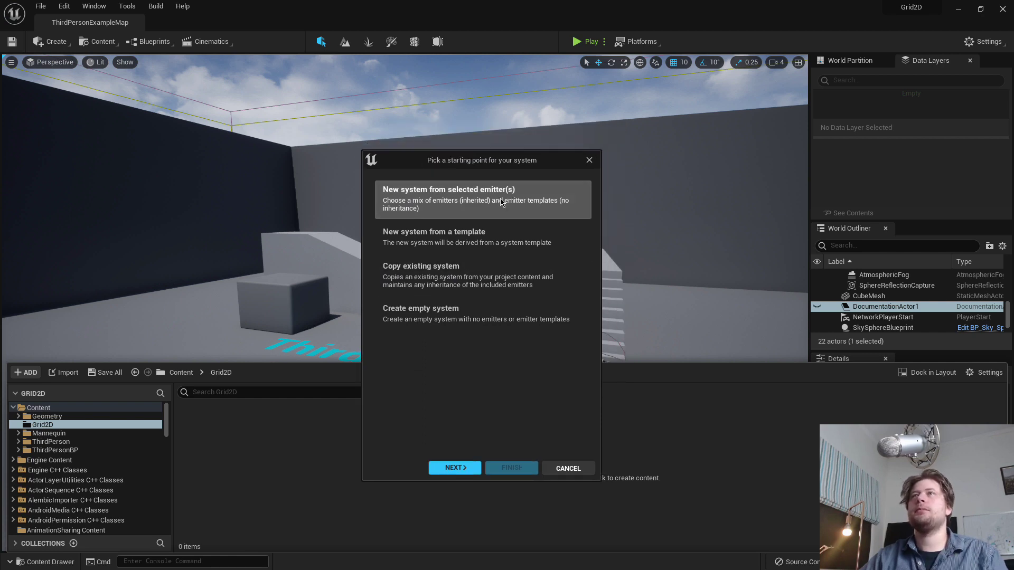
pyautogui.click(452, 310)
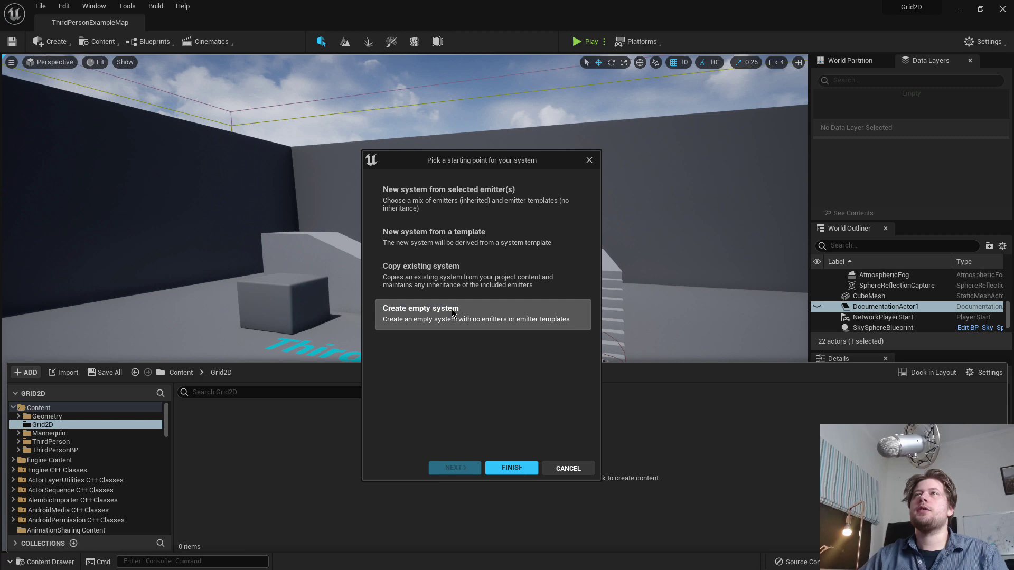
pyautogui.click(526, 469)
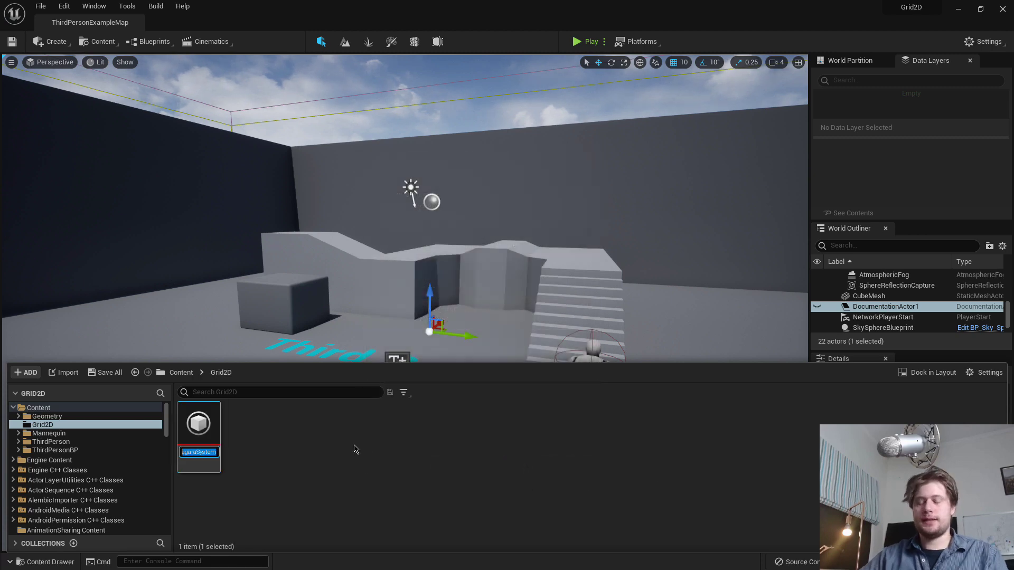
pyautogui.write('NS_Grid2D')
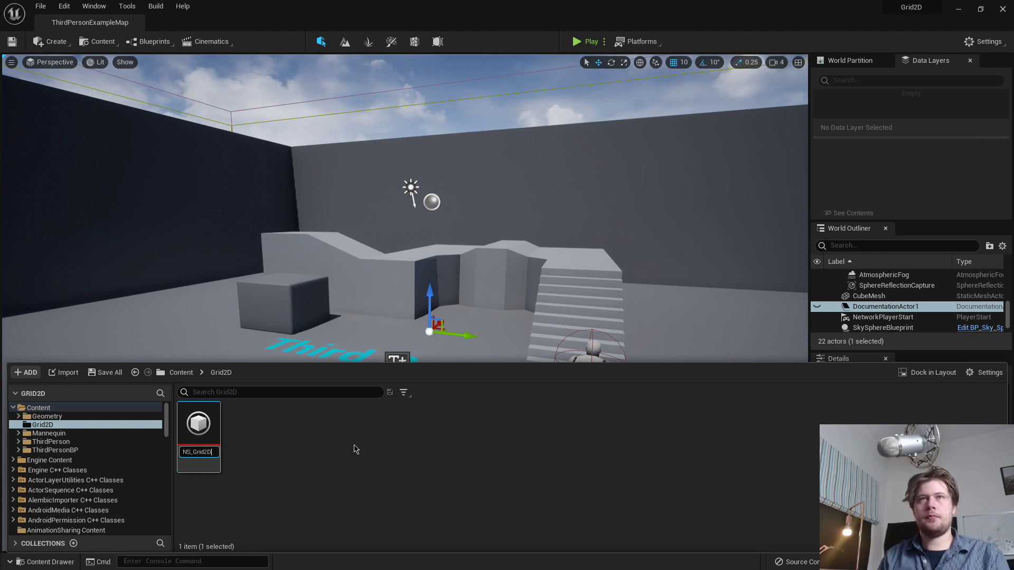
pyautogui.press('Return')
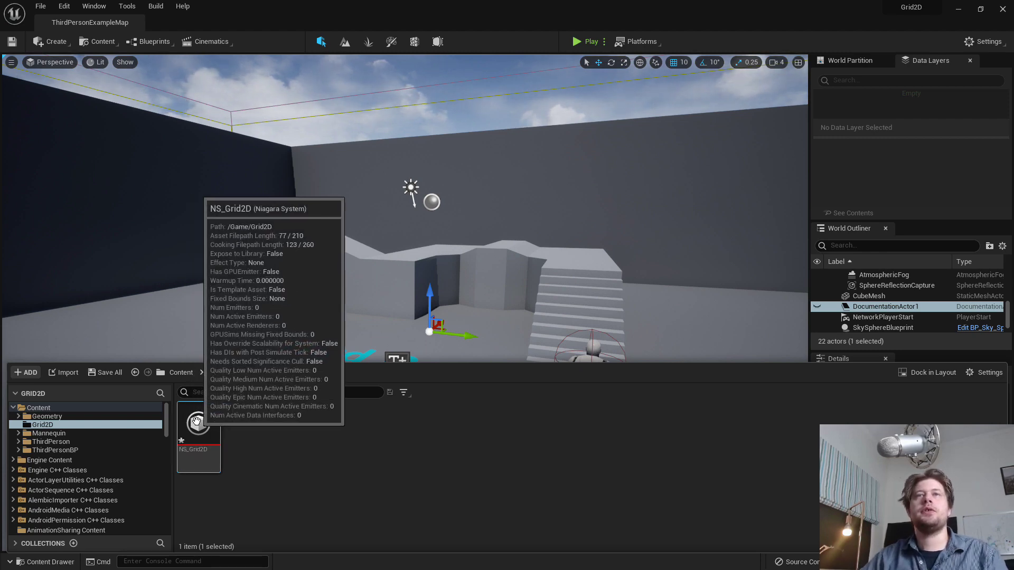
# Open NS_Grid2D for editing and shrink the Scratch Pad's script selector column to widen its graph area.
pyautogui.doubleClick(197, 422)
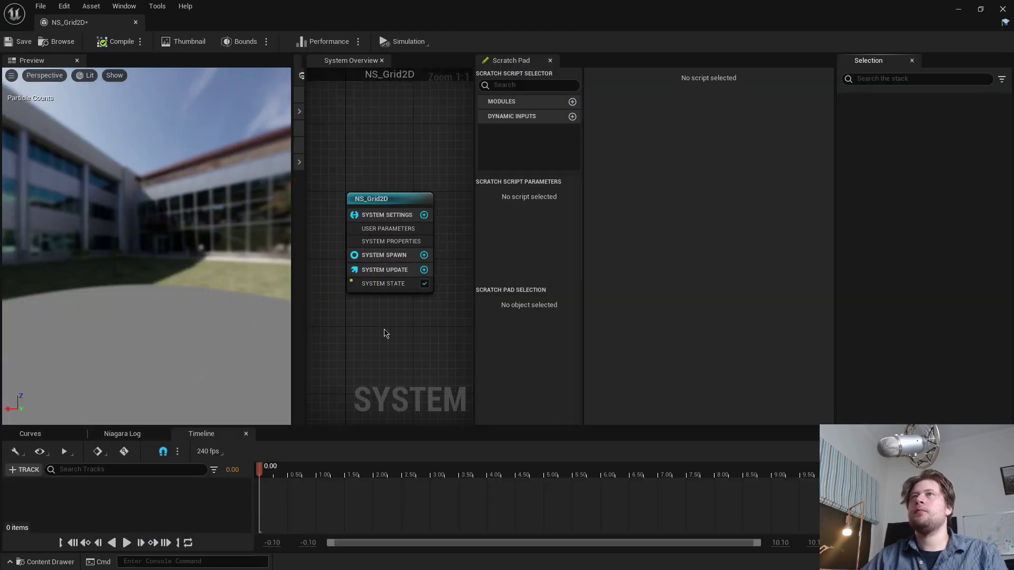
pyautogui.moveTo(387, 333); pyautogui.dragTo(371, 289, button='right')
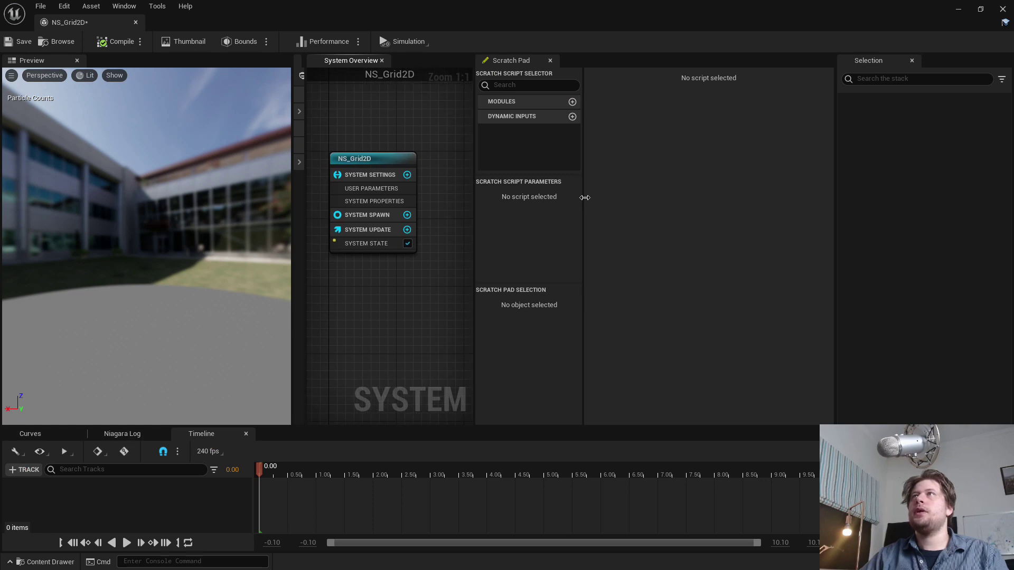
pyautogui.moveTo(584, 197); pyautogui.dragTo(468, 200)
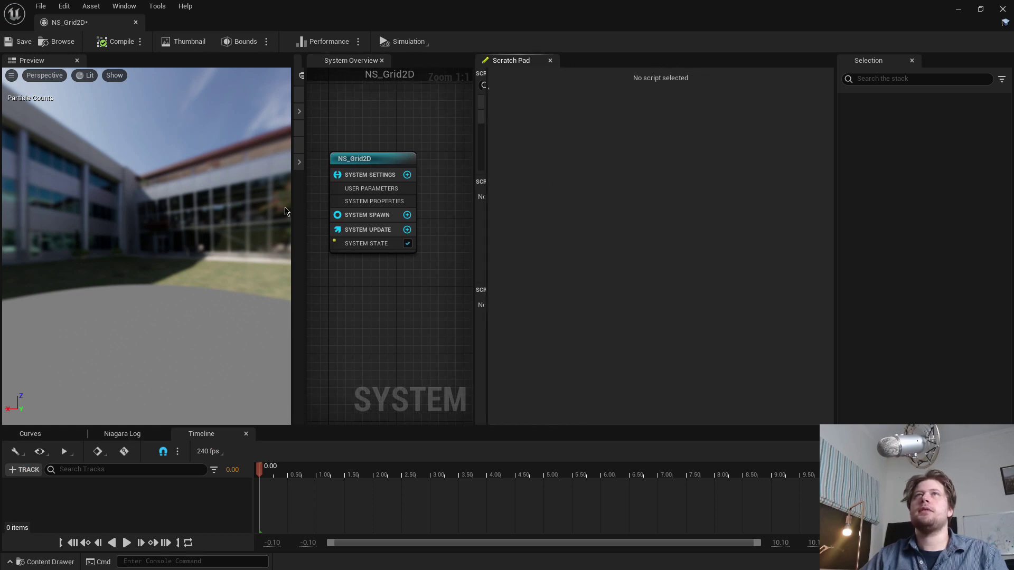
pyautogui.moveTo(374, 309); pyautogui.dragTo(364, 300, button='right')
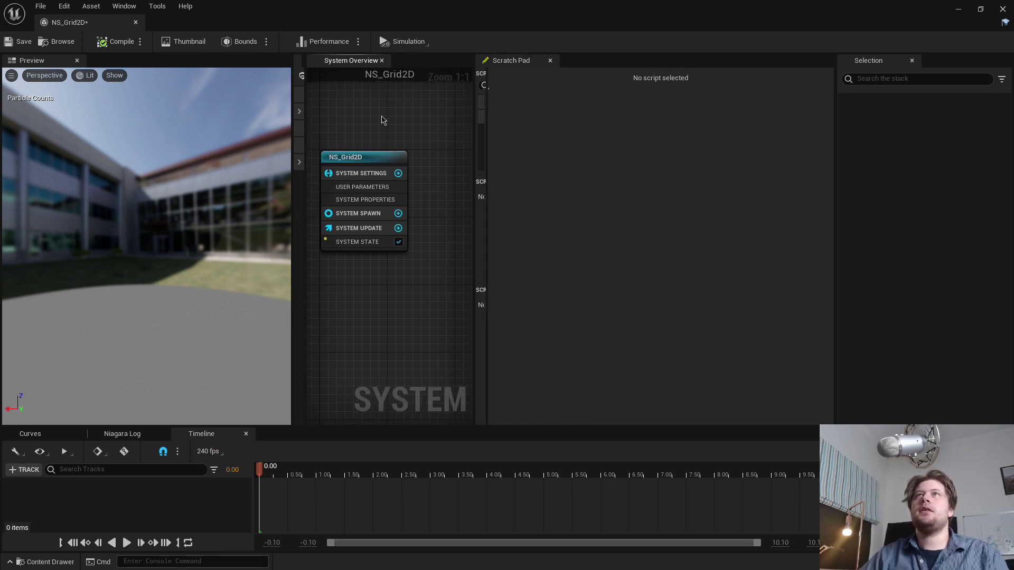
# Select the NS_Grid2D system node in the System Overview to show its settings.
pyautogui.moveTo(383, 120); pyautogui.dragTo(396, 324)
pyautogui.scroll(-2, 396, 324)
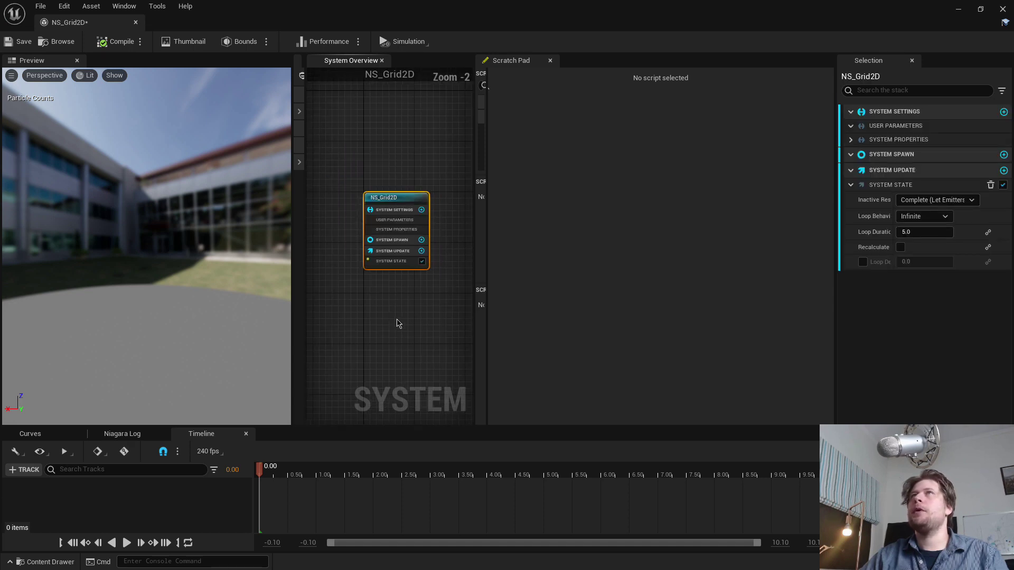
pyautogui.moveTo(398, 324); pyautogui.dragTo(345, 276, button='right')
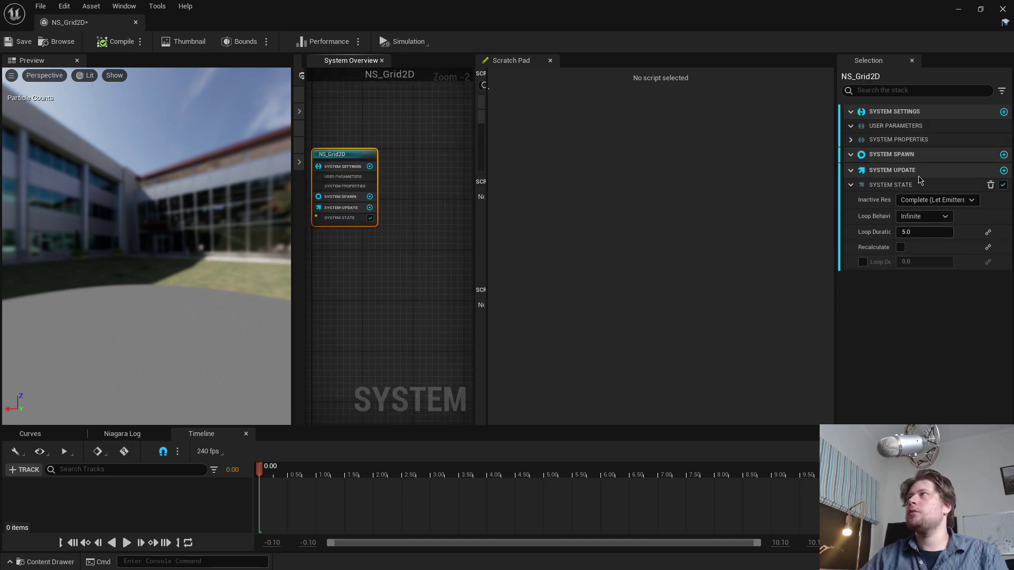
pyautogui.moveTo(447, 198); pyautogui.dragTo(386, 213, button='right')
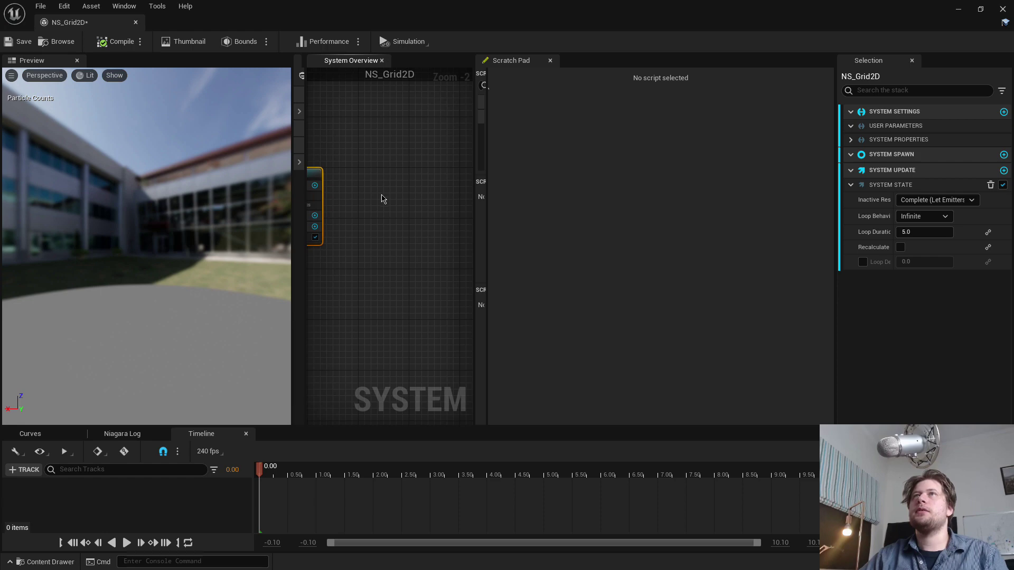
pyautogui.scroll(2, 383, 198)
pyautogui.rightClick(375, 176)
pyautogui.moveTo(415, 197)
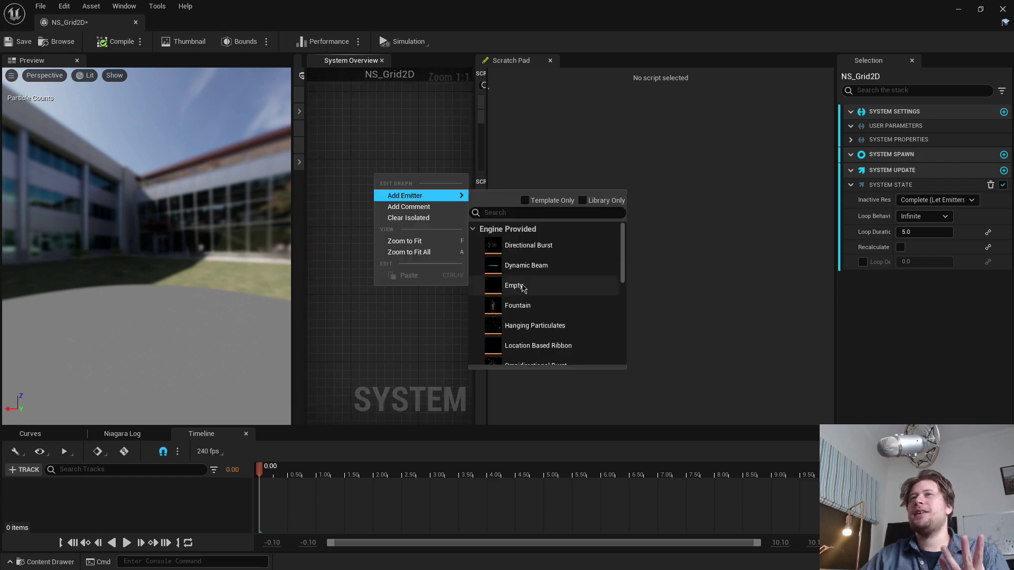
pyautogui.click(376, 185)
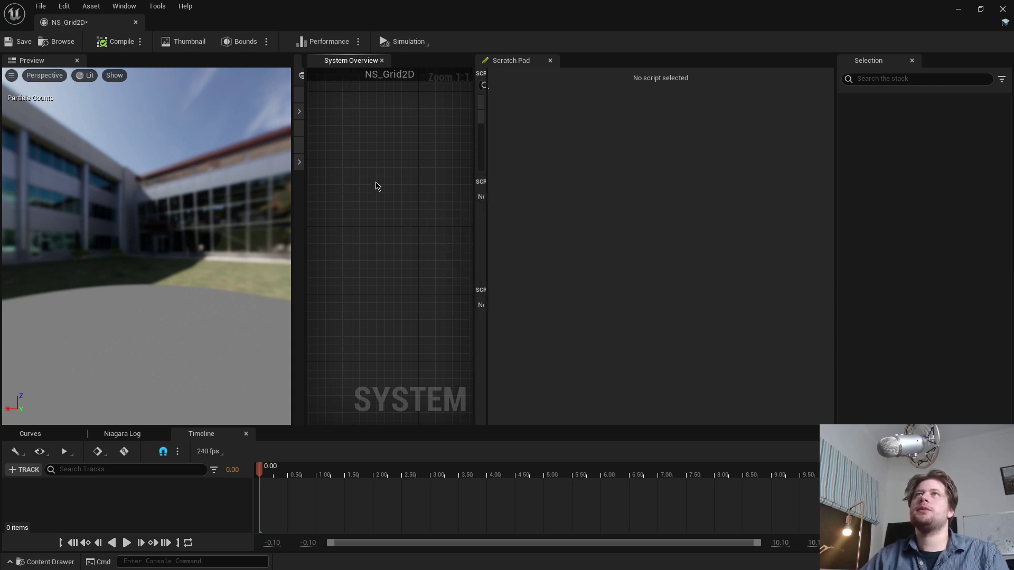
# Add an Empty emitter beside the NS_Grid2D system node and move the timeline playhead to 0.50.
pyautogui.scroll(-3, 375, 185)
pyautogui.moveTo(368, 242); pyautogui.dragTo(404, 226, button='right')
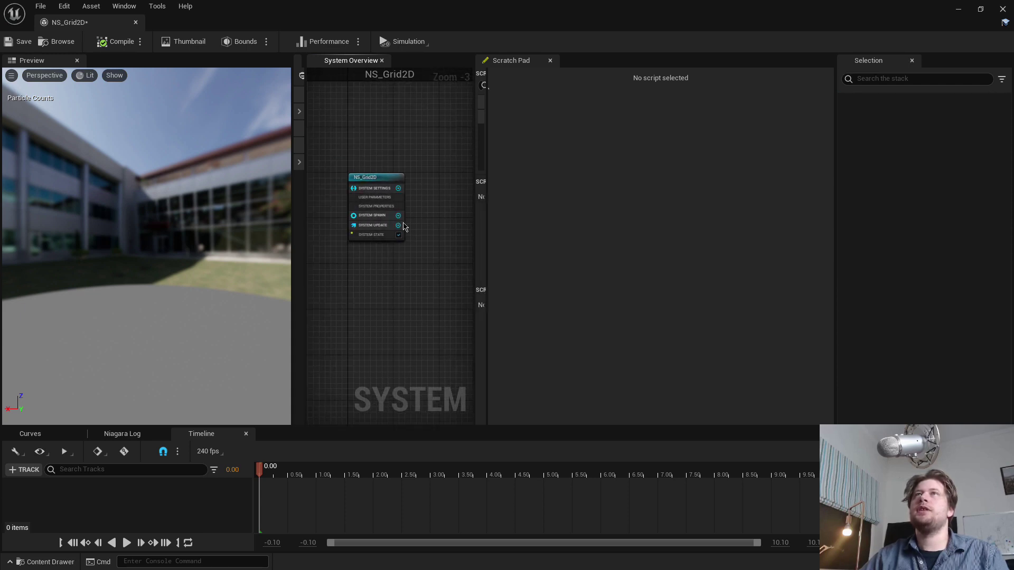
pyautogui.moveTo(397, 189); pyautogui.dragTo(354, 181, button='right')
pyautogui.rightClick(359, 178)
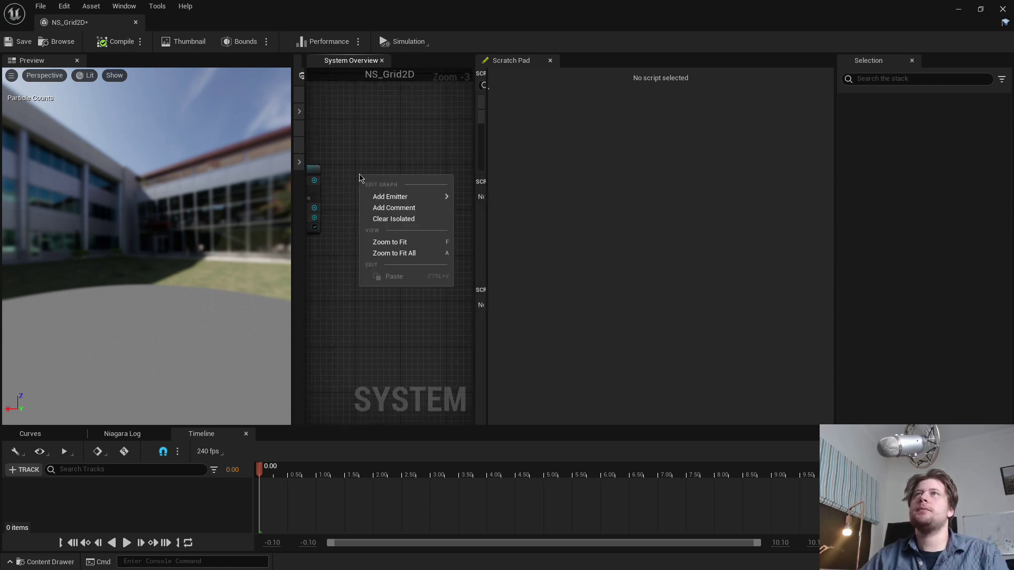
pyautogui.moveTo(391, 196)
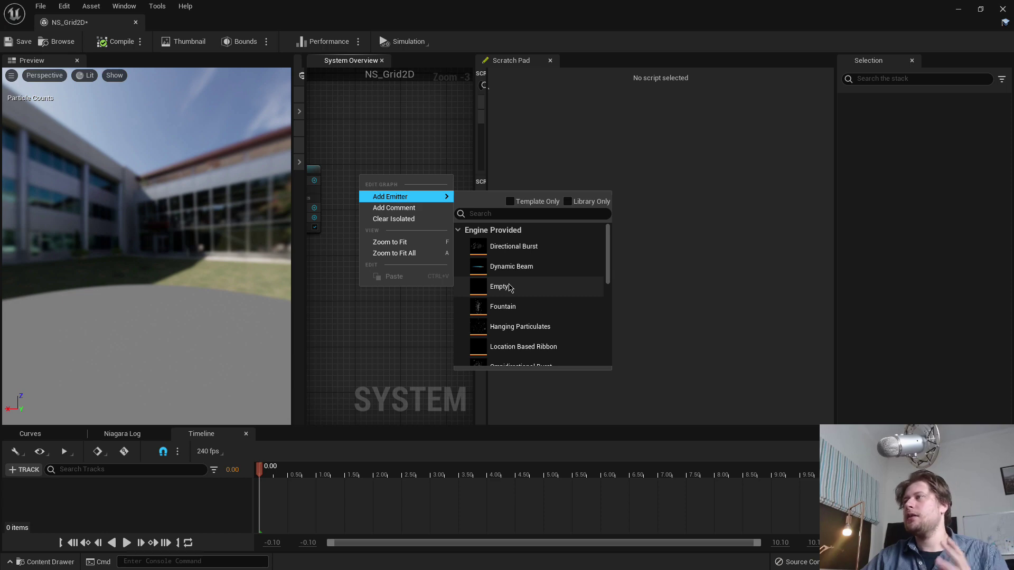
pyautogui.click(501, 287)
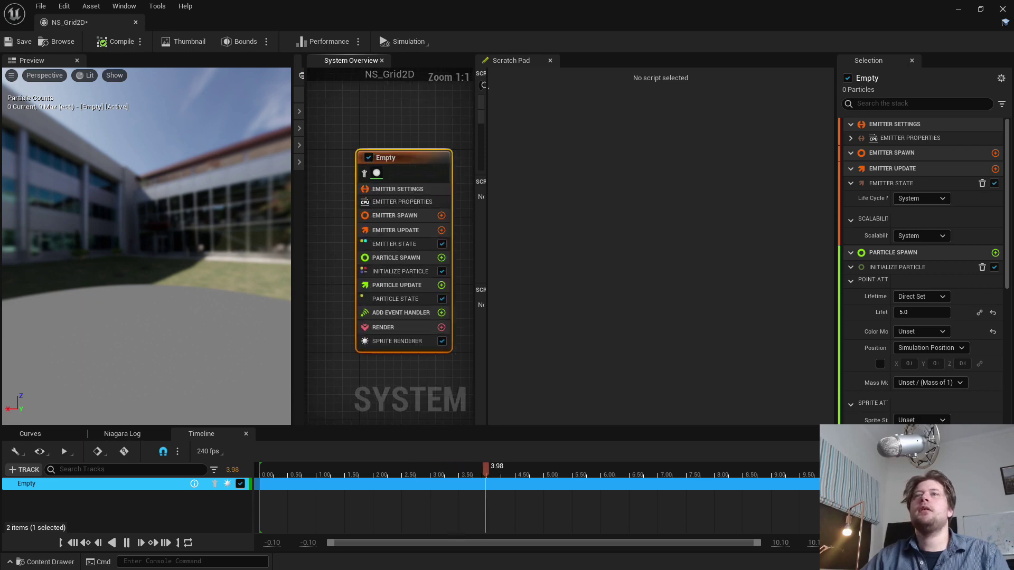
pyautogui.moveTo(316, 470)
pyautogui.mouseDown()
pyautogui.moveTo(302, 472)
pyautogui.moveTo(339, 470)
pyautogui.moveTo(329, 471)
pyautogui.mouseUp()
pyautogui.click(288, 470)
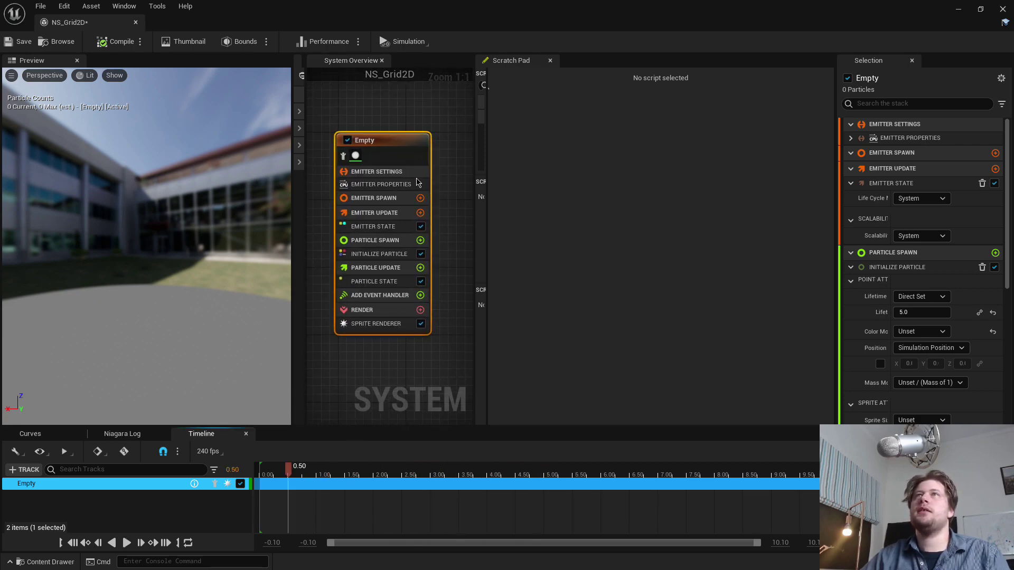
pyautogui.click(393, 198)
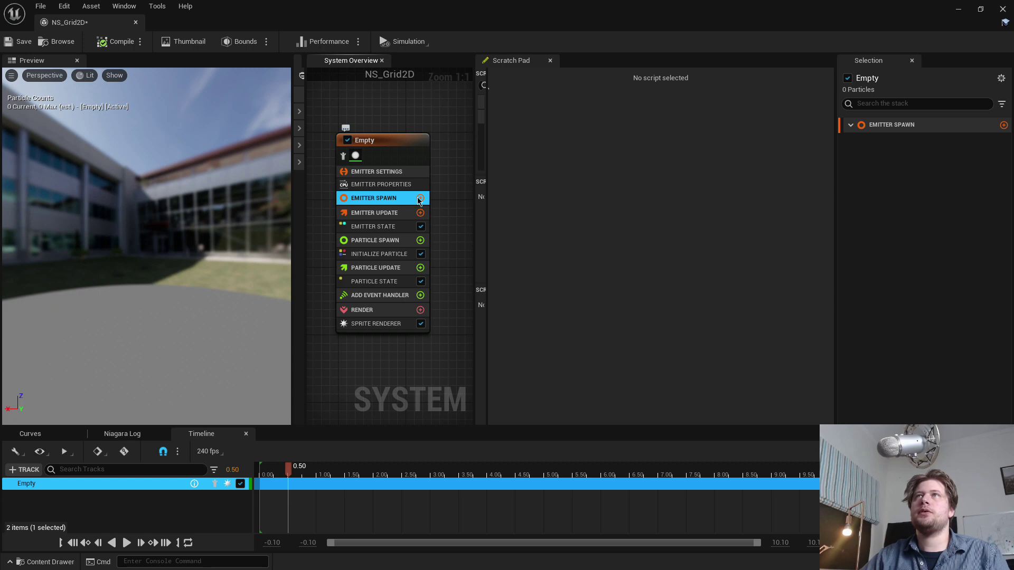
pyautogui.click(420, 199)
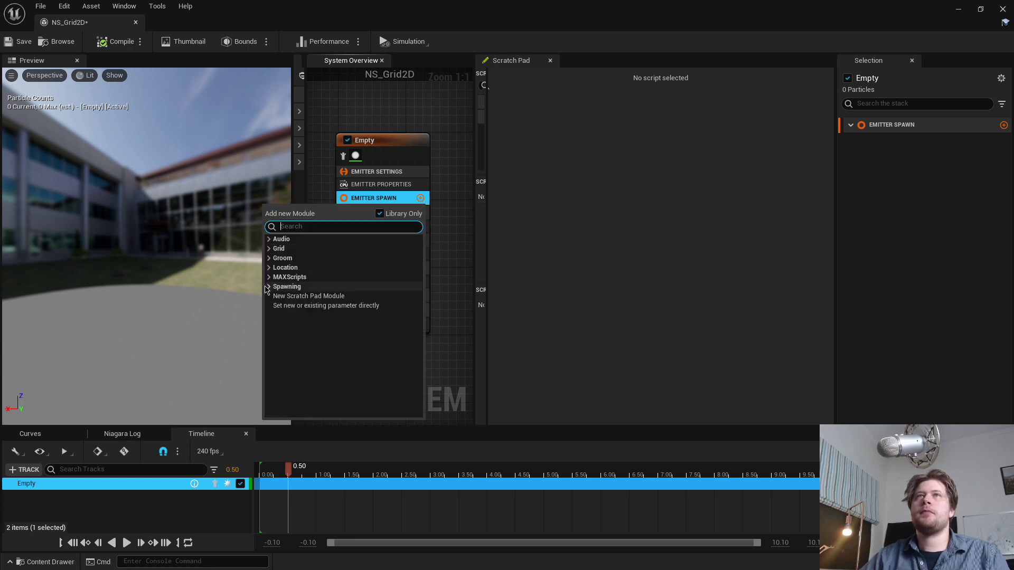
pyautogui.click(285, 287)
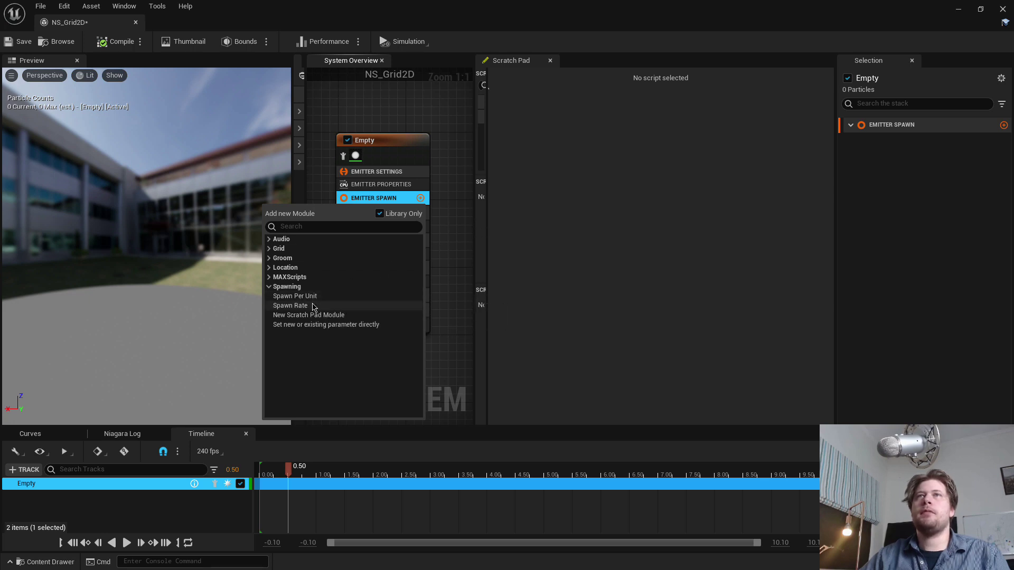
pyautogui.click(337, 227)
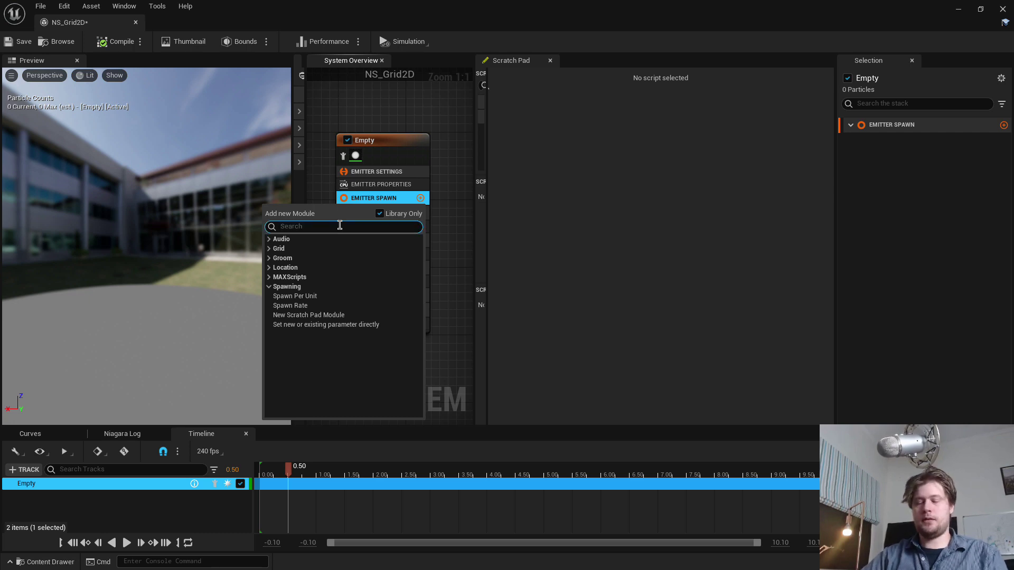
pyautogui.write('burst')
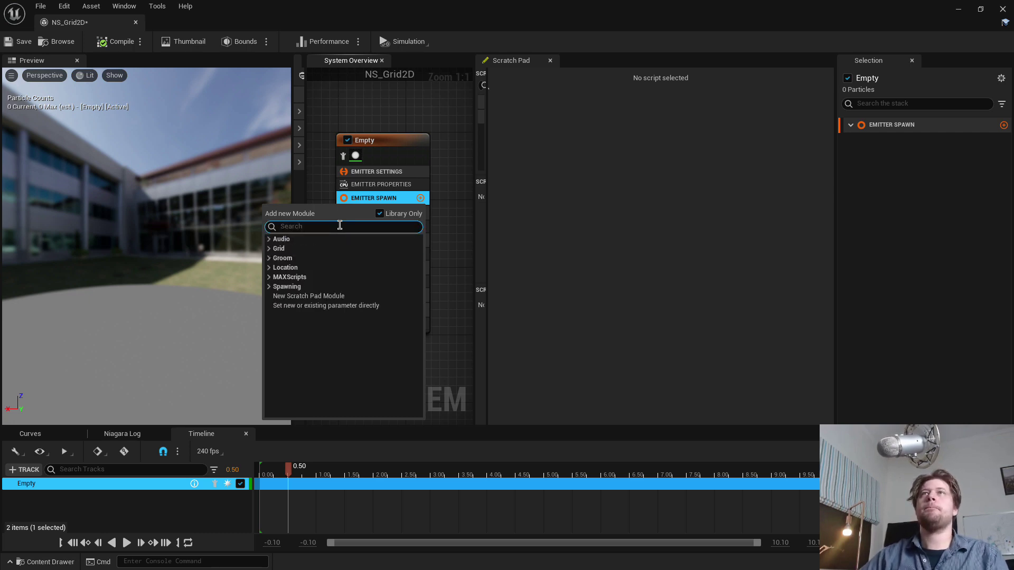
pyautogui.click(452, 210)
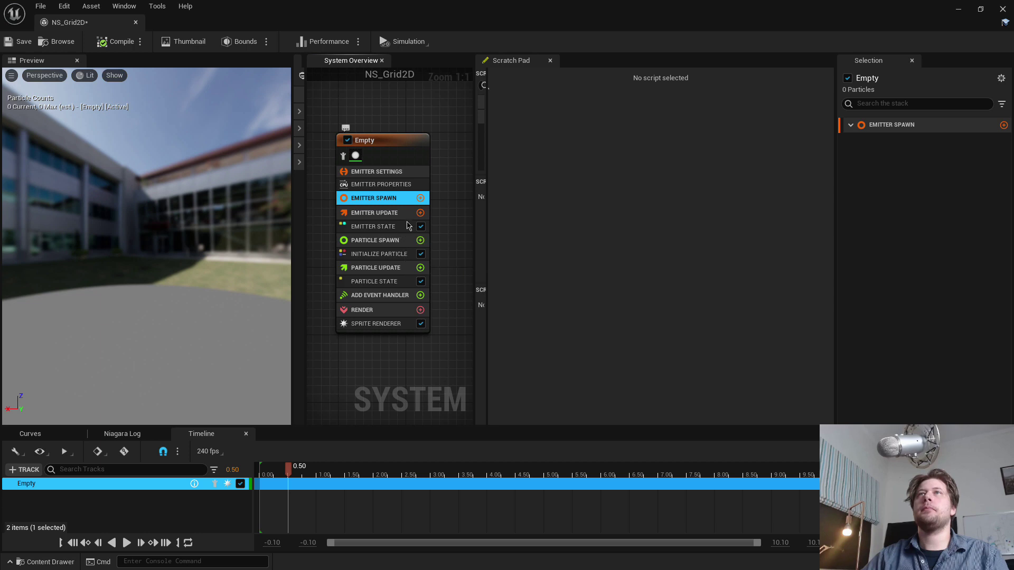
# Add a Spawn Burst Instantaneous module to the Empty emitter's Emitter Update group.
pyautogui.click(394, 213)
pyautogui.click(420, 213)
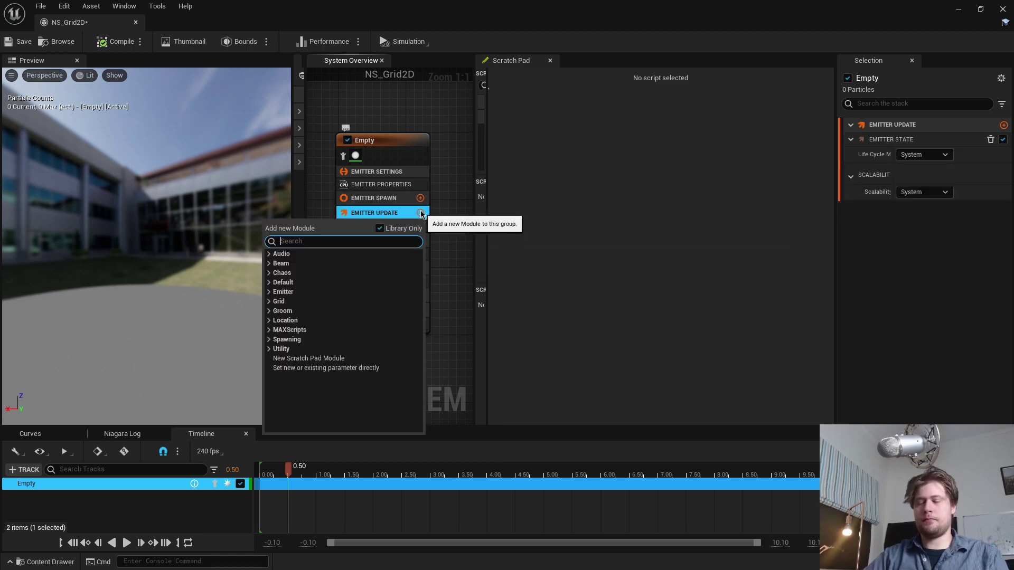
pyautogui.write('burs')
pyautogui.press('Return')
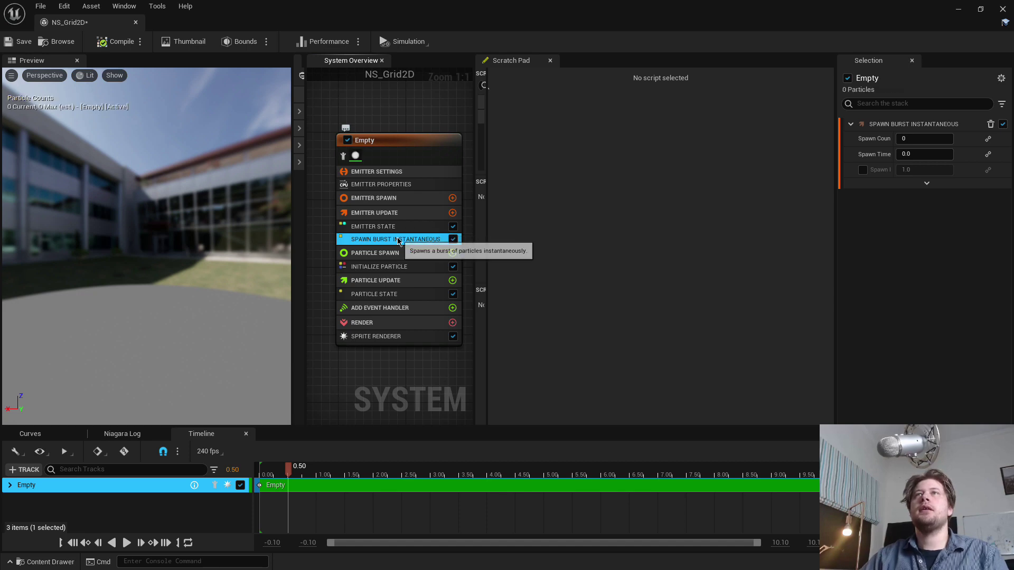
pyautogui.moveTo(397, 240)
pyautogui.mouseDown()
pyautogui.moveTo(400, 207)
pyautogui.moveTo(401, 234)
pyautogui.mouseUp()
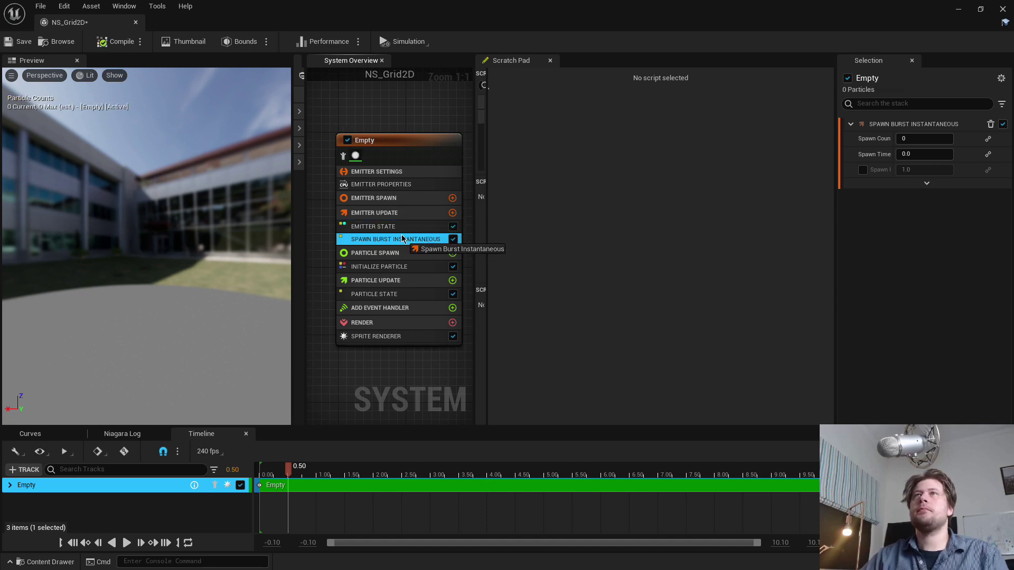
# Set the burst module's Spawn Count to 5 to preview the particles, and delete the Spawn Burst Instantaneous module.
pyautogui.moveTo(288, 467); pyautogui.dragTo(319, 470)
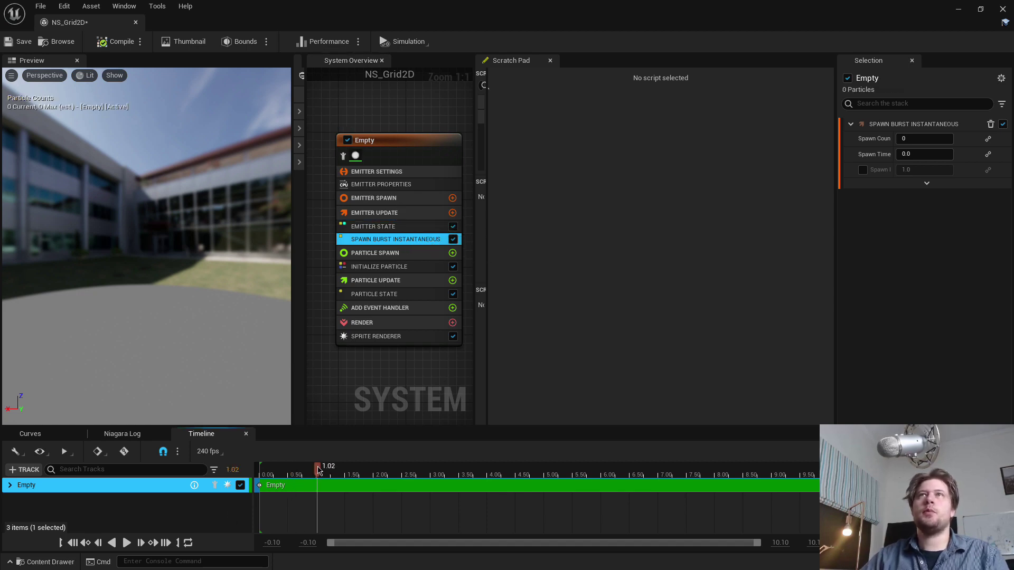
pyautogui.click(935, 139)
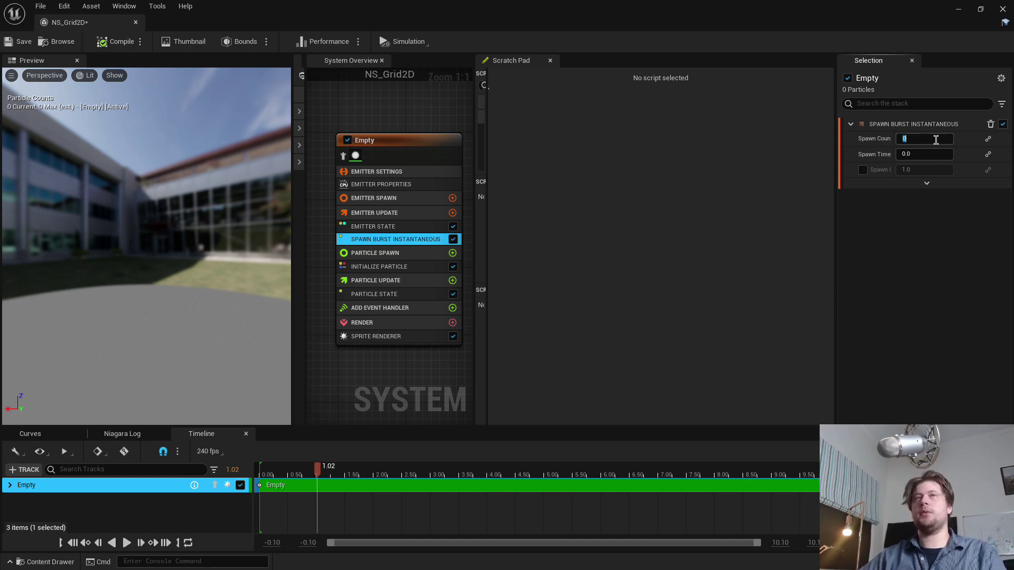
pyautogui.write('5')
pyautogui.press('Return')
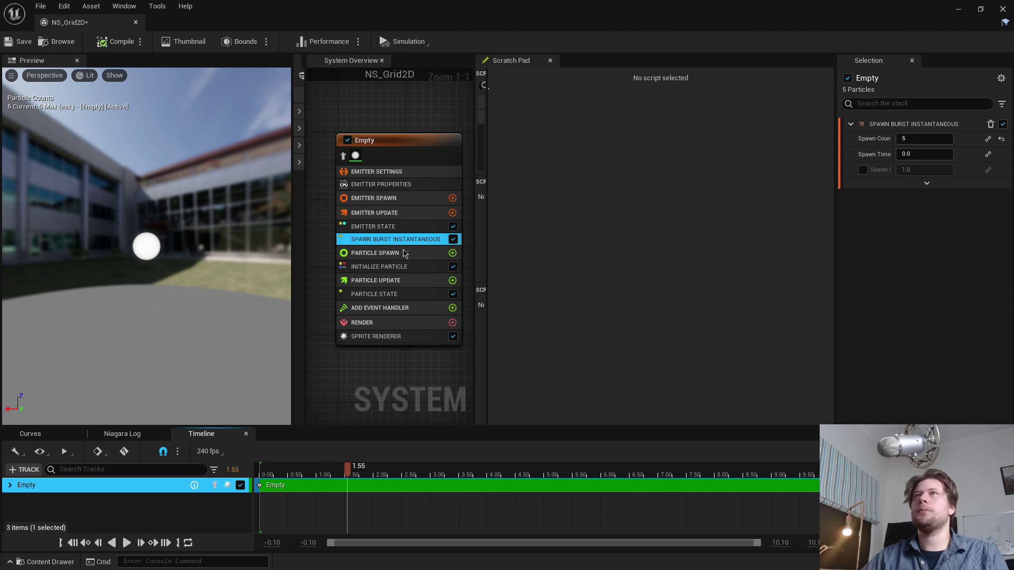
pyautogui.press('Delete')
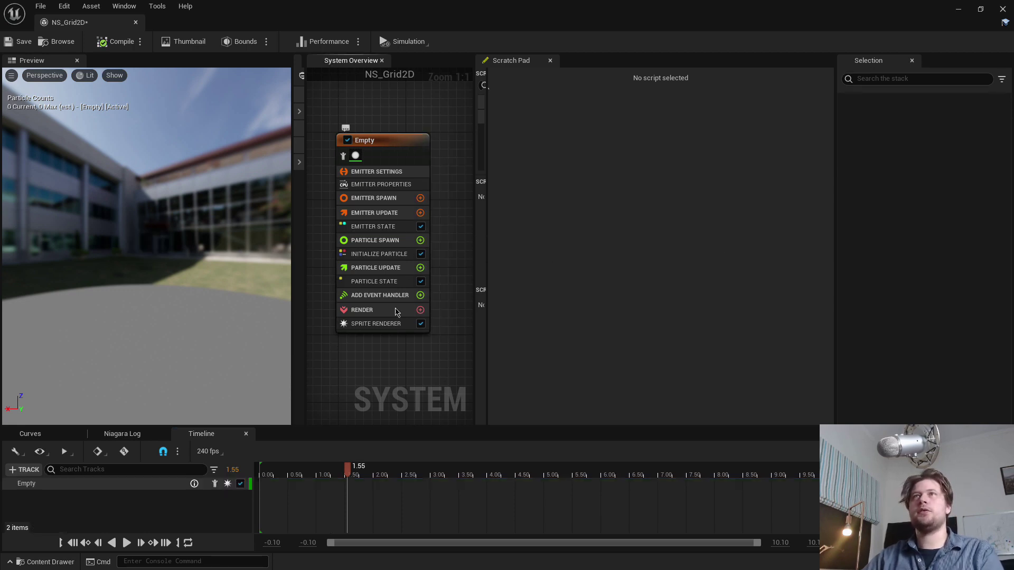
# Widen the parameter list and expand the Empty emitter's Emitter Attributes so their full names can be read.
pyautogui.click(299, 132)
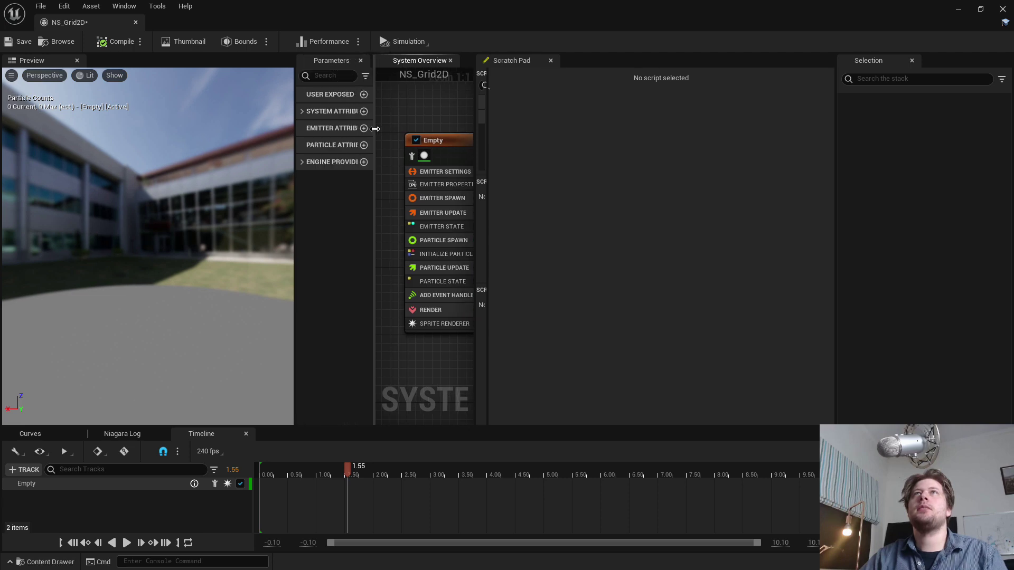
pyautogui.moveTo(261, 164); pyautogui.dragTo(246, 167)
pyautogui.moveTo(245, 202); pyautogui.dragTo(270, 199)
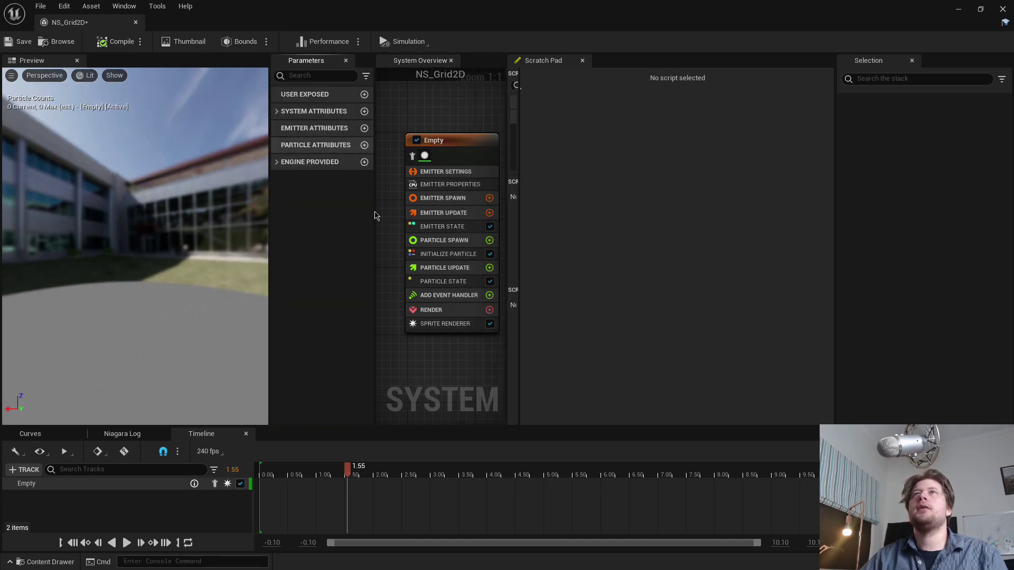
pyautogui.moveTo(415, 232); pyautogui.dragTo(394, 226)
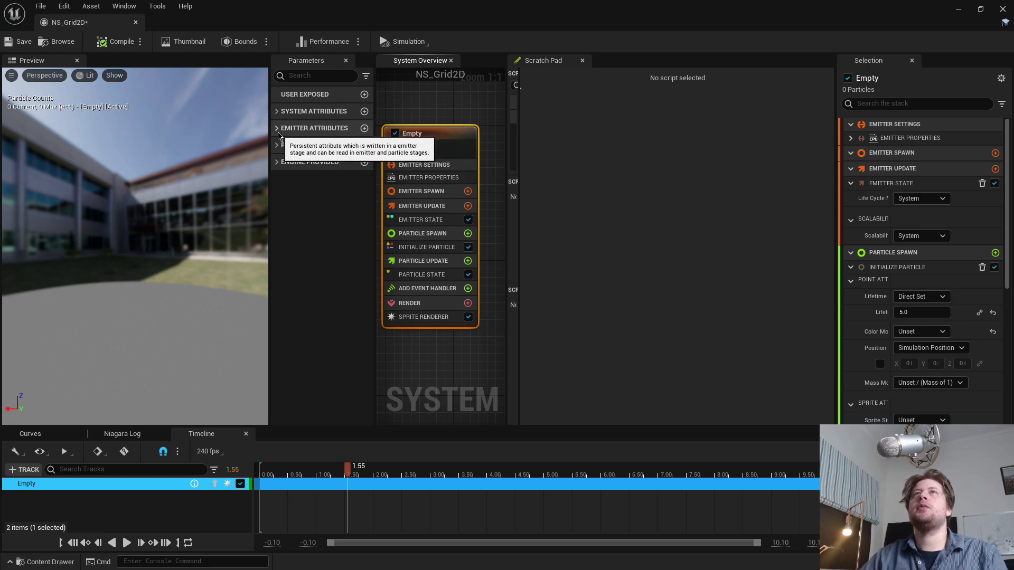
pyautogui.click(276, 128)
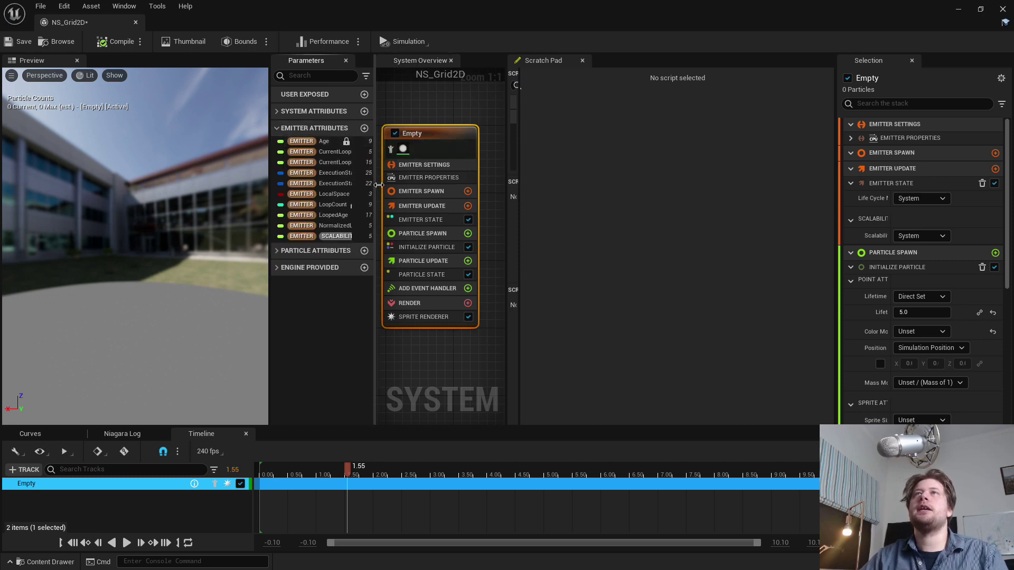
pyautogui.moveTo(377, 189); pyautogui.dragTo(408, 189)
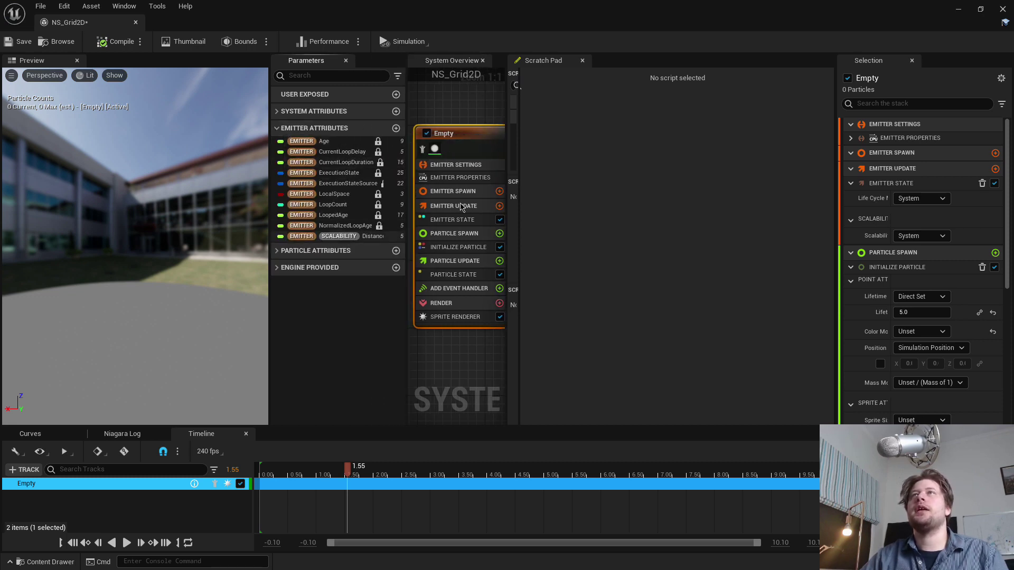
# Inspect the settings of the Emitter State, Initialize Particle and Particle State modules.
pyautogui.click(459, 221)
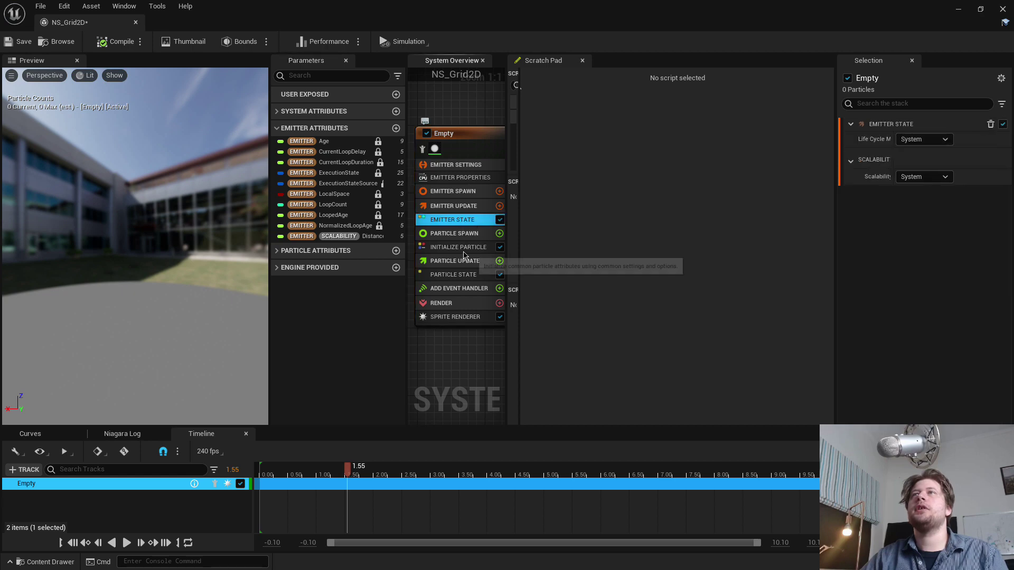
pyautogui.click(464, 247)
pyautogui.click(460, 276)
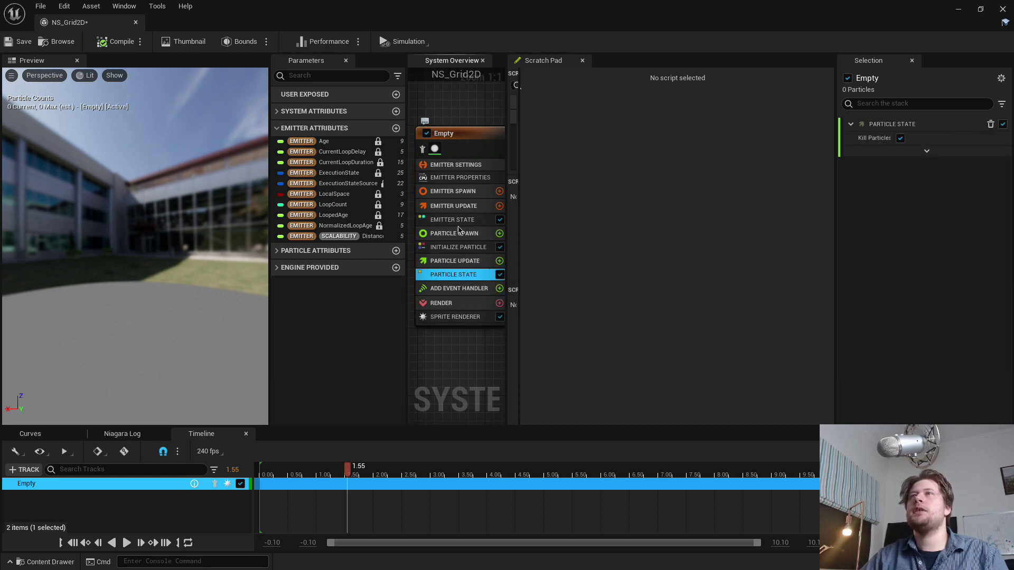
# Open the Emitter State module's script, examine how its loop and delay nodes read the emitter attributes, and close the script.
pyautogui.click(463, 220)
pyautogui.doubleClick(463, 222)
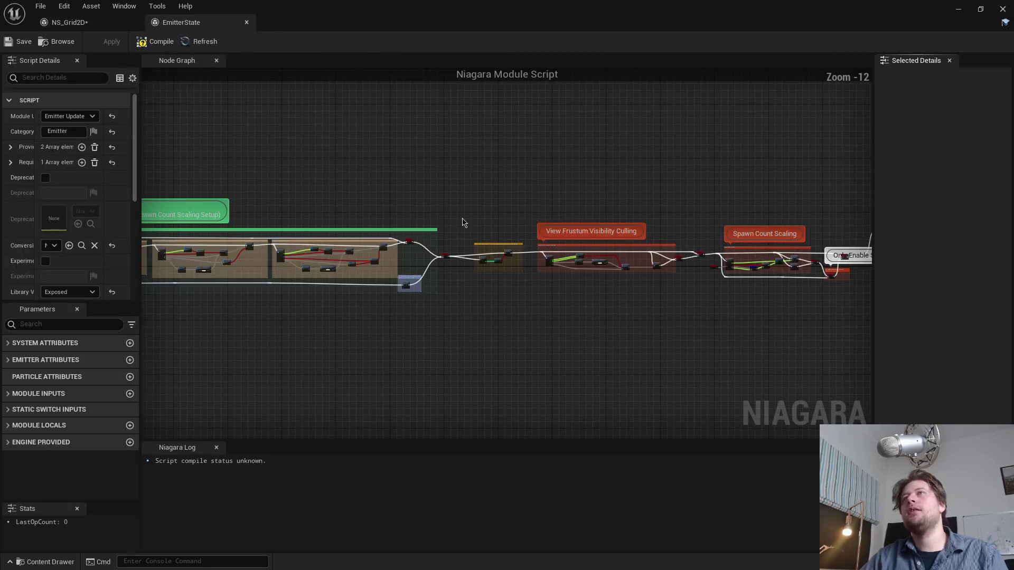
pyautogui.scroll(4, 261, 273)
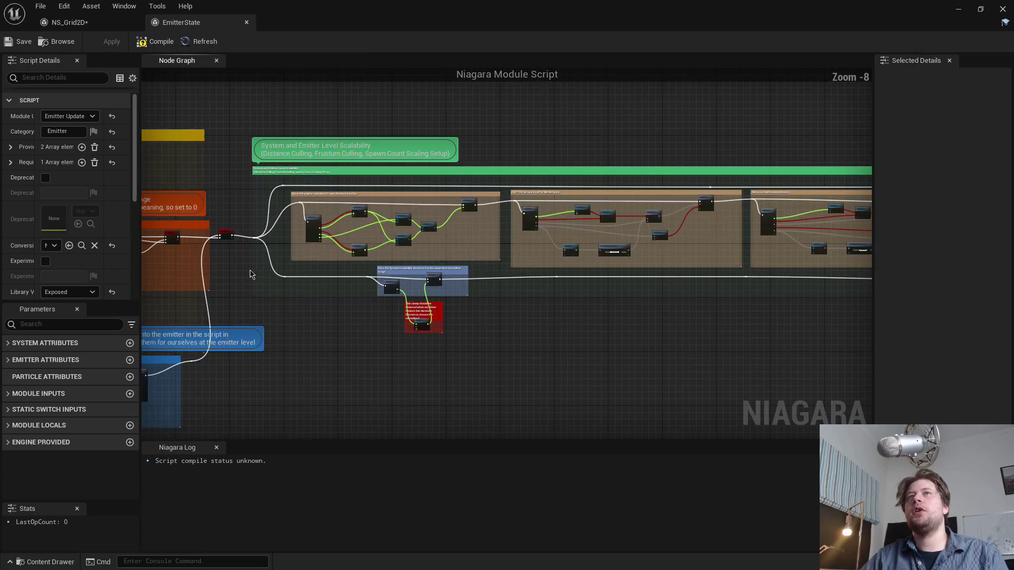
pyautogui.moveTo(248, 271); pyautogui.dragTo(479, 269, button='right')
pyautogui.moveTo(222, 292); pyautogui.dragTo(639, 294, button='right')
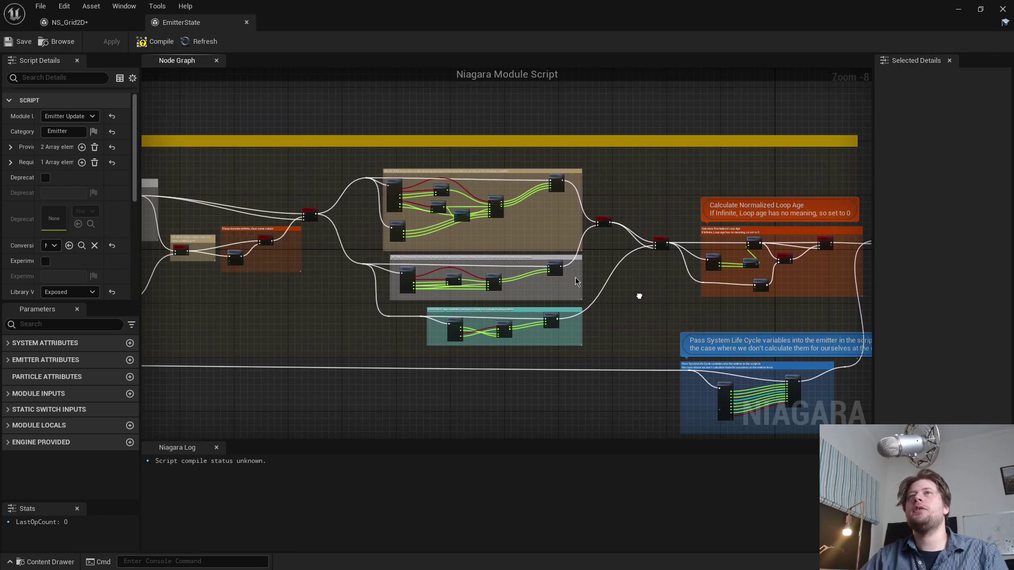
pyautogui.scroll(5, 491, 241)
pyautogui.scroll(4, 544, 249)
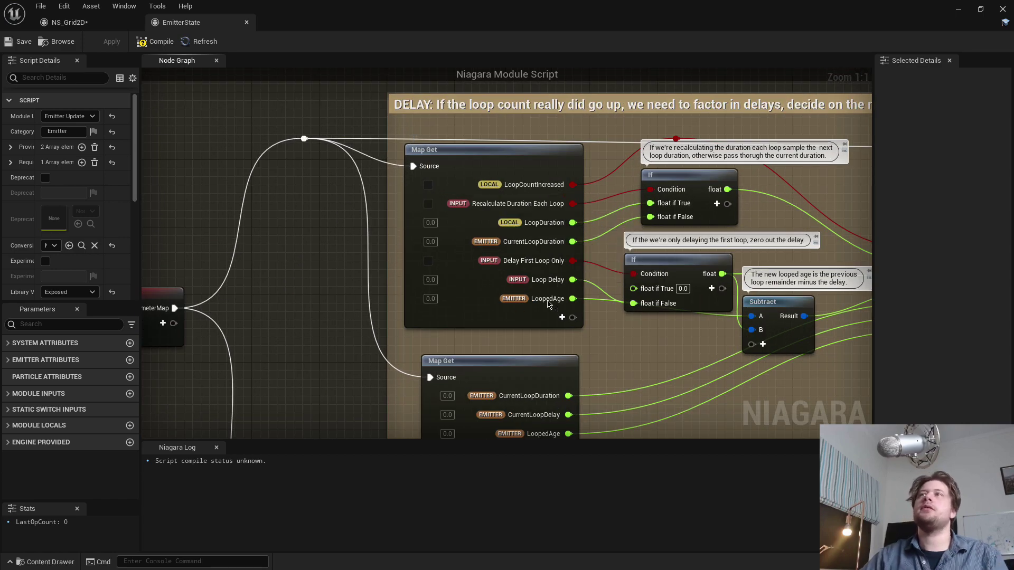
pyautogui.moveTo(641, 343); pyautogui.dragTo(452, 285, button='right')
pyautogui.scroll(-1, 738, 309)
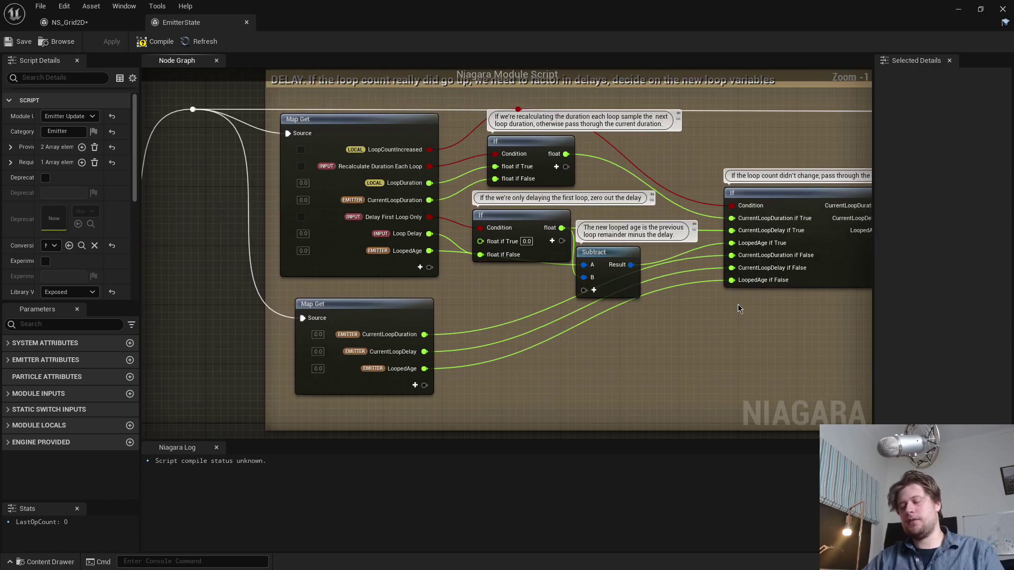
pyautogui.click(246, 23)
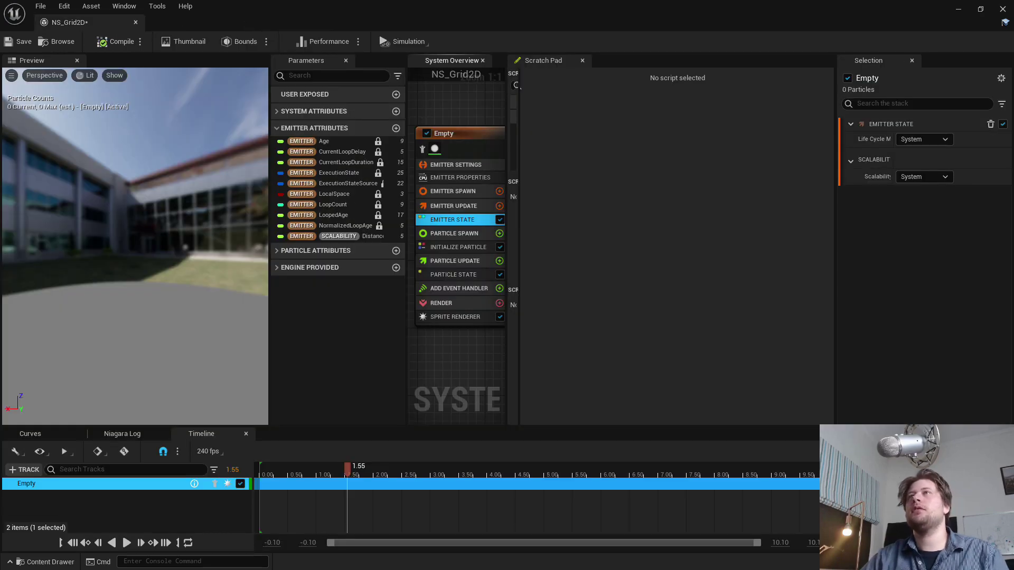
# Widen the System Overview so the whole Empty emitter node fits in the graph area.
pyautogui.moveTo(492, 326); pyautogui.dragTo(487, 316, button='right')
pyautogui.moveTo(504, 238); pyautogui.dragTo(535, 239)
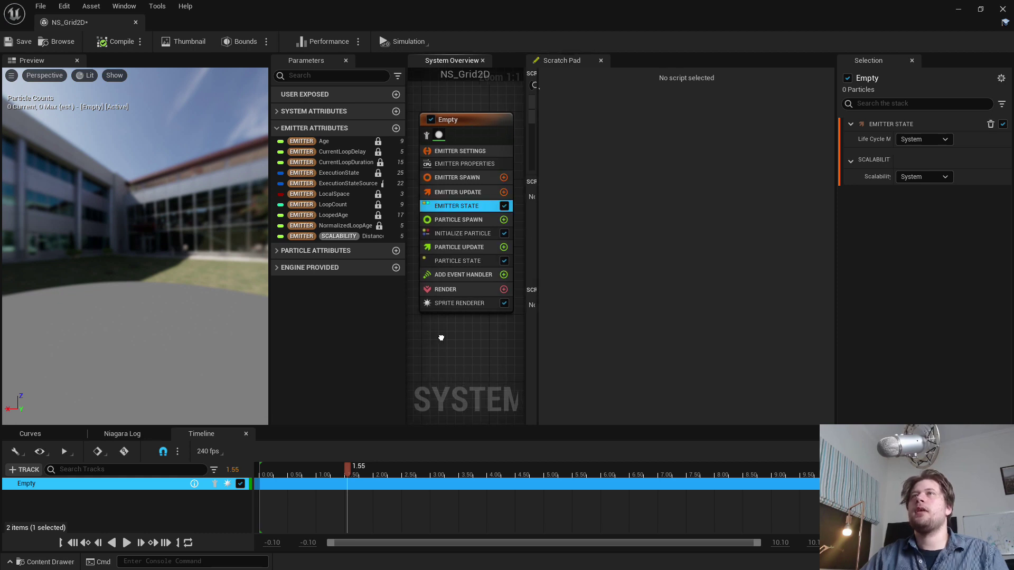
# Review the Empty emitter's properties and the parameter types available for a new emitter attribute.
pyautogui.moveTo(430, 340); pyautogui.dragTo(438, 325, button='right')
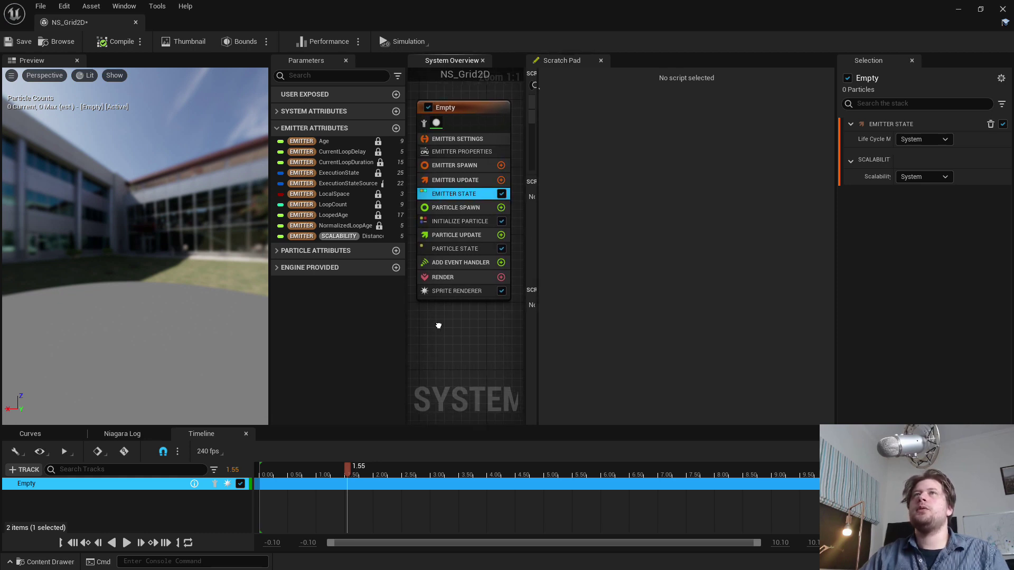
pyautogui.click(475, 152)
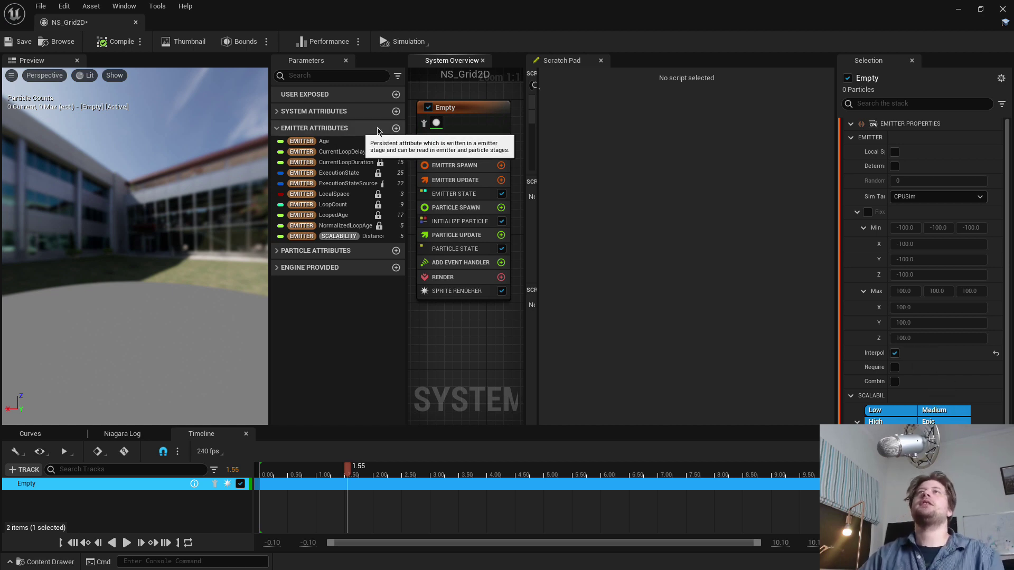
pyautogui.click(396, 128)
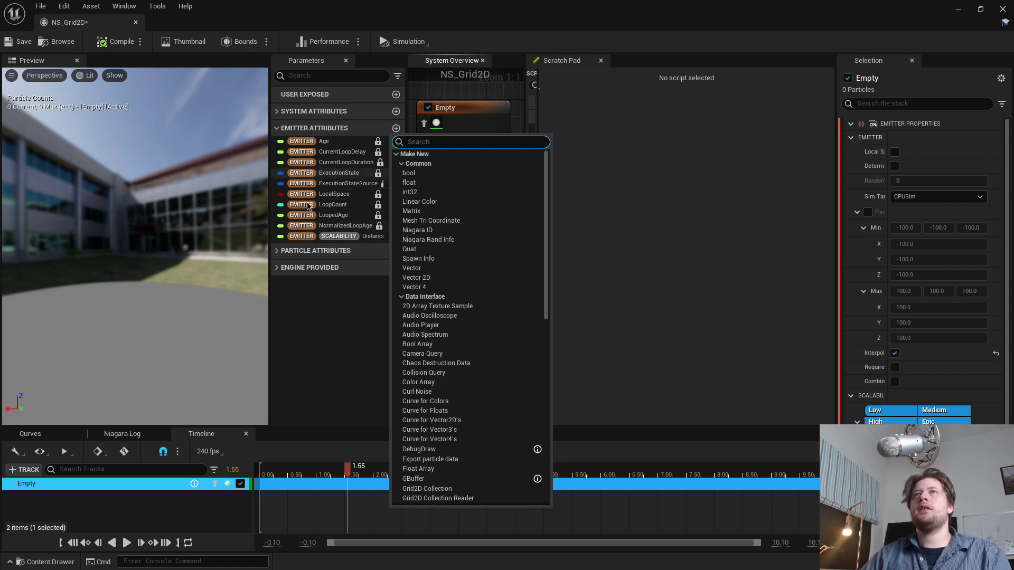
pyautogui.click(480, 104)
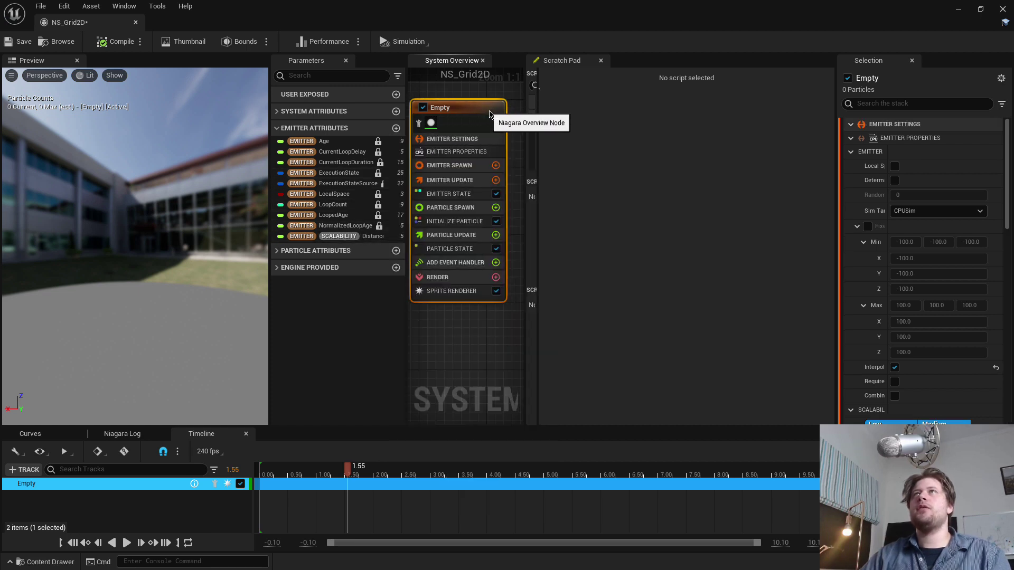
pyautogui.click(281, 252)
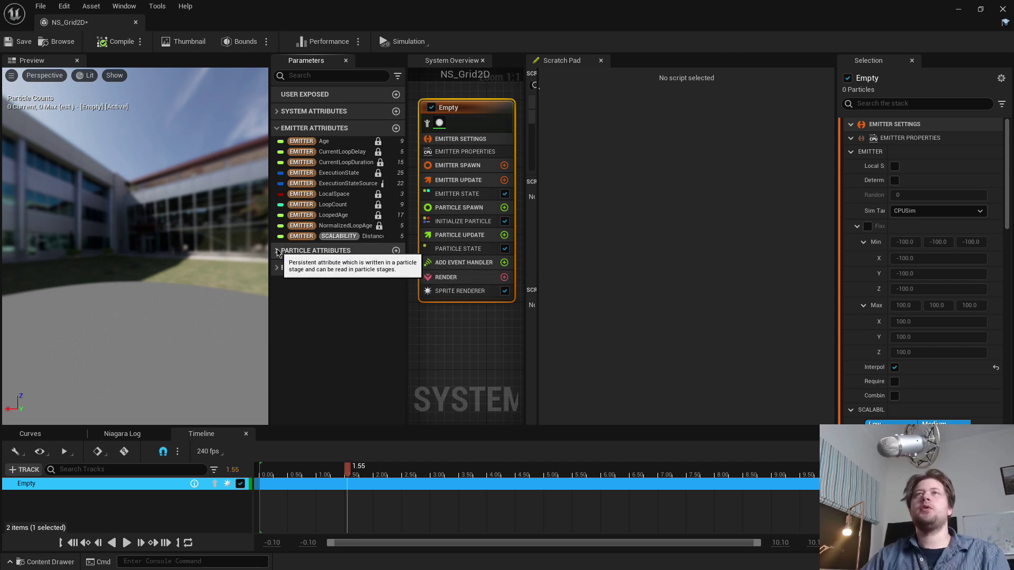
pyautogui.click(277, 251)
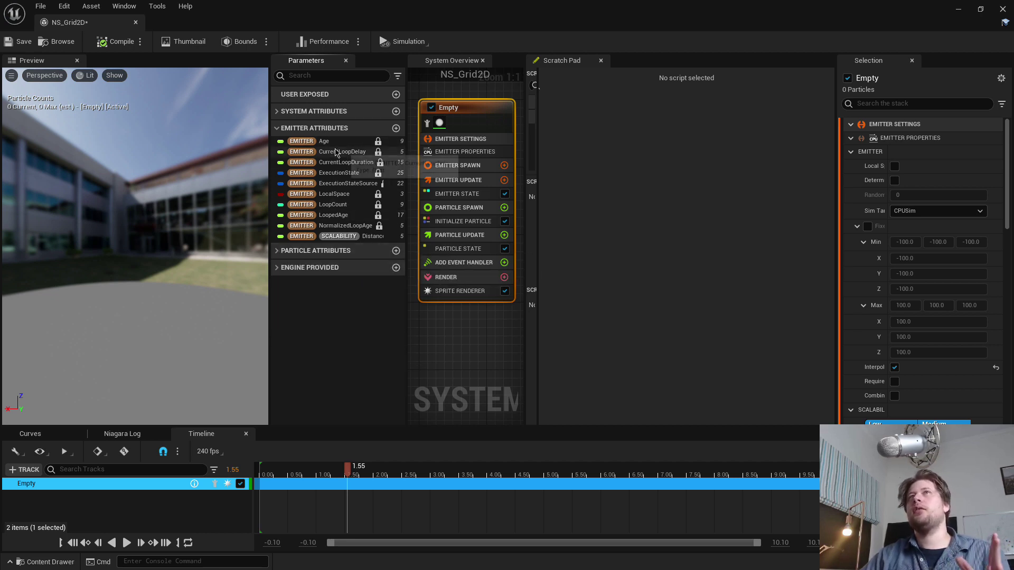
pyautogui.click(396, 128)
pyautogui.write('grid')
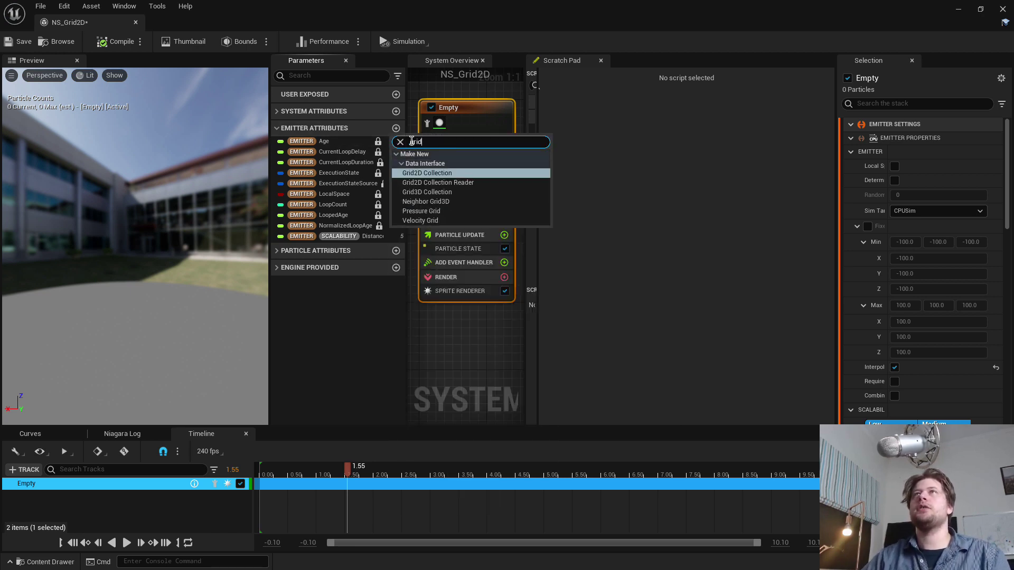
pyautogui.click(386, 134)
# Add a Grid2D Collection parameter named grid2d to the Emitter Attributes.
pyautogui.click(396, 128)
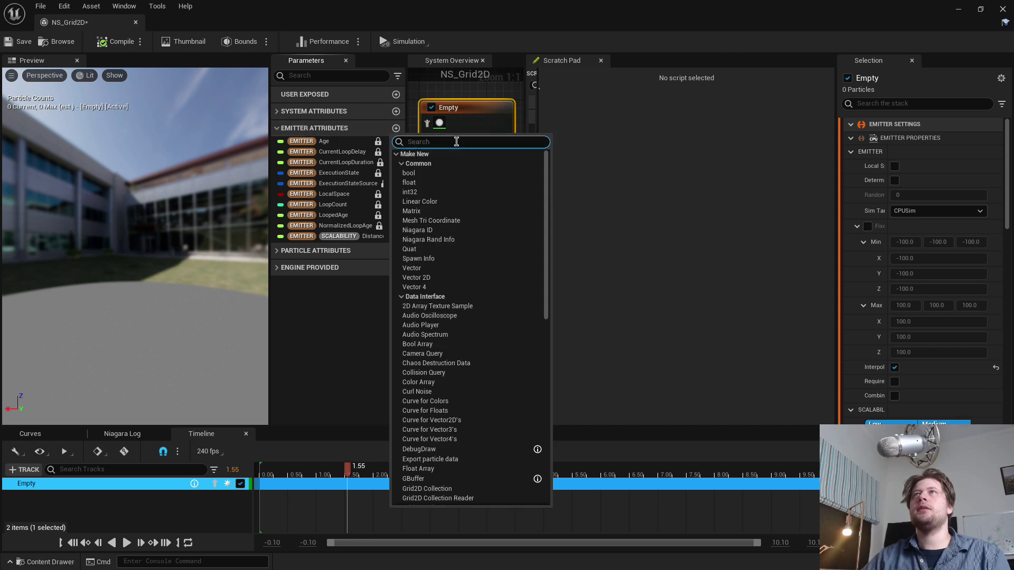
pyautogui.write('grid')
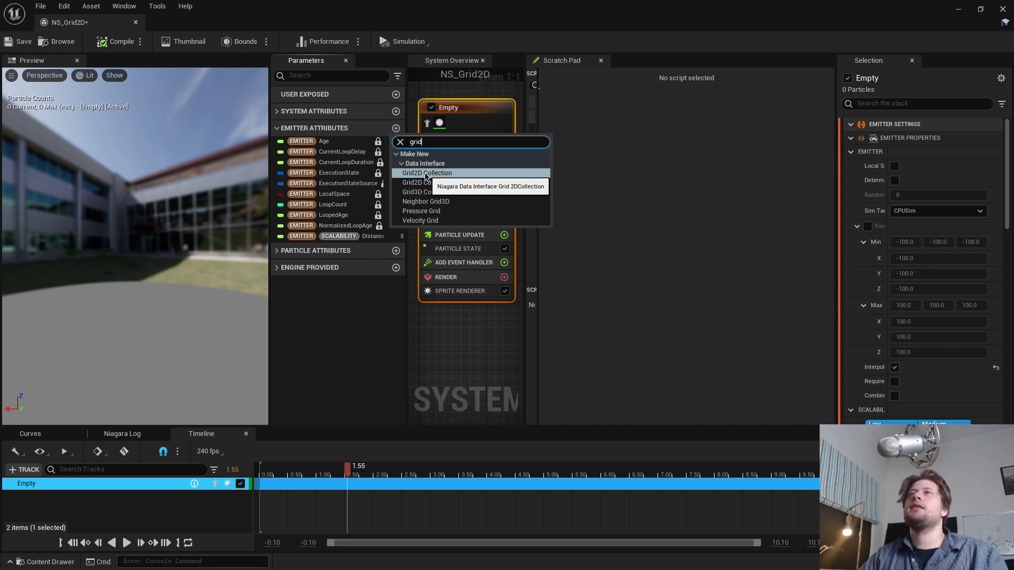
pyautogui.click(426, 174)
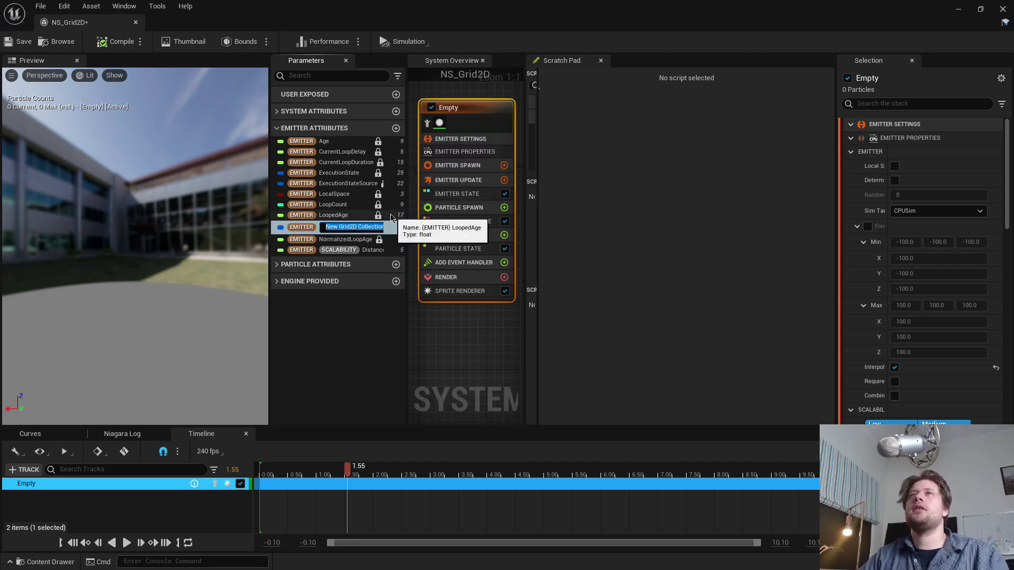
pyautogui.write('grid2')
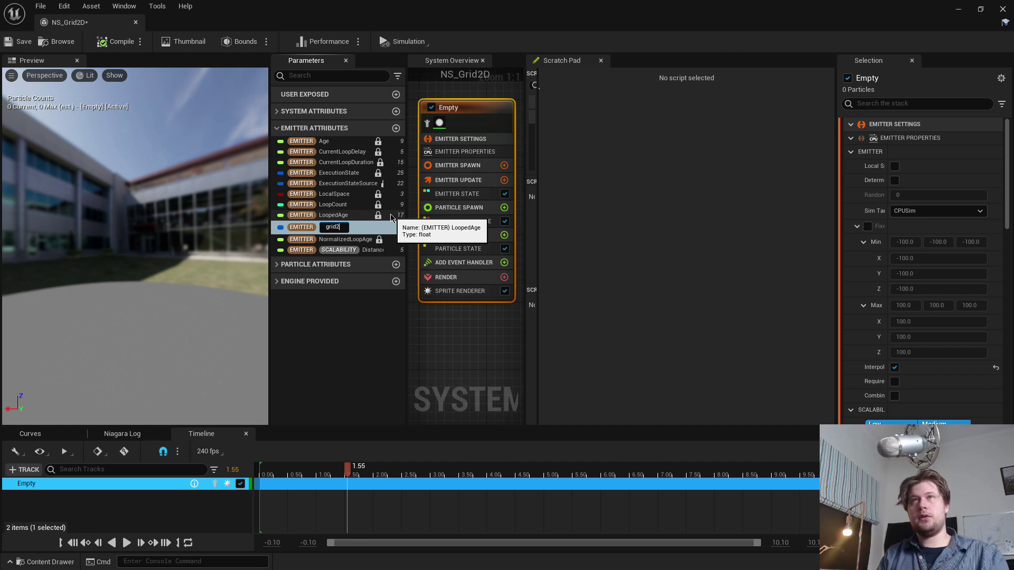
pyautogui.write('d')
pyautogui.press('Return')
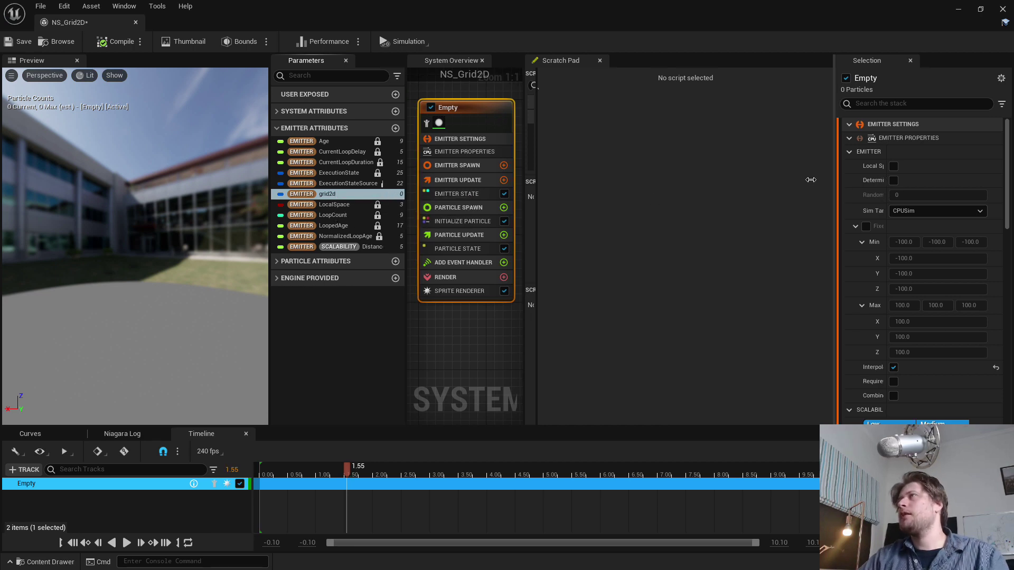
# Widen the settings area and examine the Particle Update, Emitter Spawn and Emitter Update stages and the Initialize Particle module.
pyautogui.moveTo(836, 179); pyautogui.dragTo(761, 180)
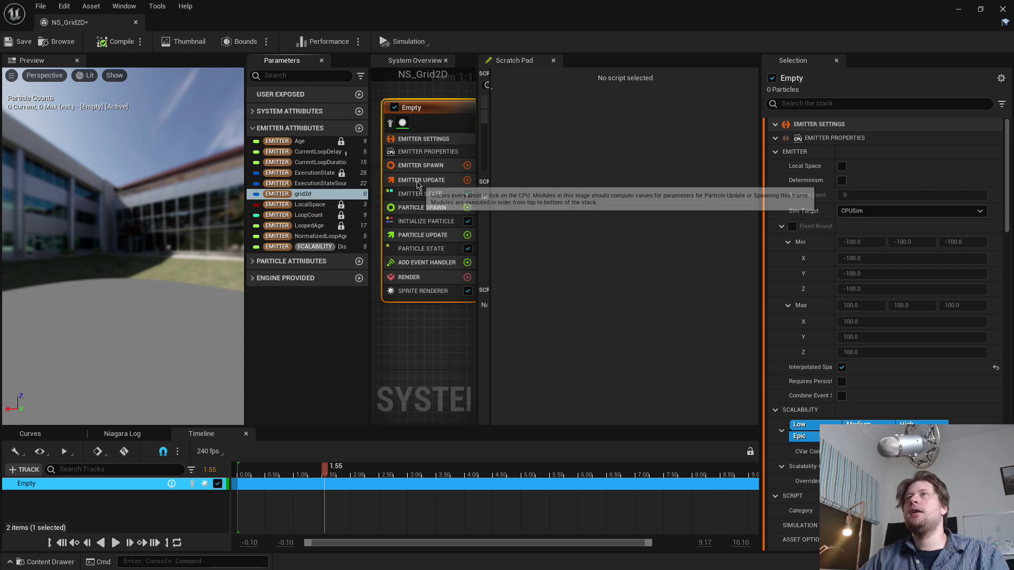
pyautogui.click(426, 236)
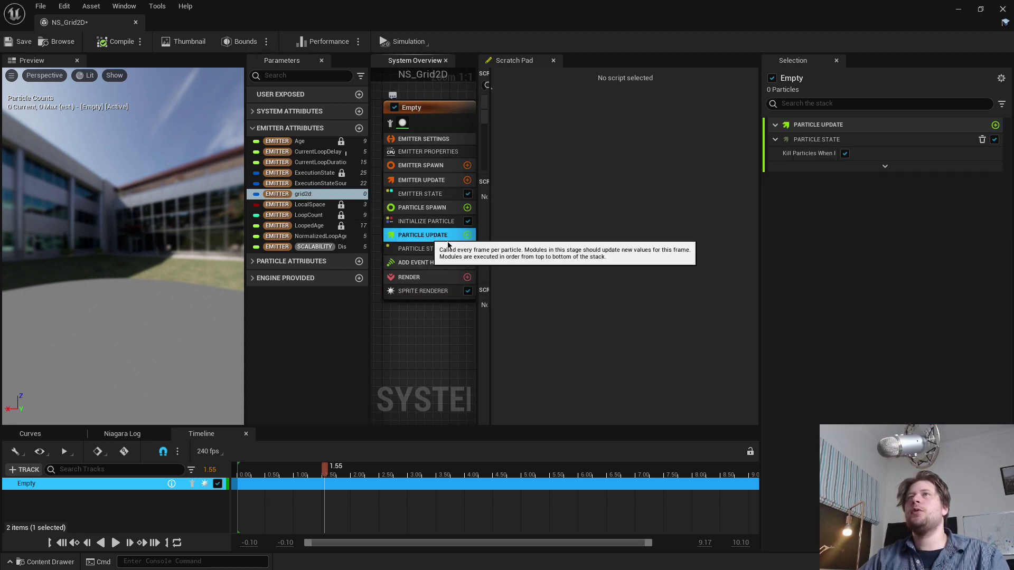
pyautogui.click(440, 167)
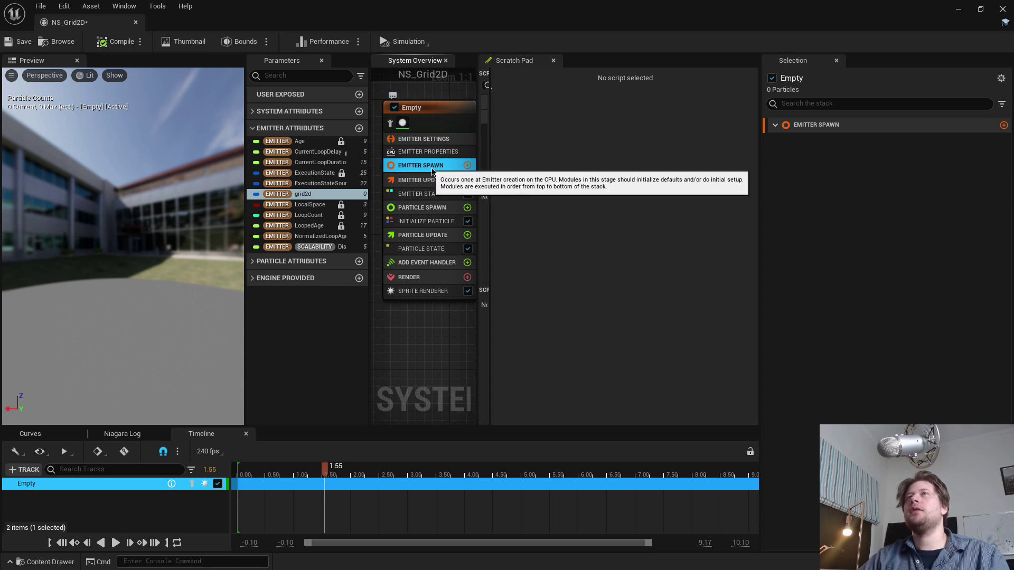
pyautogui.click(428, 181)
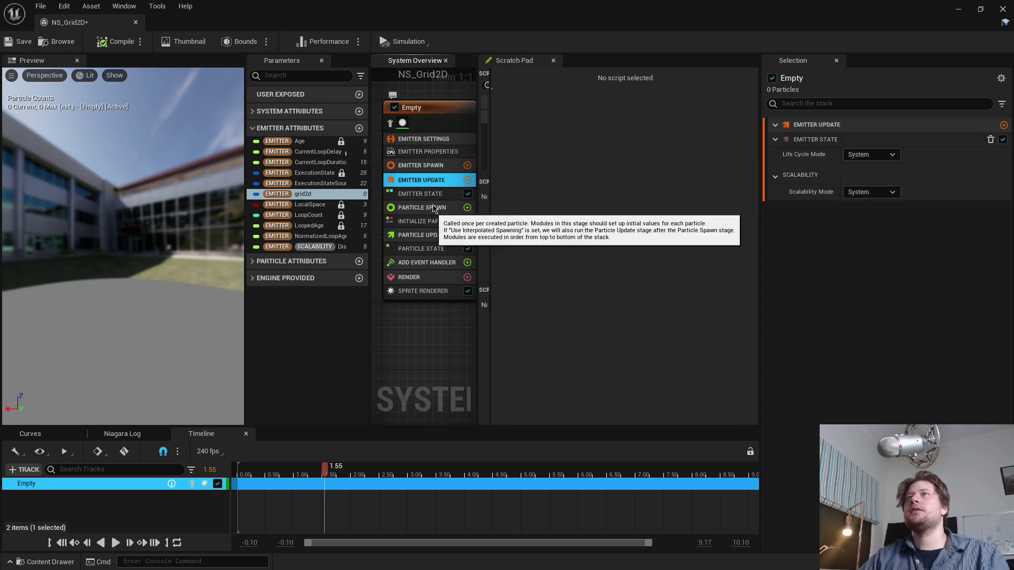
pyautogui.click(426, 221)
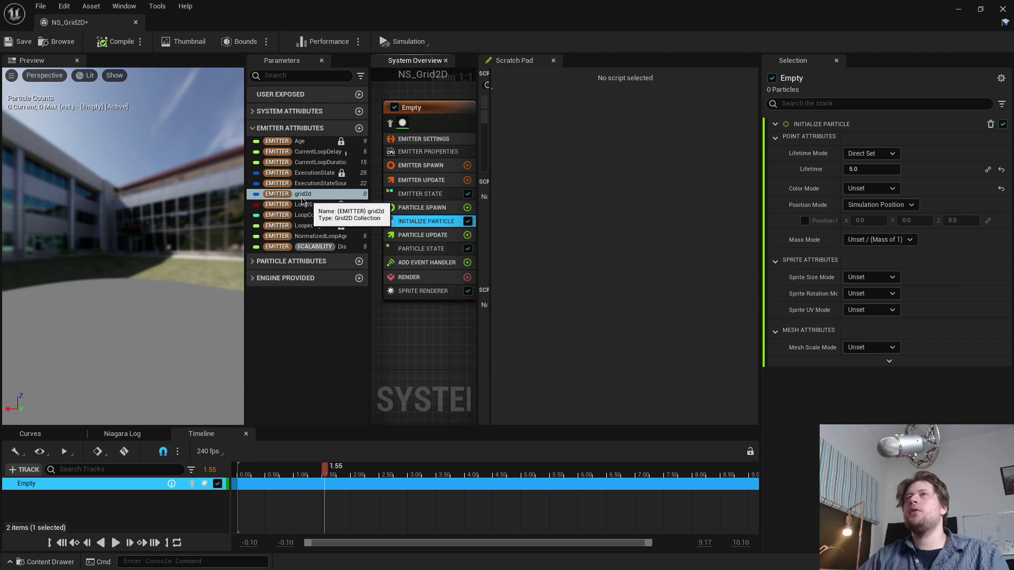
# Set the Empty emitter's Sim Target to GPUCompute Sim and enable Fixed Bounds.
pyautogui.click(443, 151)
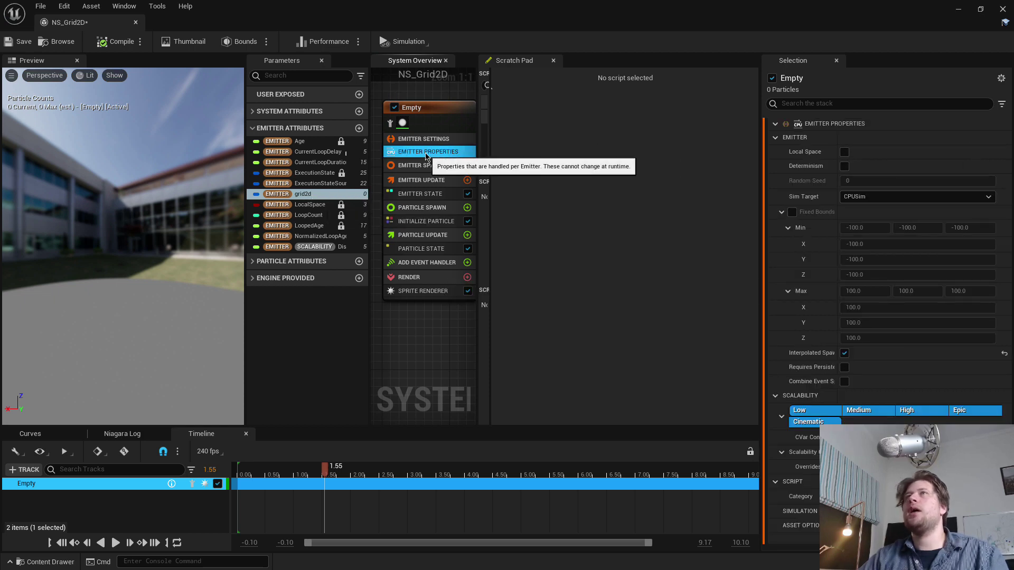
pyautogui.click(890, 198)
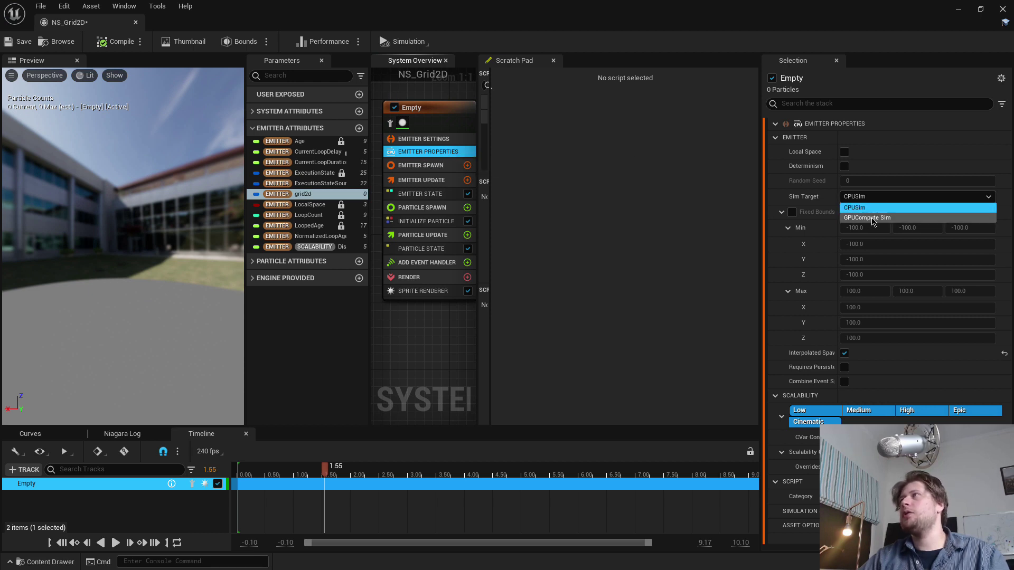
pyautogui.click(871, 218)
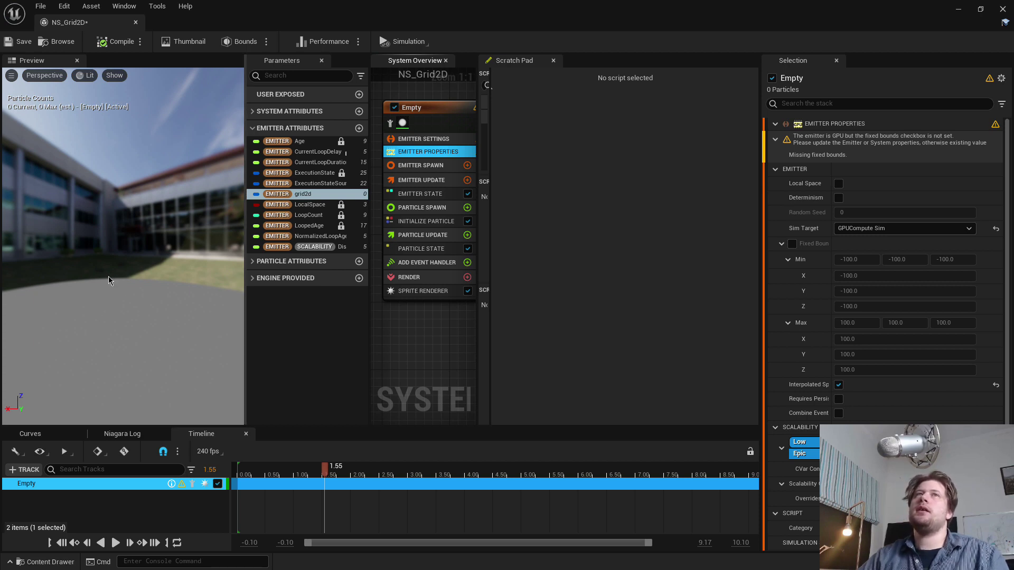
pyautogui.click(793, 244)
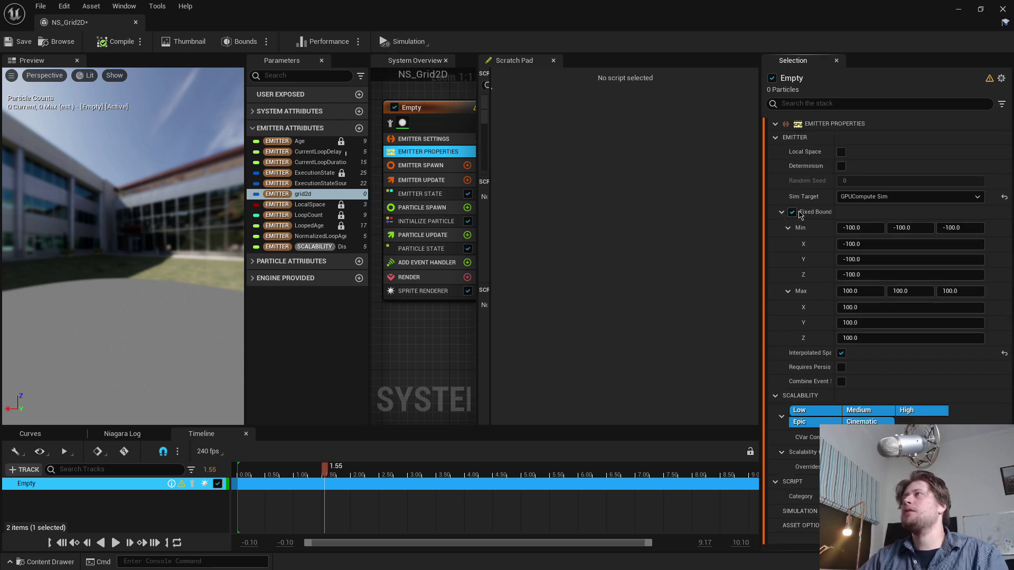
pyautogui.click(850, 291)
pyautogui.click(861, 228)
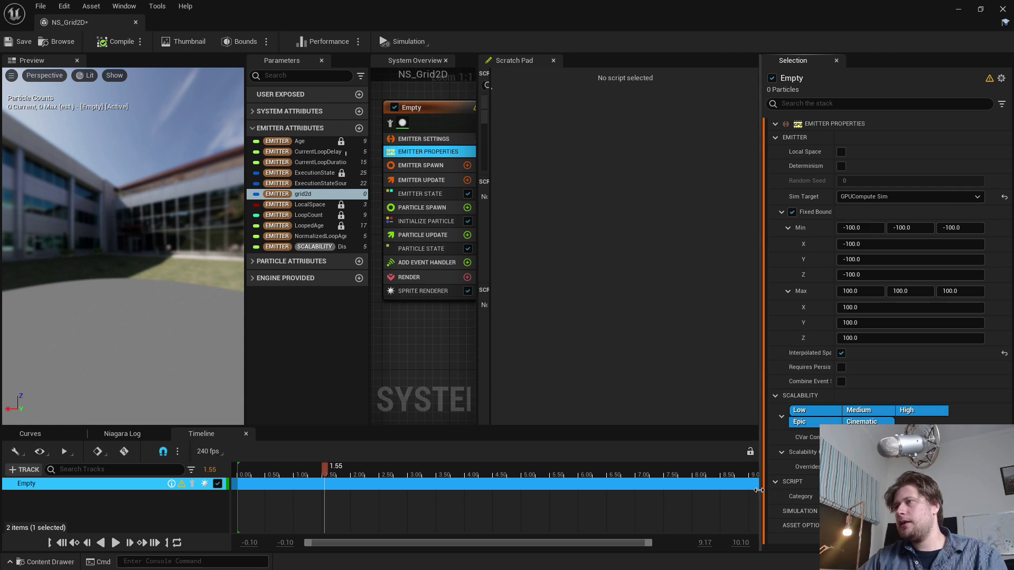
# Widen the emitter properties so the option names are readable and enable simulation stages for the Empty emitter.
pyautogui.moveTo(762, 494); pyautogui.dragTo(817, 501)
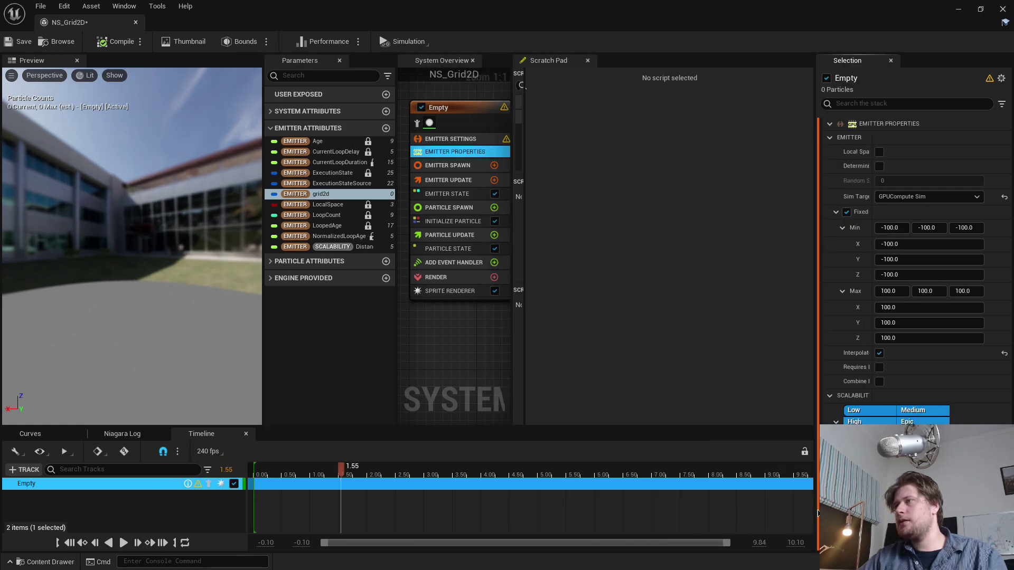
pyautogui.moveTo(757, 510); pyautogui.dragTo(730, 511)
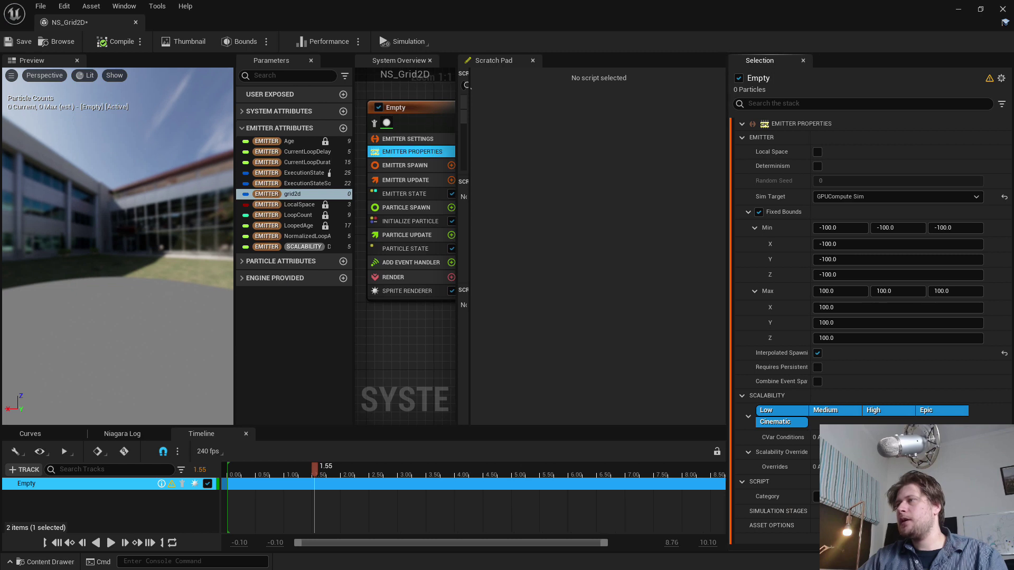
pyautogui.scroll(-5, 816, 496)
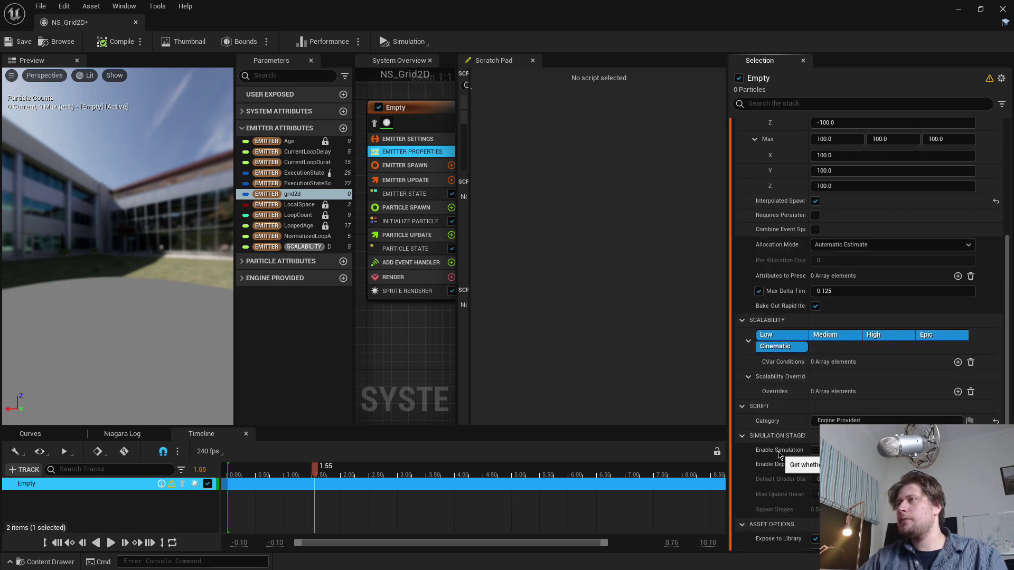
pyautogui.click(816, 450)
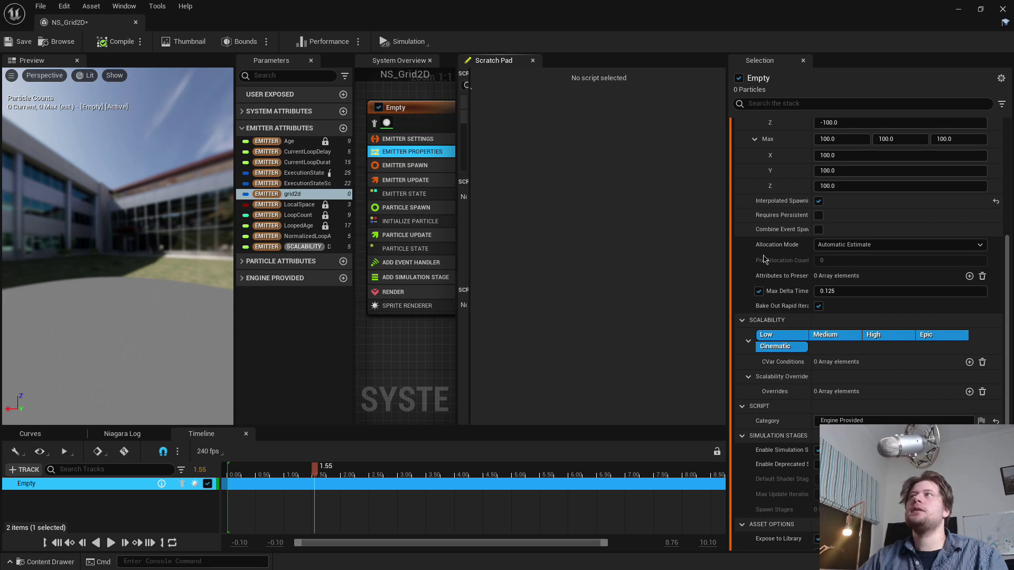
# Add a Generic Simulation Stage to the Empty emitter and name it fillGrid.
pyautogui.moveTo(728, 256); pyautogui.dragTo(808, 256)
pyautogui.moveTo(461, 344); pyautogui.dragTo(453, 322, button='right')
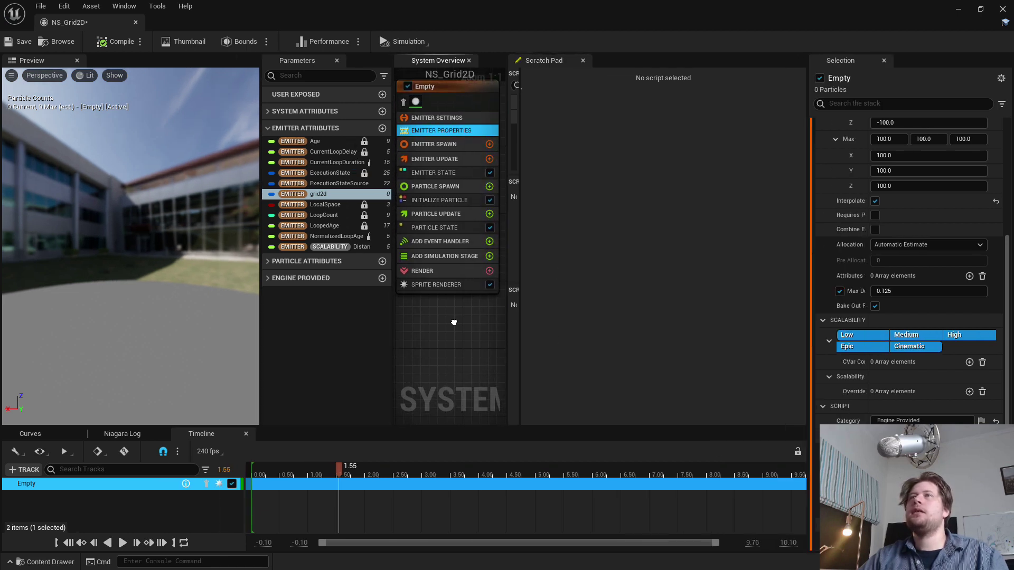
pyautogui.click(489, 256)
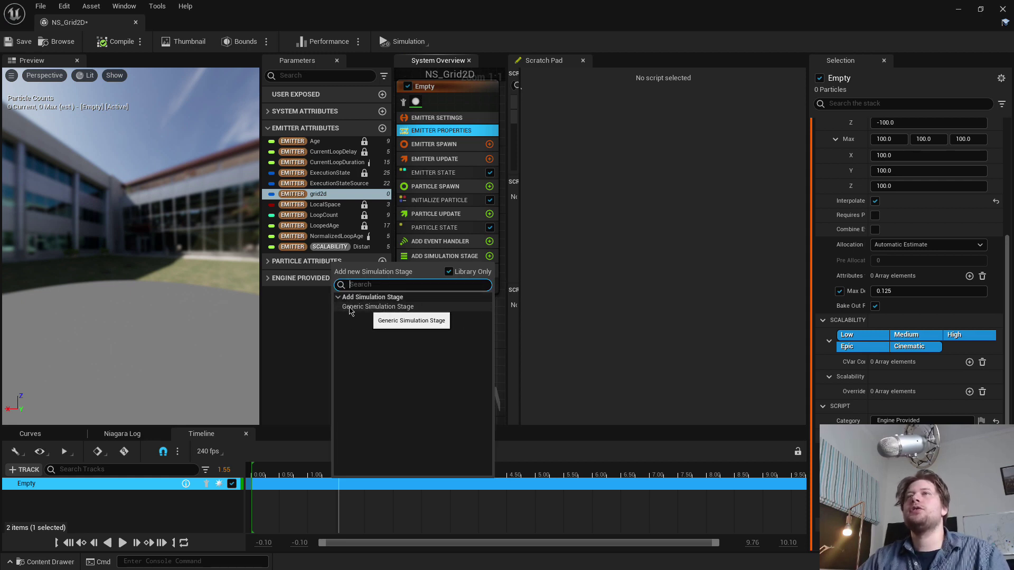
pyautogui.click(373, 307)
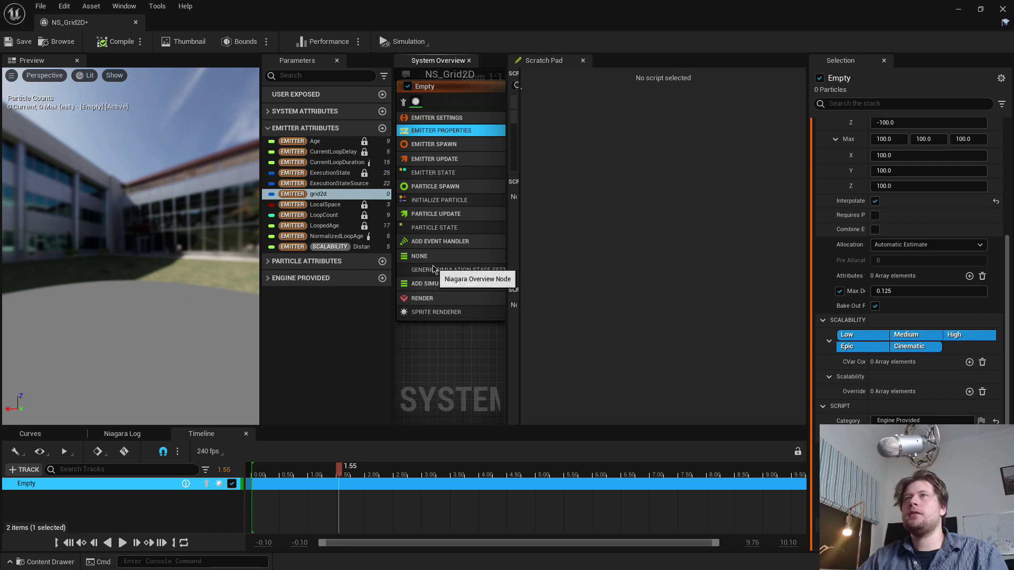
pyautogui.click(453, 270)
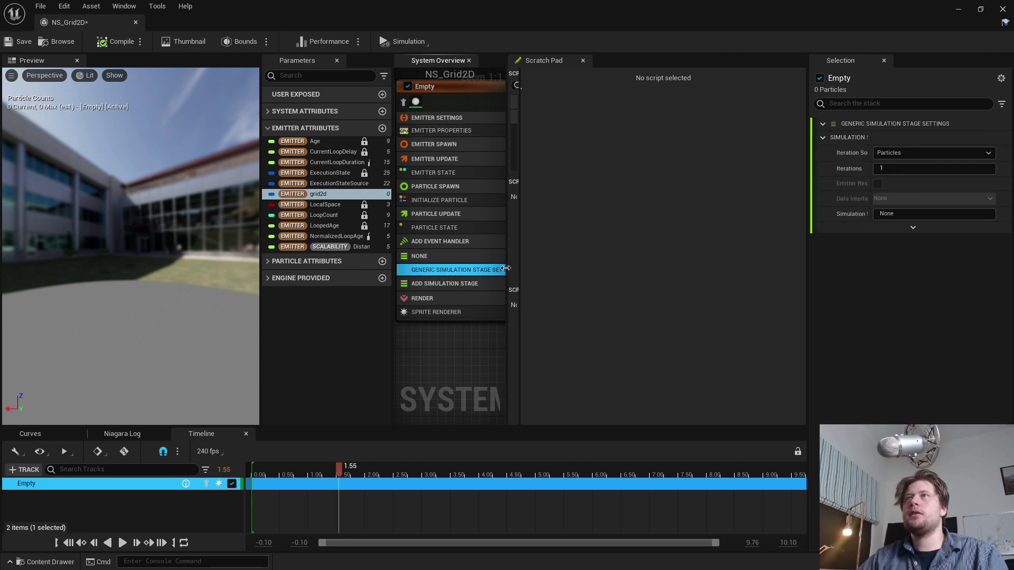
pyautogui.click(898, 214)
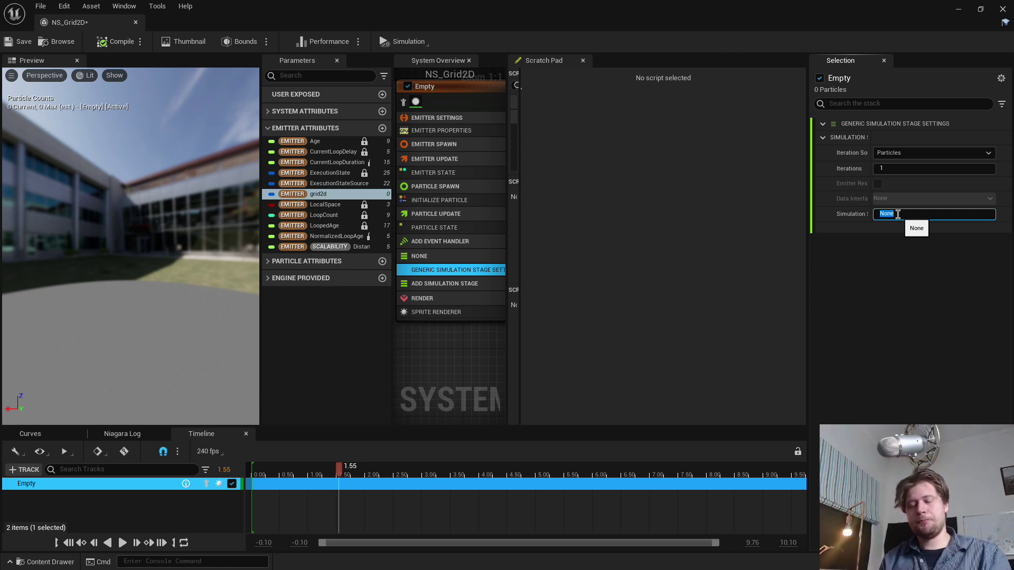
pyautogui.write('fillgrid')
pyautogui.press('Return')
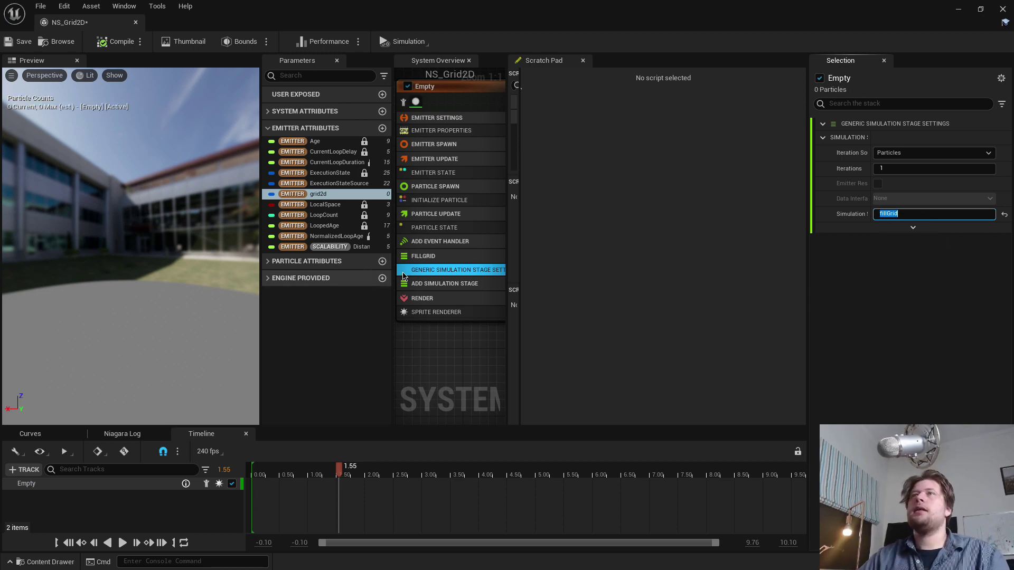
# Resize the System Overview and shrink the parameter list so the whole Empty emitter node stays visible.
pyautogui.moveTo(506, 265); pyautogui.dragTo(534, 262)
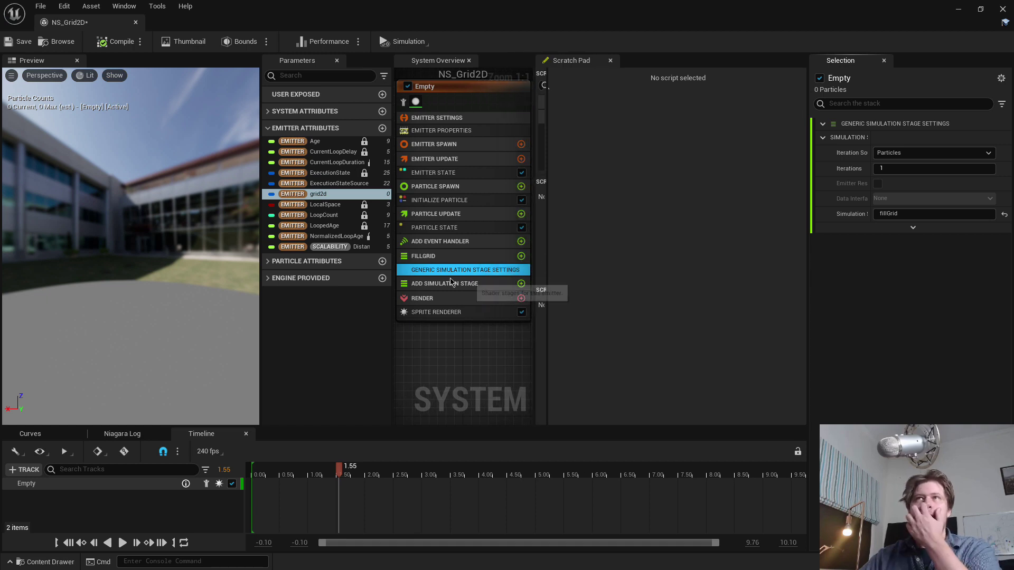
pyautogui.moveTo(392, 241); pyautogui.dragTo(302, 240)
pyautogui.moveTo(533, 243); pyautogui.dragTo(455, 244)
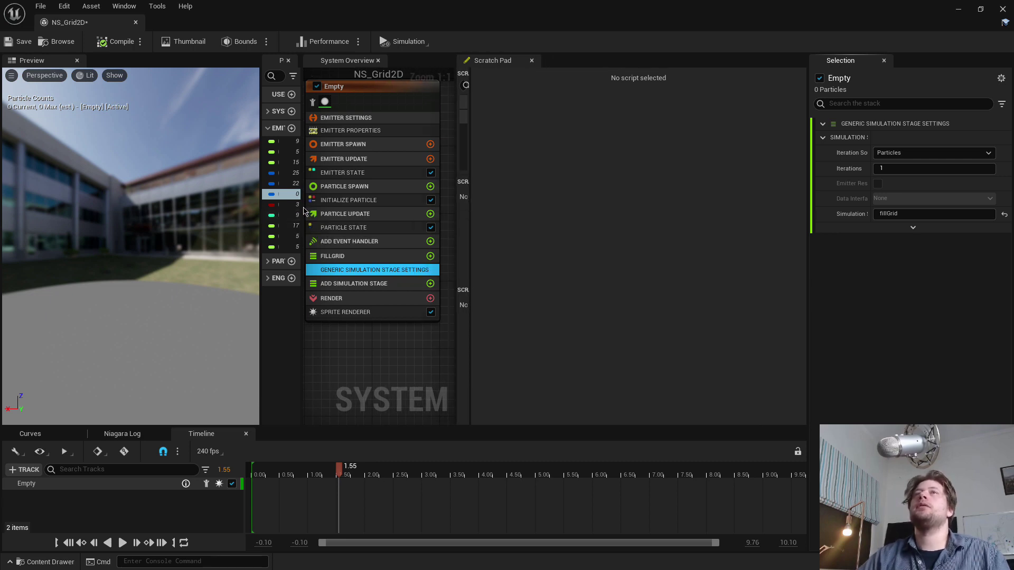
pyautogui.moveTo(303, 206)
pyautogui.mouseDown()
pyautogui.moveTo(370, 205)
pyautogui.moveTo(297, 205)
pyautogui.mouseUp()
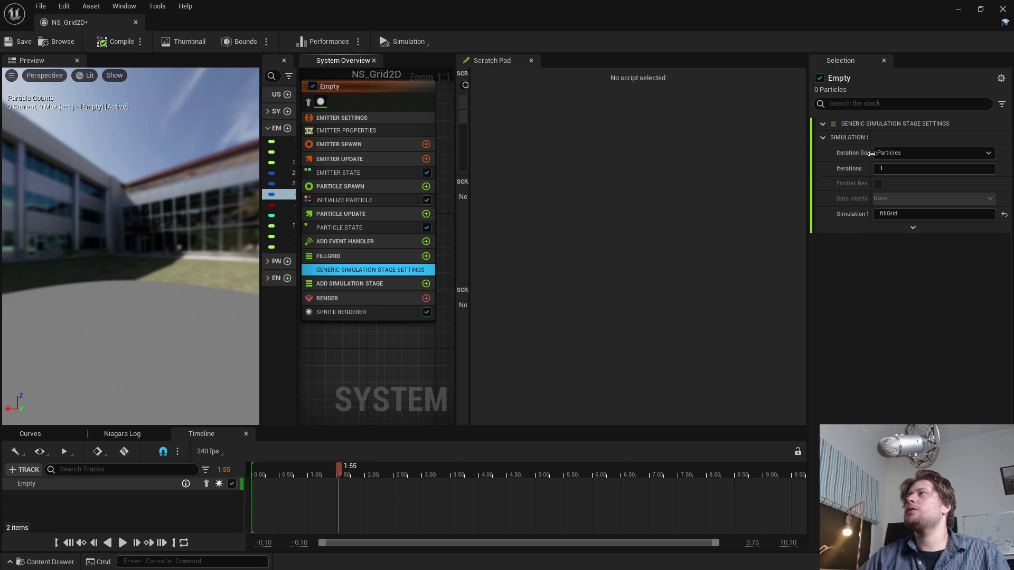
# Set the fillGrid stage's iteration source to Data Interface and check which data interfaces can be chosen.
pyautogui.click(893, 154)
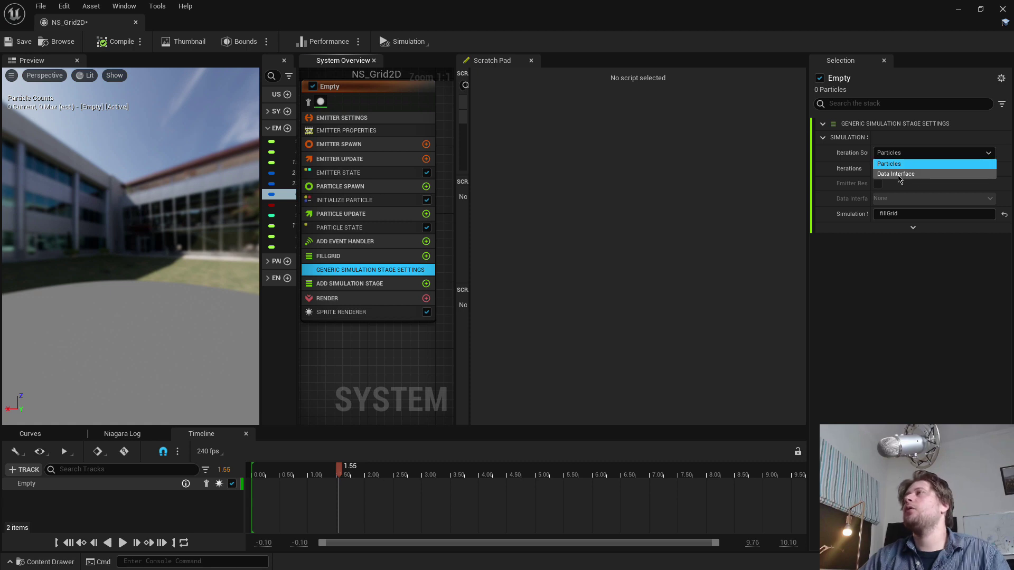
pyautogui.click(898, 176)
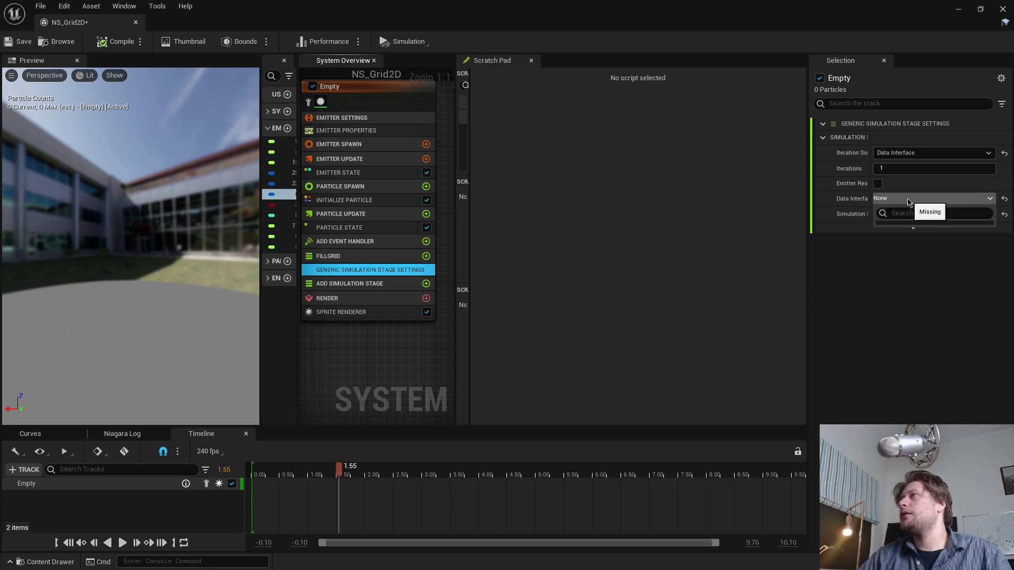
pyautogui.click(908, 200)
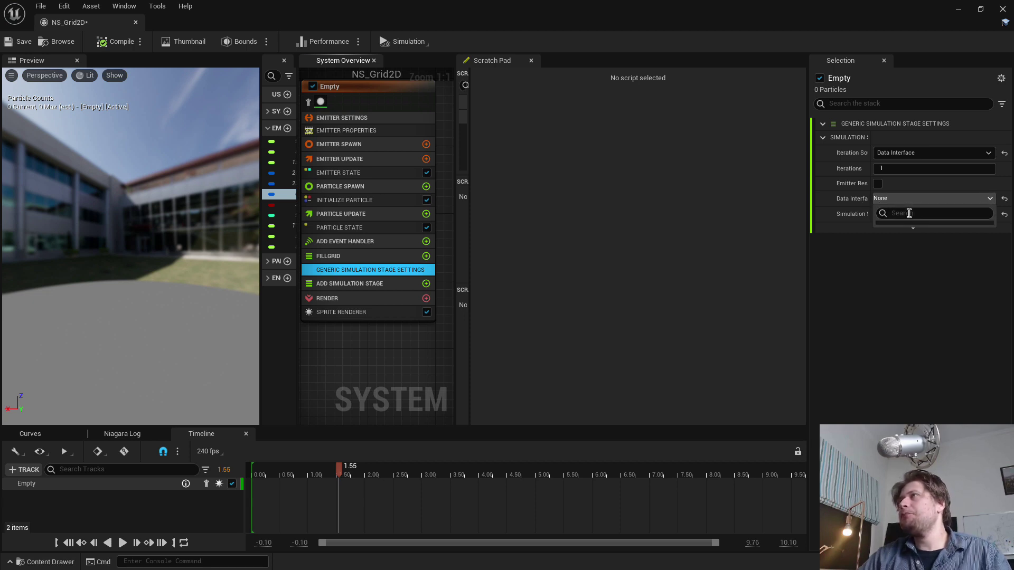
pyautogui.click(597, 246)
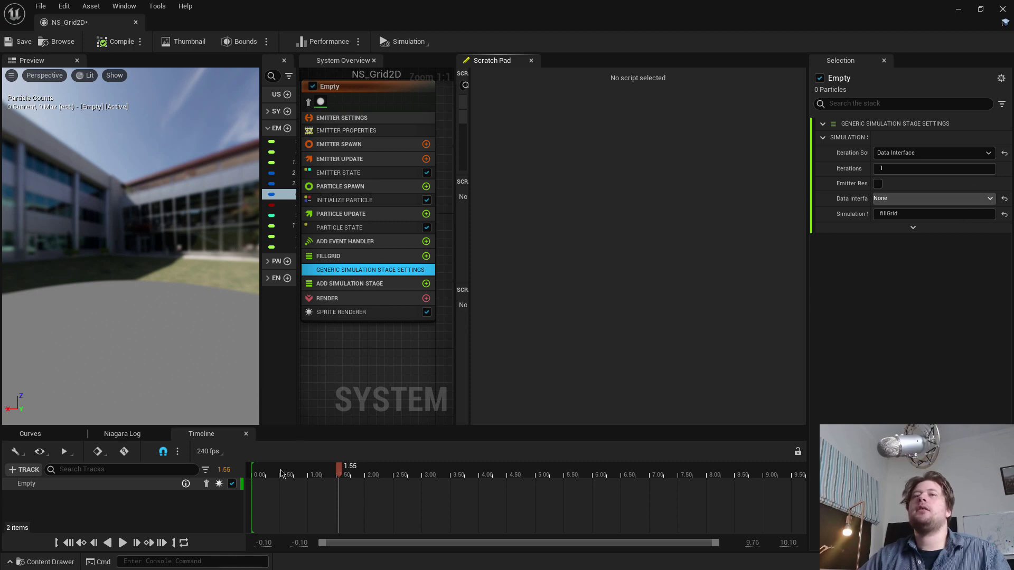
pyautogui.moveTo(282, 474); pyautogui.dragTo(249, 470)
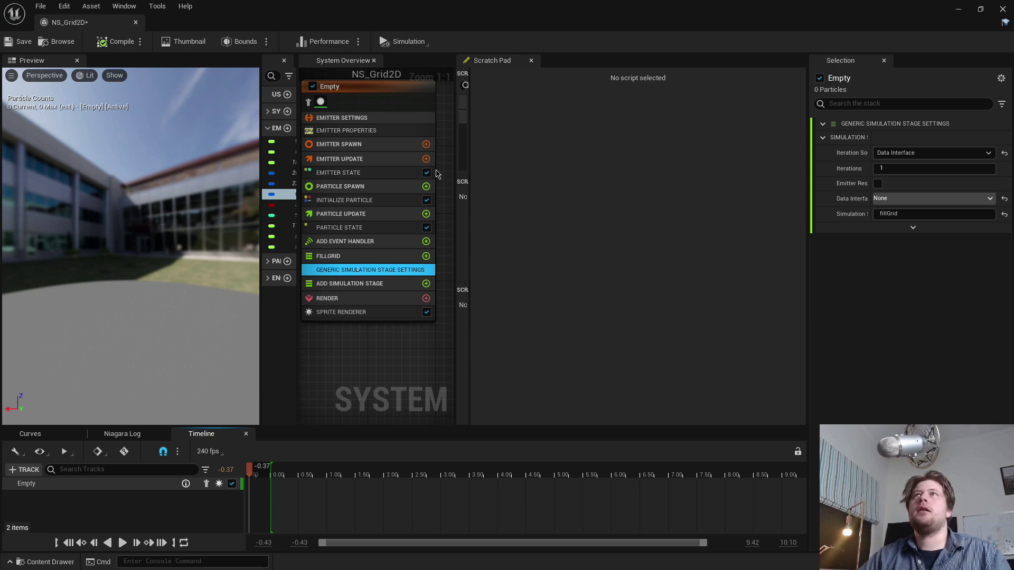
# Widen the parameter list and the System Overview so attribute names and the whole Empty emitter node are readable.
pyautogui.moveTo(298, 203); pyautogui.dragTo(358, 195)
pyautogui.click(438, 130)
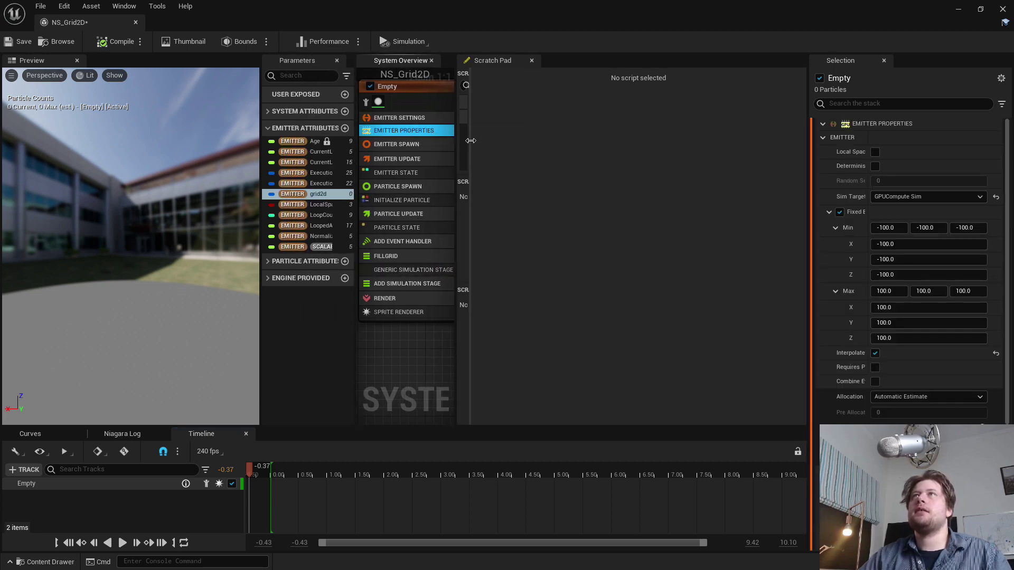
pyautogui.moveTo(458, 143); pyautogui.dragTo(515, 138)
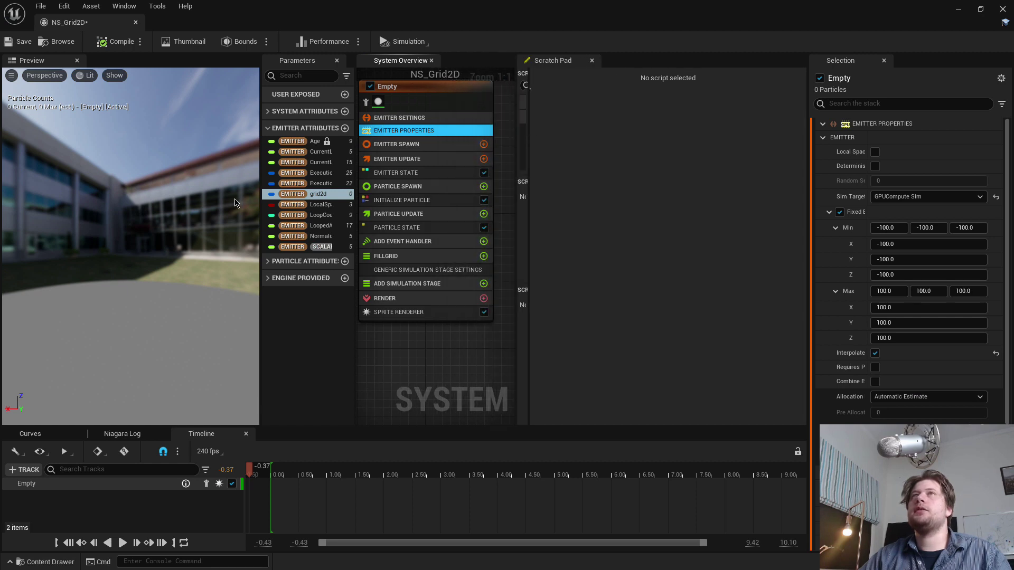
pyautogui.moveTo(259, 193); pyautogui.dragTo(222, 193)
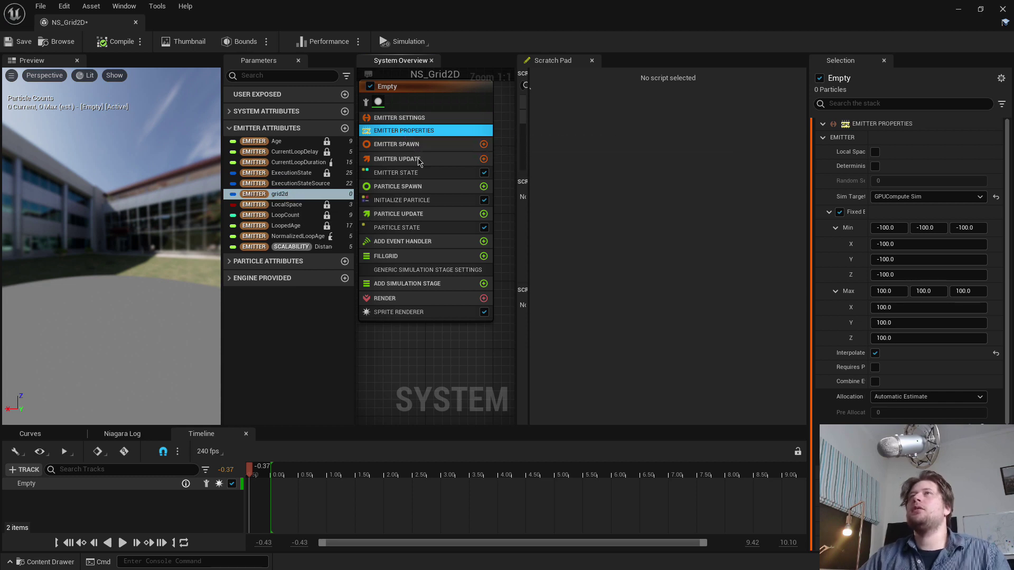
# Add the grid2d emitter attribute to the Empty emitter's Emitter Spawn group as a set-parameter module.
pyautogui.click(447, 144)
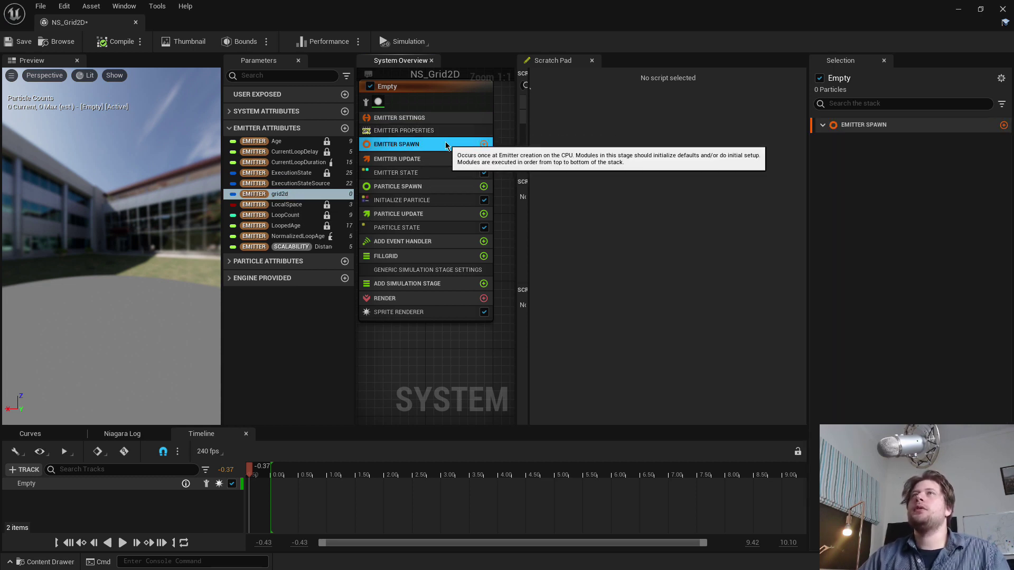
pyautogui.moveTo(441, 338); pyautogui.dragTo(448, 357, button='right')
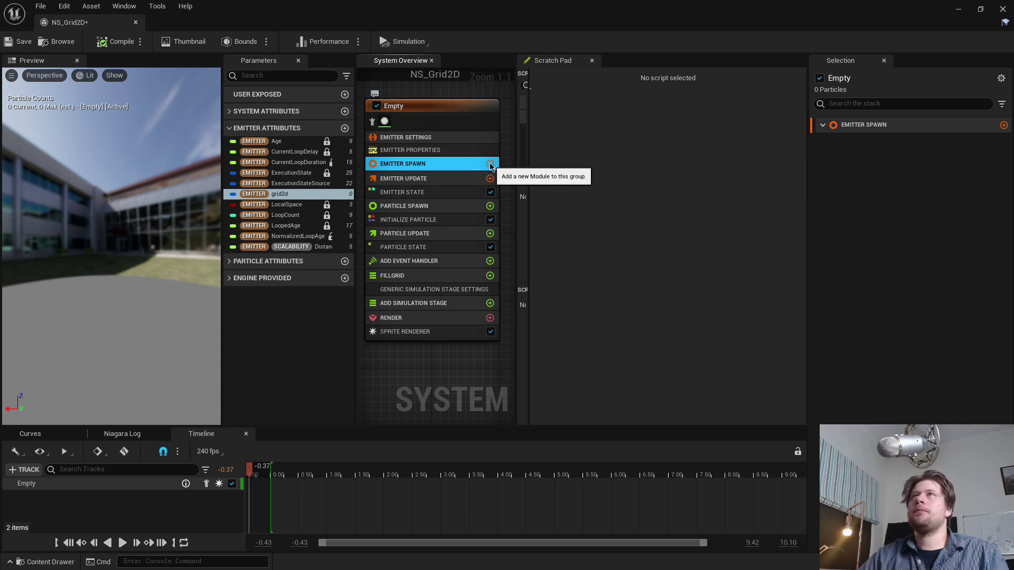
pyautogui.click(282, 194)
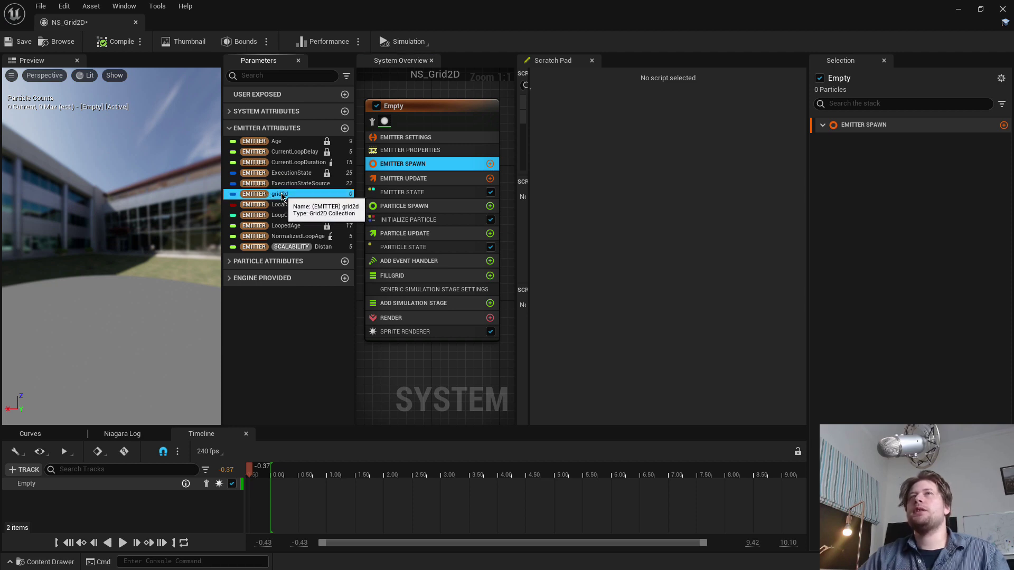
pyautogui.moveTo(282, 196); pyautogui.dragTo(398, 175)
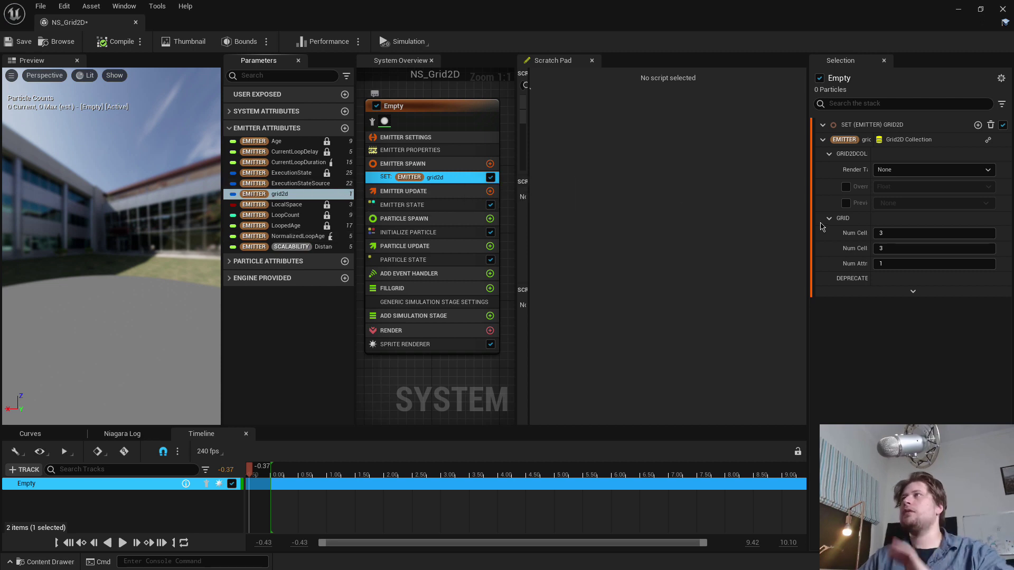
# Set both cell counts of the grid2d collection to 128.
pyautogui.click(916, 232)
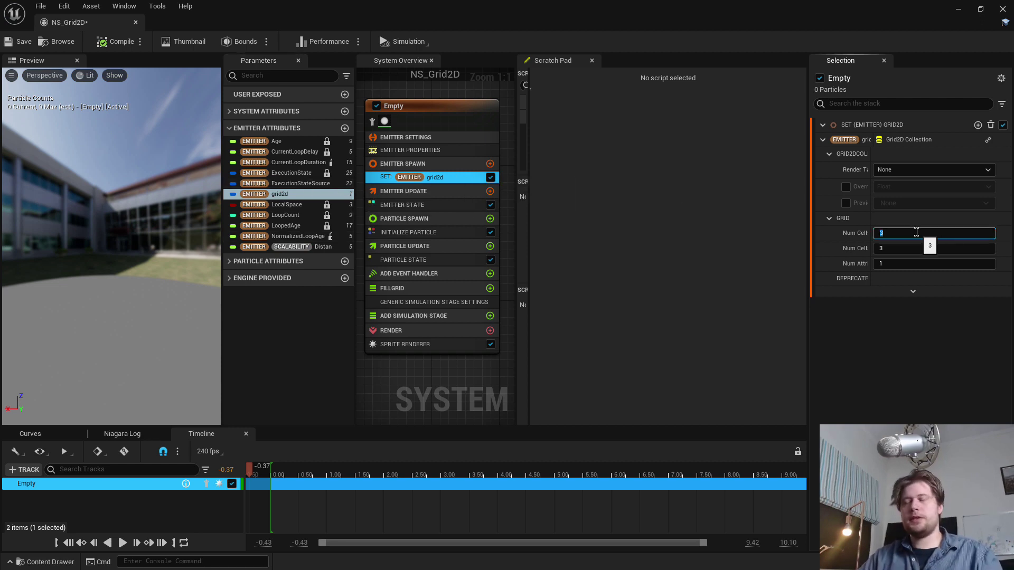
pyautogui.write('128')
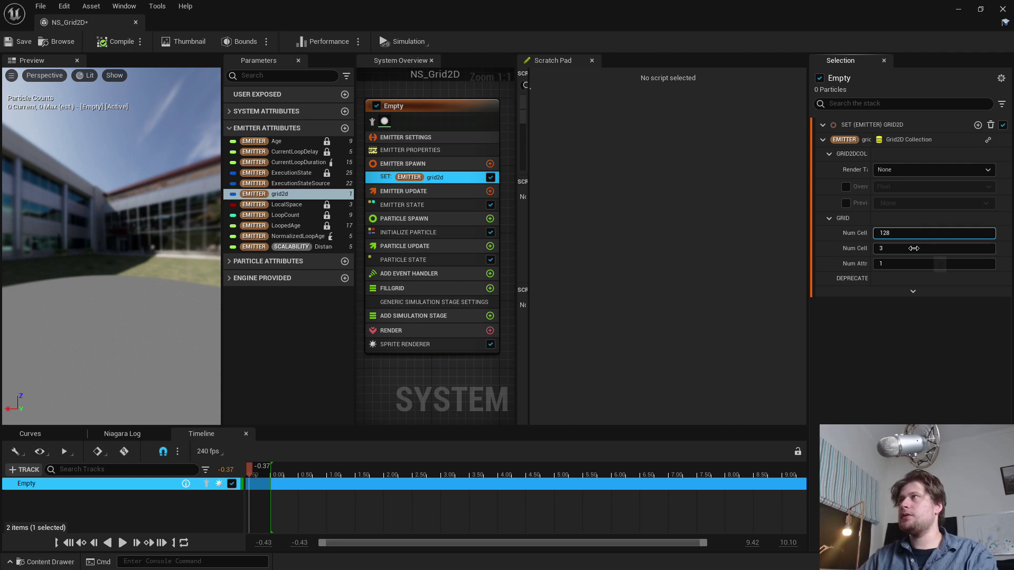
pyautogui.press('Return')
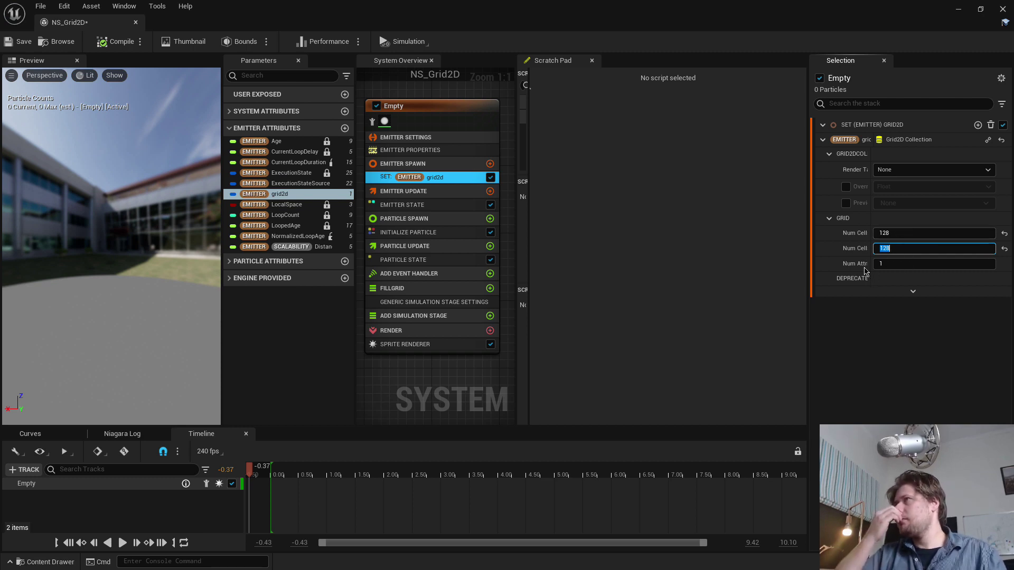
# Try out the grid2d format override with its Float, Half Float and Unsigned Normalized Byte options and the preview option, leaving both disabled.
pyautogui.click(845, 187)
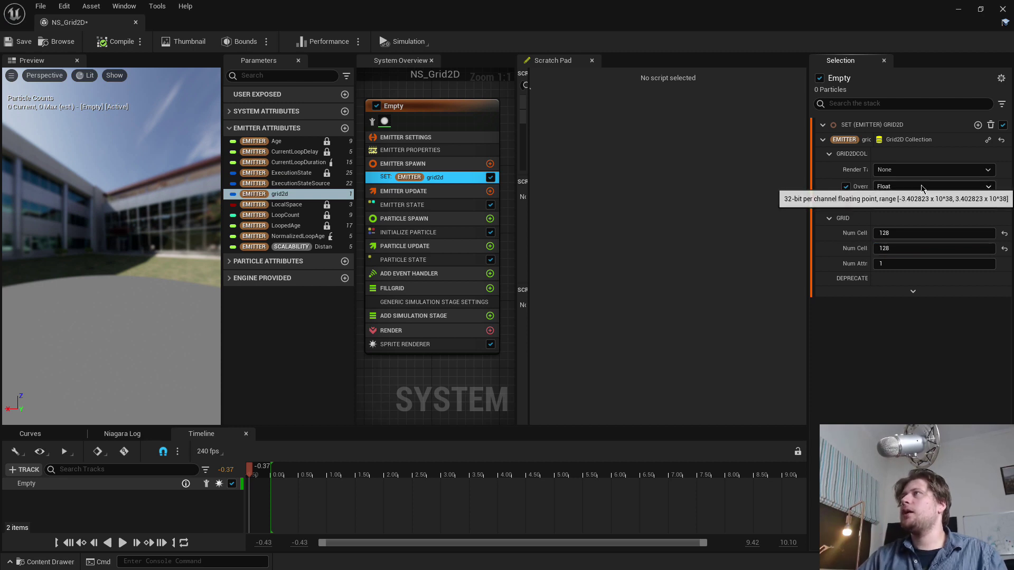
pyautogui.click(921, 187)
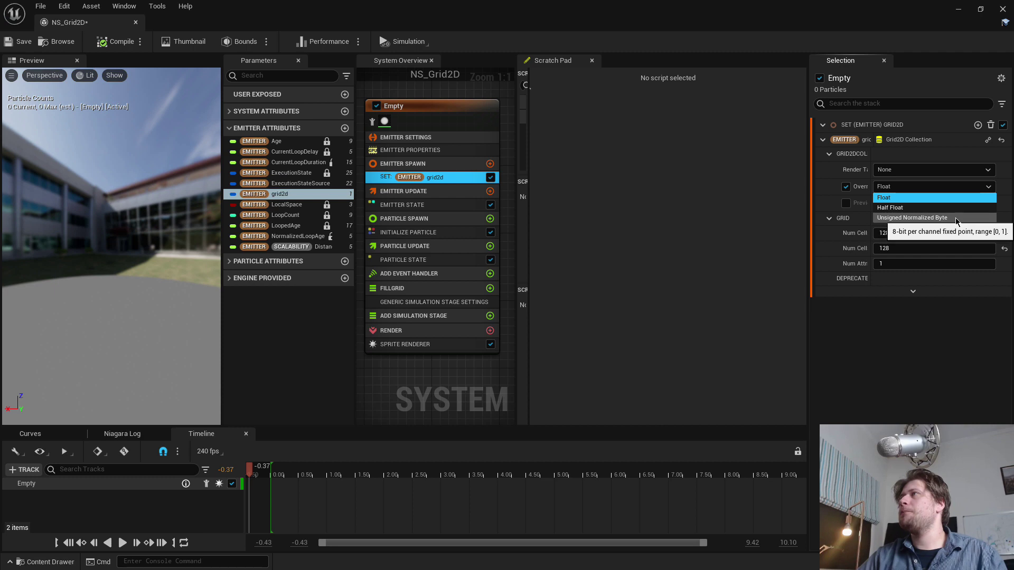
pyautogui.click(888, 198)
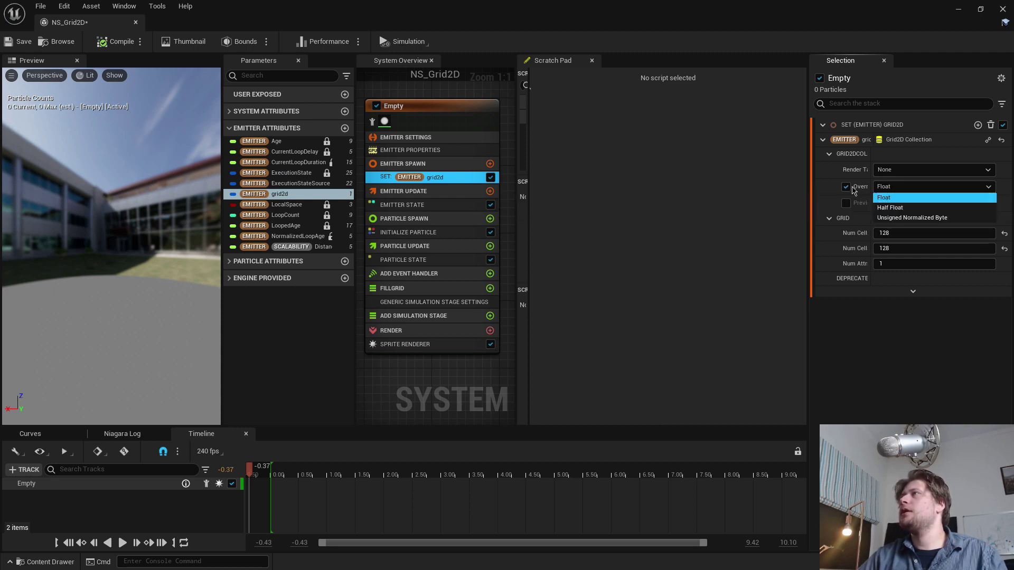
pyautogui.click(846, 186)
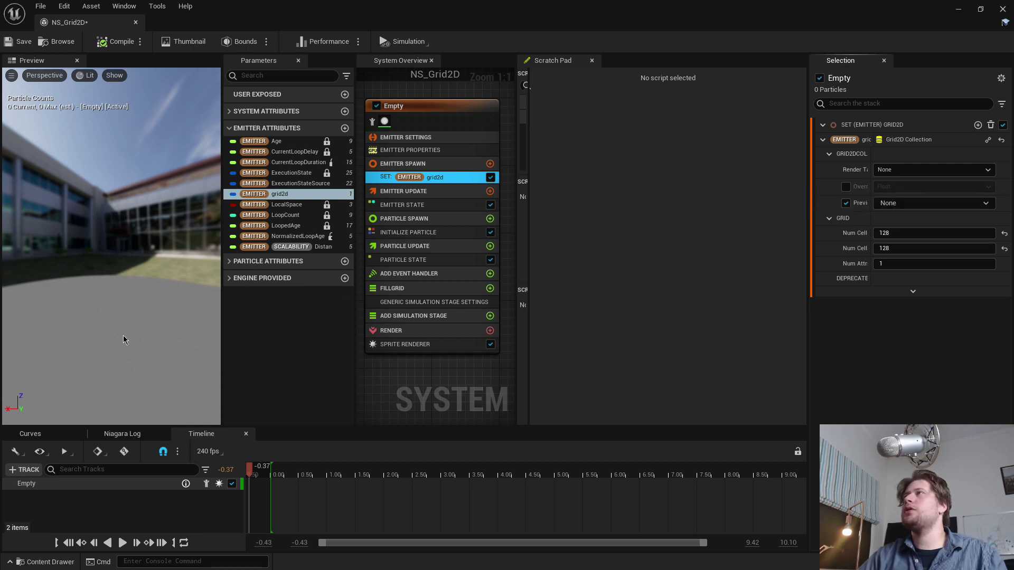
pyautogui.click(846, 203)
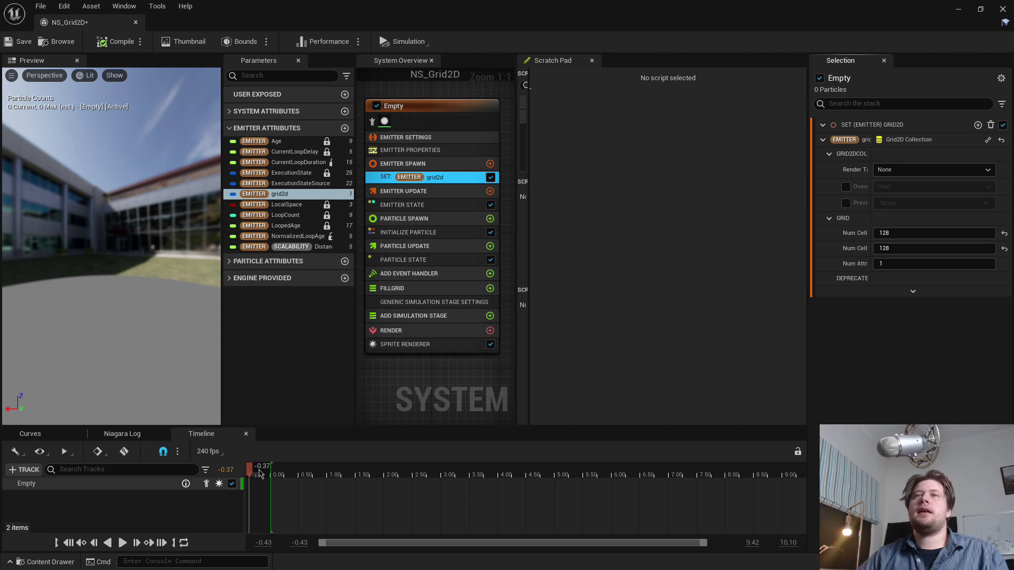
# Assign the EMITTER grid2d attribute as the data interface of the fillGrid simulation stage.
pyautogui.moveTo(259, 473); pyautogui.dragTo(288, 473)
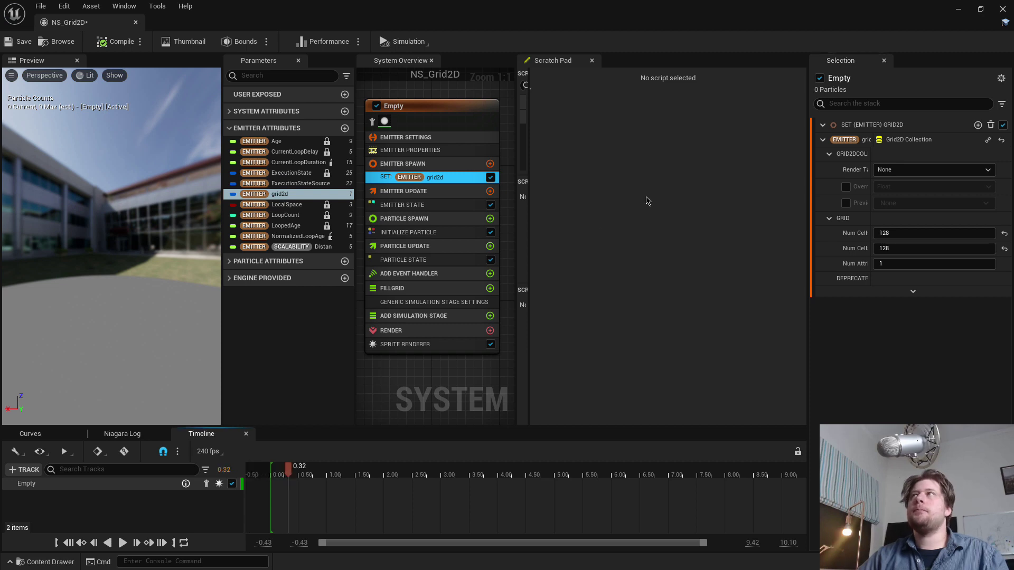
pyautogui.click(432, 303)
pyautogui.click(925, 198)
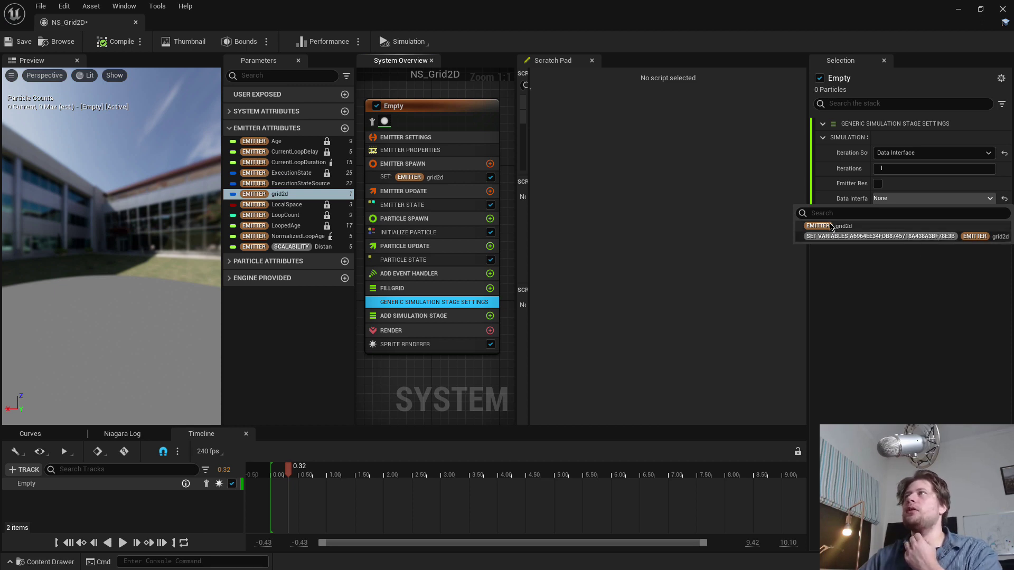
pyautogui.click(851, 227)
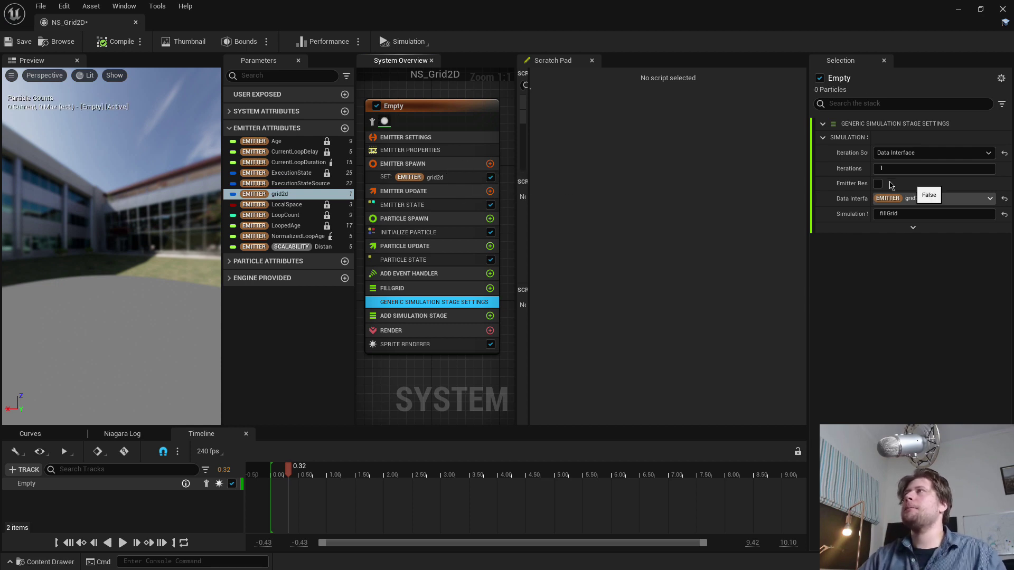
pyautogui.moveTo(858, 186)
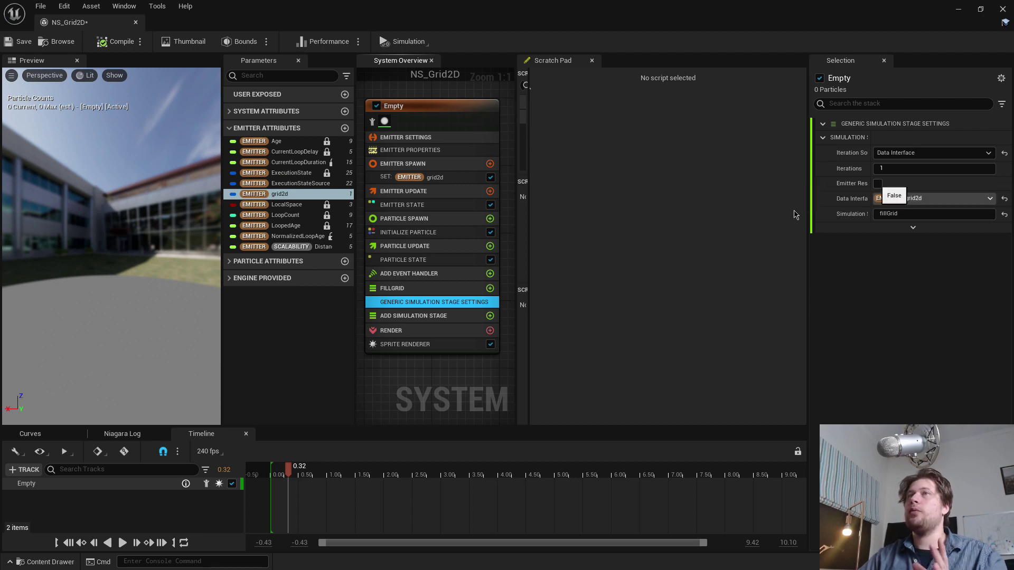
# Enable the emitter reset option for the fillGrid simulation stage.
pyautogui.moveTo(290, 470); pyautogui.dragTo(431, 471)
pyautogui.click(878, 184)
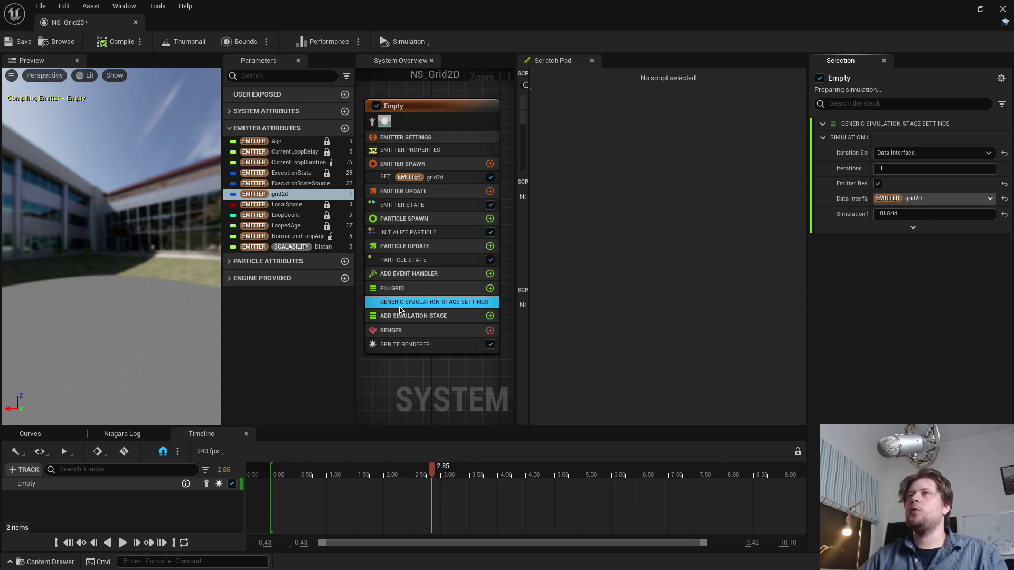
pyautogui.click(397, 289)
pyautogui.click(430, 302)
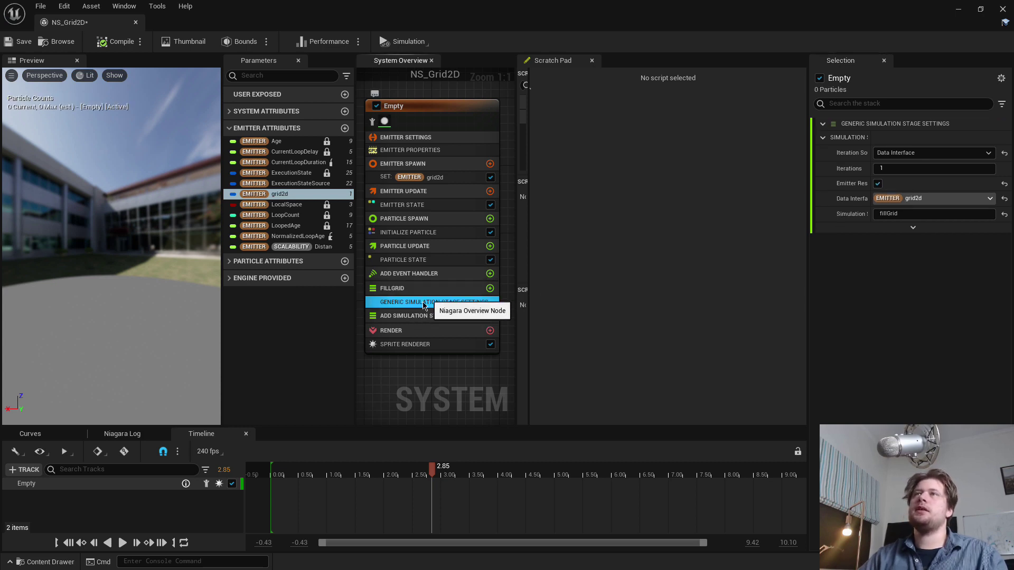
pyautogui.click(232, 484)
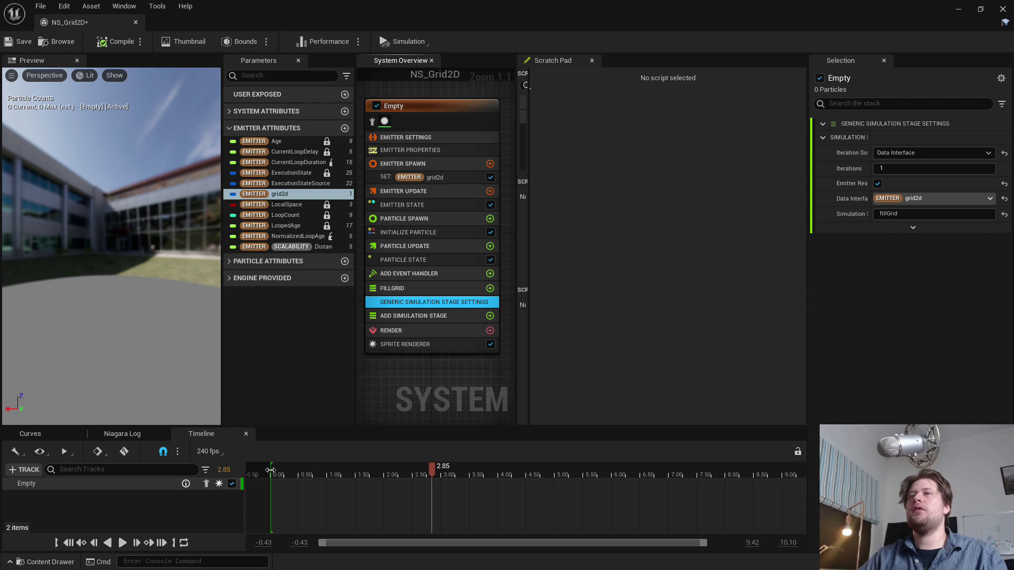
# Look at the option for creating a Niagara Module Script asset in the Grid2D folder and return to NS_Grid2D.
pyautogui.click(490, 289)
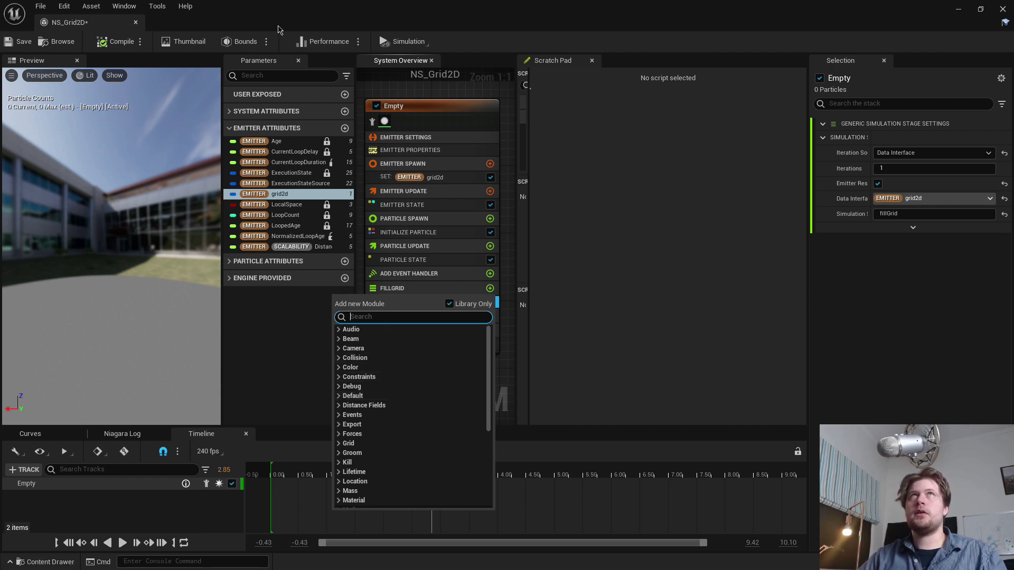
pyautogui.click(590, 152)
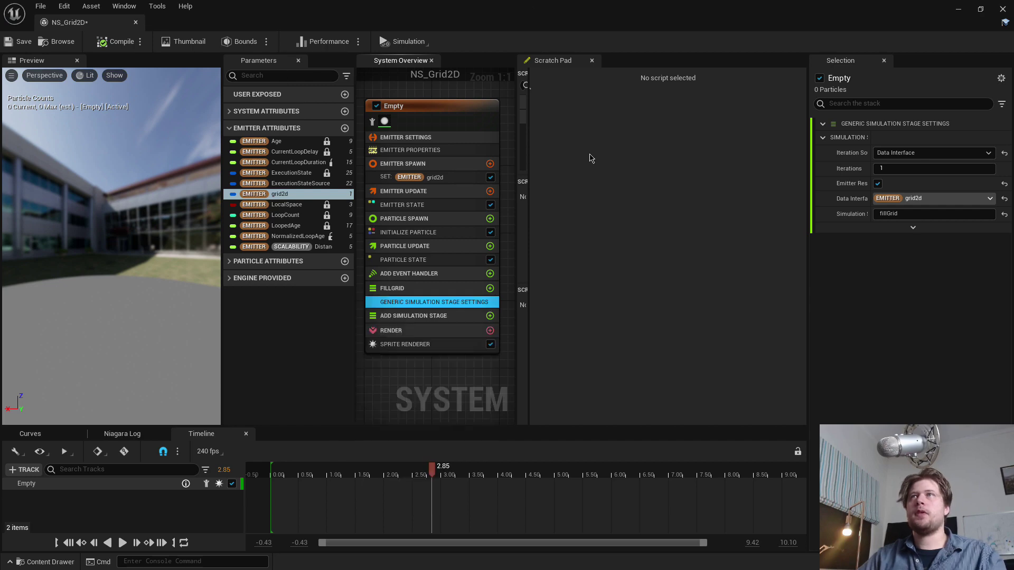
pyautogui.click(960, 12)
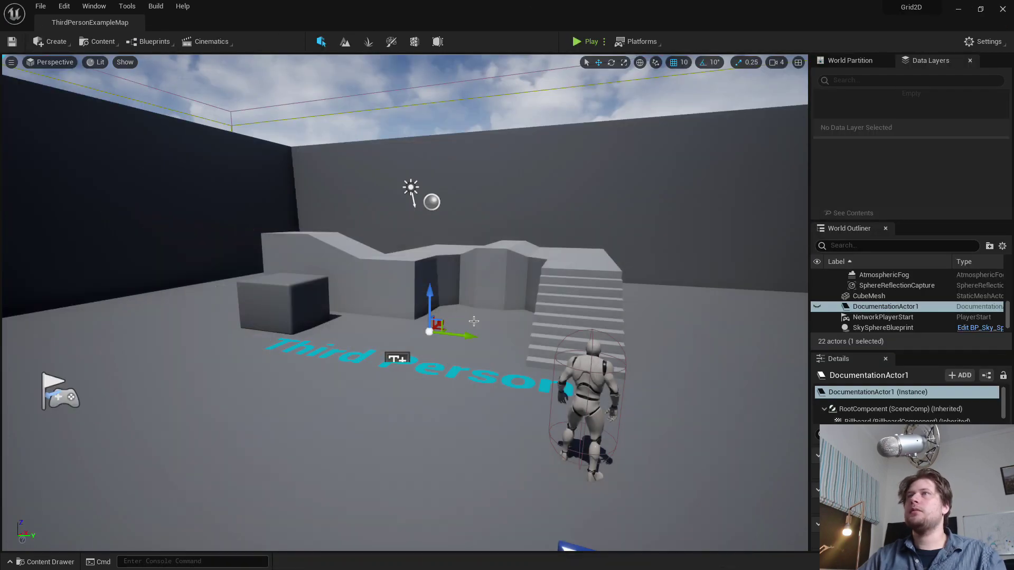
pyautogui.hotkey('ctrl', 'space')
pyautogui.rightClick(271, 442)
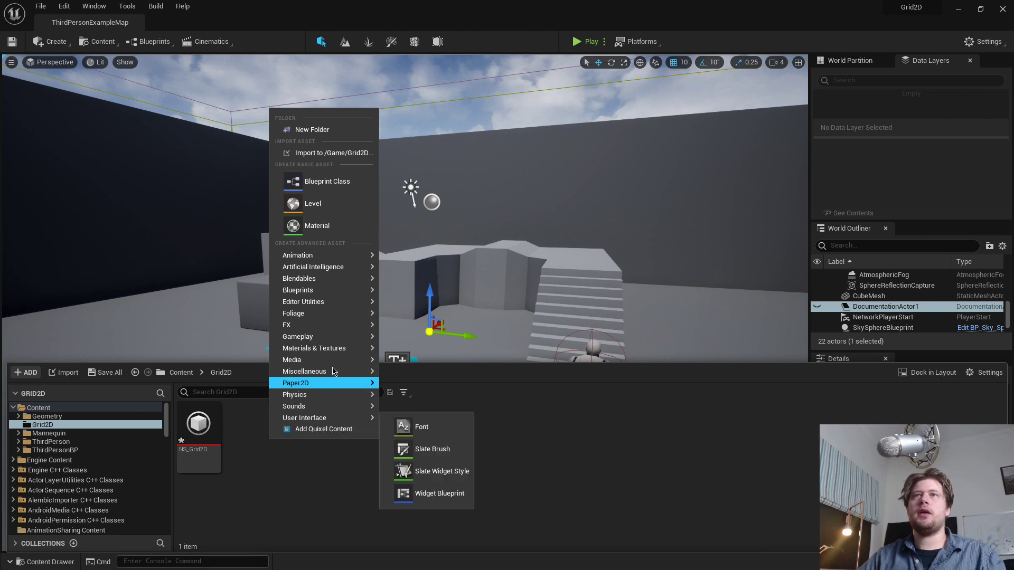
pyautogui.moveTo(340, 334)
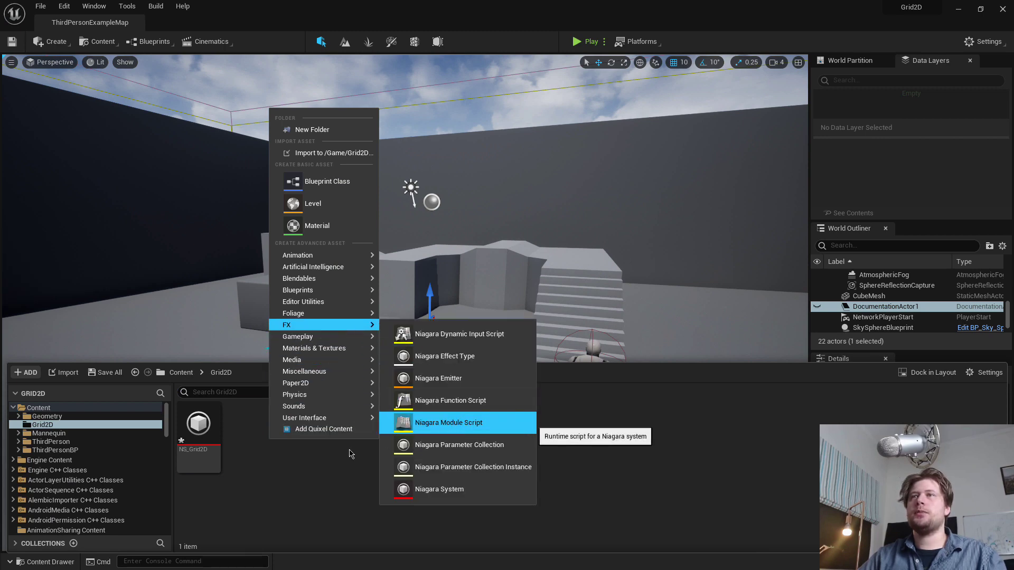
pyautogui.click(207, 411)
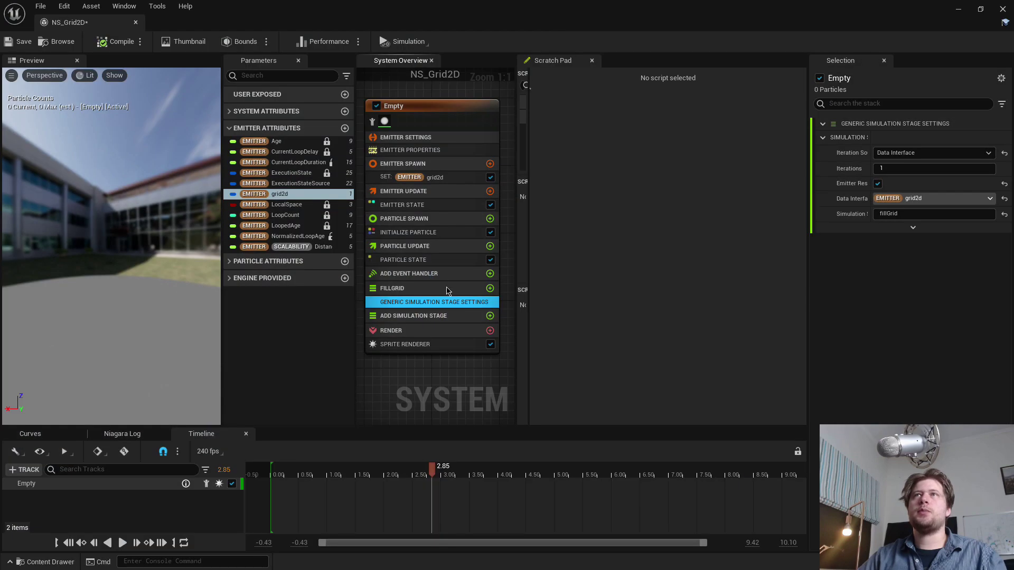
# Add a new scratch pad module to the fillGrid simulation stage.
pyautogui.click(490, 289)
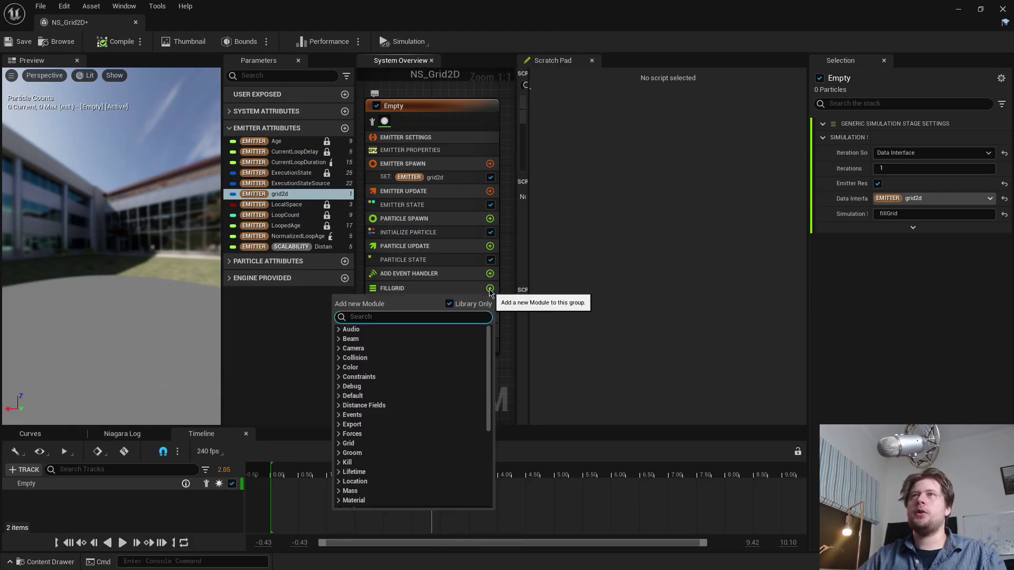
pyautogui.write('scratch')
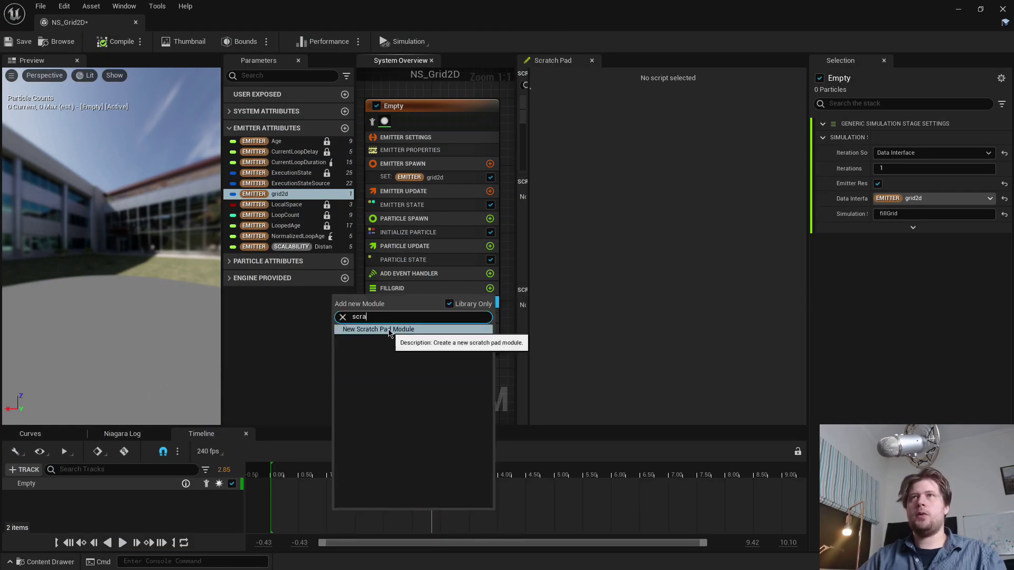
pyautogui.click(389, 331)
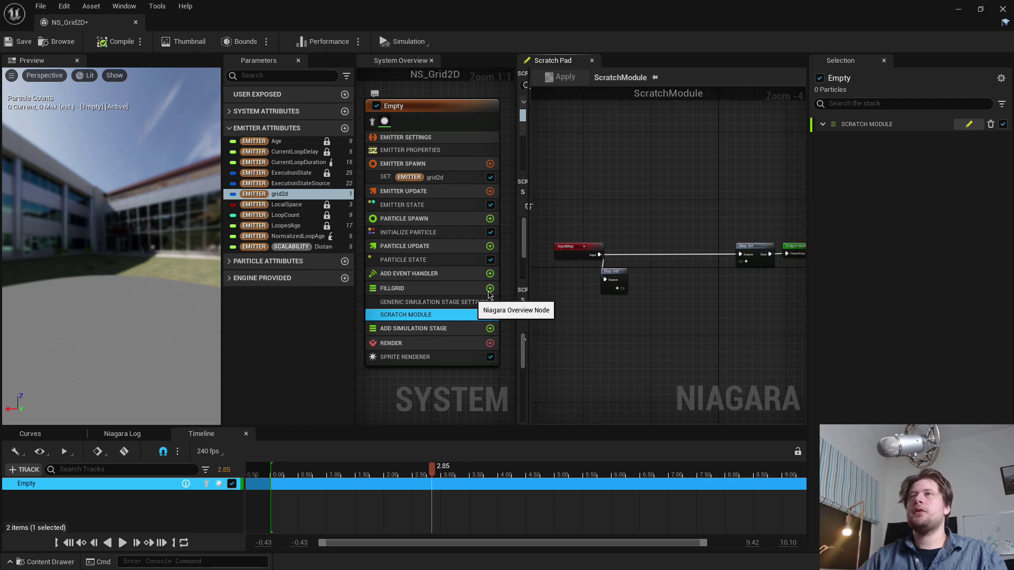
# Search the modules available for the fillGrid stage for scratch modules, without adding another one.
pyautogui.click(490, 288)
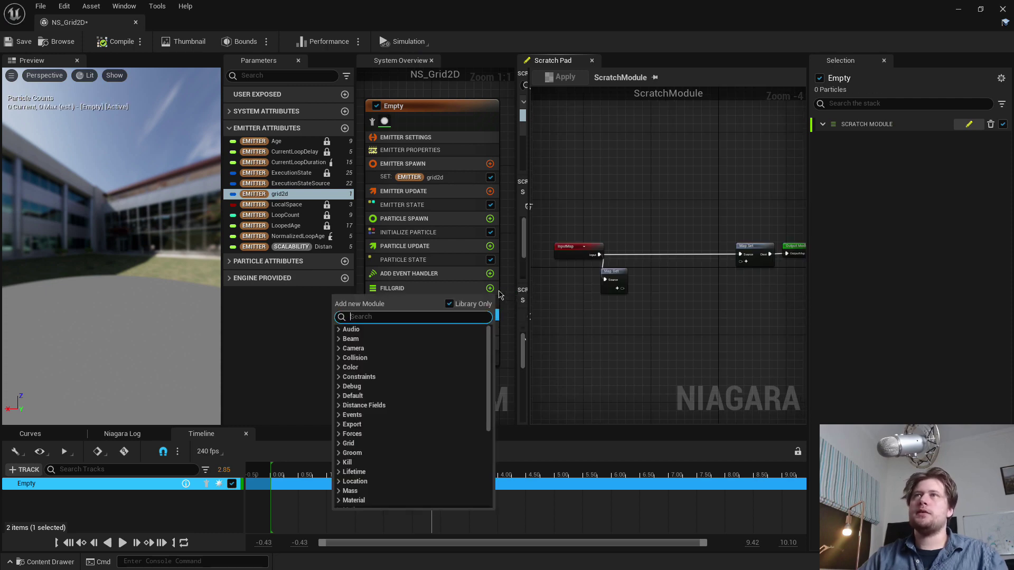
pyautogui.write('sc')
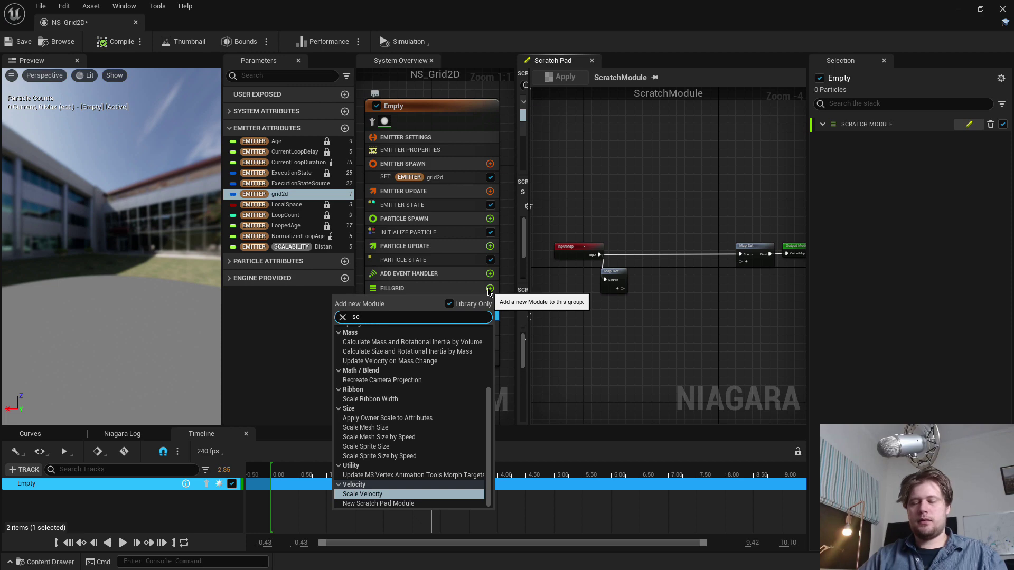
pyautogui.write('r')
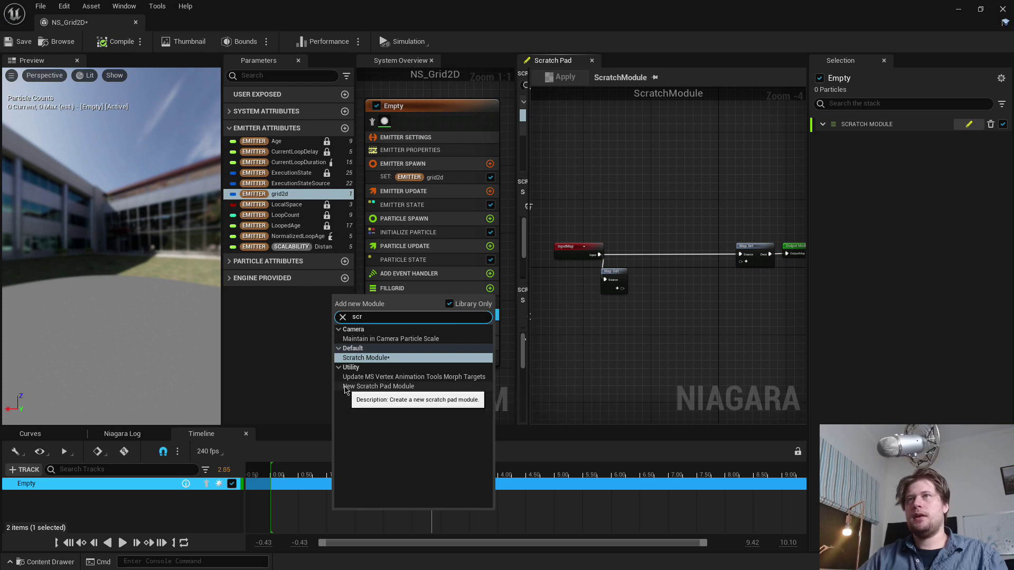
pyautogui.press('Return')
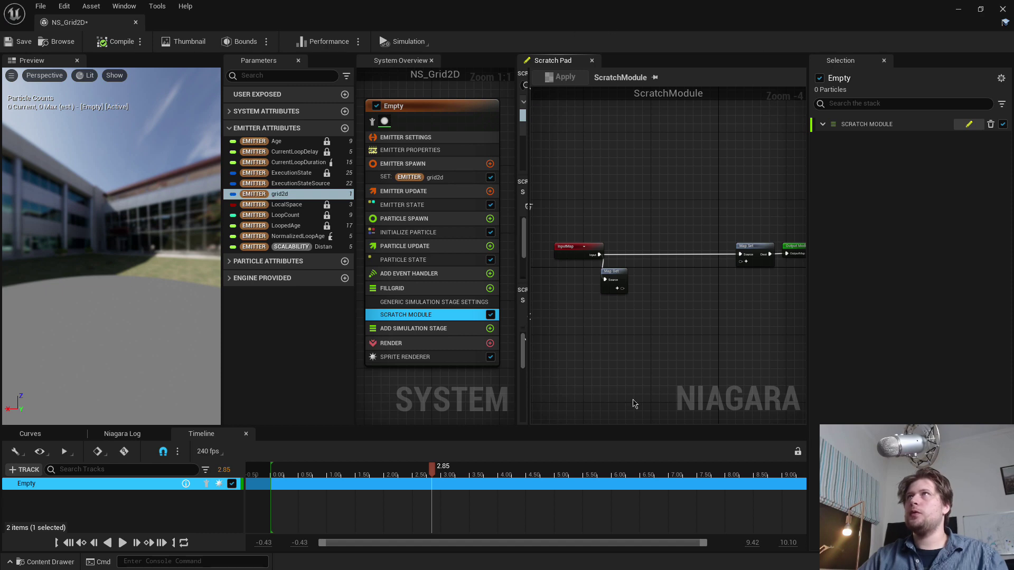
# Rearrange the editor layout by narrowing the parameter and system overview areas to give the scratch module graph more room.
pyautogui.moveTo(811, 206); pyautogui.dragTo(856, 200)
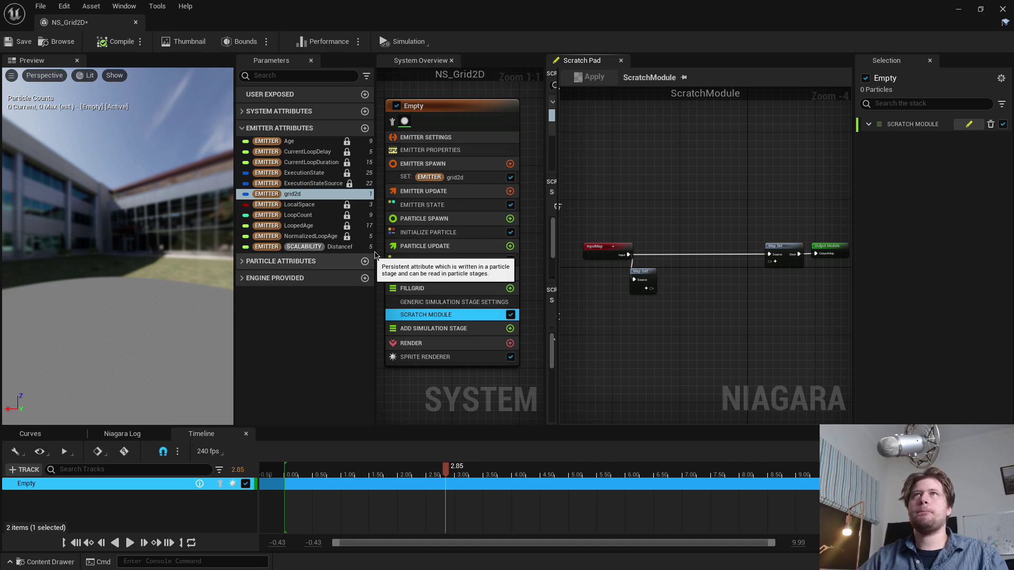
pyautogui.moveTo(375, 259); pyautogui.dragTo(250, 259)
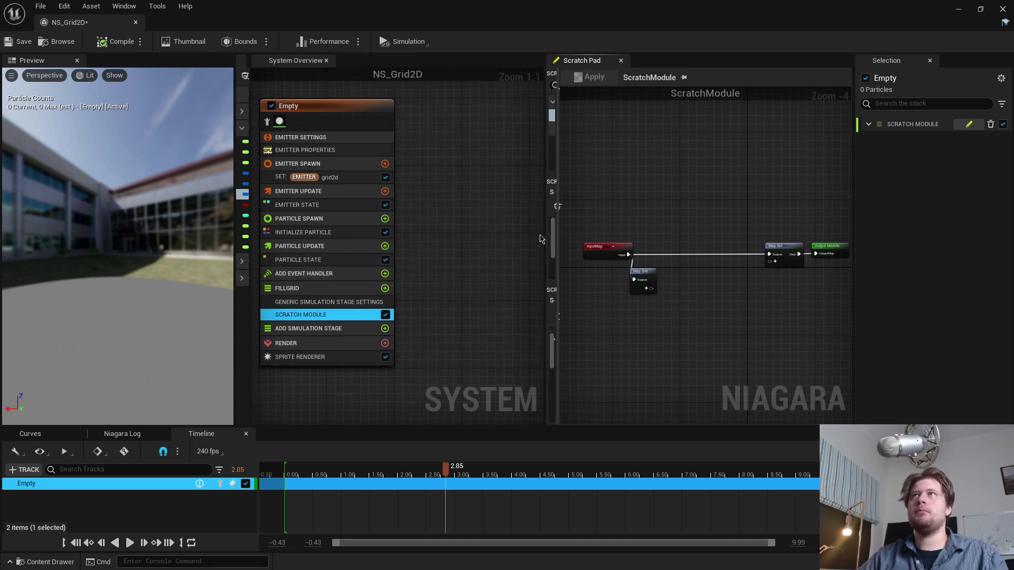
pyautogui.moveTo(546, 236); pyautogui.dragTo(392, 239)
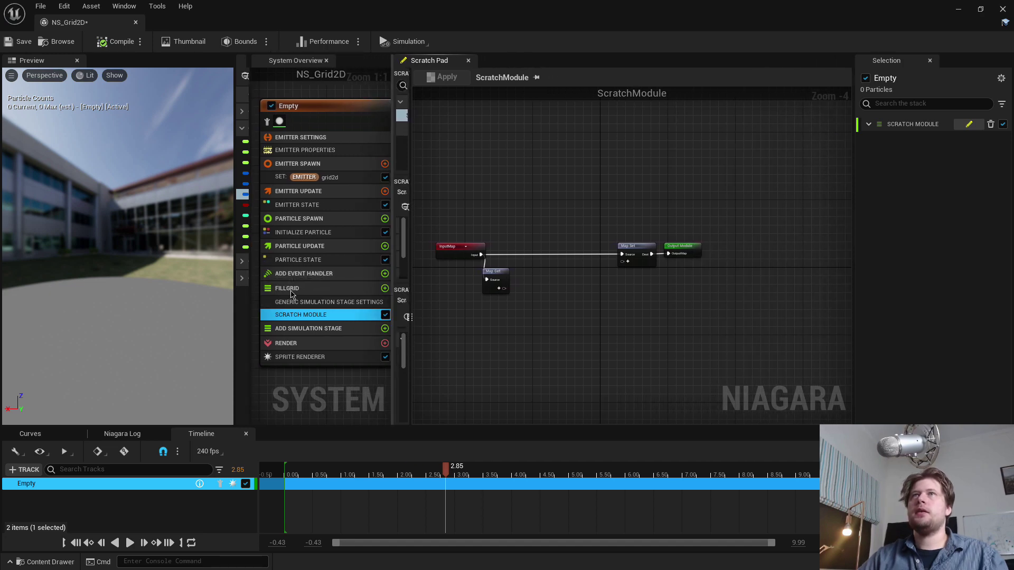
pyautogui.scroll(-2, 295, 291)
pyautogui.scroll(1, 372, 258)
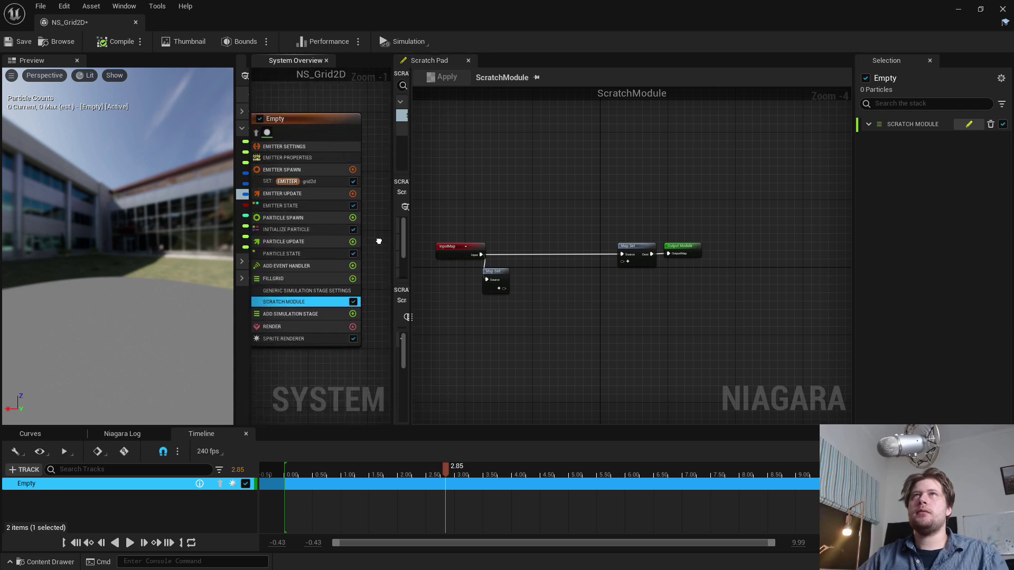
pyautogui.moveTo(391, 239); pyautogui.dragTo(372, 238)
pyautogui.scroll(1, 606, 296)
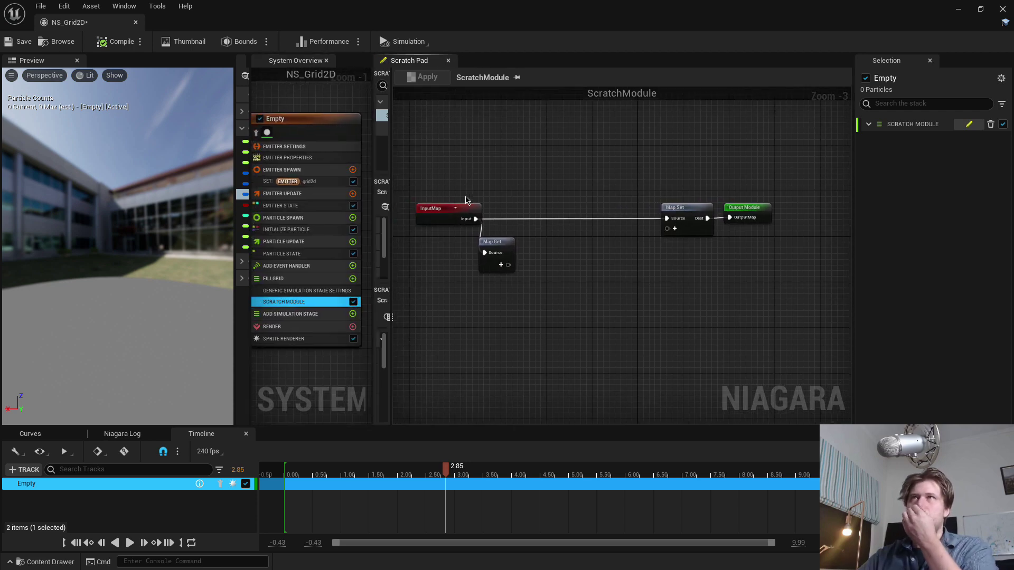
# Add a new local float parameter to the Map Set node in the scratch module graph.
pyautogui.moveTo(530, 226); pyautogui.dragTo(497, 310)
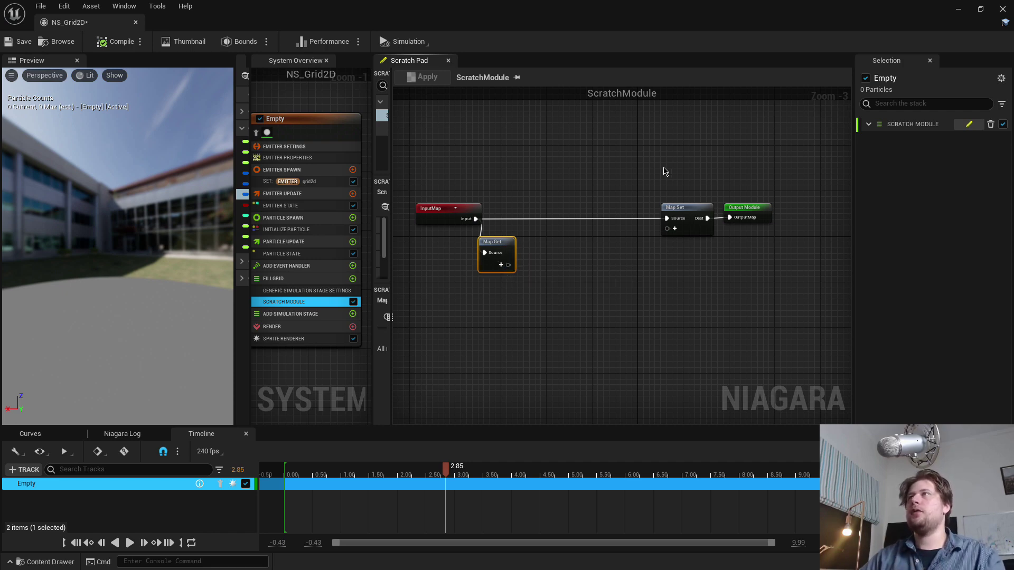
pyautogui.moveTo(663, 168); pyautogui.dragTo(682, 284)
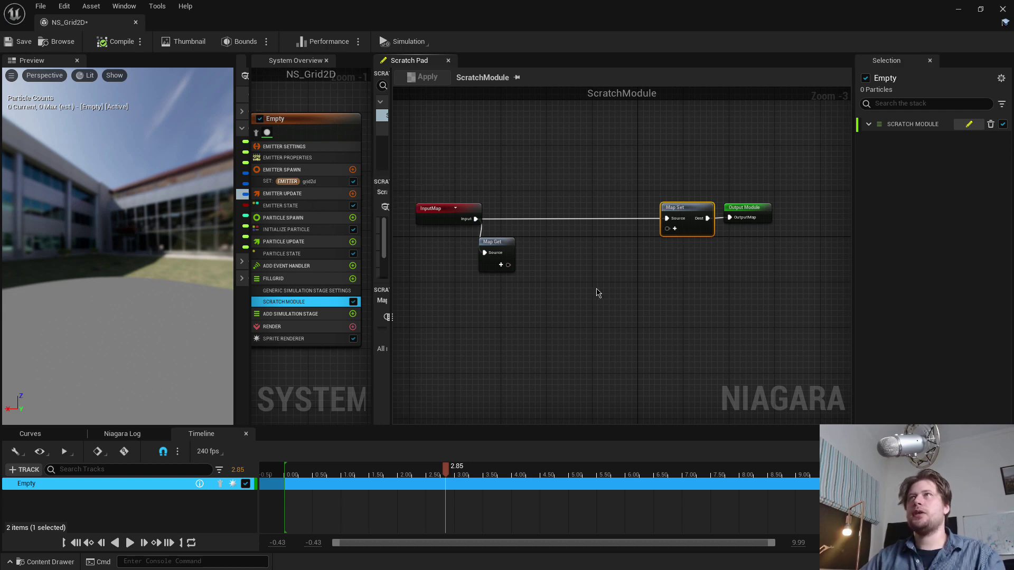
pyautogui.click(675, 228)
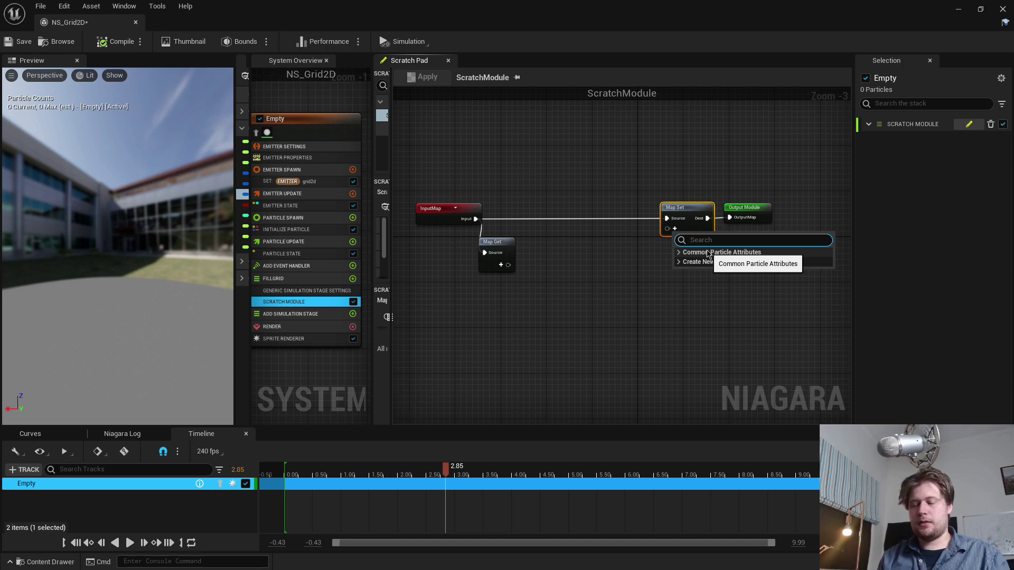
pyautogui.write('floa')
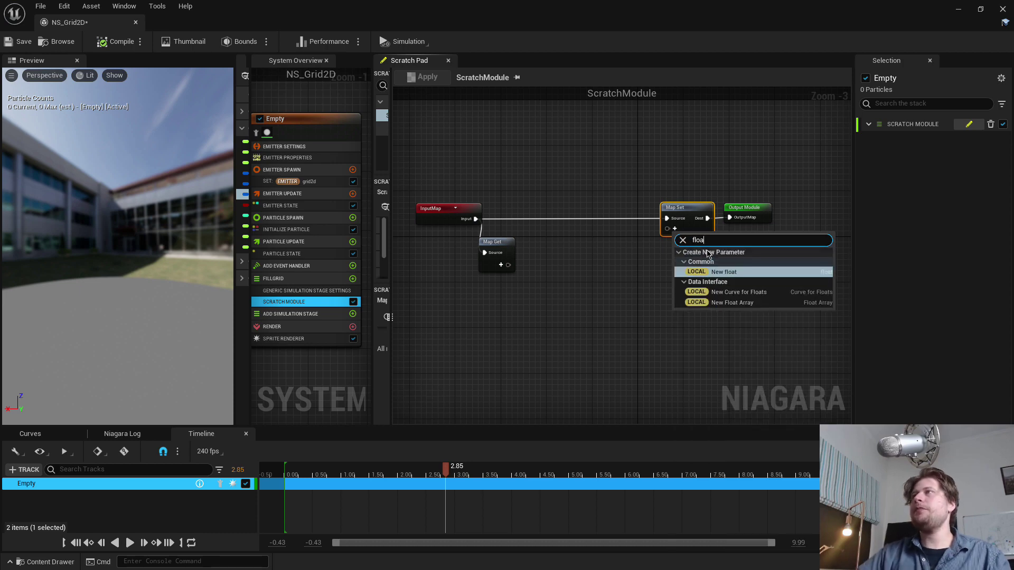
pyautogui.click(723, 273)
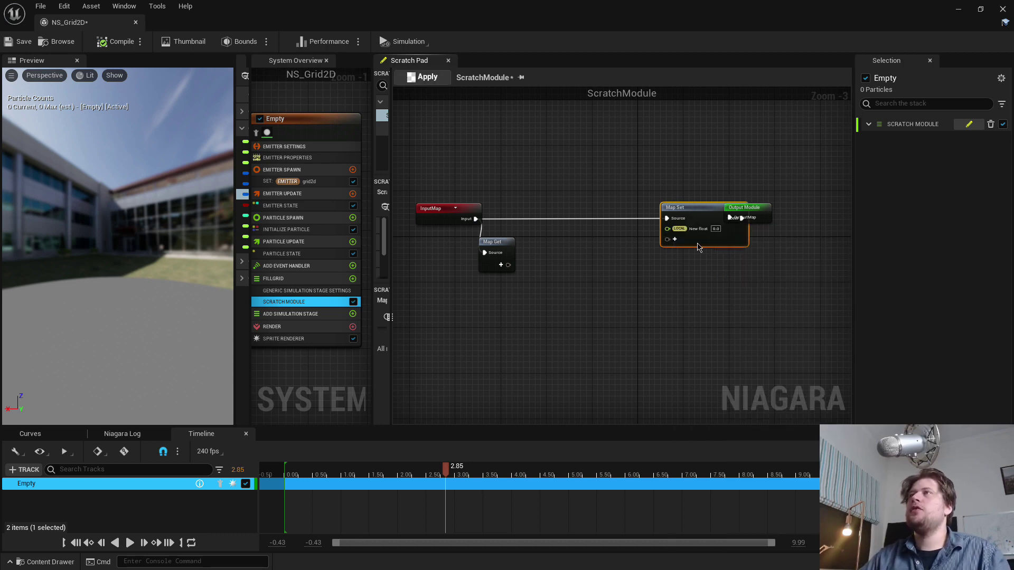
pyautogui.scroll(3, 690, 231)
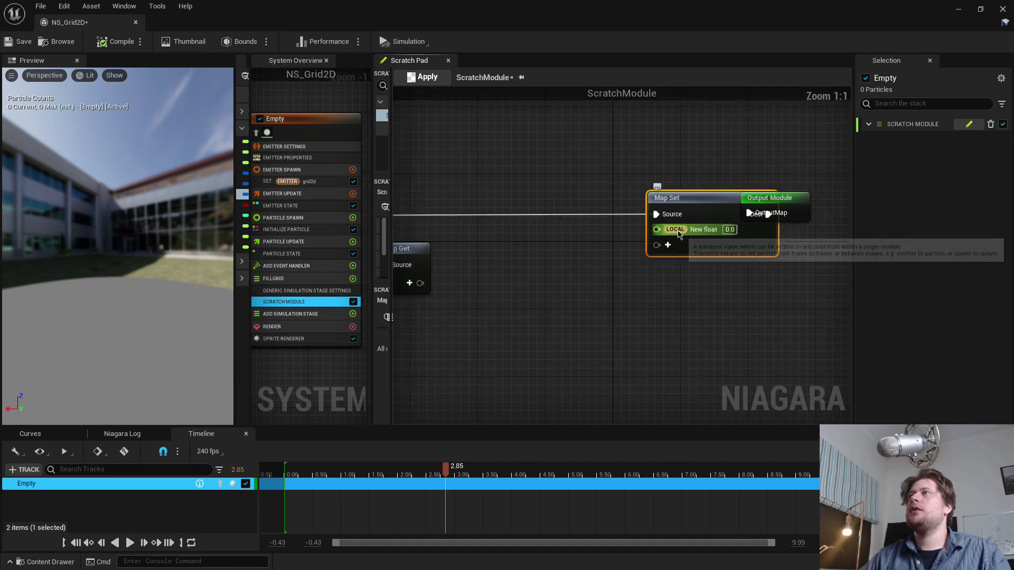
pyautogui.rightClick(680, 232)
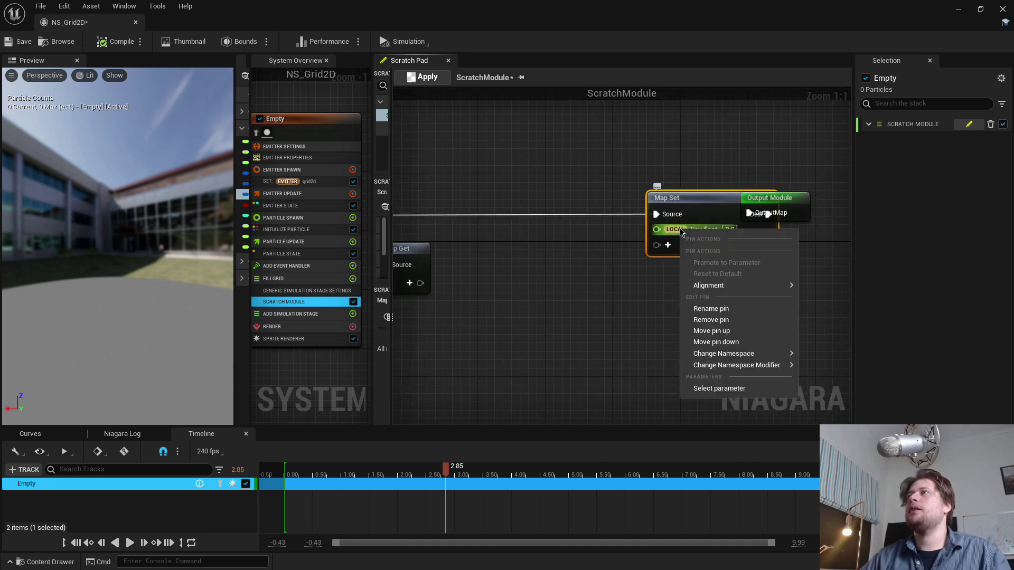
pyautogui.click(571, 305)
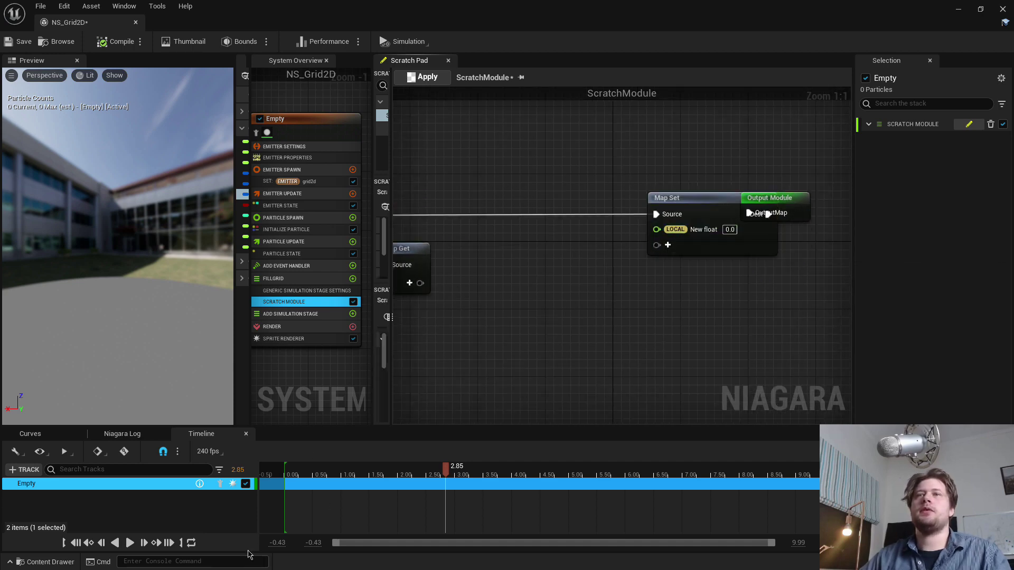
# Leave the NS_Grid2D editor, close the open browser window, and reopen the NS_Grid2D system.
pyautogui.click(1002, 9)
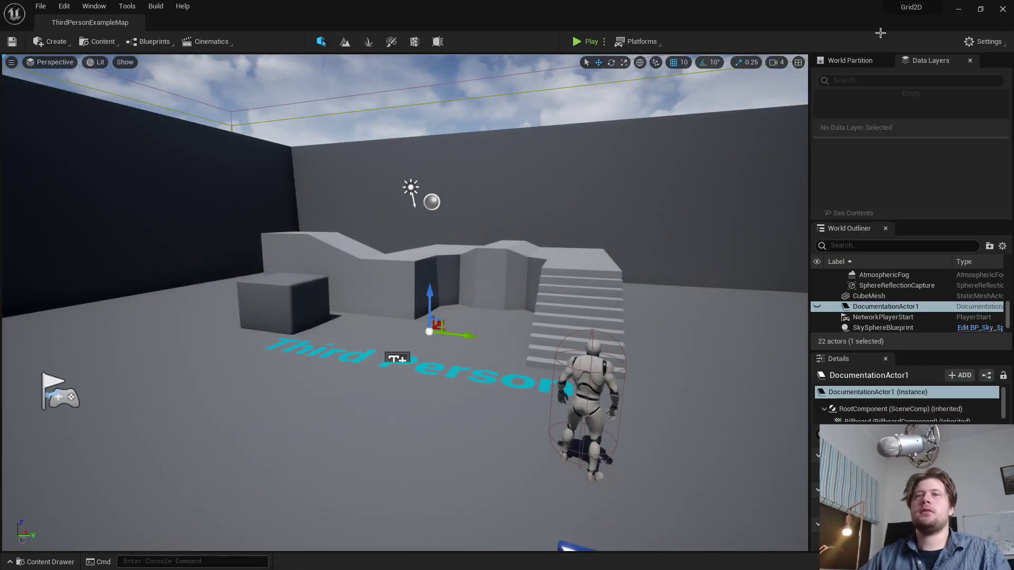
pyautogui.click(958, 9)
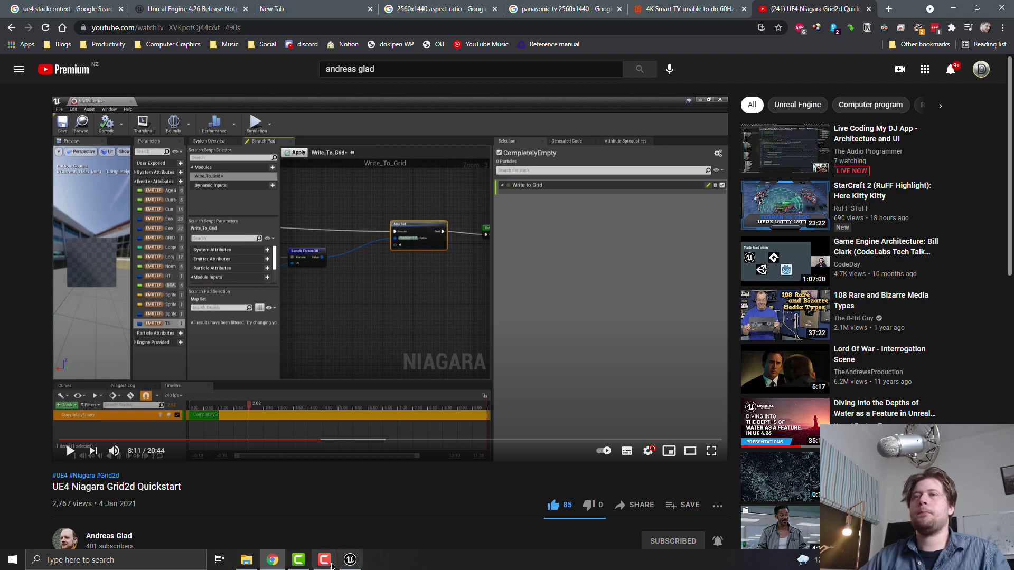
pyautogui.rightClick(273, 560)
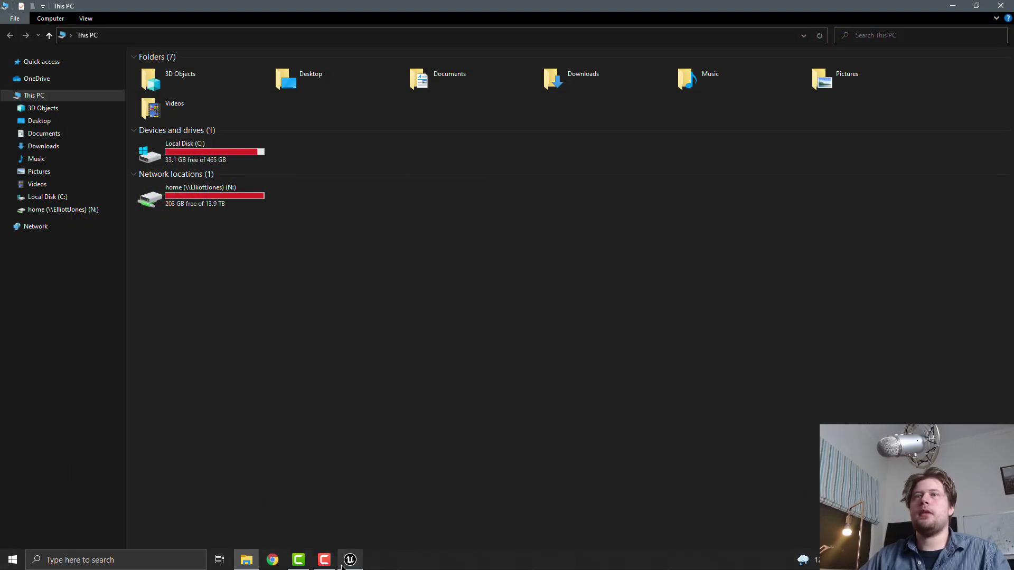
pyautogui.click(344, 566)
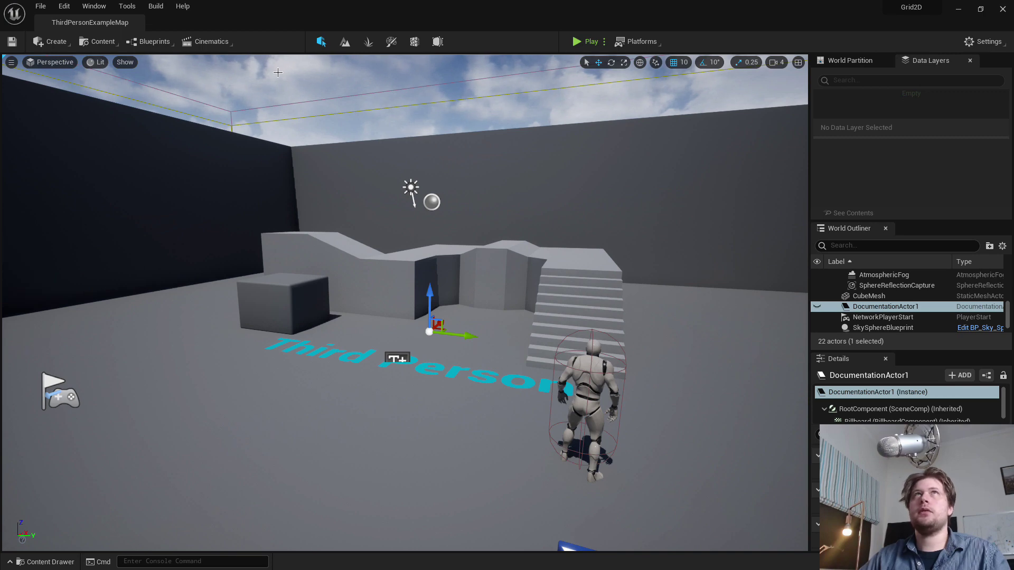
pyautogui.hotkey('ctrl', 'space')
pyautogui.doubleClick(199, 425)
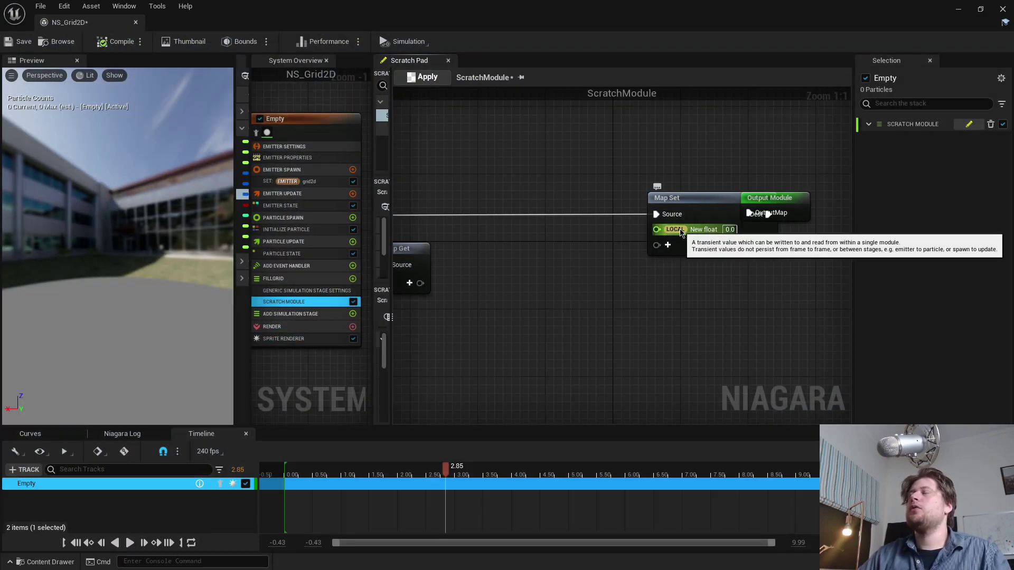
# Change the namespace of the Map Set node's New float parameter from LOCAL to STACKCONTEXT.
pyautogui.moveTo(697, 243); pyautogui.dragTo(782, 232, button='right')
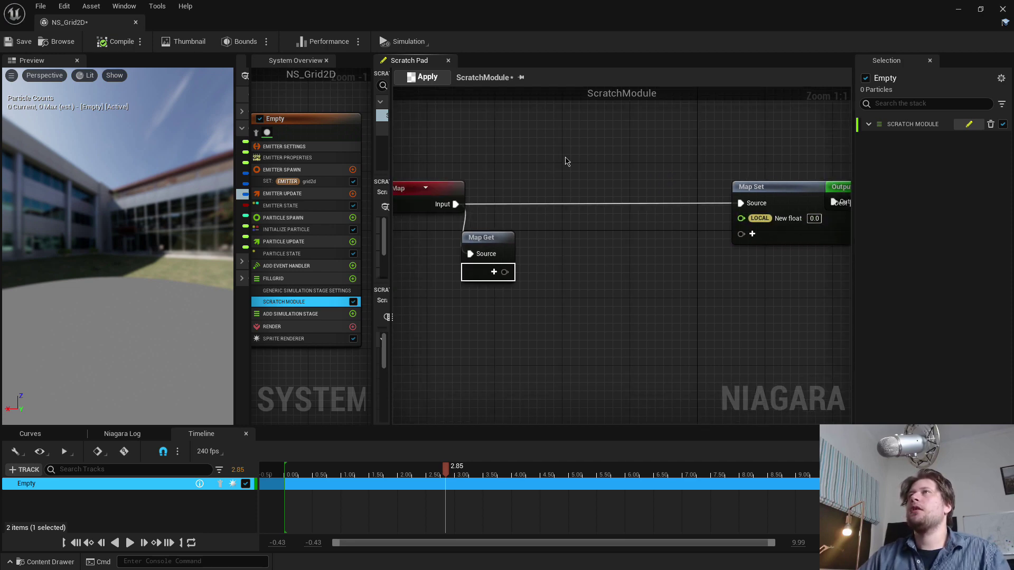
pyautogui.moveTo(743, 264)
pyautogui.mouseDown(button='right')
pyautogui.moveTo(699, 270)
pyautogui.moveTo(735, 256)
pyautogui.mouseUp(button='right')
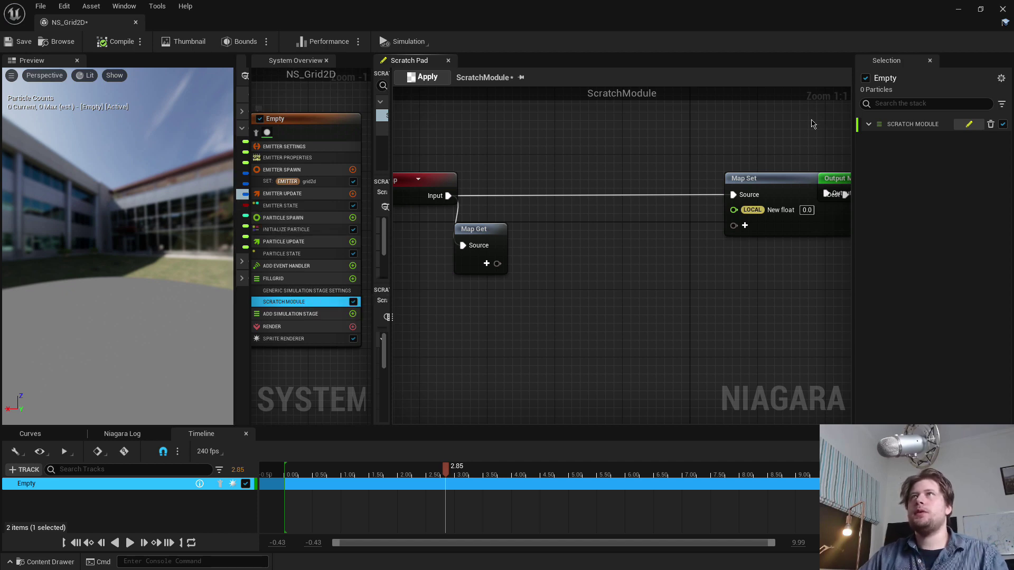
pyautogui.moveTo(793, 114); pyautogui.dragTo(503, 379)
pyautogui.moveTo(587, 378); pyautogui.dragTo(533, 373, button='right')
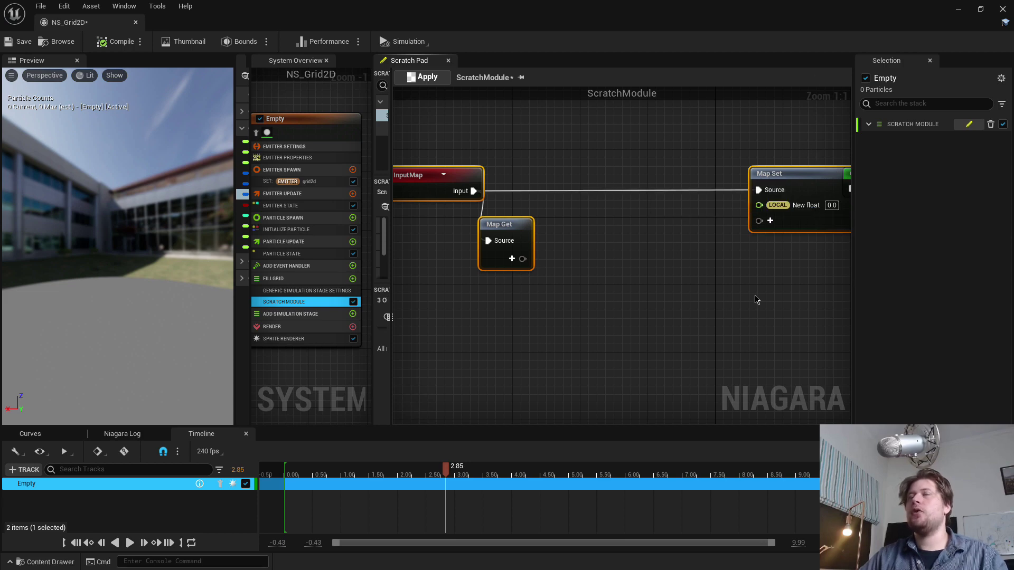
pyautogui.moveTo(754, 297); pyautogui.dragTo(725, 284, button='right')
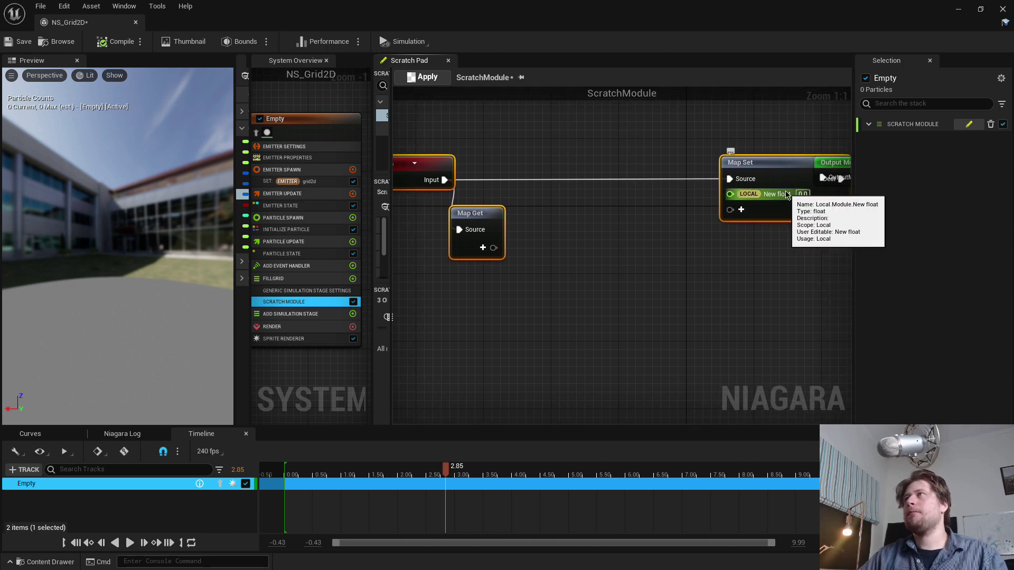
pyautogui.moveTo(753, 195)
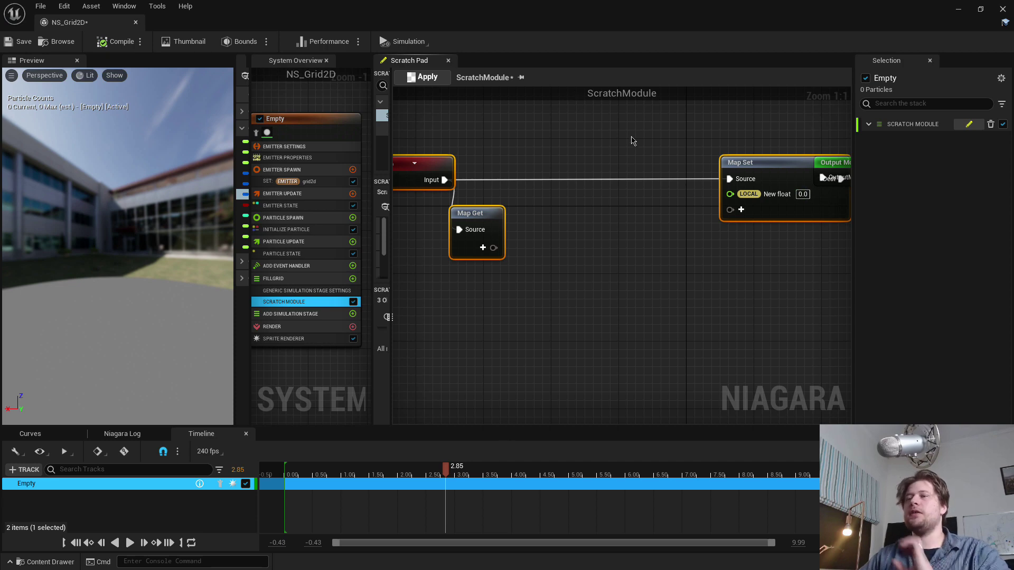
pyautogui.moveTo(781, 266); pyautogui.dragTo(767, 256, button='right')
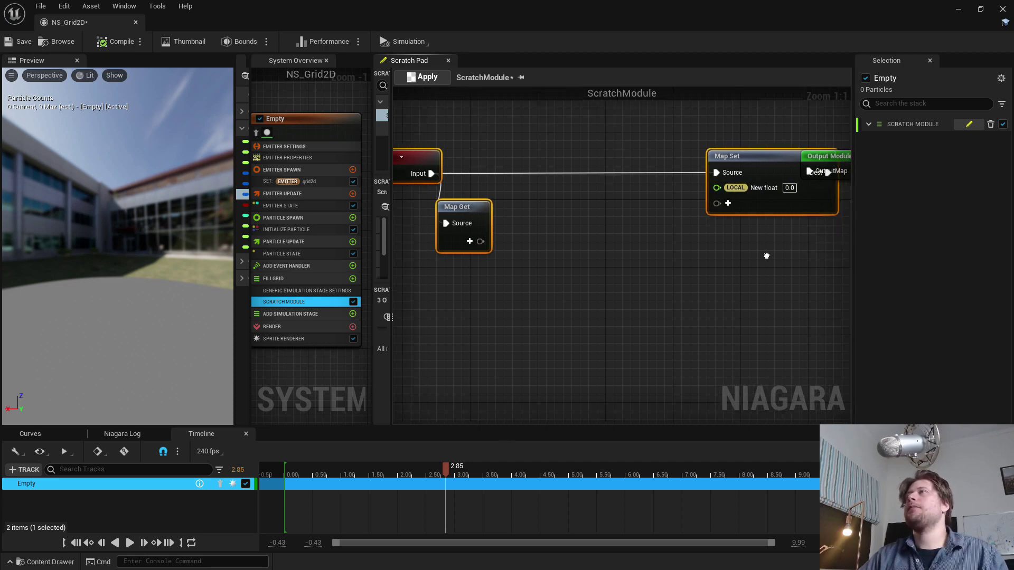
pyautogui.rightClick(756, 188)
pyautogui.moveTo(764, 310)
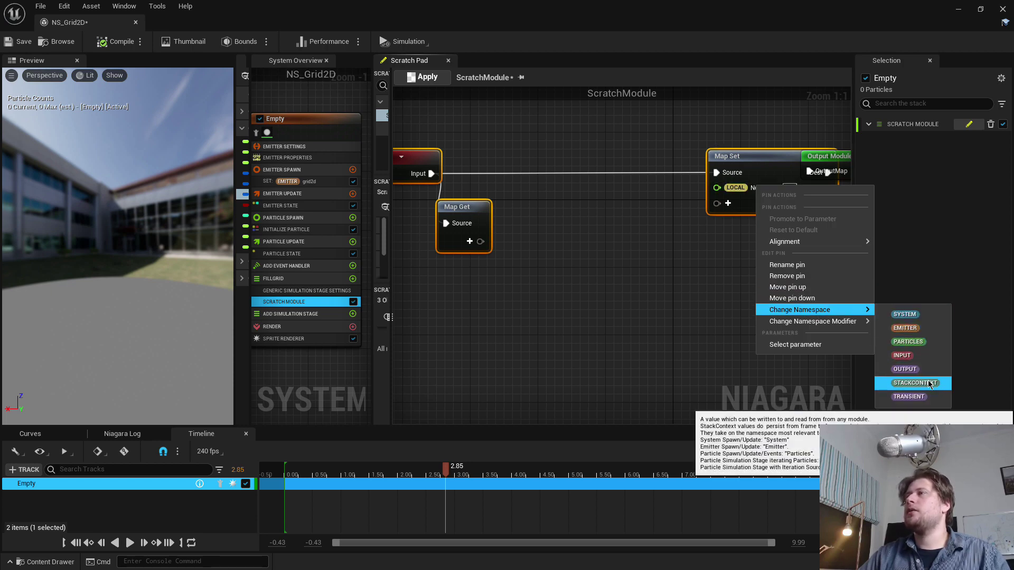
pyautogui.click(929, 385)
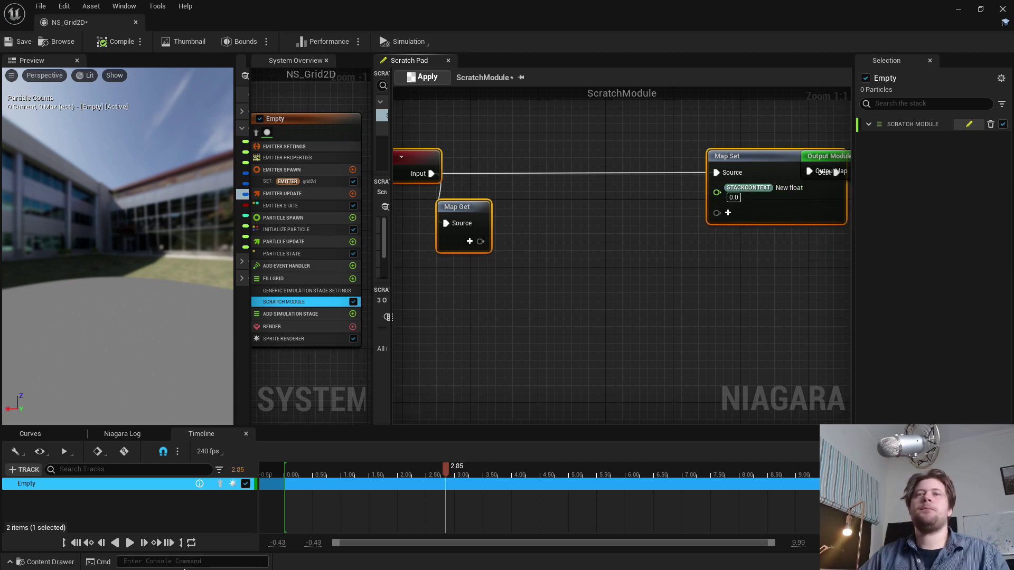
# Switch to Chrome, search Google for "4.26 stack context", and open the Unreal Engine 4.26 Release Notes.
pyautogui.click(959, 9)
pyautogui.click(960, 9)
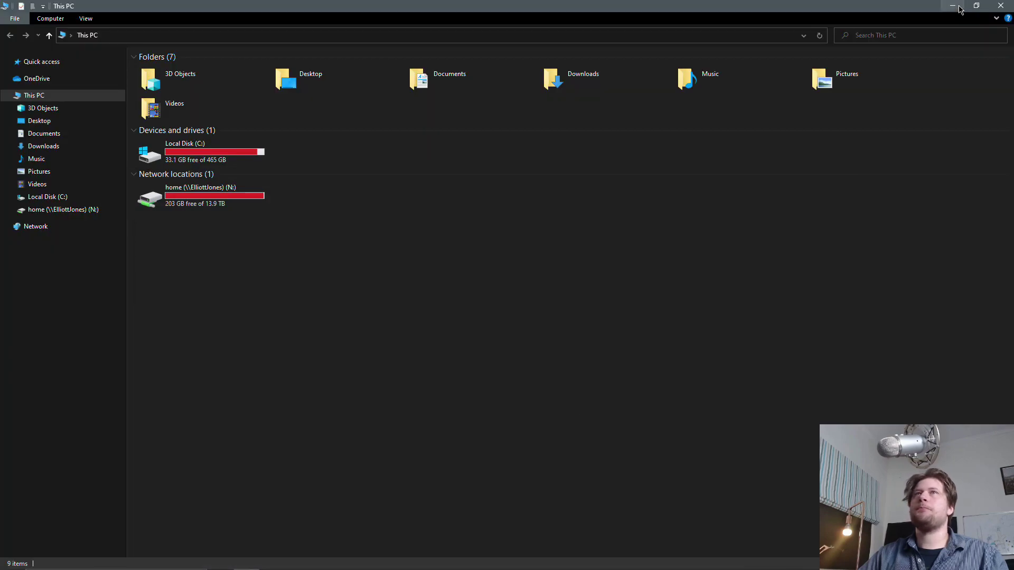
pyautogui.click(272, 559)
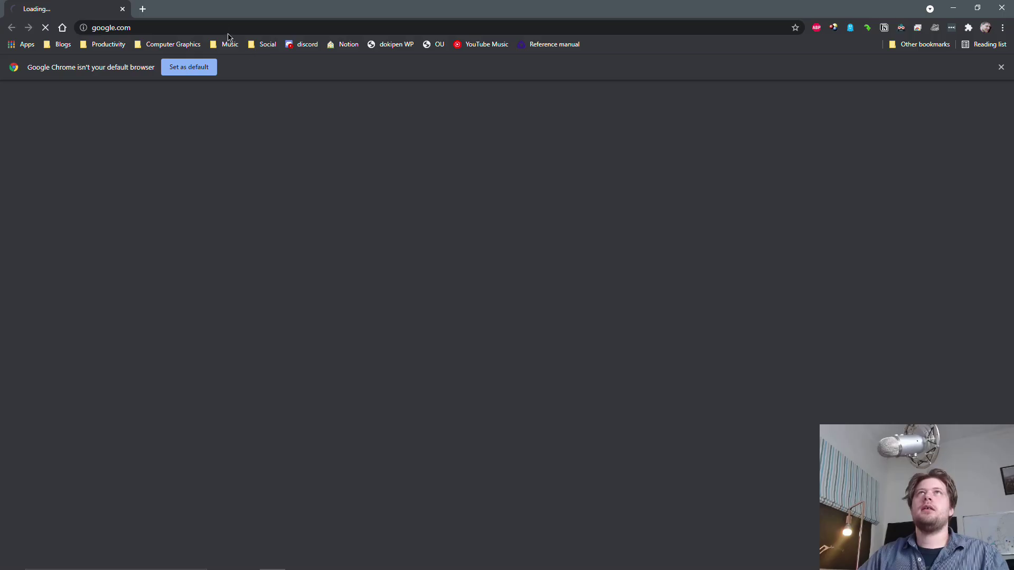
pyautogui.click(222, 26)
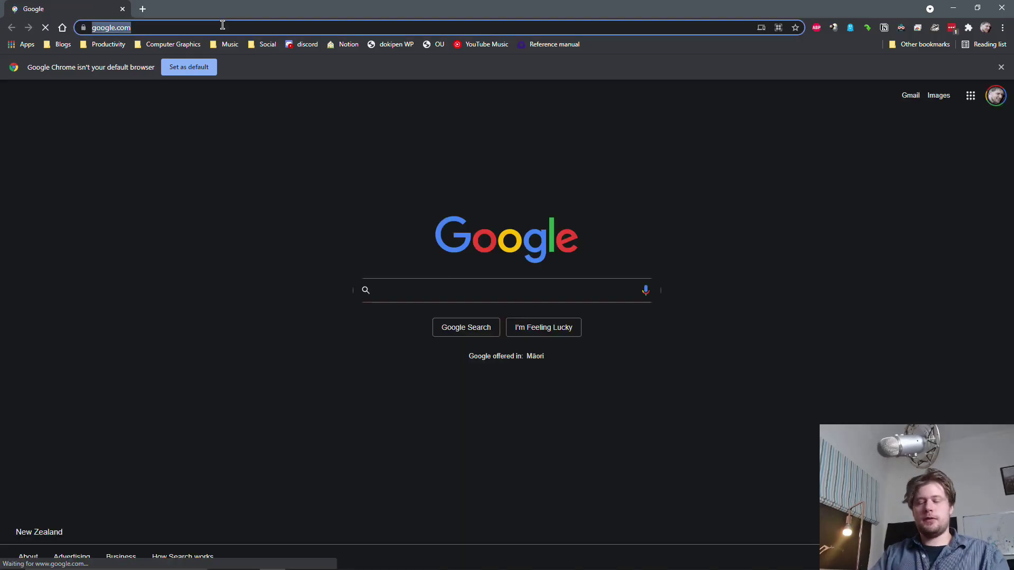
pyautogui.write('4.26 stac')
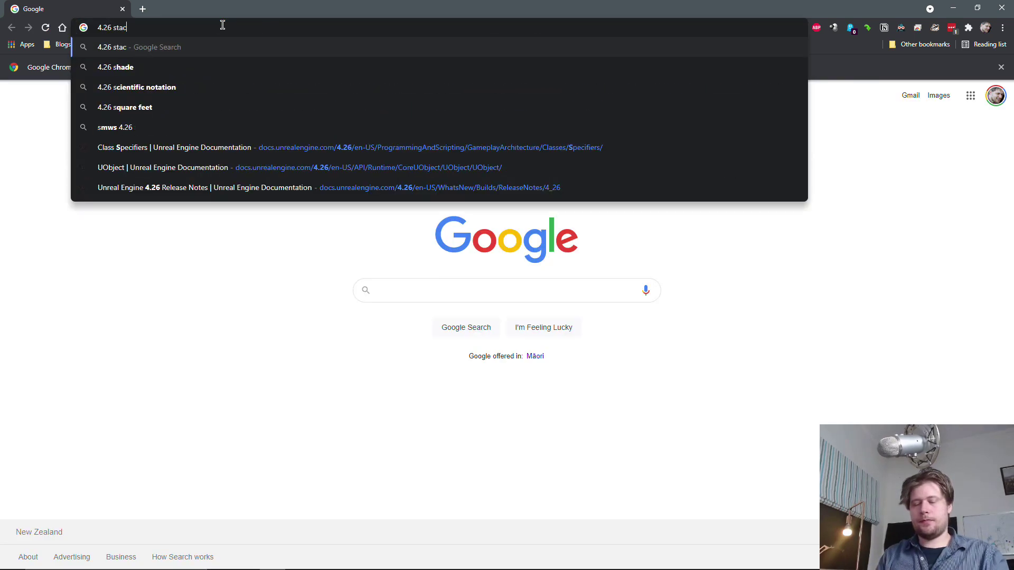
pyautogui.write(' kcontext')
pyautogui.press('Return')
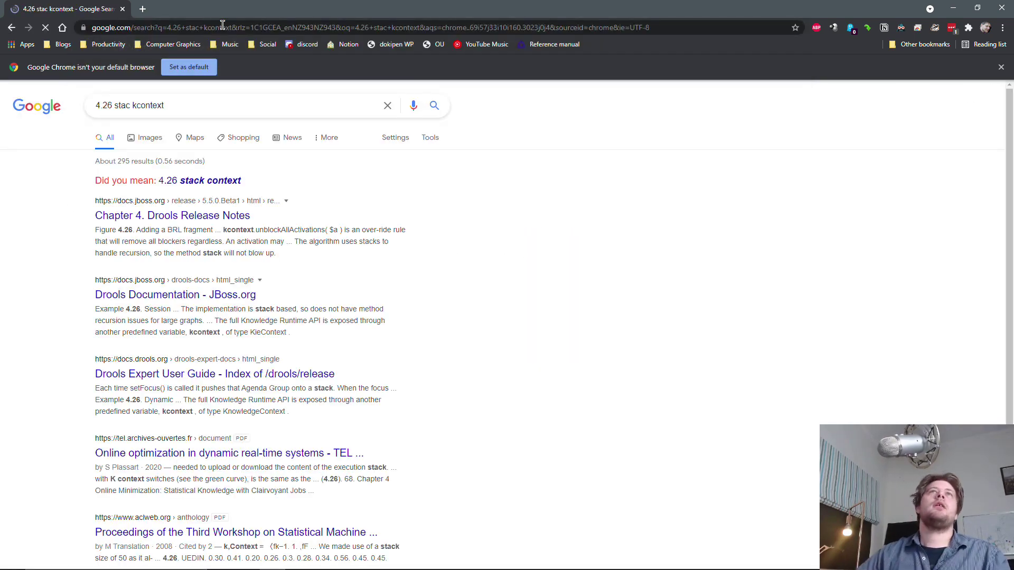
pyautogui.click(203, 181)
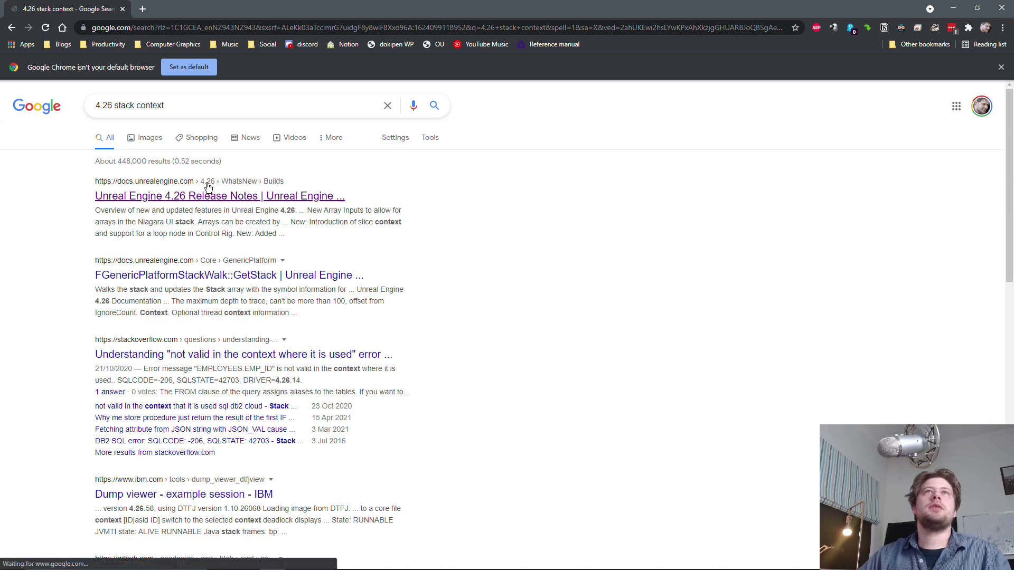
pyautogui.click(207, 194)
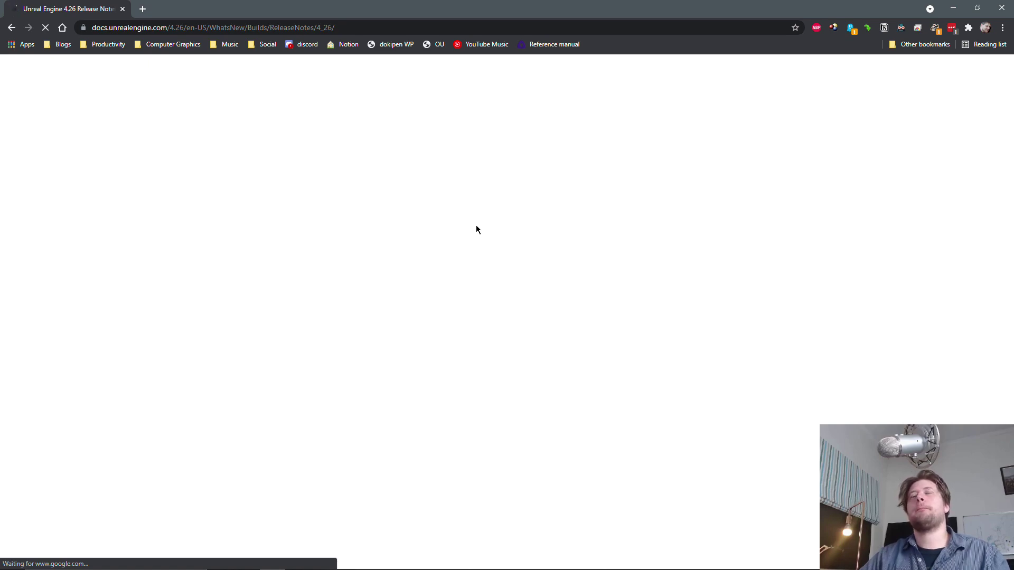
# Find "stack conte" in the release notes and highlight the entry about the Stack Context namespace.
pyautogui.hotkey('ctrl', 'f')
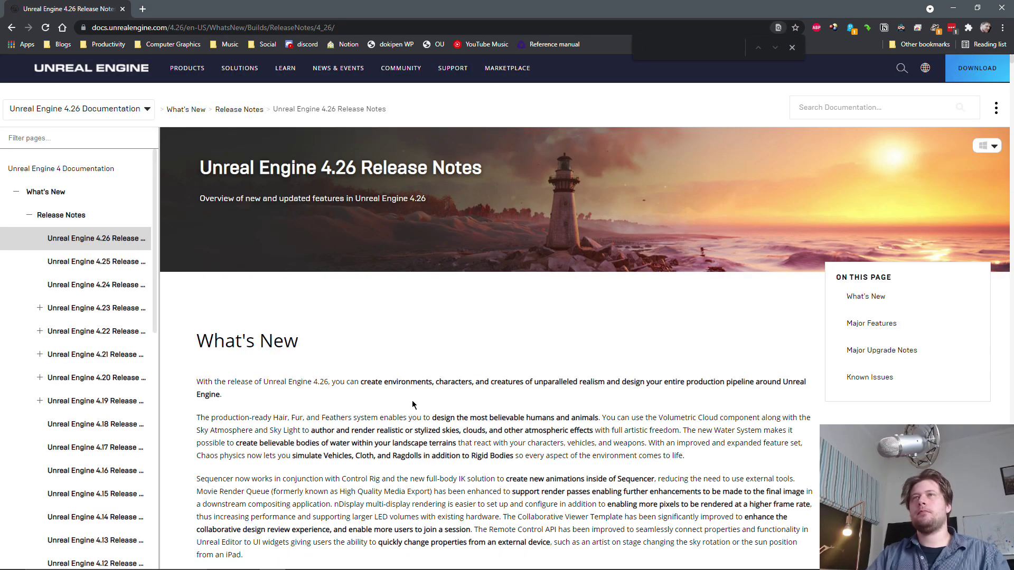
pyautogui.write('stack conte')
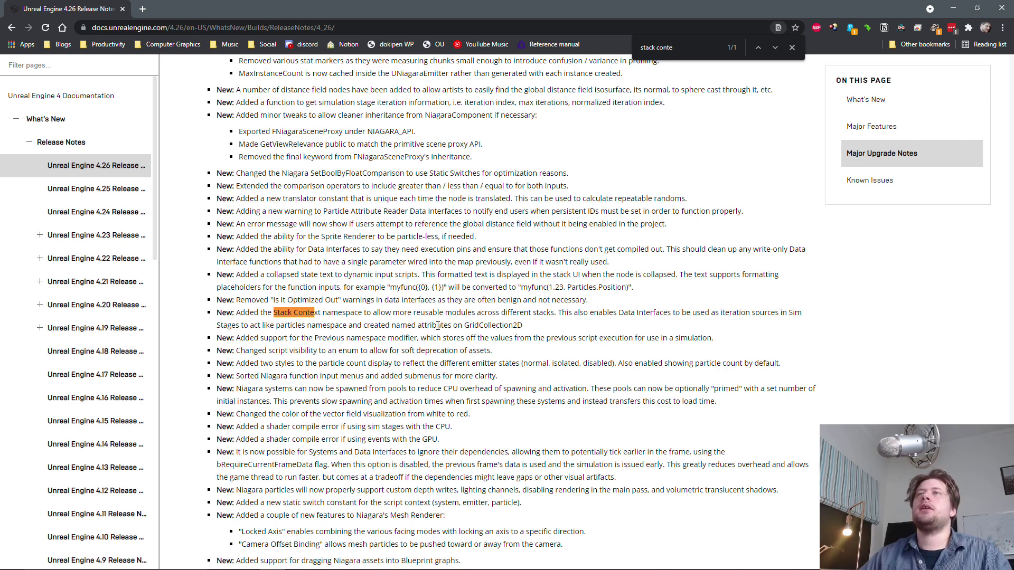
pyautogui.moveTo(492, 325); pyautogui.dragTo(239, 312)
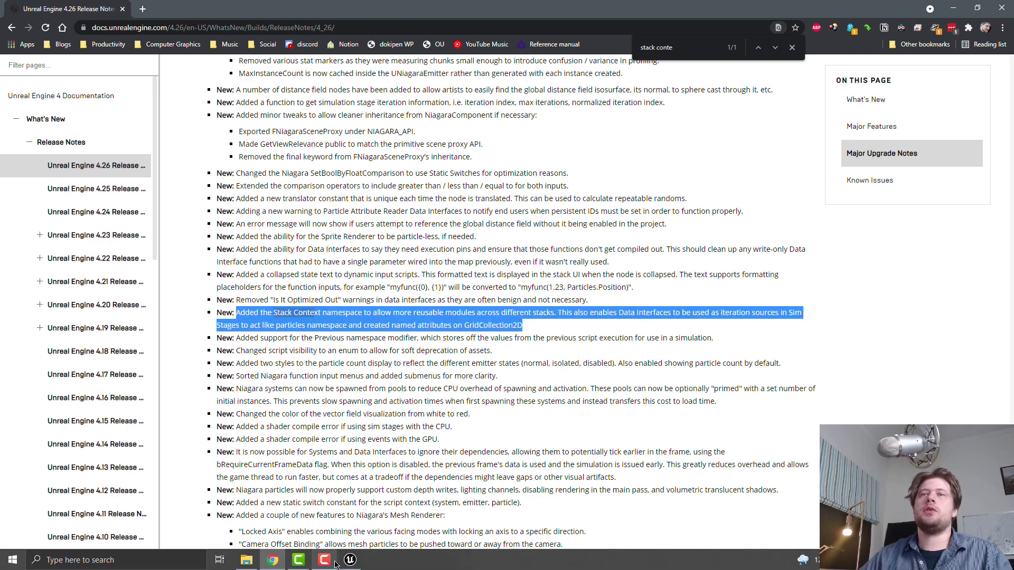
# Switch back to Unreal Engine and reopen the NS_Grid2D system from the Grid2D content folder.
pyautogui.click(350, 559)
pyautogui.hotkey('ctrl', 'space')
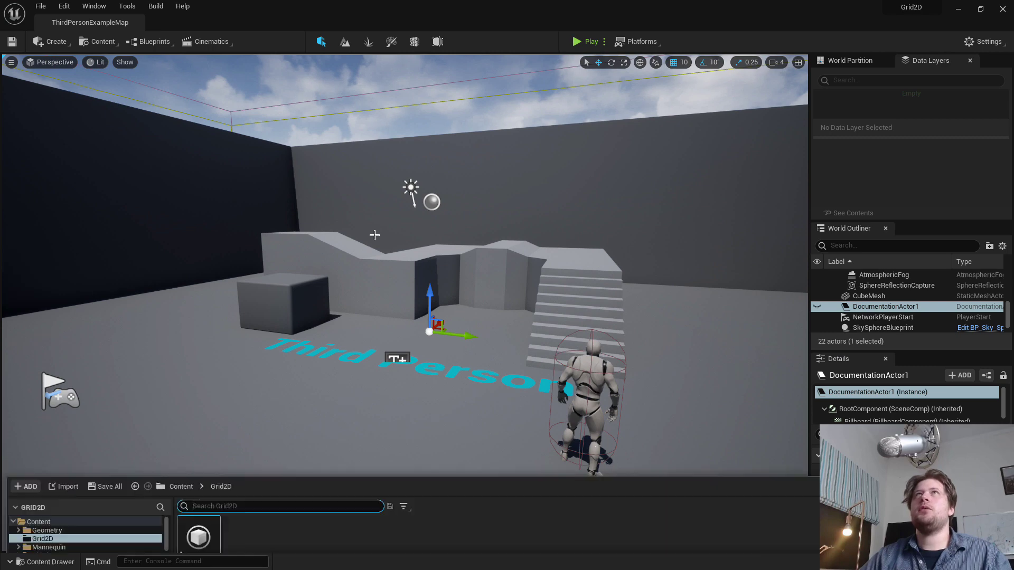
pyautogui.doubleClick(208, 427)
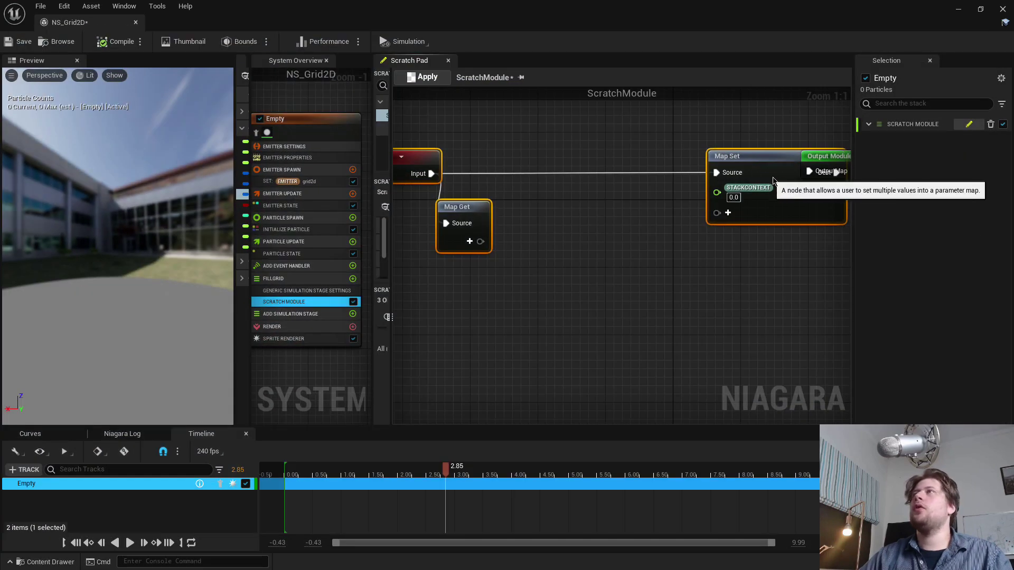
# Move the Output Module node clear of the overlapping Map Set node in the scratch module graph.
pyautogui.moveTo(731, 246); pyautogui.dragTo(622, 271, button='right')
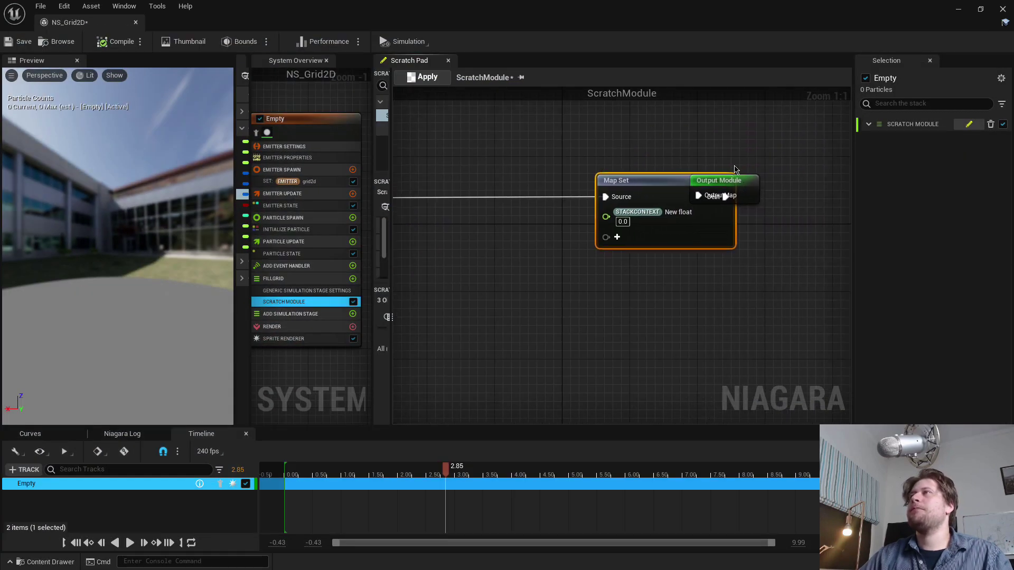
pyautogui.moveTo(754, 186); pyautogui.dragTo(813, 186)
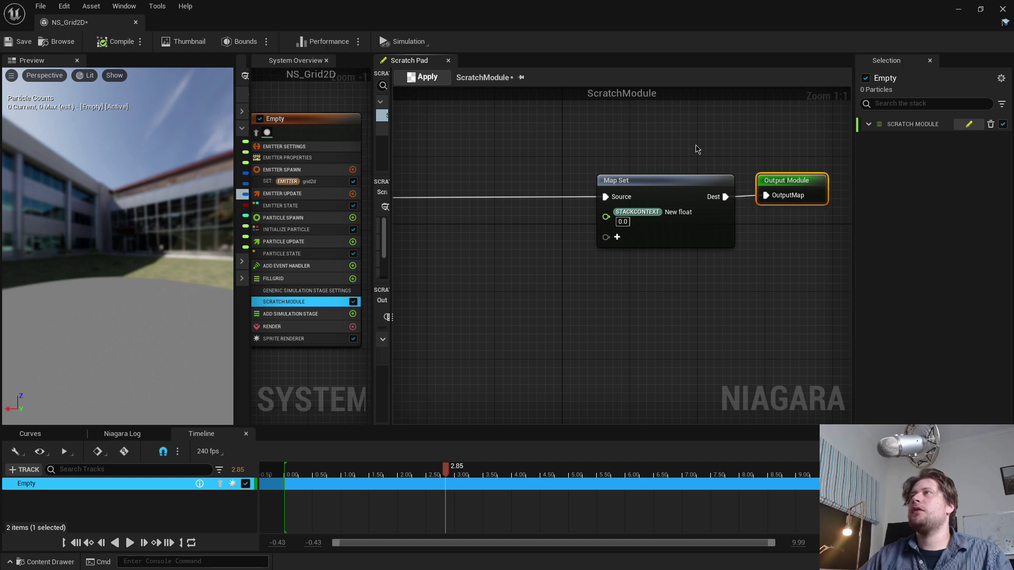
pyautogui.moveTo(694, 150); pyautogui.dragTo(749, 183, button='right')
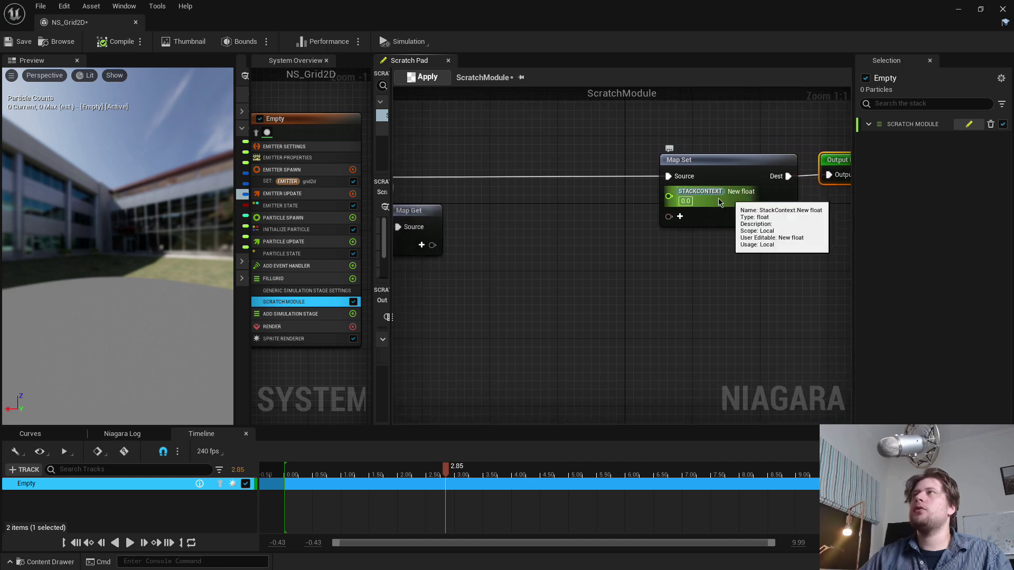
pyautogui.moveTo(597, 269); pyautogui.dragTo(627, 267, button='right')
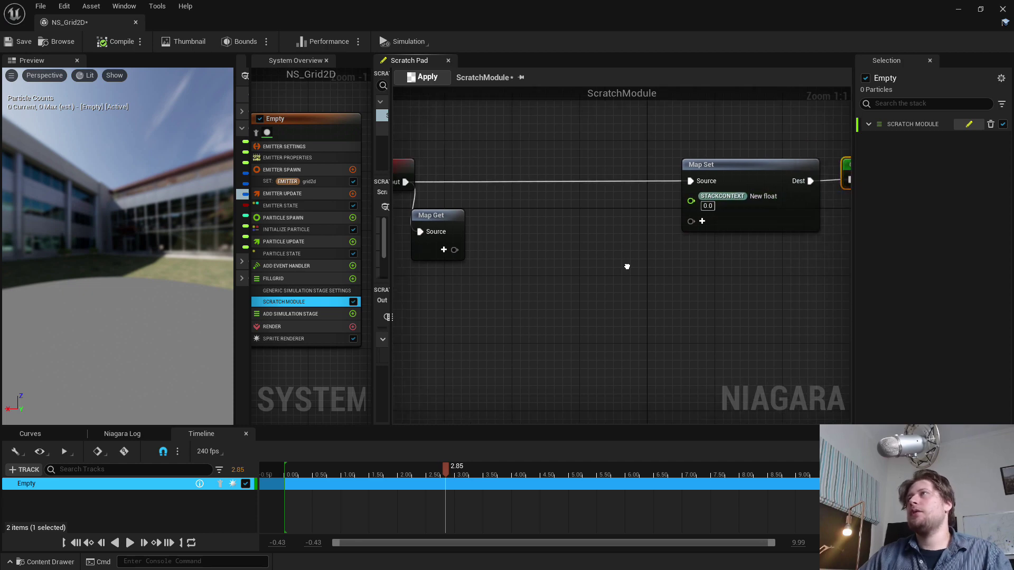
# Replace the Map Set node's STACKCONTEXT New float parameter with a new local Vector 2D parameter.
pyautogui.doubleClick(767, 198)
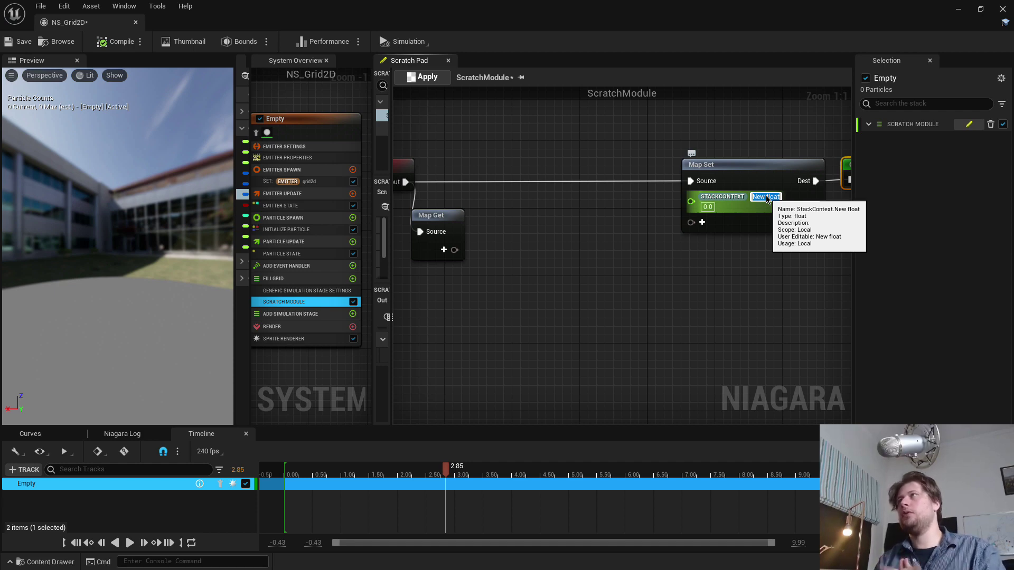
pyautogui.press('Return')
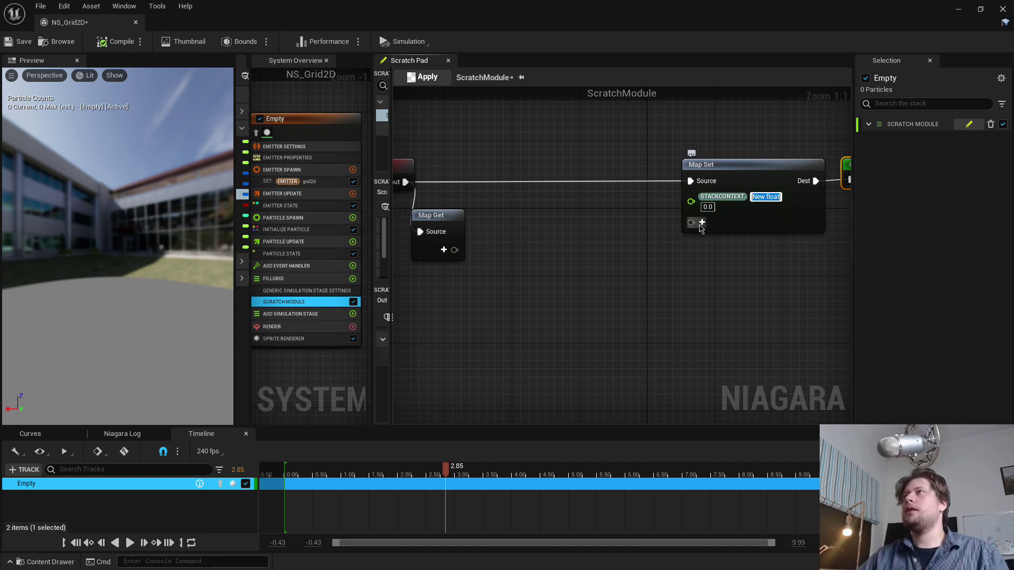
pyautogui.click(701, 221)
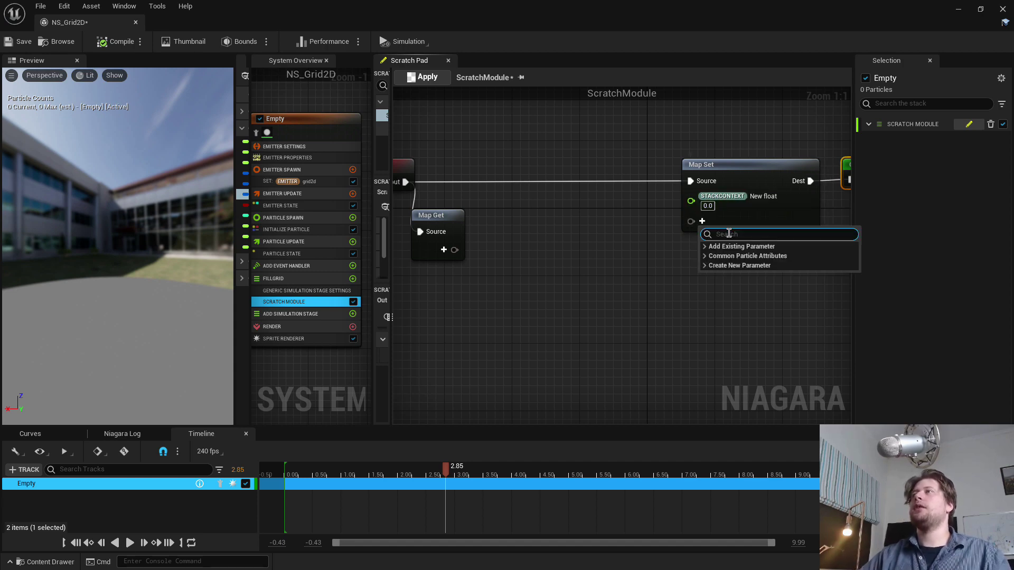
pyautogui.write('vec')
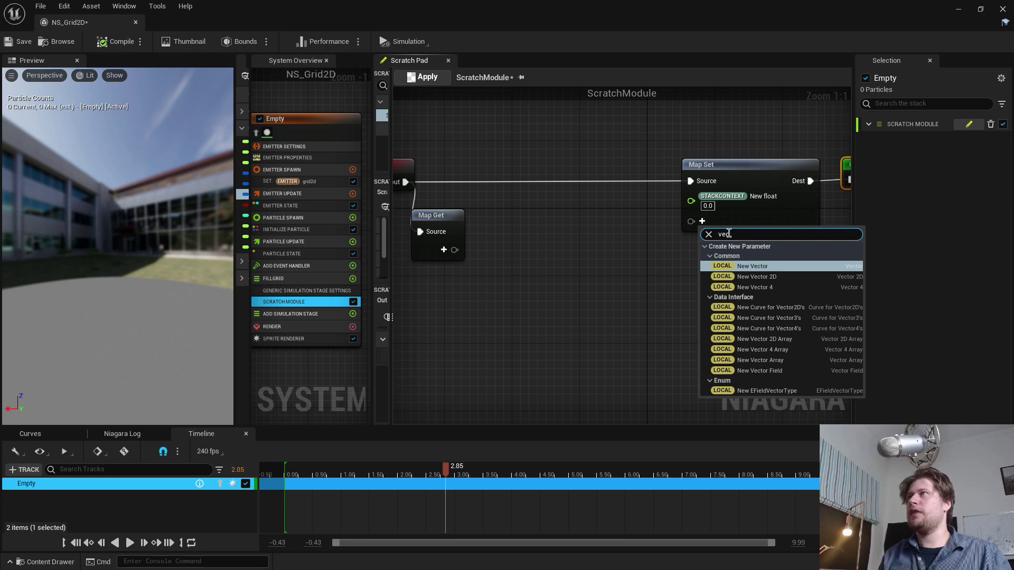
pyautogui.press('Down')
pyautogui.press('Return')
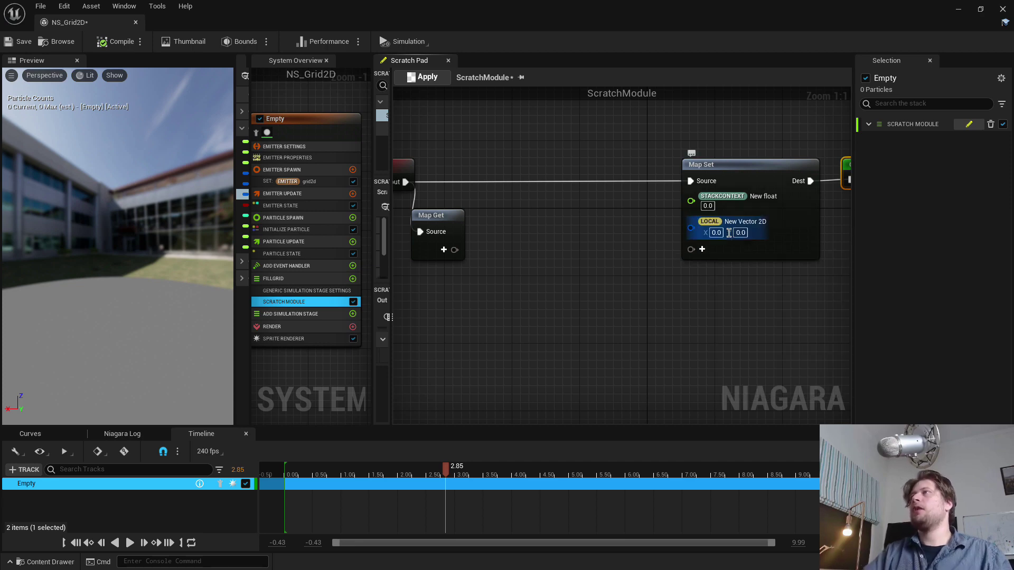
pyautogui.rightClick(749, 196)
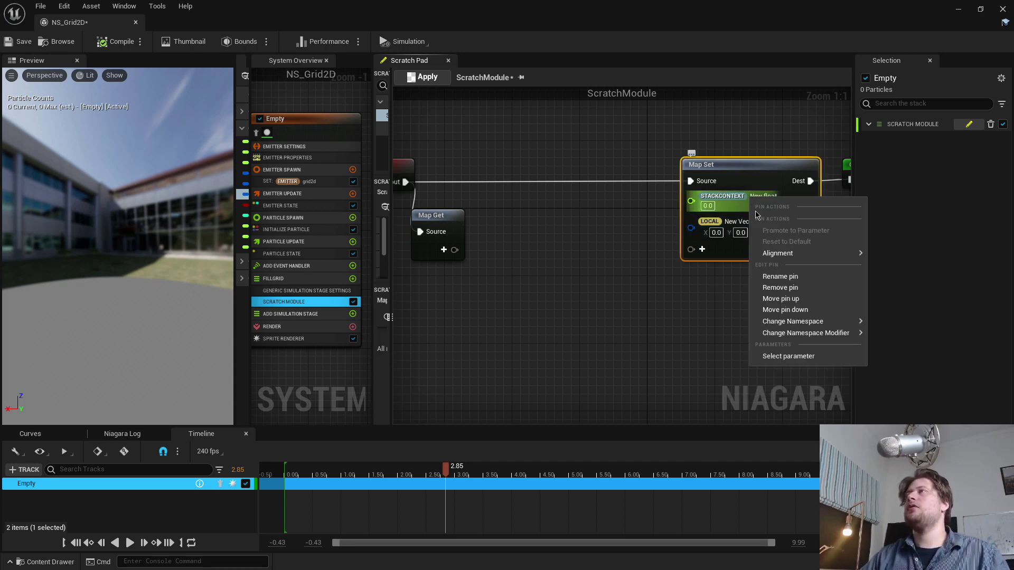
pyautogui.click(795, 287)
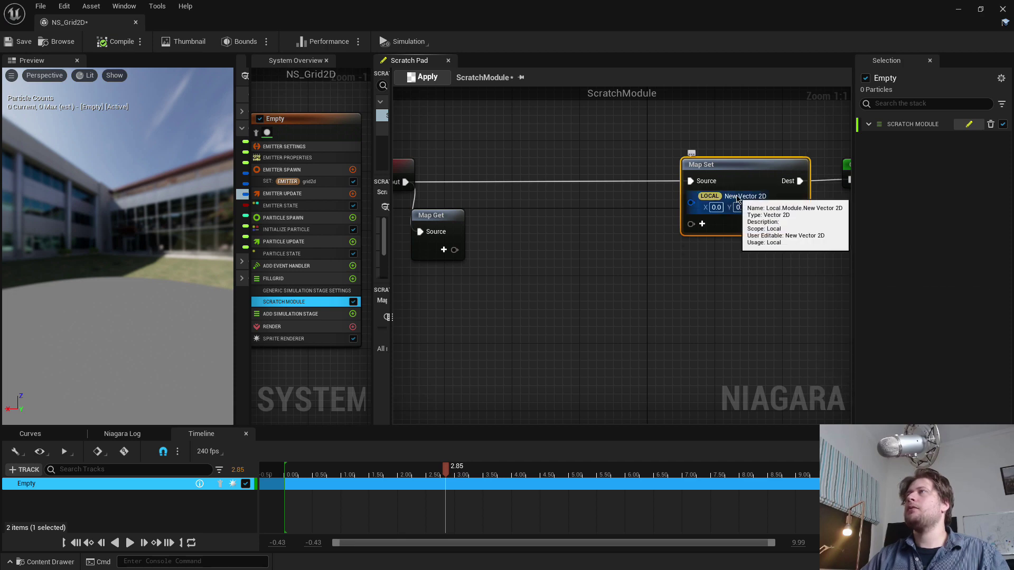
# Rename the Map Set node's New Vector 2D parameter to uv.
pyautogui.doubleClick(749, 197)
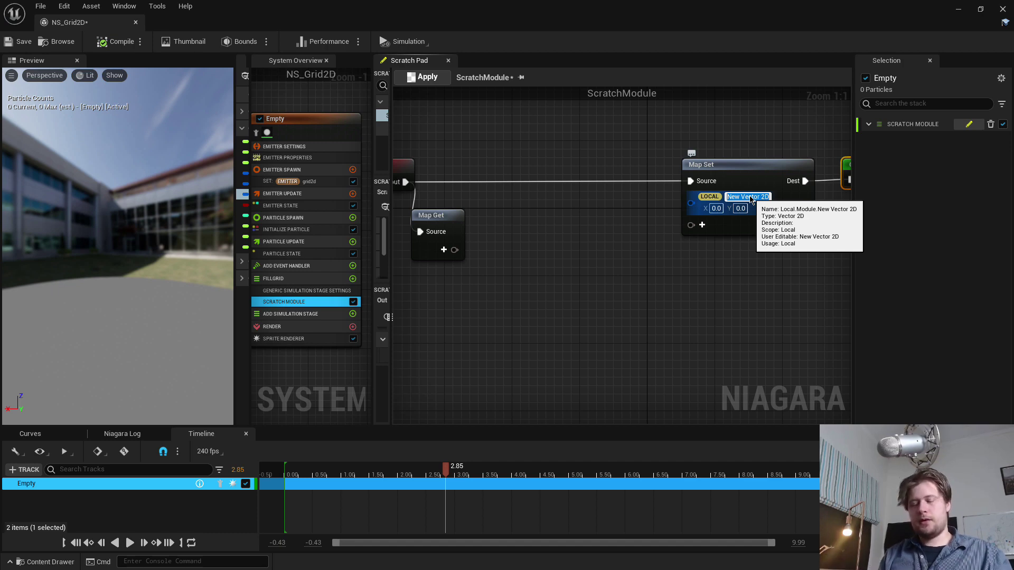
pyautogui.write('uv')
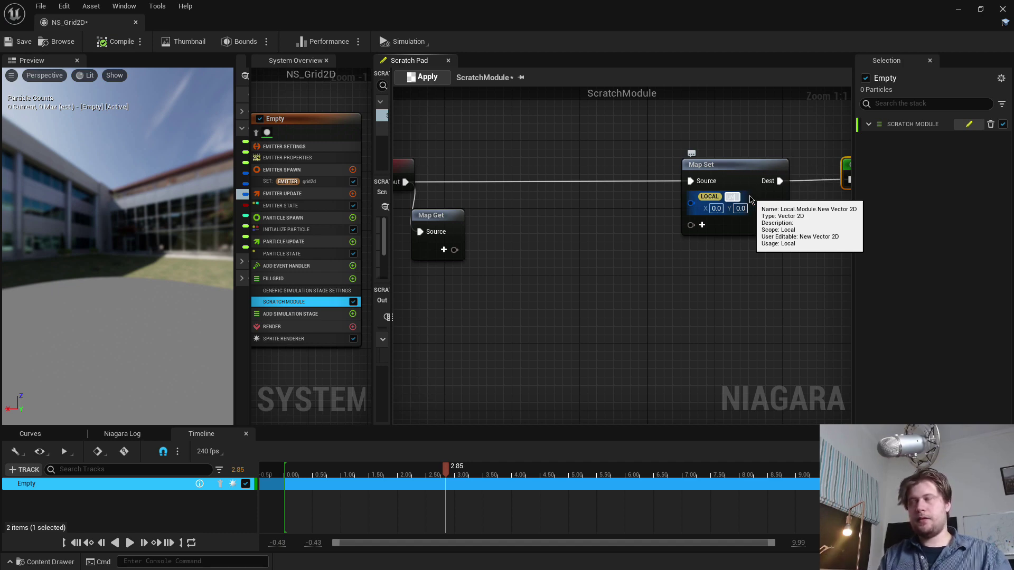
pyautogui.press('Return')
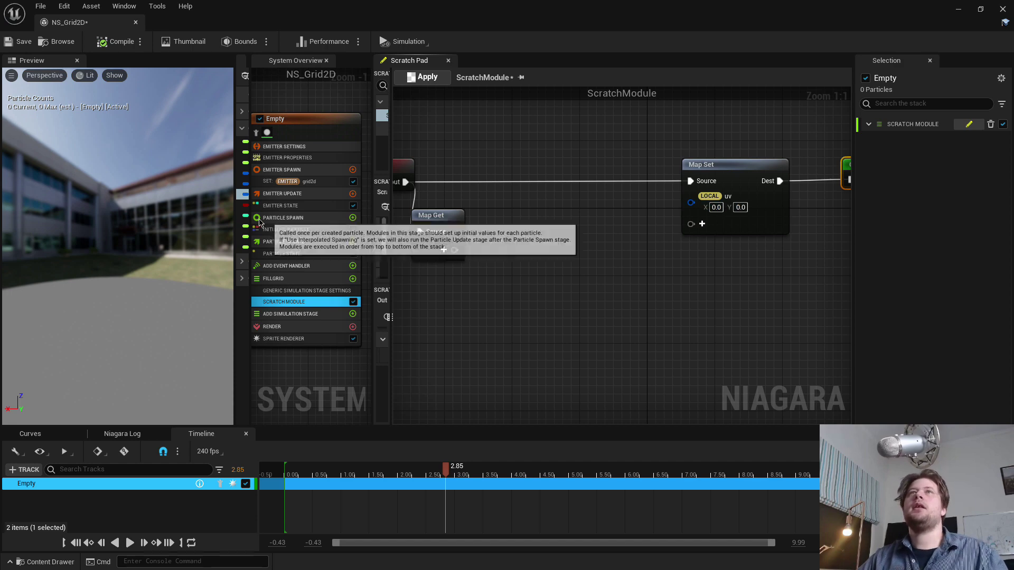
# Widen the system's parameter list for readability and apply the scratch module changes.
pyautogui.moveTo(249, 219); pyautogui.dragTo(360, 219)
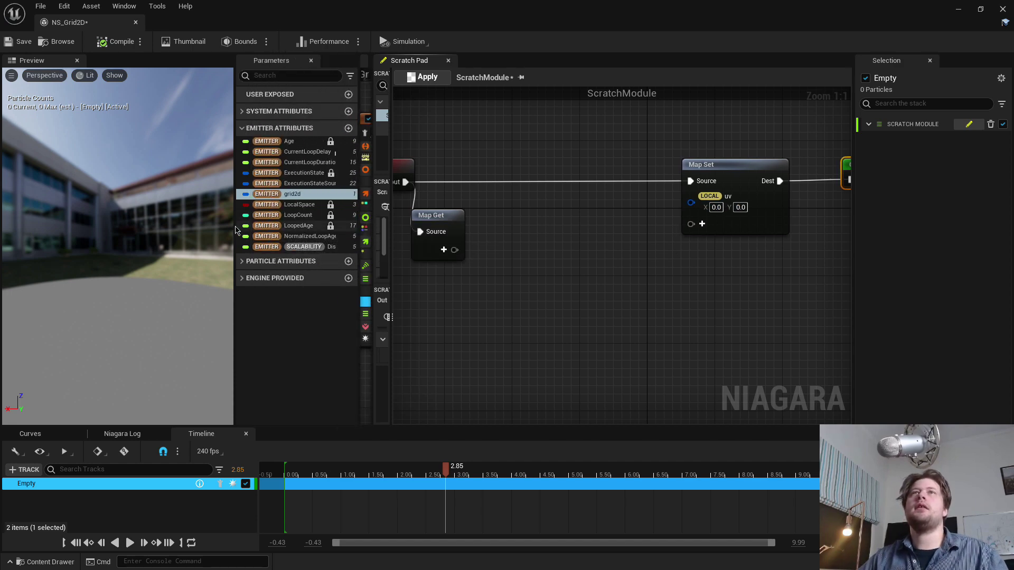
pyautogui.moveTo(236, 230); pyautogui.dragTo(196, 227)
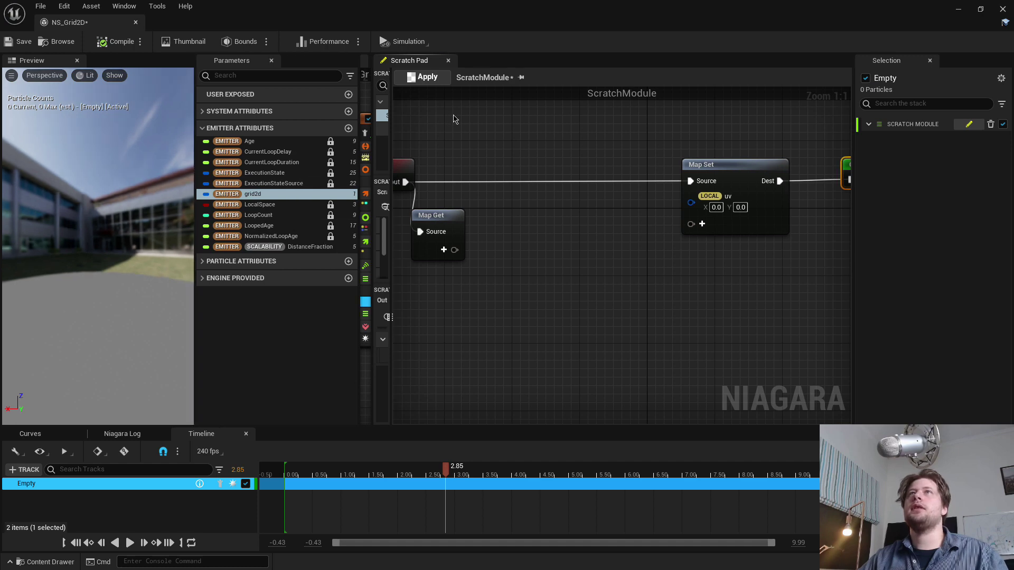
pyautogui.click(425, 78)
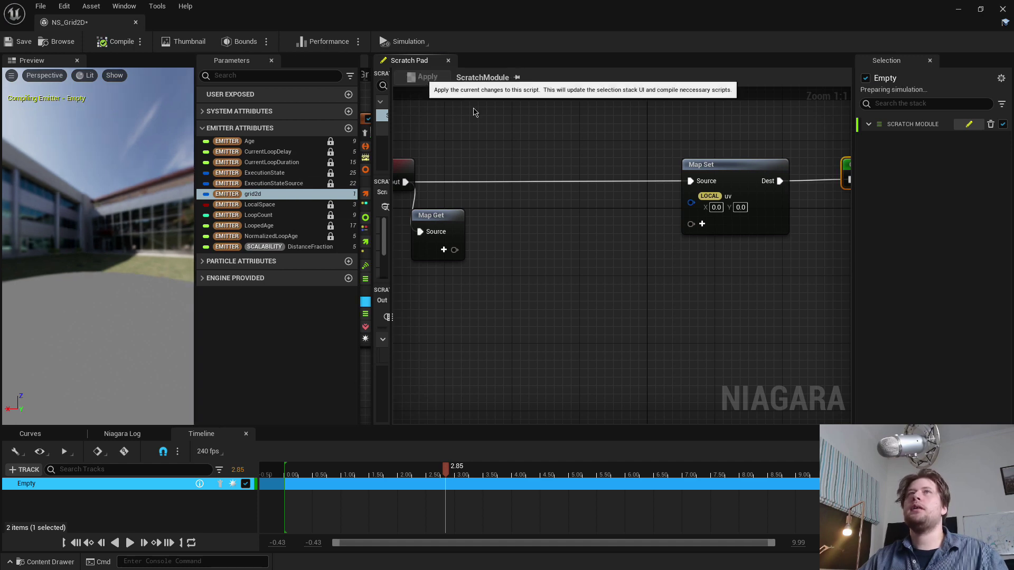
# Change the namespace of the Map Set node's uv parameter to STACKCONTEXT and apply the scratch module.
pyautogui.rightClick(727, 197)
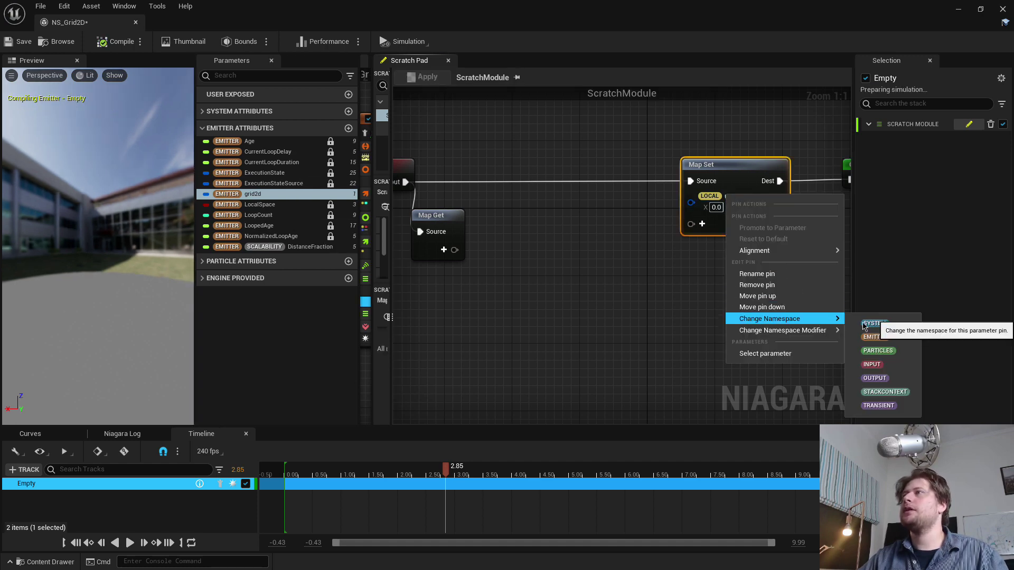
pyautogui.moveTo(803, 318)
pyautogui.click(895, 397)
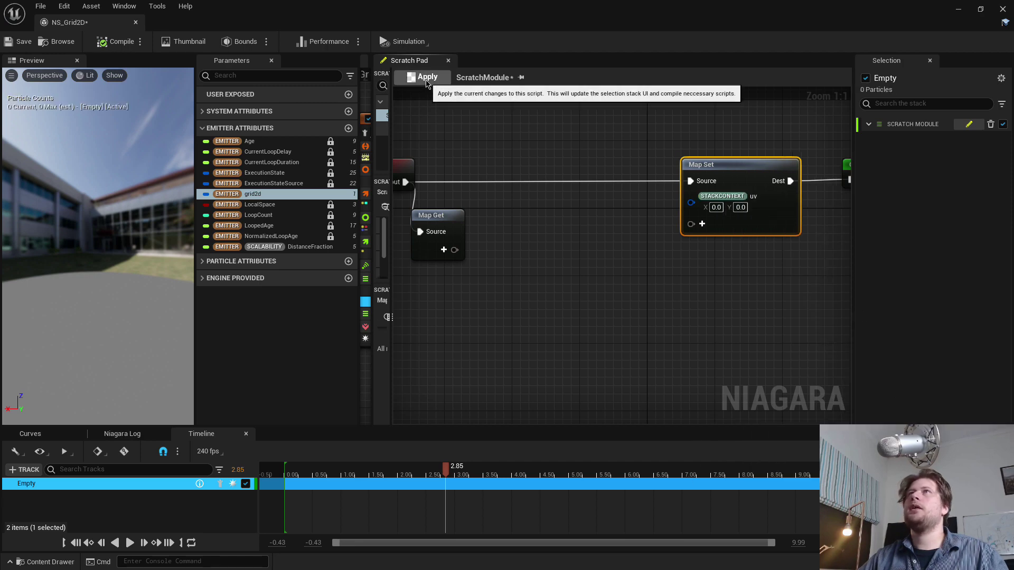
pyautogui.click(425, 77)
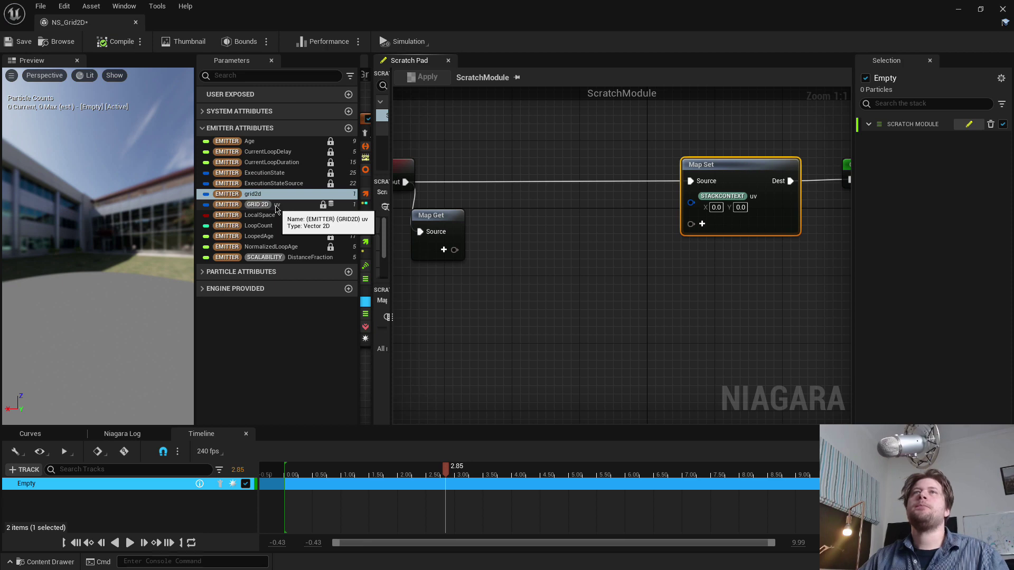
# Inspect the uv grid attribute among the emitter attributes and the namespace options for the Map Set node's uv pin.
pyautogui.click(280, 207)
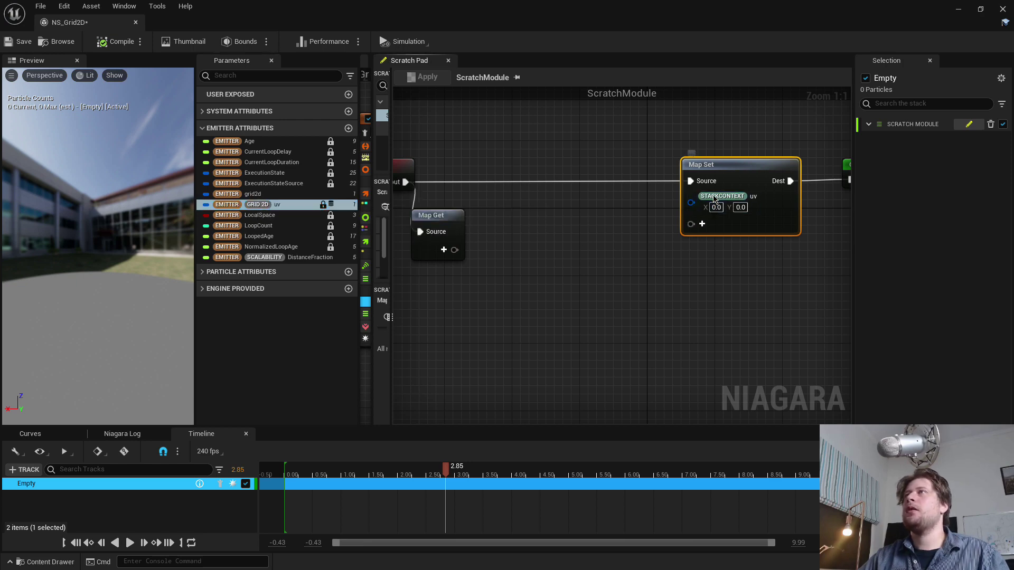
pyautogui.rightClick(714, 197)
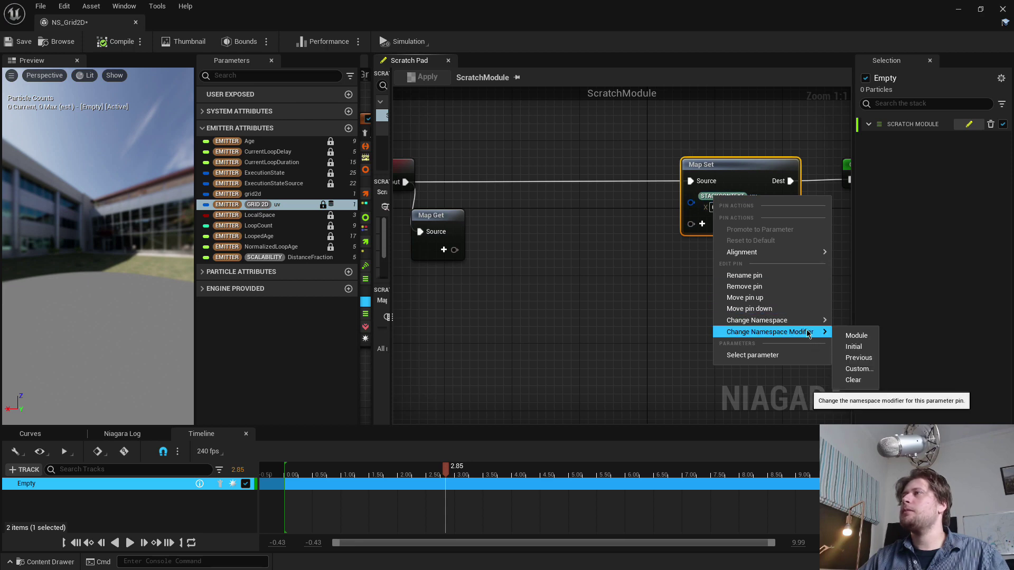
pyautogui.moveTo(802, 321)
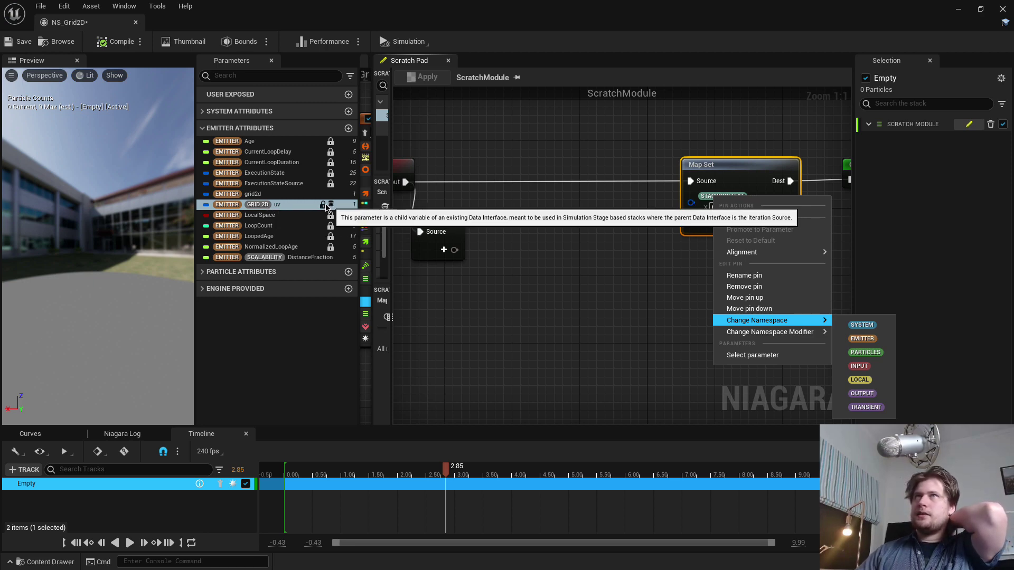
pyautogui.click(264, 196)
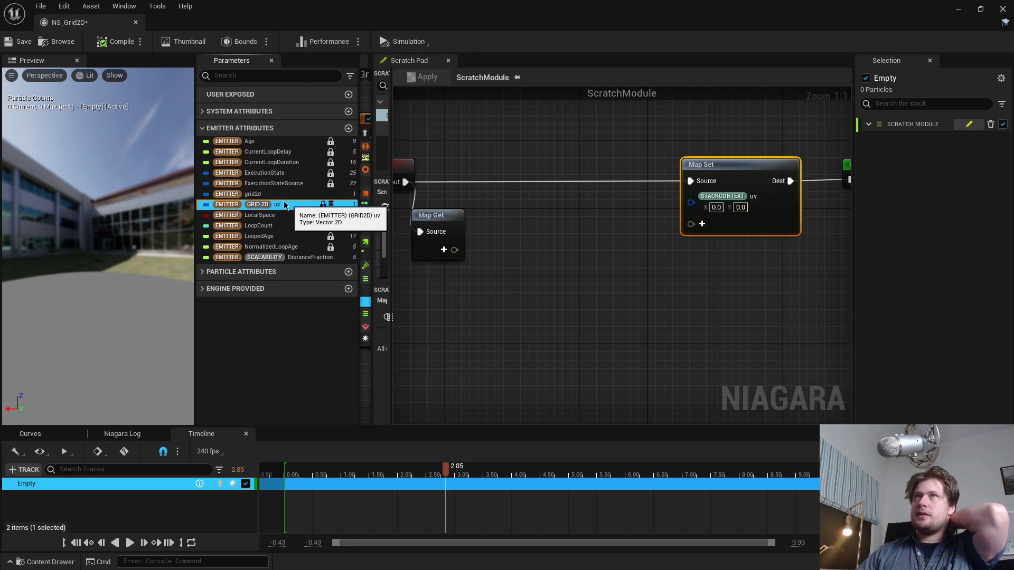
pyautogui.click(268, 195)
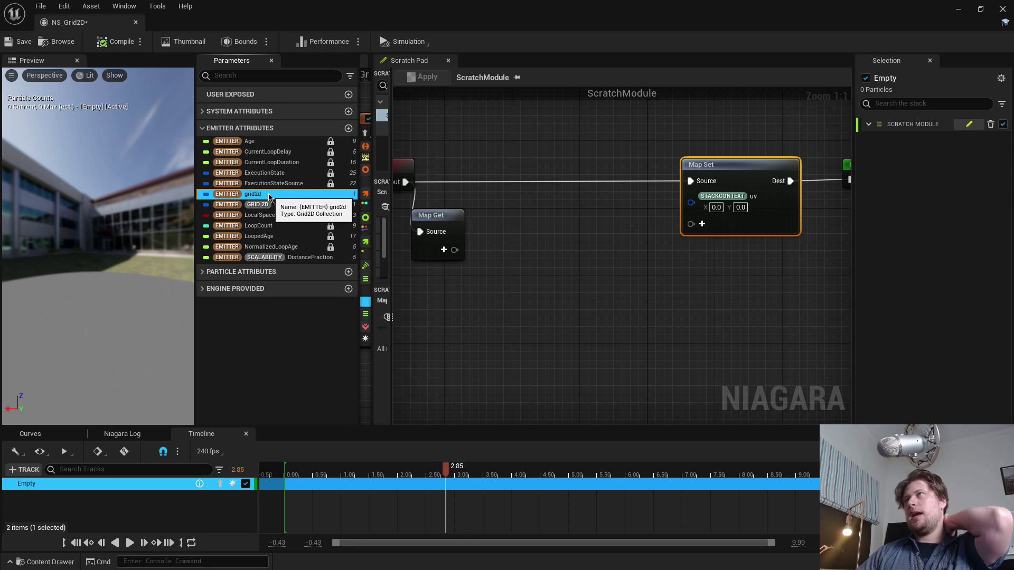
pyautogui.click(285, 208)
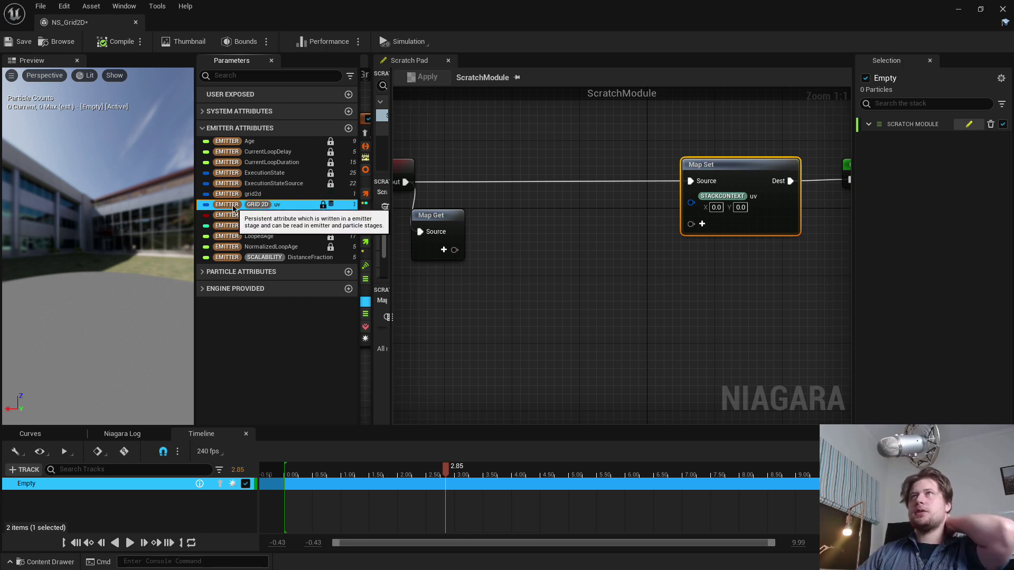
# Set the Map Set node's uv vector to X 0.5 and Y 0.5 and apply the scratch module.
pyautogui.moveTo(649, 235); pyautogui.dragTo(564, 250, button='right')
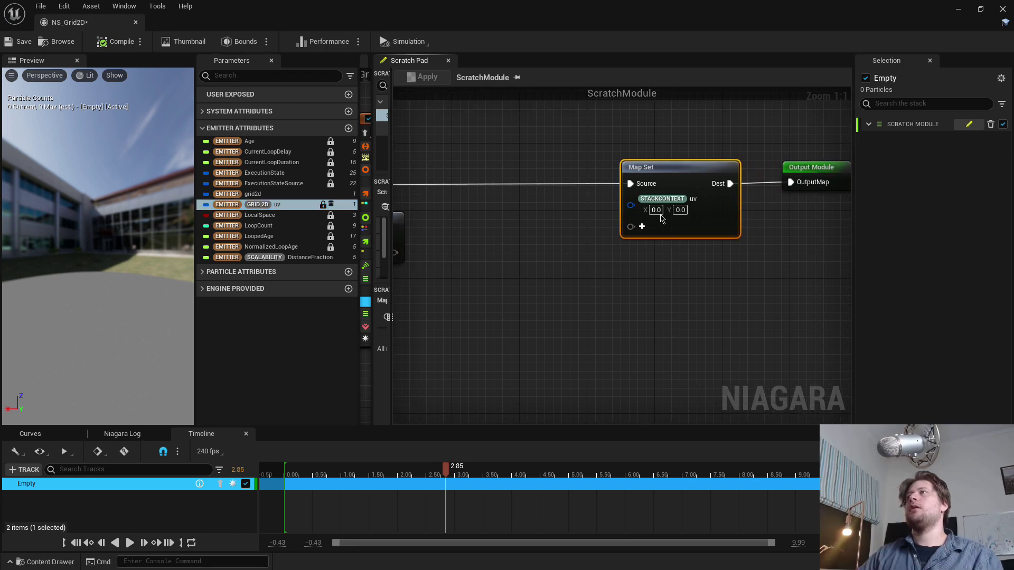
pyautogui.click(657, 210)
pyautogui.write('0.5')
pyautogui.press('Return')
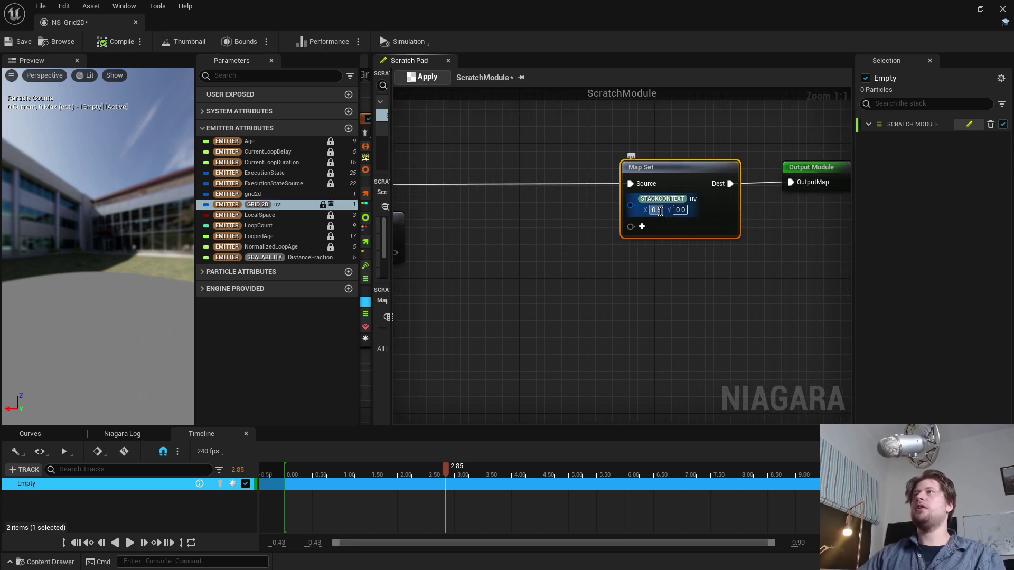
pyautogui.click(679, 210)
pyautogui.write('0.5')
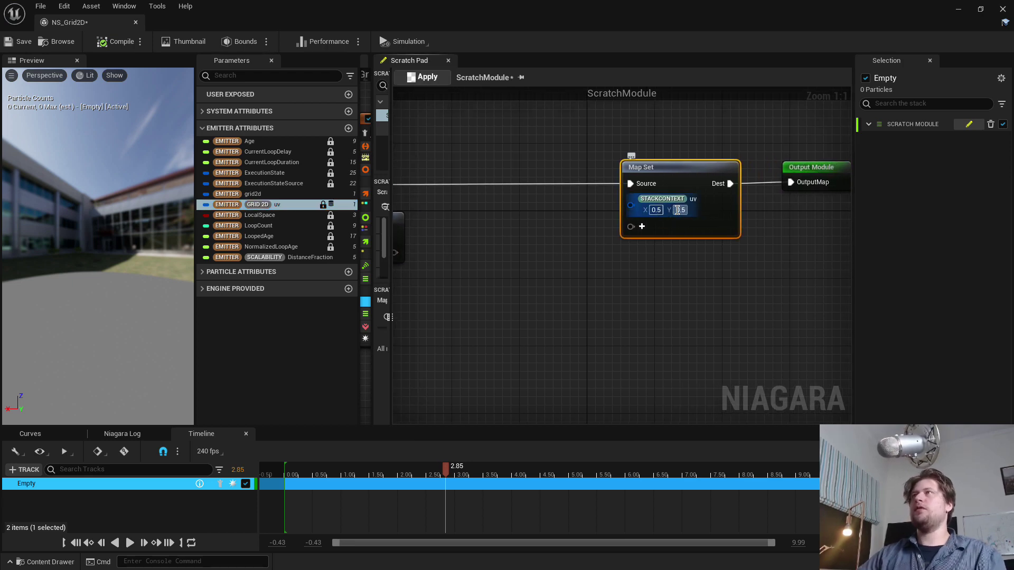
pyautogui.press('Return')
pyautogui.moveTo(541, 153); pyautogui.dragTo(555, 154, button='right')
pyautogui.click(428, 78)
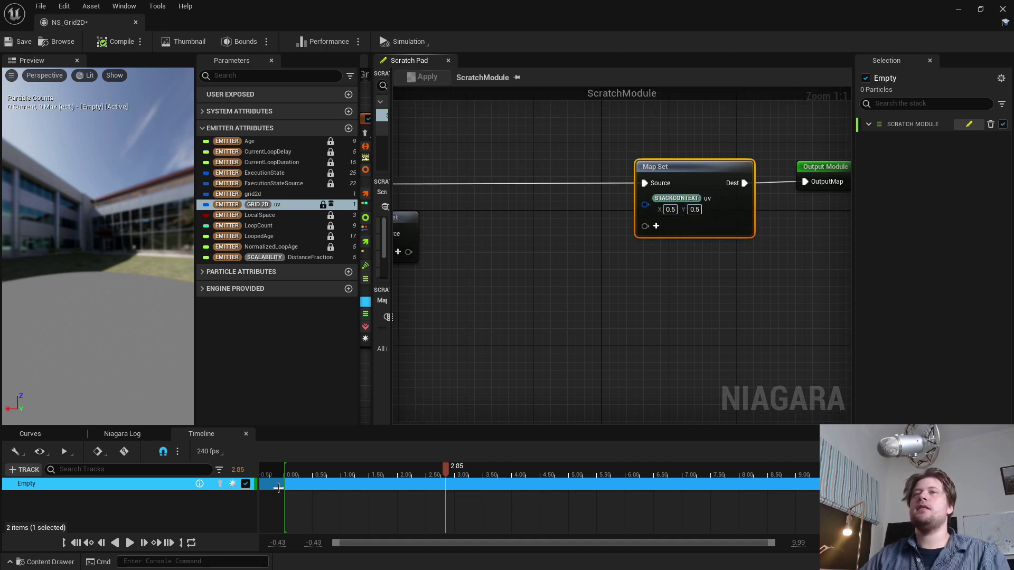
# Move the timeline to 0.22 and enable the Preview option of the grid2d collection set in Emitter Spawn.
pyautogui.click(286, 472)
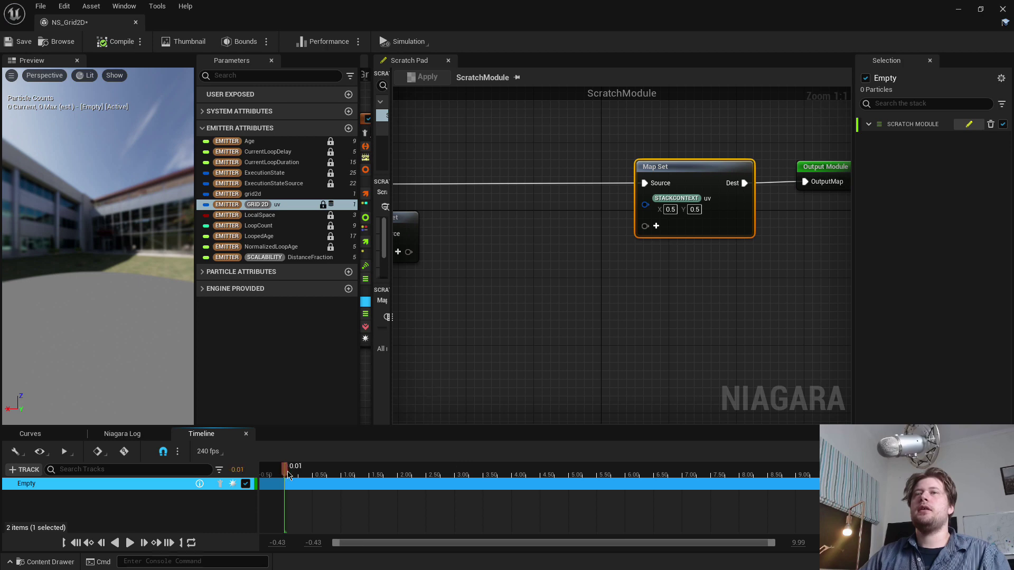
pyautogui.moveTo(297, 474); pyautogui.dragTo(298, 474)
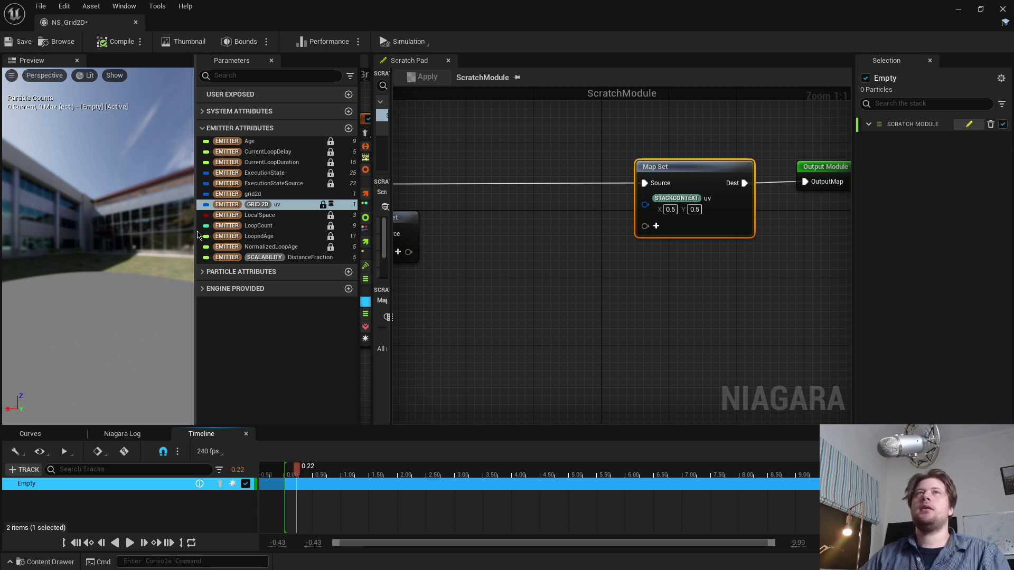
pyautogui.moveTo(215, 228); pyautogui.dragTo(216, 227)
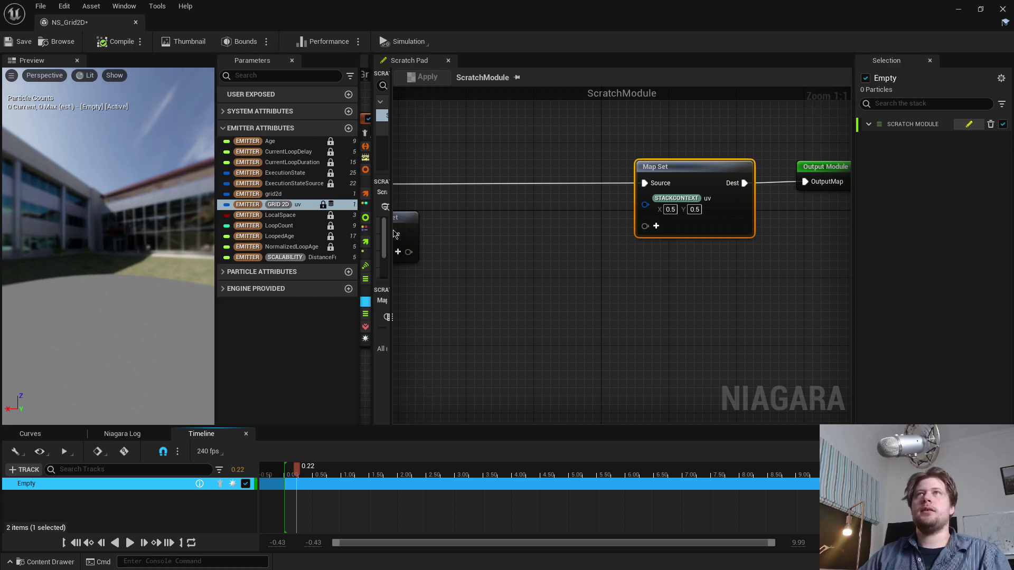
pyautogui.moveTo(241, 229); pyautogui.dragTo(226, 229)
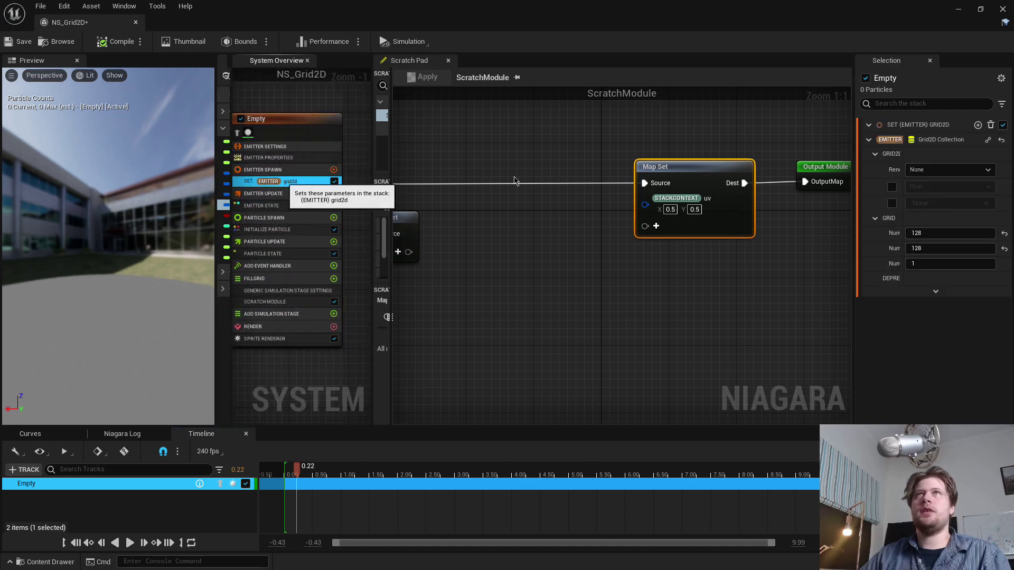
pyautogui.click(285, 182)
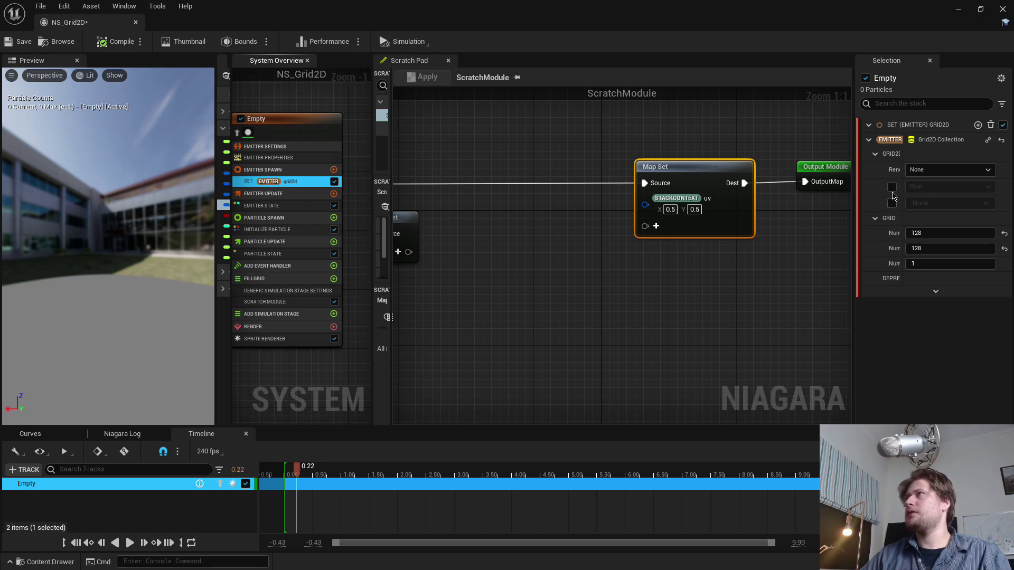
pyautogui.moveTo(858, 215); pyautogui.dragTo(796, 212)
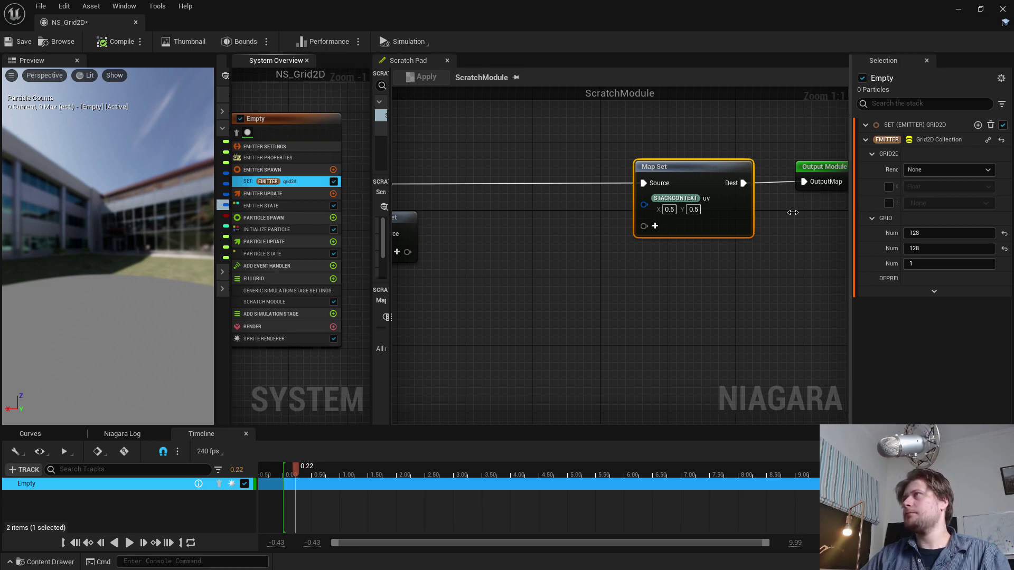
pyautogui.click(830, 203)
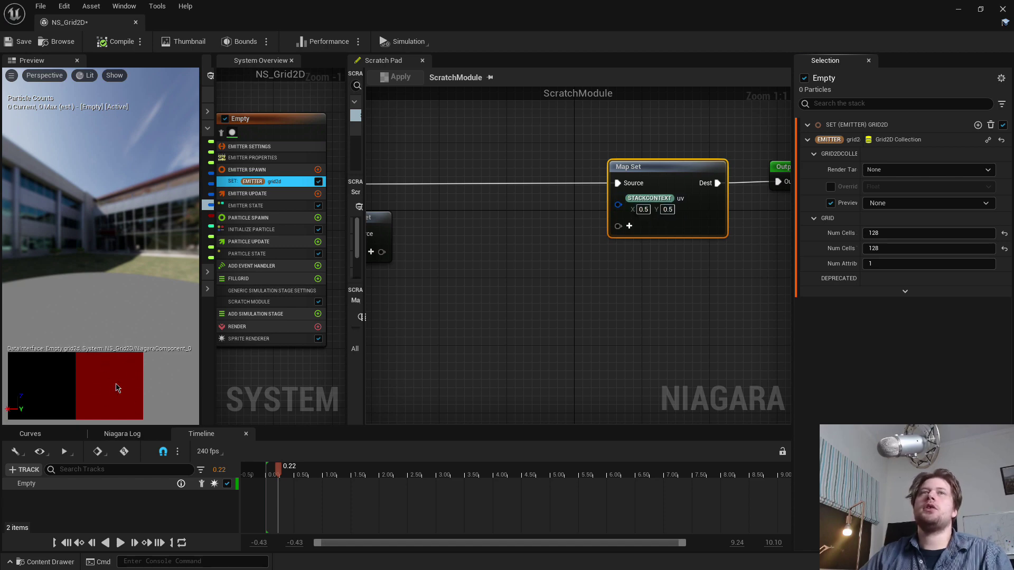
# Add a new float parameter to the Map Set node and change its namespace to STACKCONTEXT.
pyautogui.moveTo(591, 281); pyautogui.dragTo(555, 292, button='right')
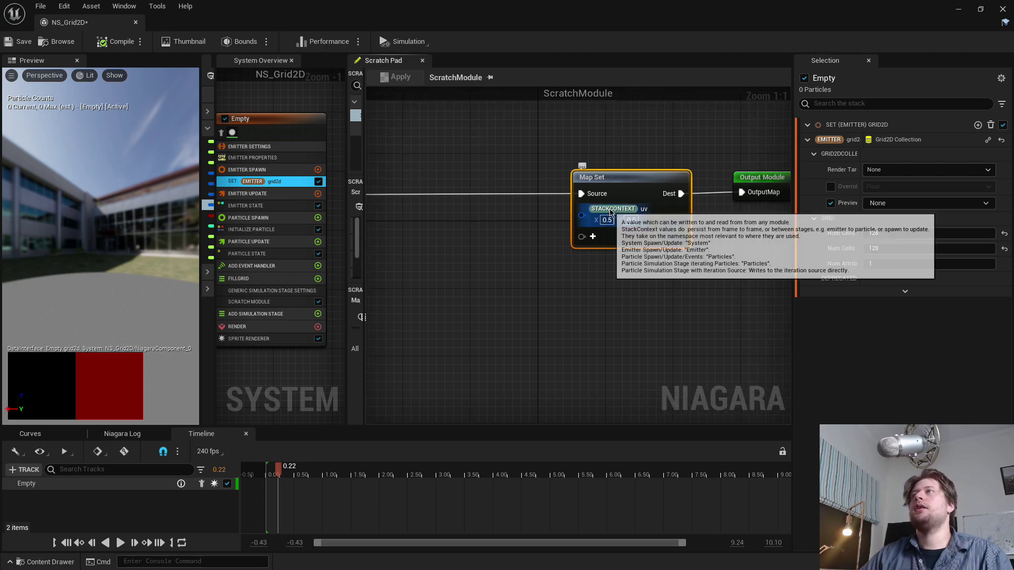
pyautogui.click(593, 237)
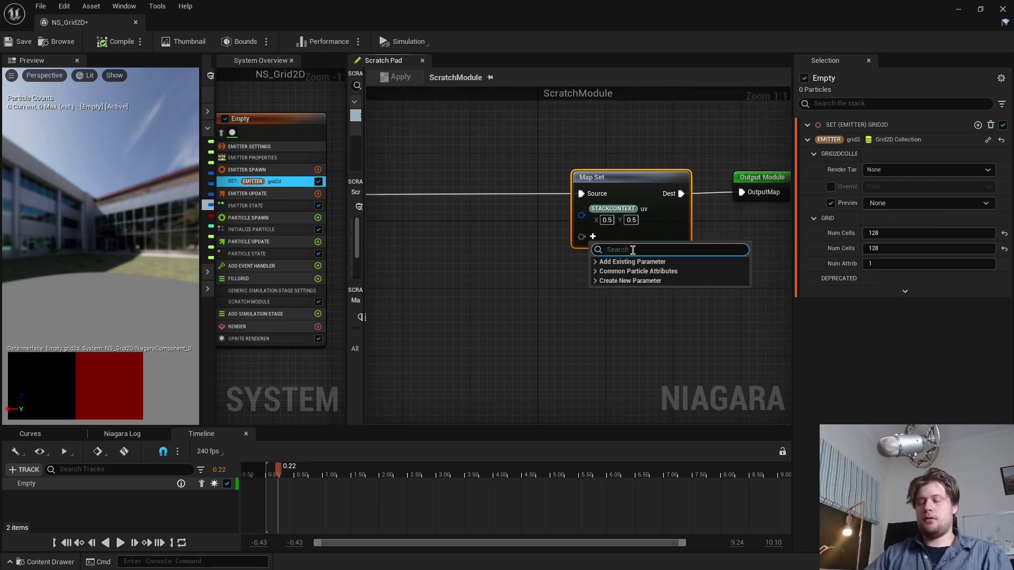
pyautogui.write('float')
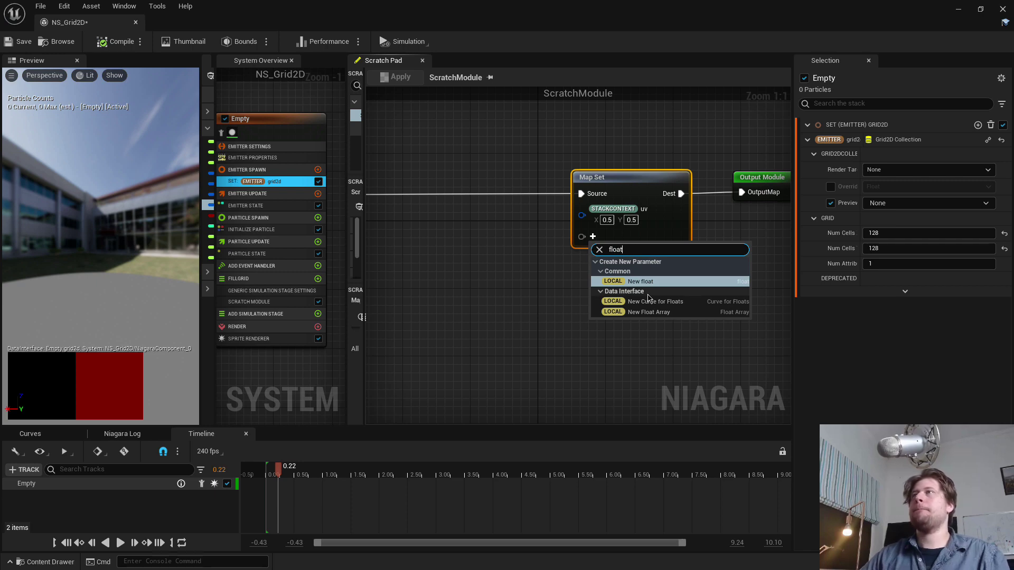
pyautogui.click(640, 281)
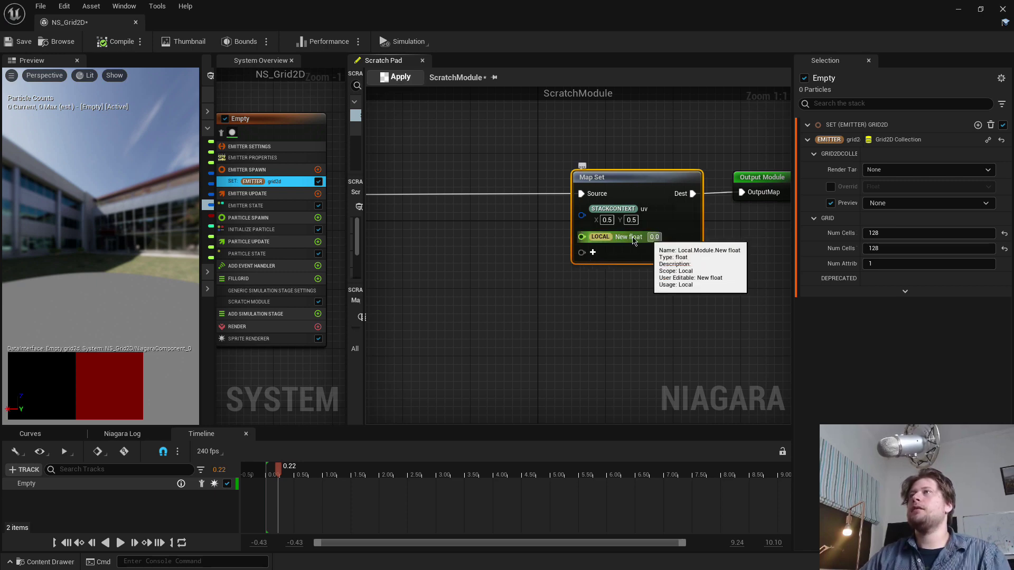
pyautogui.rightClick(612, 237)
pyautogui.moveTo(702, 362)
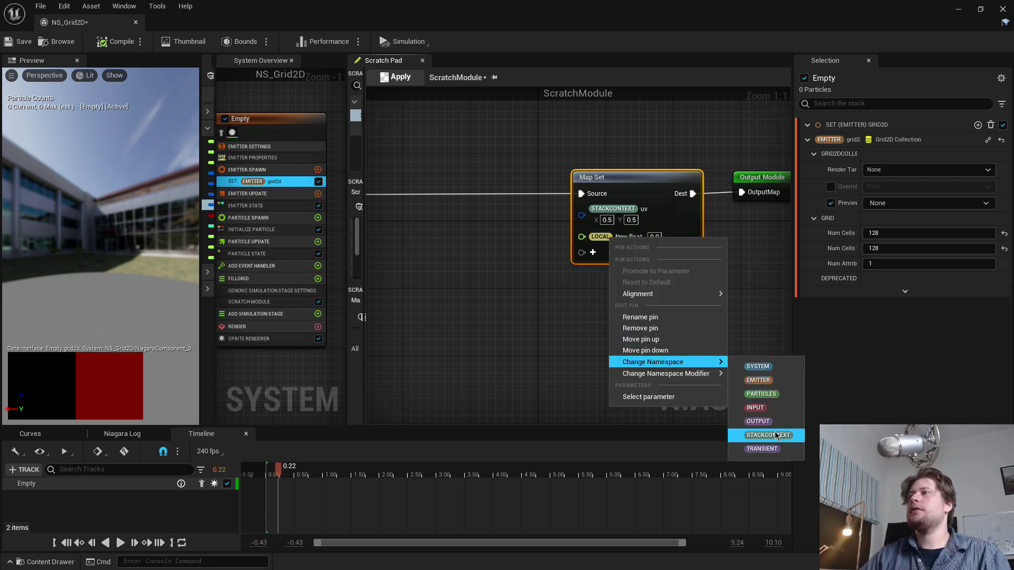
pyautogui.click(769, 435)
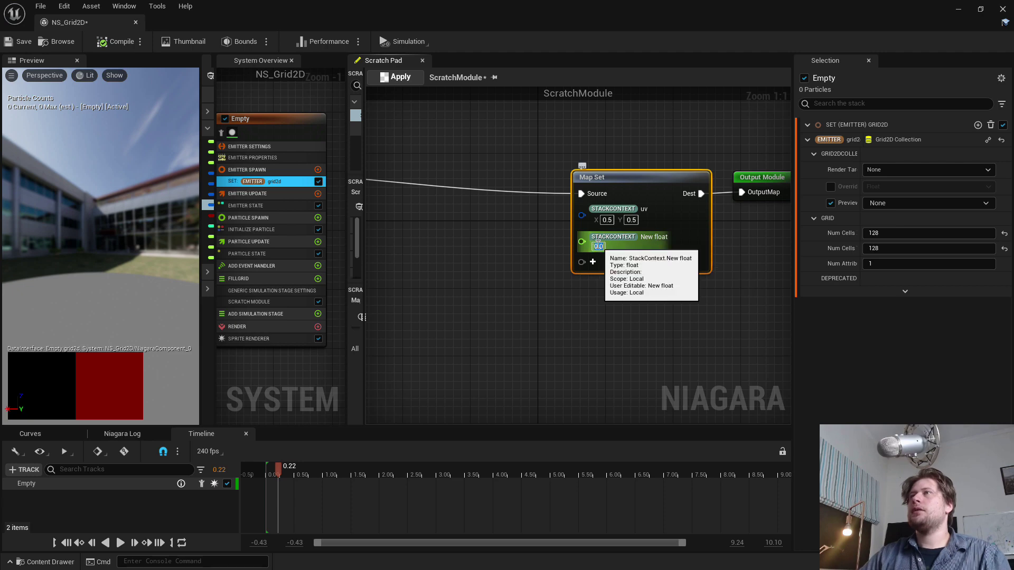
# Set the Map Set node's new float to 1 and apply the scratch module.
pyautogui.write('1')
pyautogui.press('Return')
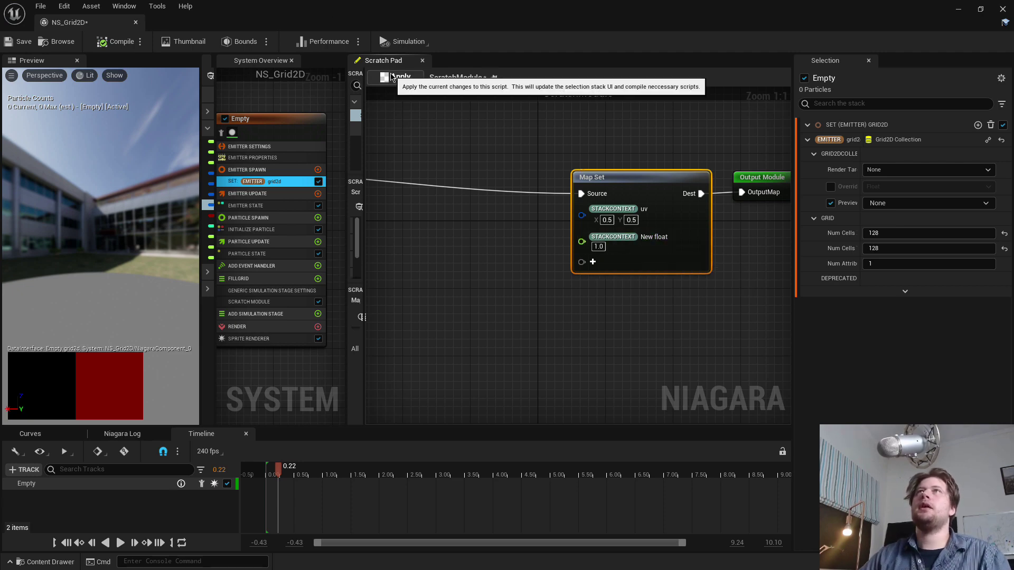
pyautogui.click(392, 77)
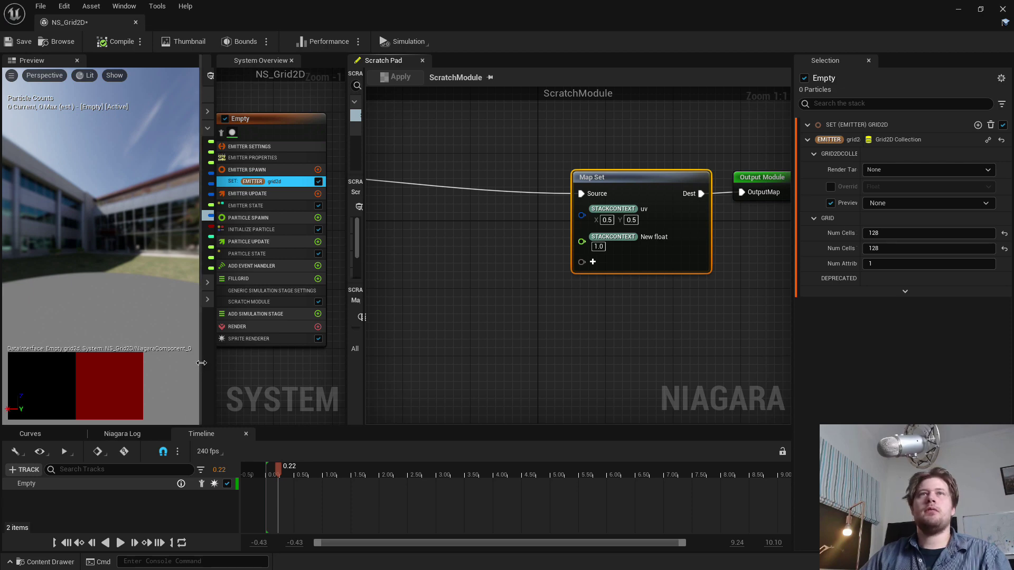
# Reveal the parameter list to check the grid attributes, and widen the preview viewport to show the whole grid preview.
pyautogui.moveTo(202, 362); pyautogui.dragTo(391, 373)
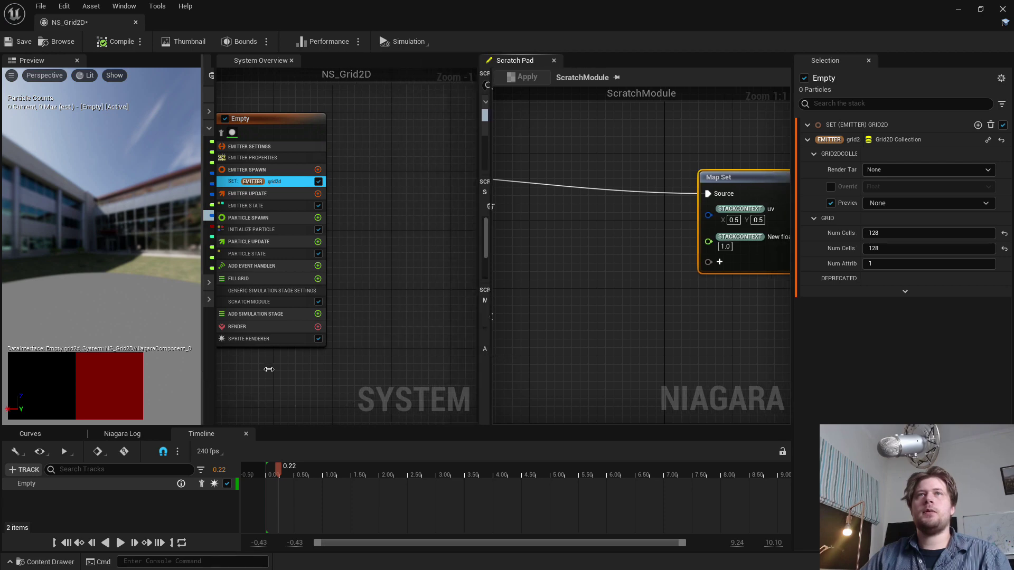
pyautogui.moveTo(269, 369); pyautogui.dragTo(350, 371)
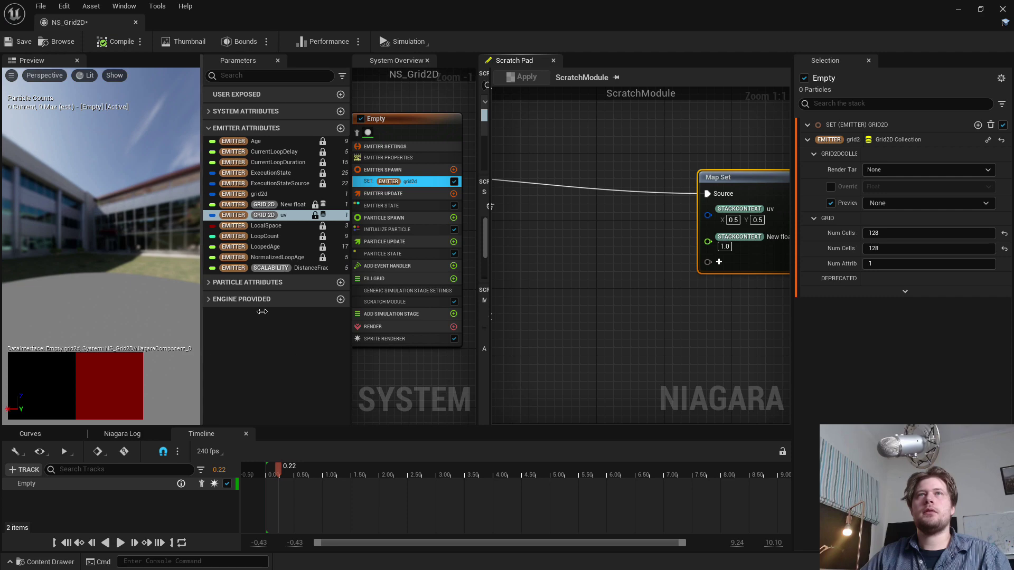
pyautogui.moveTo(201, 288); pyautogui.dragTo(229, 244)
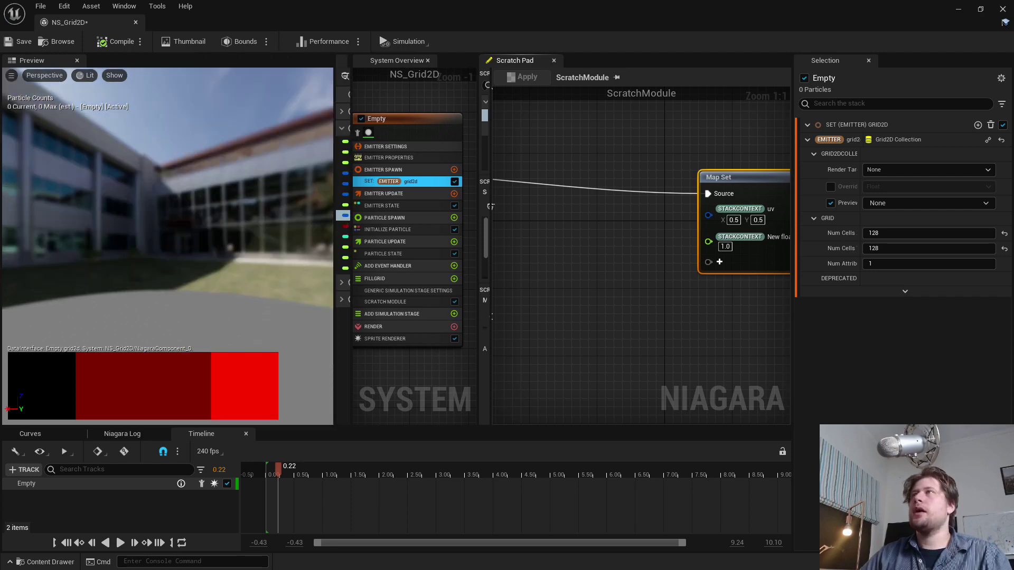
# Set the X value of the Map Set node's uv vector to 0.25 and apply the scratch module.
pyautogui.moveTo(615, 212); pyautogui.dragTo(573, 190, button='right')
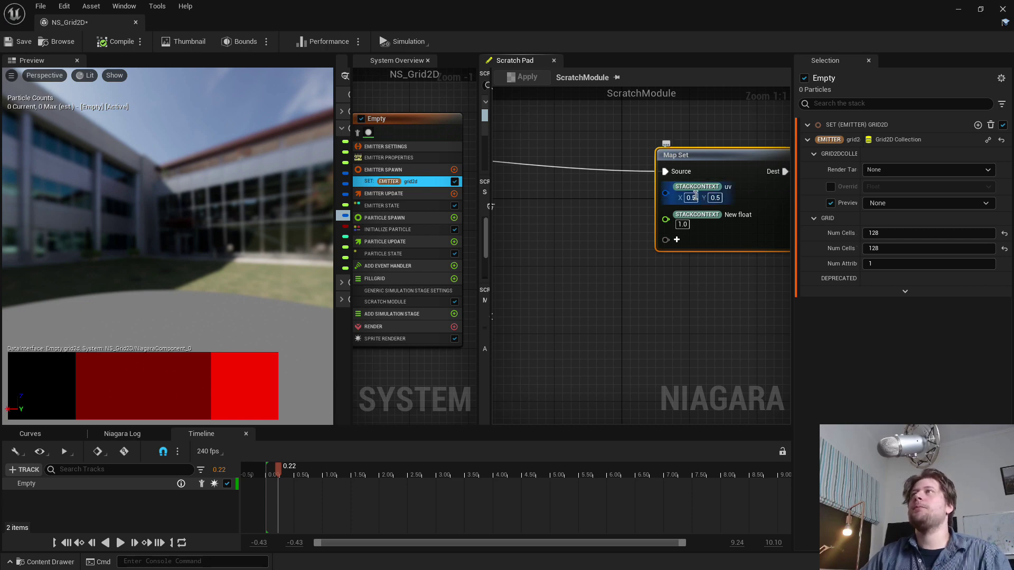
pyautogui.write('25')
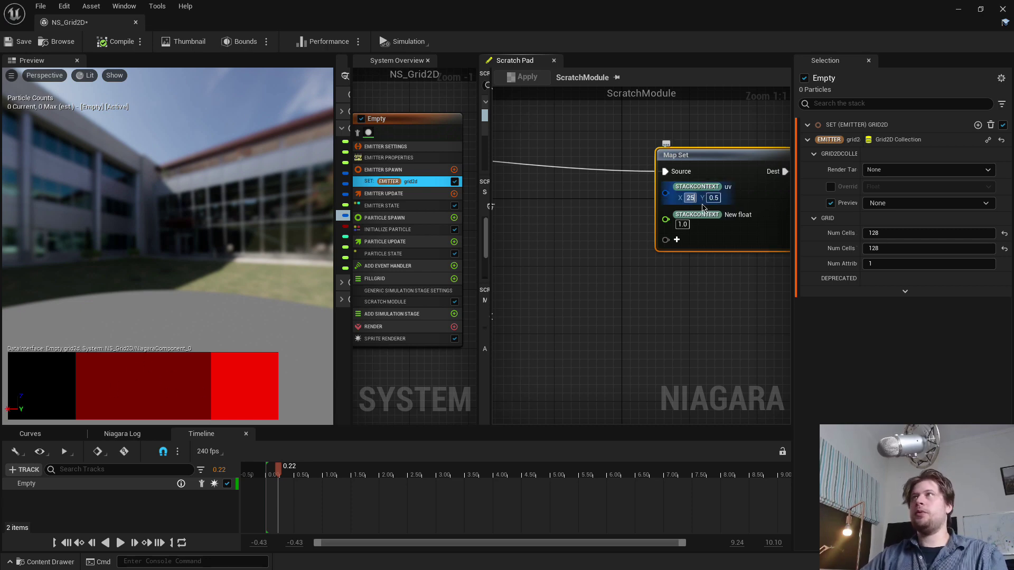
pyautogui.press('Return')
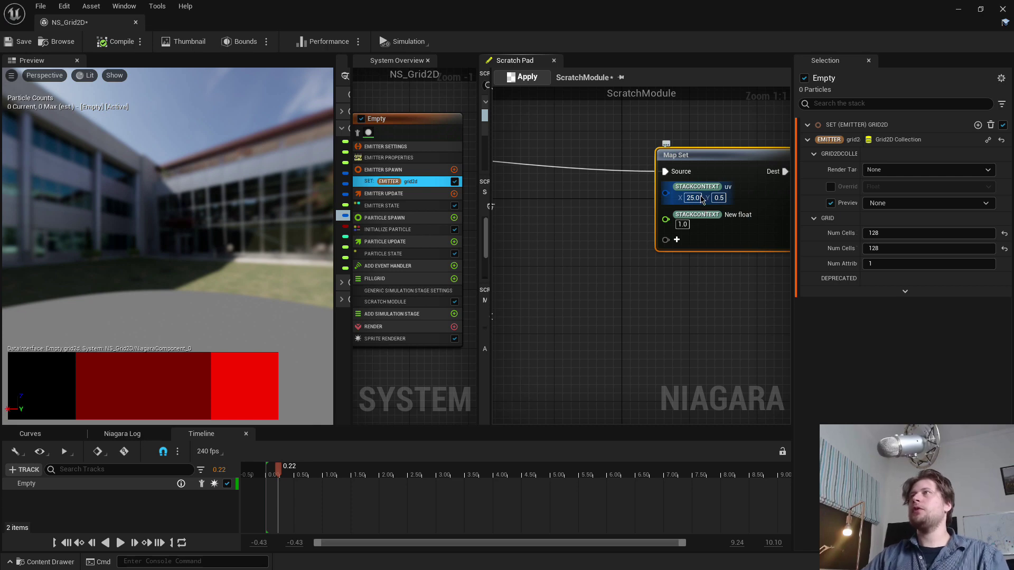
pyautogui.click(697, 198)
pyautogui.press('BackSpace')
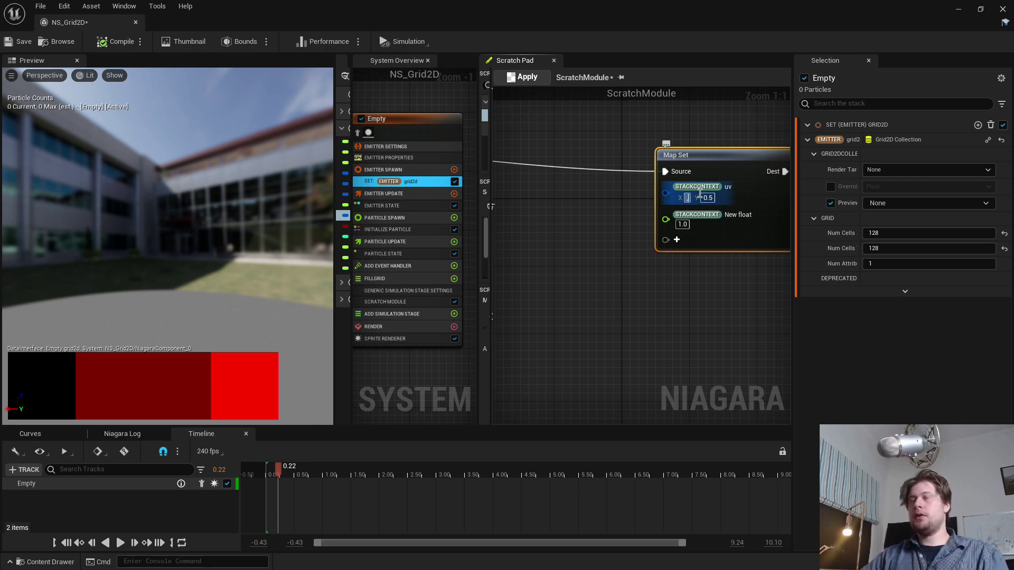
pyautogui.write('0.25')
pyautogui.press('Return')
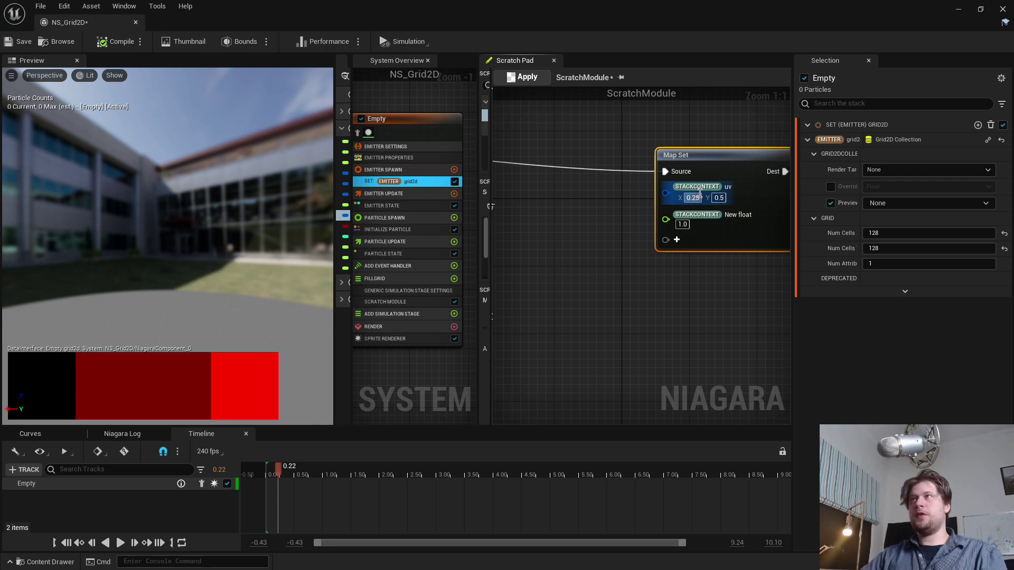
pyautogui.click(528, 77)
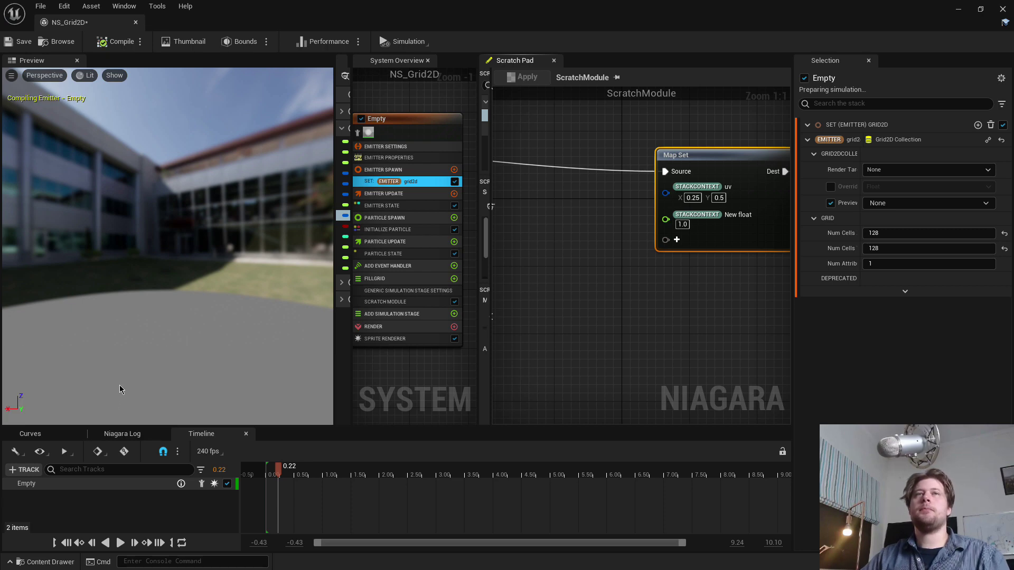
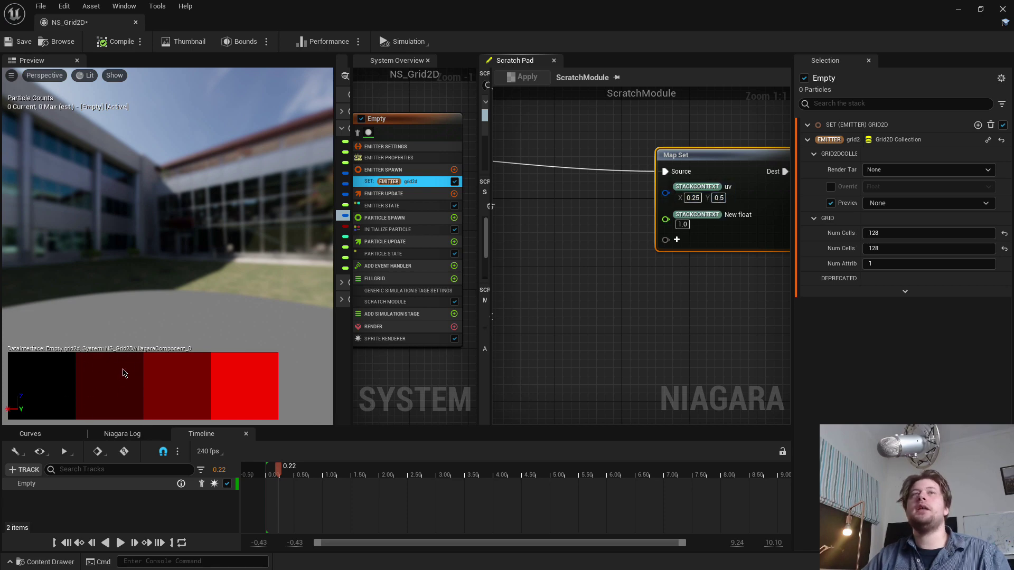
# Add a new Grid2D Collection input parameter to the Map Get node in the scratch module graph.
pyautogui.moveTo(582, 308); pyautogui.dragTo(608, 281, button='right')
pyautogui.scroll(-2, 618, 296)
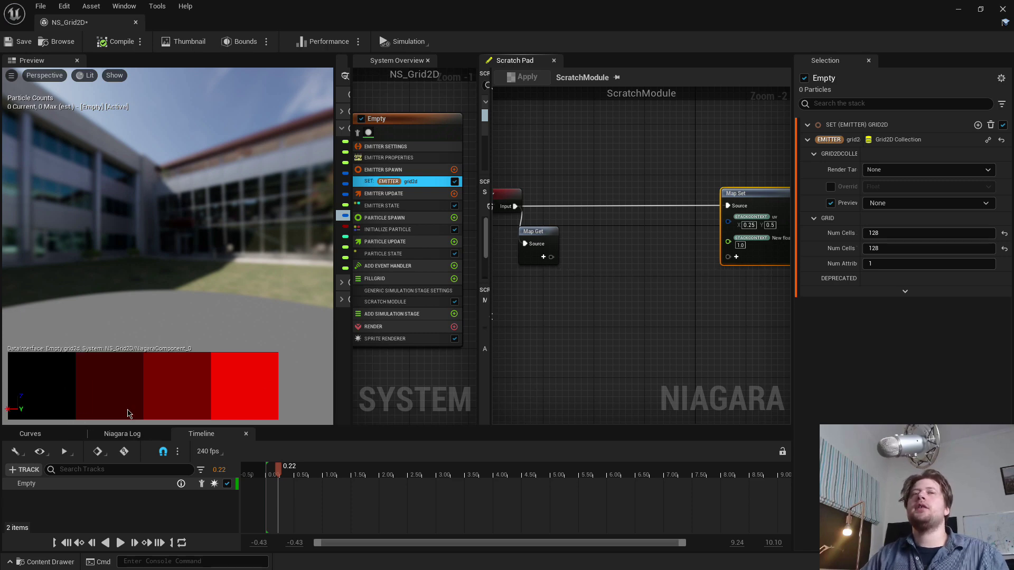
pyautogui.moveTo(634, 301); pyautogui.dragTo(641, 124, button='right')
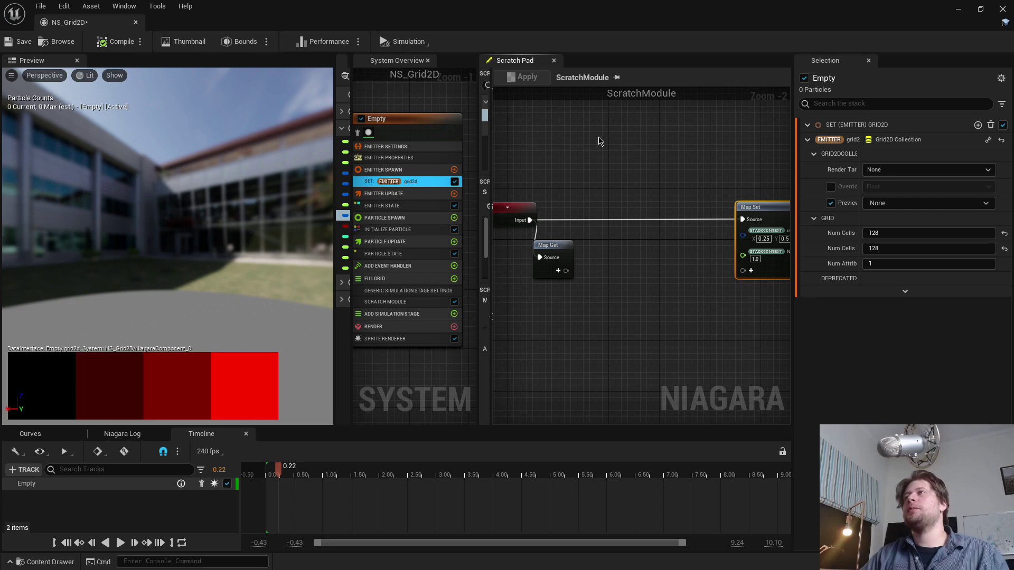
pyautogui.click(558, 271)
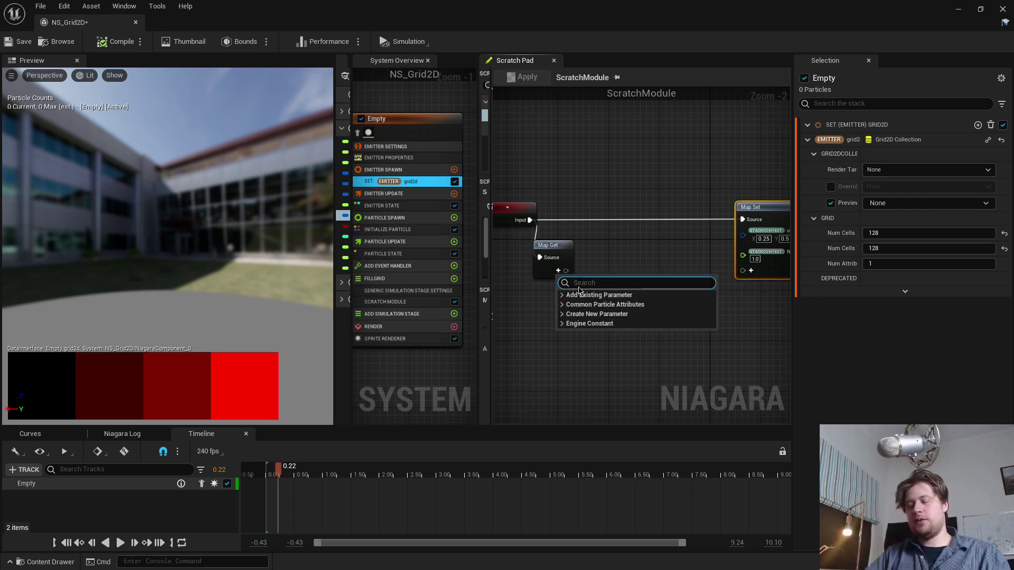
pyautogui.write('input')
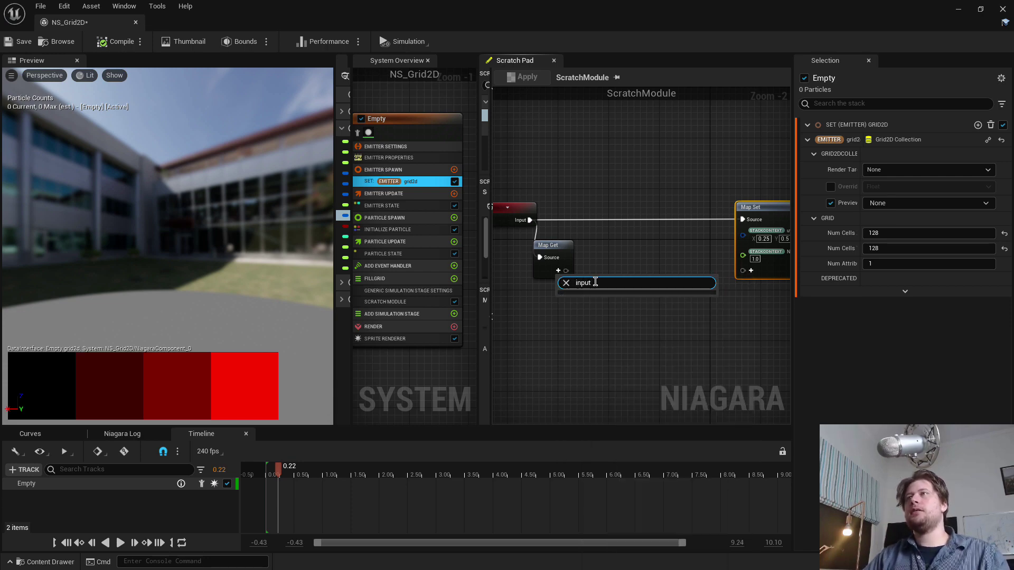
pyautogui.press('BackSpace')
pyautogui.press('BackSpace')
pyautogui.press('BackSpace')
pyautogui.press('BackSpace')
pyautogui.press('BackSpace')
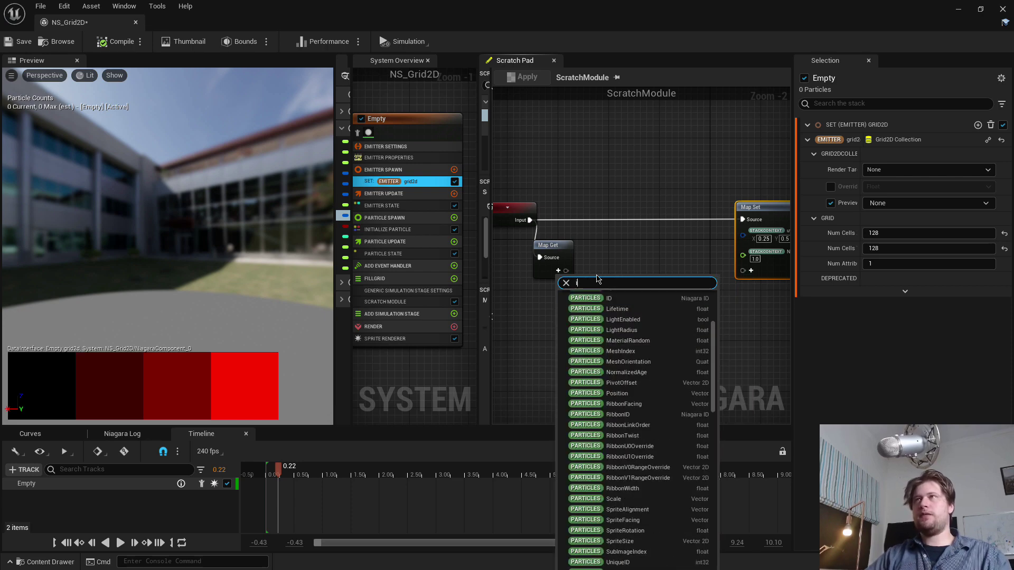
pyautogui.write('grid')
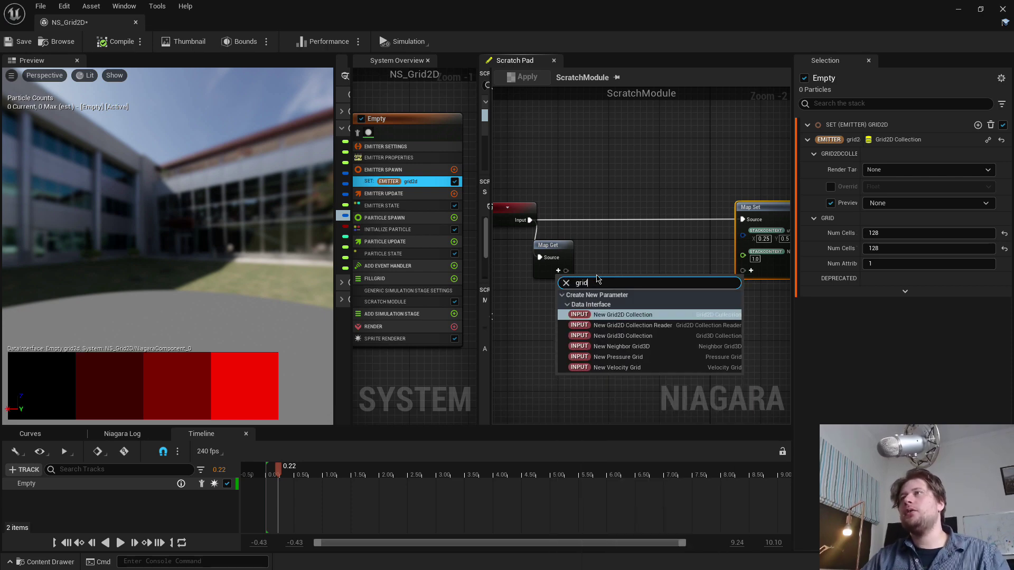
pyautogui.press('Return')
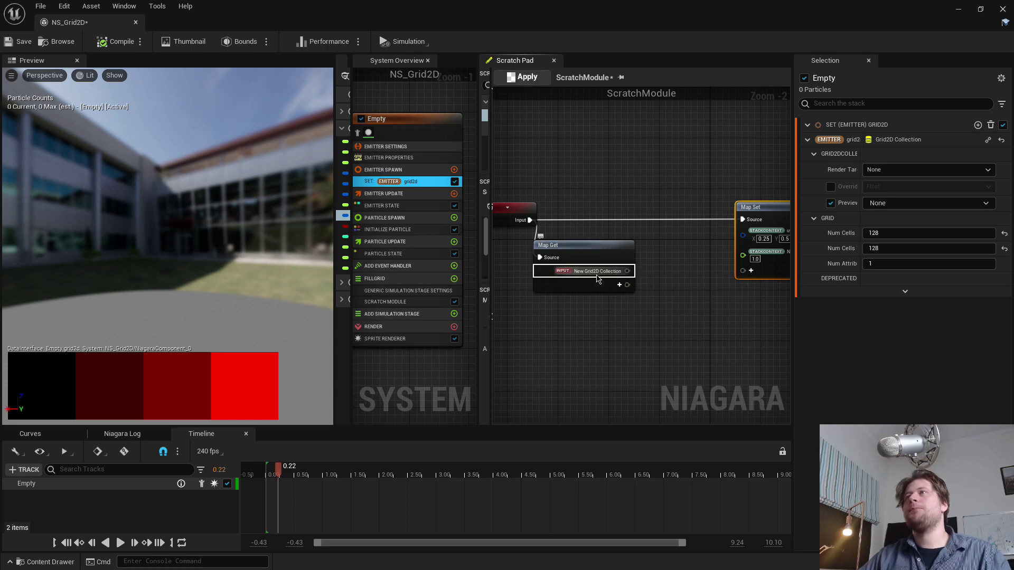
pyautogui.scroll(2, 567, 273)
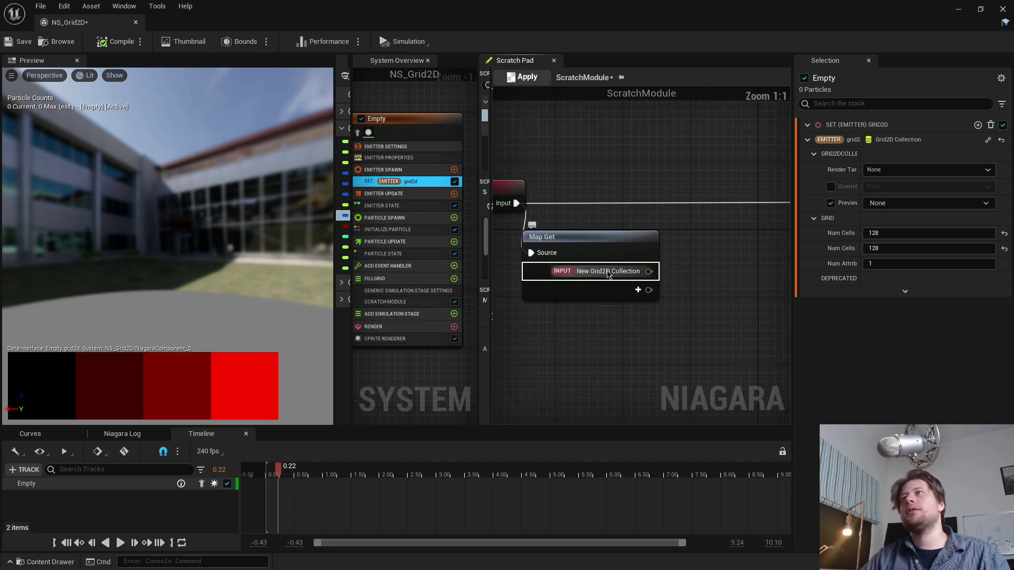
# Select the scratch module in the fillGrid stage and apply its changes.
pyautogui.moveTo(611, 273); pyautogui.dragTo(629, 243, button='right')
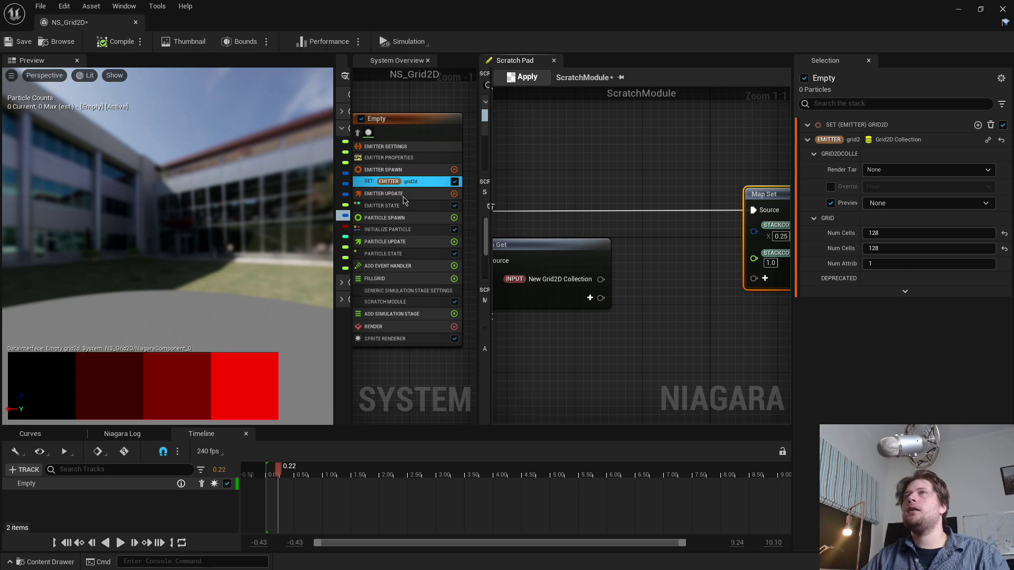
pyautogui.click(399, 303)
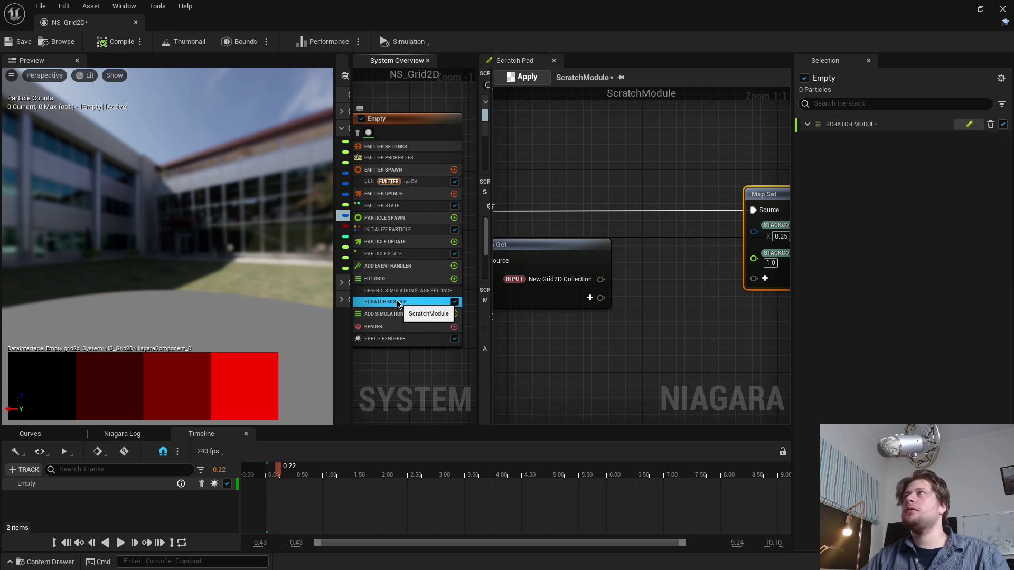
pyautogui.moveTo(595, 206)
pyautogui.mouseDown(button='right')
pyautogui.moveTo(640, 151)
pyautogui.moveTo(604, 193)
pyautogui.mouseUp(button='right')
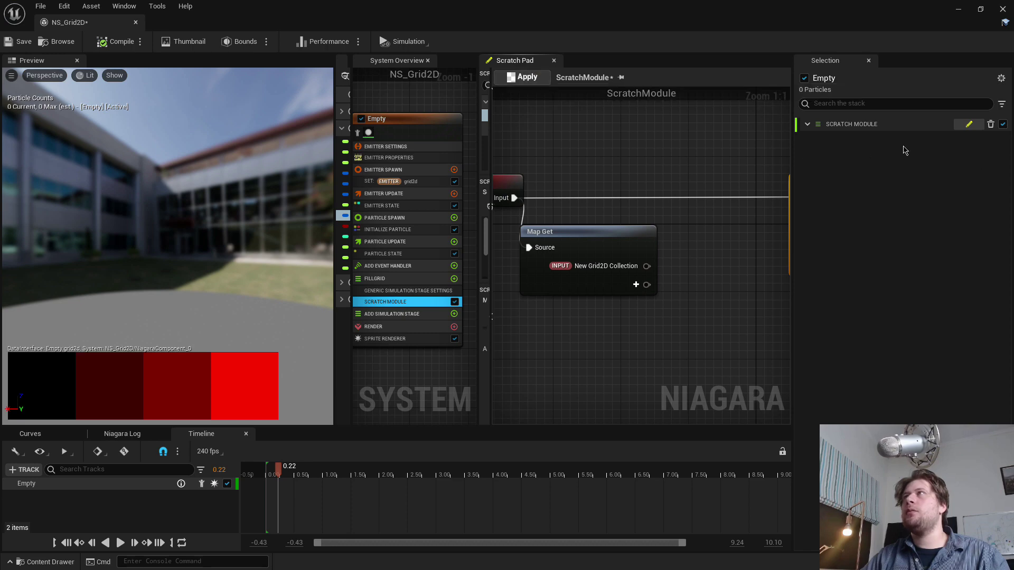
pyautogui.click(525, 78)
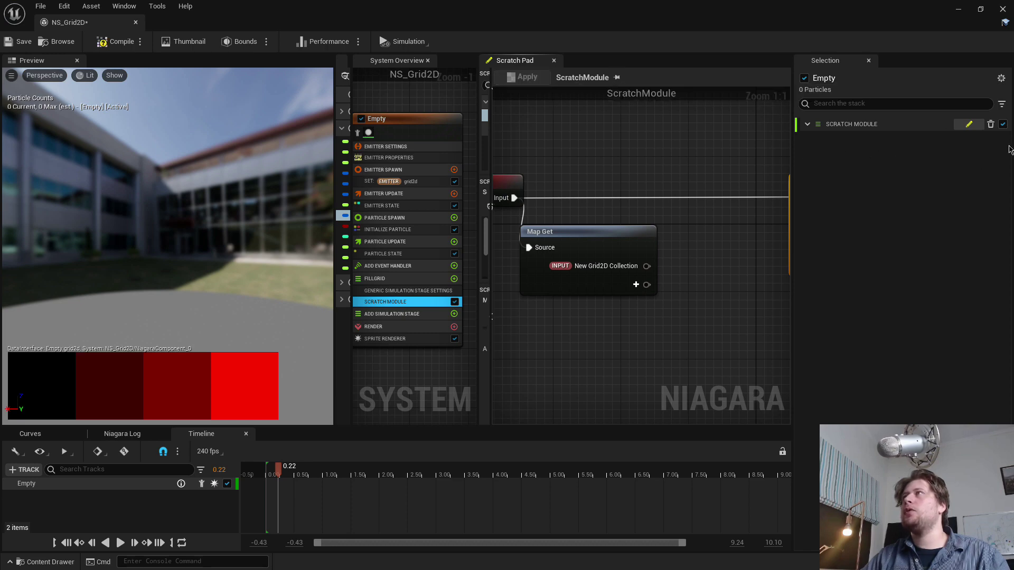
# Enlarge the scratch graph area and narrow the preview viewport to reveal the parameter list.
pyautogui.moveTo(664, 217); pyautogui.dragTo(595, 204, button='right')
pyautogui.moveTo(621, 307); pyautogui.dragTo(625, 278, button='right')
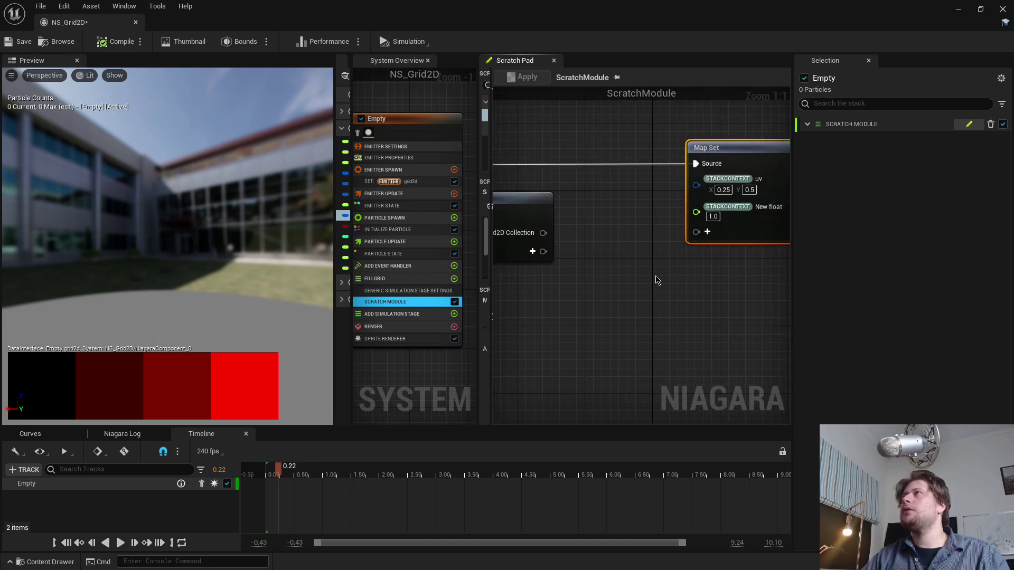
pyautogui.scroll(-1, 657, 280)
pyautogui.moveTo(560, 241); pyautogui.dragTo(611, 232, button='right')
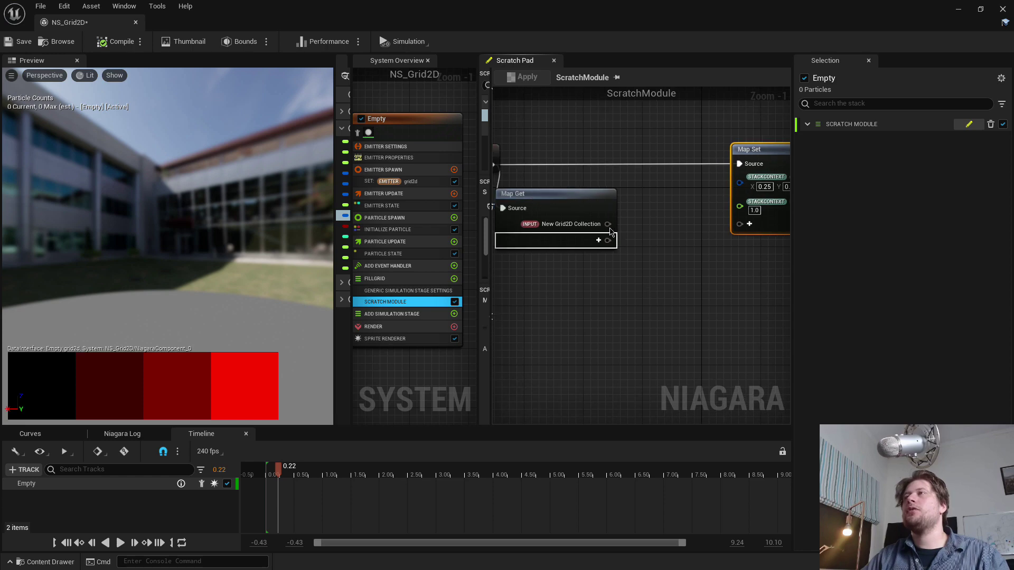
pyautogui.moveTo(477, 257); pyautogui.dragTo(456, 257)
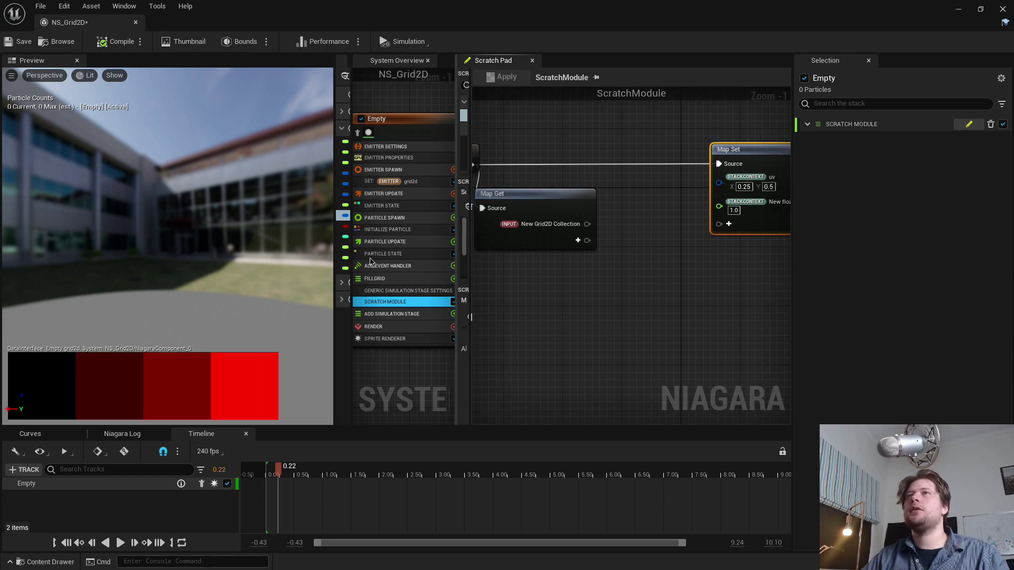
pyautogui.moveTo(334, 258); pyautogui.dragTo(255, 259)
# Add an Execution Index to Unit node fed by the Map Get node's New Grid2D Collection output.
pyautogui.moveTo(631, 267); pyautogui.dragTo(573, 293, button='right')
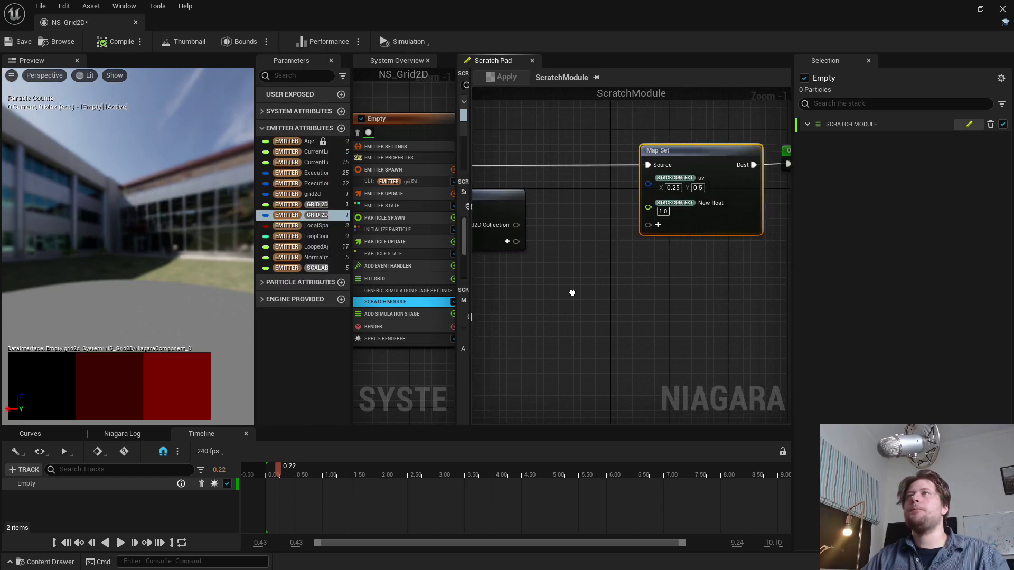
pyautogui.moveTo(517, 225); pyautogui.dragTo(579, 320)
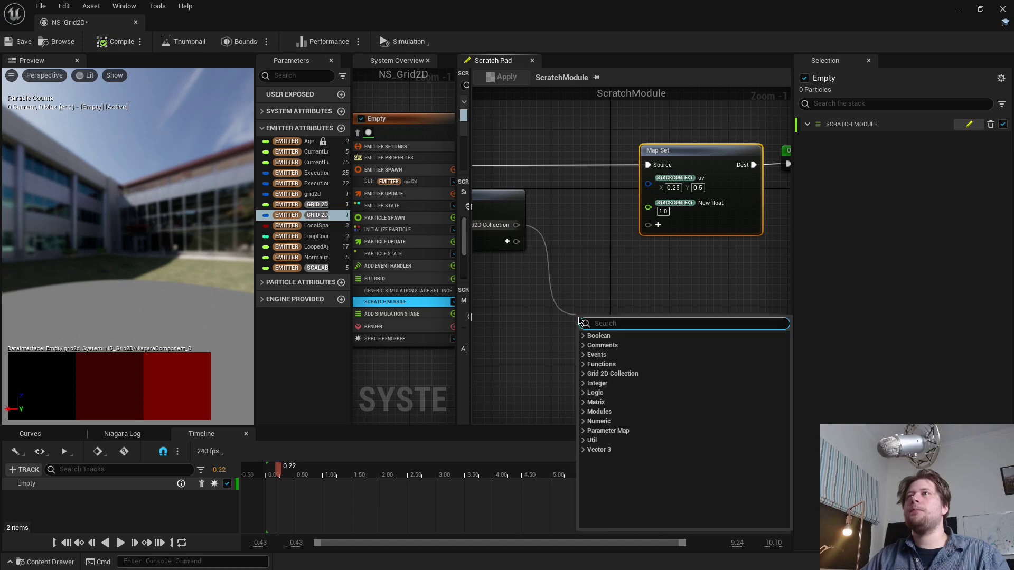
pyautogui.write('uni')
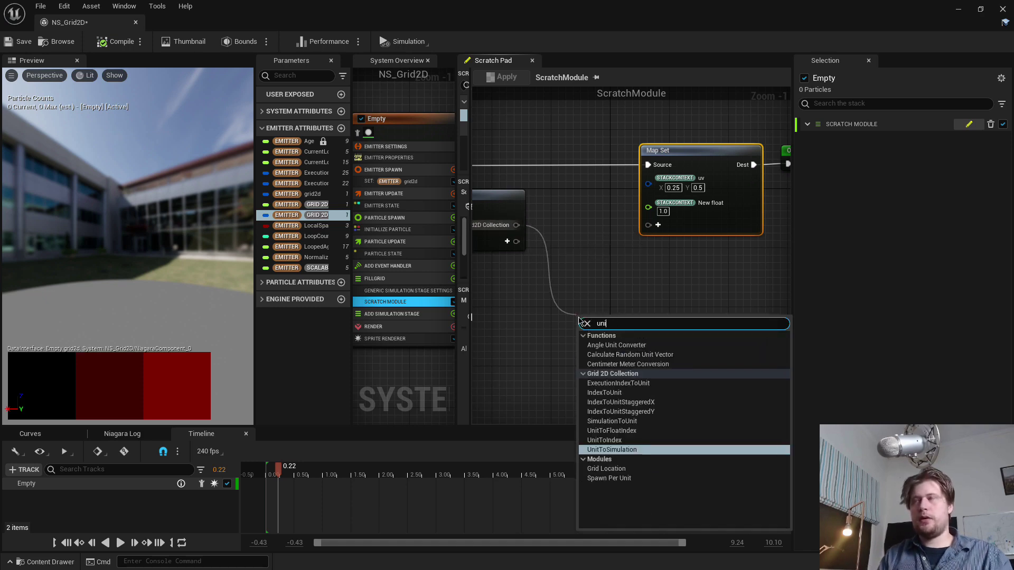
pyautogui.write('t')
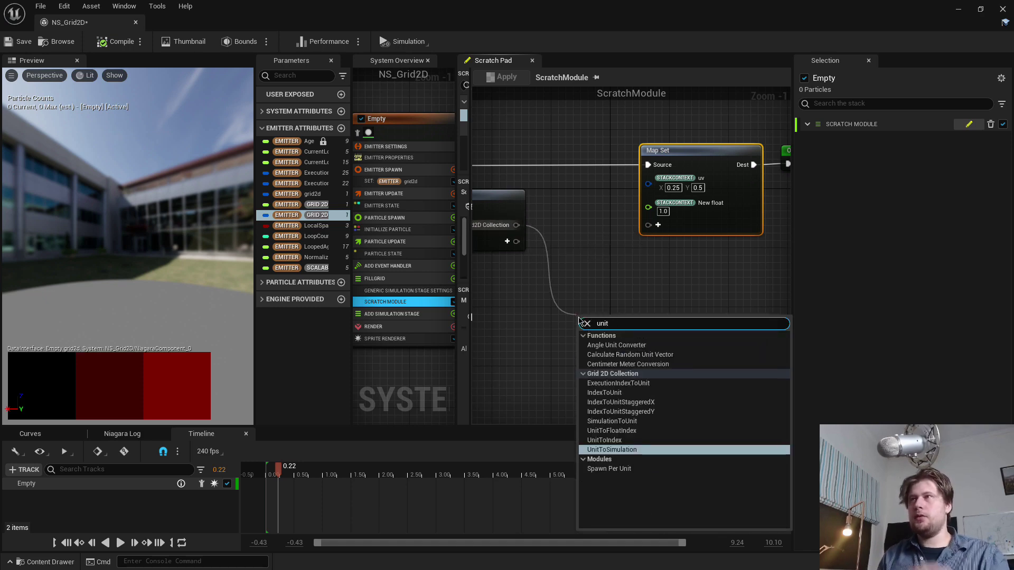
pyautogui.click(618, 387)
pyautogui.moveTo(616, 289); pyautogui.dragTo(711, 268, button='right')
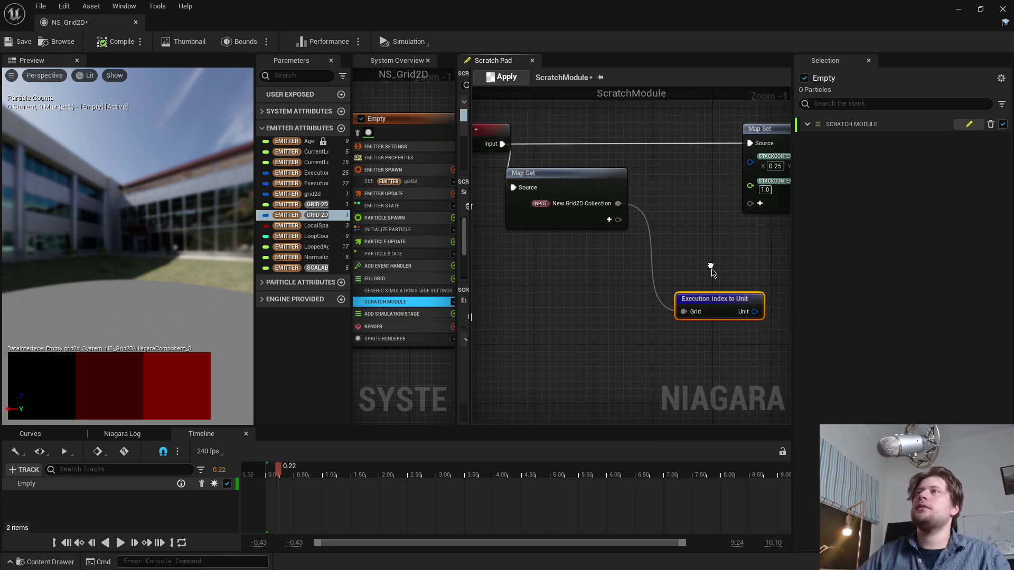
# Shift the Map Get node slightly and place the Execution Index to Unit node just below it.
pyautogui.moveTo(607, 177); pyautogui.dragTo(577, 191)
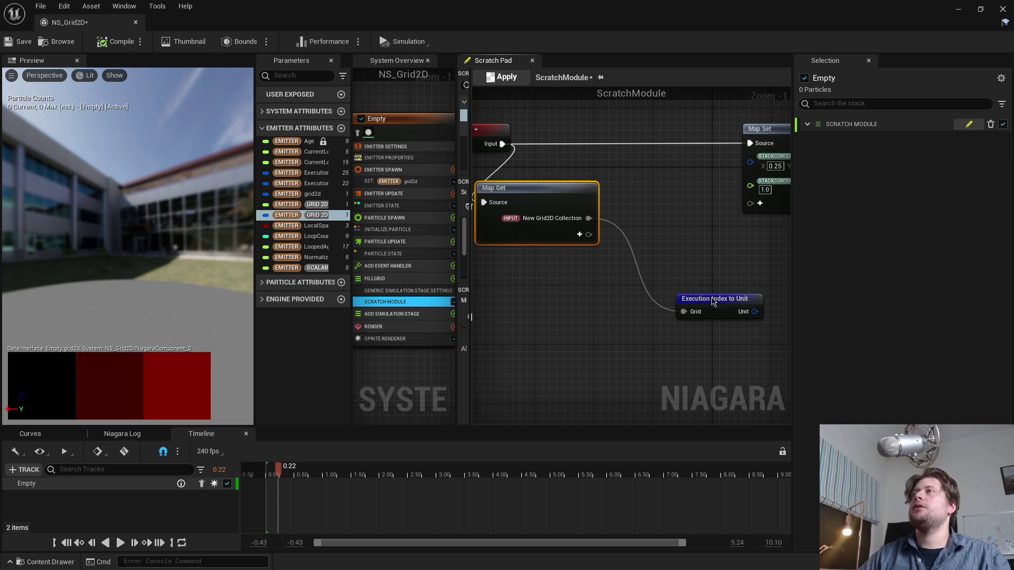
pyautogui.moveTo(708, 291); pyautogui.dragTo(597, 268)
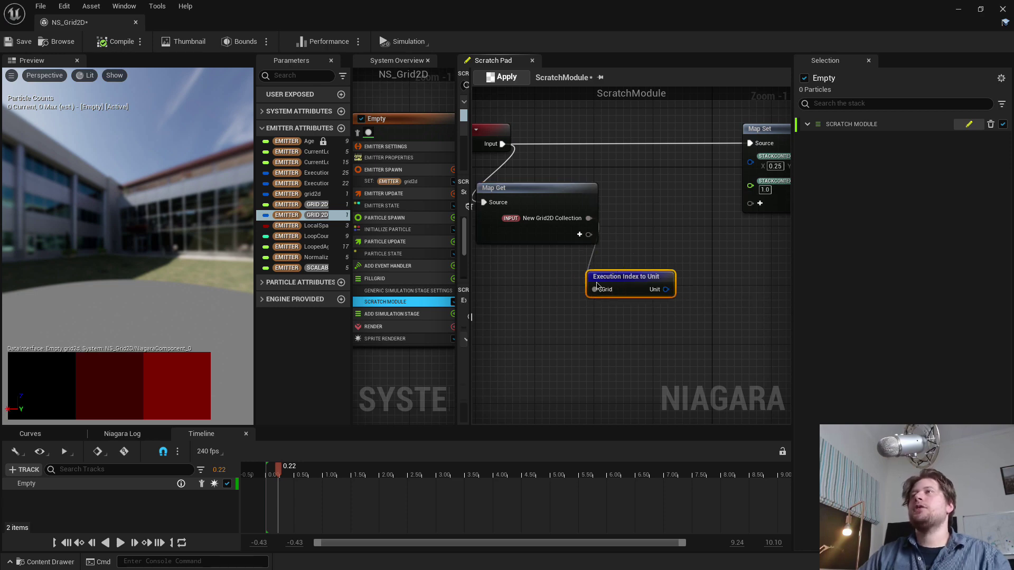
pyautogui.moveTo(597, 277); pyautogui.dragTo(596, 284)
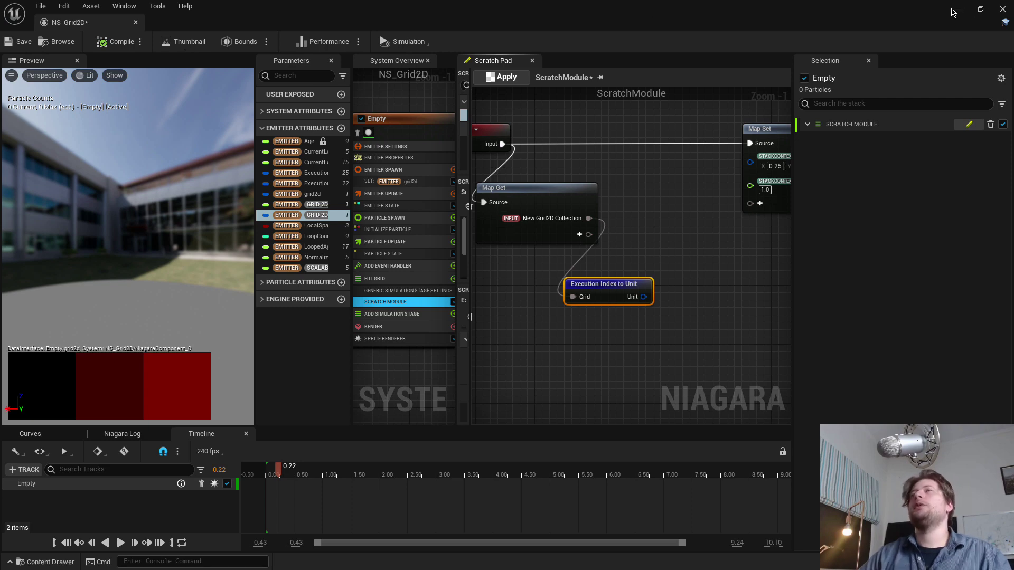
# Connect the Unit output of Execution Index to Unit to the Map Set node's uv, and apply the scratch module.
pyautogui.moveTo(650, 262); pyautogui.dragTo(593, 273, button='right')
pyautogui.moveTo(586, 309); pyautogui.dragTo(693, 169)
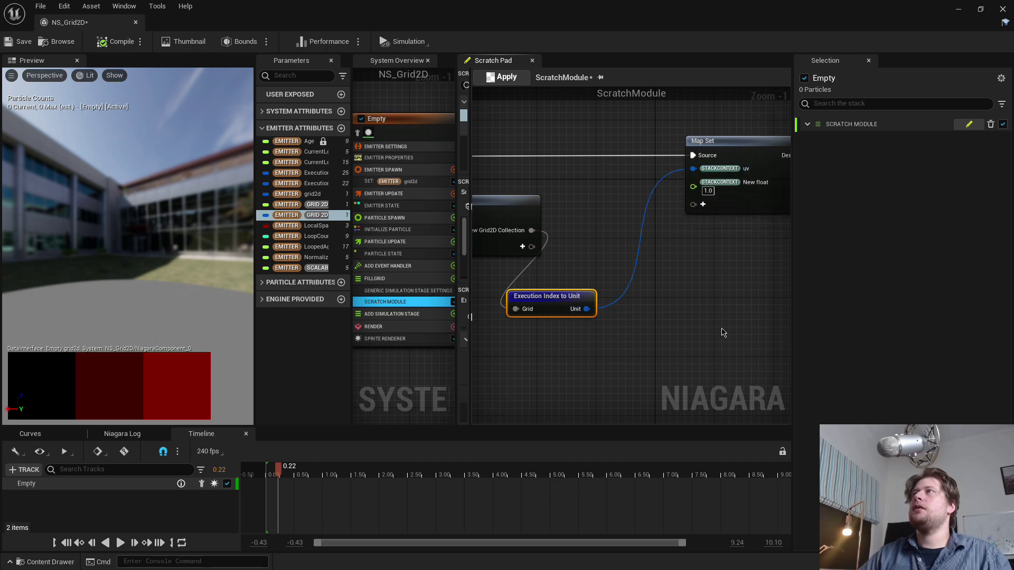
pyautogui.click(504, 77)
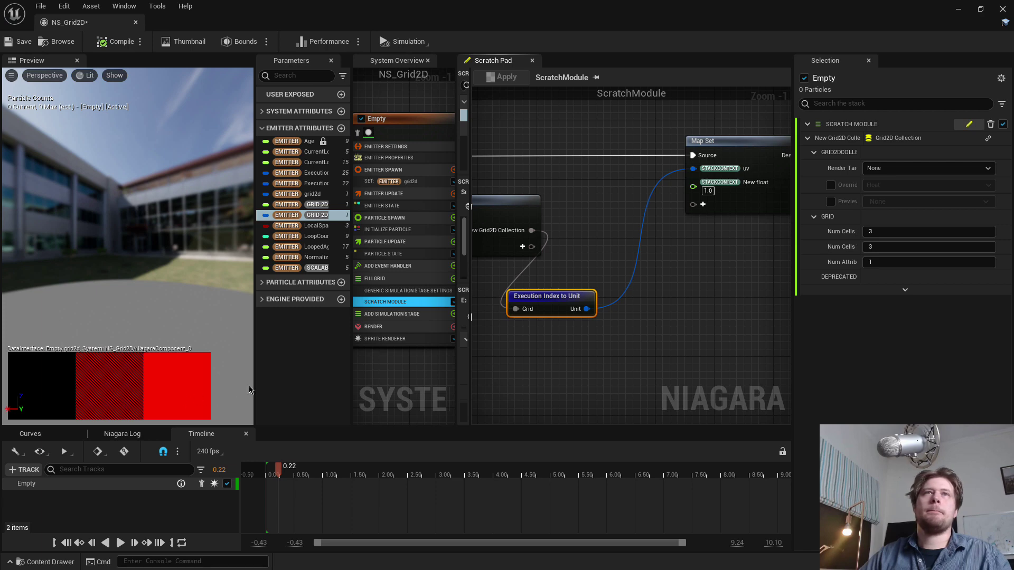
# Widen the preview viewport and remove the New float parameter from the Map Set node.
pyautogui.moveTo(256, 372); pyautogui.dragTo(313, 367)
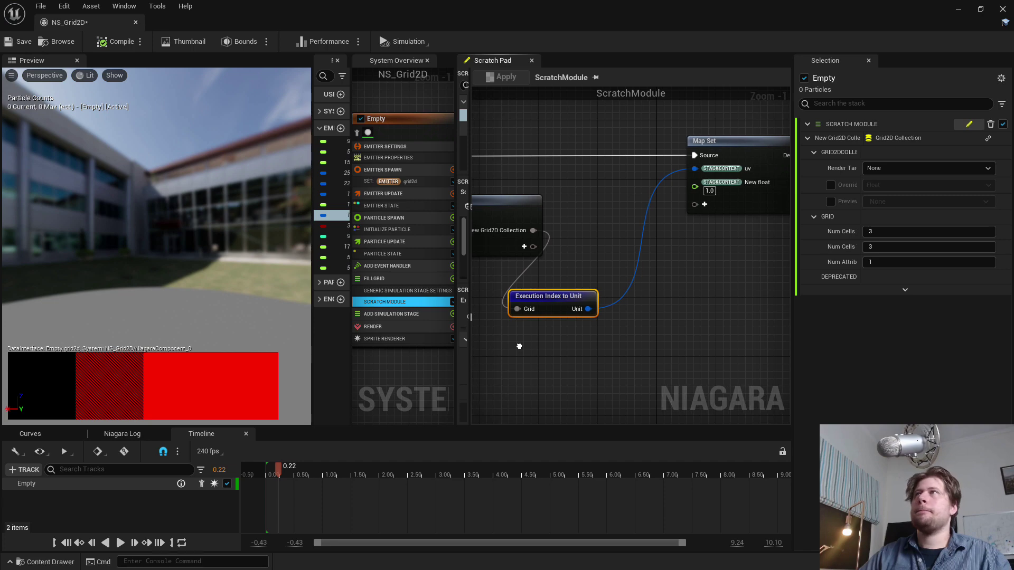
pyautogui.moveTo(518, 345); pyautogui.dragTo(511, 348, button='right')
pyautogui.rightClick(743, 187)
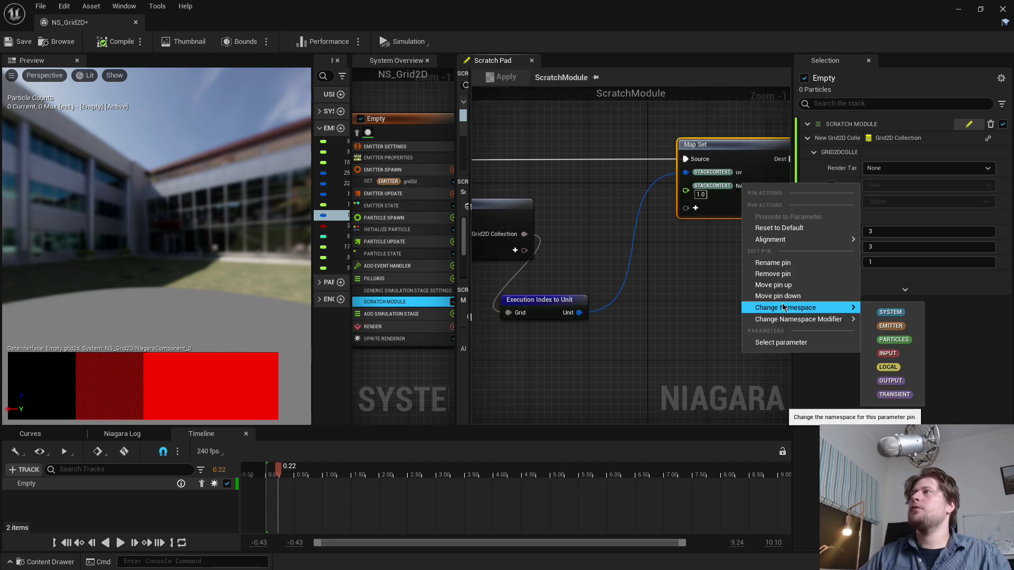
pyautogui.click(774, 274)
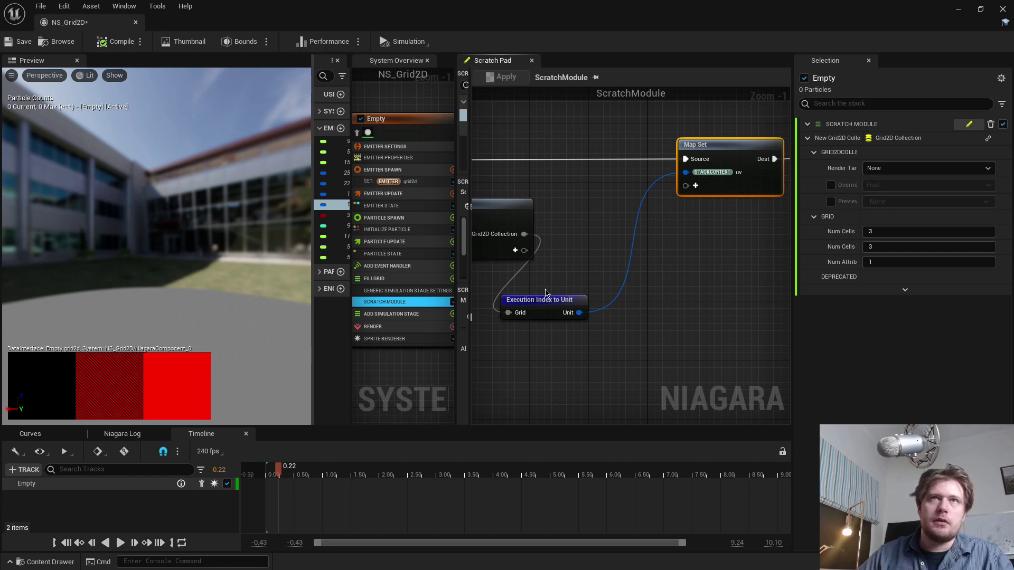
# Disconnect the Execution Index to Unit output from the Map Set node's uv, and apply the scratch module.
pyautogui.moveTo(559, 283); pyautogui.dragTo(551, 281, button='right')
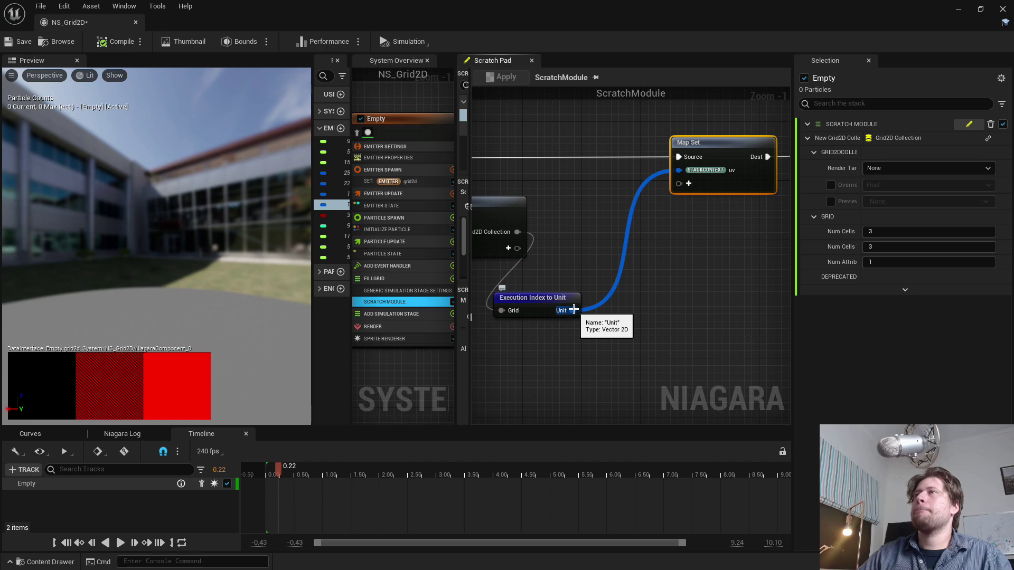
pyautogui.moveTo(564, 253); pyautogui.dragTo(654, 245, button='right')
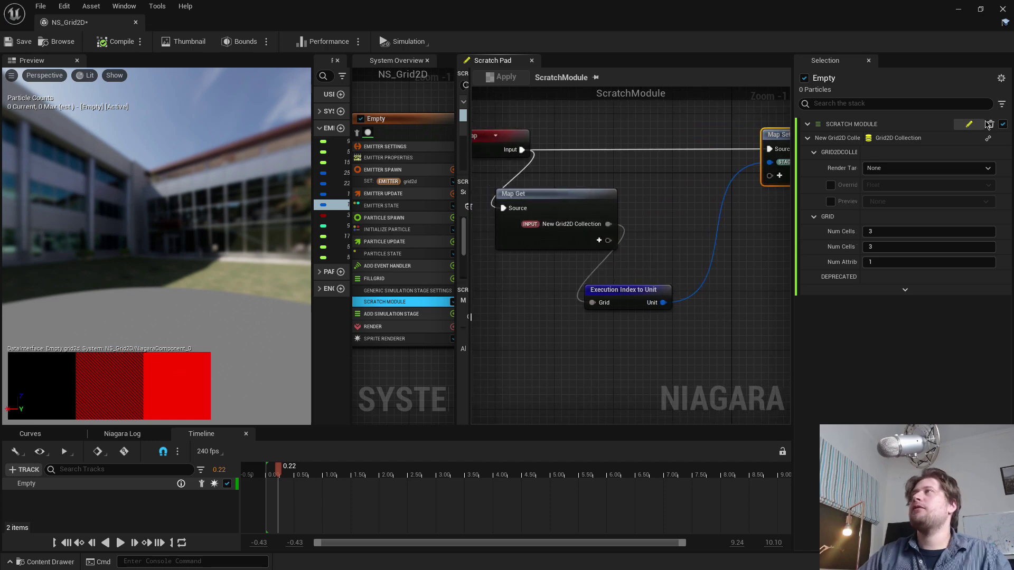
pyautogui.click(586, 196)
pyautogui.moveTo(687, 192); pyautogui.dragTo(671, 194, button='right')
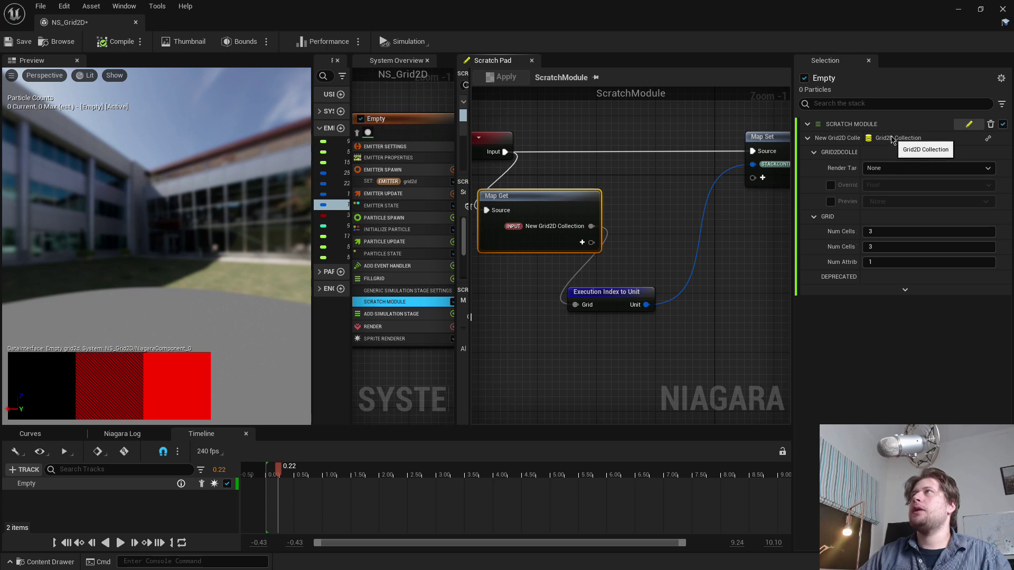
pyautogui.keyDown('alt'); pyautogui.click(646, 304); pyautogui.keyUp('alt')
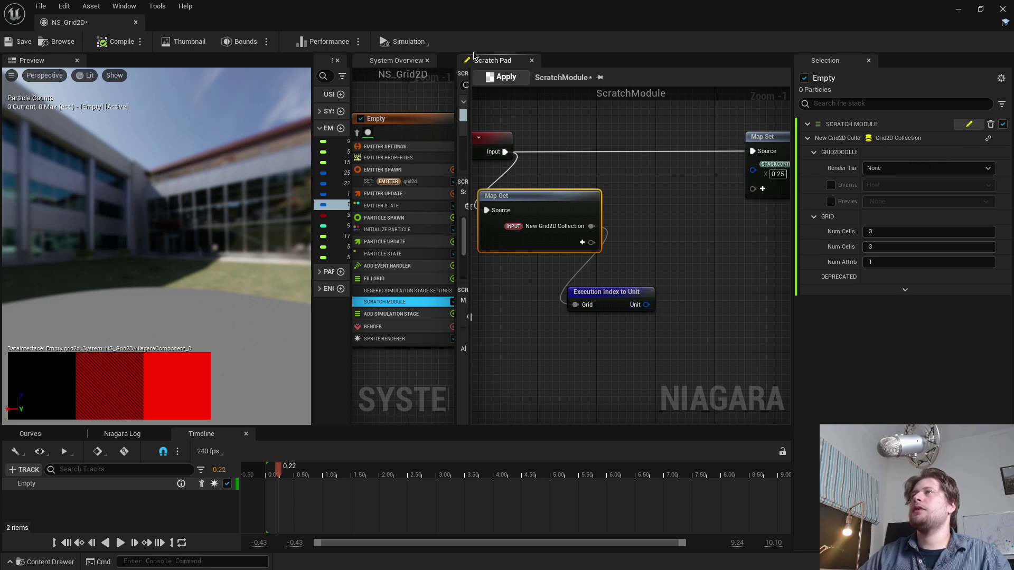
pyautogui.click(501, 77)
# Delete the scratch module from the fillGrid simulation stage.
pyautogui.click(974, 198)
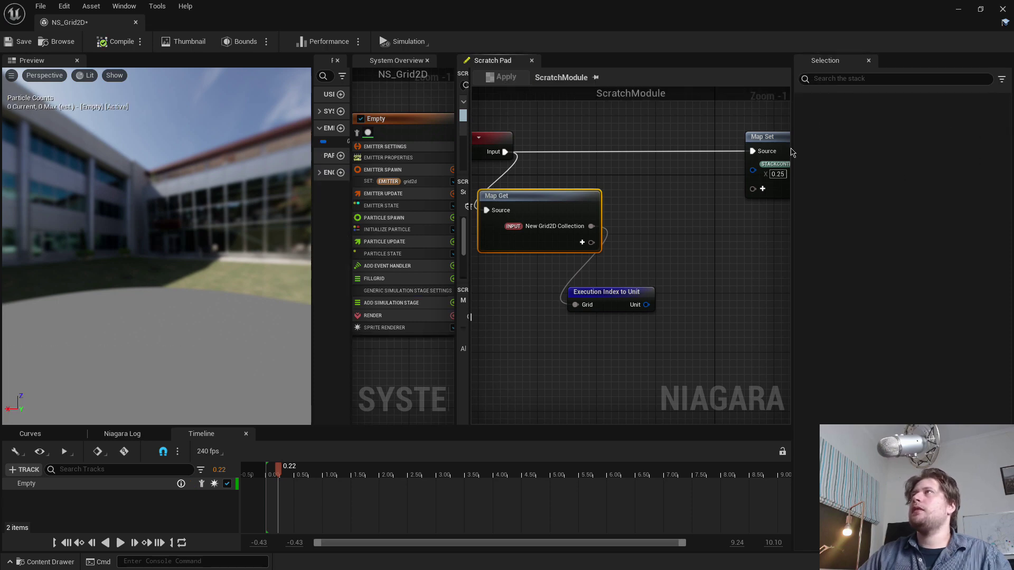
# Reconnect the Execution Index to Unit output to the Map Set node's uv and apply the script.
pyautogui.moveTo(661, 268); pyautogui.dragTo(600, 280, button='right')
pyautogui.moveTo(593, 317); pyautogui.dragTo(701, 186)
pyautogui.moveTo(487, 342); pyautogui.dragTo(530, 336, button='right')
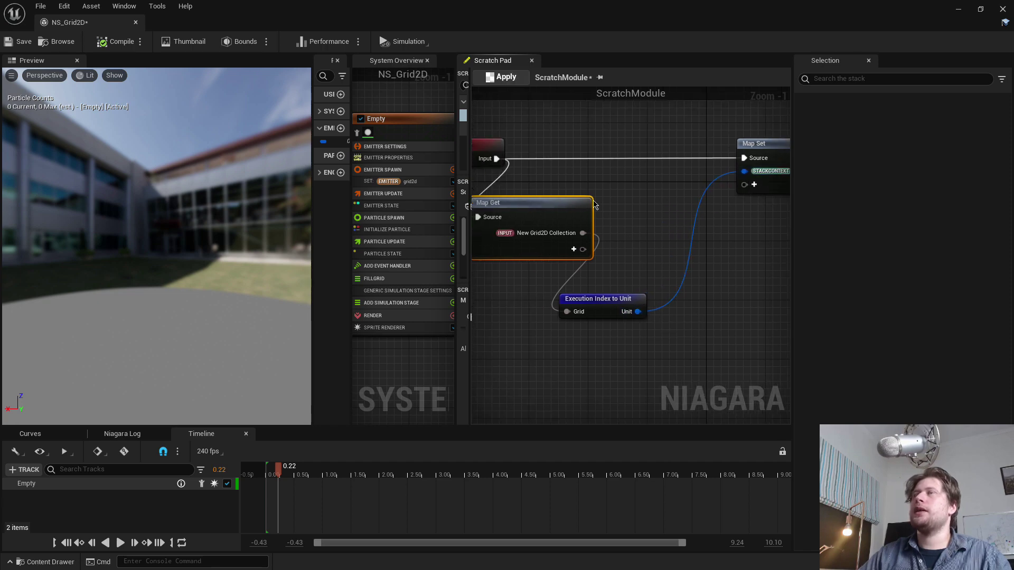
pyautogui.click(519, 81)
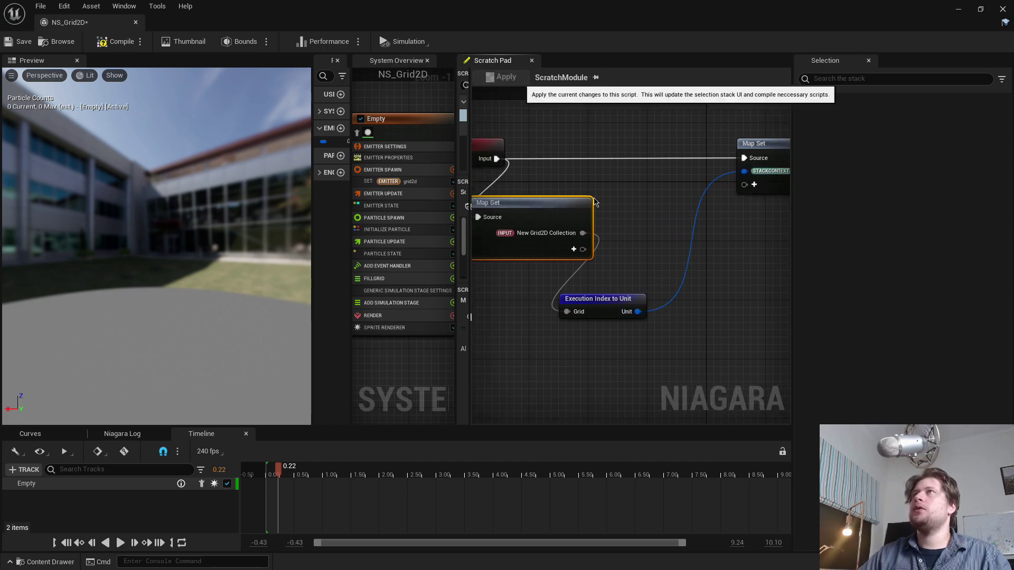
# Disconnect the Execution Index to Unit node from the Map Set and Map Get nodes in ScratchModule, and apply the script.
pyautogui.moveTo(654, 284); pyautogui.dragTo(679, 287, button='right')
pyautogui.click(667, 267)
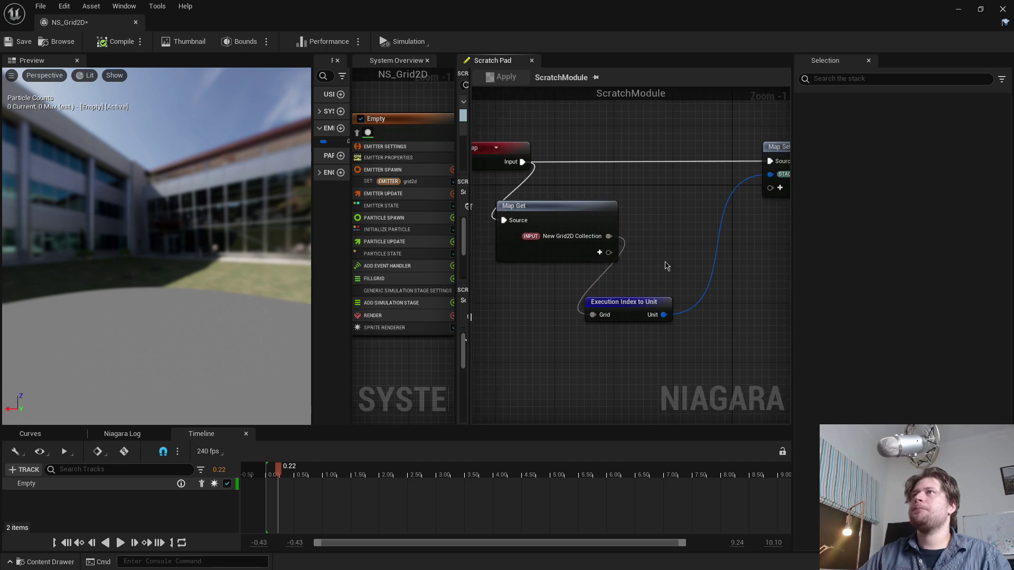
pyautogui.click(393, 290)
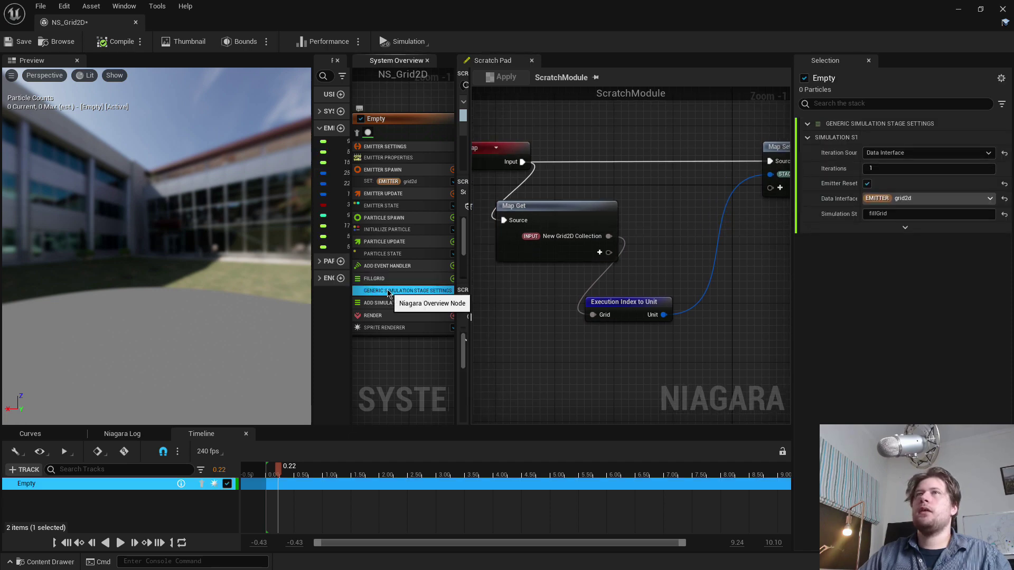
pyautogui.keyDown('alt'); pyautogui.click(663, 315); pyautogui.keyUp('alt')
pyautogui.click(505, 78)
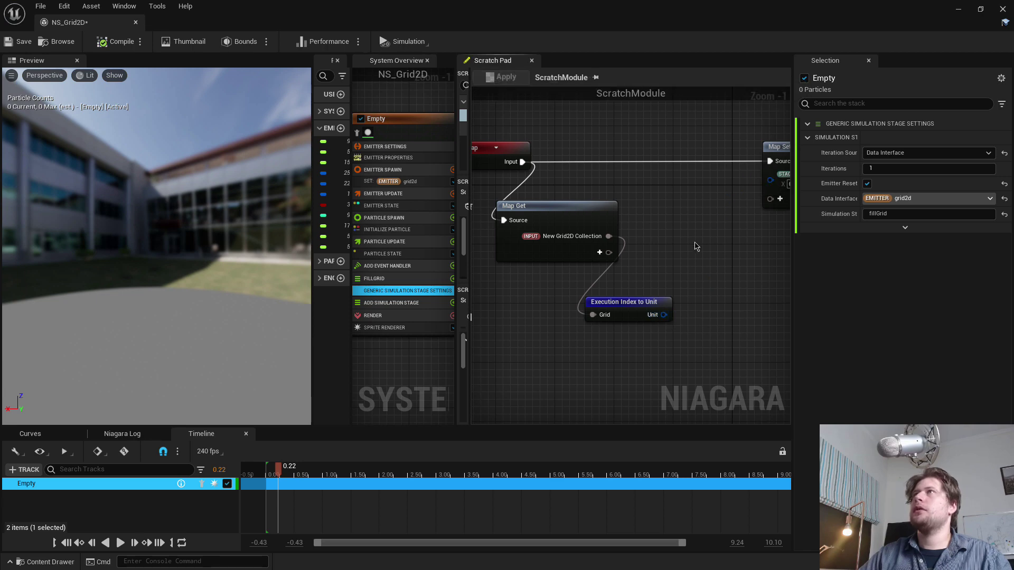
pyautogui.keyDown('alt'); pyautogui.click(608, 236); pyautogui.keyUp('alt')
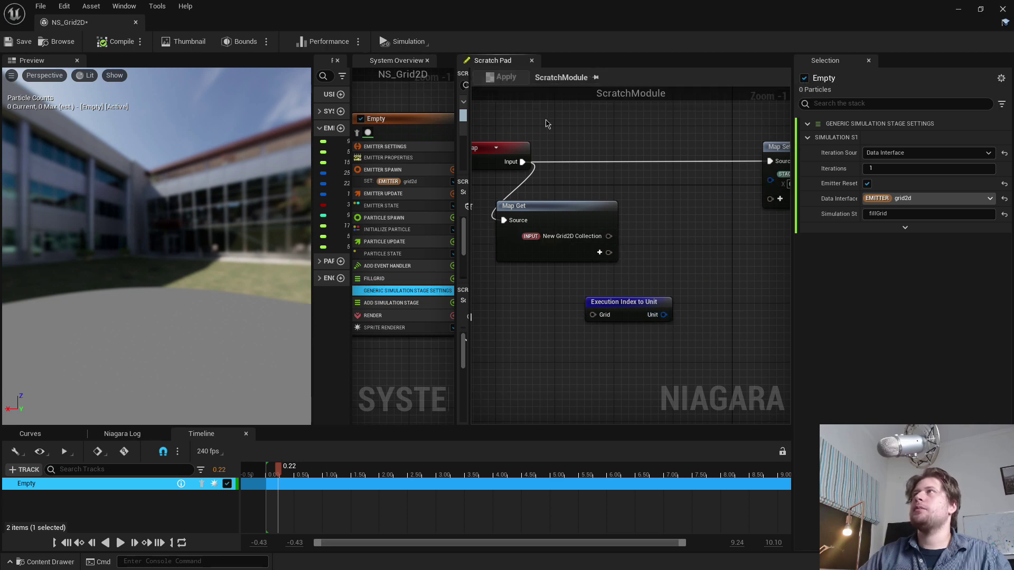
pyautogui.moveTo(595, 275); pyautogui.dragTo(601, 263, button='right')
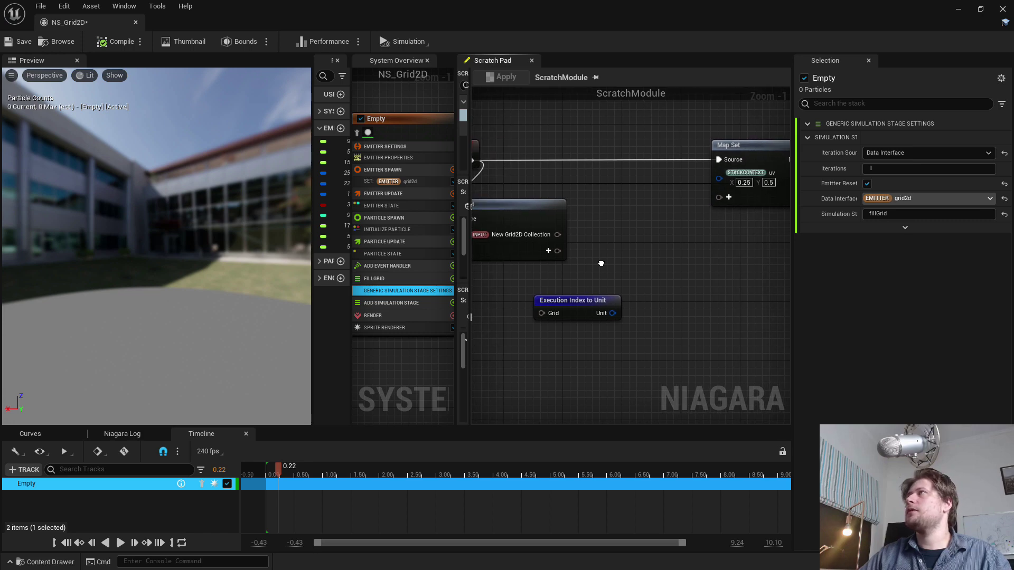
# Check the fillGrid stage settings, then close the Scratch Pad and make more room for the System Overview.
pyautogui.click(436, 281)
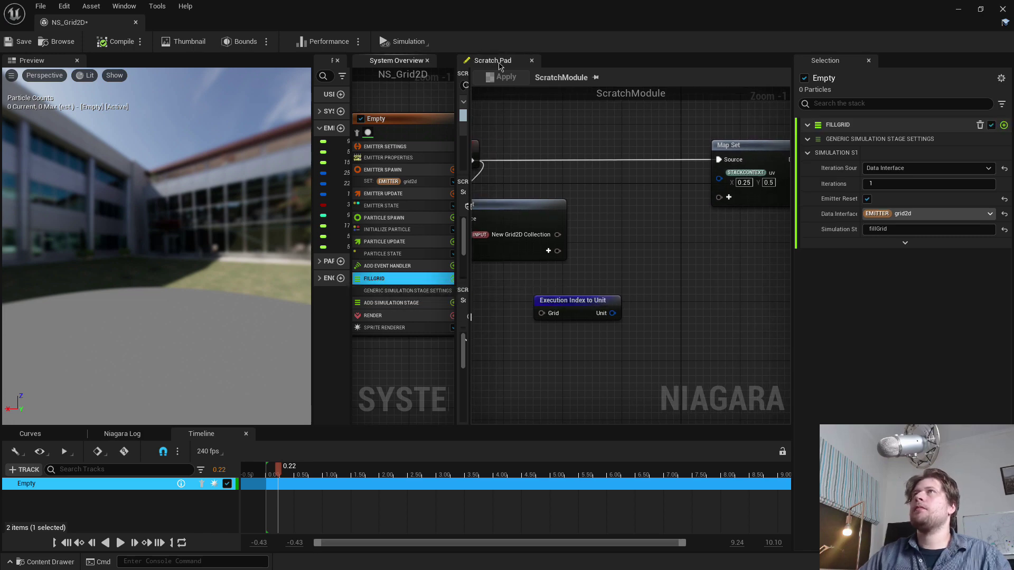
pyautogui.click(401, 290)
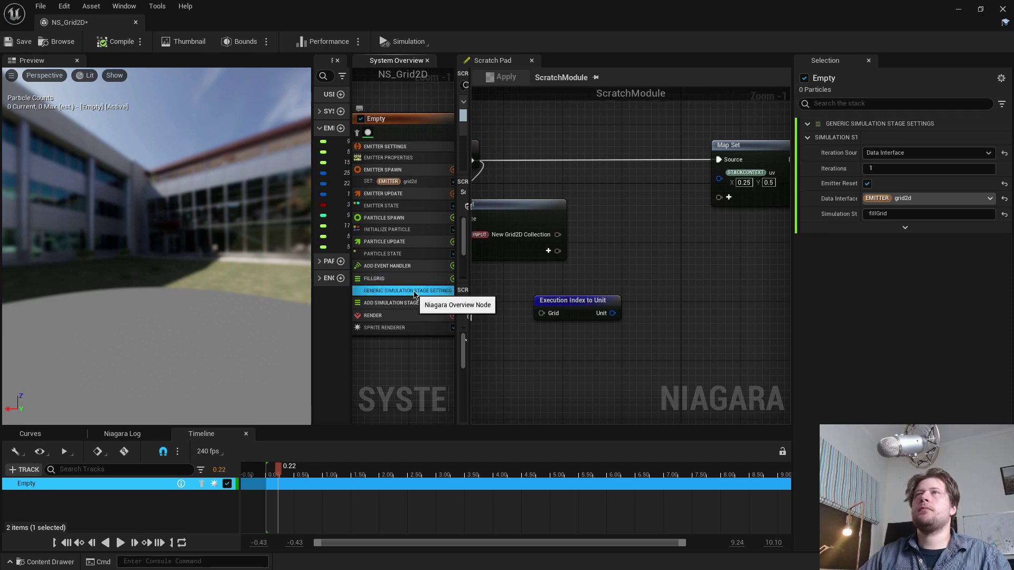
pyautogui.moveTo(458, 268); pyautogui.dragTo(485, 266)
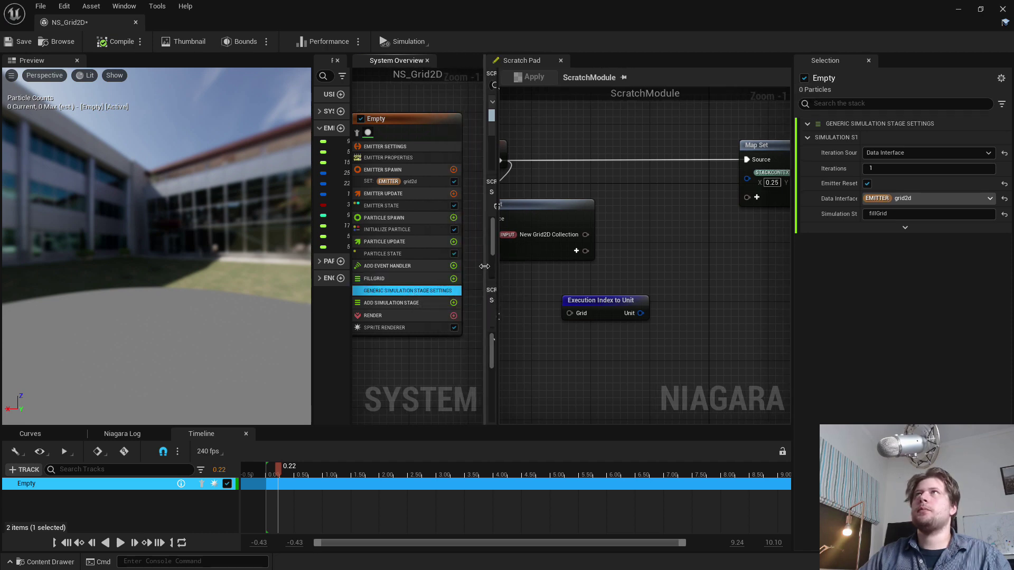
pyautogui.click(426, 304)
pyautogui.click(429, 291)
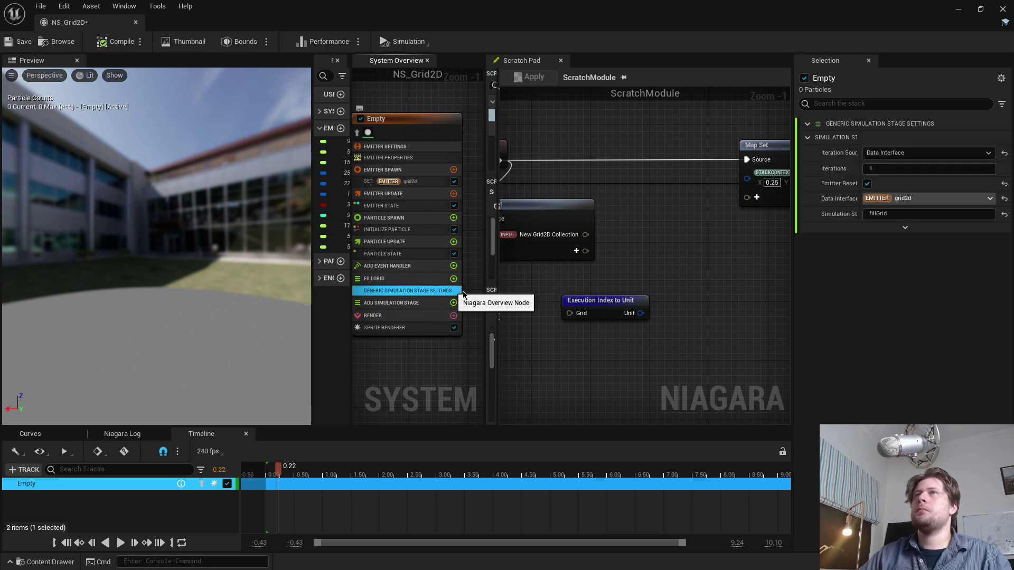
pyautogui.moveTo(467, 148); pyautogui.dragTo(477, 139, button='right')
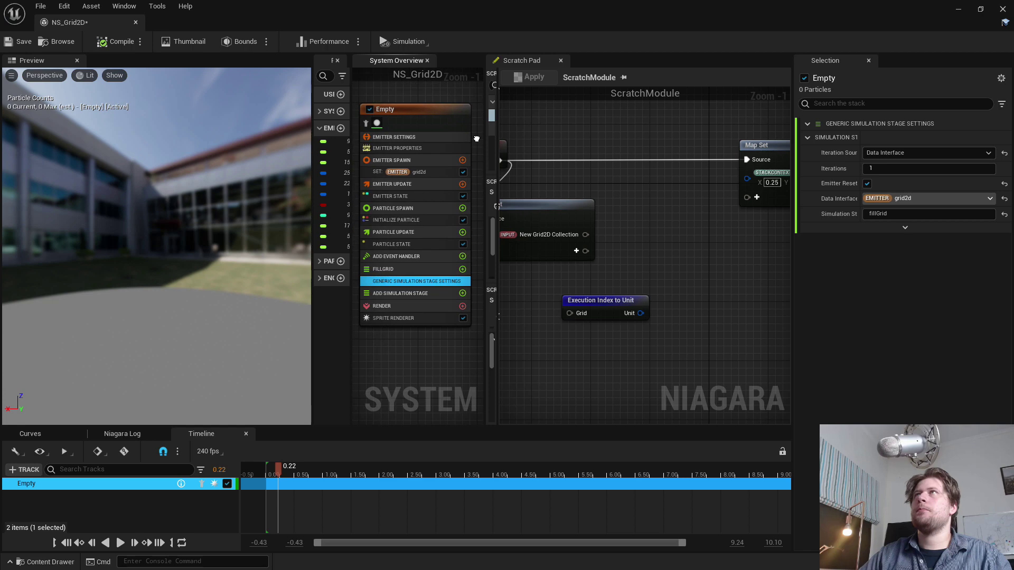
pyautogui.click(561, 60)
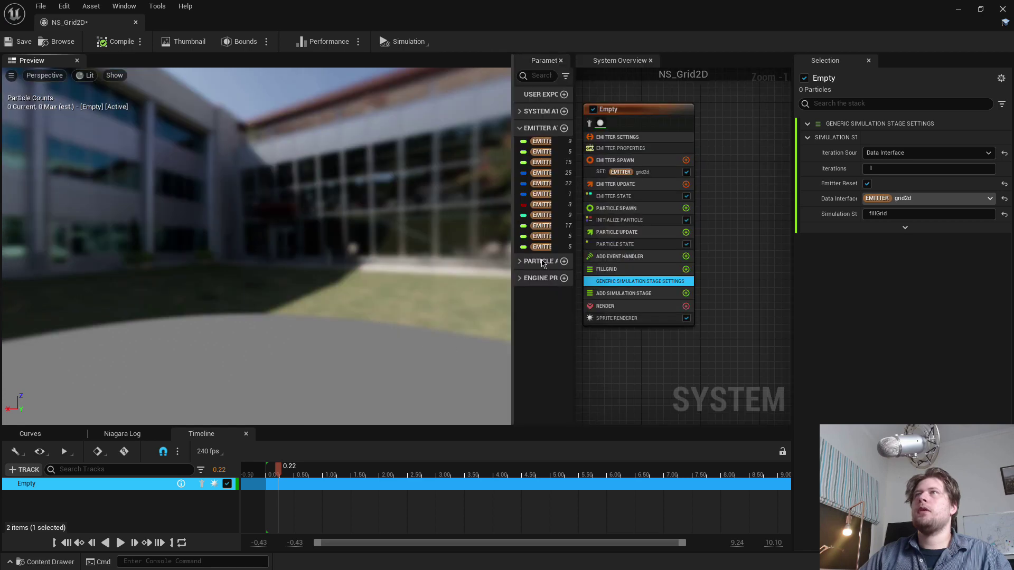
pyautogui.moveTo(512, 244); pyautogui.dragTo(299, 241)
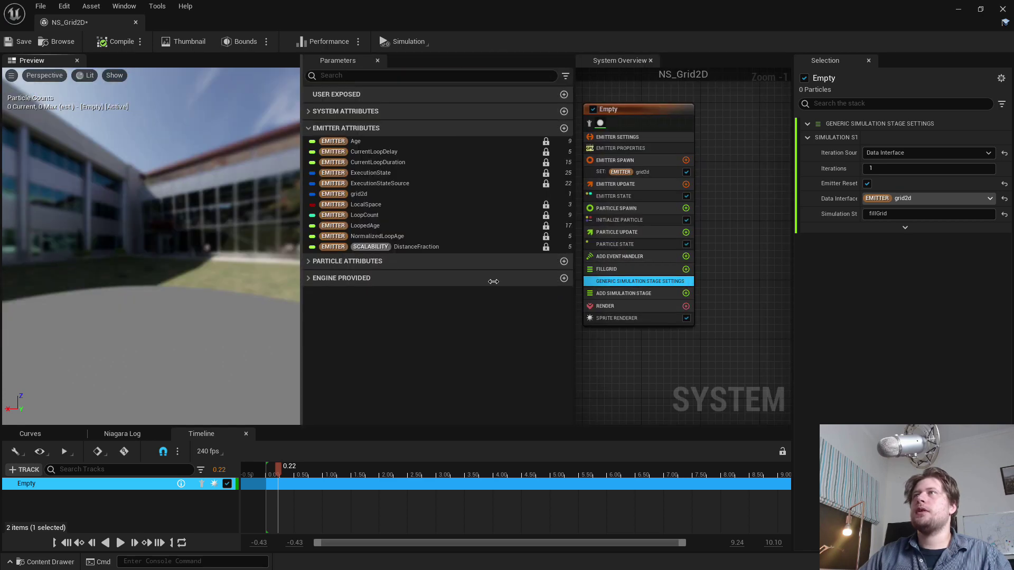
pyautogui.moveTo(574, 268); pyautogui.dragTo(348, 267)
# Add a new scratch pad module to the fillGrid simulation stage and enlarge its graph view.
pyautogui.click(459, 269)
pyautogui.write('scra')
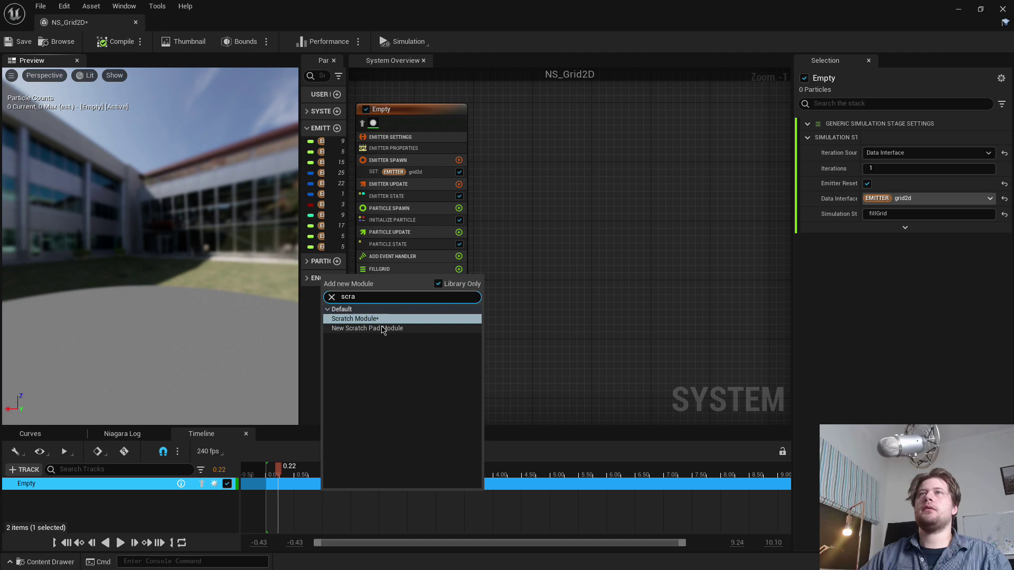
pyautogui.click(381, 328)
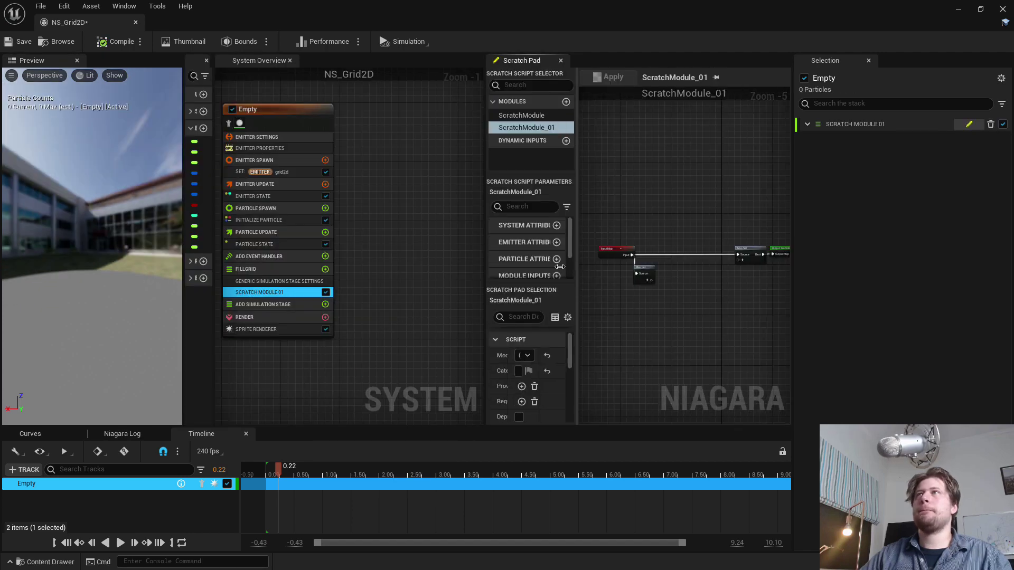
pyautogui.moveTo(577, 268); pyautogui.dragTo(376, 280)
pyautogui.scroll(4, 534, 292)
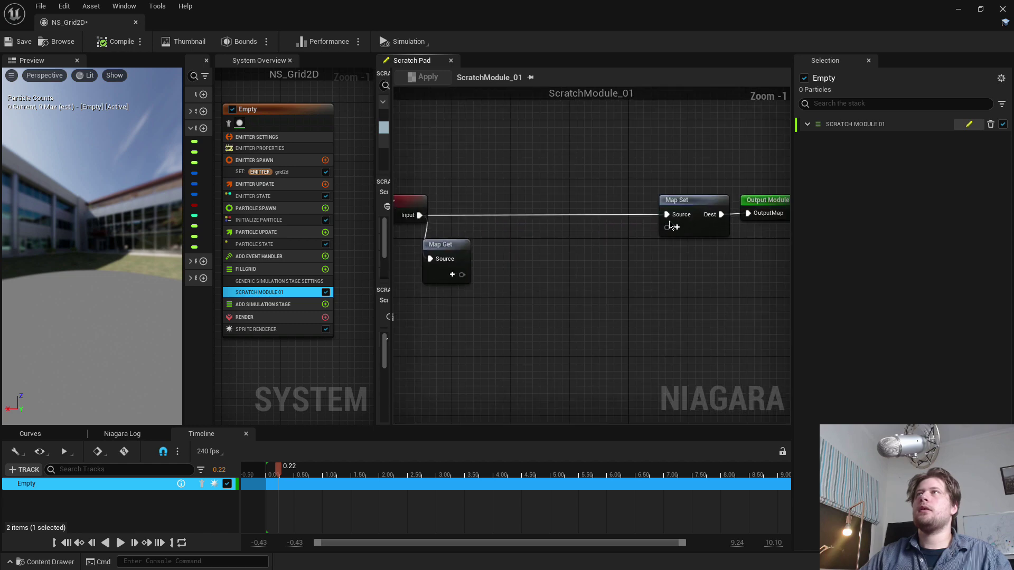
# Add a new Vector 2D parameter to the Map Set node of ScratchModule_01.
pyautogui.rightClick(678, 228)
pyautogui.click(673, 271)
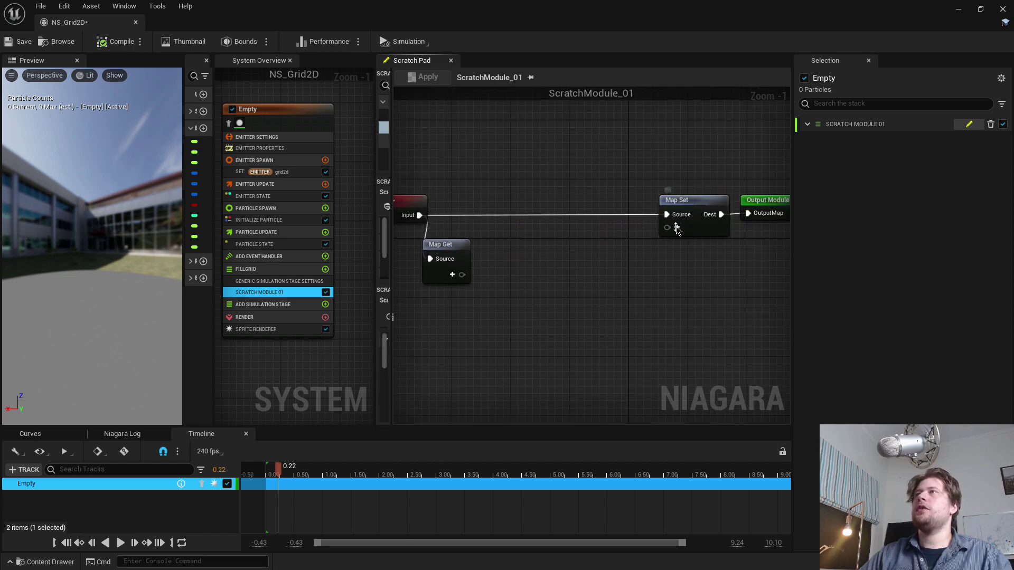
pyautogui.click(677, 228)
pyautogui.write('vec')
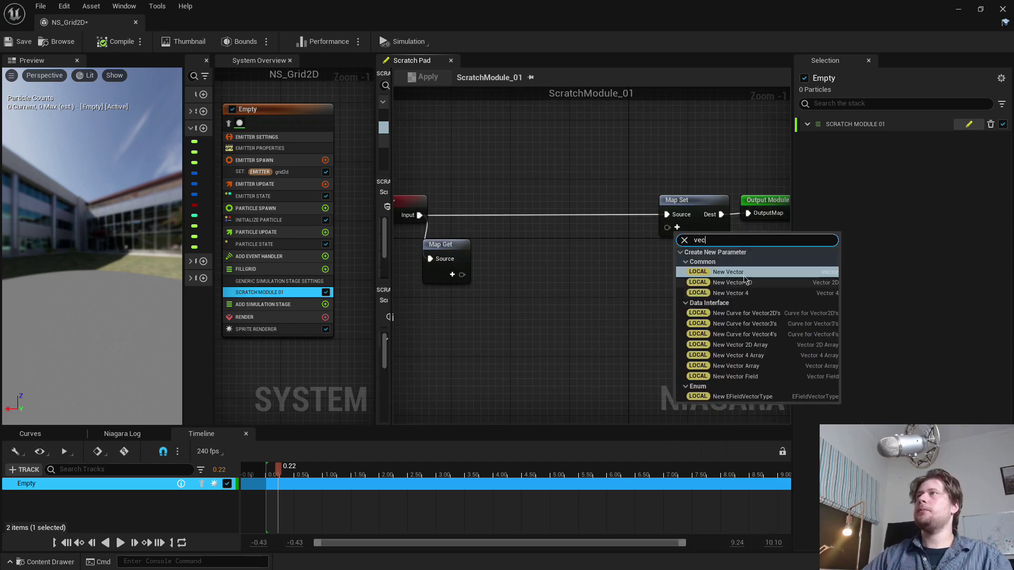
pyautogui.click(734, 281)
# Change the Map Set vector's namespace to StackContext, rename it uv, and apply the script.
pyautogui.rightClick(705, 236)
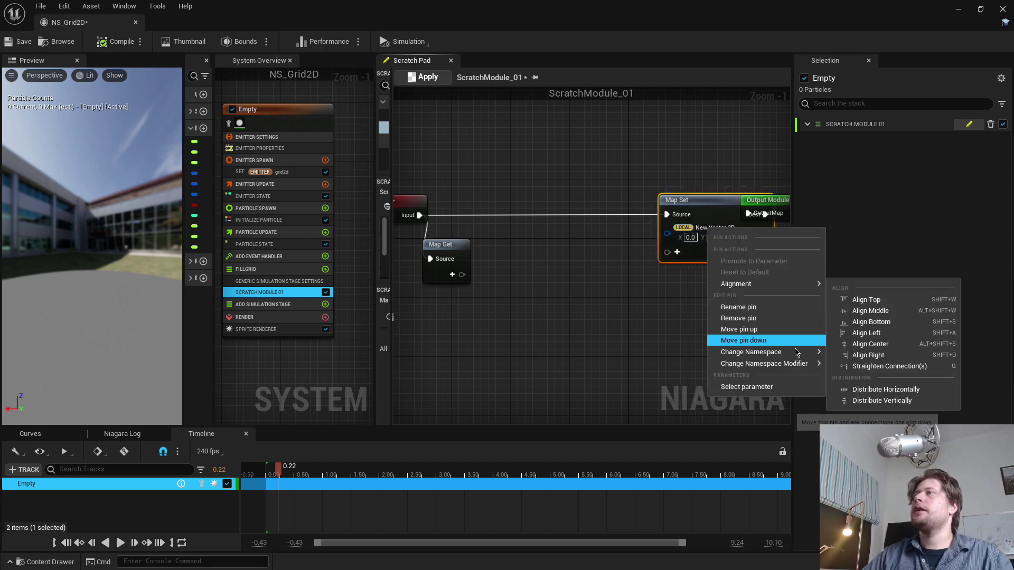
pyautogui.moveTo(766, 352)
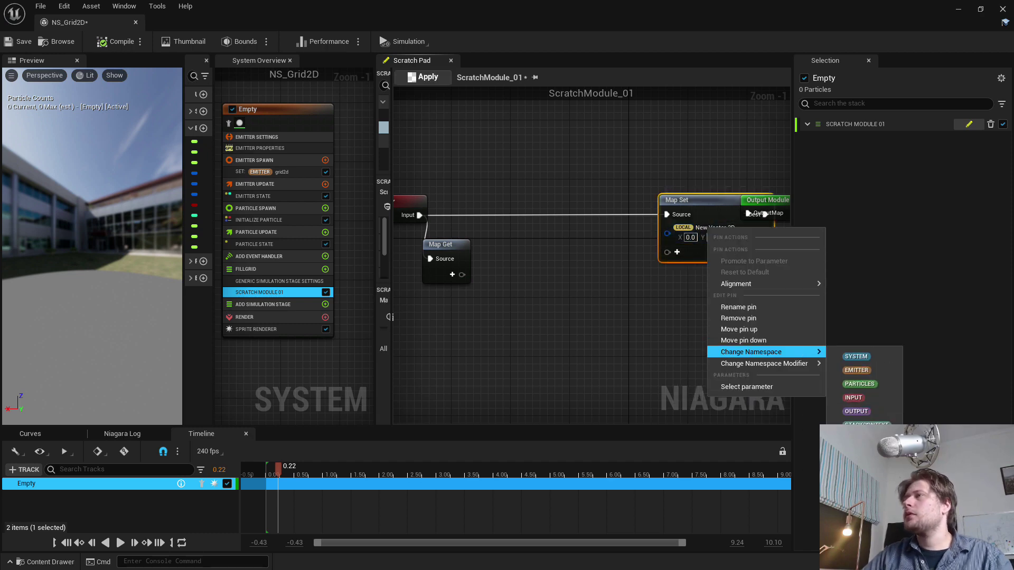
pyautogui.click(866, 414)
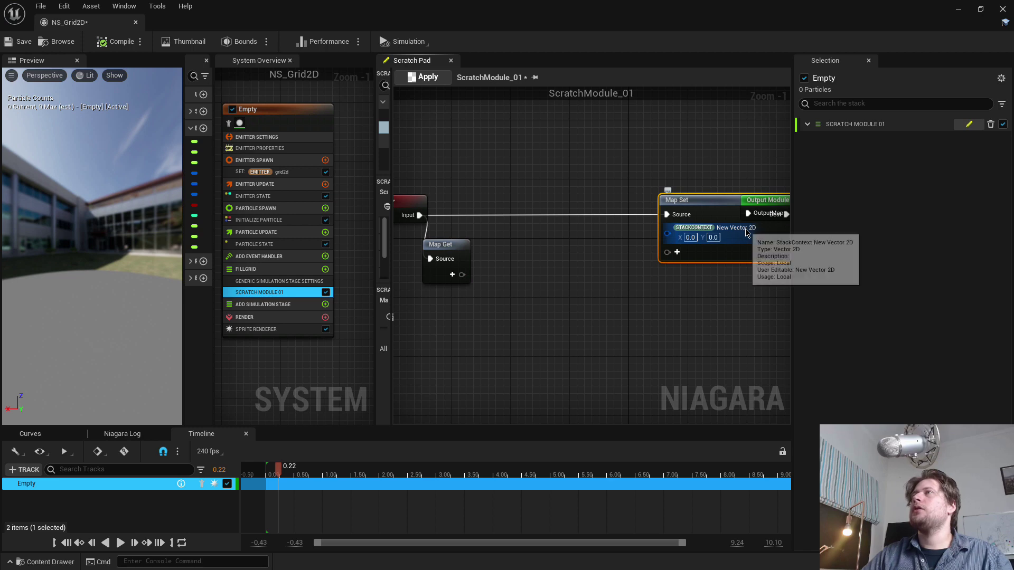
pyautogui.doubleClick(745, 232)
pyautogui.write('uv')
pyautogui.press('Return')
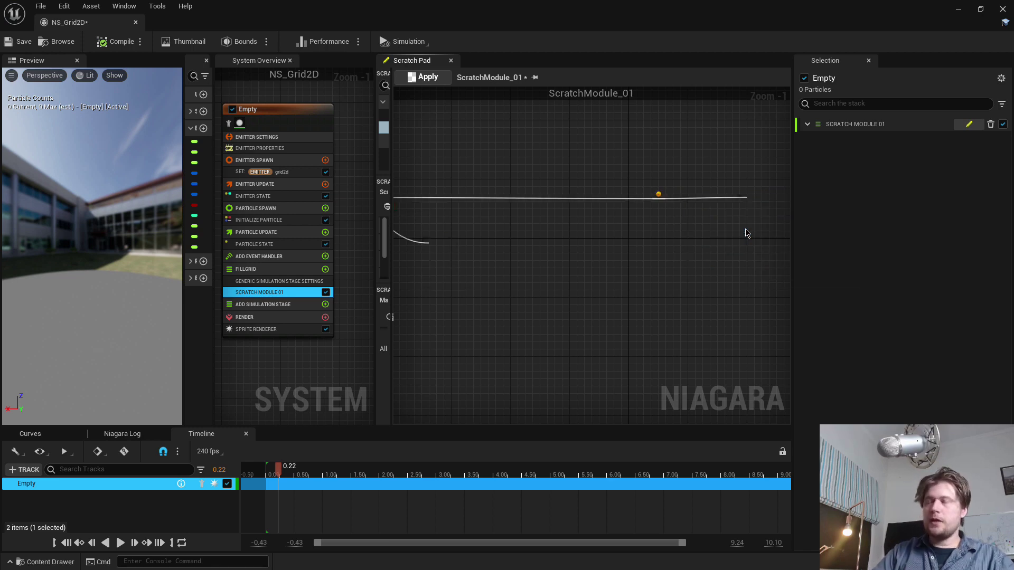
pyautogui.click(425, 77)
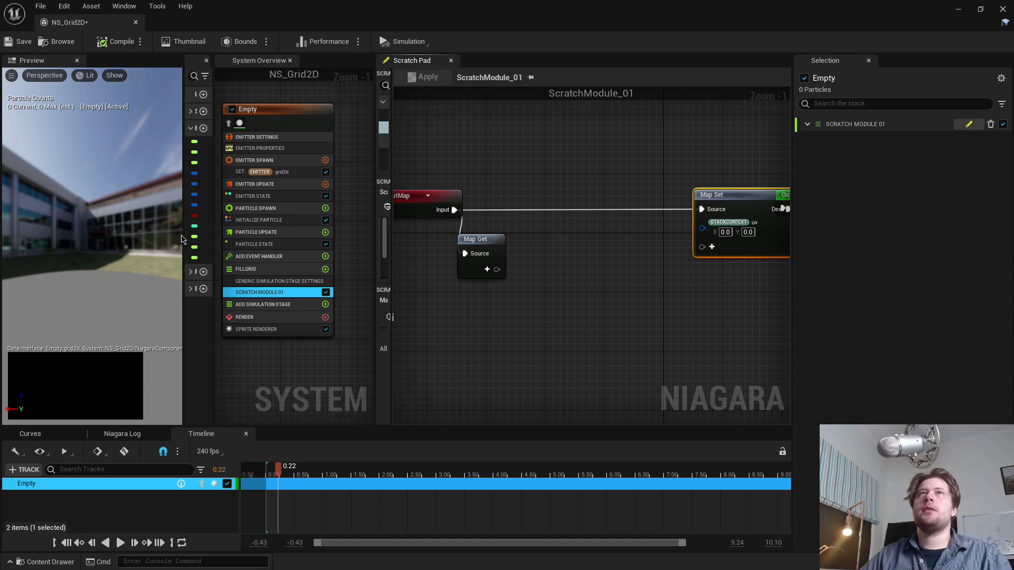
pyautogui.moveTo(195, 235); pyautogui.dragTo(151, 235)
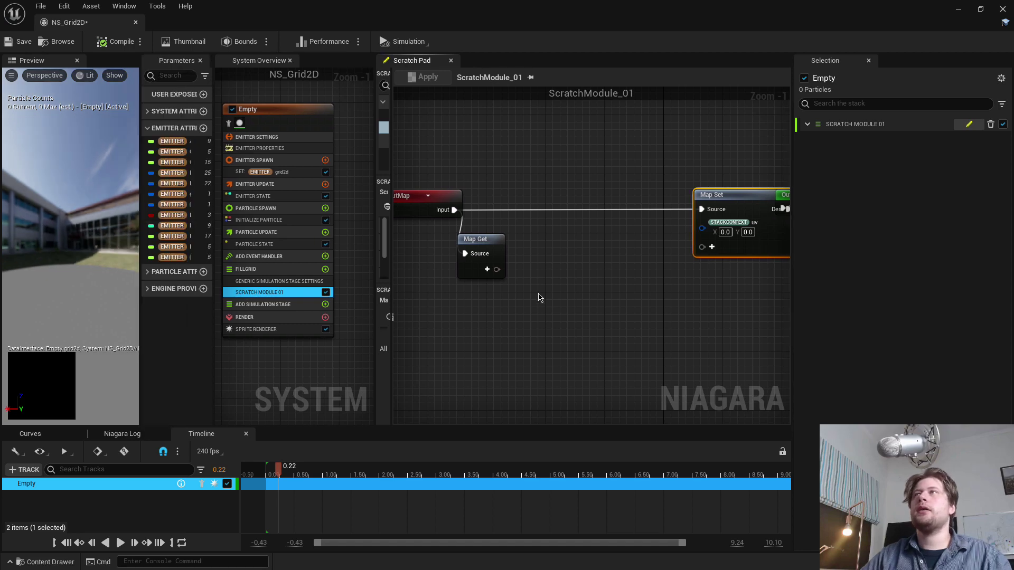
# Add a New Grid2D Collection input to the Map Get node and apply the script.
pyautogui.click(487, 269)
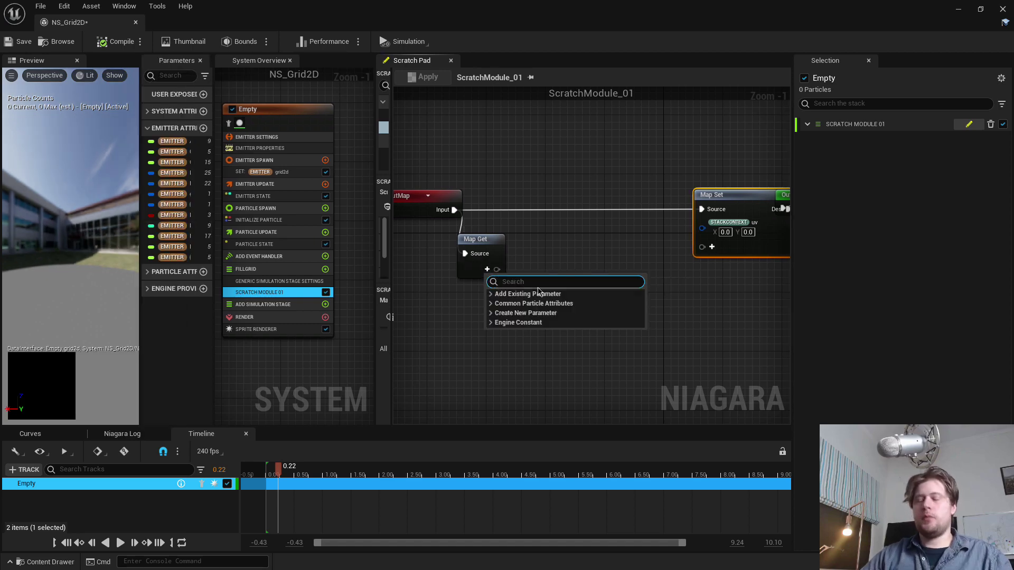
pyautogui.write('grid')
pyautogui.press('Return')
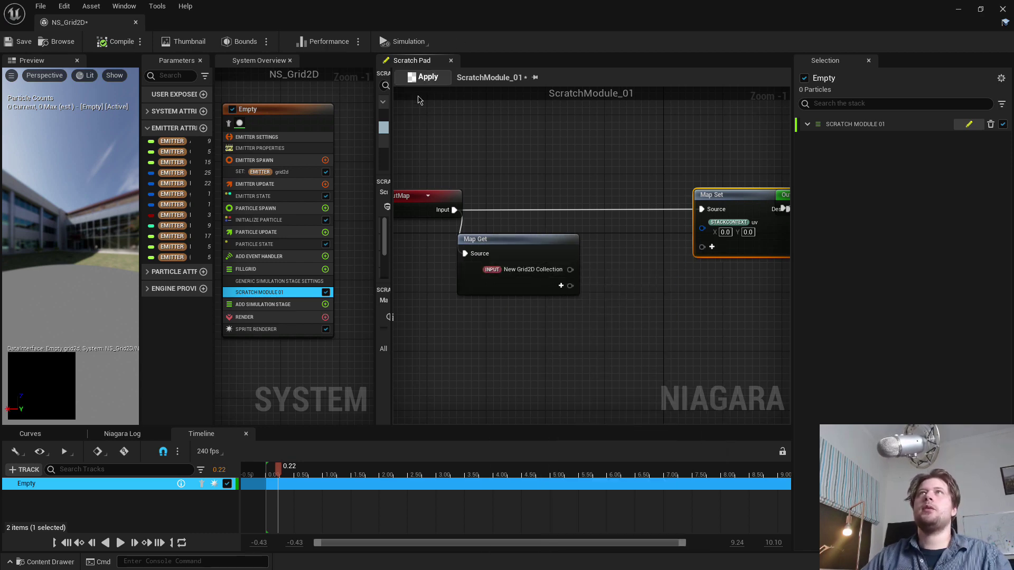
pyautogui.click(425, 77)
pyautogui.moveTo(638, 322); pyautogui.dragTo(576, 297, button='right')
pyautogui.click(287, 281)
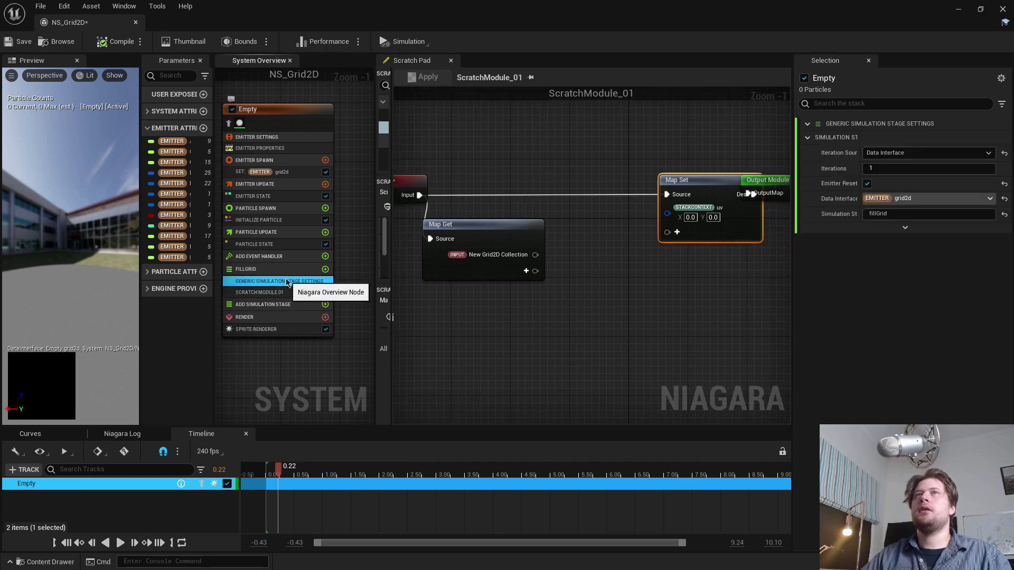
pyautogui.click(283, 292)
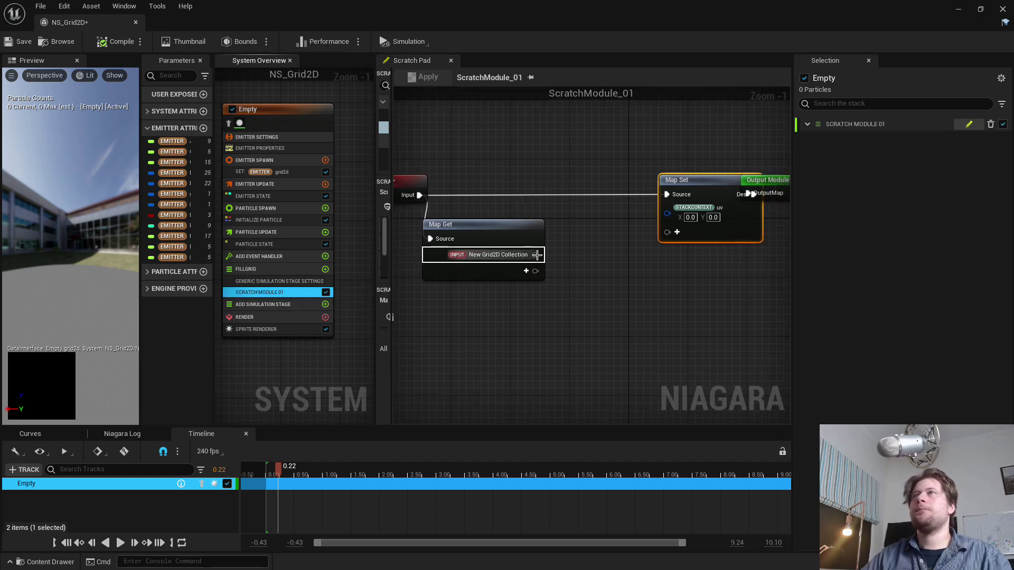
# Create an Execution Index to Unit node from the Grid2D Collection input, connect its Unit output to uv, and apply the script.
pyautogui.moveTo(535, 254); pyautogui.dragTo(582, 323)
pyautogui.write('exec')
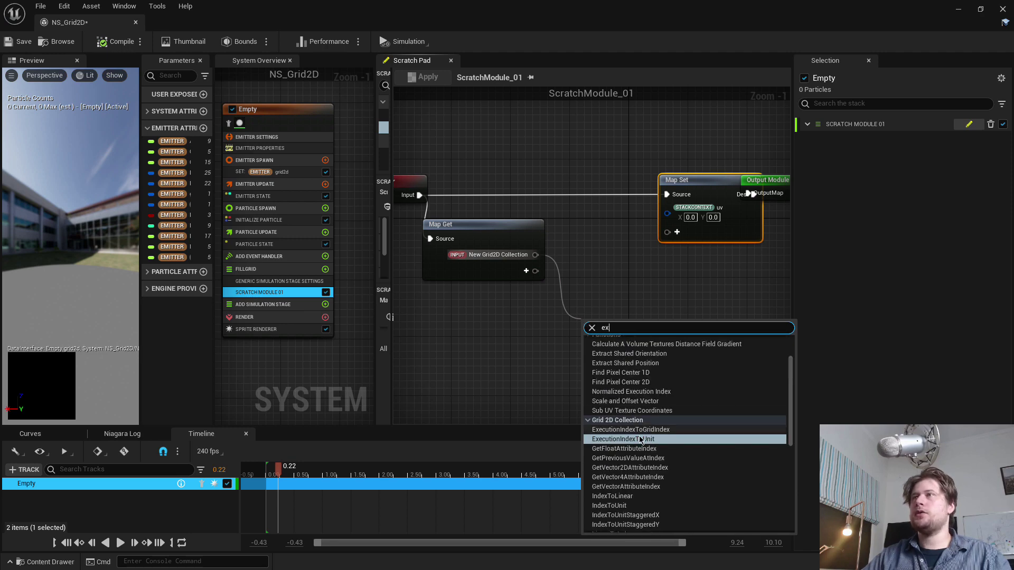
pyautogui.click(641, 438)
pyautogui.moveTo(664, 341); pyautogui.dragTo(668, 209)
pyautogui.click(425, 77)
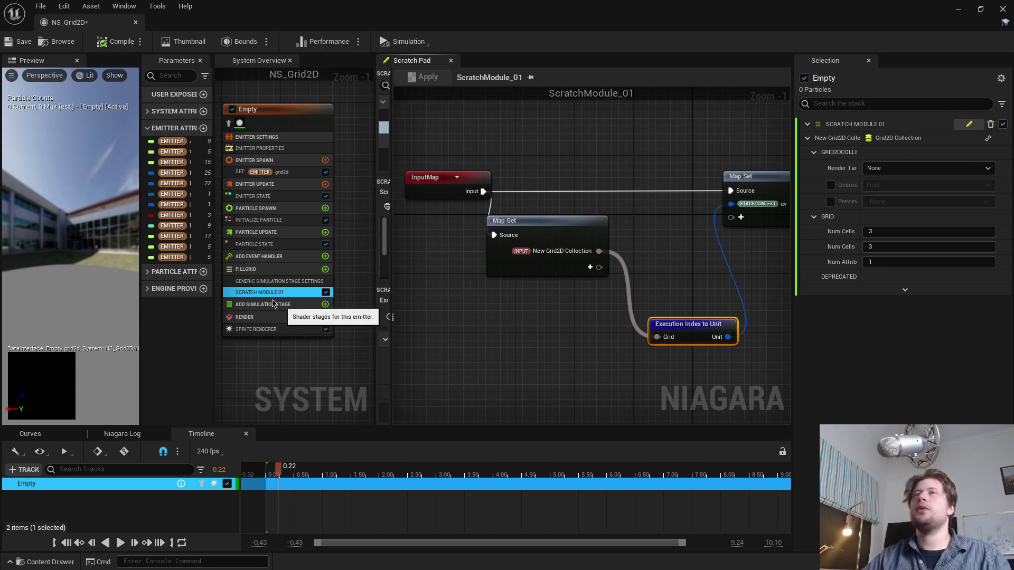
# Link the new module's Grid2D Collection input to the emitter's grid2d parameter and widen the preview viewport.
pyautogui.moveTo(140, 253); pyautogui.dragTo(200, 246)
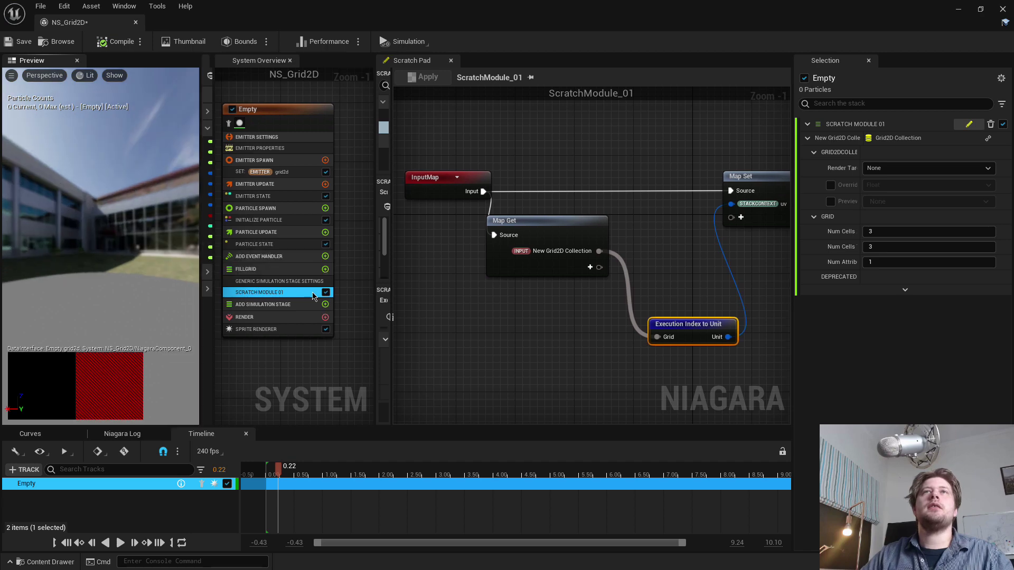
pyautogui.moveTo(550, 361); pyautogui.dragTo(483, 330, button='right')
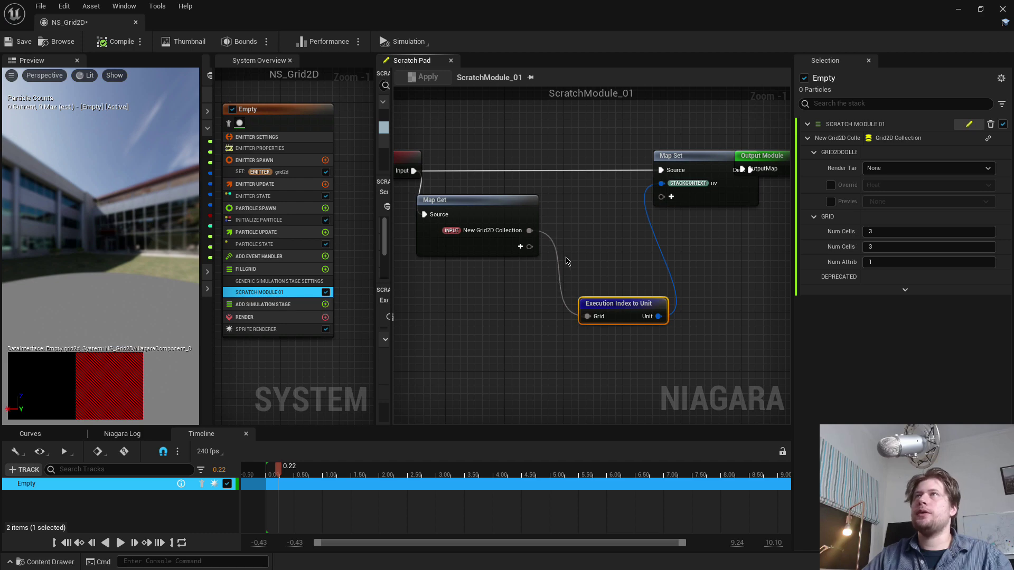
pyautogui.moveTo(513, 284); pyautogui.dragTo(557, 273, button='right')
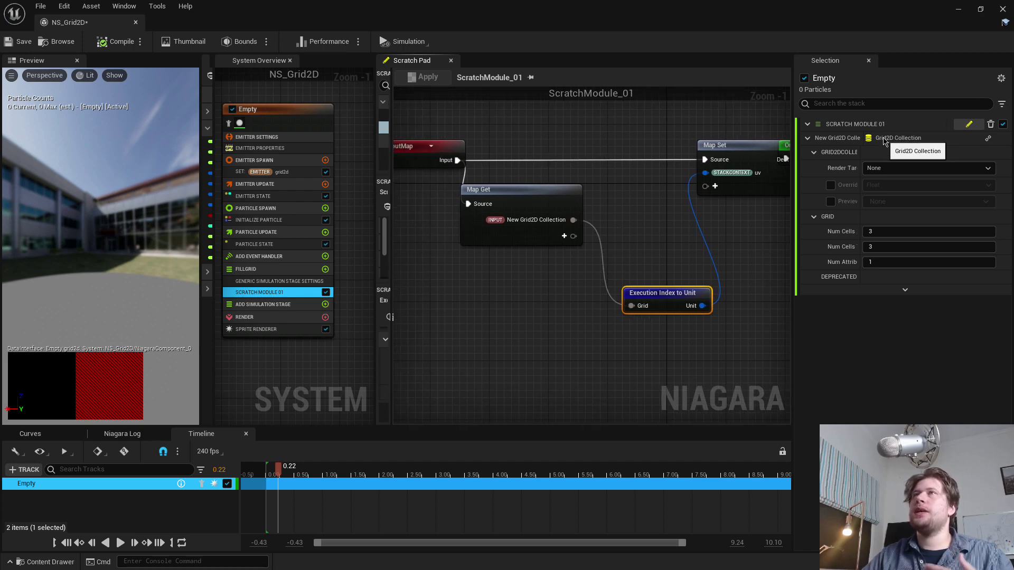
pyautogui.click(266, 179)
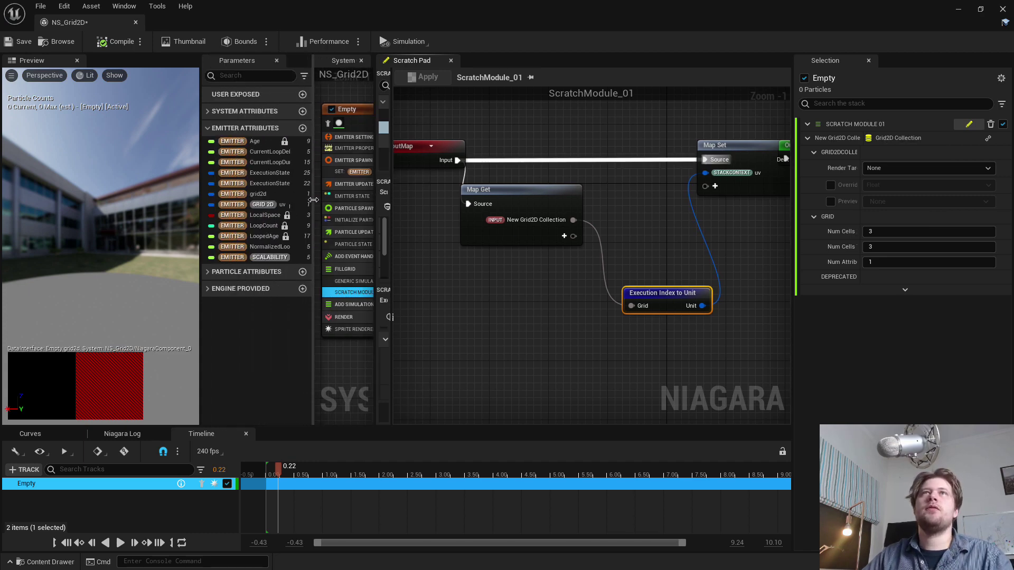
pyautogui.moveTo(262, 196); pyautogui.dragTo(803, 136)
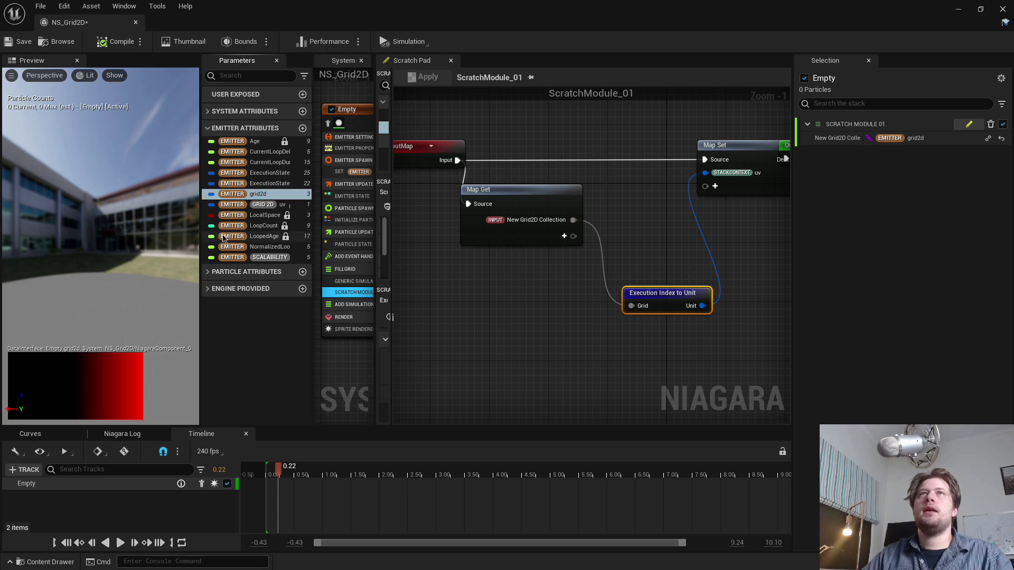
pyautogui.moveTo(201, 240); pyautogui.dragTo(299, 242)
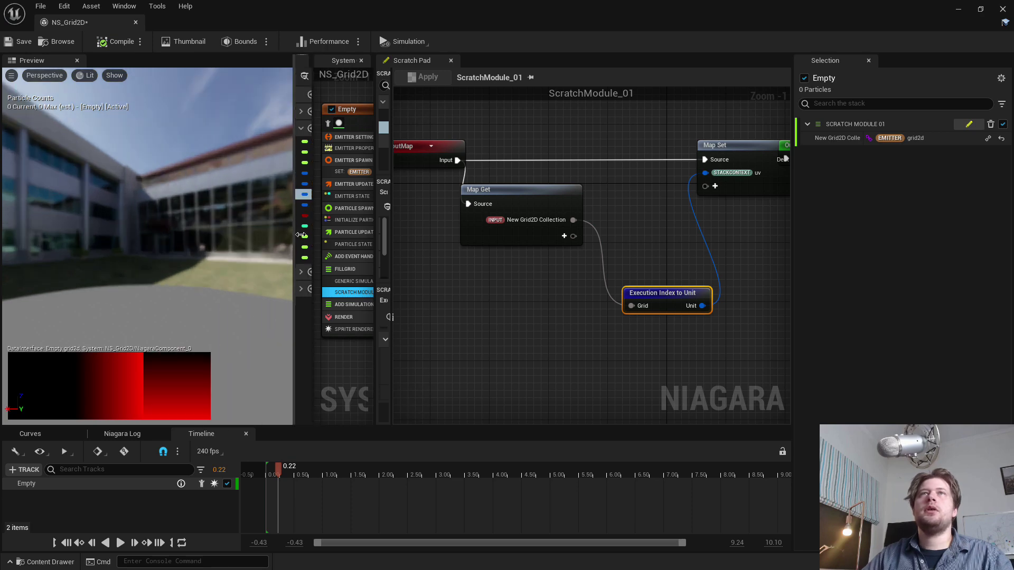
# Move the Execution Index to Unit node closer to the Map Get node in the scratch module graph.
pyautogui.moveTo(665, 254); pyautogui.dragTo(546, 228, button='right')
pyautogui.moveTo(563, 272); pyautogui.dragTo(523, 265)
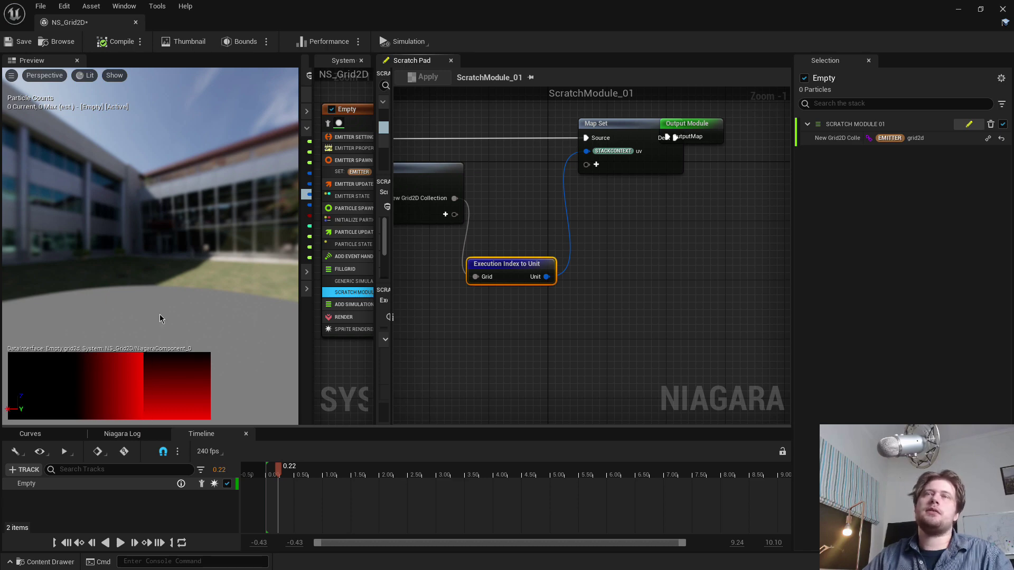
pyautogui.moveTo(490, 234); pyautogui.dragTo(550, 239, button='right')
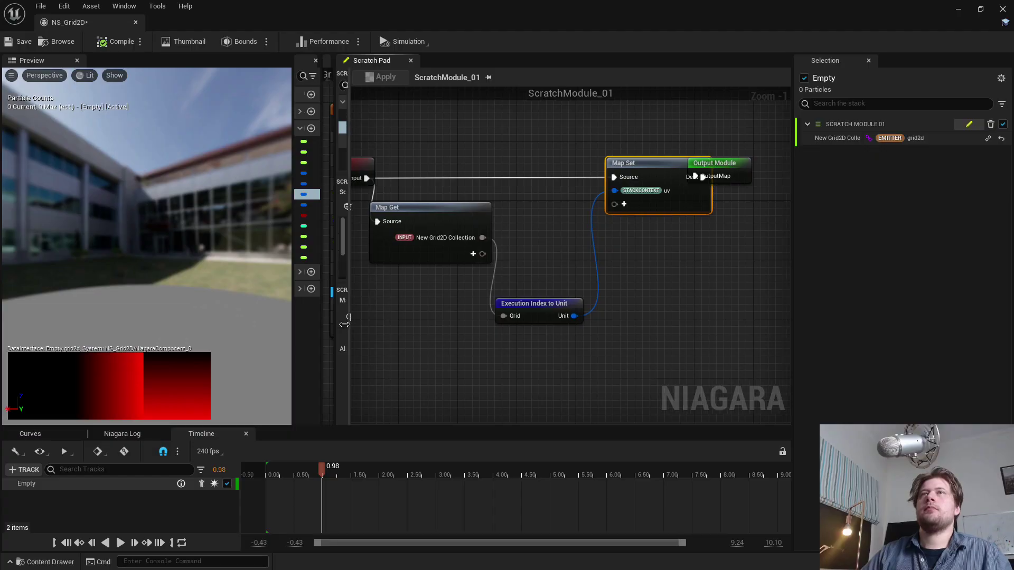
pyautogui.moveTo(579, 360); pyautogui.dragTo(609, 342, button='right')
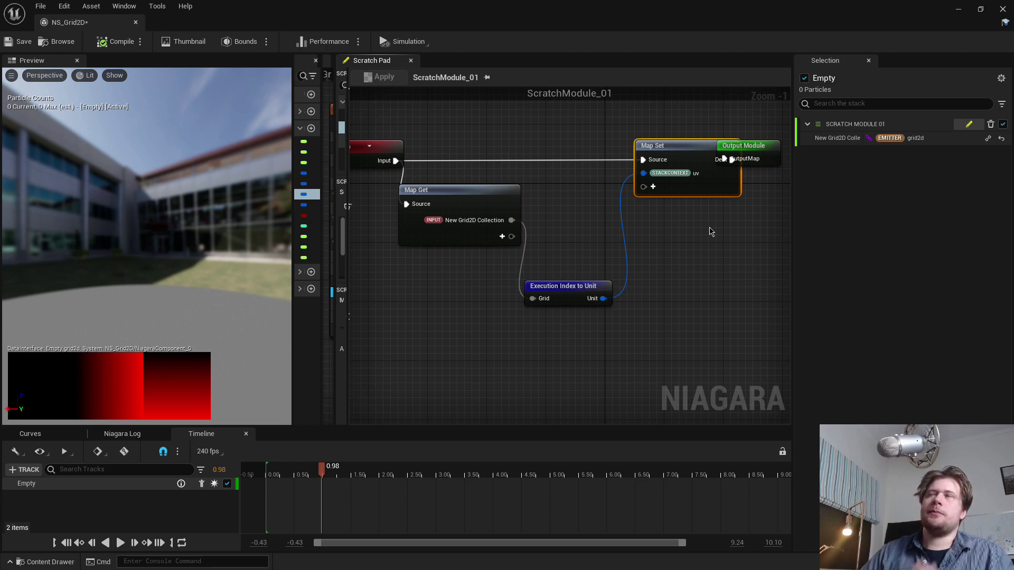
pyautogui.moveTo(711, 233); pyautogui.dragTo(646, 273, button='right')
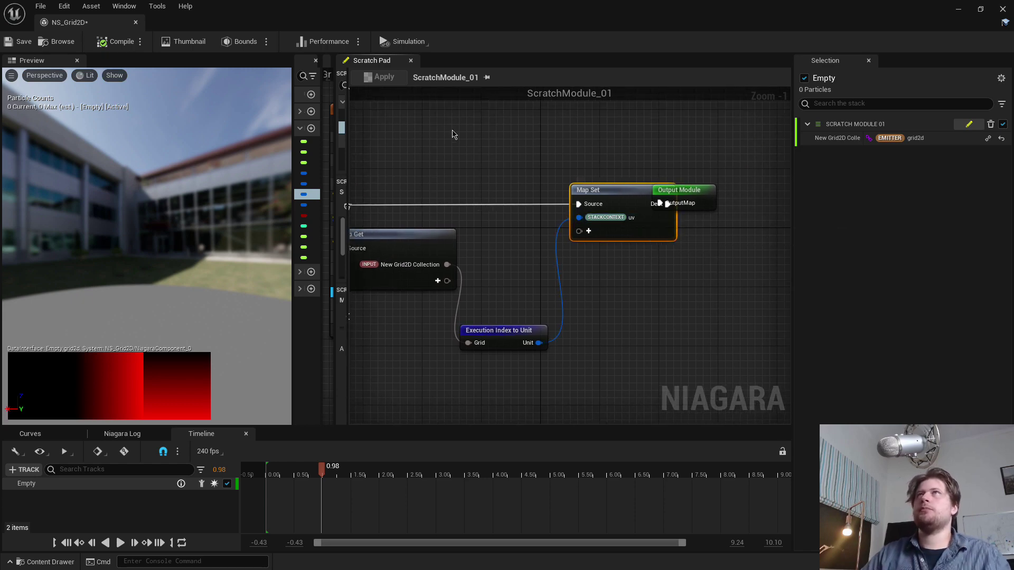
pyautogui.moveTo(451, 135); pyautogui.dragTo(460, 131, button='right')
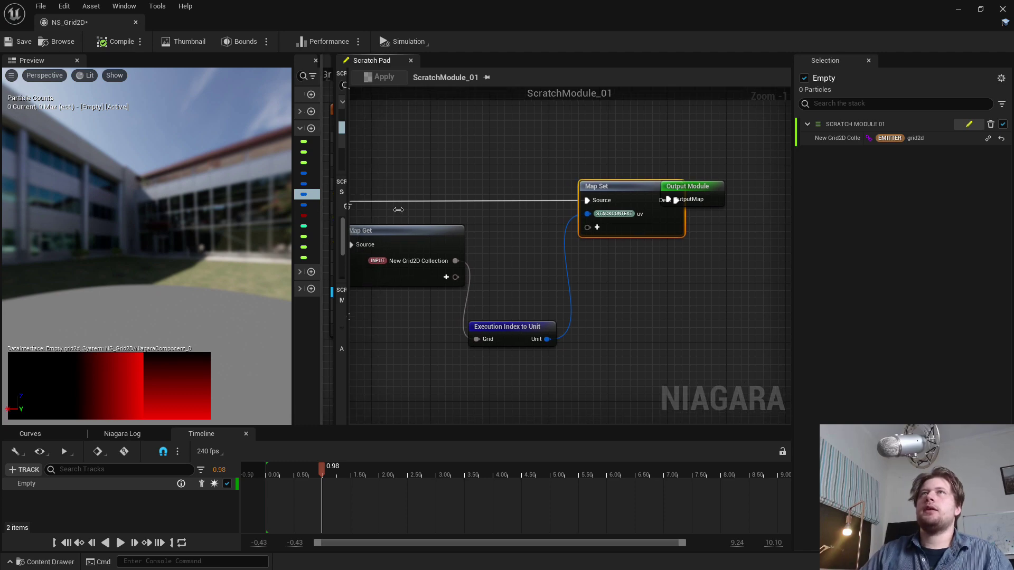
pyautogui.moveTo(410, 191); pyautogui.dragTo(445, 167, button='right')
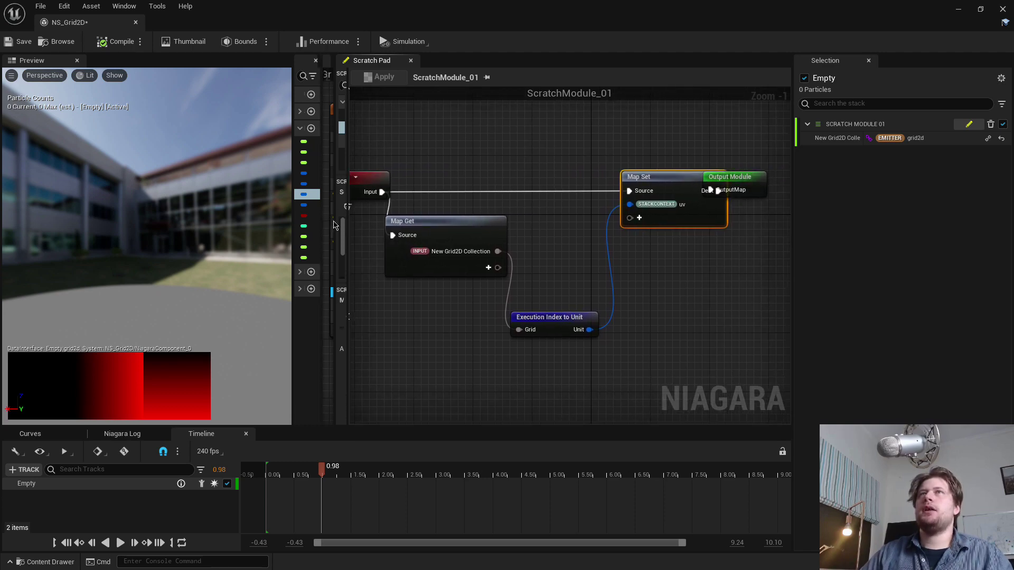
# Widen the system overview and set the Sprite Renderer's Source Mode to Emitter.
pyautogui.moveTo(338, 223); pyautogui.dragTo(477, 218)
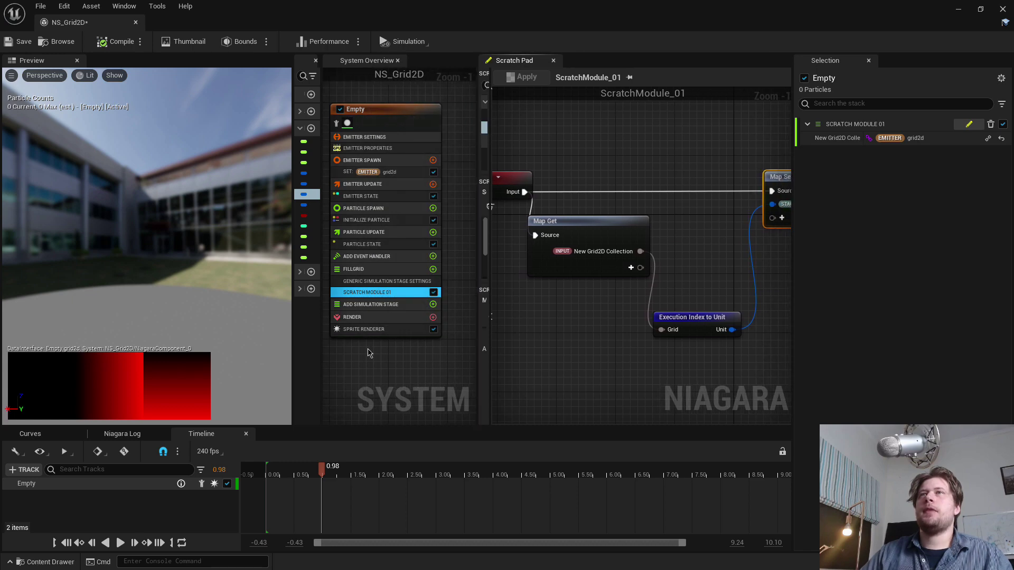
pyautogui.click(373, 330)
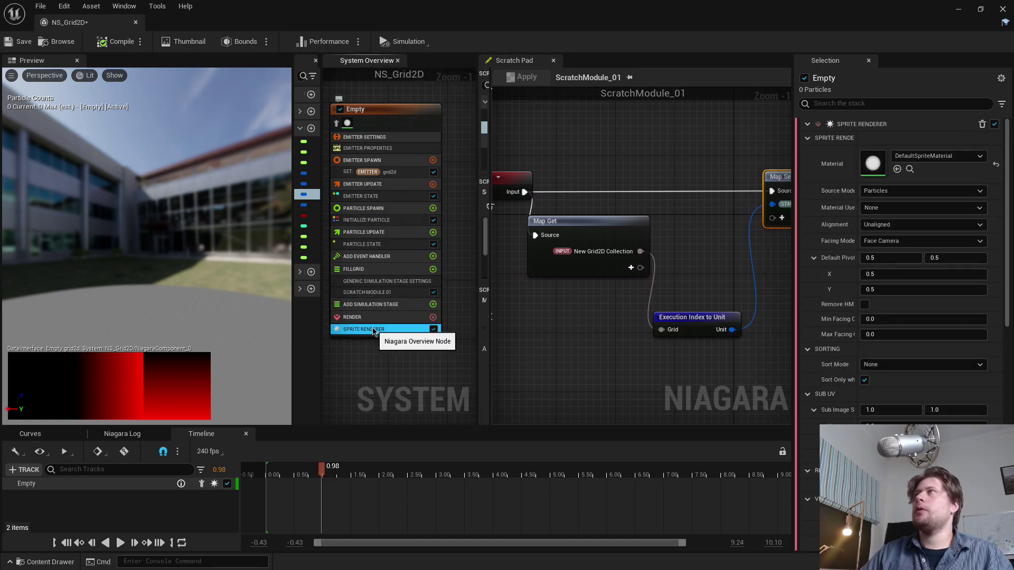
pyautogui.moveTo(129, 253); pyautogui.dragTo(62, 252)
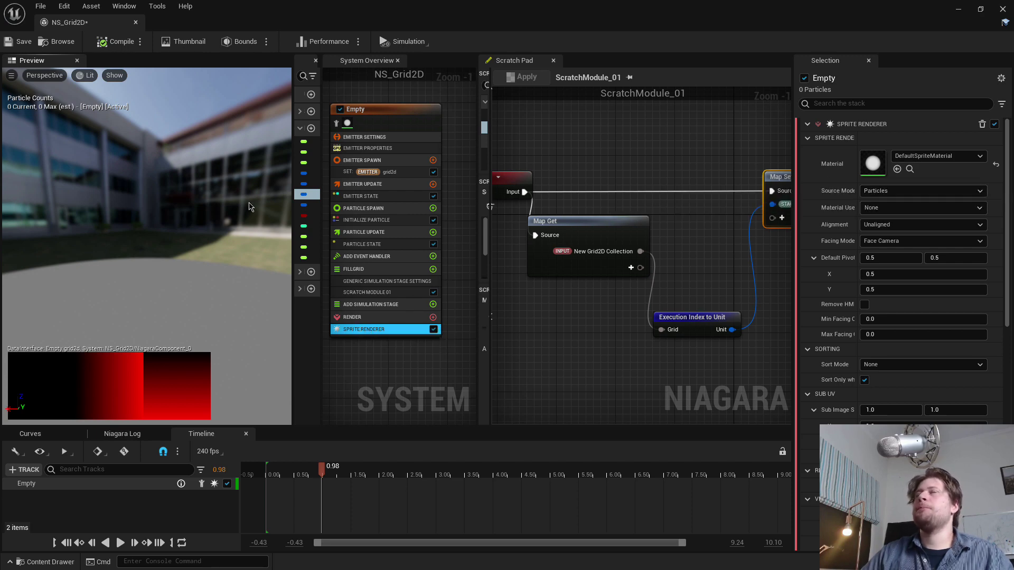
pyautogui.click(937, 191)
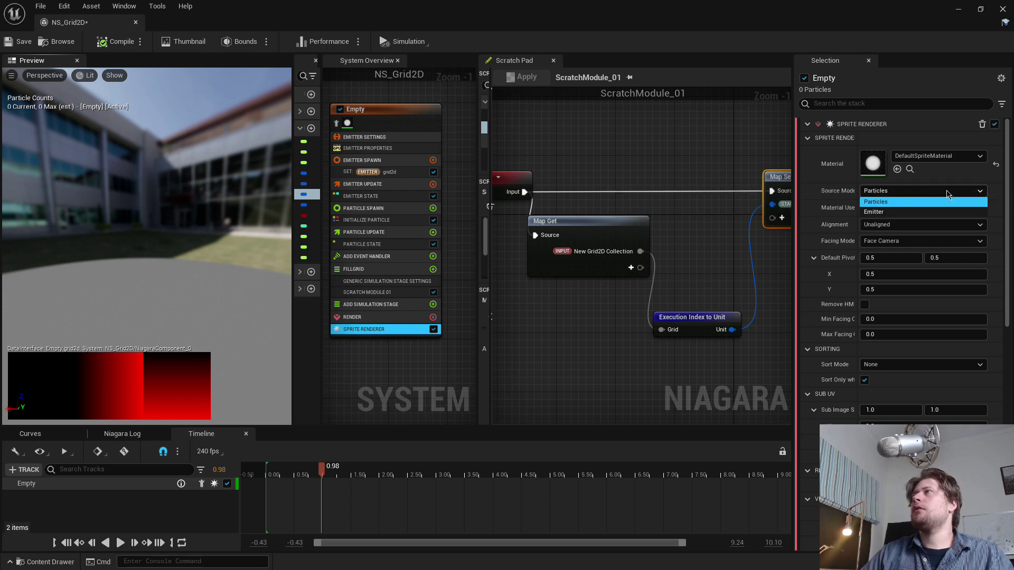
pyautogui.click(879, 213)
pyautogui.moveTo(207, 258); pyautogui.dragTo(159, 285)
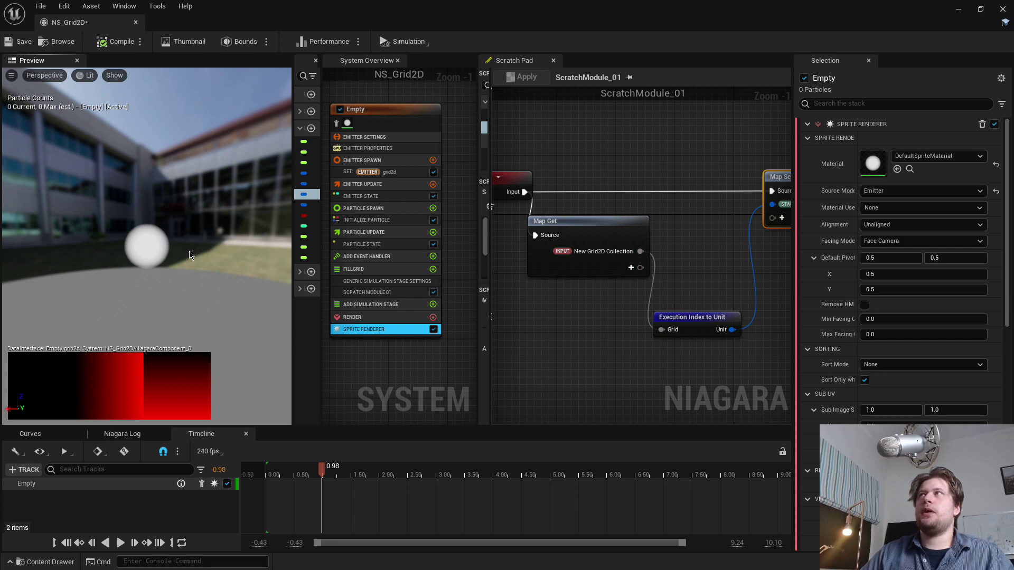
pyautogui.moveTo(173, 254); pyautogui.dragTo(190, 255)
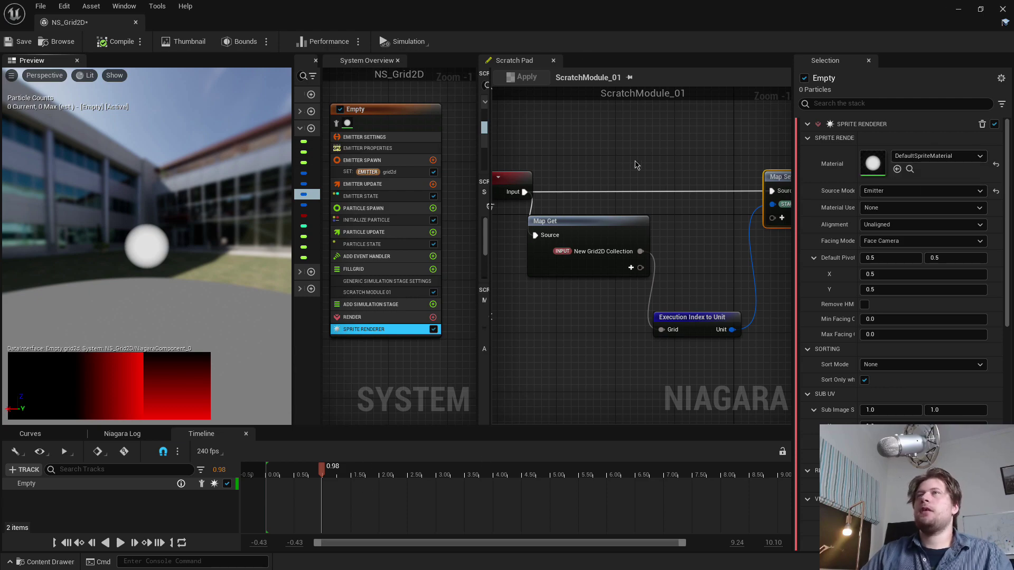
pyautogui.hotkey('alt', 'Tab')
pyautogui.hotkey('alt', 'Tab')
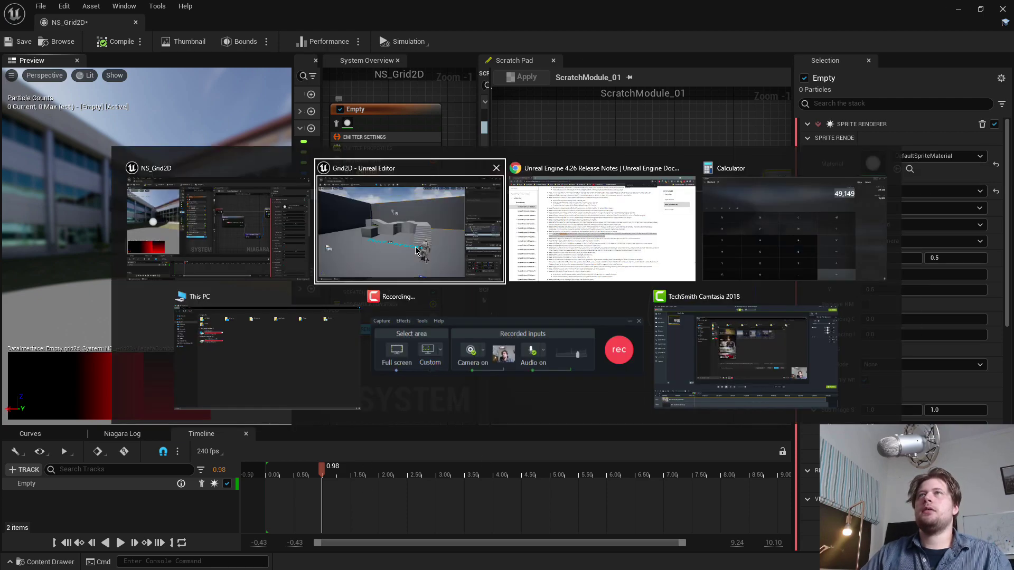
pyautogui.press('Escape')
pyautogui.hotkey('alt', 'Tab')
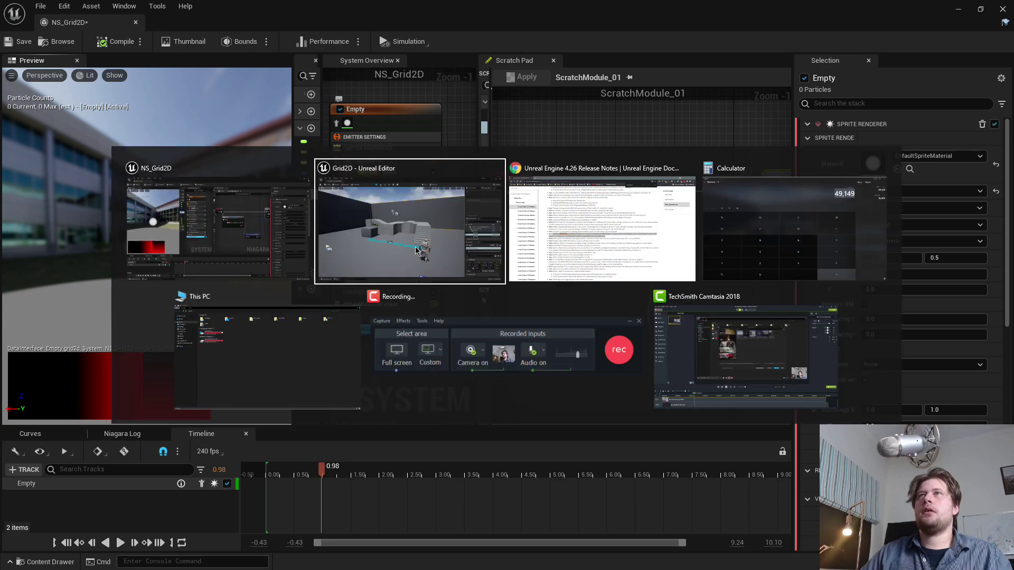
pyautogui.press('Escape')
# Switch to the level editor, create a new material in the Grid2D content folder, and open it for editing.
pyautogui.click(961, 8)
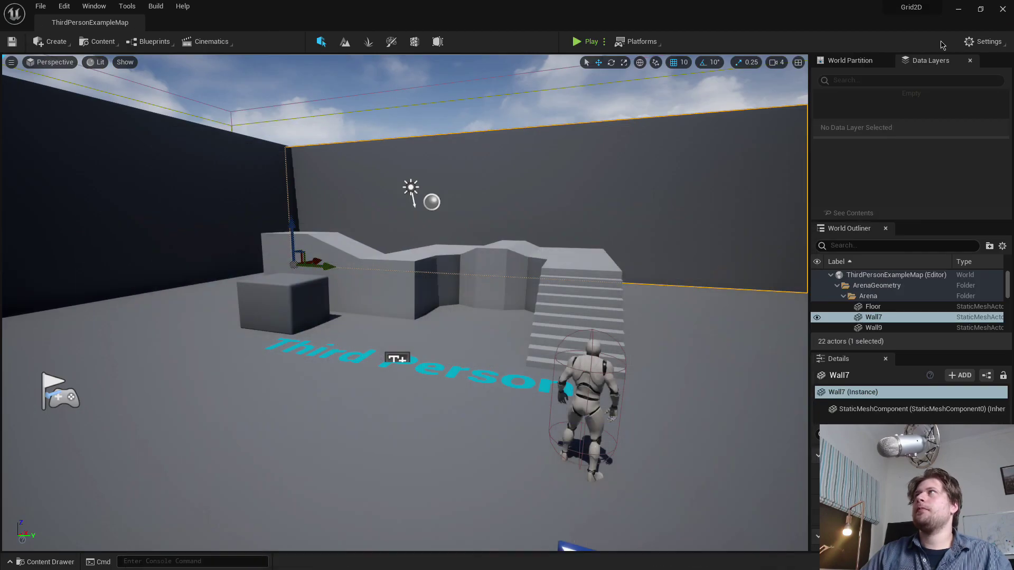
pyautogui.hotkey('ctrl', 'space')
pyautogui.rightClick(289, 459)
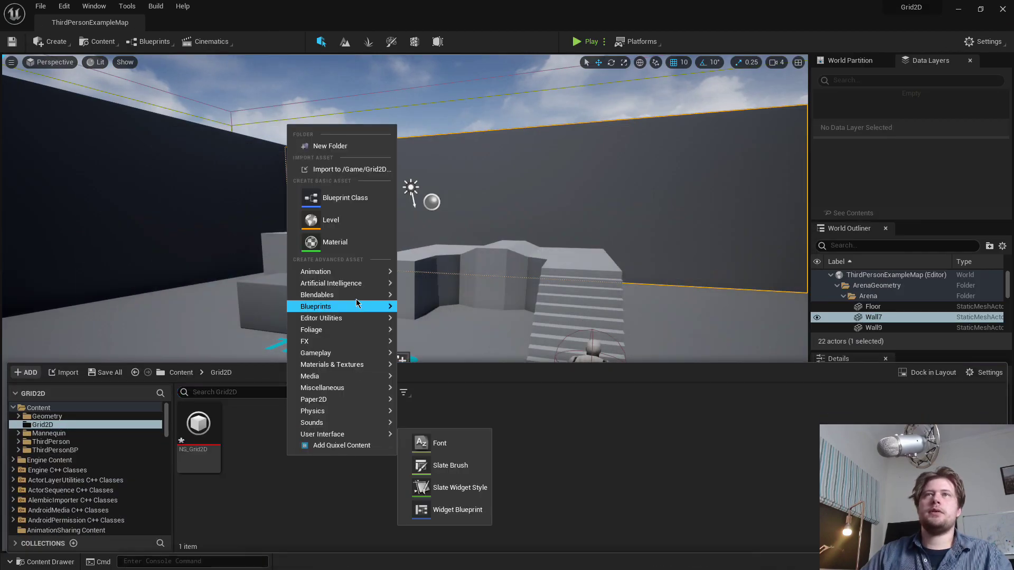
pyautogui.moveTo(359, 375)
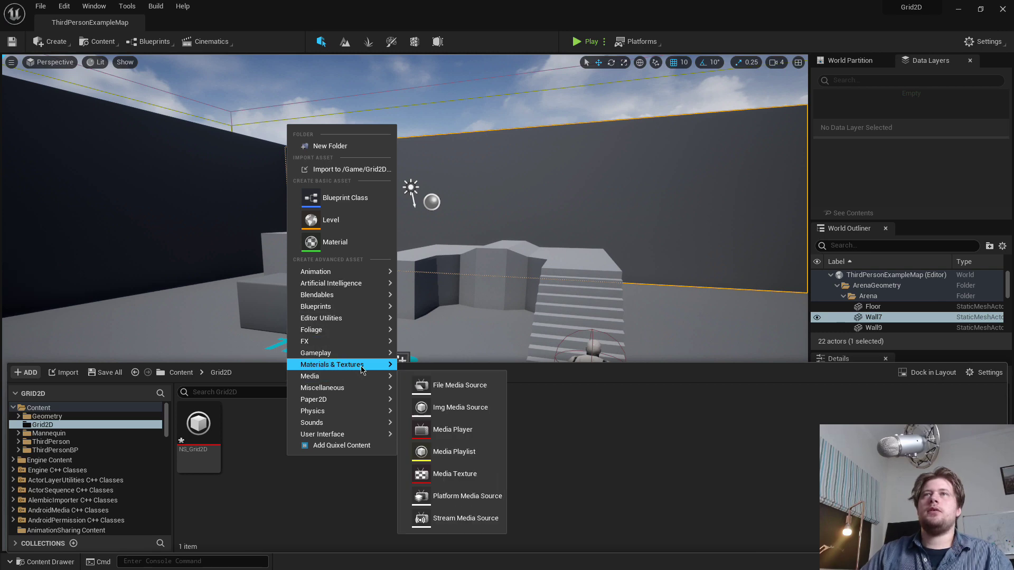
pyautogui.click(461, 289)
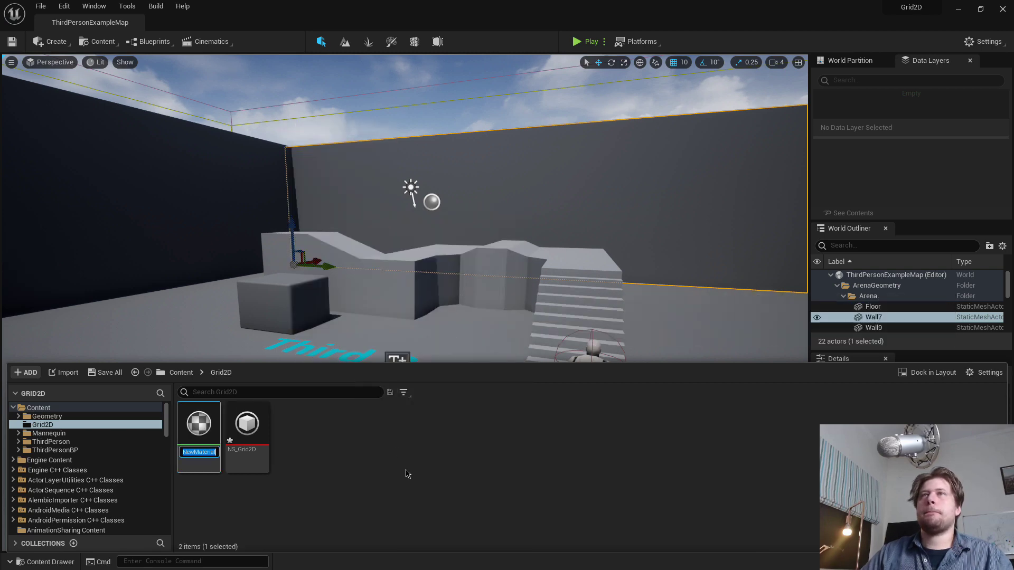
pyautogui.doubleClick(197, 420)
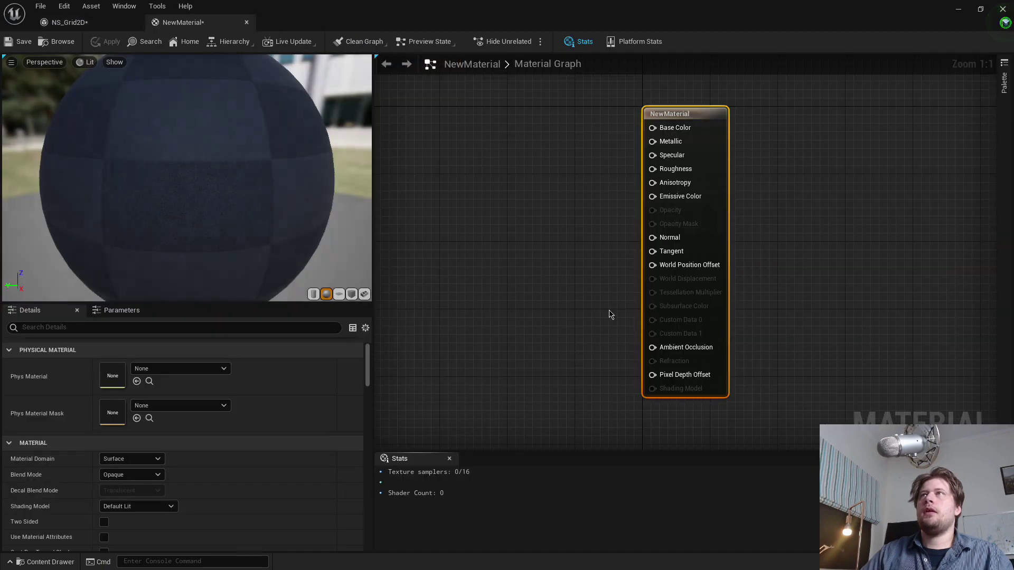
# Set the new material's Shading Model to Unlit and save the material.
pyautogui.scroll(-1, 537, 254)
pyautogui.moveTo(522, 261); pyautogui.dragTo(586, 264, button='right')
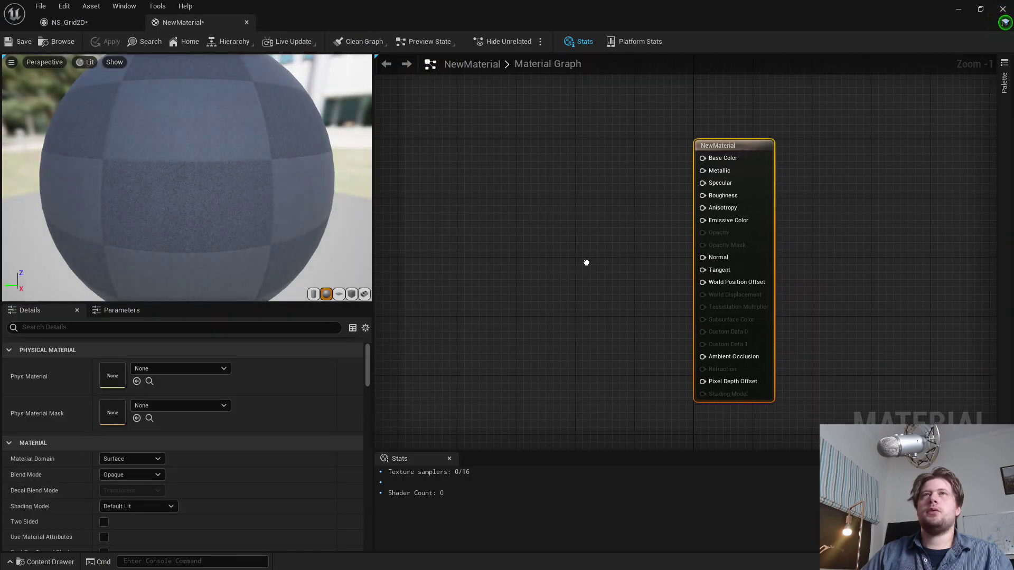
pyautogui.click(107, 460)
pyautogui.click(326, 399)
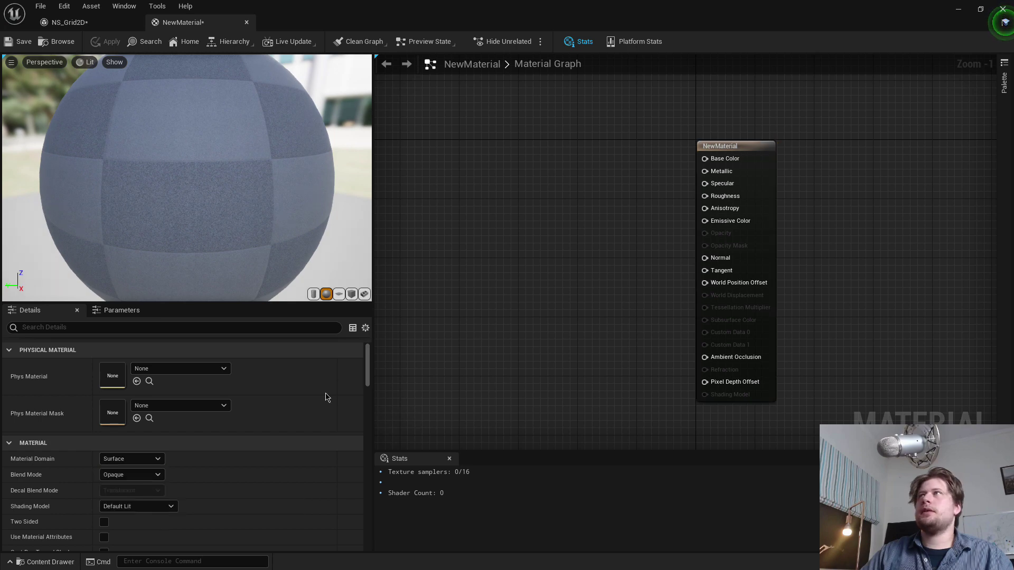
pyautogui.click(124, 460)
pyautogui.click(53, 443)
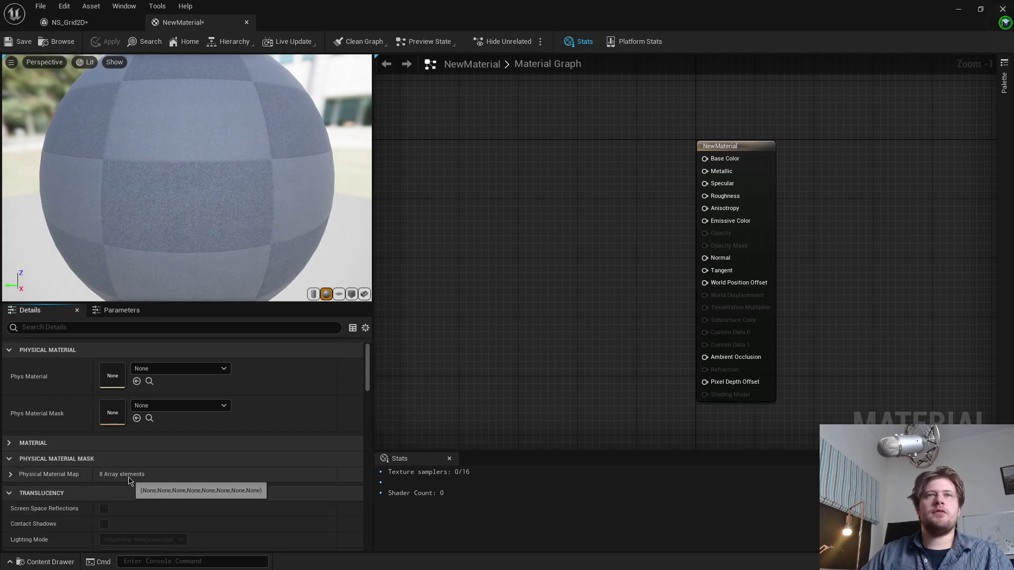
pyautogui.click(9, 443)
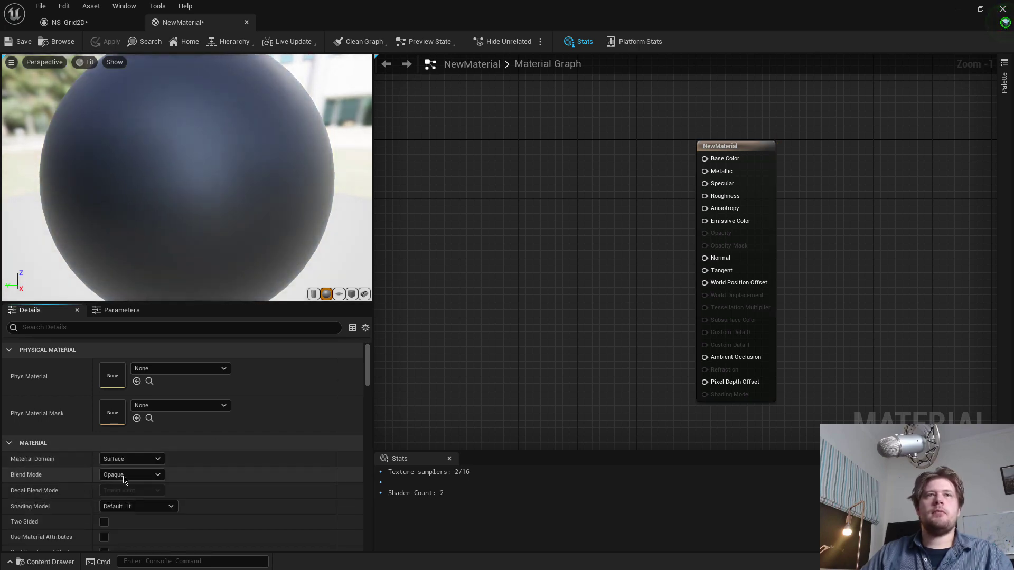
pyautogui.click(127, 474)
pyautogui.click(127, 481)
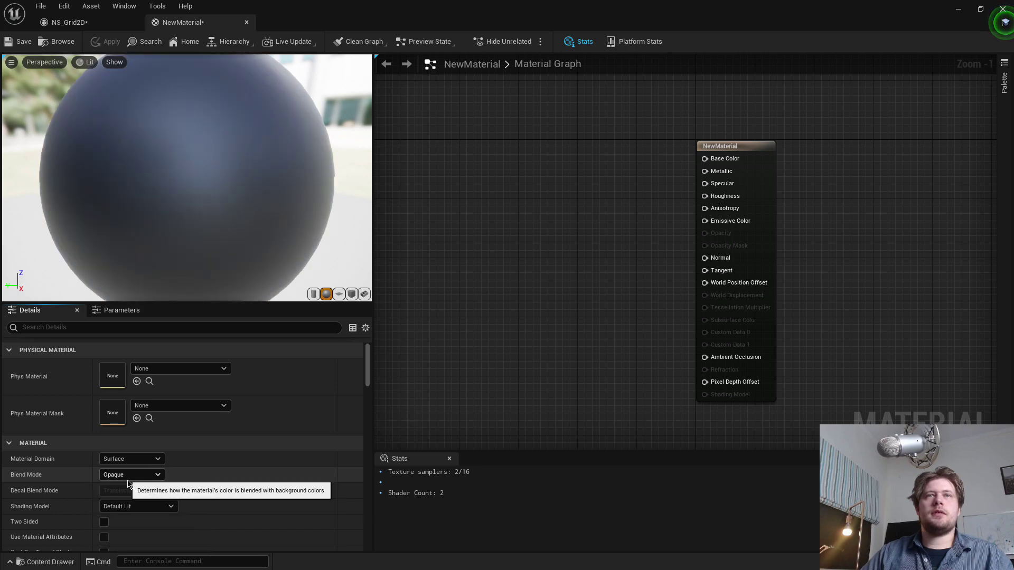
pyautogui.click(137, 507)
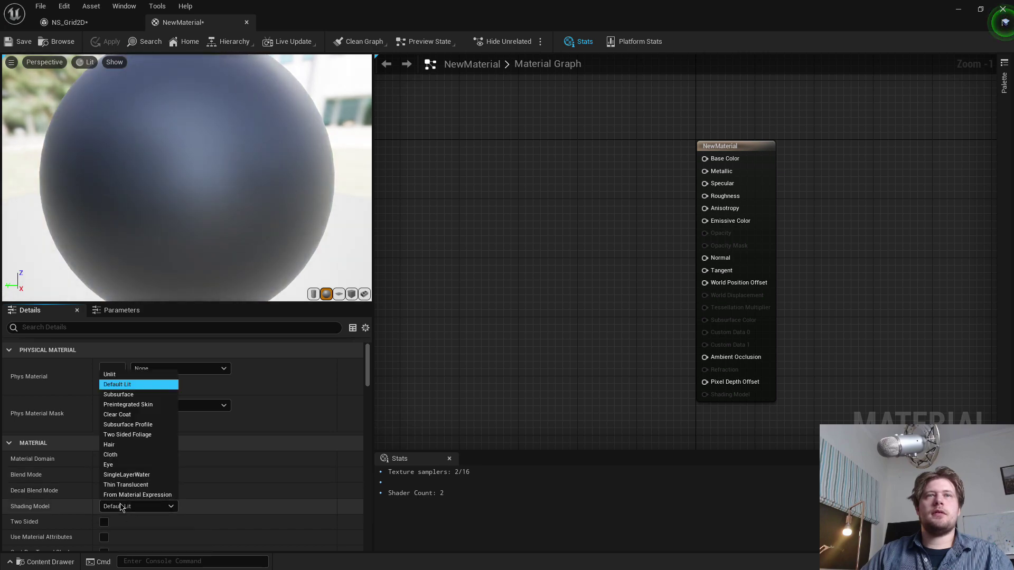
pyautogui.click(113, 374)
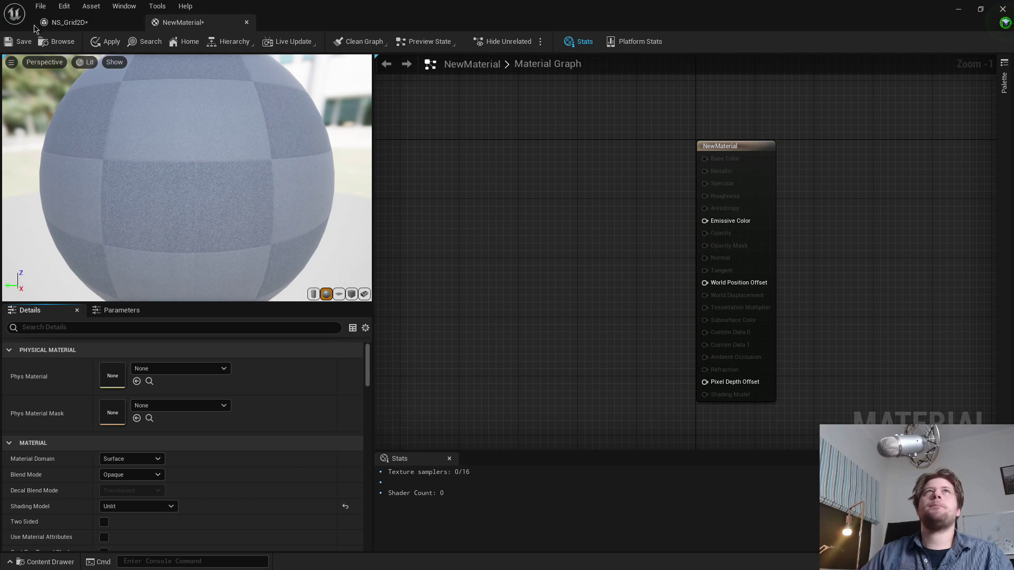
pyautogui.hotkey('ctrl', 's')
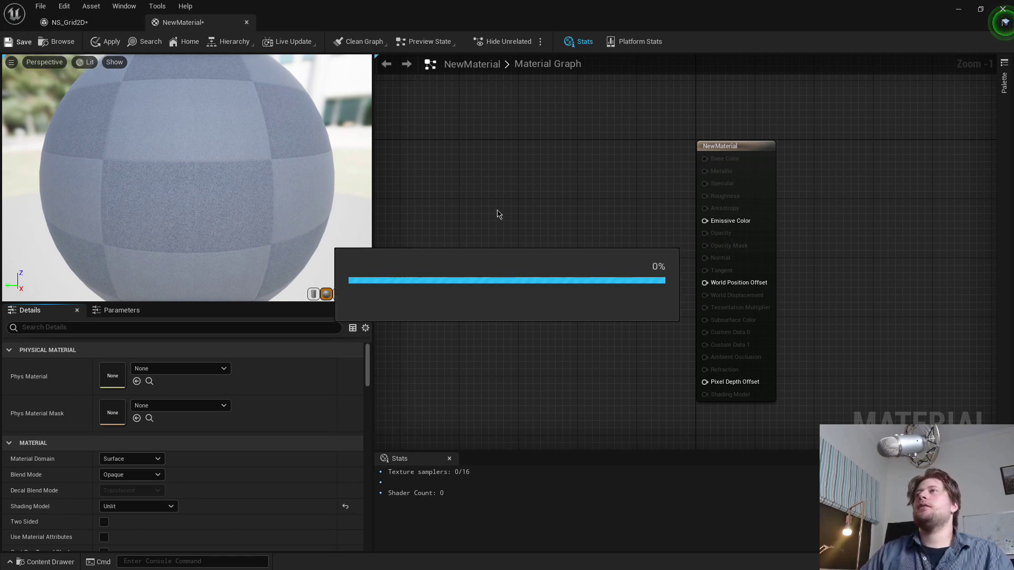
pyautogui.rightClick(510, 235)
pyautogui.write('r')
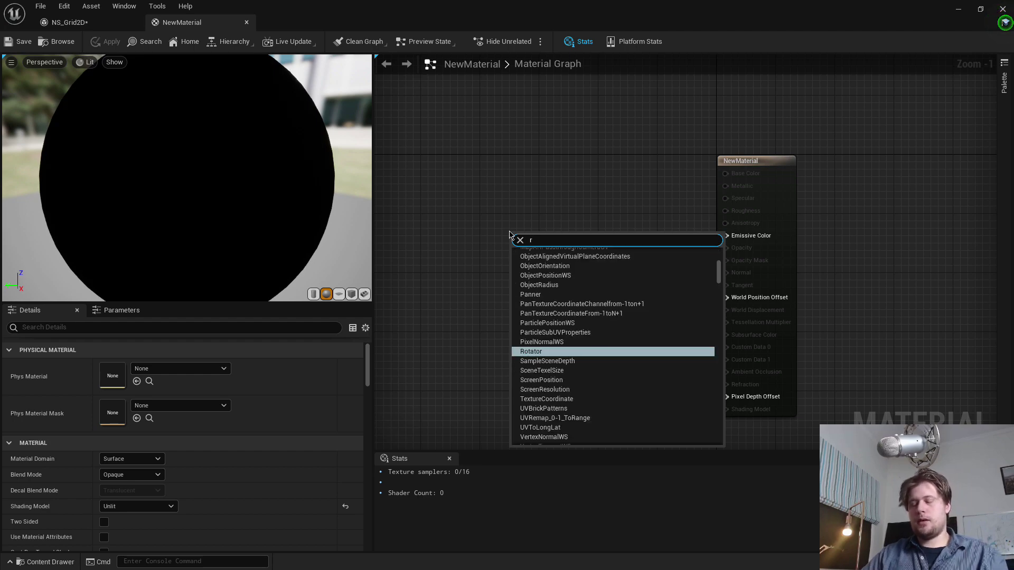
pyautogui.write('en')
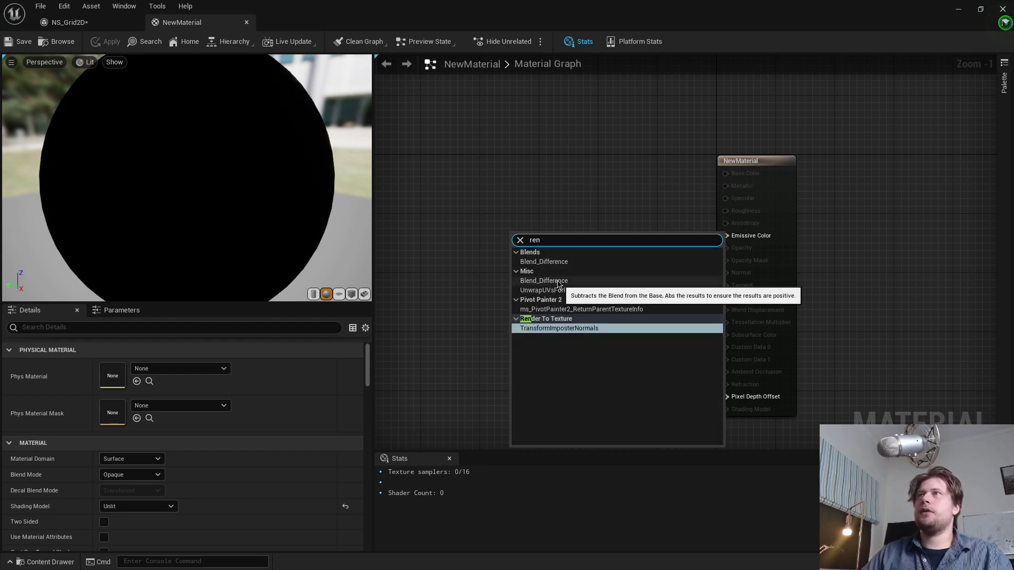
pyautogui.write('der')
pyautogui.press('Escape')
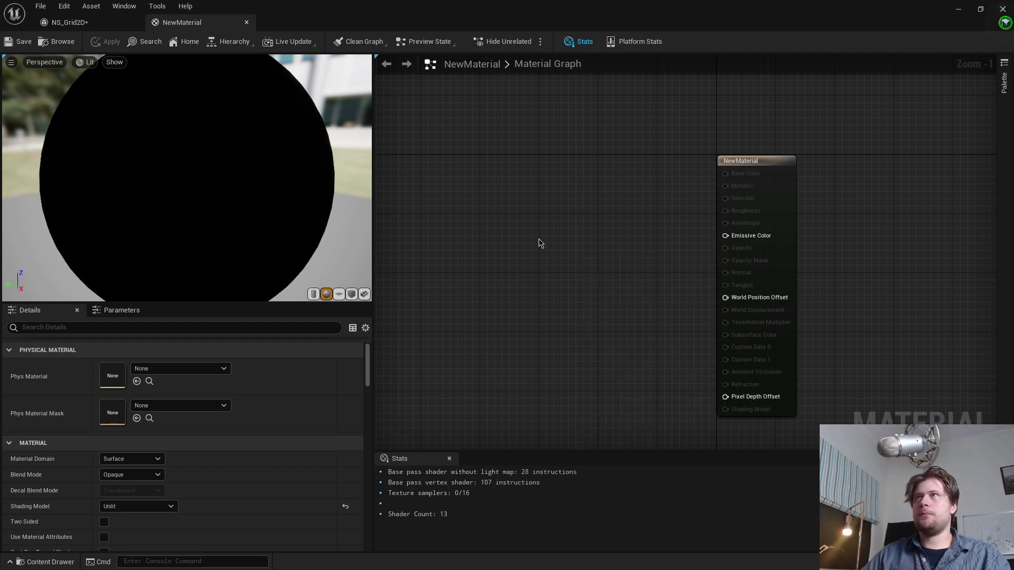
# Add a TextureSampleParameter2D node named RT and connect its RGB output to the material's Emissive Color.
pyautogui.rightClick(538, 242)
pyautogui.write('tex')
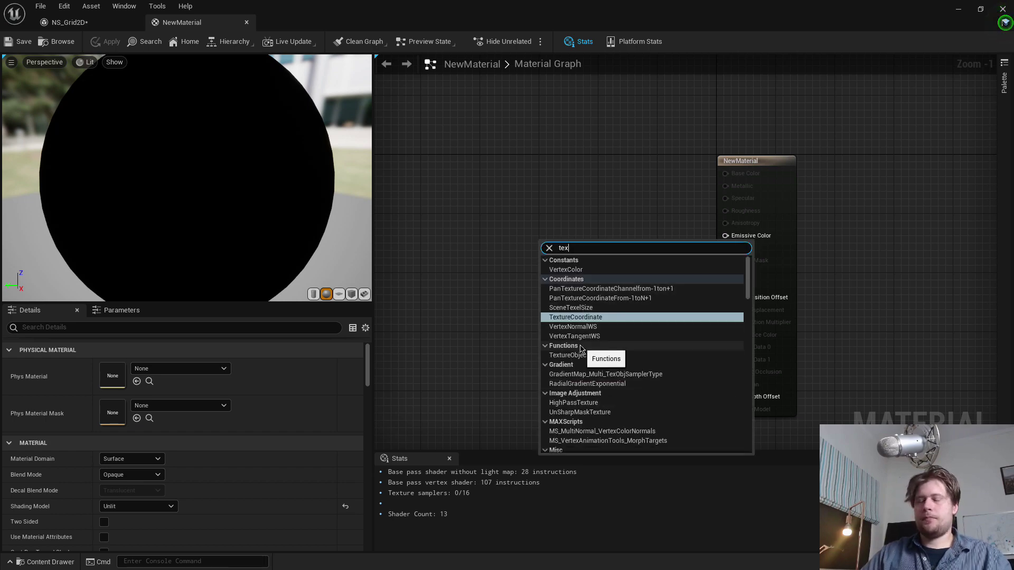
pyautogui.write('ture')
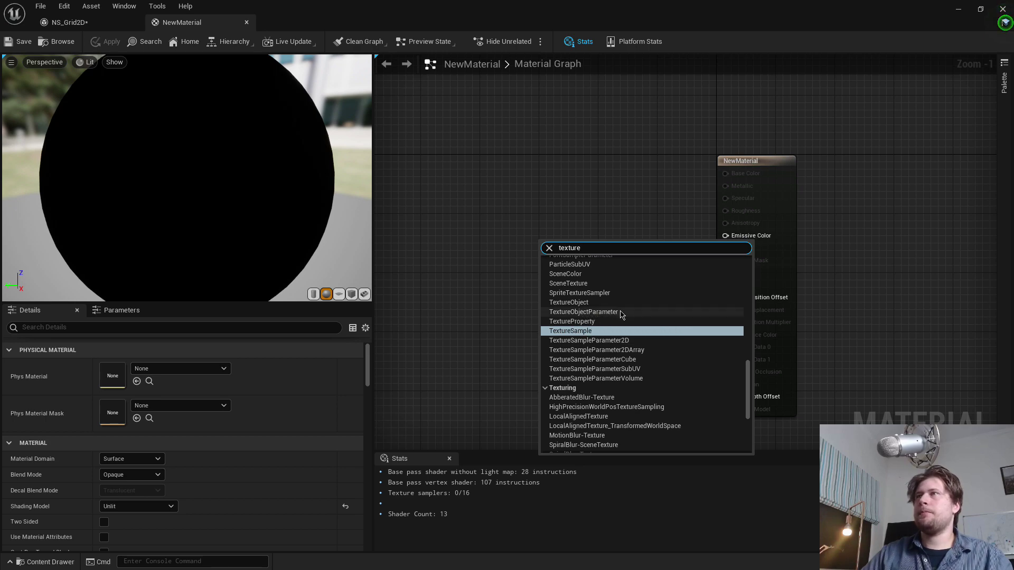
pyautogui.click(640, 343)
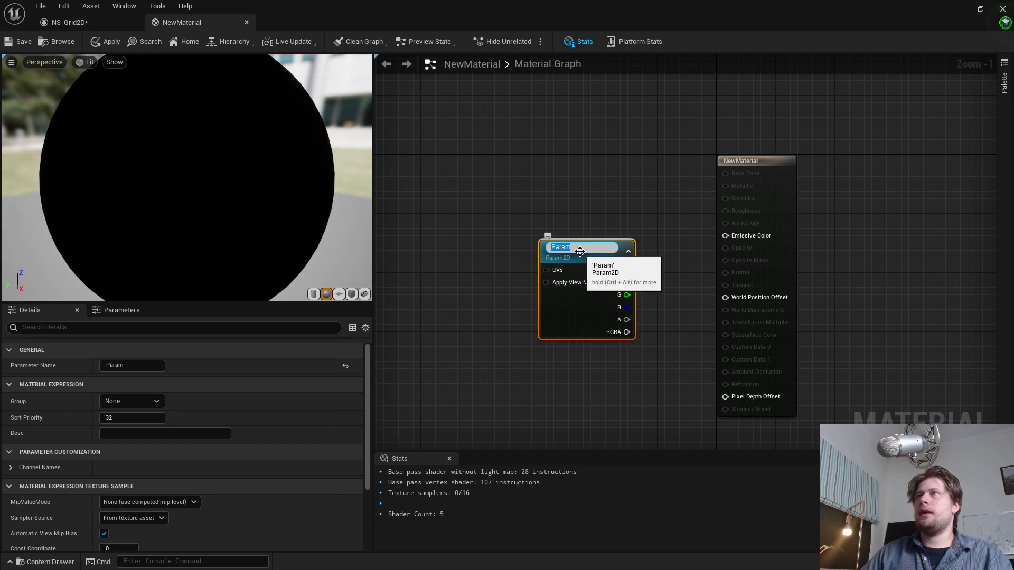
pyautogui.write('RT')
pyautogui.press('Return')
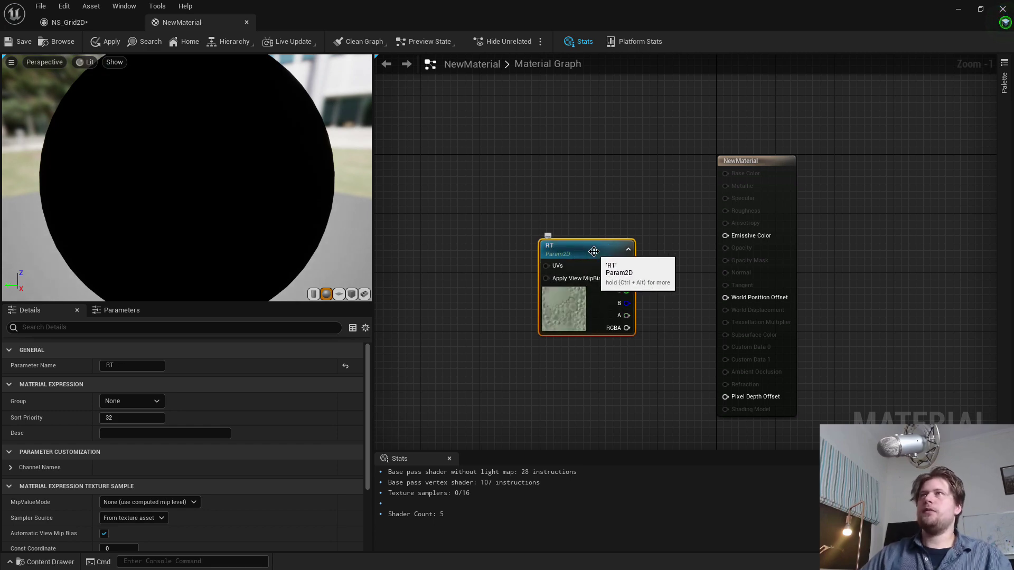
pyautogui.moveTo(580, 251); pyautogui.dragTo(725, 235)
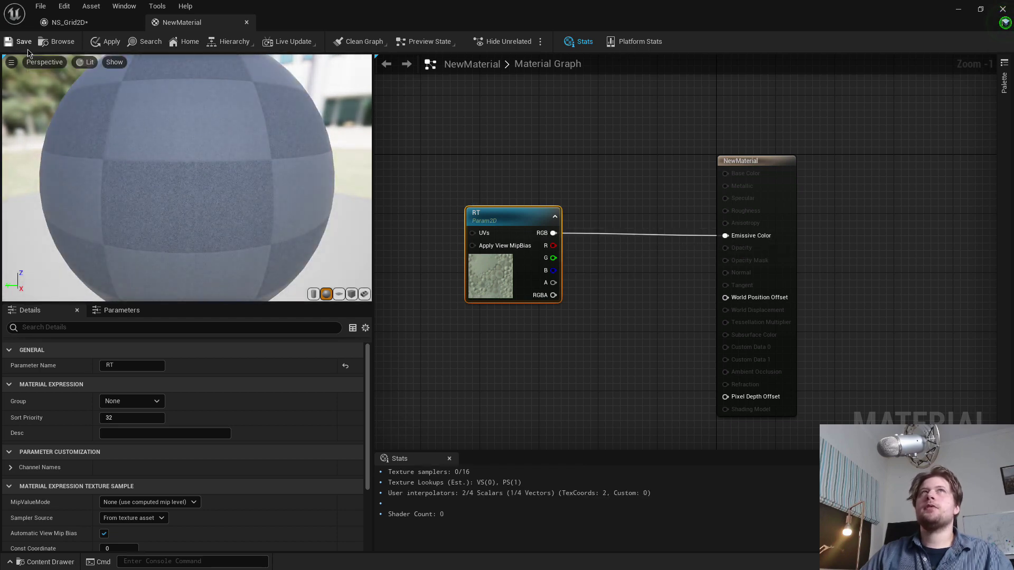
pyautogui.click(84, 23)
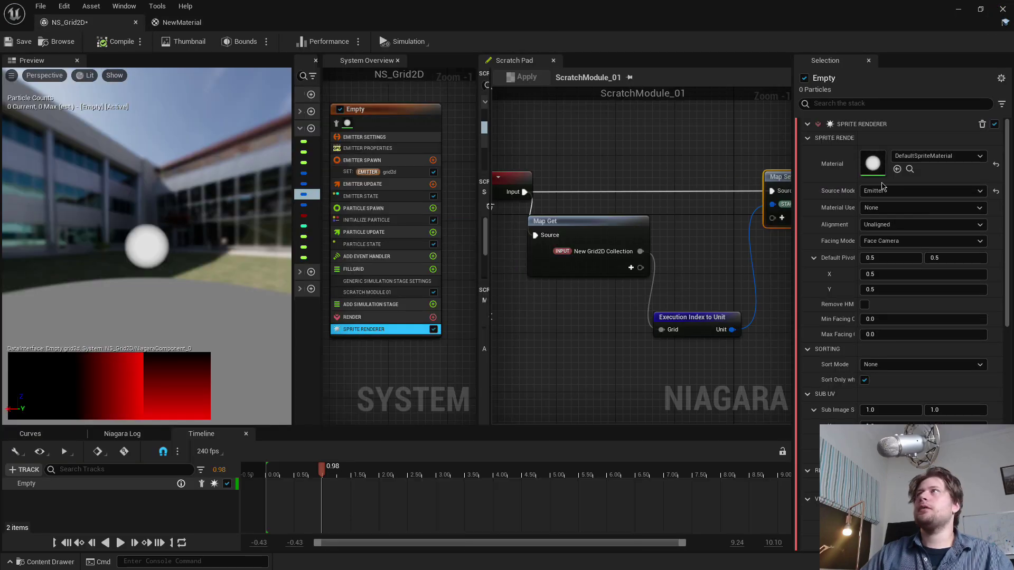
pyautogui.click(930, 157)
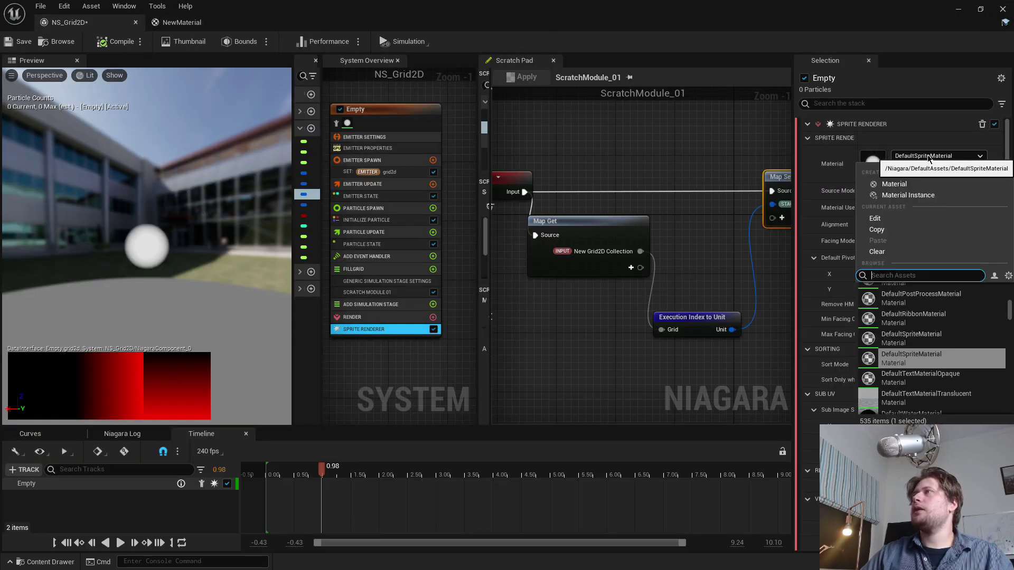
pyautogui.click(203, 23)
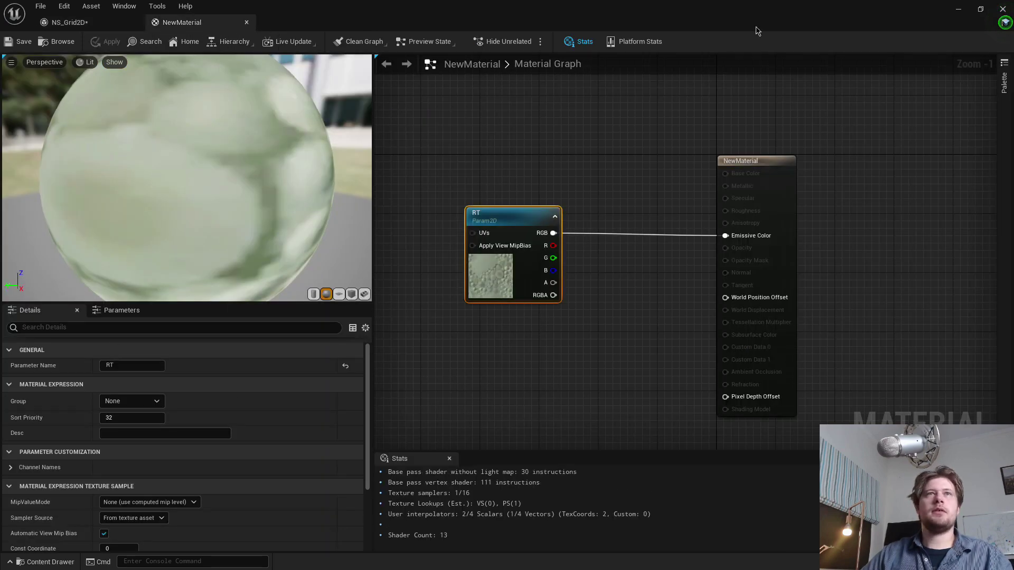
# Switch to the level editor and rename the new material in the Grid2D content folder as niagaraMat.
pyautogui.click(958, 11)
pyautogui.click(341, 410)
pyautogui.hotkey('ctrl', 'space')
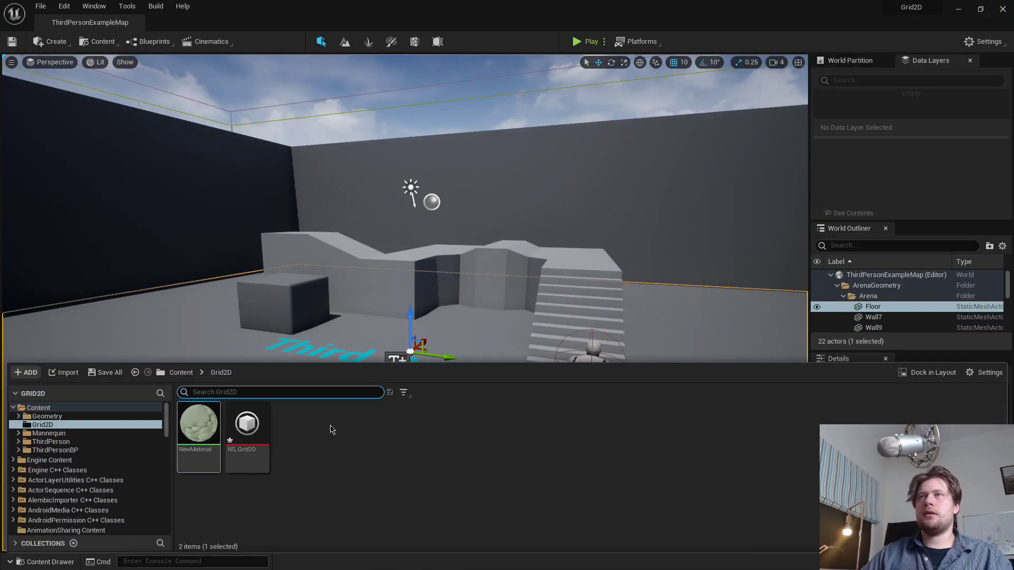
pyautogui.rightClick(197, 422)
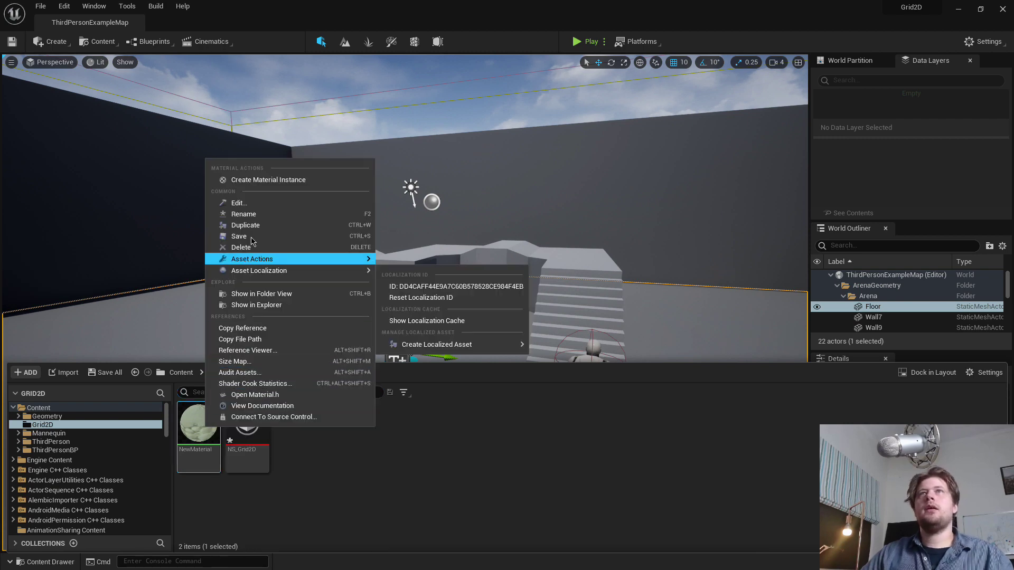
pyautogui.click(243, 214)
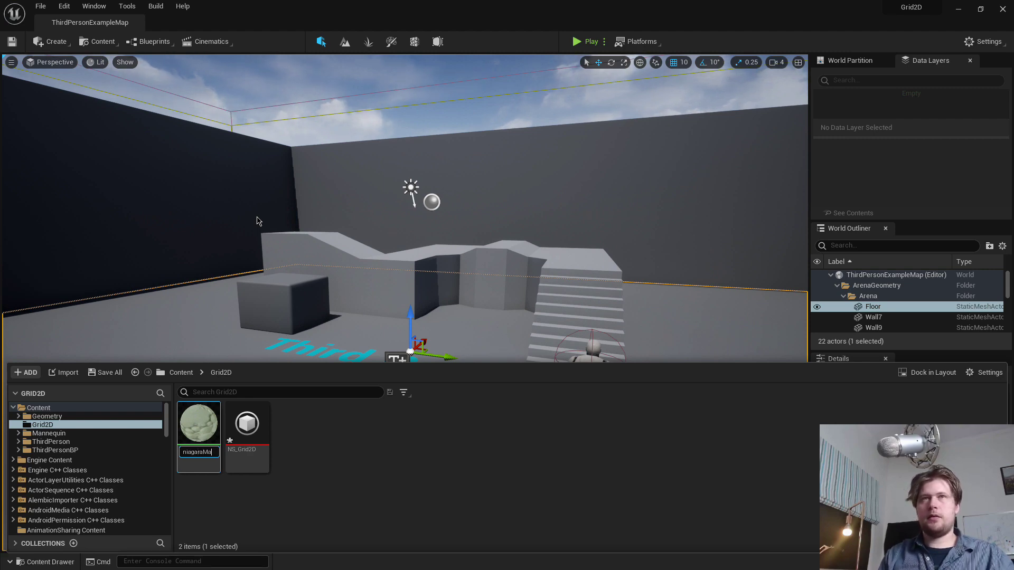
pyautogui.write('niagaraMat')
pyautogui.press('Return')
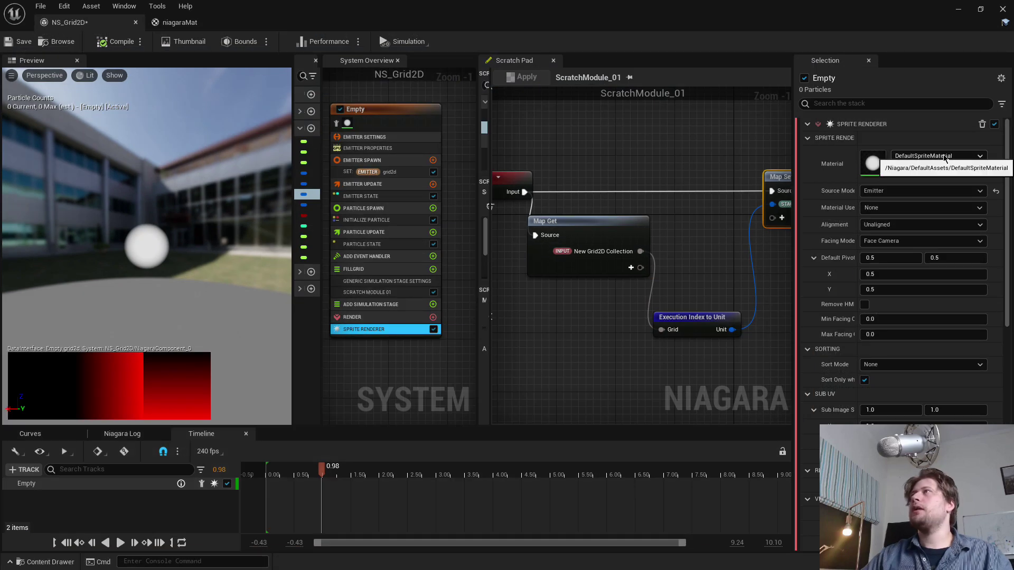
# Assign niagaraMat as the Sprite Renderer's material in NS_Grid2D and save the system.
pyautogui.click(945, 156)
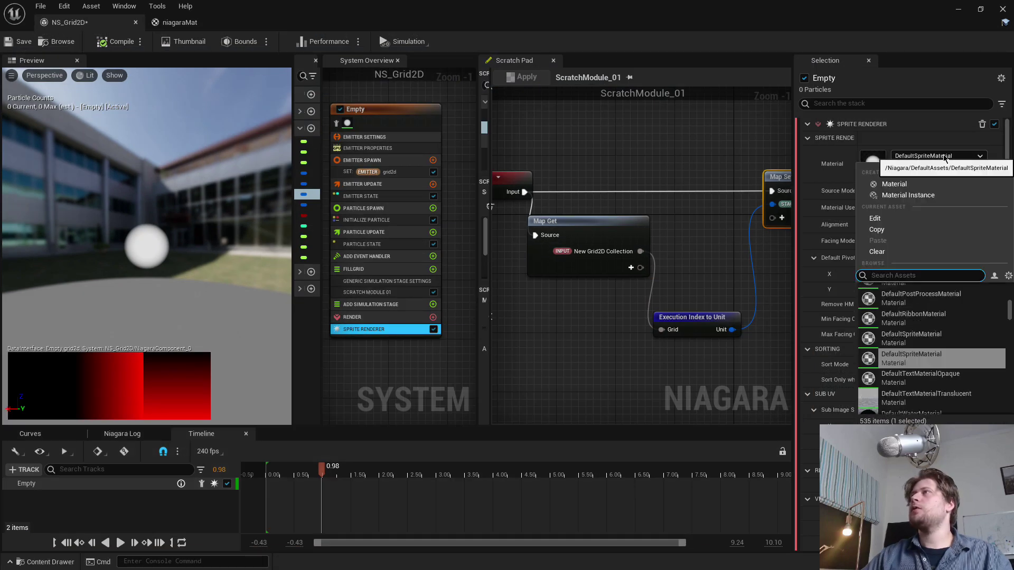
pyautogui.write('niaga')
pyautogui.press('Return')
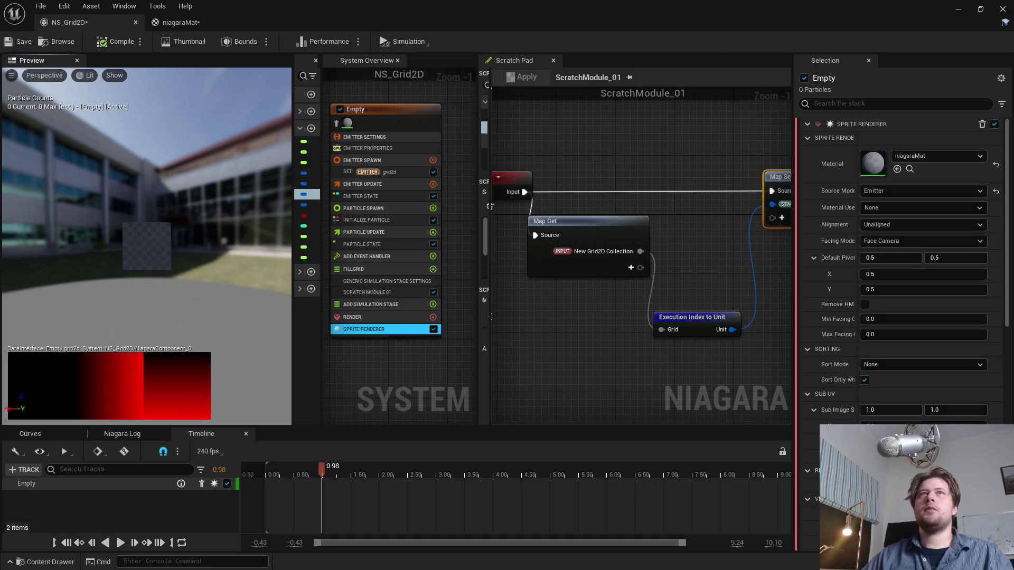
pyautogui.scroll(5, 147, 246)
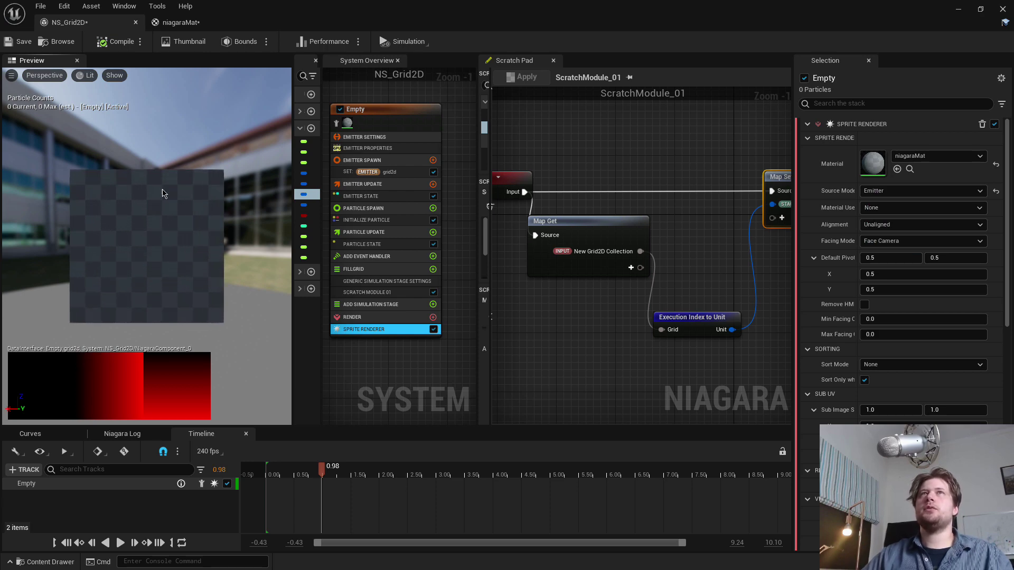
pyautogui.hotkey('ctrl', 's')
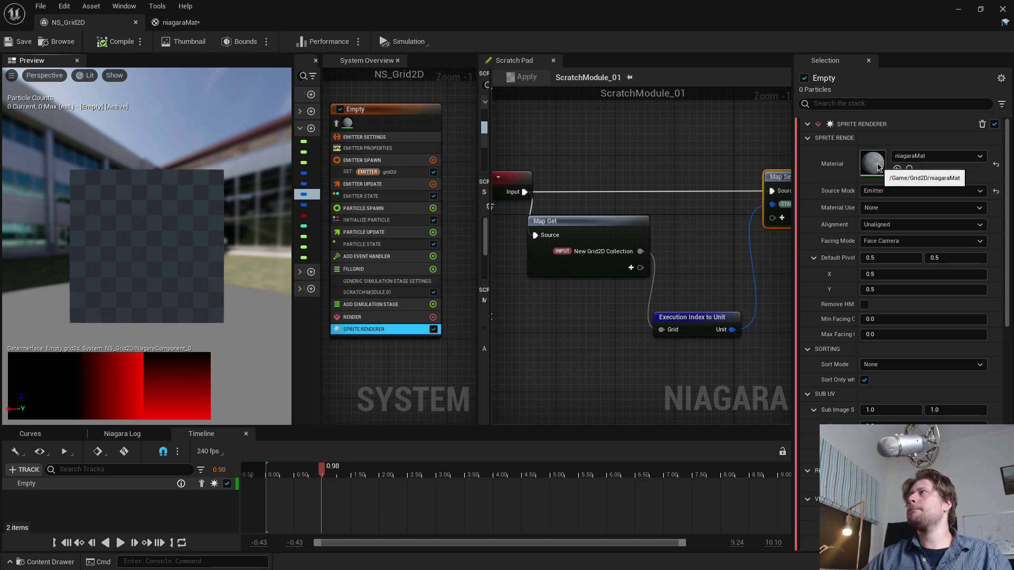
# Save the niagaraMat material and preview it on a plane.
pyautogui.click(195, 22)
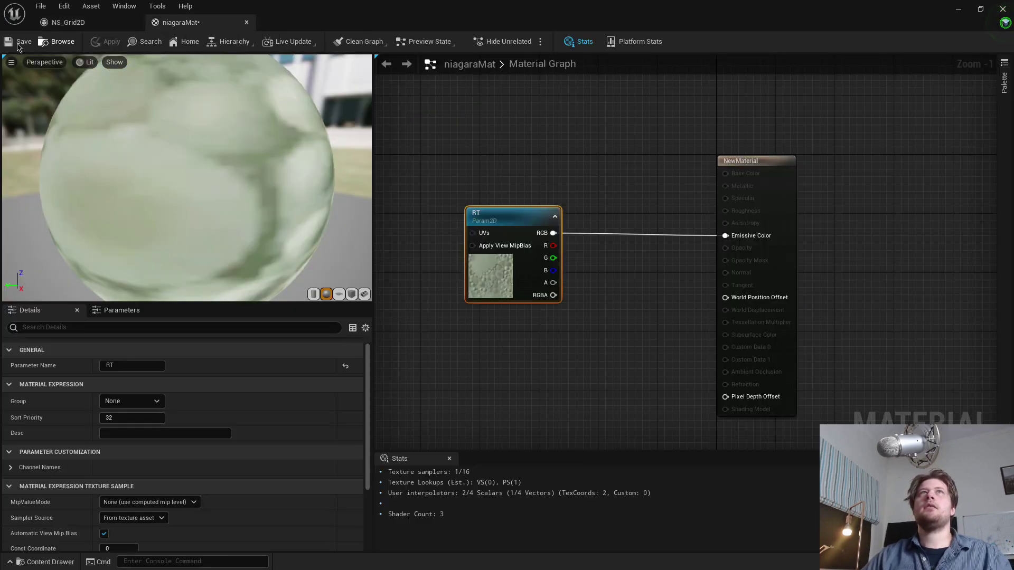
pyautogui.click(79, 23)
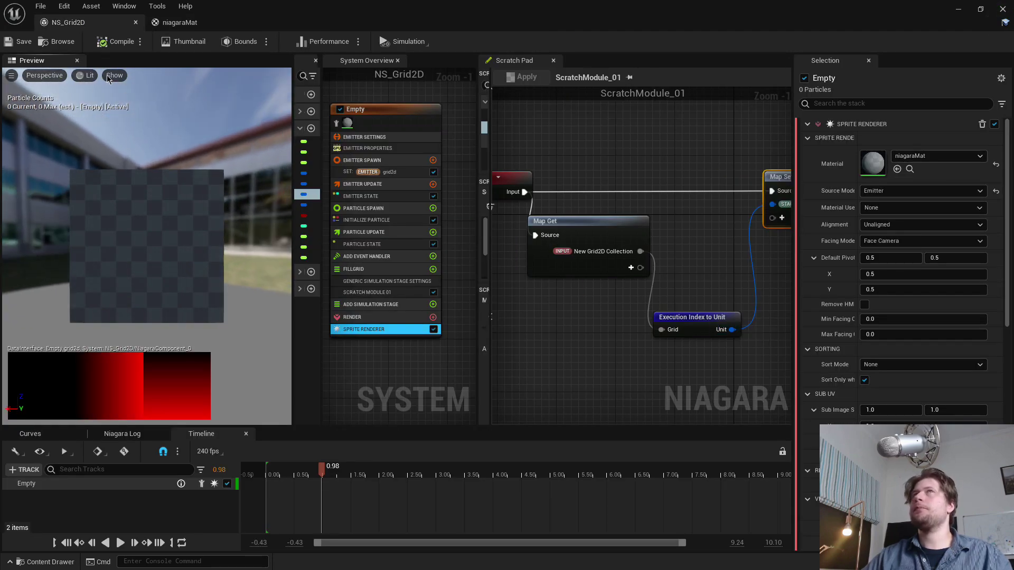
pyautogui.click(180, 22)
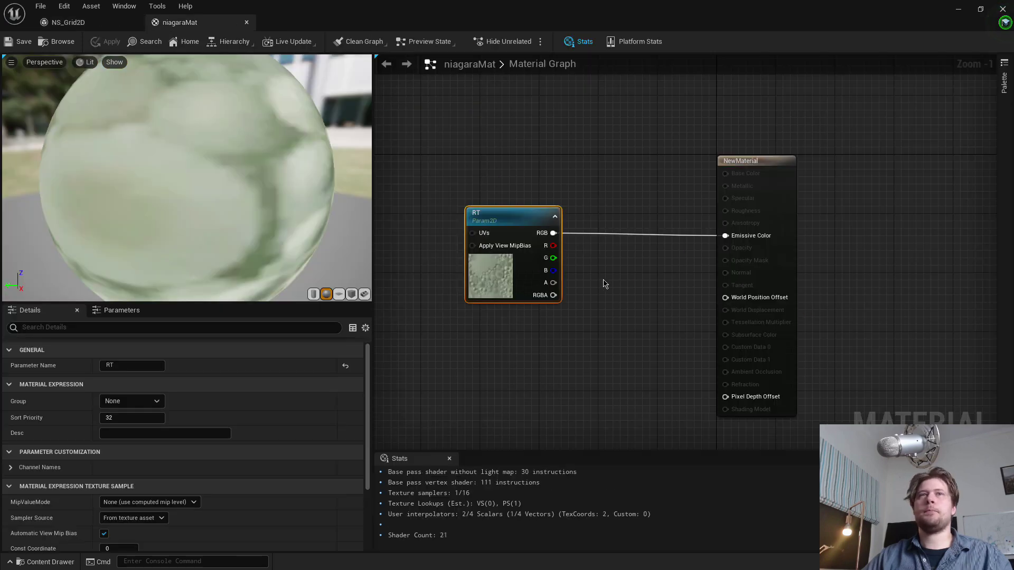
pyautogui.moveTo(601, 310); pyautogui.dragTo(602, 290, button='right')
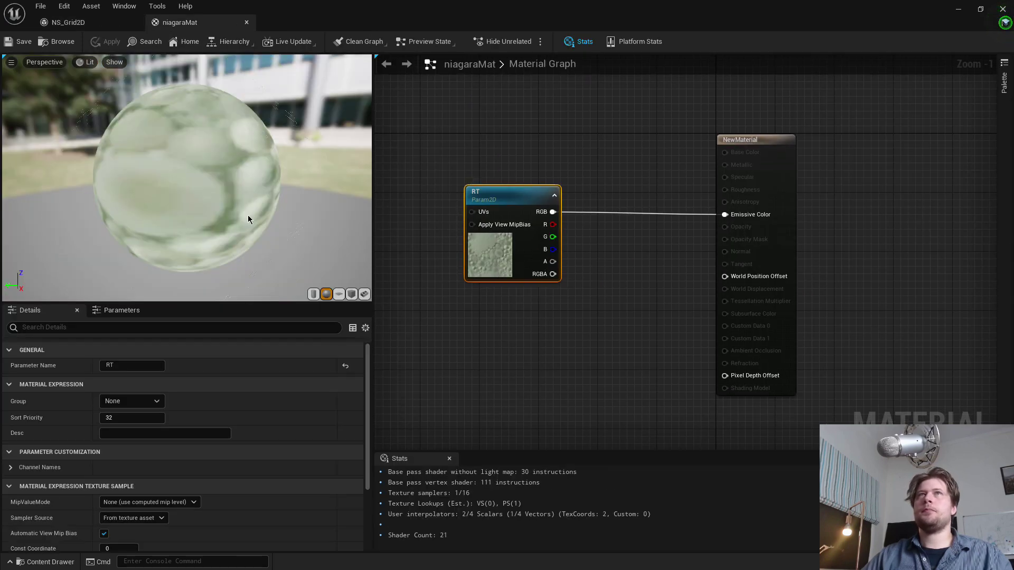
pyautogui.click(339, 294)
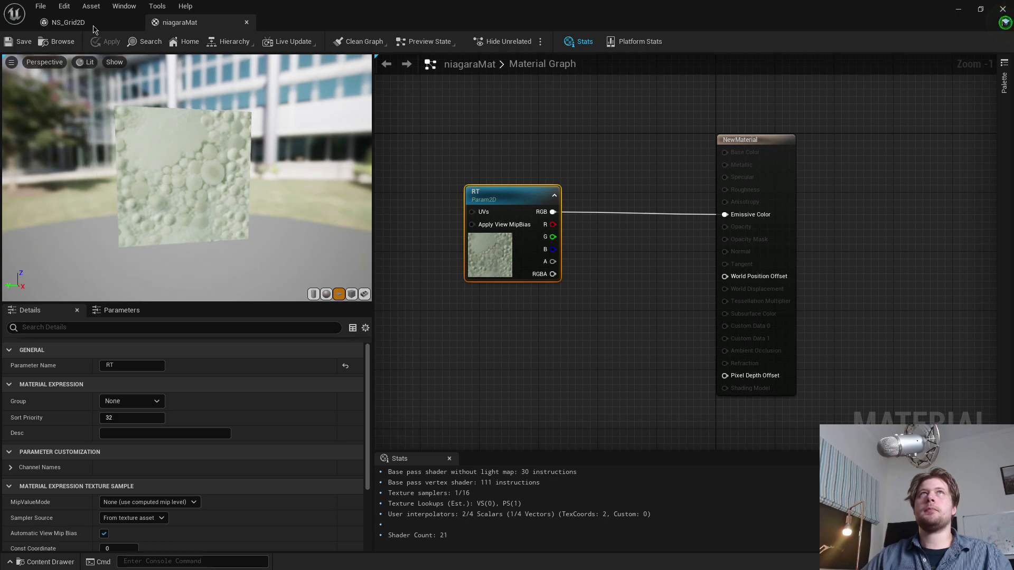
# Switch to the NS_Grid2D system and open the Empty emitter's properties.
pyautogui.click(69, 22)
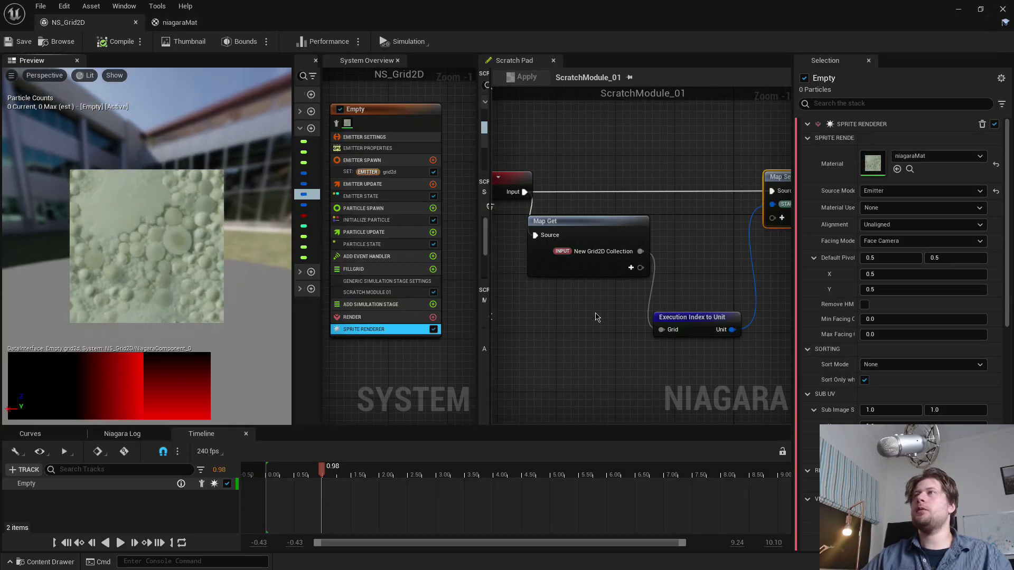
pyautogui.moveTo(621, 322); pyautogui.dragTo(606, 294, button='right')
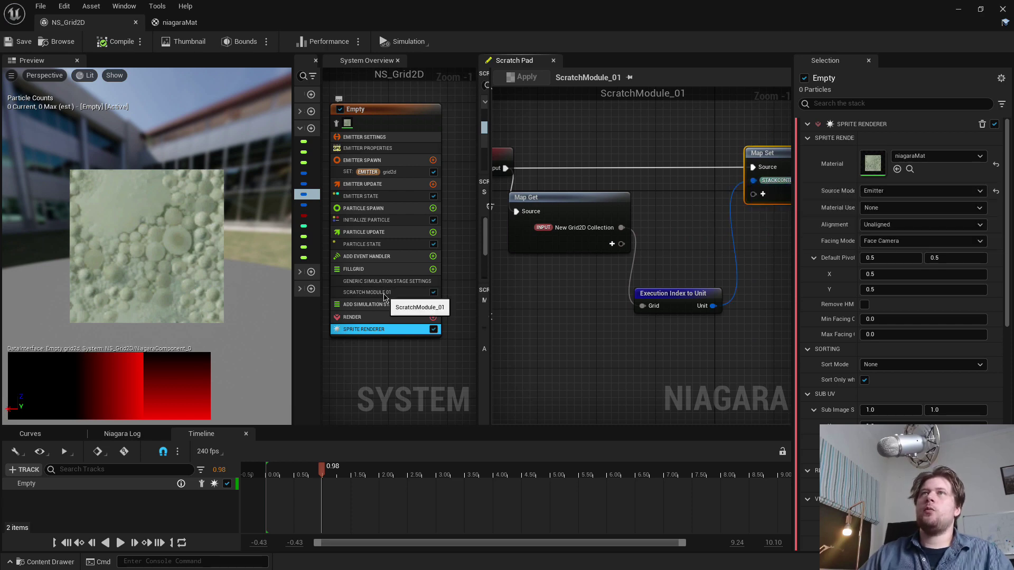
pyautogui.click(395, 149)
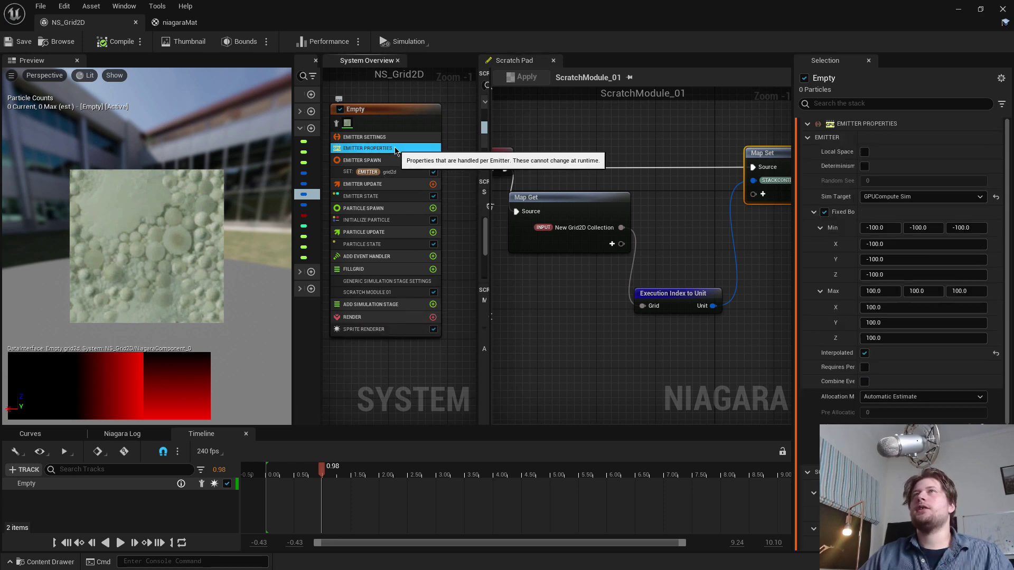
# Add an emitter attribute of type Render Target 2D and name it renderT.
pyautogui.moveTo(346, 181); pyautogui.dragTo(432, 180)
pyautogui.click(421, 129)
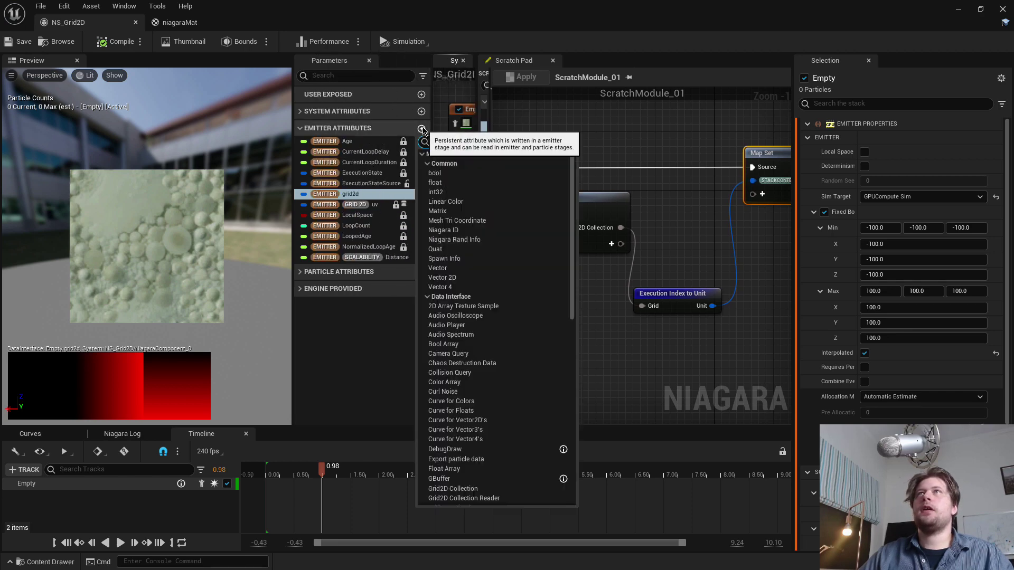
pyautogui.write('niagara')
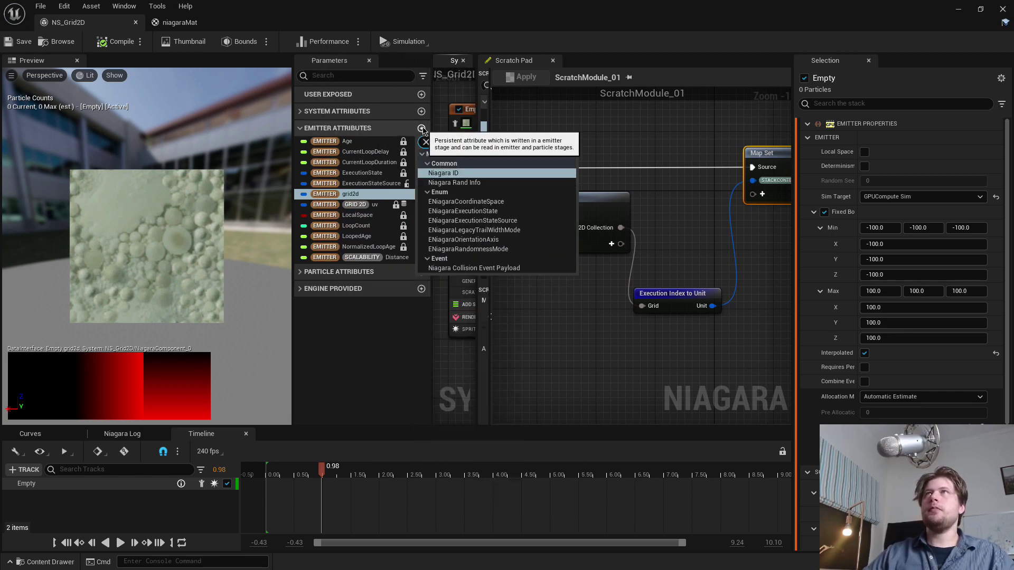
pyautogui.press('BackSpace')
pyautogui.press('BackSpace')
pyautogui.press('BackSpace')
pyautogui.press('BackSpace')
pyautogui.press('BackSpace')
pyautogui.press('BackSpace')
pyautogui.press('BackSpace')
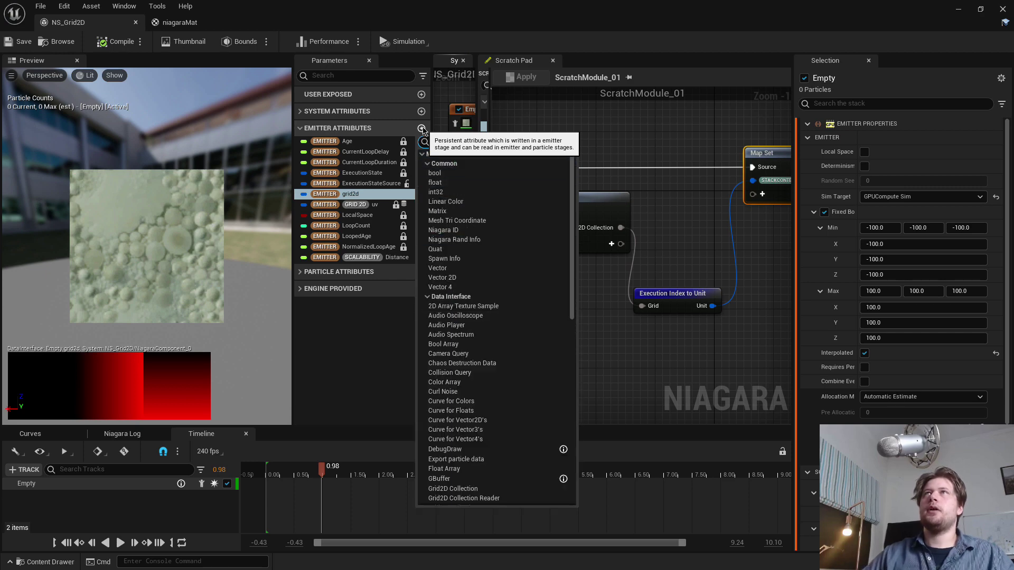
pyautogui.write('render')
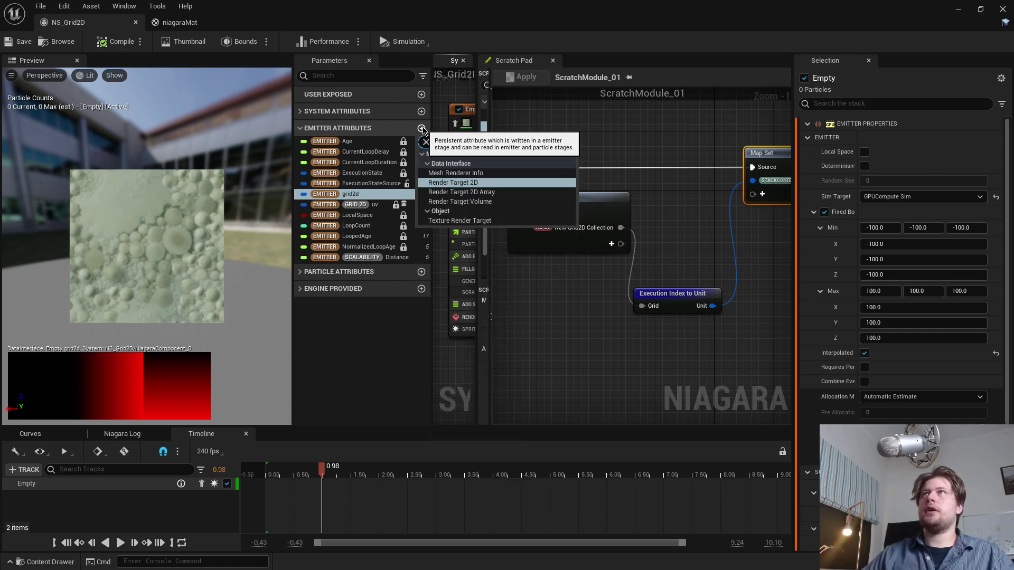
pyautogui.press('Return')
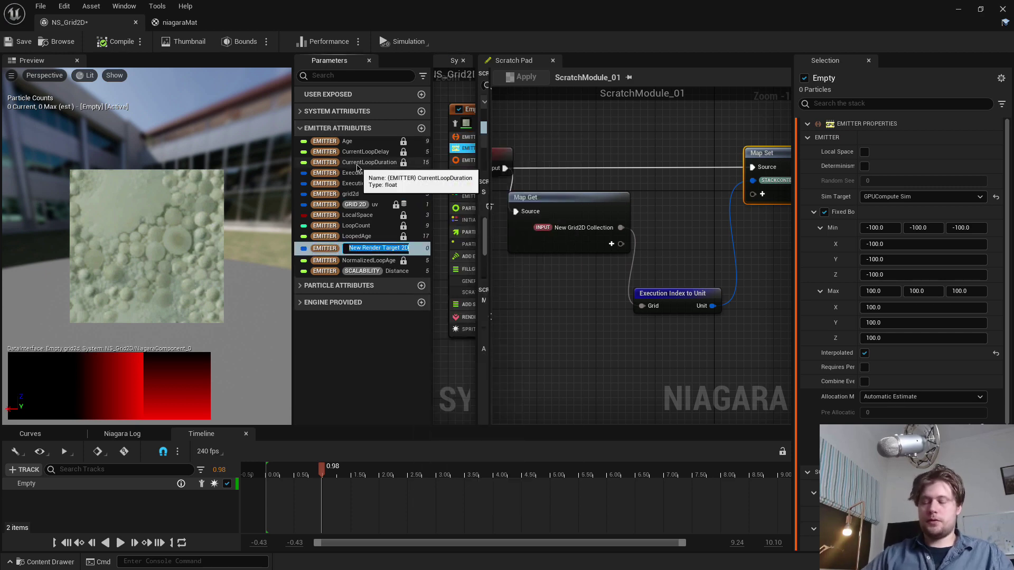
pyautogui.write('rende')
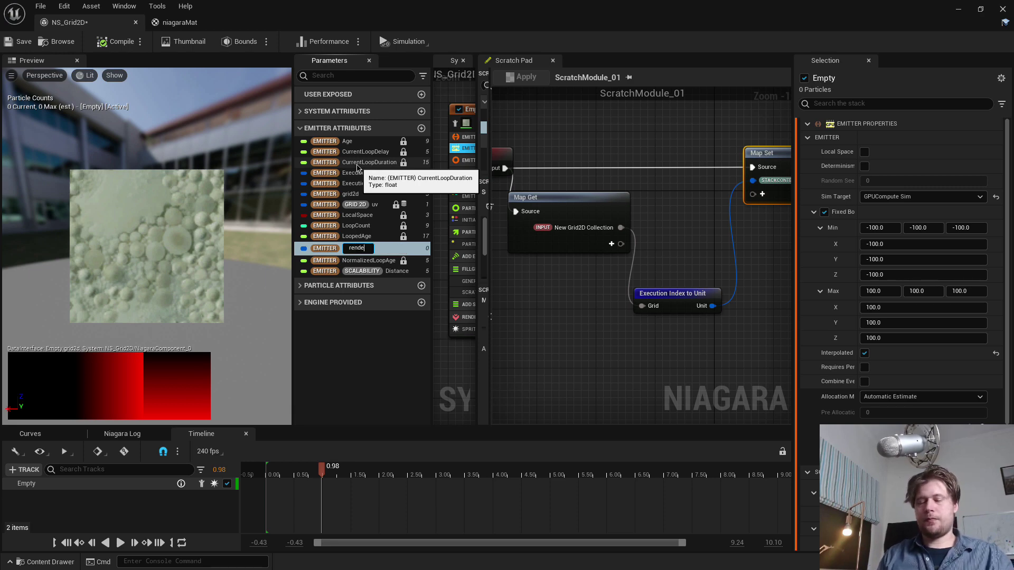
pyautogui.write('rT')
pyautogui.press('Return')
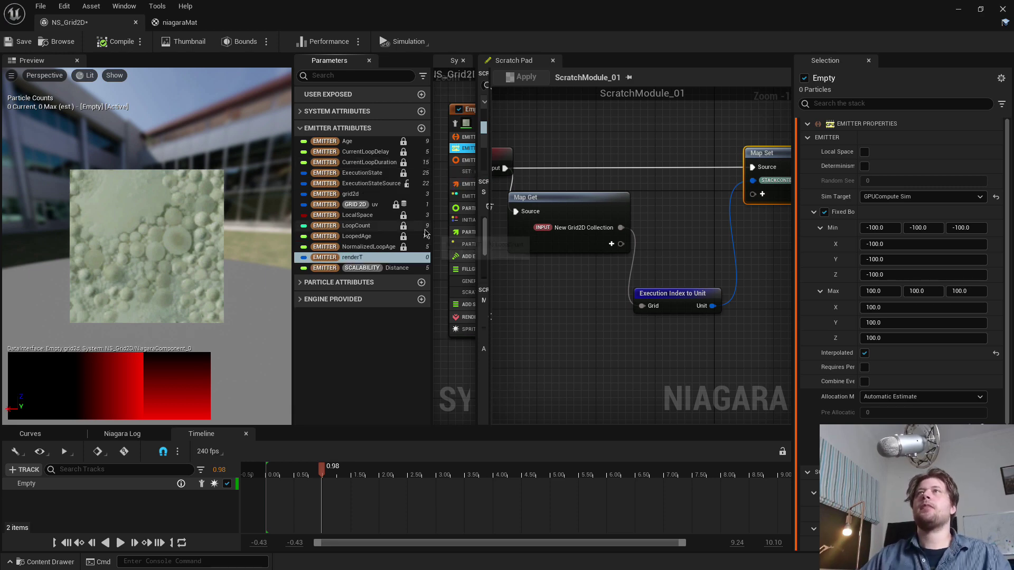
pyautogui.moveTo(431, 228); pyautogui.dragTo(320, 248)
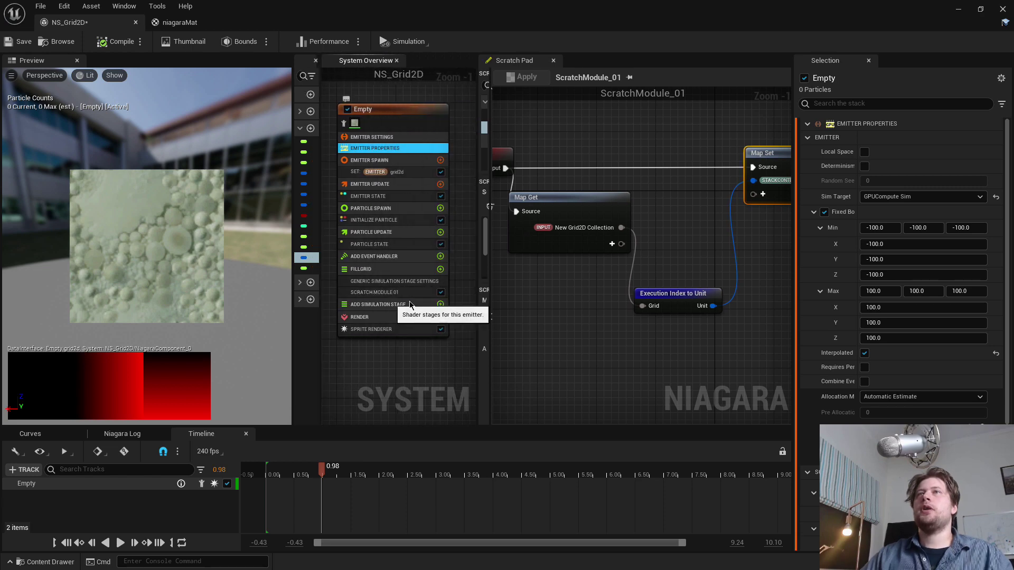
pyautogui.click(382, 294)
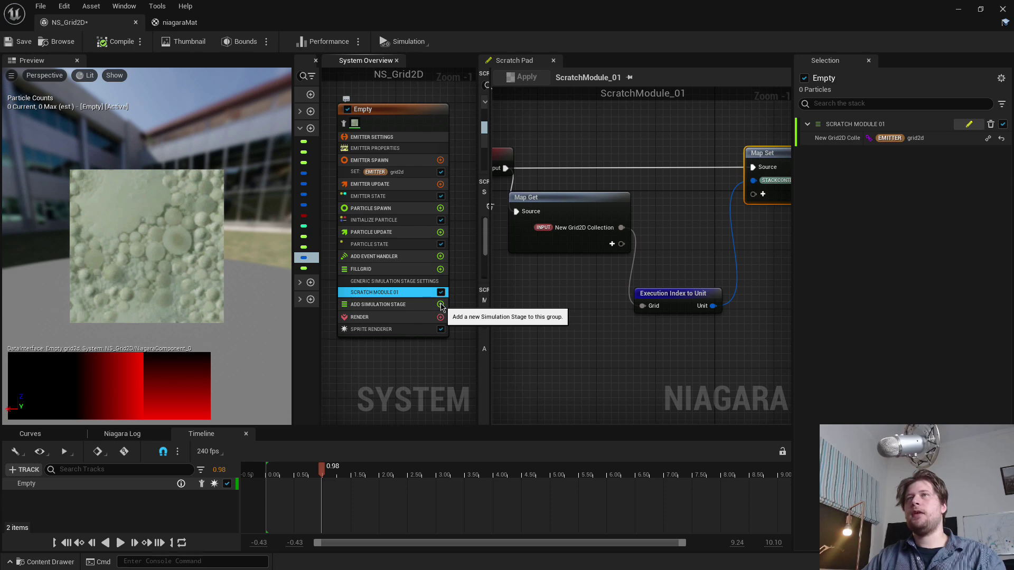
pyautogui.click(441, 304)
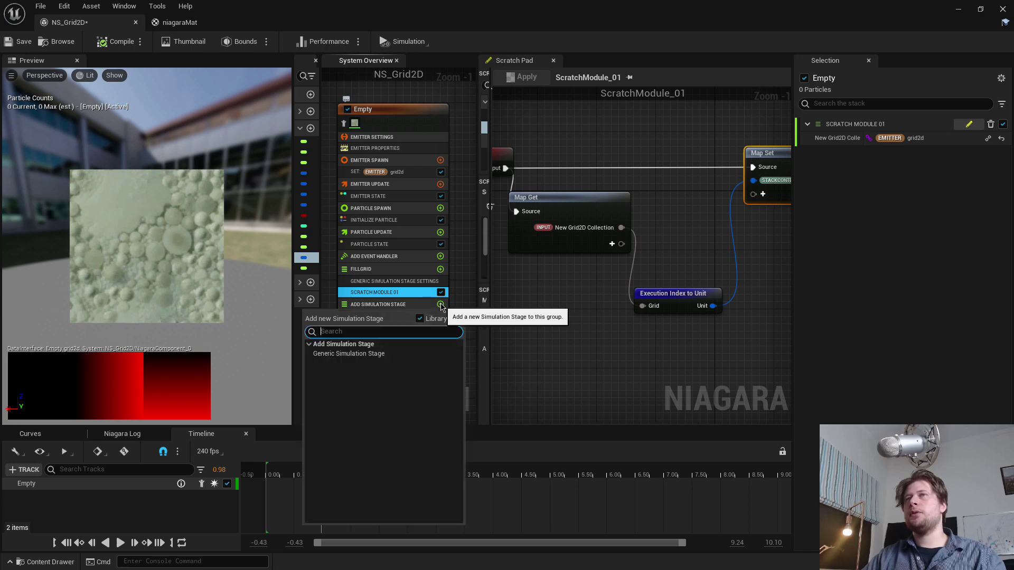
pyautogui.click(404, 305)
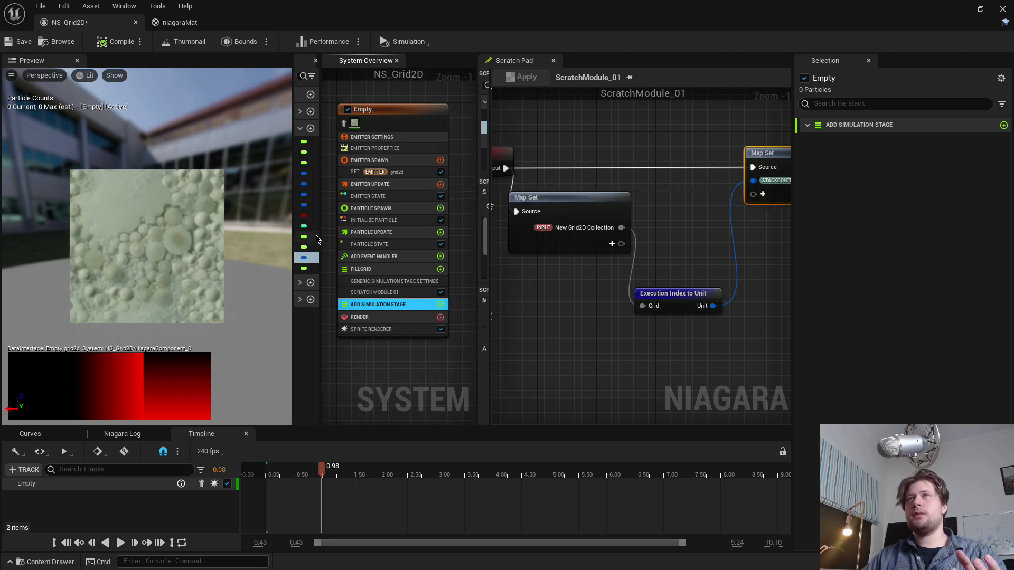
# Add the renderT attribute to the Emitter Spawn group and set its render target size to 128 by 128.
pyautogui.moveTo(291, 231); pyautogui.dragTo(212, 232)
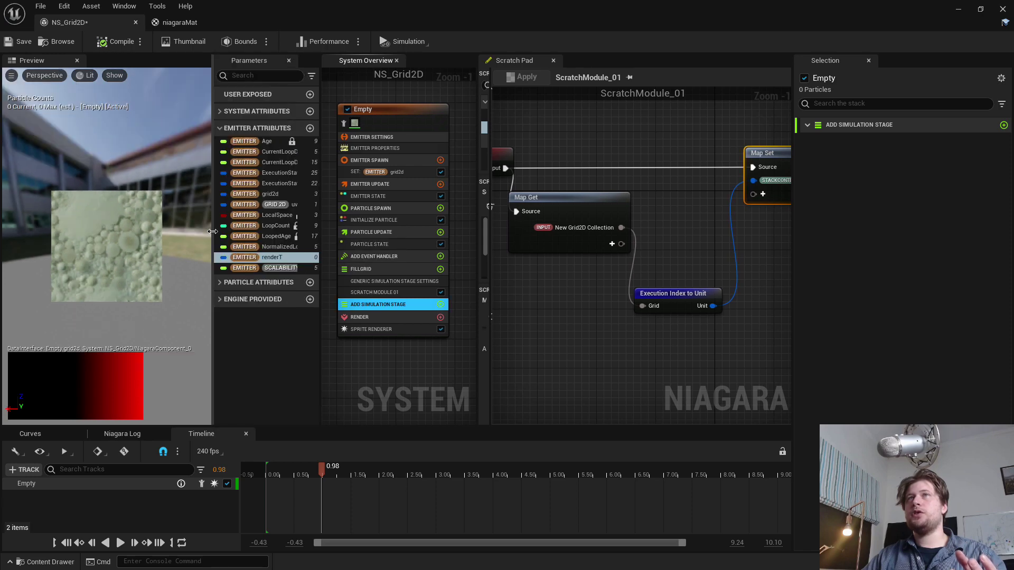
pyautogui.moveTo(321, 177); pyautogui.dragTo(348, 176)
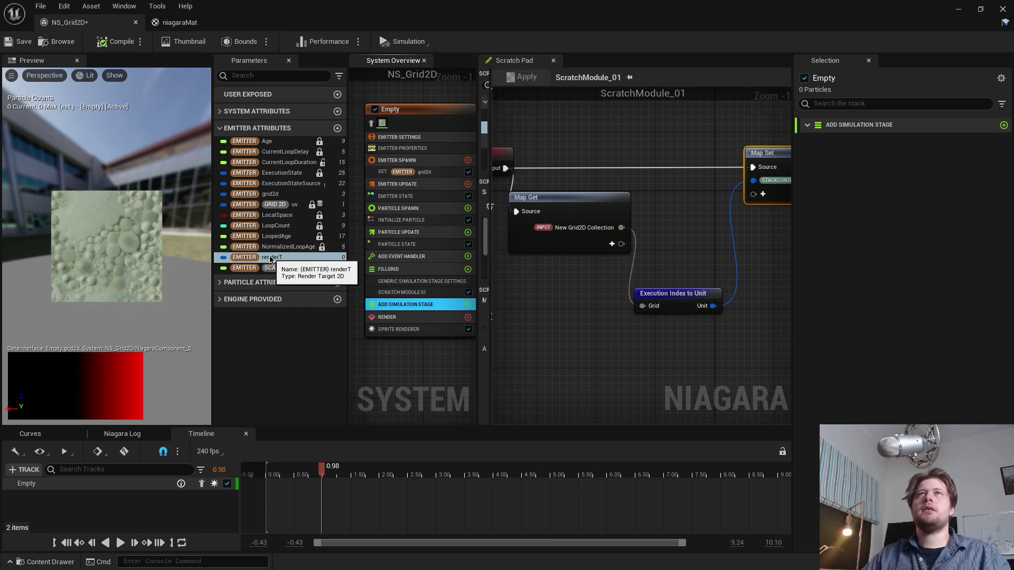
pyautogui.moveTo(274, 257); pyautogui.dragTo(421, 179)
pyautogui.click(881, 188)
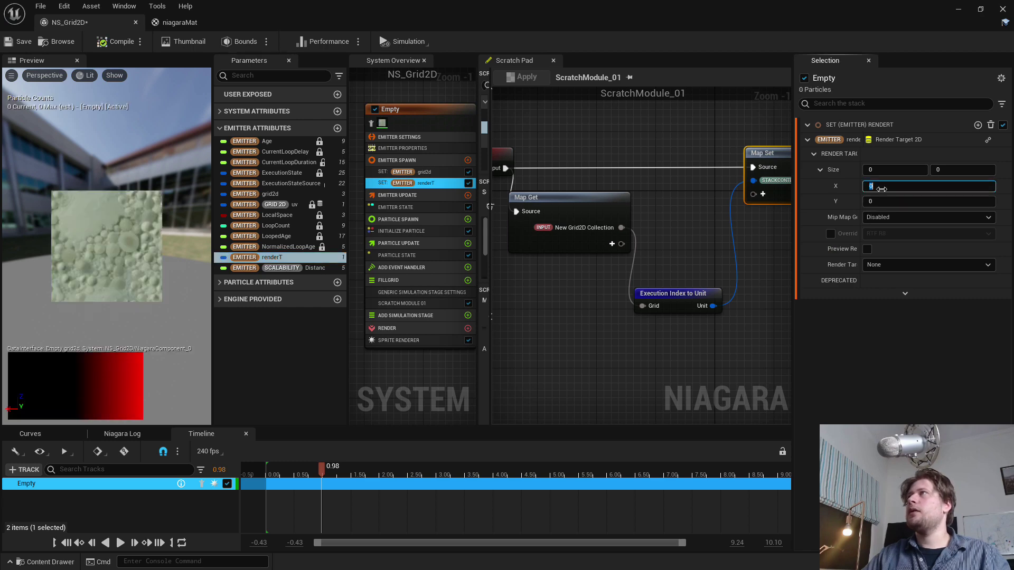
pyautogui.write('128')
pyautogui.press('Tab')
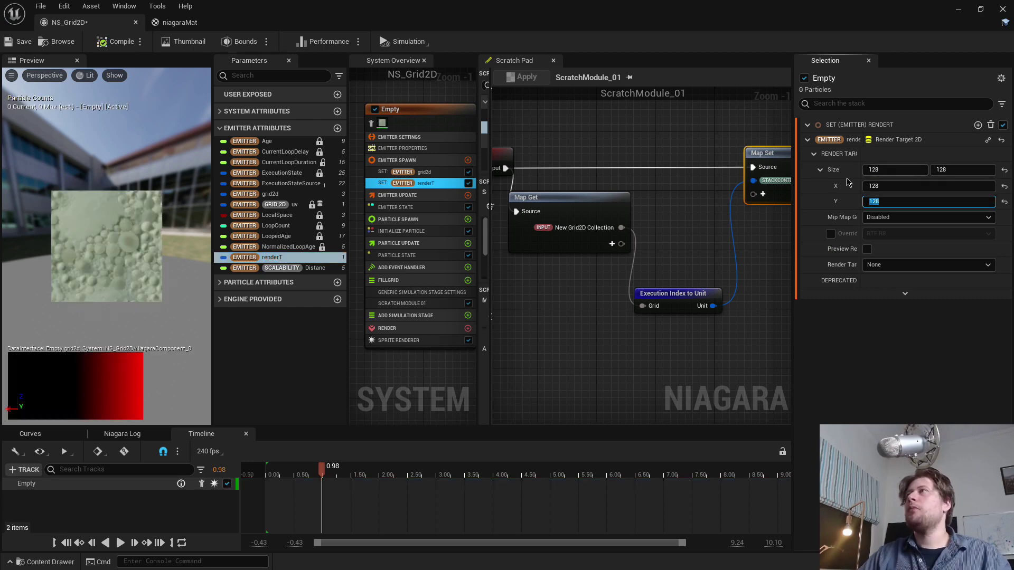
# Enable the format override on the renderT render target and set it to RTF RG32f.
pyautogui.moveTo(427, 368); pyautogui.dragTo(418, 363, button='right')
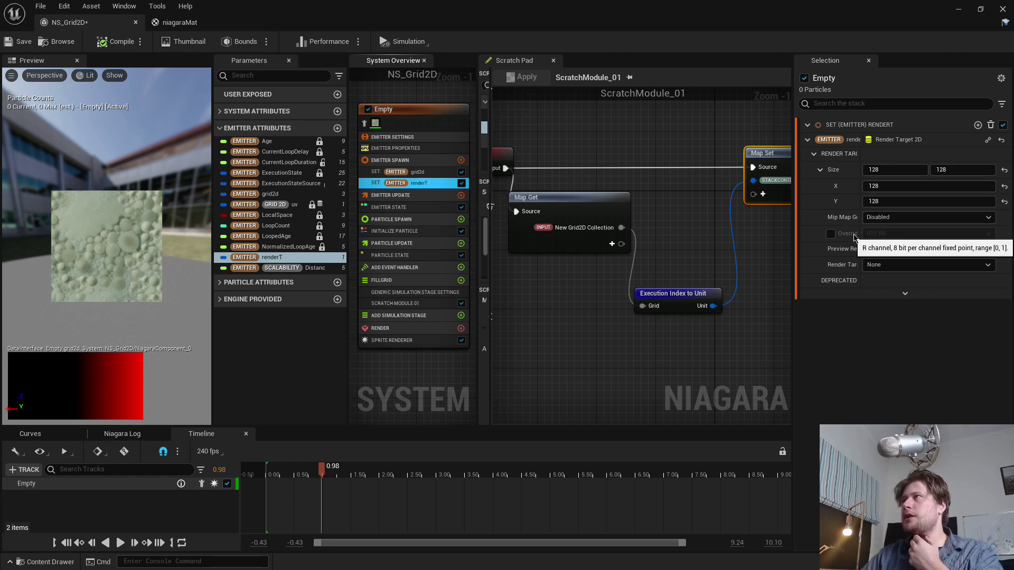
pyautogui.click(831, 233)
pyautogui.click(897, 233)
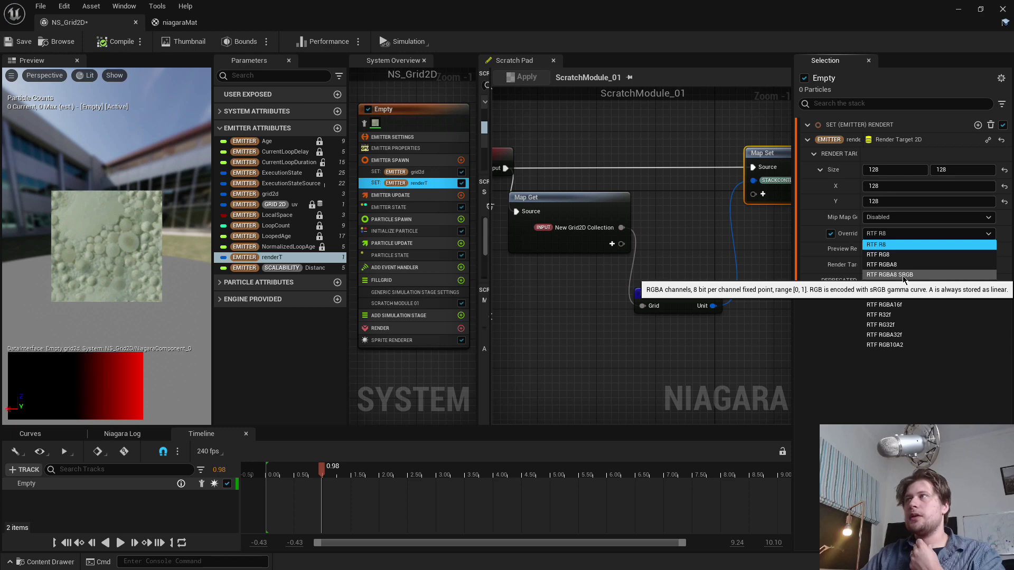
pyautogui.click(892, 324)
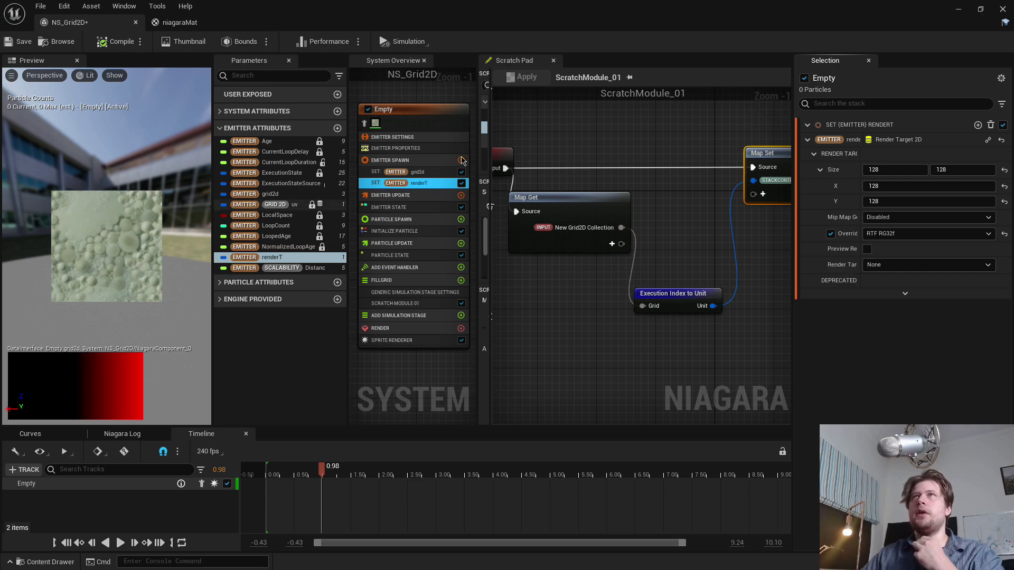
# Add a second Generic Simulation Stage to the emitter and name it fillRT.
pyautogui.moveTo(413, 363); pyautogui.dragTo(414, 357, button='right')
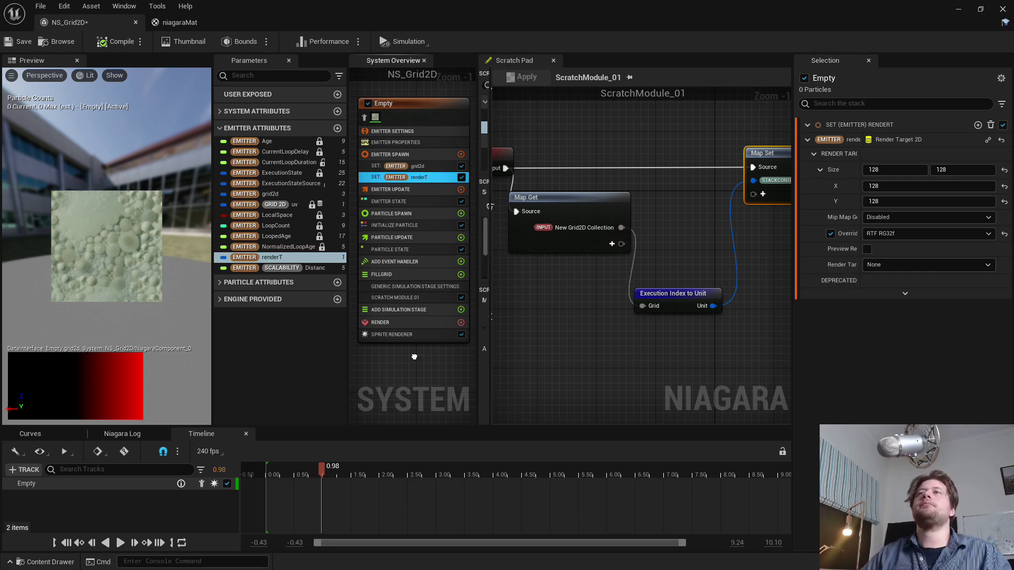
pyautogui.click(460, 310)
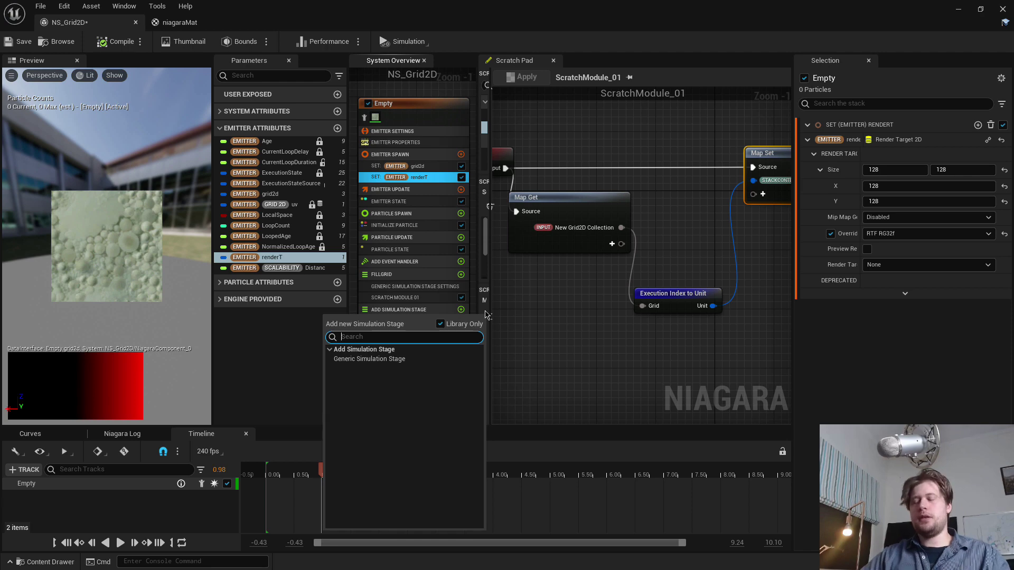
pyautogui.click(380, 360)
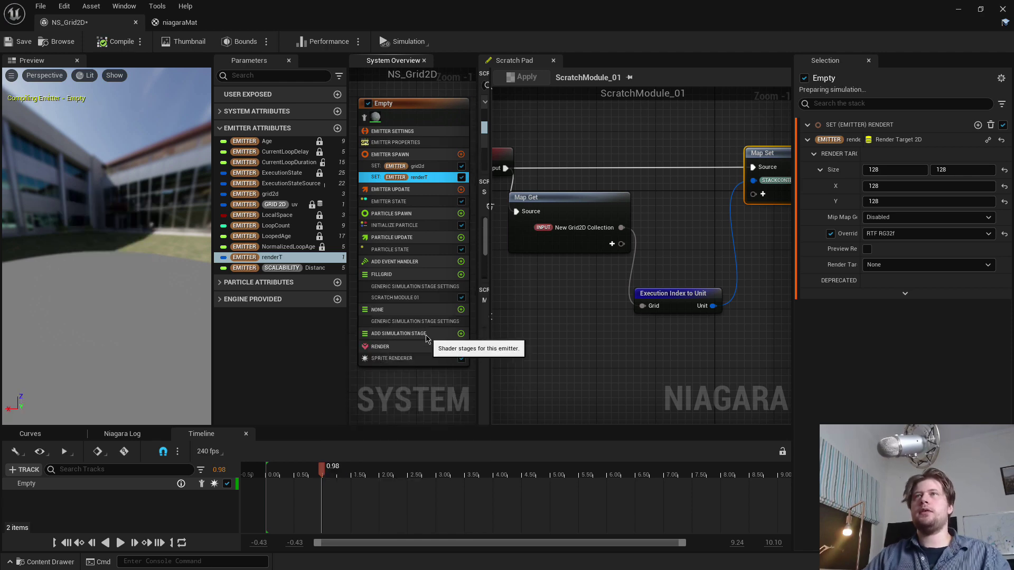
pyautogui.click(426, 334)
pyautogui.click(426, 322)
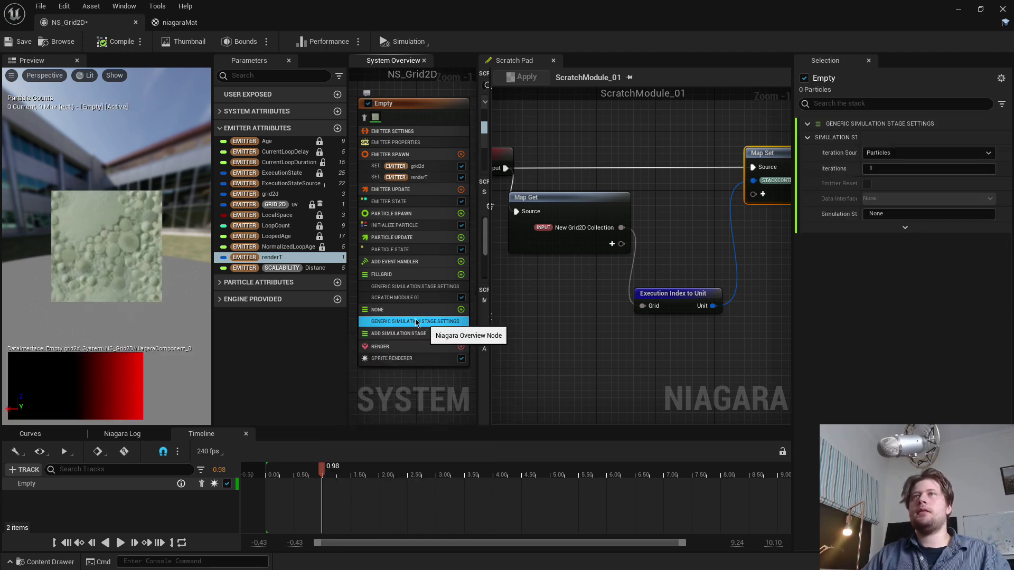
pyautogui.click(902, 213)
pyautogui.write('fillRT')
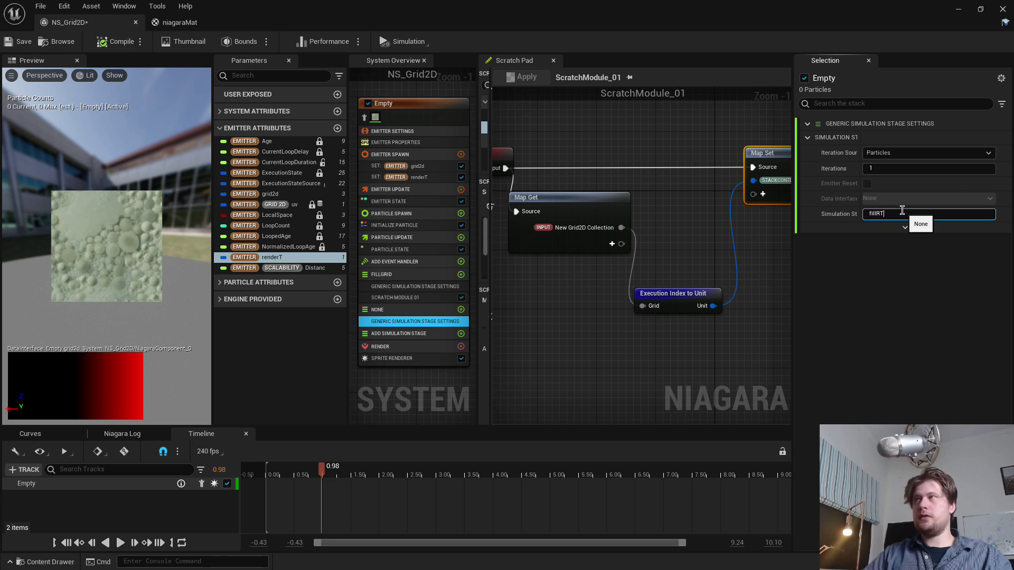
pyautogui.press('Return')
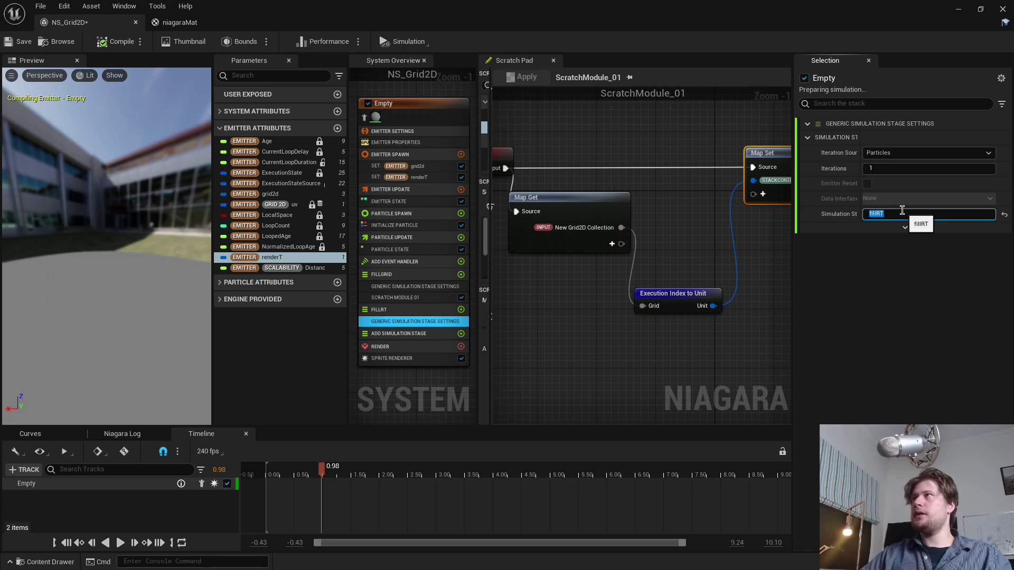
# Set the fillRT stage's iteration source to Data Interface and its data interface to the emitter's renderT.
pyautogui.click(887, 153)
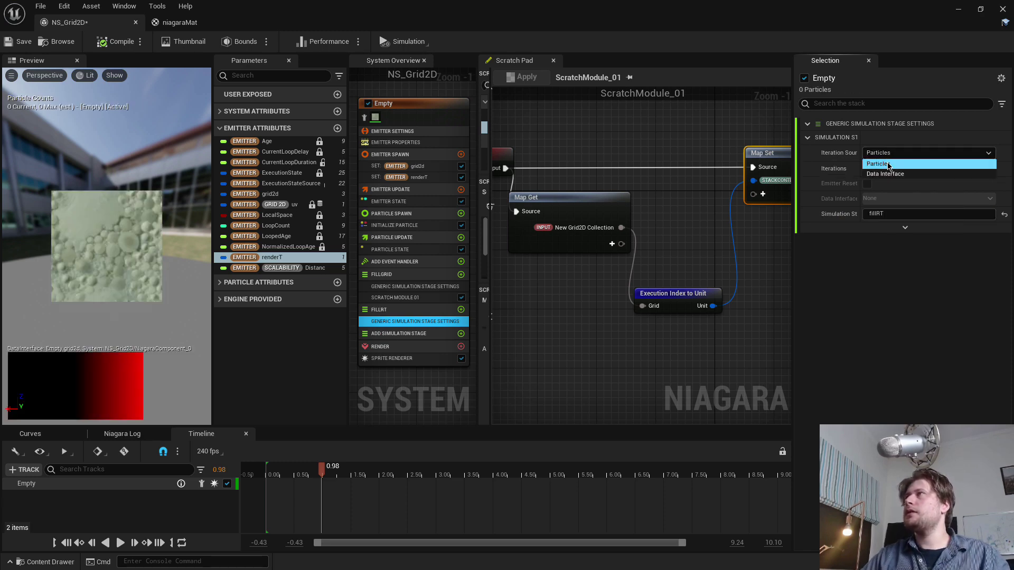
pyautogui.click(879, 170)
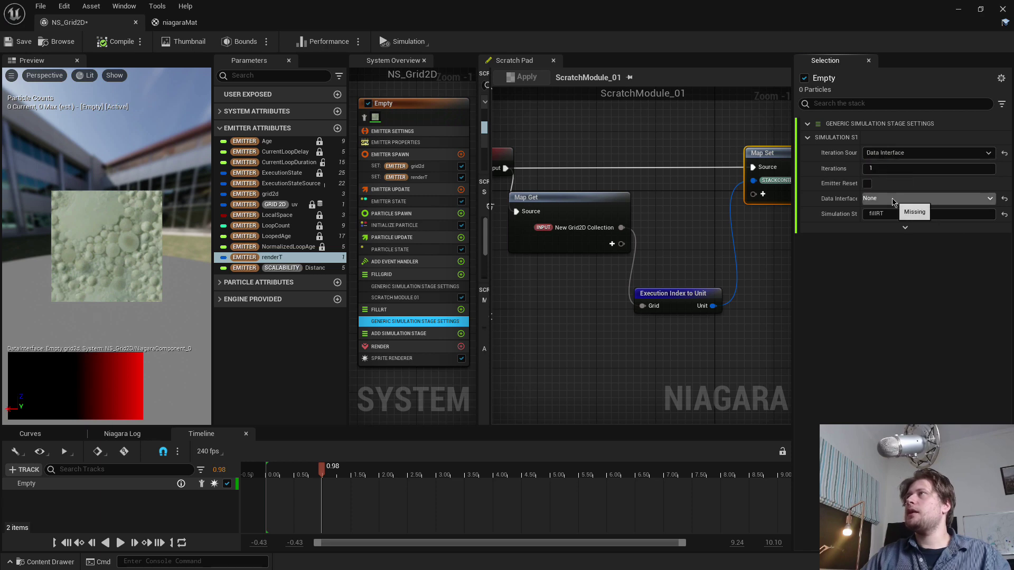
pyautogui.click(872, 198)
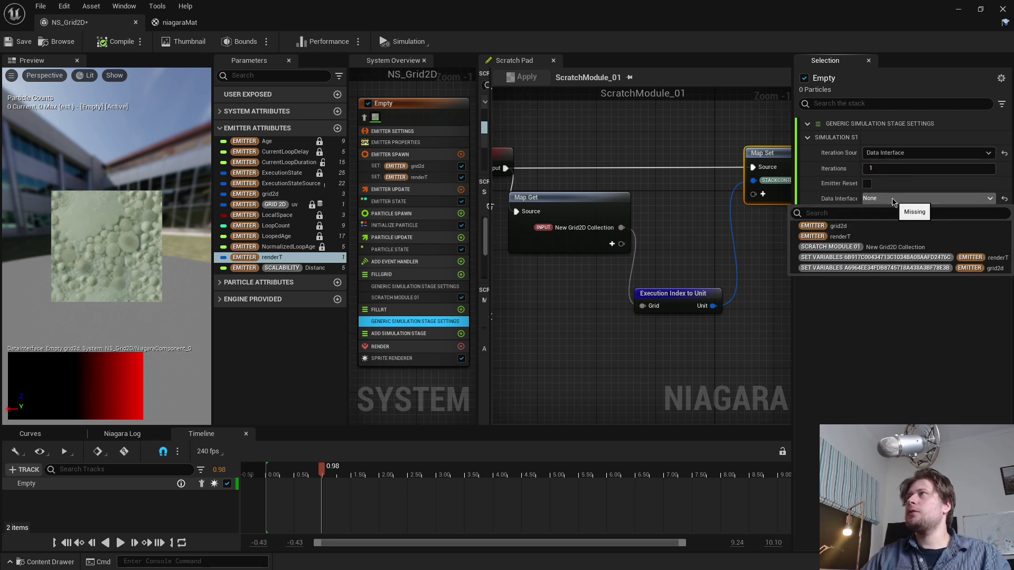
pyautogui.click(844, 237)
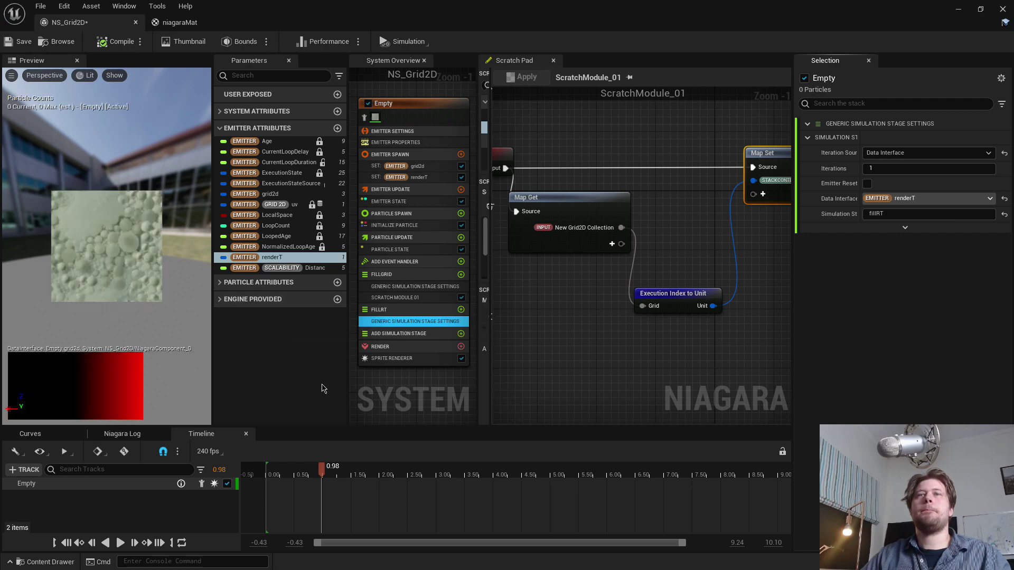
pyautogui.hotkey('alt', 'Tab')
pyautogui.click(450, 351)
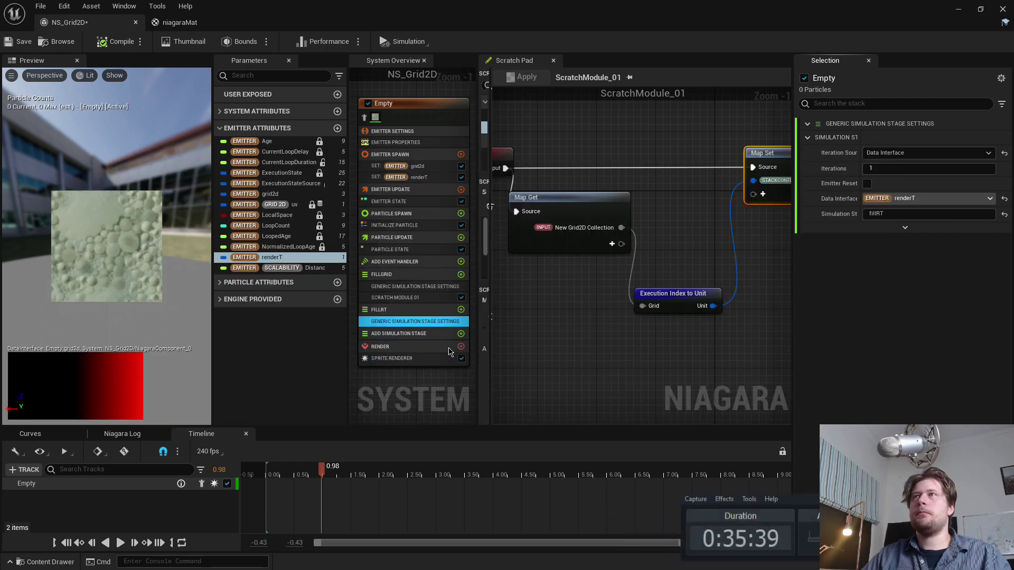
pyautogui.hotkey('alt', 'Tab')
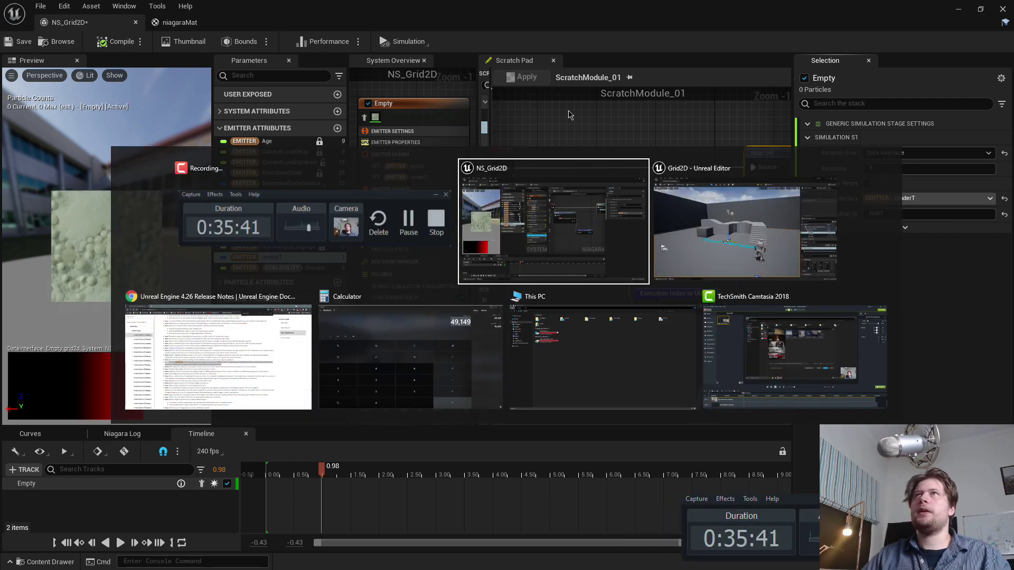
pyautogui.click(501, 270)
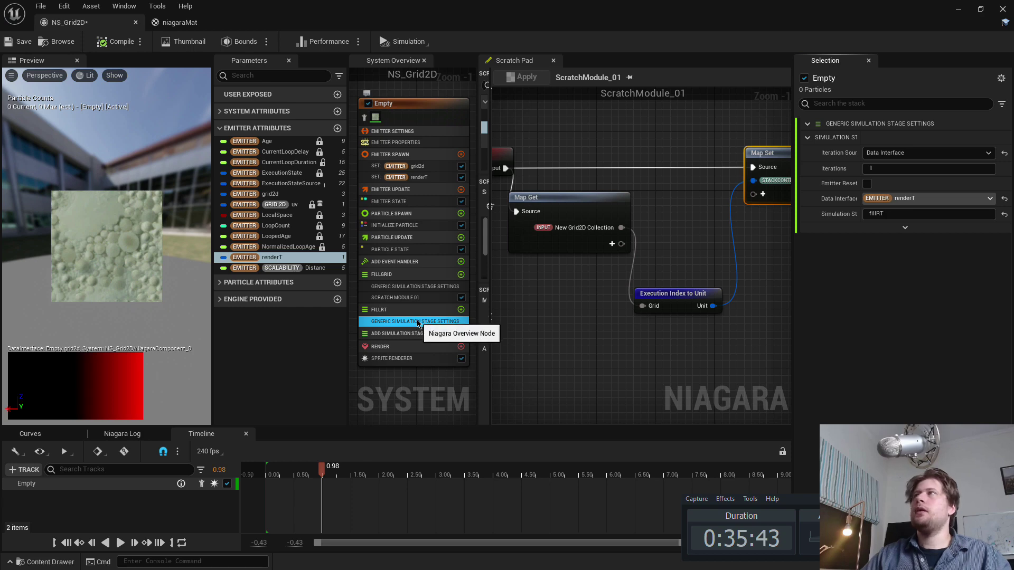
# Add a new scratch pad module to the fillRT simulation stage.
pyautogui.click(461, 310)
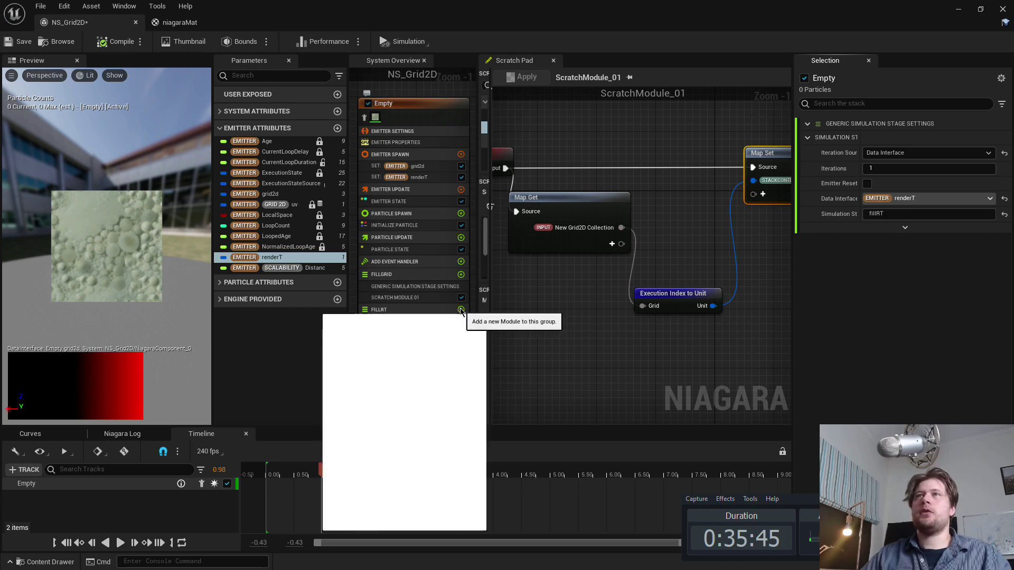
pyautogui.write('scra')
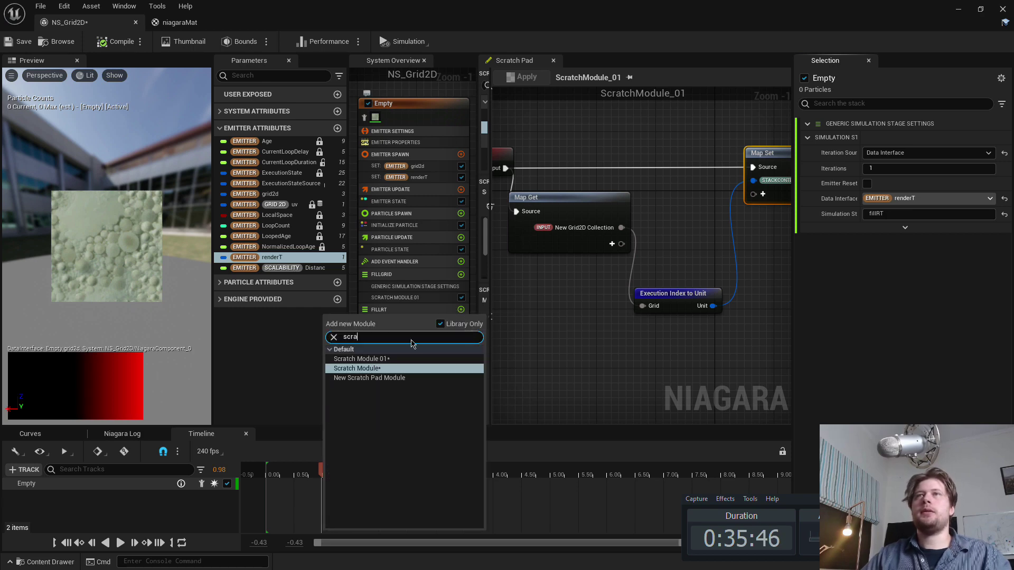
pyautogui.click(376, 378)
# Move the Map Set and Output Module nodes farther away from the Map Get node in ScratchModule_02.
pyautogui.scroll(3, 618, 301)
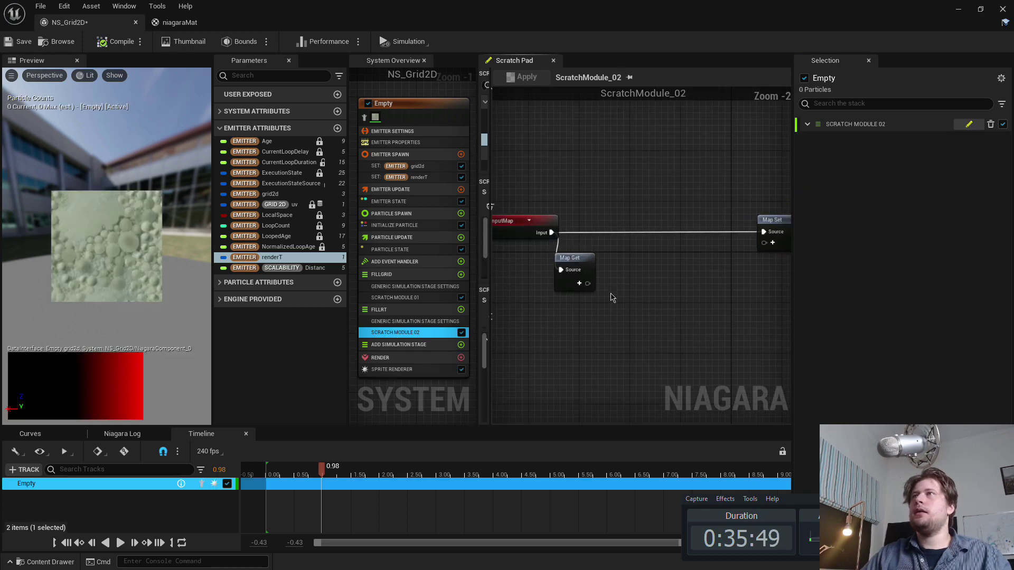
pyautogui.moveTo(606, 347); pyautogui.dragTo(454, 337, button='right')
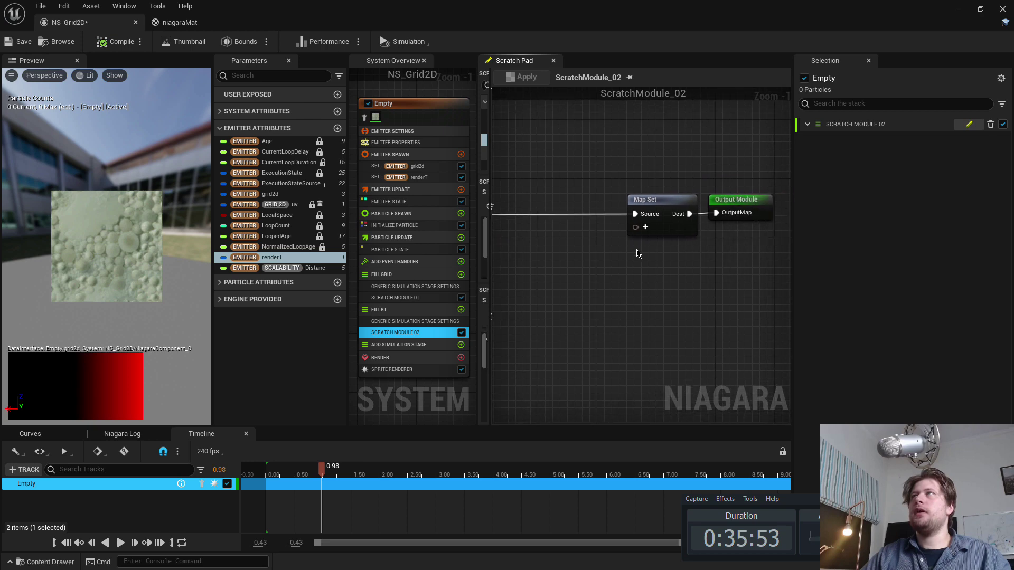
pyautogui.moveTo(639, 254); pyautogui.dragTo(797, 288)
pyautogui.moveTo(644, 204); pyautogui.dragTo(736, 199)
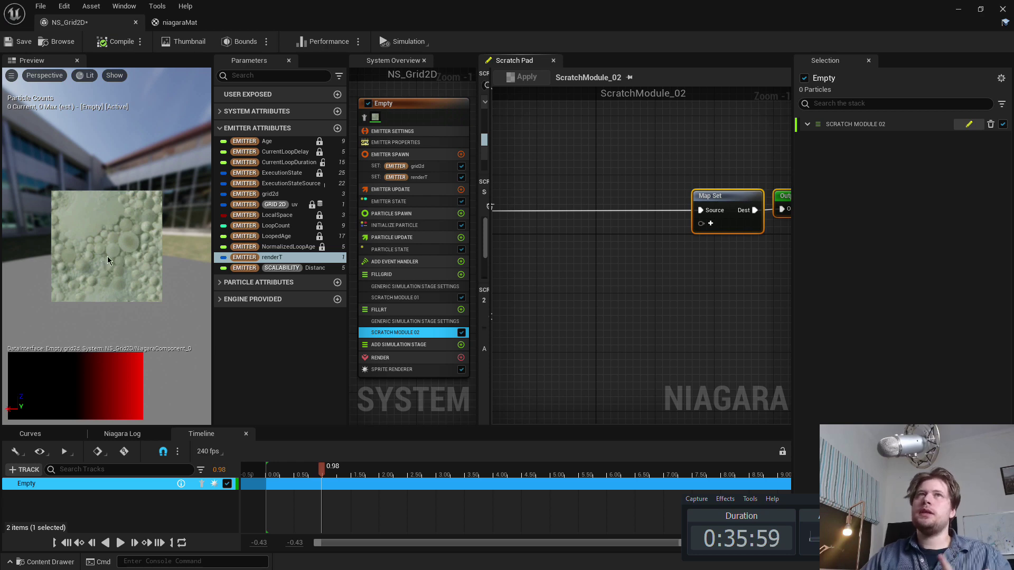
pyautogui.moveTo(640, 271); pyautogui.dragTo(700, 263, button='right')
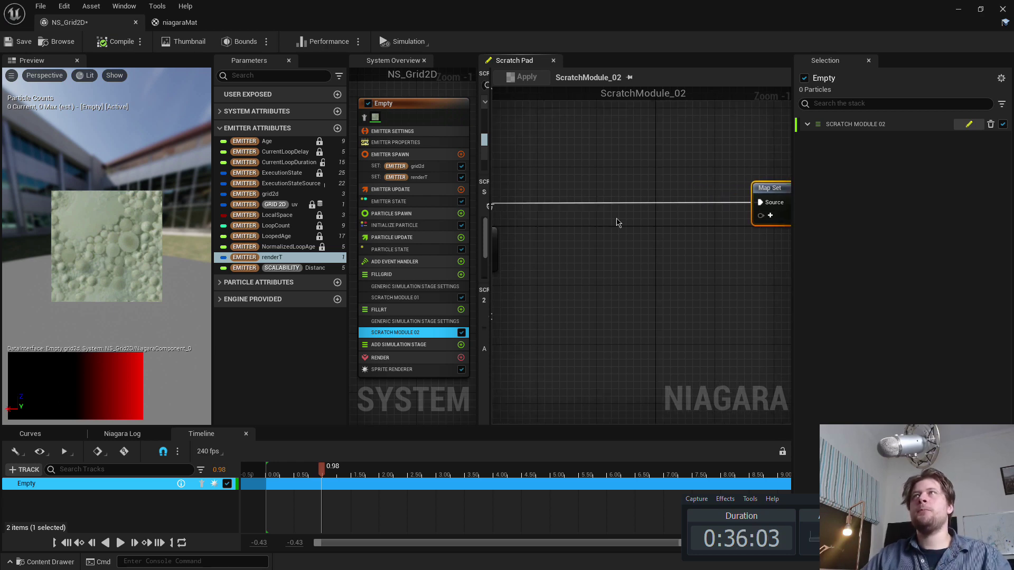
pyautogui.moveTo(613, 215)
pyautogui.mouseDown(button='right')
pyautogui.moveTo(649, 224)
pyautogui.moveTo(627, 217)
pyautogui.mouseUp(button='right')
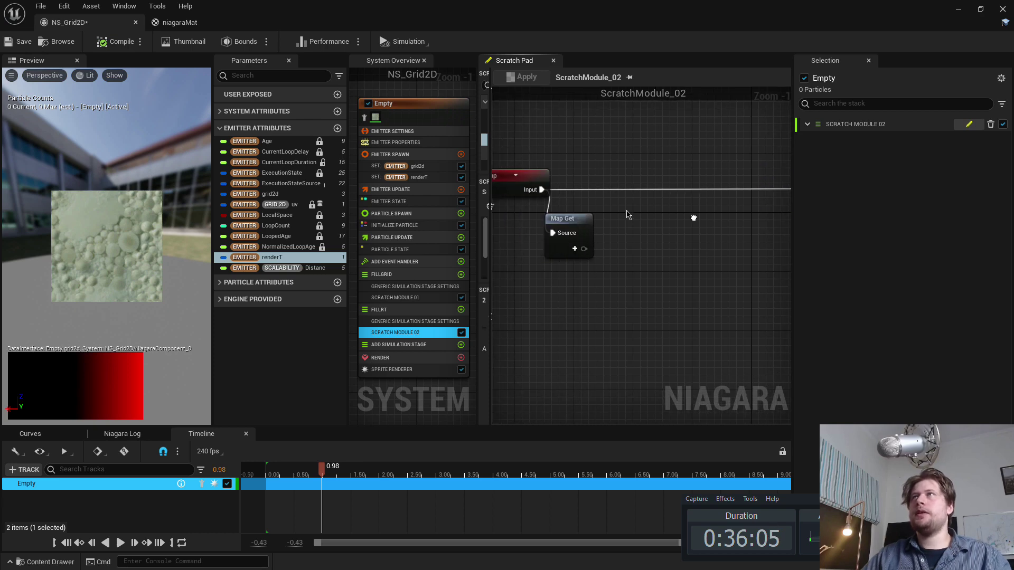
pyautogui.moveTo(542, 189); pyautogui.dragTo(708, 227)
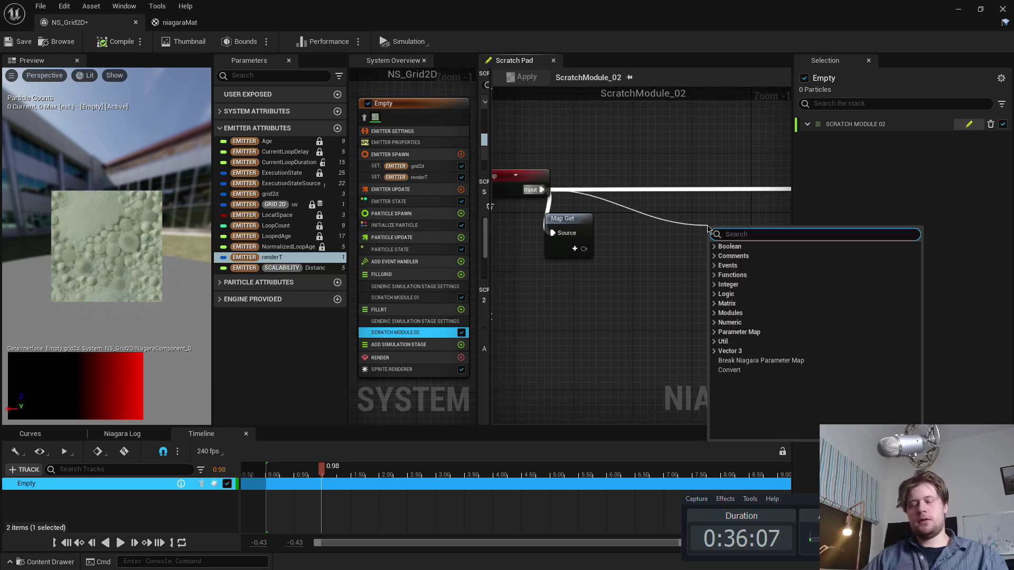
pyautogui.write('new')
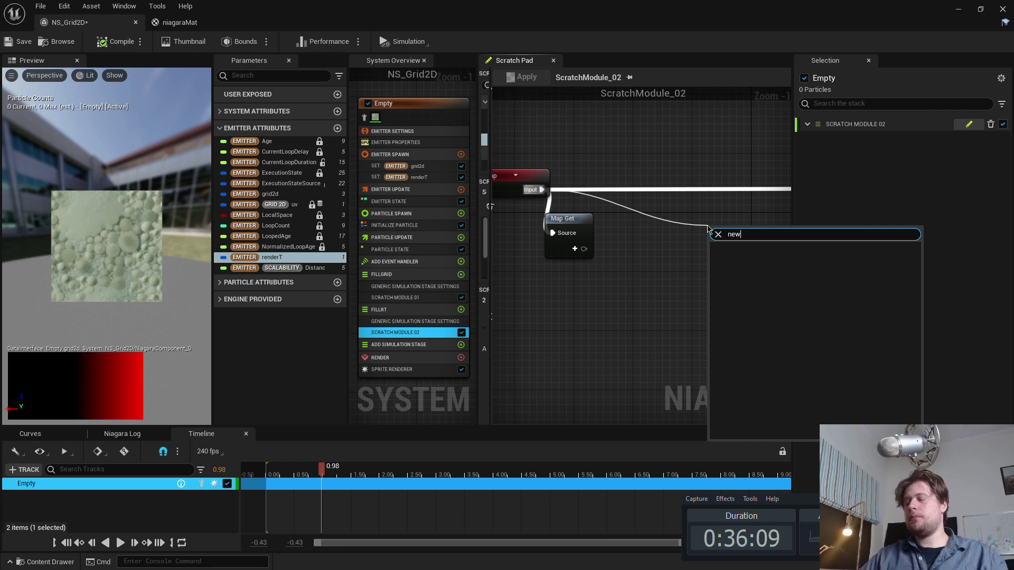
pyautogui.press('BackSpace')
pyautogui.press('BackSpace')
pyautogui.press('BackSpace')
pyautogui.write('set')
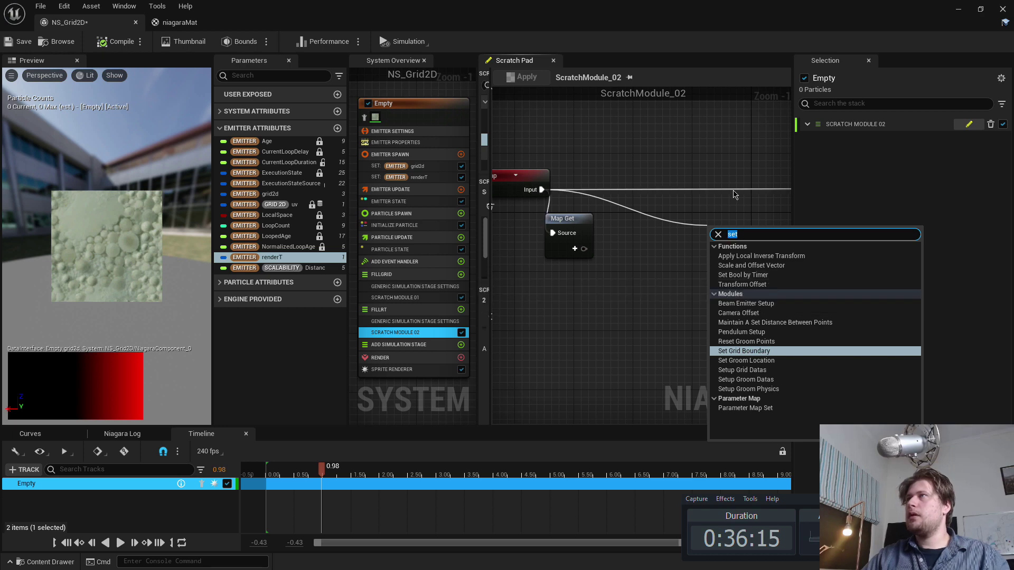
pyautogui.click(541, 190)
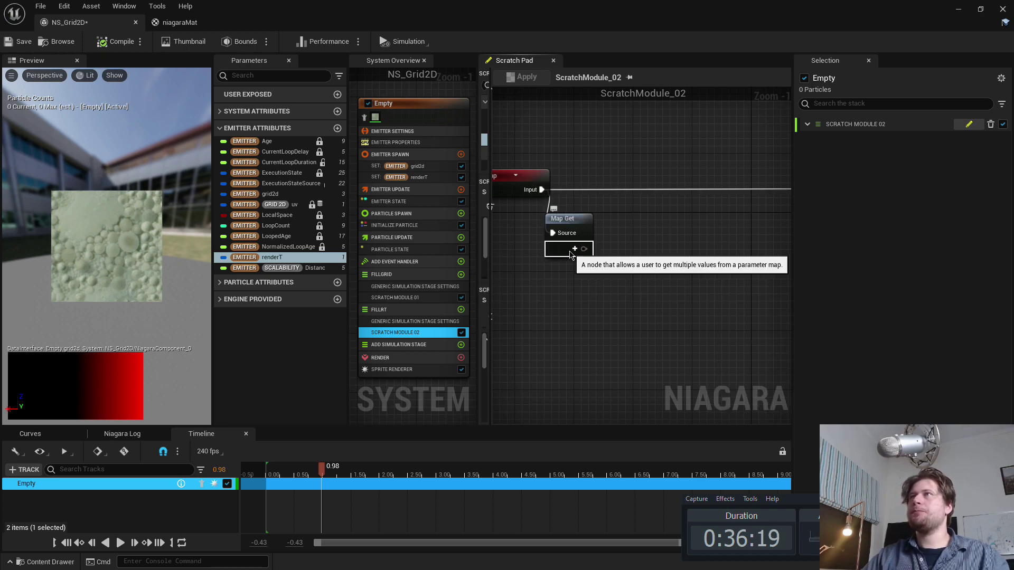
# Add a New Render Target 2D input parameter to the Map Get node.
pyautogui.moveTo(653, 237)
pyautogui.mouseDown(button='right')
pyautogui.moveTo(597, 232)
pyautogui.moveTo(646, 233)
pyautogui.mouseUp(button='right')
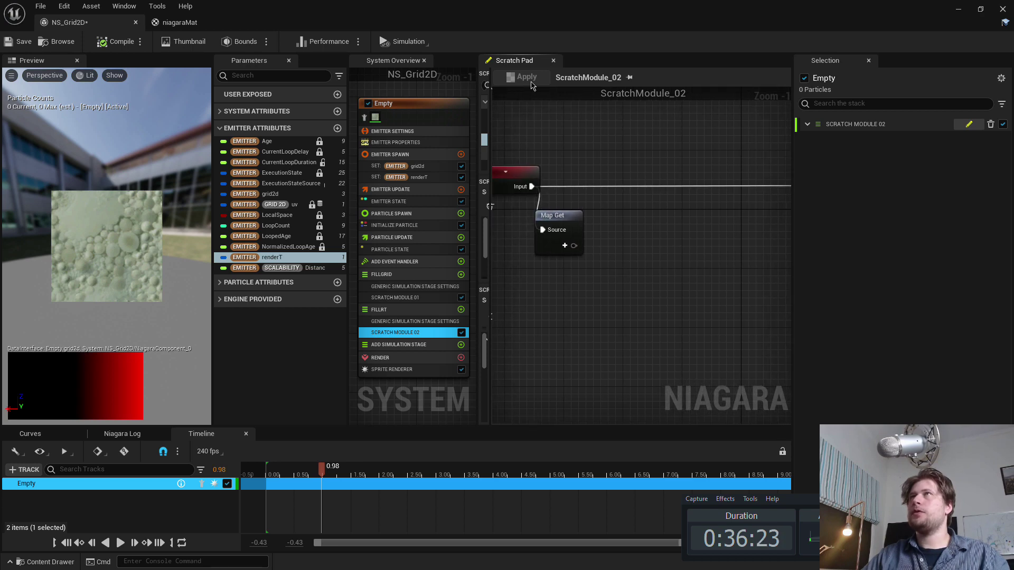
pyautogui.moveTo(575, 132); pyautogui.dragTo(552, 133, button='right')
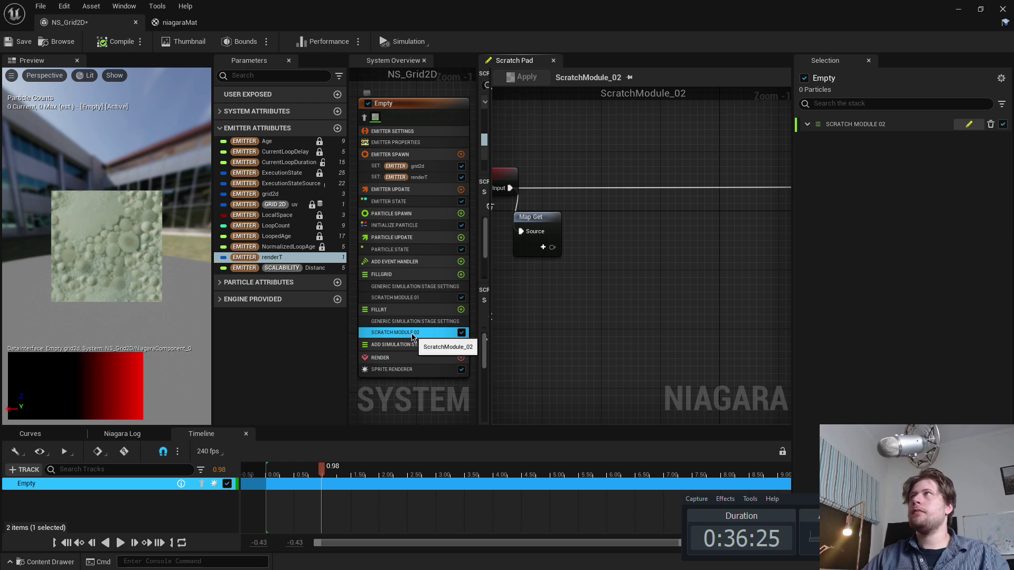
pyautogui.click(544, 248)
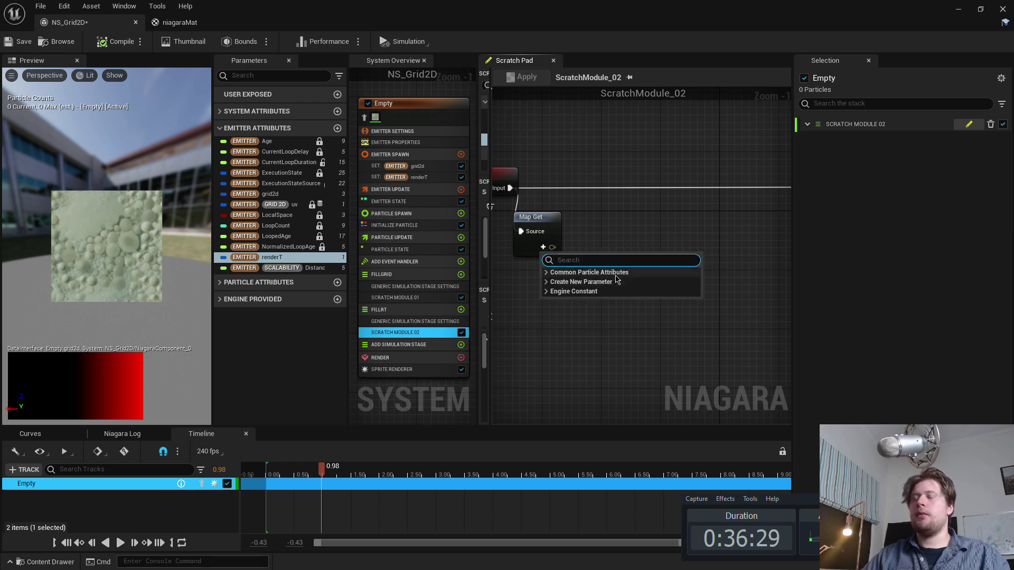
pyautogui.write('render')
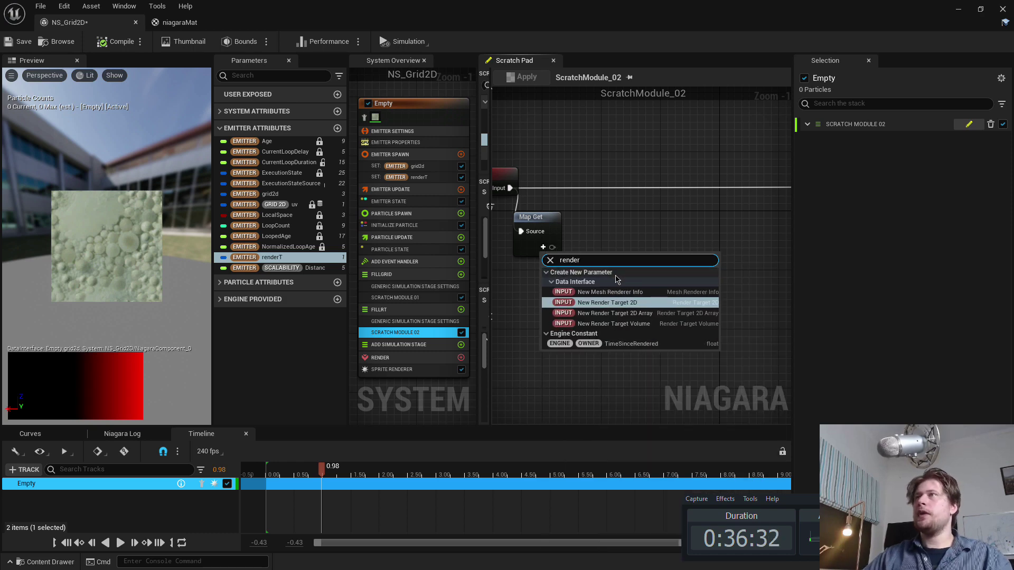
pyautogui.press('Return')
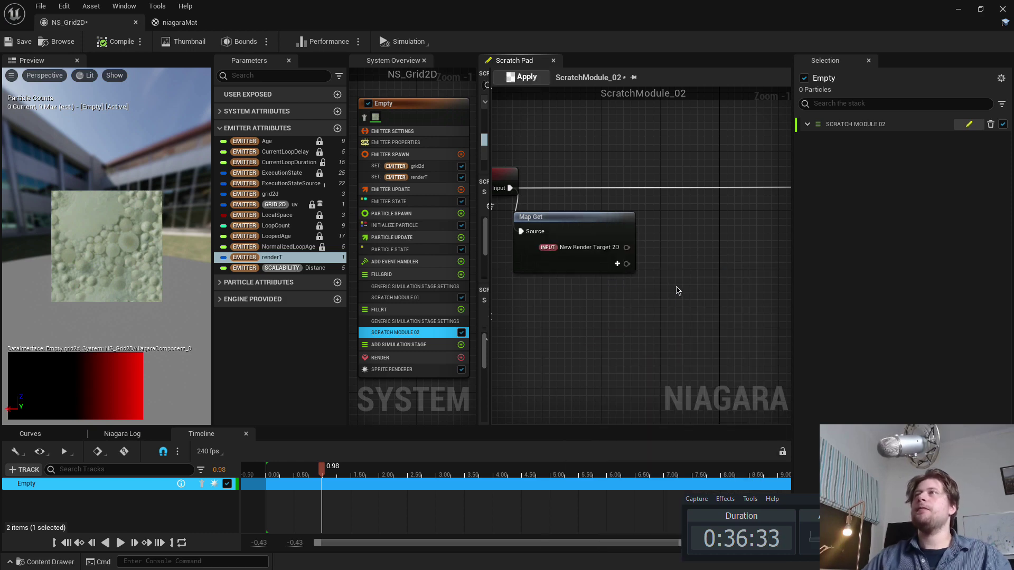
pyautogui.moveTo(678, 291); pyautogui.dragTo(718, 357, button='right')
pyautogui.rightClick(559, 161)
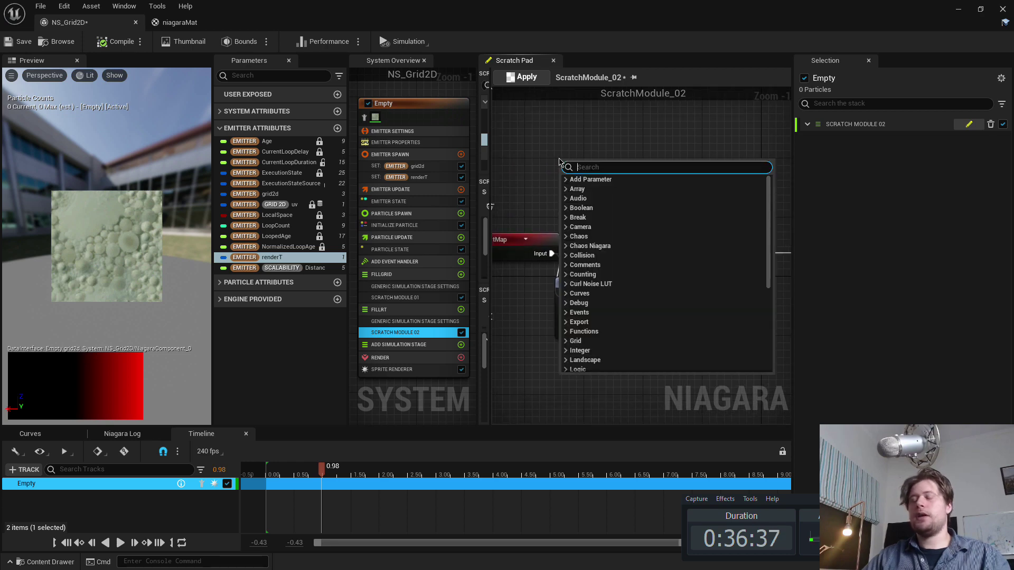
pyautogui.write('this')
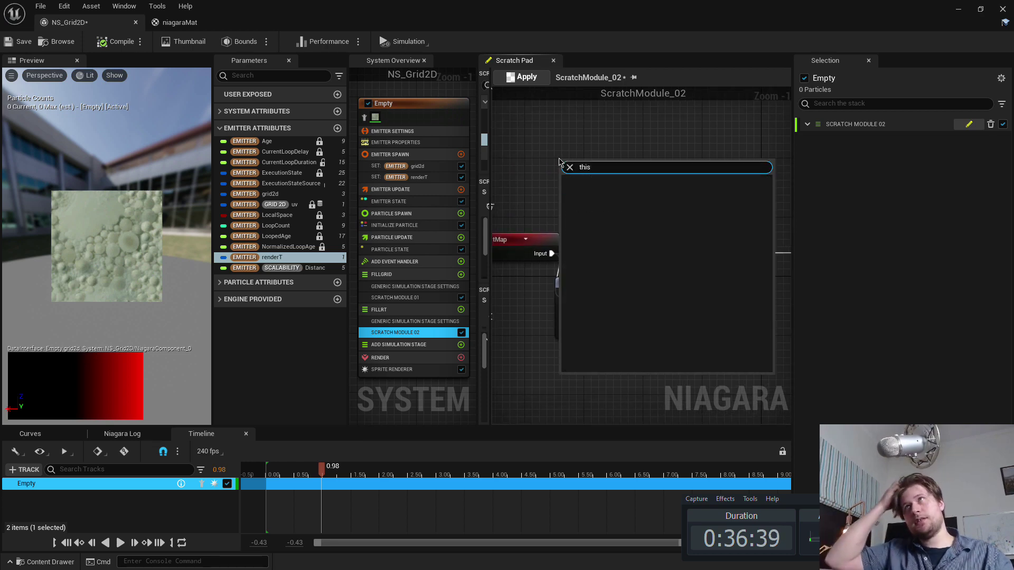
pyautogui.click(600, 140)
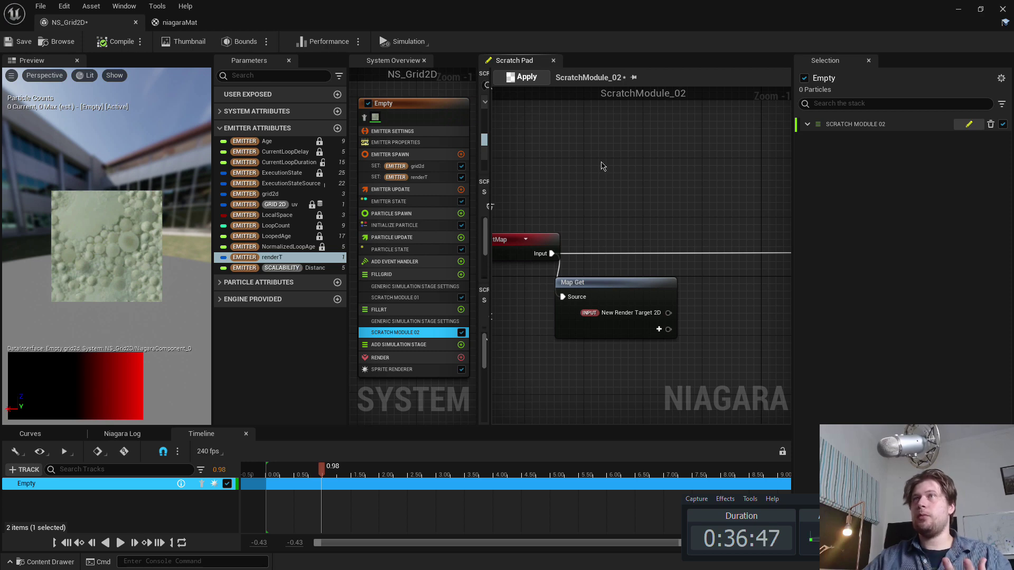
# Apply the changes made to ScratchModule_02.
pyautogui.moveTo(628, 346); pyautogui.dragTo(607, 285, button='right')
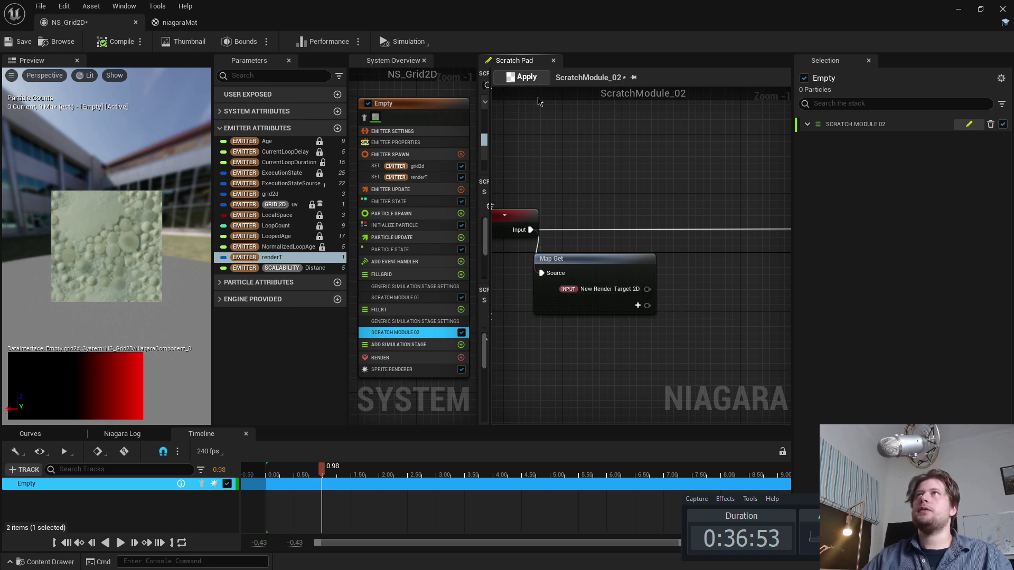
pyautogui.click(525, 77)
pyautogui.moveTo(714, 177); pyautogui.dragTo(608, 164, button='right')
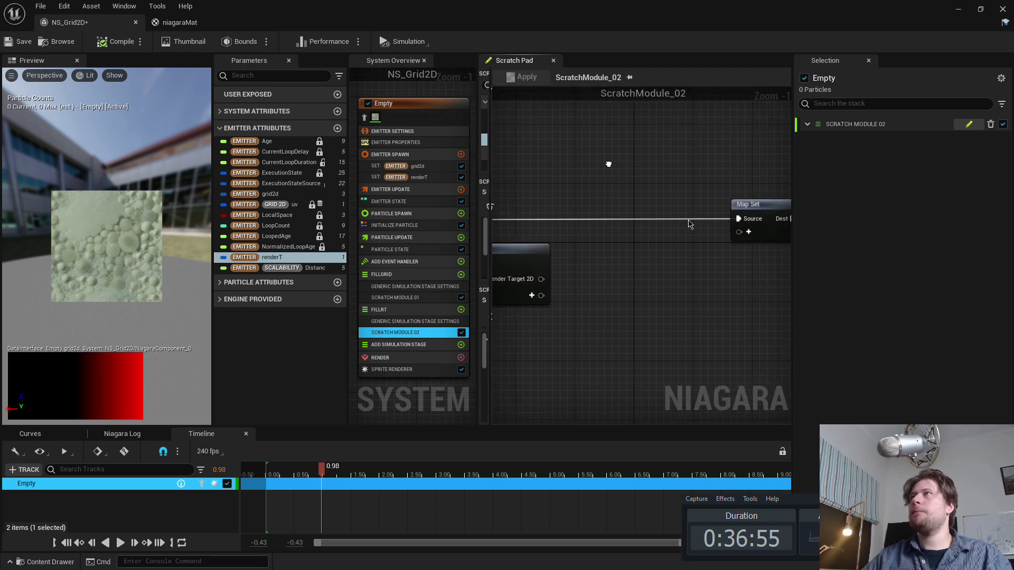
pyautogui.moveTo(565, 277); pyautogui.dragTo(634, 259, button='right')
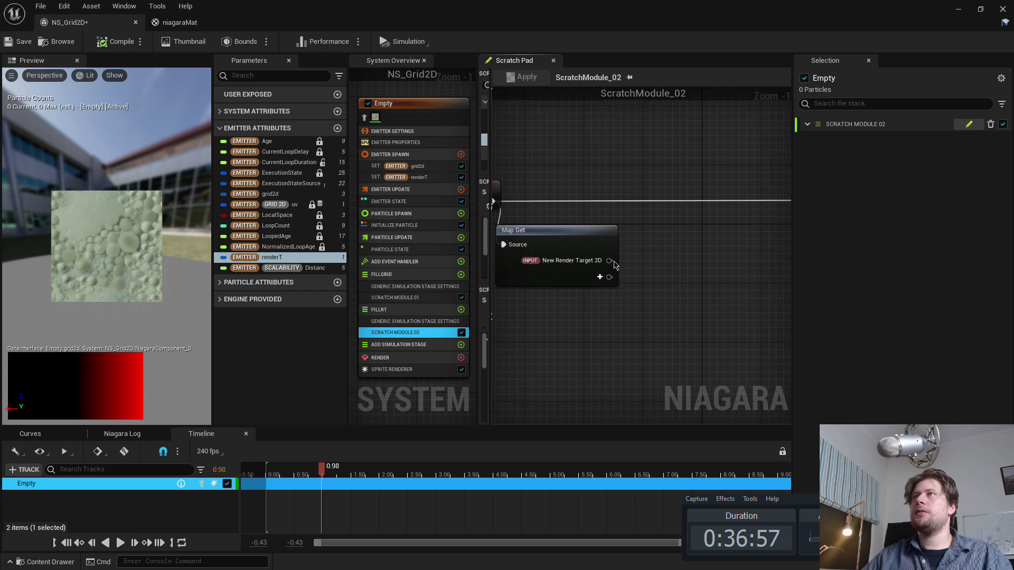
pyautogui.moveTo(609, 260); pyautogui.dragTo(700, 175)
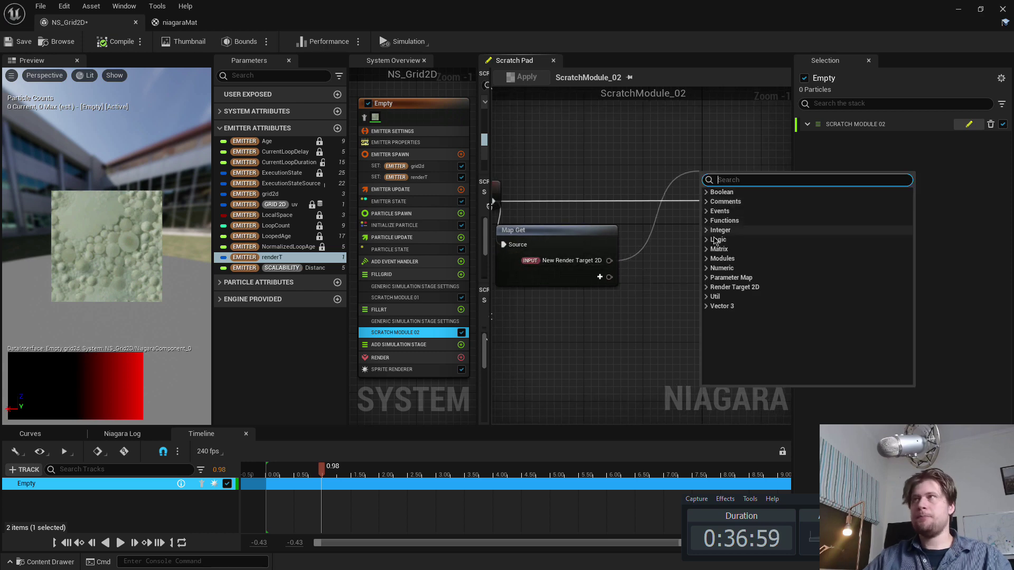
pyautogui.click(706, 289)
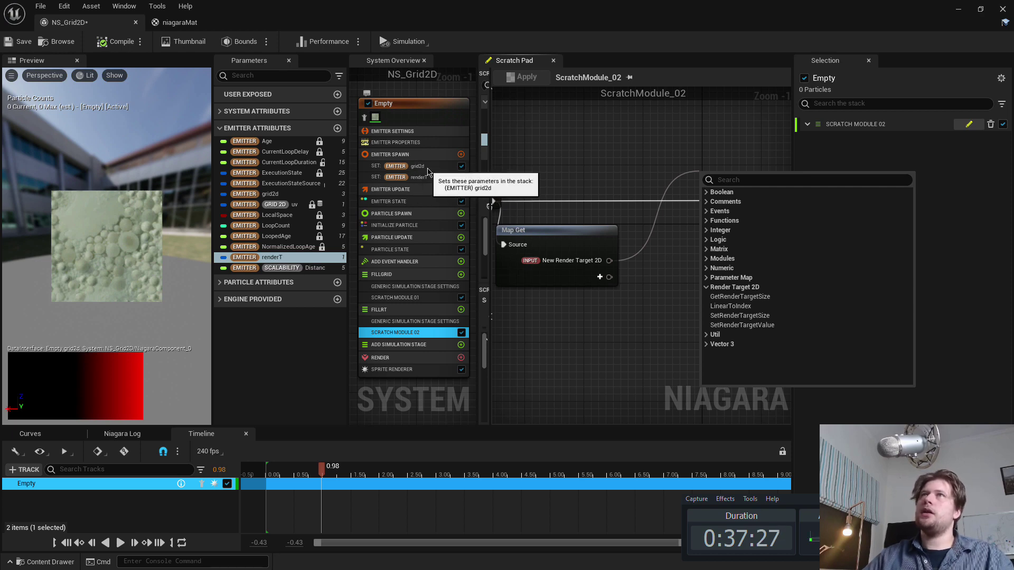
pyautogui.click(767, 317)
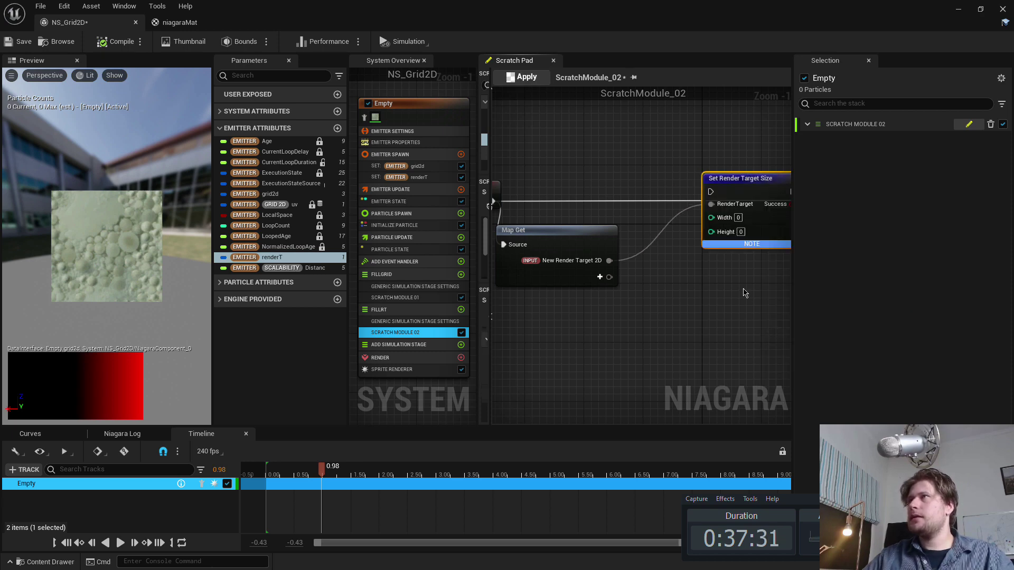
pyautogui.moveTo(745, 293); pyautogui.dragTo(690, 310, button='right')
pyautogui.press('Delete')
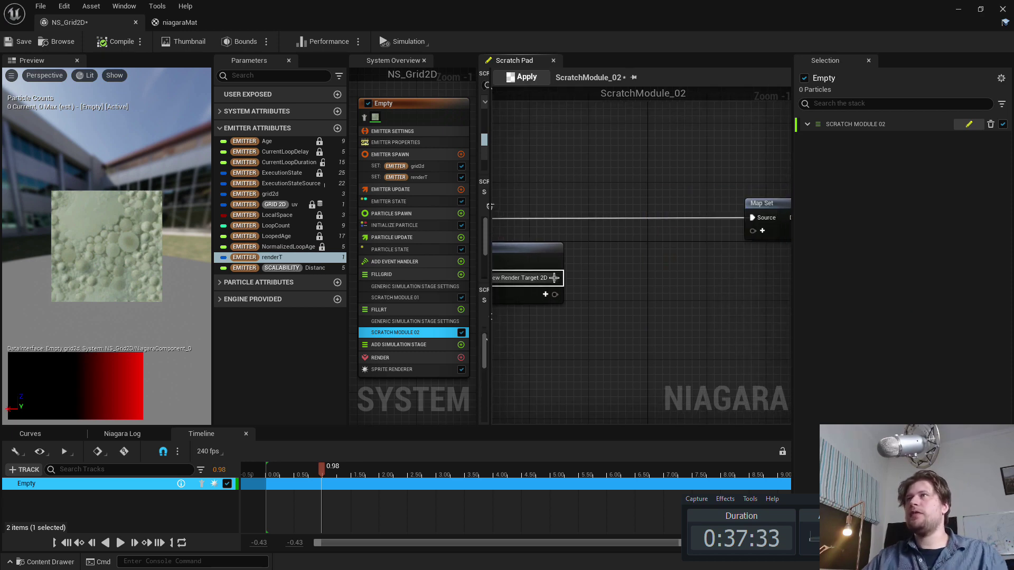
# Add a SetRenderTargetValue node fed by New Render Target 2D and make room for it between Map Get and Map Set.
pyautogui.moveTo(554, 278); pyautogui.dragTo(731, 312)
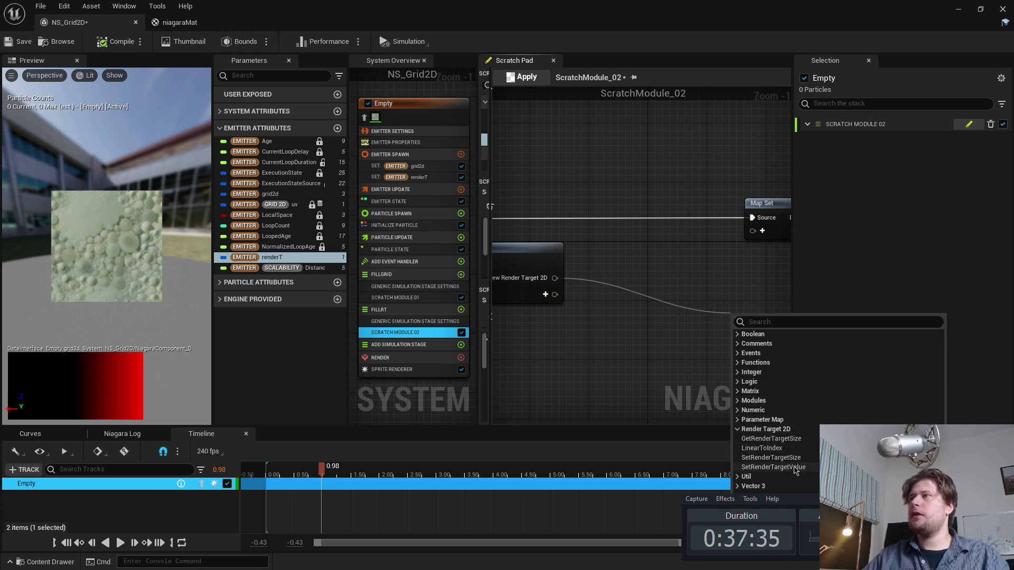
pyautogui.click(773, 467)
pyautogui.moveTo(771, 370); pyautogui.dragTo(665, 343, button='right')
pyautogui.moveTo(777, 233); pyautogui.dragTo(623, 164)
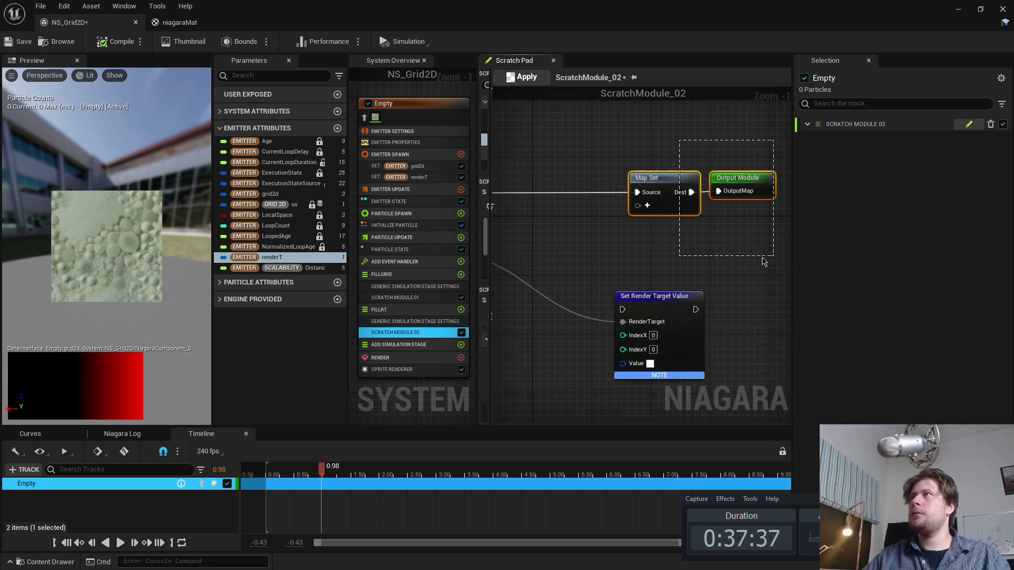
pyautogui.moveTo(665, 237); pyautogui.dragTo(644, 236, button='right')
pyautogui.moveTo(644, 184); pyautogui.dragTo(757, 191)
pyautogui.moveTo(672, 300); pyautogui.dragTo(657, 241)
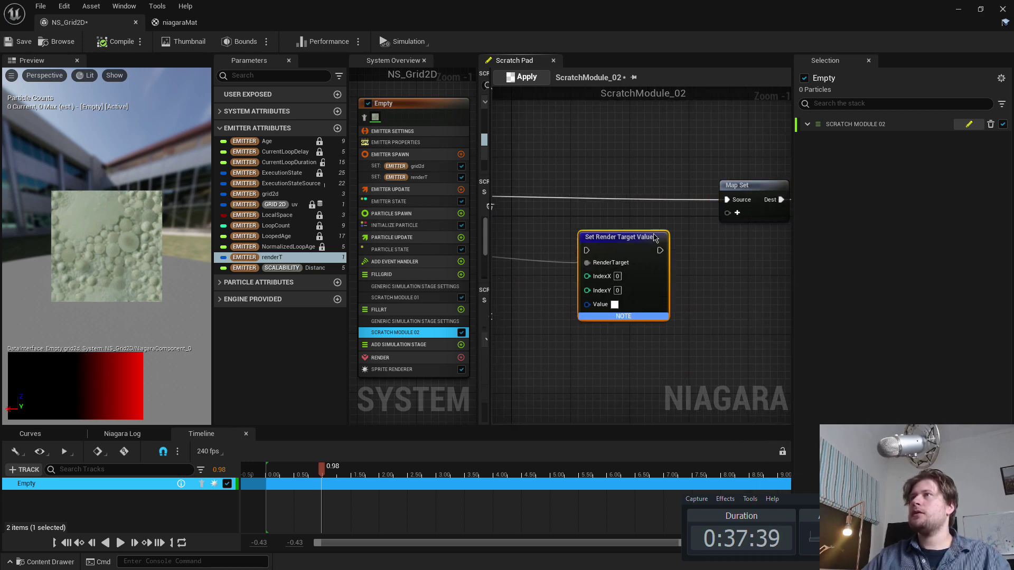
# Wire Set Render Target Value into the execution line between InputMap and the Map Set source, repositioning Map Set beside Output Module.
pyautogui.moveTo(657, 249); pyautogui.dragTo(586, 261, button='right')
pyautogui.scroll(-1, 686, 248)
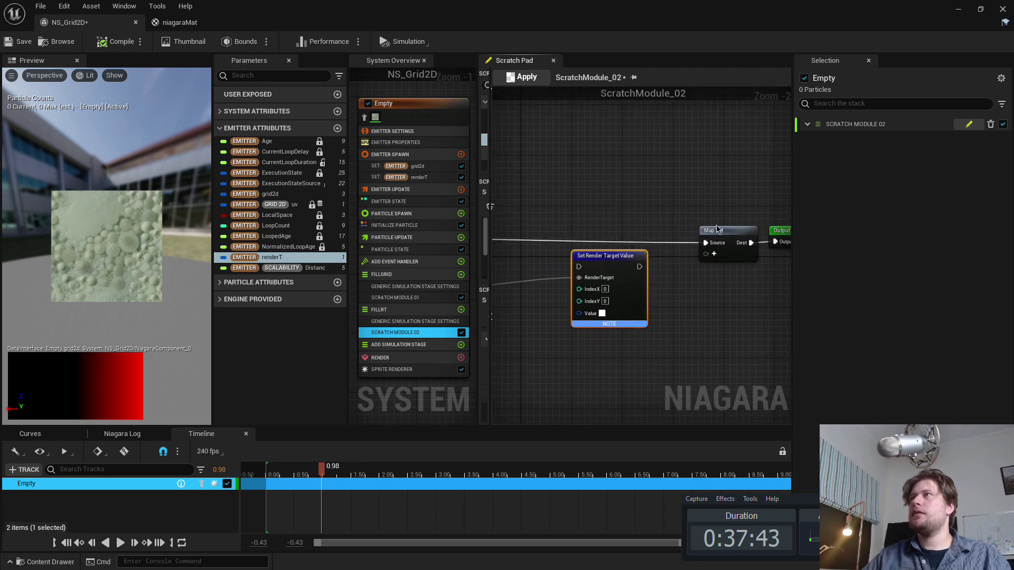
pyautogui.click(739, 213)
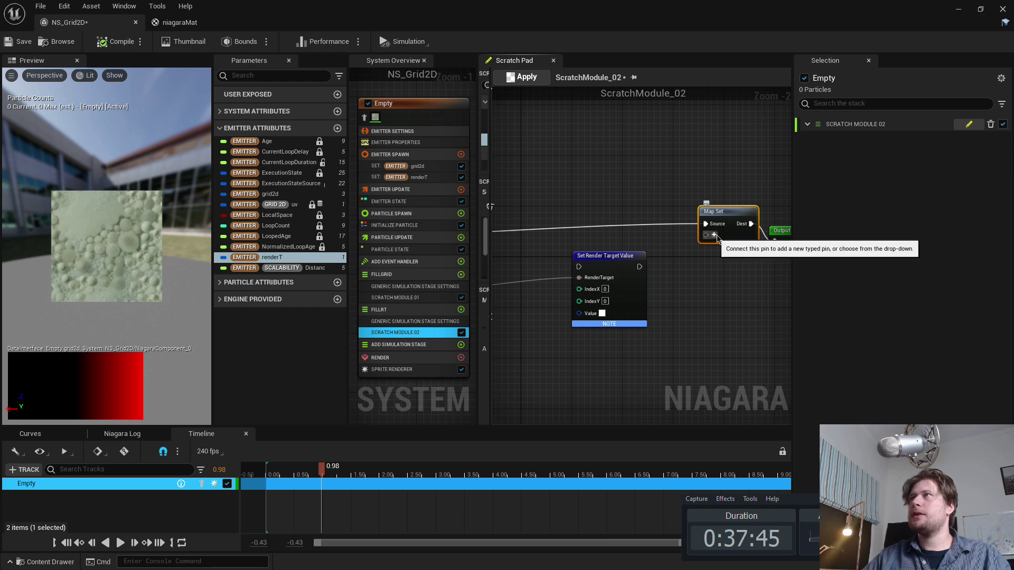
pyautogui.moveTo(738, 218); pyautogui.dragTo(732, 231)
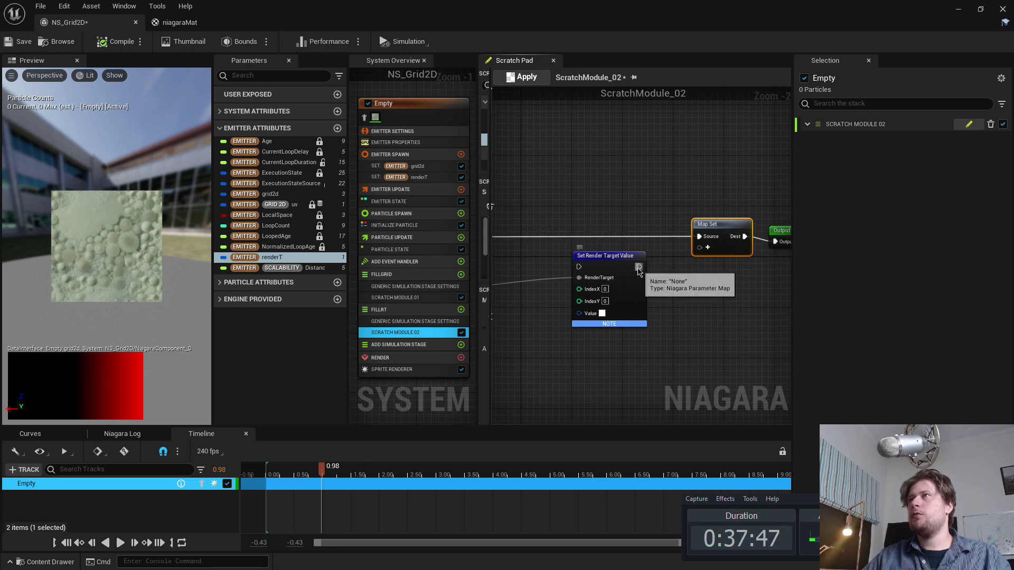
pyautogui.moveTo(639, 267); pyautogui.dragTo(702, 241)
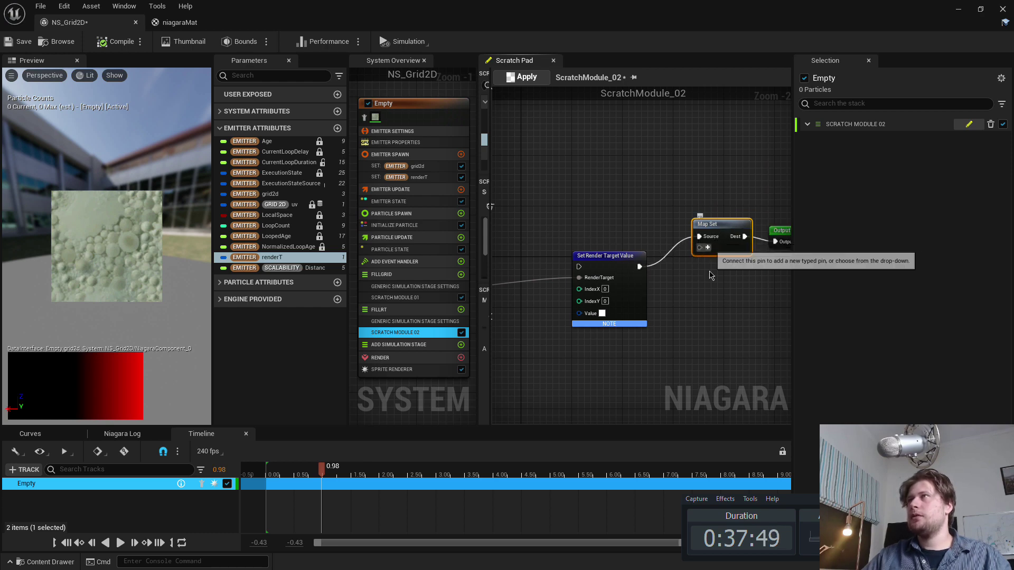
pyautogui.moveTo(579, 266); pyautogui.dragTo(922, 244, button='right')
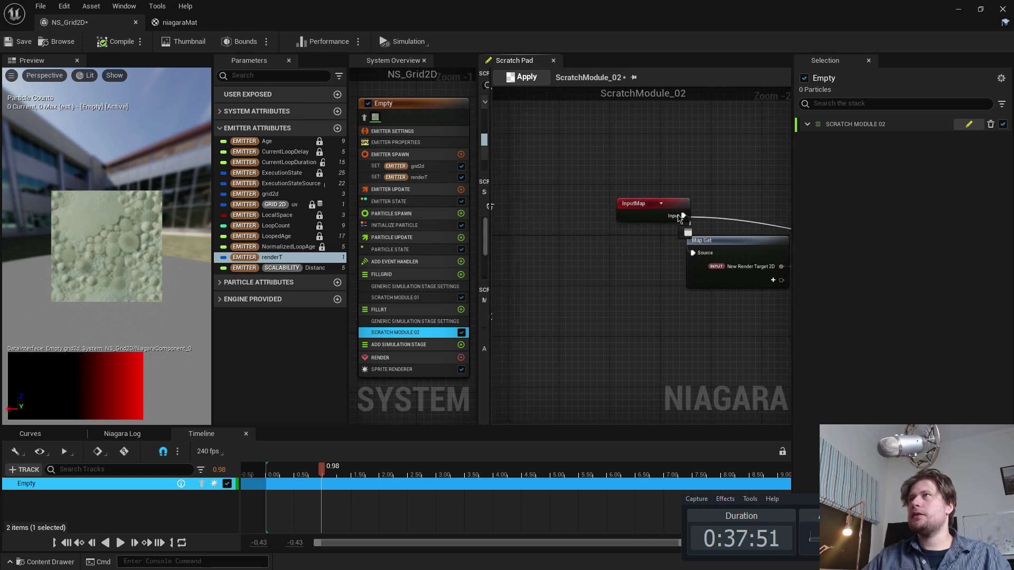
pyautogui.moveTo(686, 198); pyautogui.dragTo(495, 190, button='right')
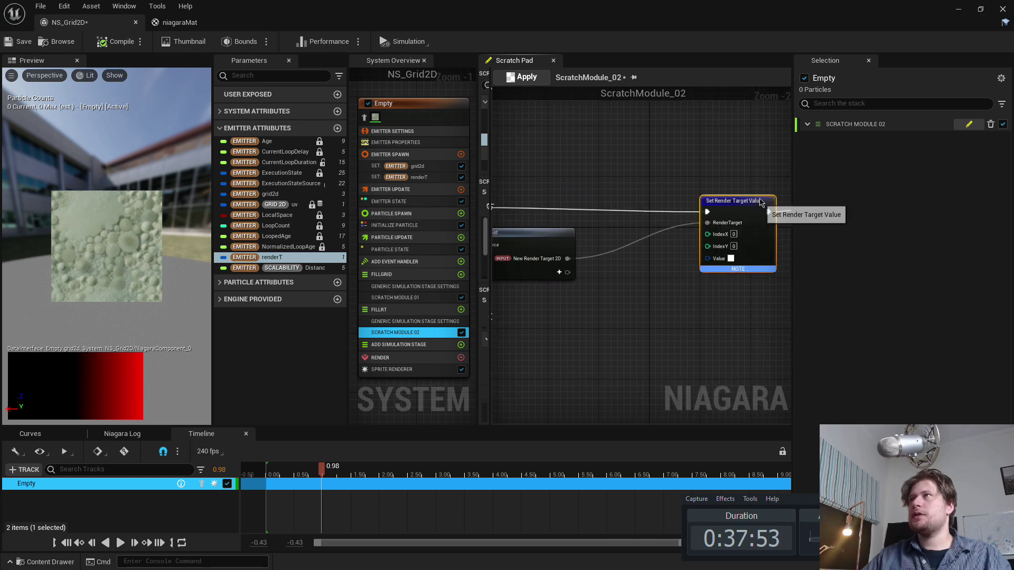
# Delete the Map Set node so Set Render Target Value's output runs straight into Output Module, and reposition Set Render Target Value.
pyautogui.click(765, 233)
pyautogui.moveTo(747, 276); pyautogui.dragTo(606, 254, button='right')
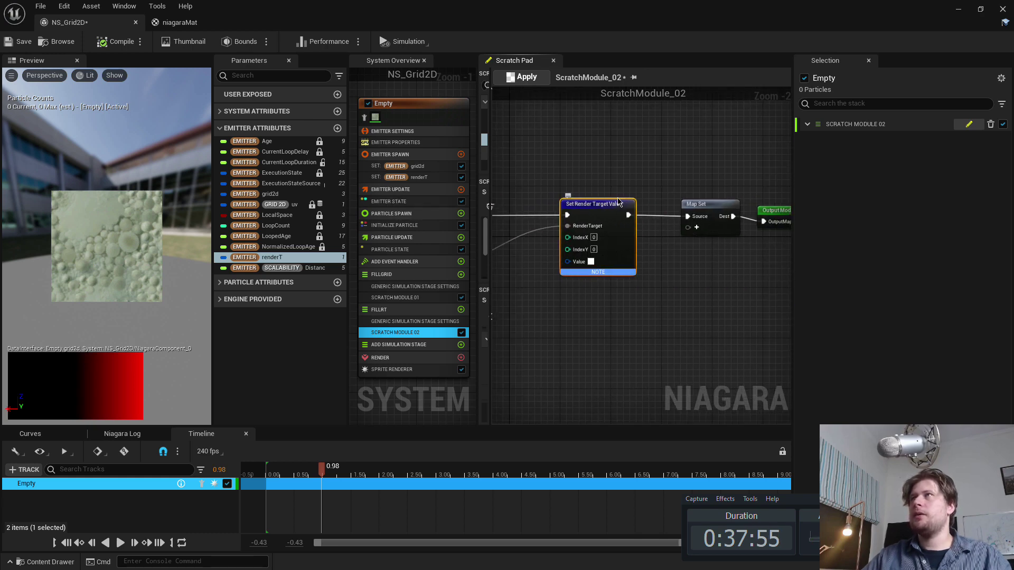
pyautogui.moveTo(618, 204); pyautogui.dragTo(637, 204)
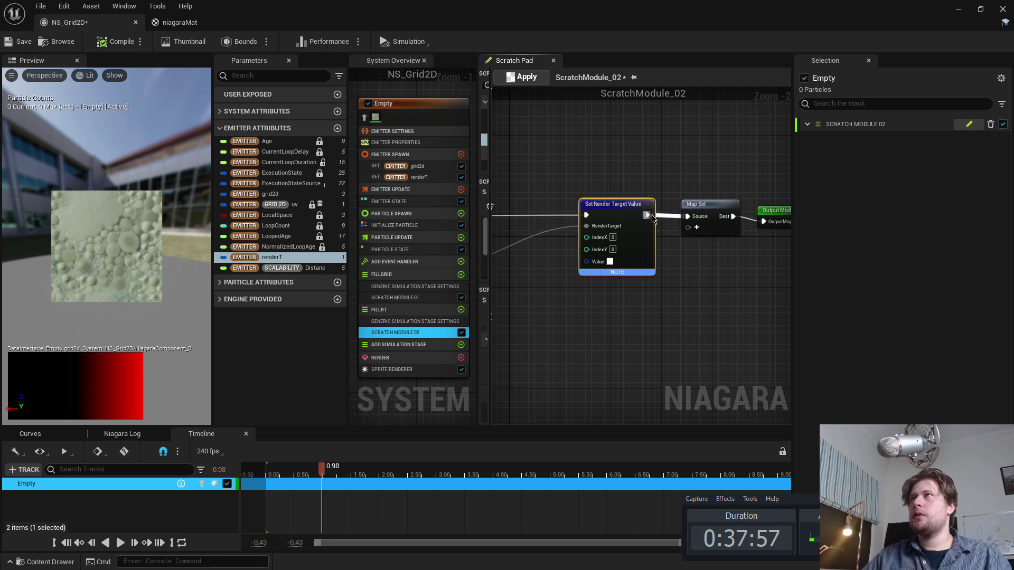
pyautogui.click(734, 210)
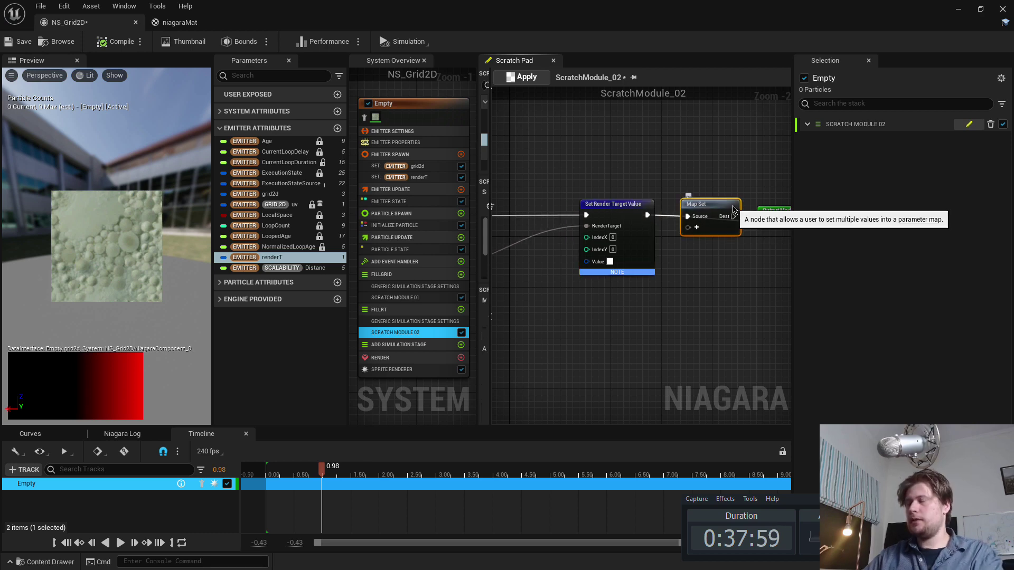
pyautogui.press('Delete')
pyautogui.moveTo(639, 226); pyautogui.dragTo(658, 226)
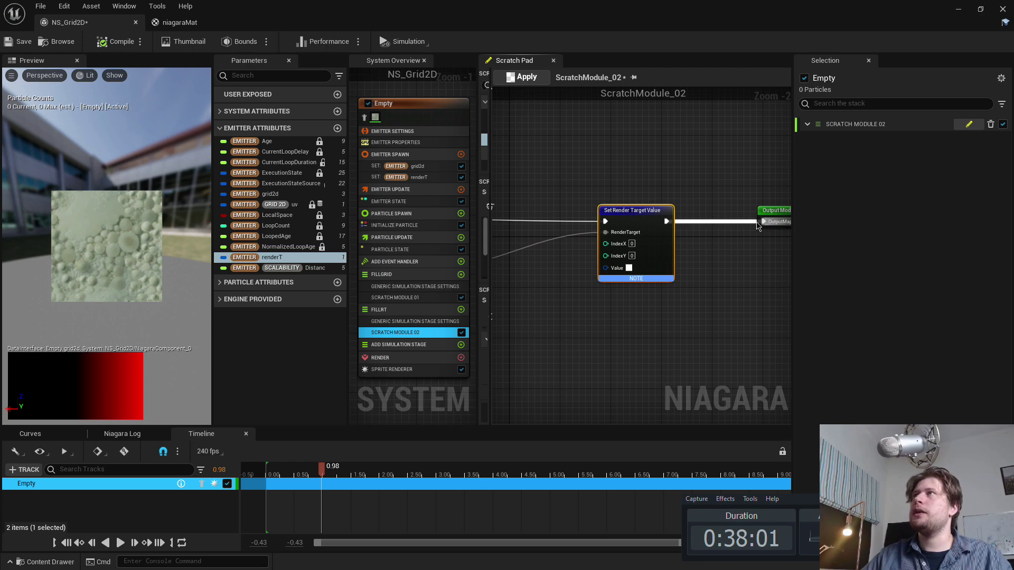
pyautogui.moveTo(592, 304); pyautogui.dragTo(604, 274, button='right')
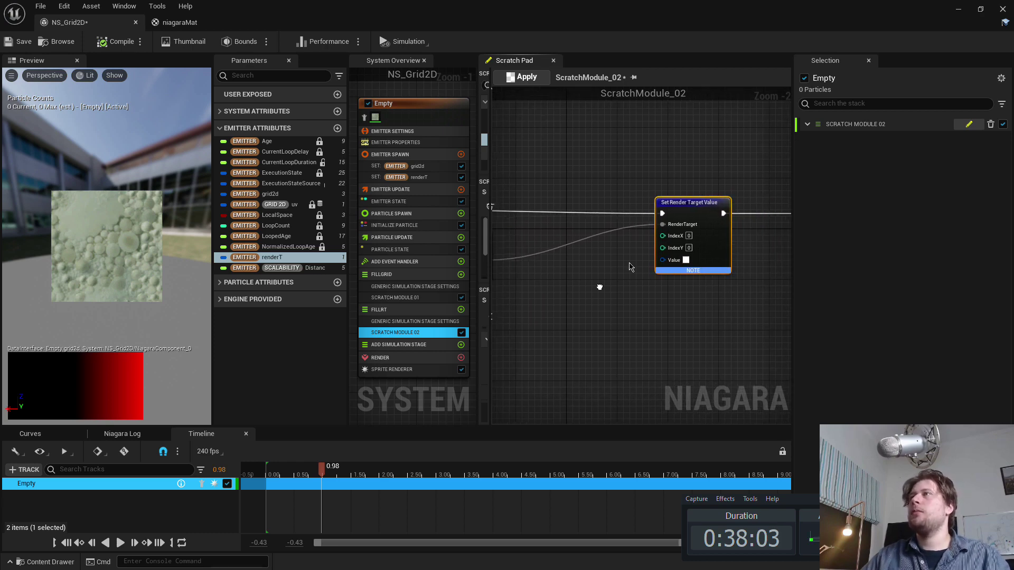
# Add a LinearToIndex node fed by New Render Target 2D and place it just below Map Get.
pyautogui.click(691, 249)
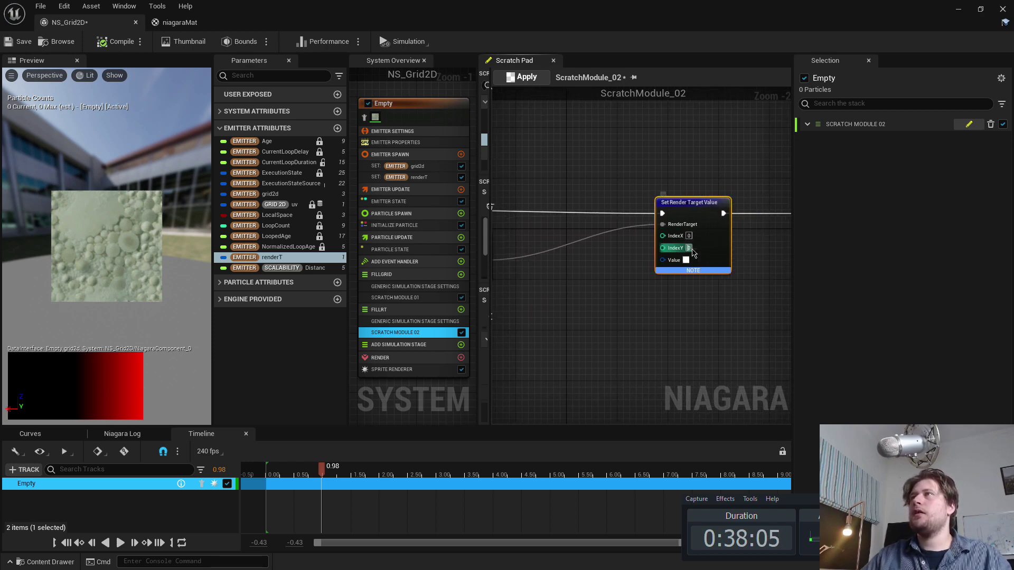
pyautogui.click(689, 247)
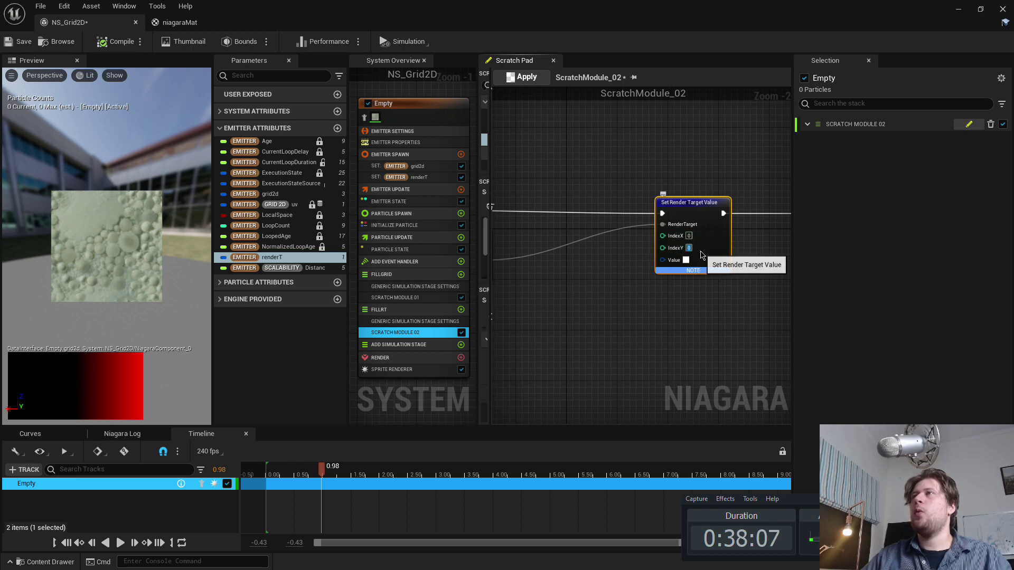
pyautogui.moveTo(702, 255); pyautogui.dragTo(809, 249, button='right')
pyautogui.click(555, 232)
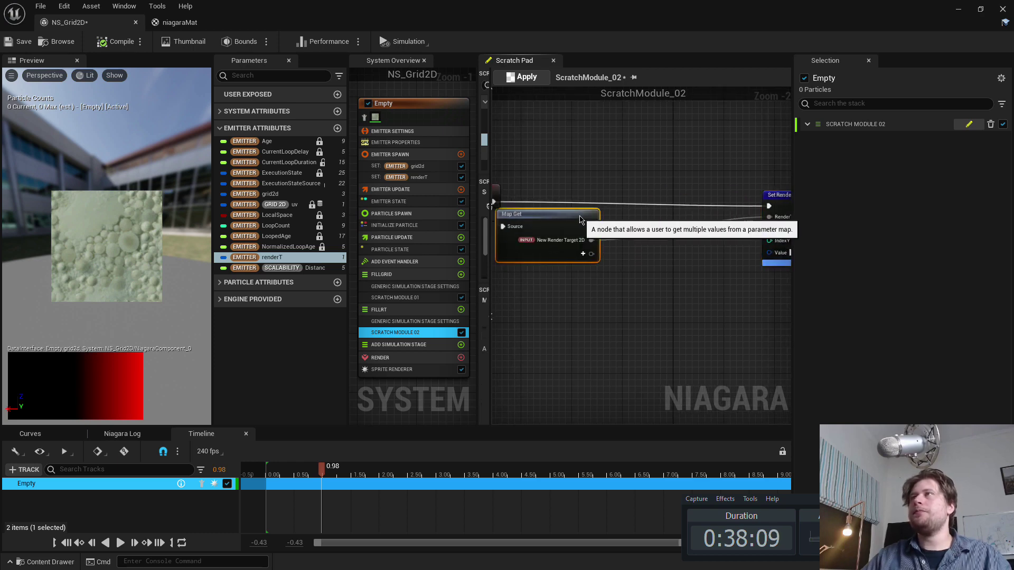
pyautogui.moveTo(630, 302); pyautogui.dragTo(592, 296, button='right')
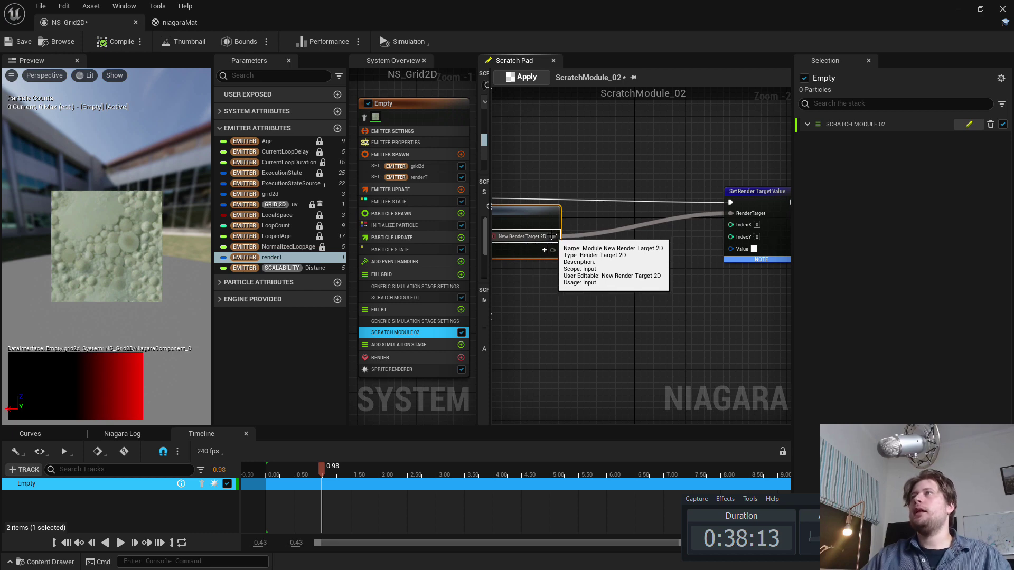
pyautogui.moveTo(552, 236); pyautogui.dragTo(605, 289)
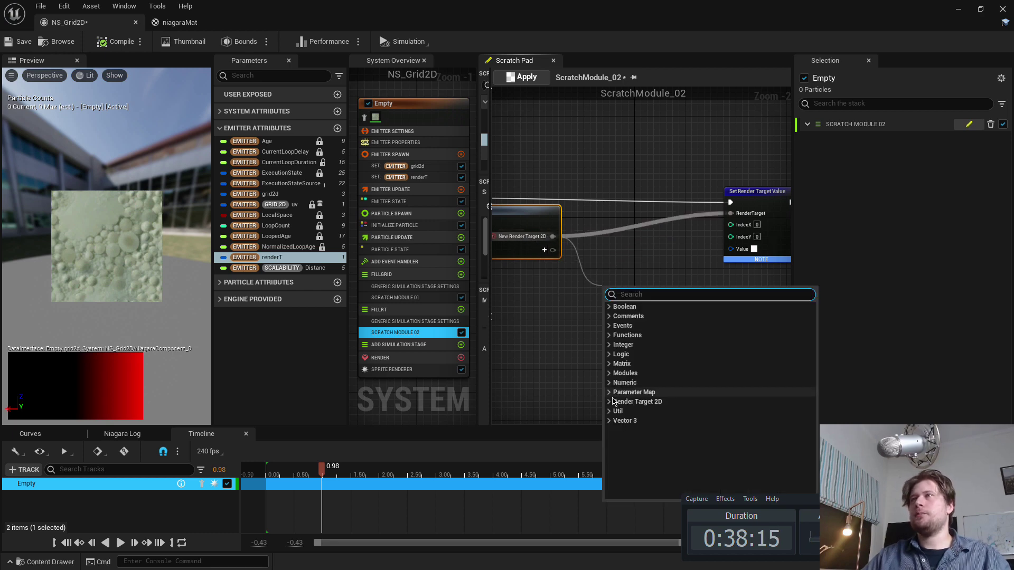
pyautogui.click(609, 402)
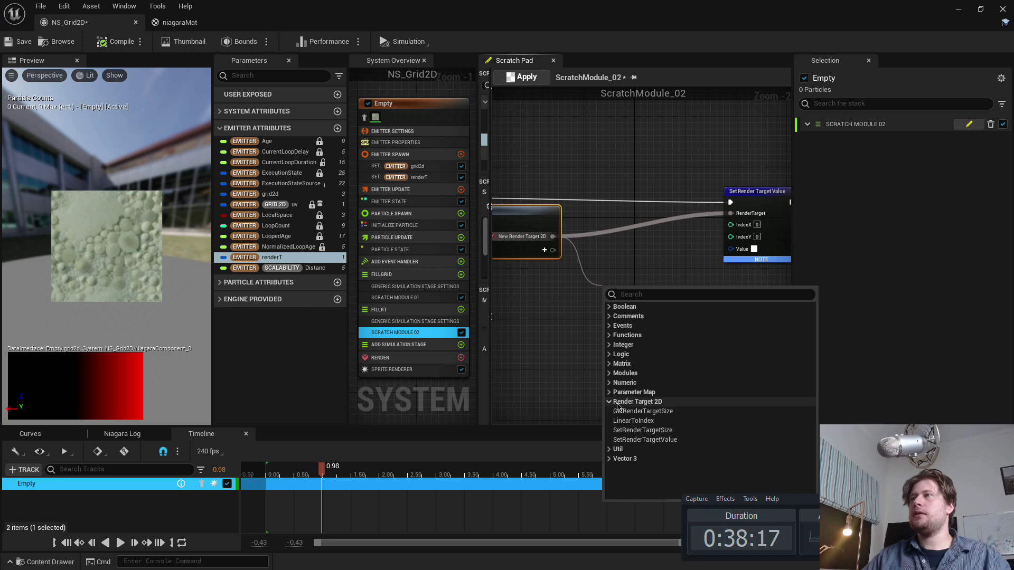
pyautogui.click(633, 420)
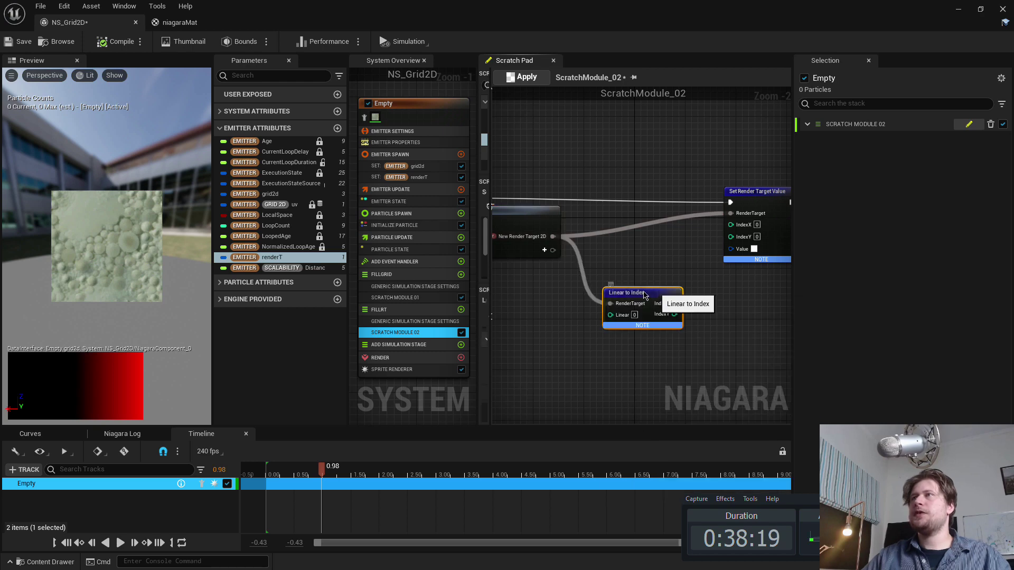
pyautogui.moveTo(660, 297); pyautogui.dragTo(615, 283)
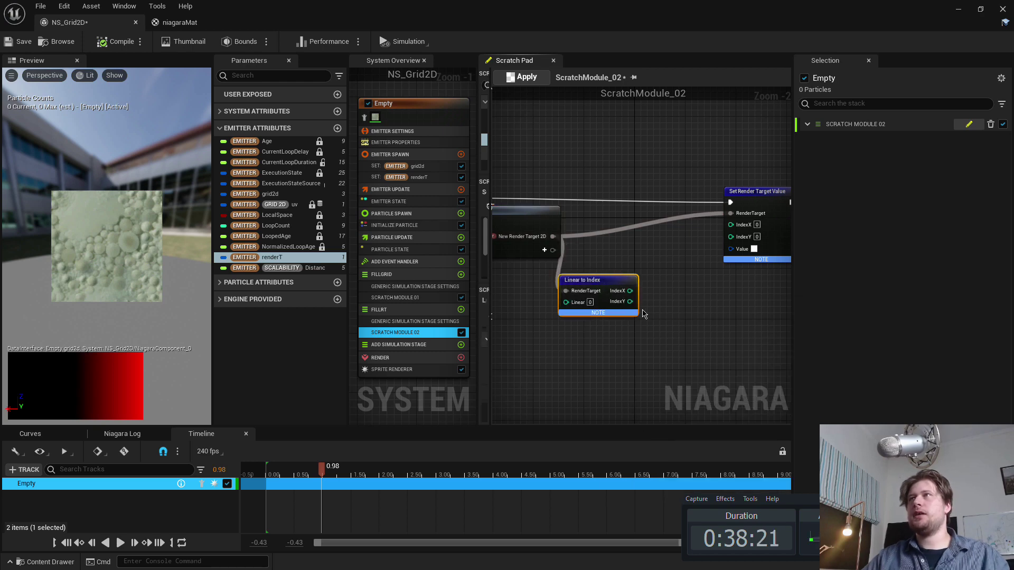
# Feed Linear to Index's Linear input from a new Execution Index node placed beside it.
pyautogui.moveTo(668, 337); pyautogui.dragTo(676, 330, button='right')
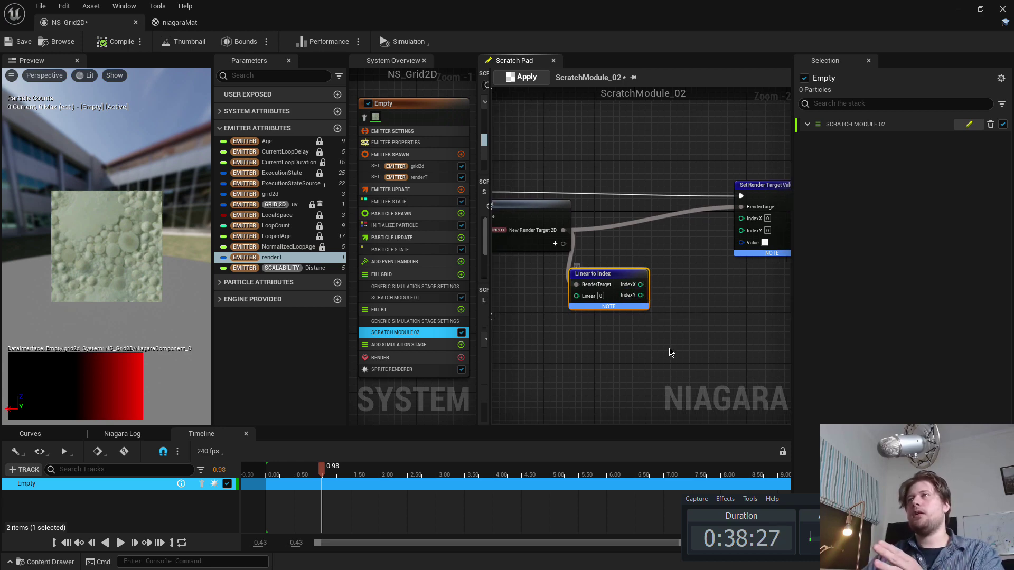
pyautogui.moveTo(670, 351); pyautogui.dragTo(690, 337, button='right')
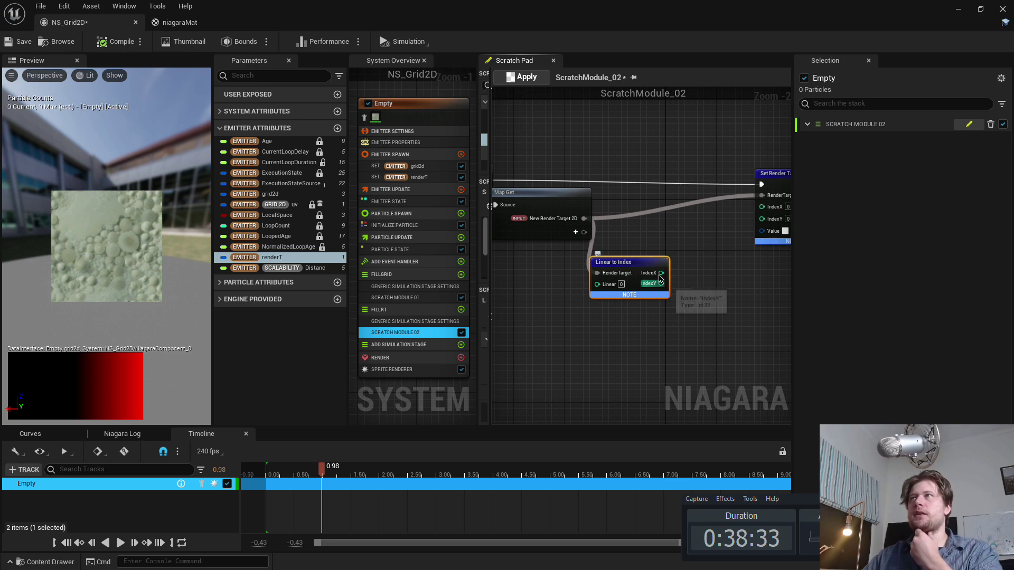
pyautogui.moveTo(620, 314); pyautogui.dragTo(673, 309, button='right')
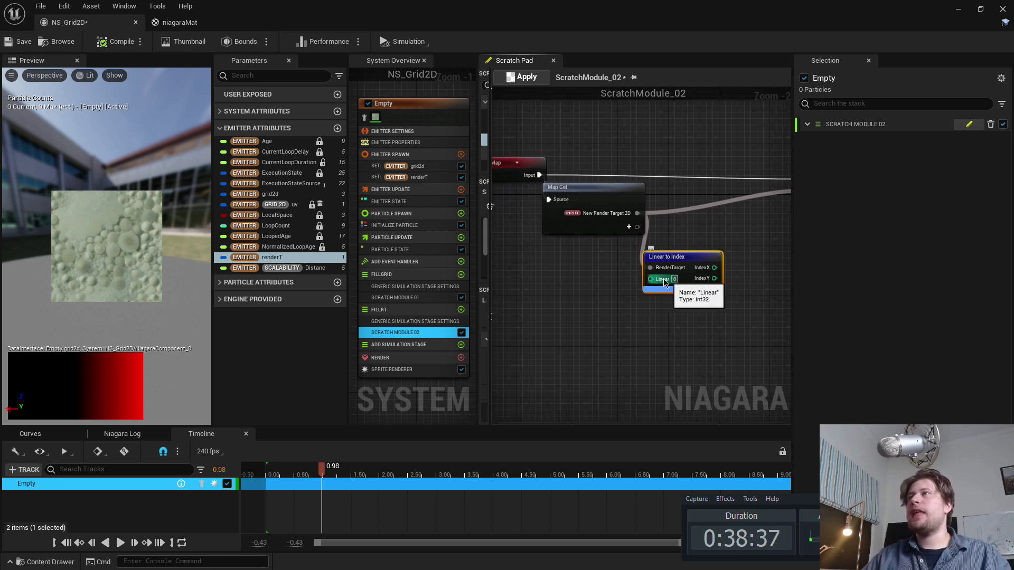
pyautogui.moveTo(655, 279); pyautogui.dragTo(571, 305)
pyautogui.write('eec')
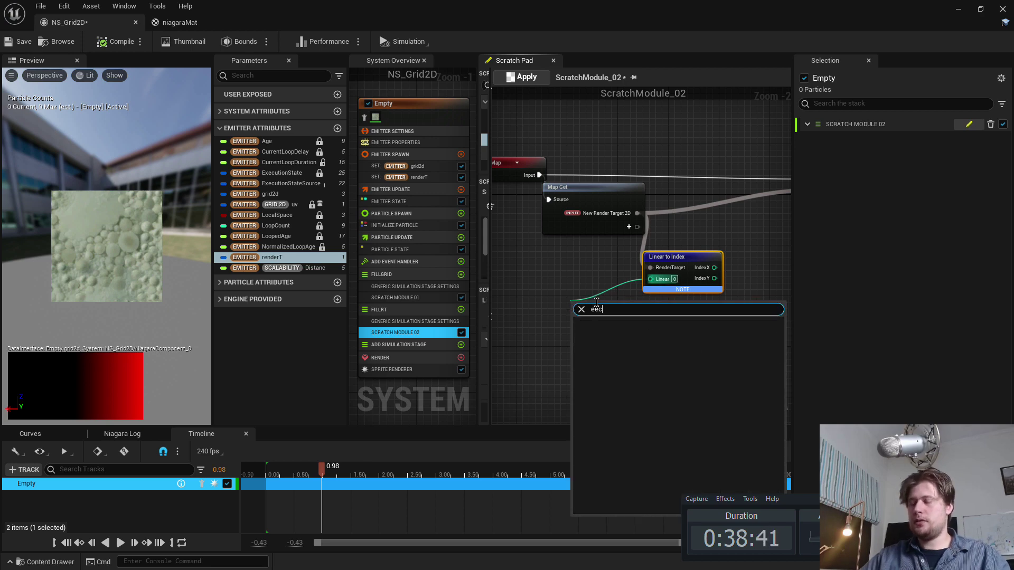
pyautogui.press('BackSpace')
pyautogui.press('BackSpace')
pyautogui.write('xec')
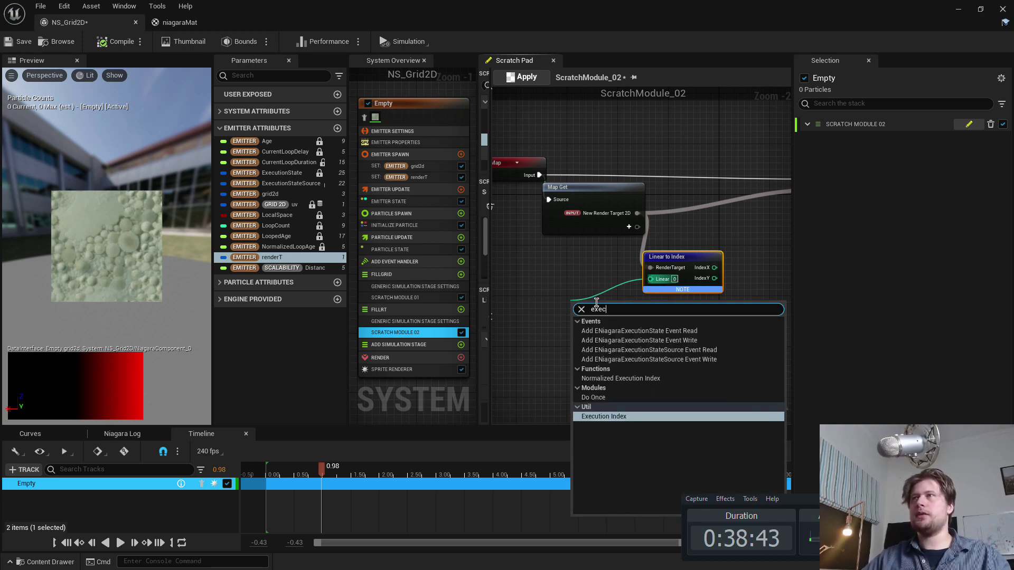
pyautogui.click(604, 416)
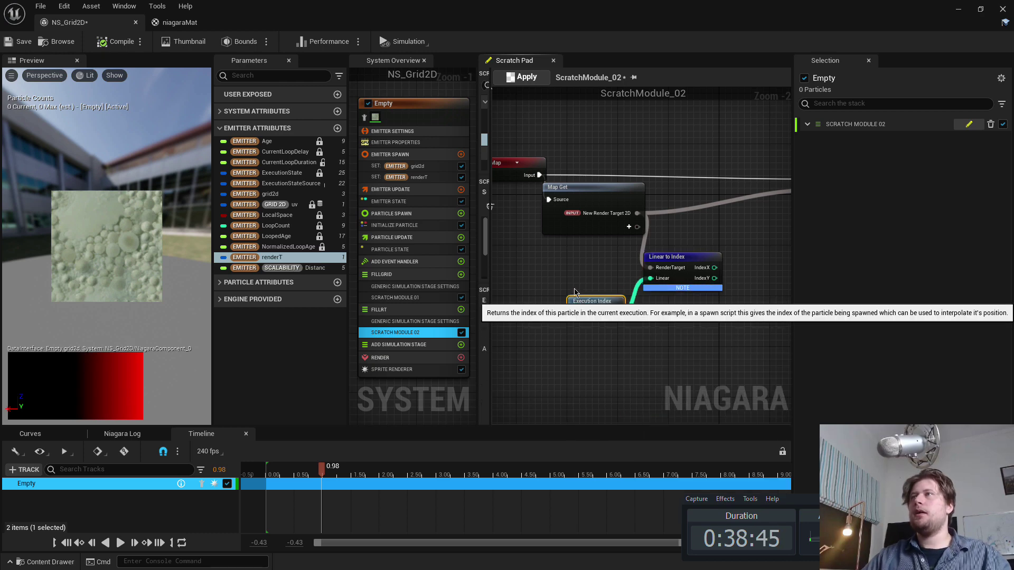
pyautogui.moveTo(575, 322); pyautogui.dragTo(563, 282)
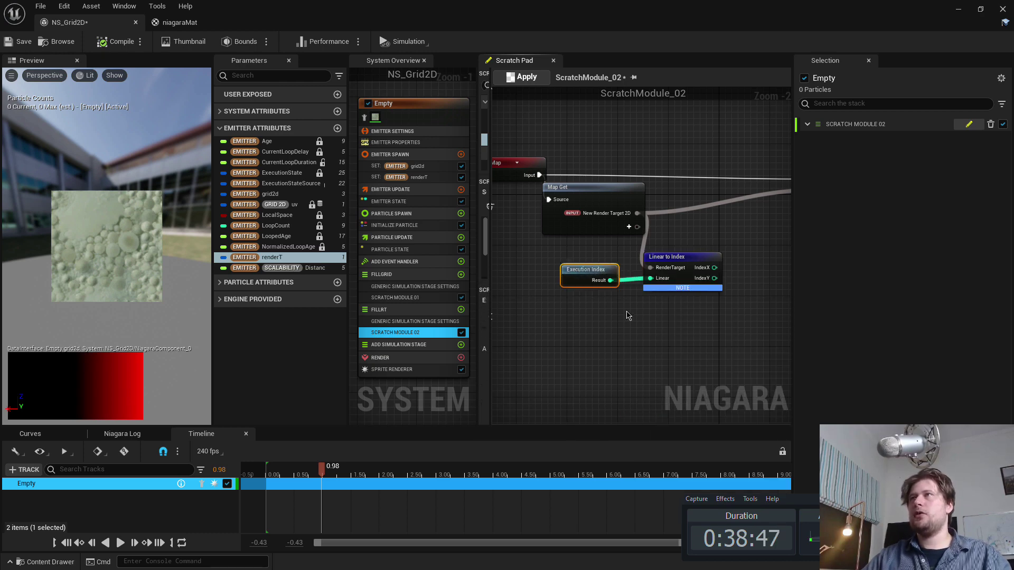
pyautogui.moveTo(627, 316); pyautogui.dragTo(612, 356, button='right')
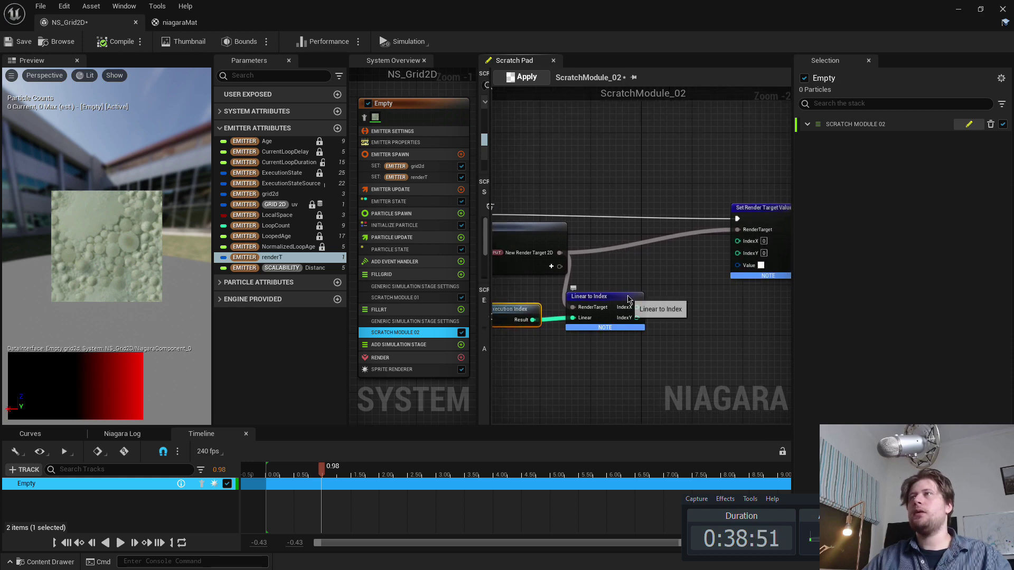
pyautogui.click(641, 306)
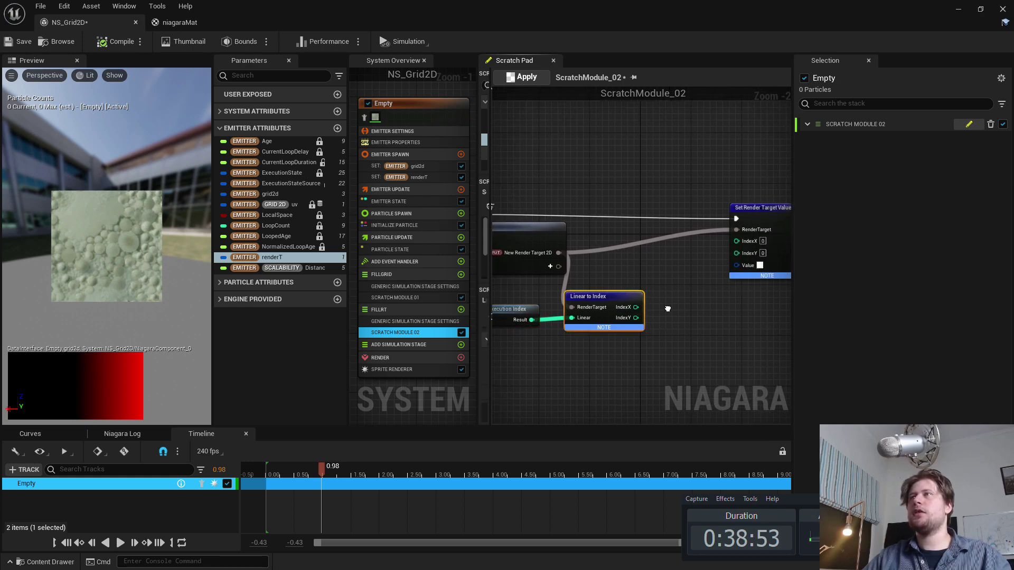
pyautogui.moveTo(696, 320); pyautogui.dragTo(656, 322, button='right')
pyautogui.moveTo(597, 309); pyautogui.dragTo(699, 245)
pyautogui.rightClick(644, 276)
# Add a GetRenderTargetSize node fed by New Render Target 2D below Linear to Index, and show the settings of the emitter's renderT.
pyautogui.moveTo(585, 367); pyautogui.dragTo(607, 301, button='right')
pyautogui.moveTo(589, 209); pyautogui.dragTo(615, 201, button='right')
pyautogui.moveTo(559, 183); pyautogui.dragTo(580, 316)
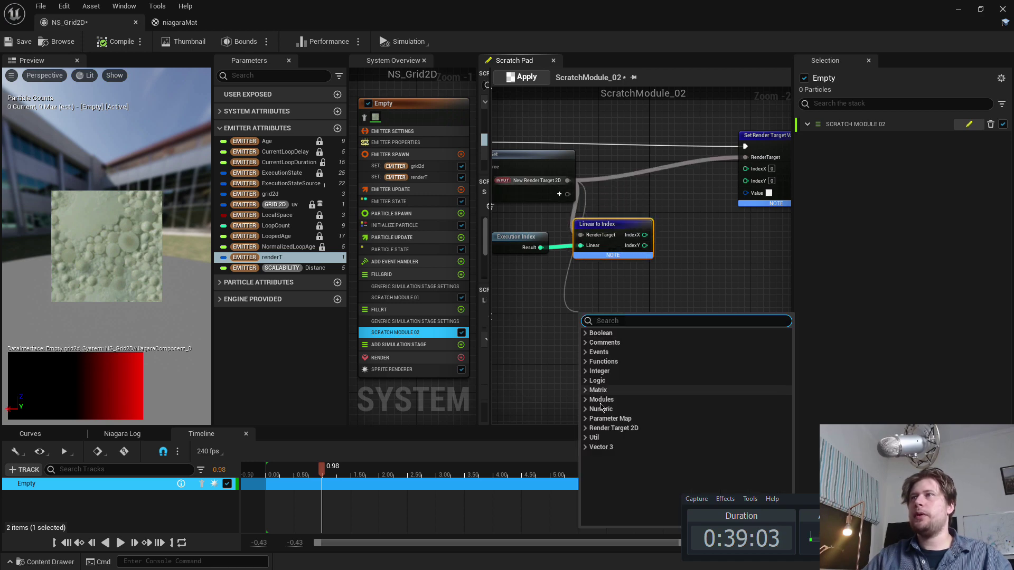
pyautogui.click(586, 428)
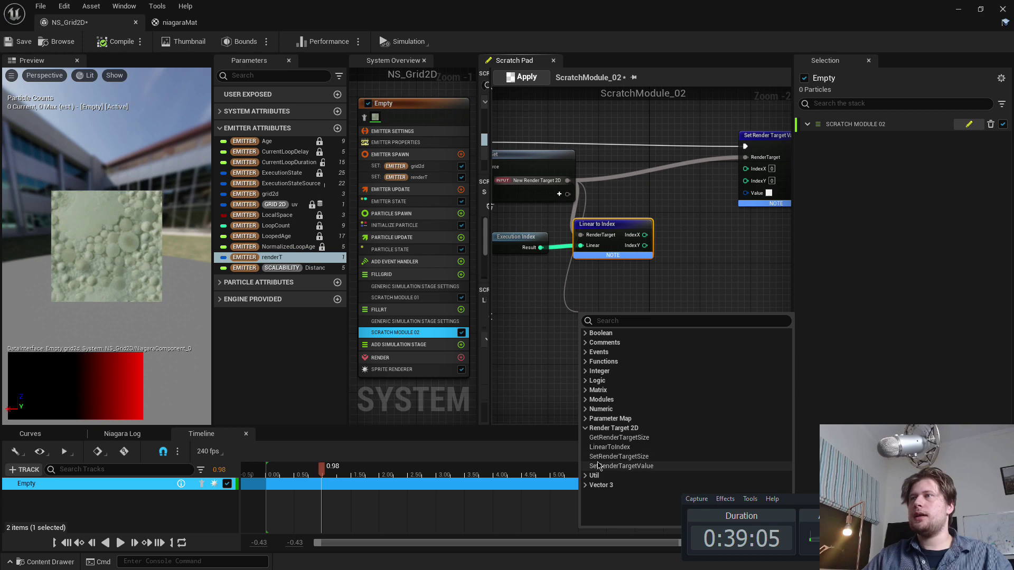
pyautogui.click(618, 438)
pyautogui.moveTo(633, 320); pyautogui.dragTo(608, 288)
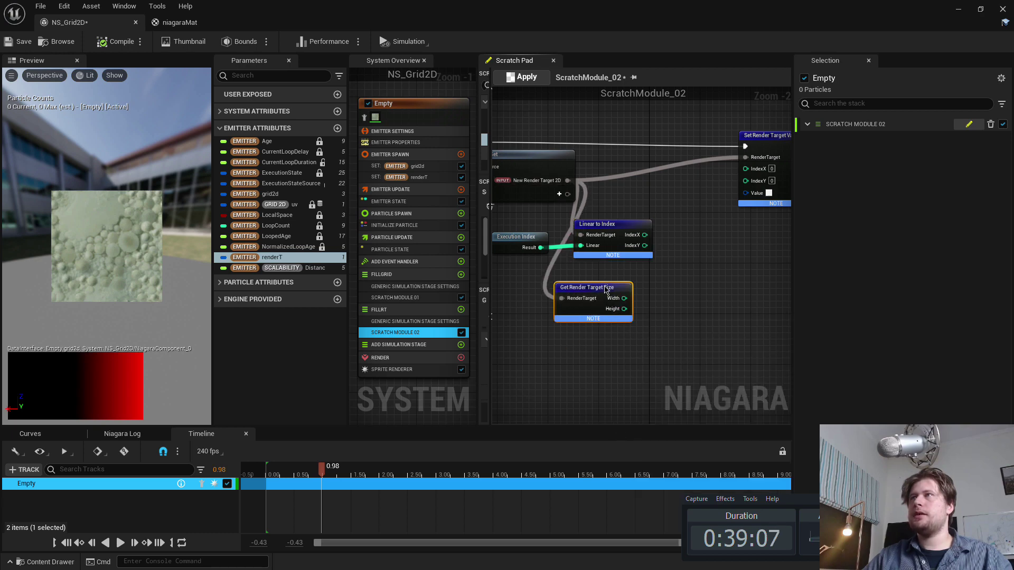
pyautogui.click(416, 177)
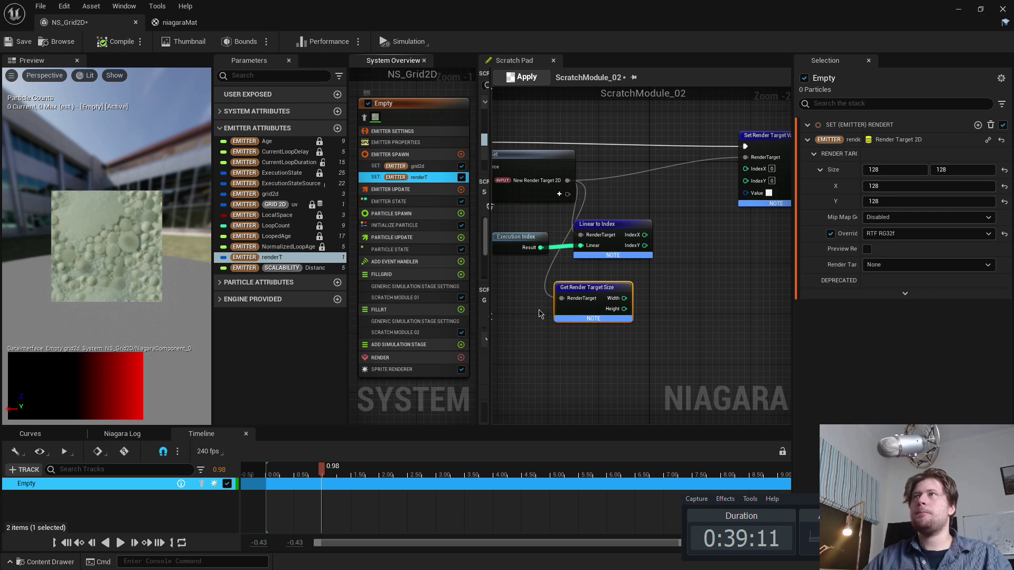
pyautogui.moveTo(540, 314); pyautogui.dragTo(626, 292, button='right')
pyautogui.moveTo(570, 300); pyautogui.dragTo(589, 313)
pyautogui.moveTo(595, 285); pyautogui.dragTo(613, 282, button='right')
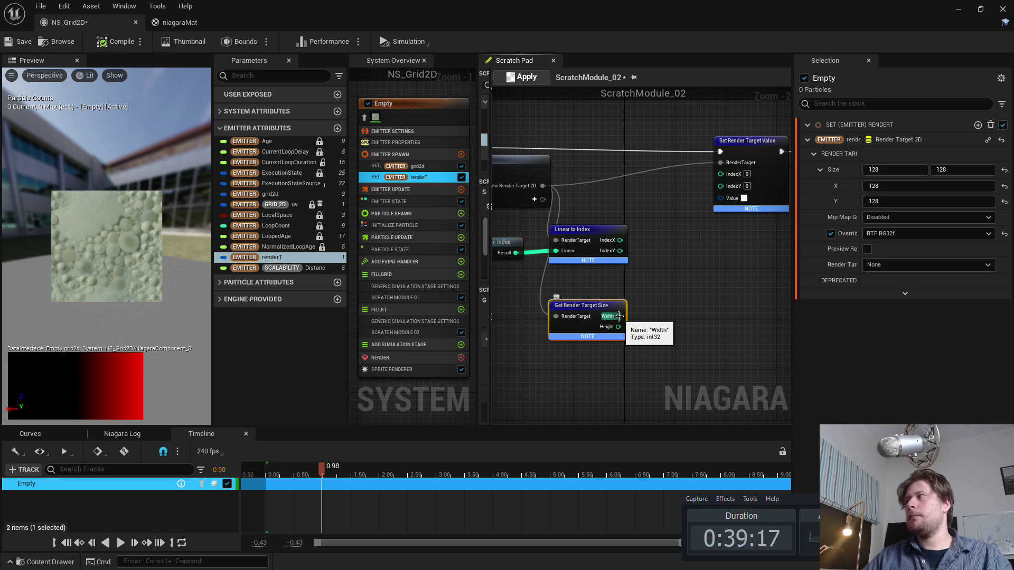
# Add a Divide node with Width as A and Linear to Index's IndexX as B, and wire its result into Set Render Target Value's IndexX.
pyautogui.moveTo(619, 316); pyautogui.dragTo(666, 282)
pyautogui.write('div')
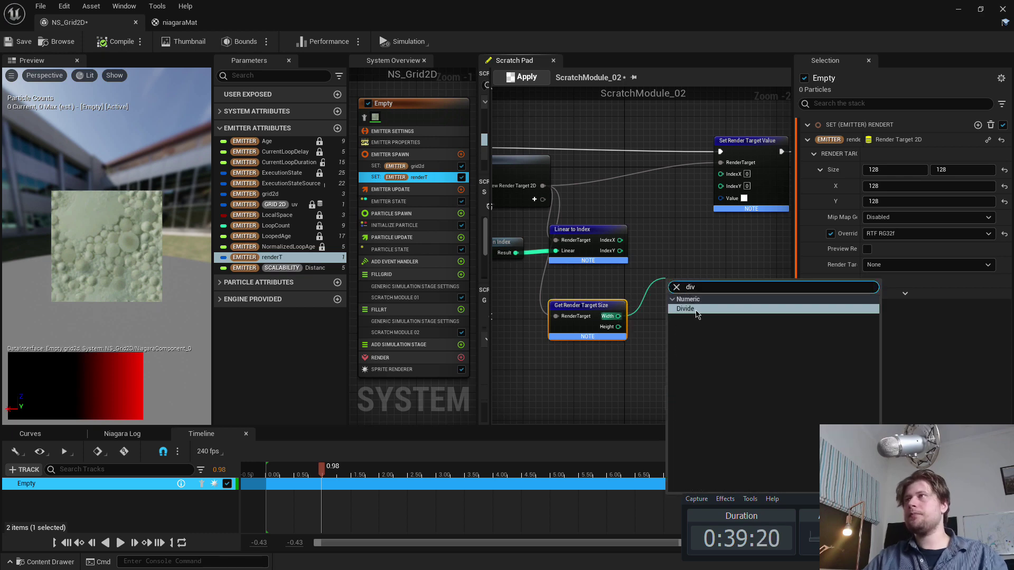
pyautogui.click(685, 309)
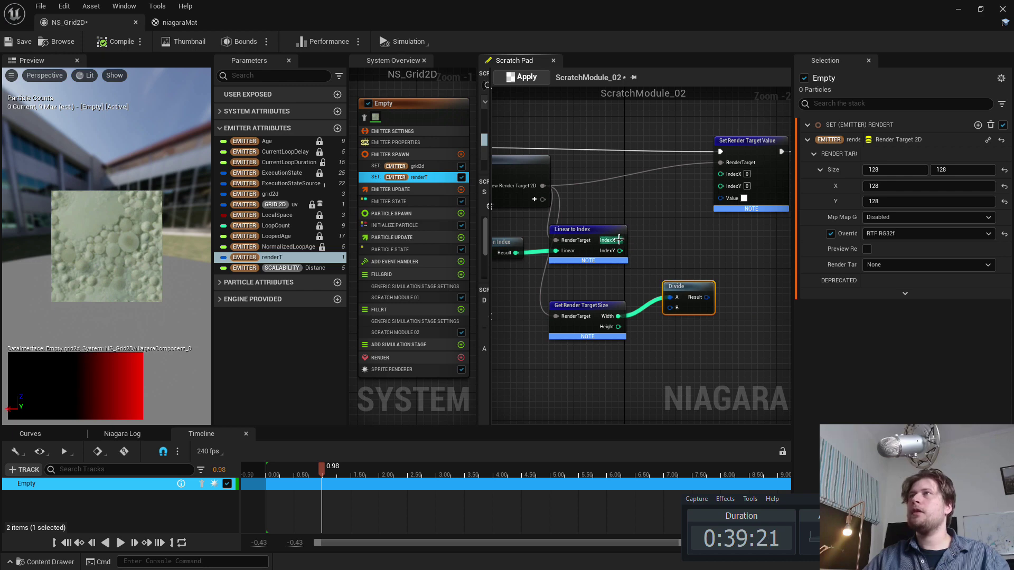
pyautogui.moveTo(619, 241); pyautogui.dragTo(669, 310)
pyautogui.moveTo(703, 317); pyautogui.dragTo(636, 312, button='right')
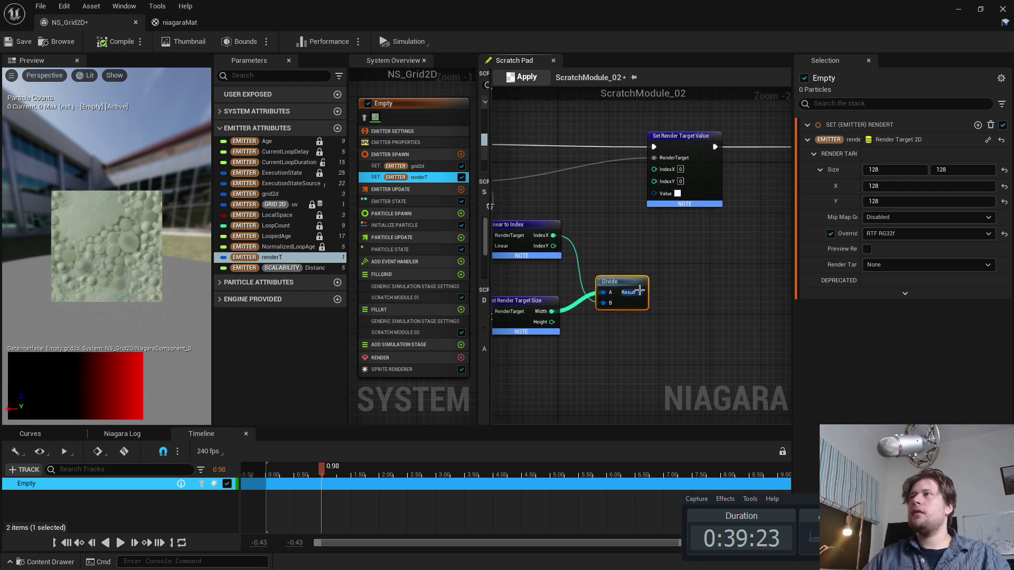
pyautogui.moveTo(640, 292); pyautogui.dragTo(654, 169)
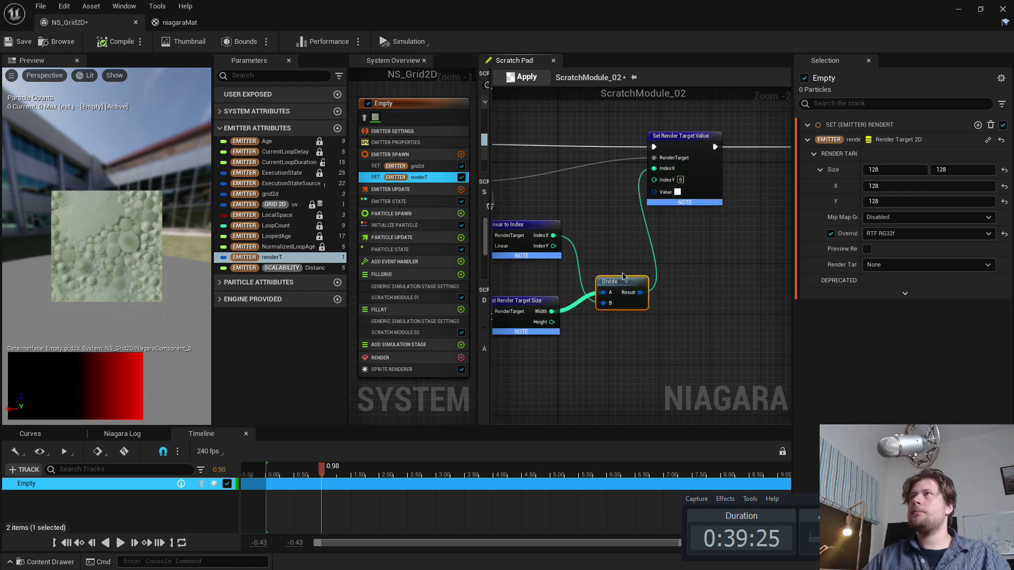
# Duplicate the Divide node, feed it Height as A and IndexY as B, and wire its result into Set Render Target Value's IndexY.
pyautogui.moveTo(623, 276); pyautogui.dragTo(623, 233)
pyautogui.hotkey('ctrl', 'c')
pyautogui.hotkey('ctrl', 'v')
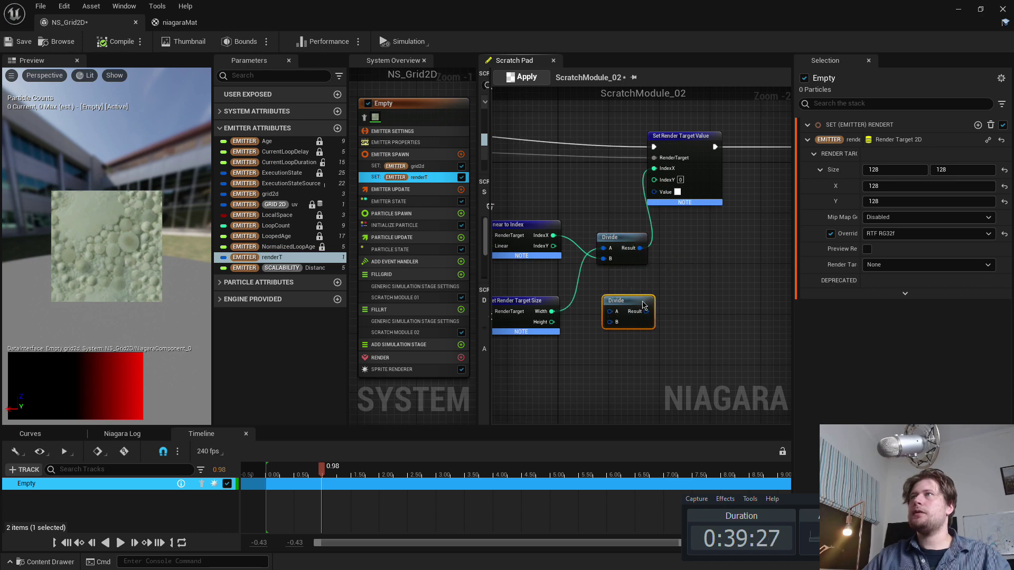
pyautogui.moveTo(644, 306); pyautogui.dragTo(636, 312)
pyautogui.moveTo(637, 311); pyautogui.dragTo(673, 297, button='right')
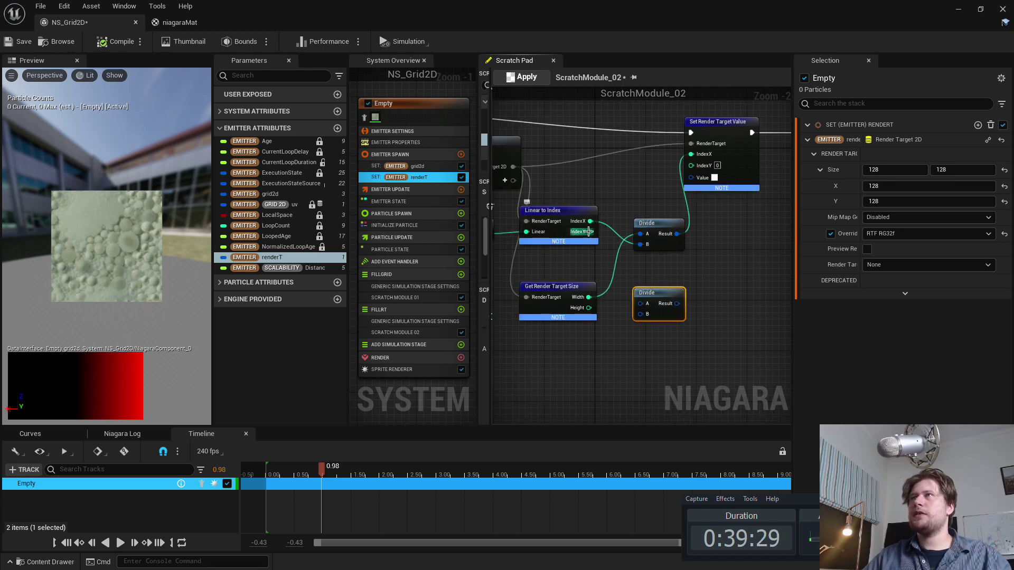
pyautogui.moveTo(589, 231); pyautogui.dragTo(691, 165)
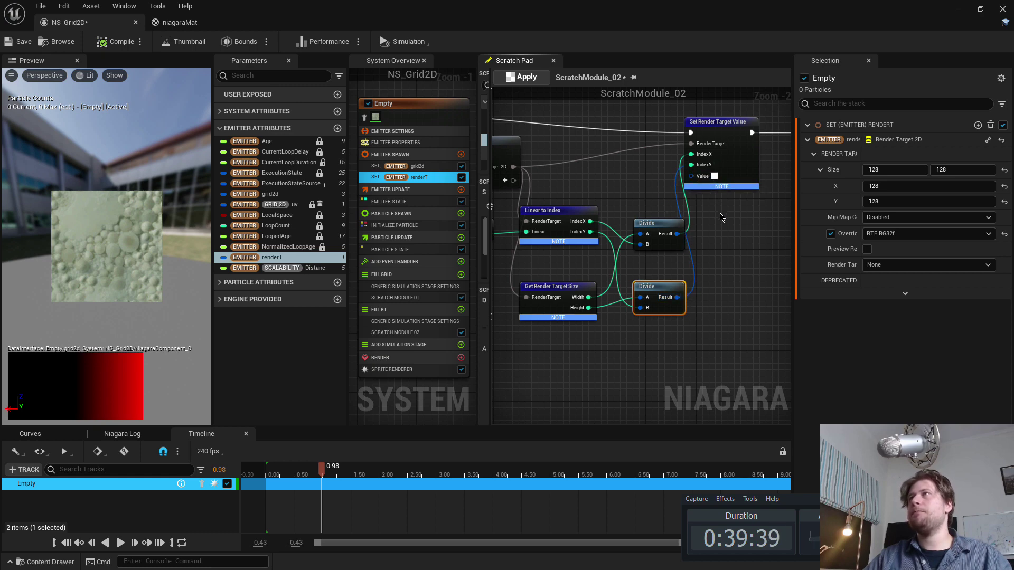
pyautogui.moveTo(721, 217); pyautogui.dragTo(635, 227, button='right')
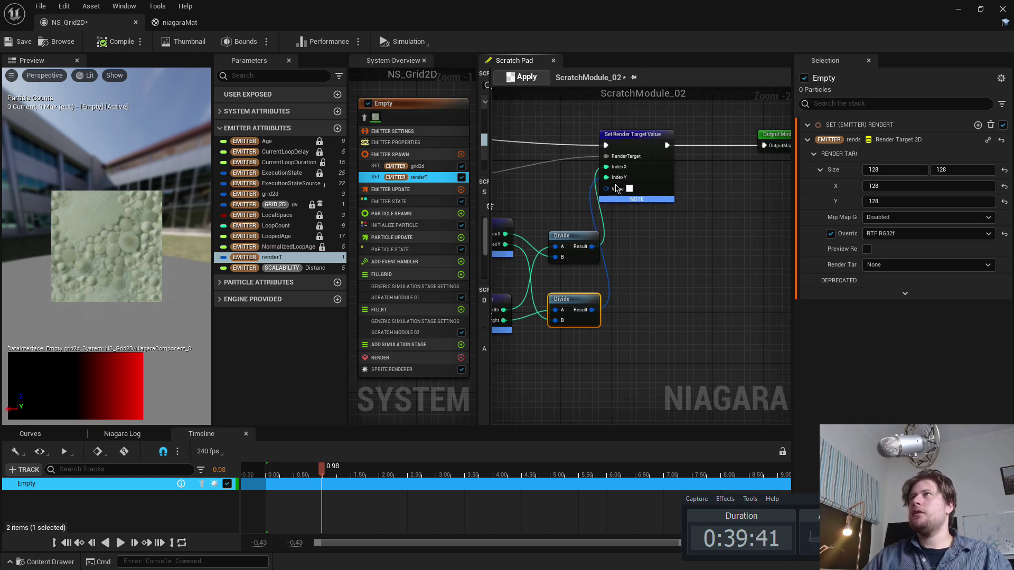
# Disconnect both Divide results from Set Render Target Value's IndexX and IndexY inputs.
pyautogui.keyDown('alt'); pyautogui.click(607, 166); pyautogui.keyUp('alt')
pyautogui.keyDown('alt'); pyautogui.click(607, 180); pyautogui.keyUp('alt')
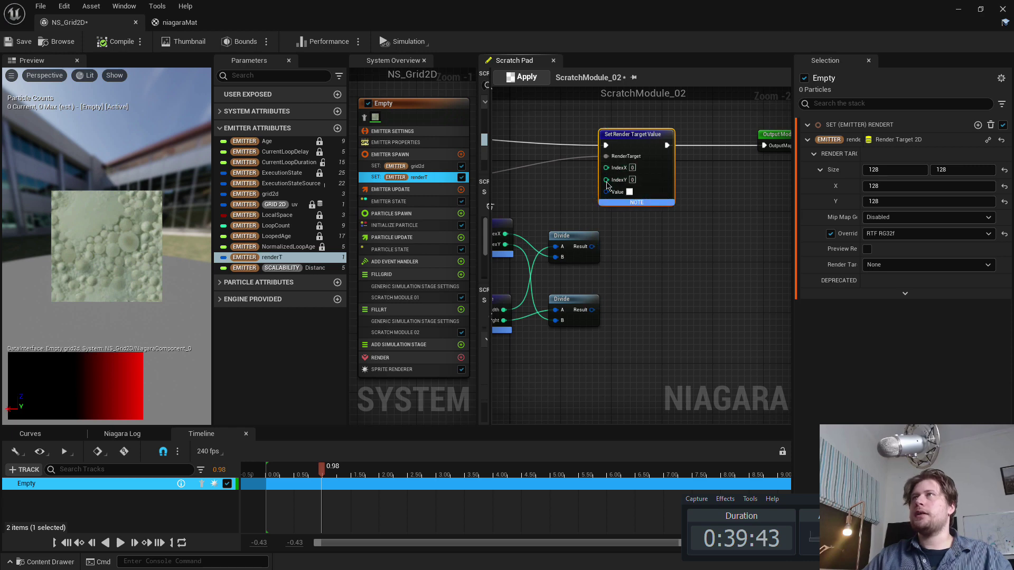
pyautogui.moveTo(665, 258); pyautogui.dragTo(700, 256, button='right')
pyautogui.moveTo(630, 244); pyautogui.dragTo(695, 263)
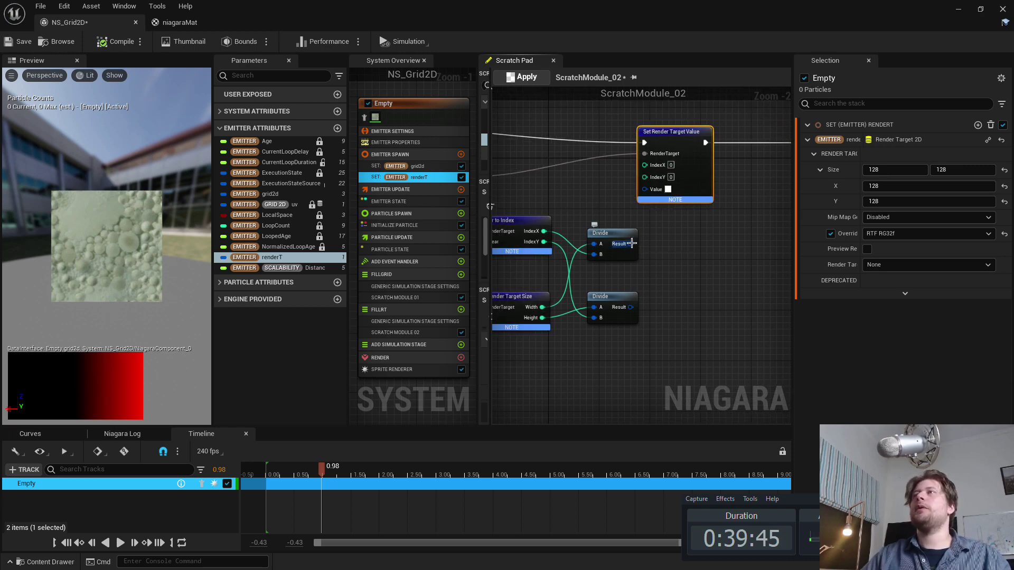
pyautogui.write('make')
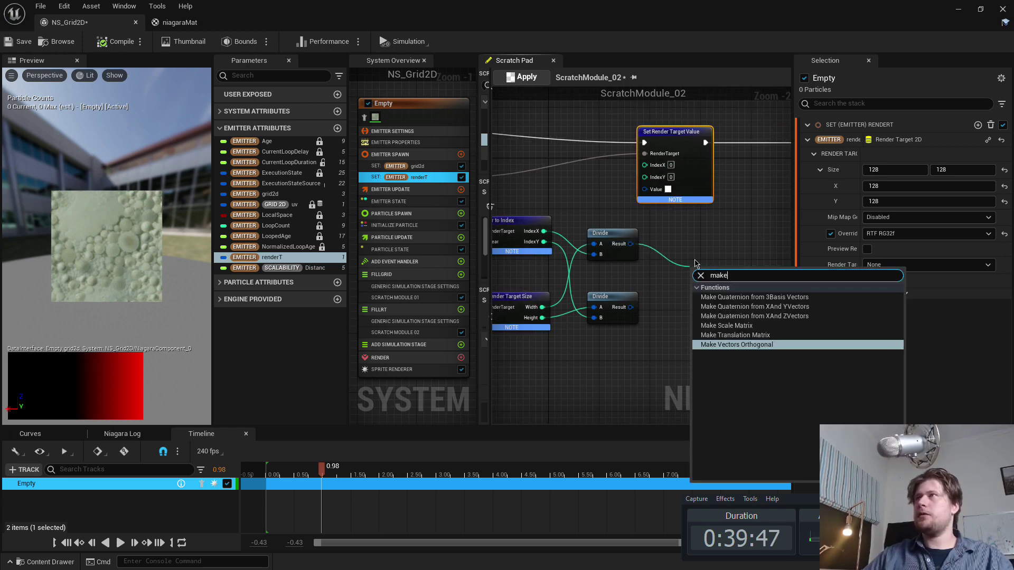
pyautogui.write(' ve')
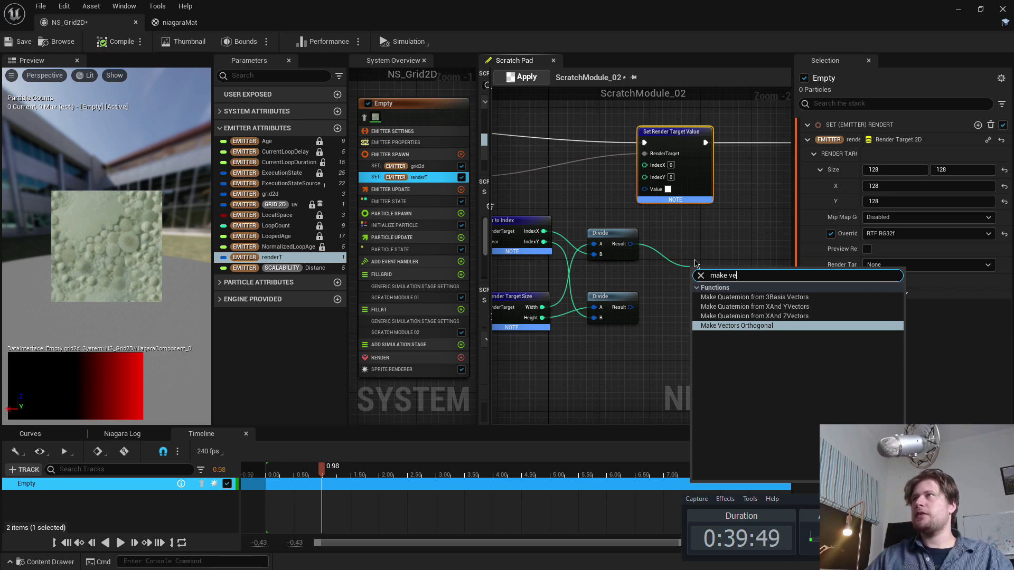
pyautogui.click(695, 263)
# Add a Make Vector 2D node beside the two Divide nodes.
pyautogui.rightClick(693, 261)
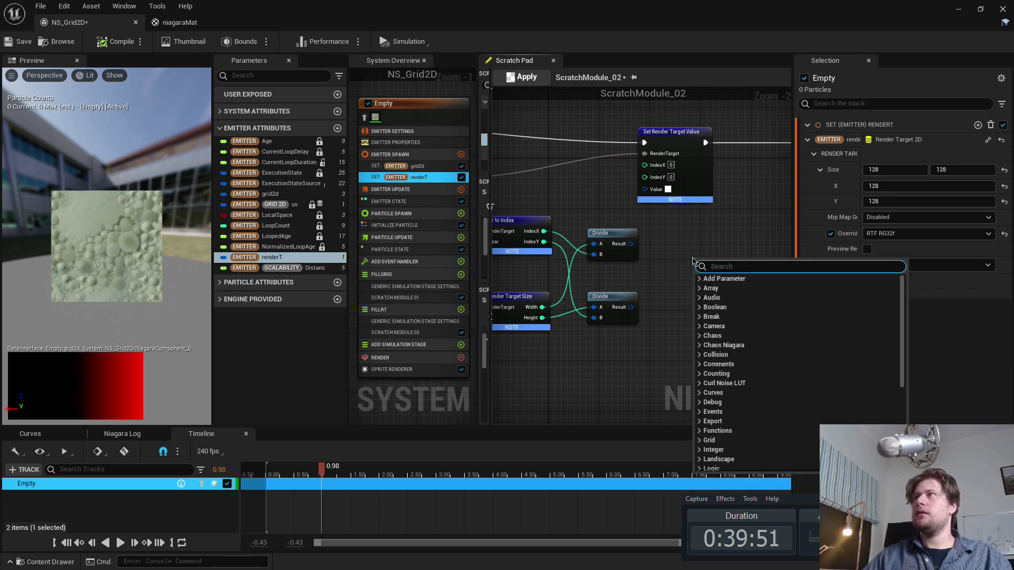
pyautogui.write('makeve')
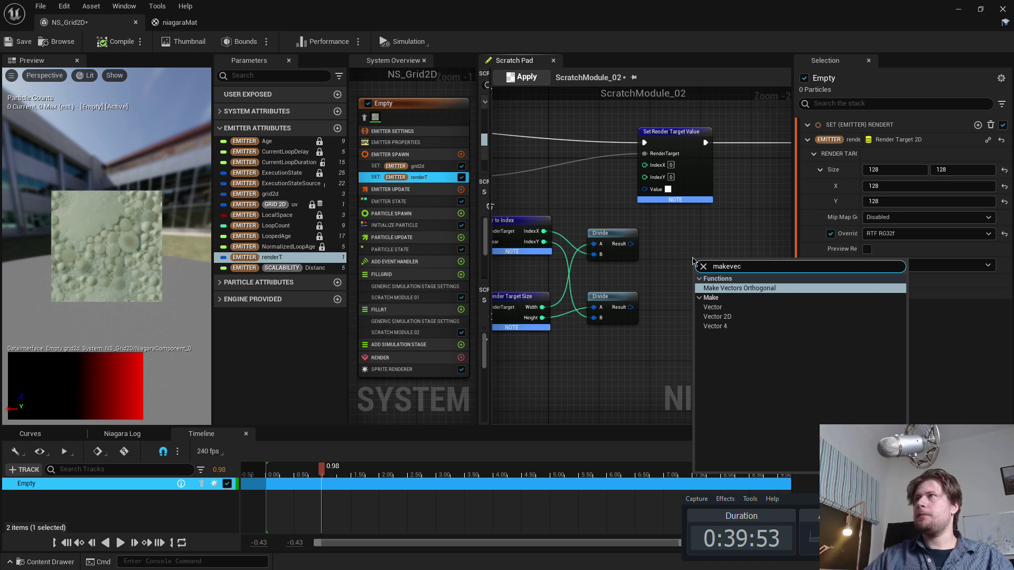
pyautogui.write('c')
pyautogui.press('Down')
pyautogui.press('Down')
pyautogui.press('Return')
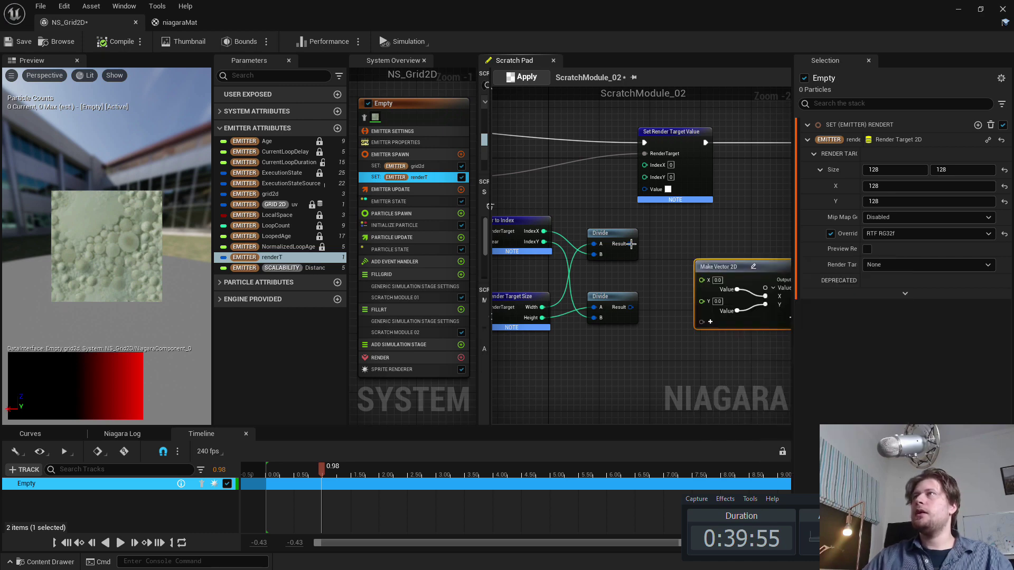
# Wire the upper and lower Divide results into Make Vector 2D's X and Y, and its output into Set Render Target Value's Value.
pyautogui.moveTo(632, 244); pyautogui.dragTo(702, 280)
pyautogui.moveTo(630, 307); pyautogui.dragTo(702, 300)
pyautogui.moveTo(776, 262); pyautogui.dragTo(644, 189)
# Untangle the overlapping nodes by moving Set Render Target Value and Output Module up and placing Vector 2D -> Linear Color beyond Make Vector 2D.
pyautogui.moveTo(644, 189); pyautogui.dragTo(694, 199, button='right')
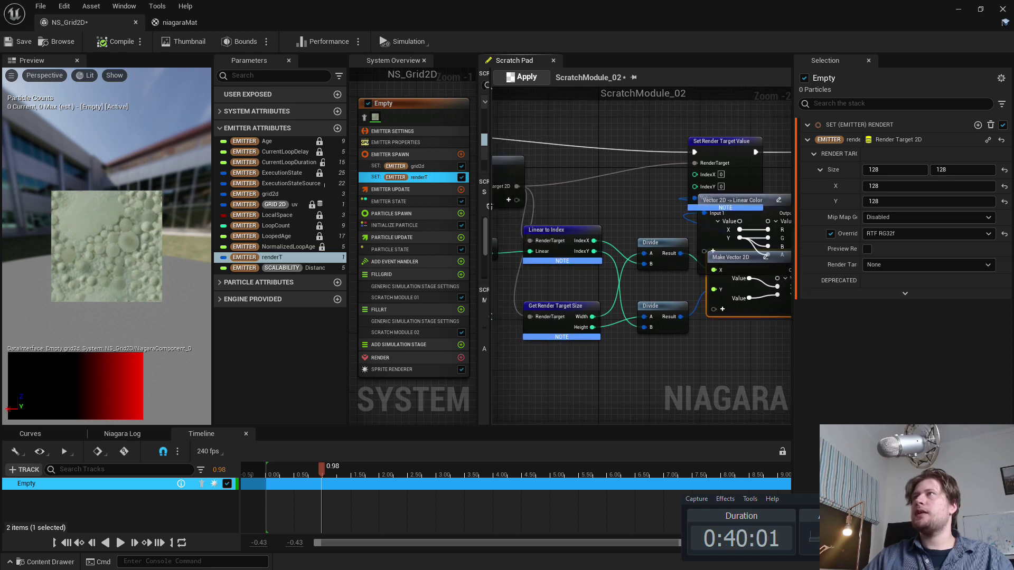
pyautogui.scroll(-1, 694, 198)
pyautogui.moveTo(748, 146); pyautogui.dragTo(606, 161, button='right')
pyautogui.click(606, 161)
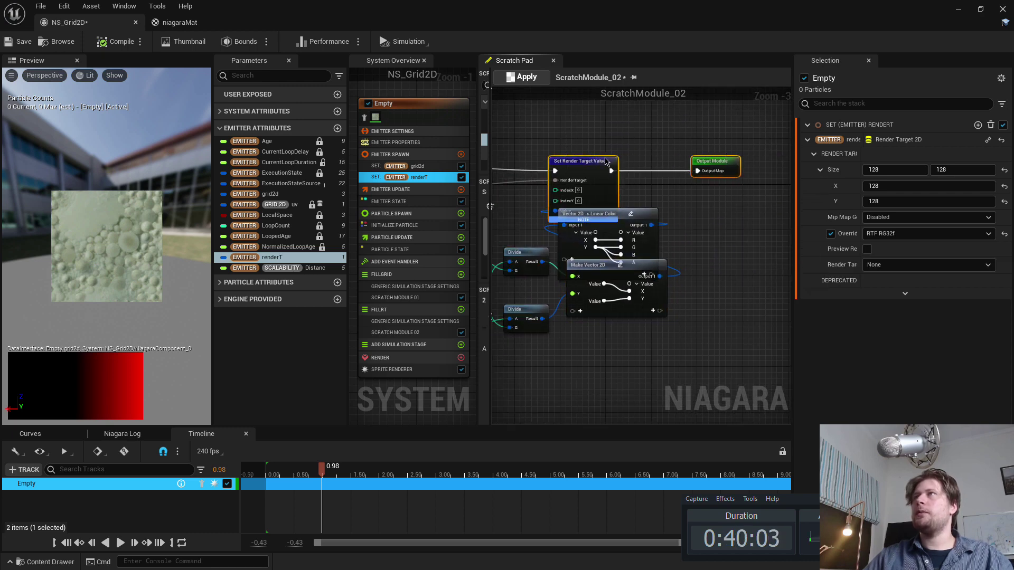
pyautogui.moveTo(606, 161); pyautogui.dragTo(641, 116)
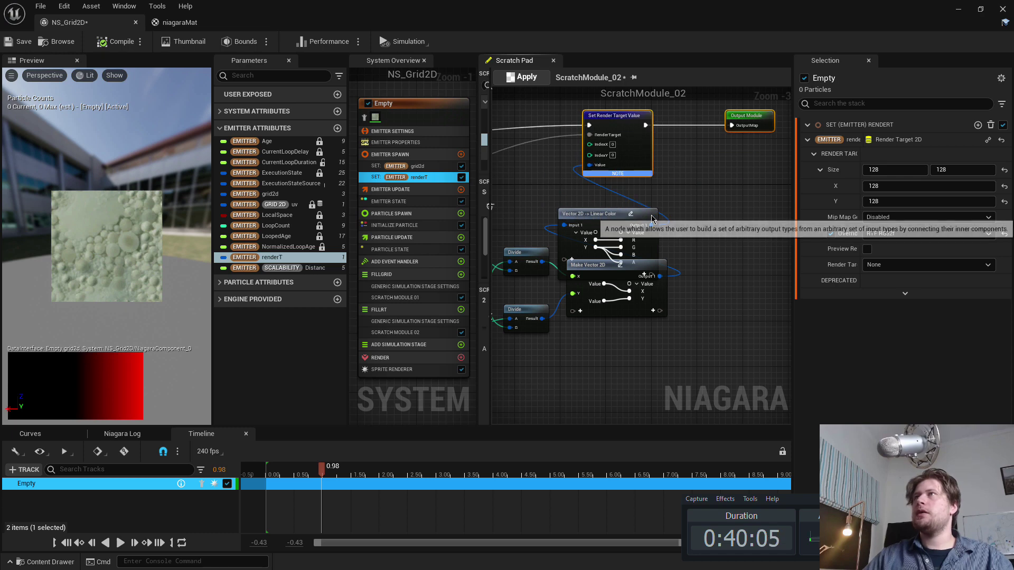
pyautogui.moveTo(623, 213); pyautogui.dragTo(596, 264)
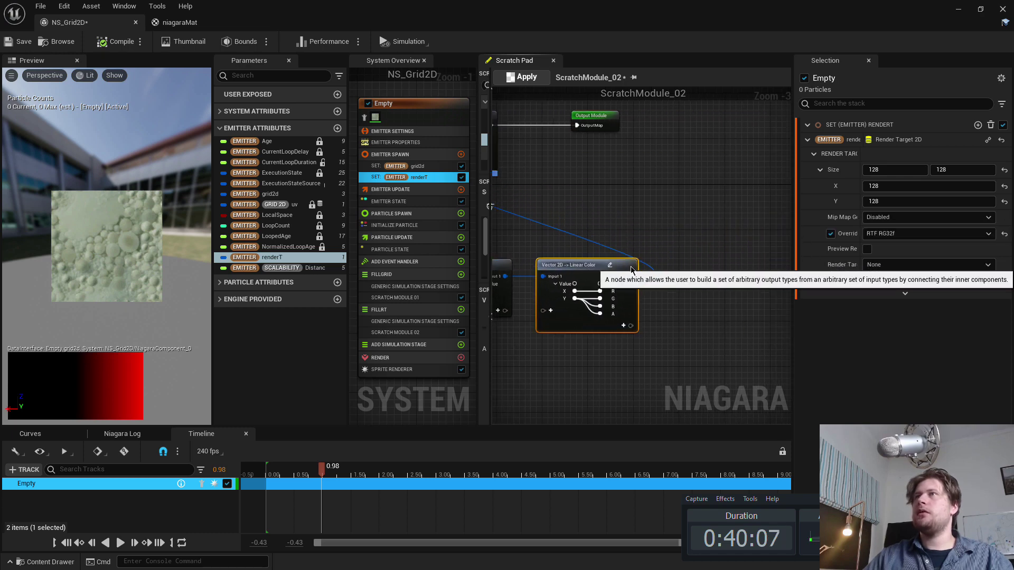
pyautogui.moveTo(528, 240); pyautogui.dragTo(653, 236, button='right')
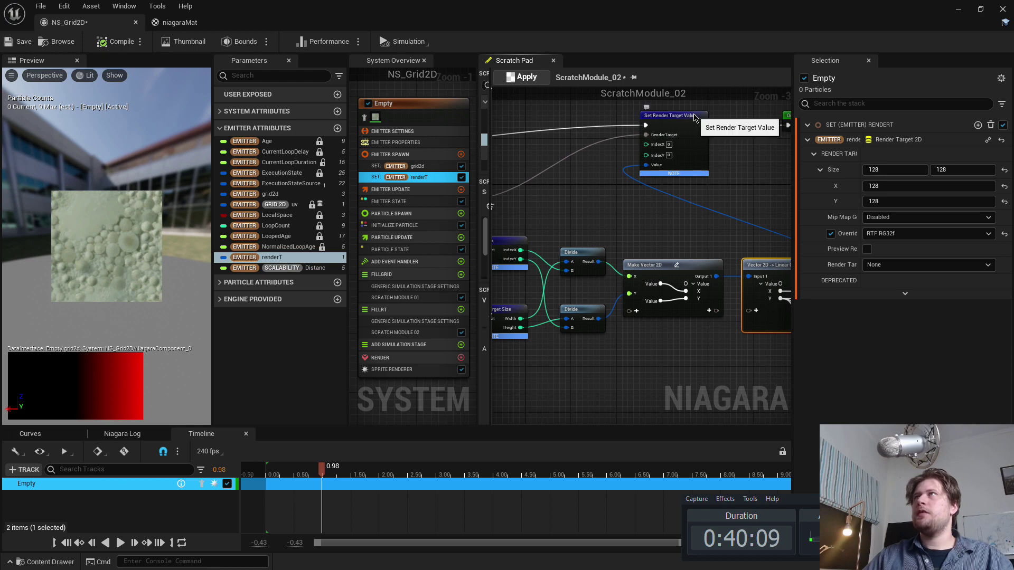
pyautogui.moveTo(694, 116); pyautogui.dragTo(695, 127)
pyautogui.moveTo(762, 242); pyautogui.dragTo(649, 237, button='right')
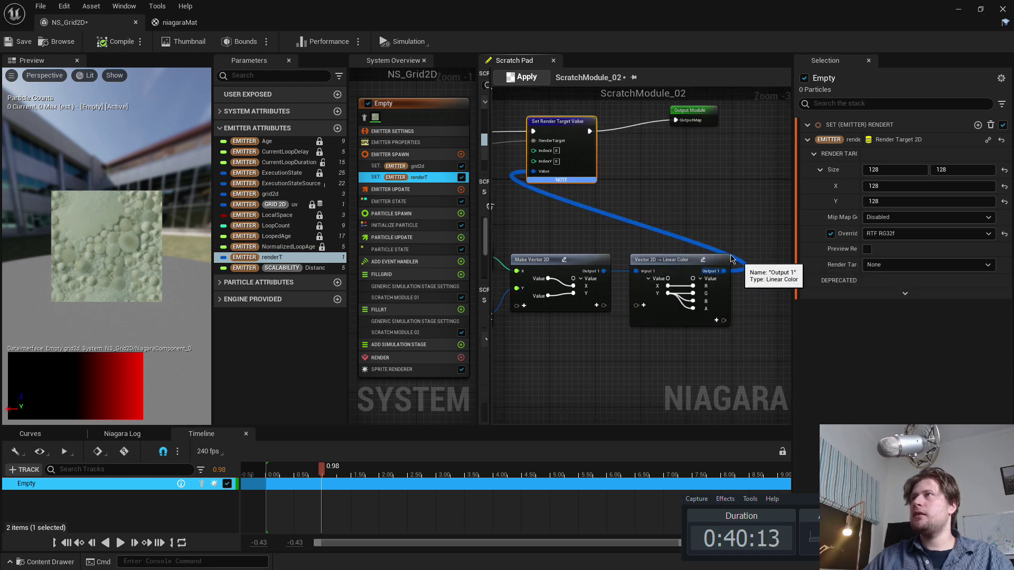
pyautogui.moveTo(582, 220); pyautogui.dragTo(603, 233, button='right')
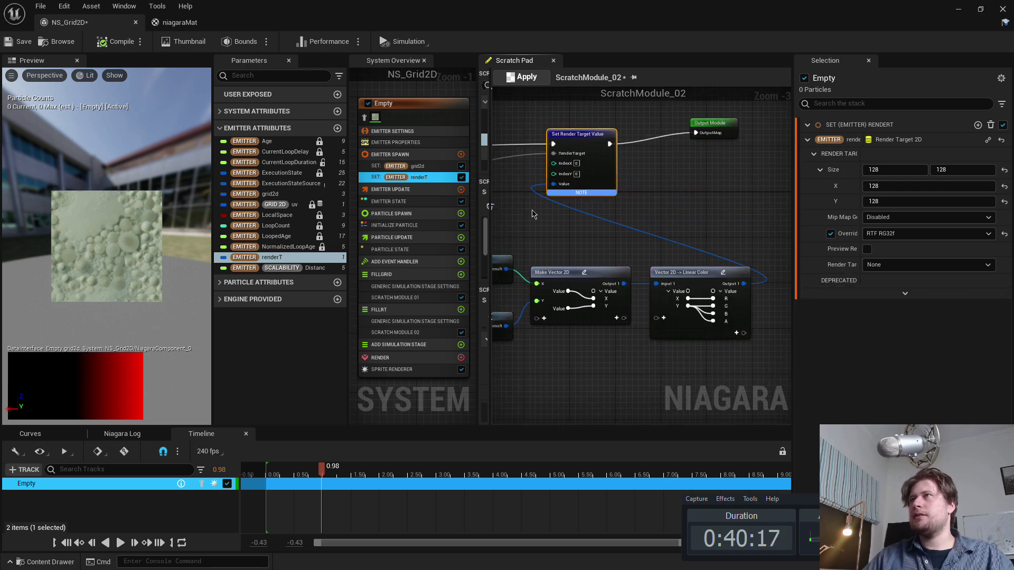
# Wire Linear to Index's IndexX and IndexY into Set Render Target Value's matching inputs, and apply the scratch module changes.
pyautogui.moveTo(532, 214); pyautogui.dragTo(694, 243, button='right')
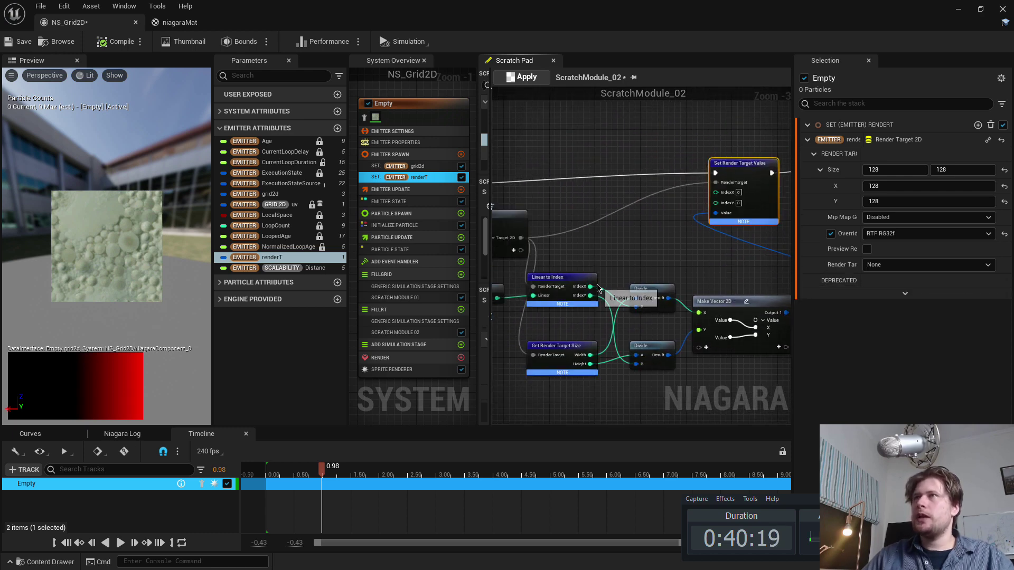
pyautogui.moveTo(588, 286); pyautogui.dragTo(723, 199)
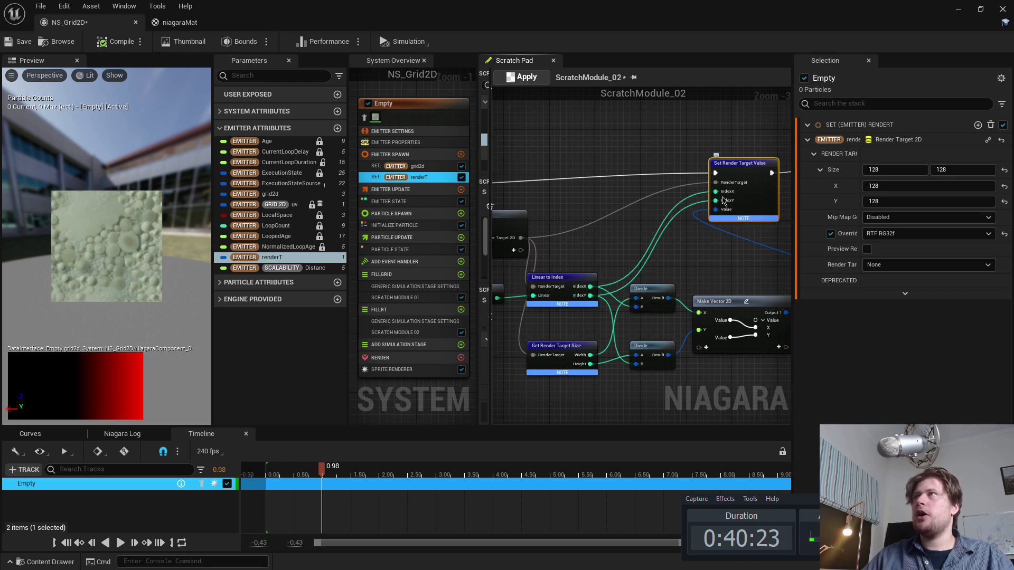
pyautogui.scroll(2, 611, 207)
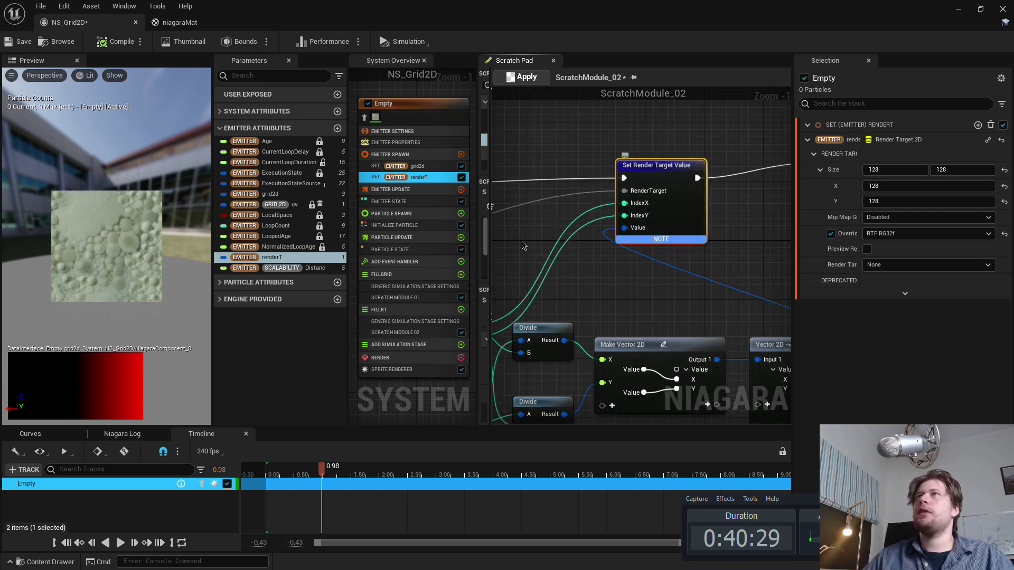
pyautogui.moveTo(526, 226); pyautogui.dragTo(560, 236, button='right')
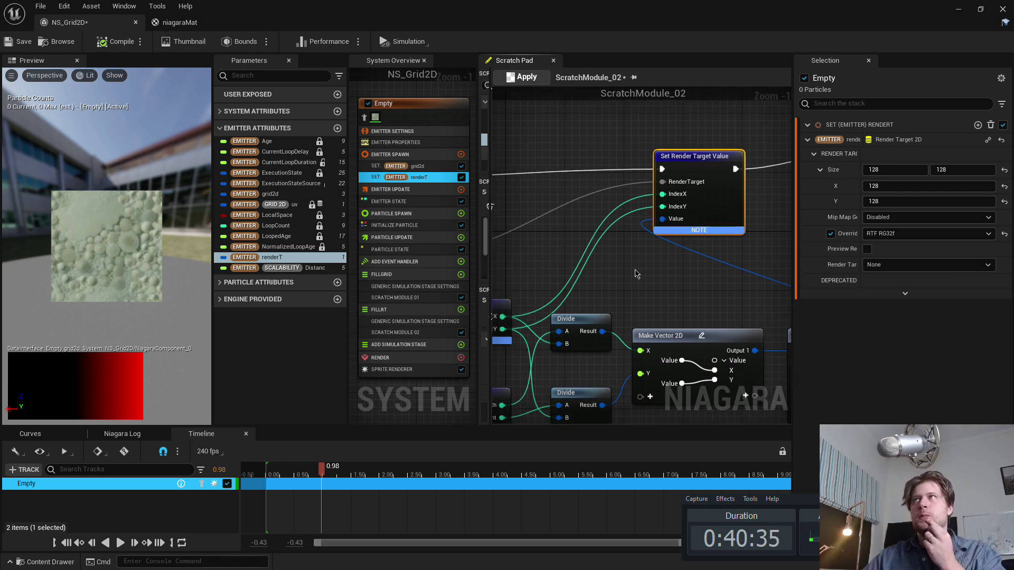
pyautogui.moveTo(637, 273); pyautogui.dragTo(641, 265, button='right')
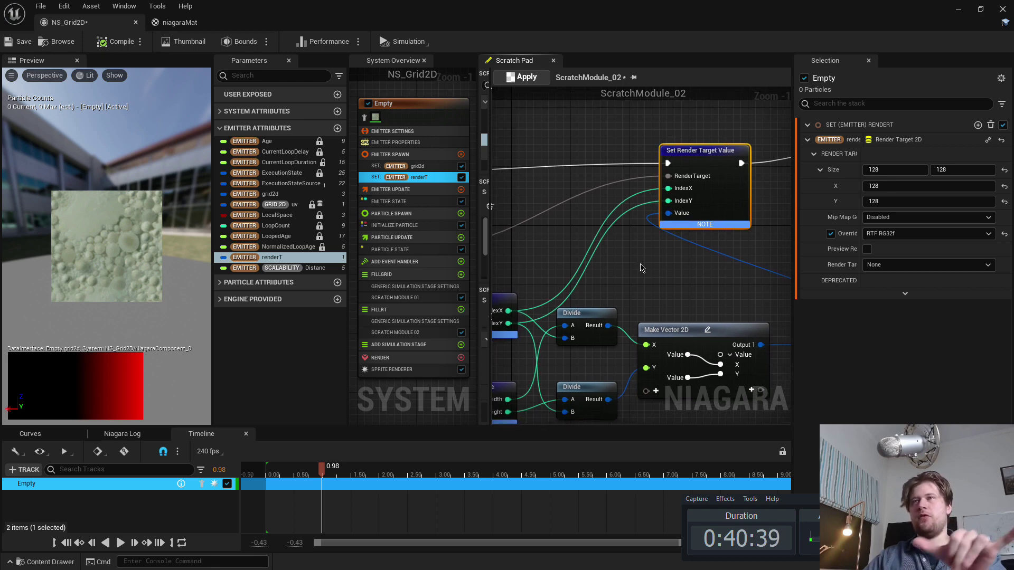
pyautogui.click(523, 77)
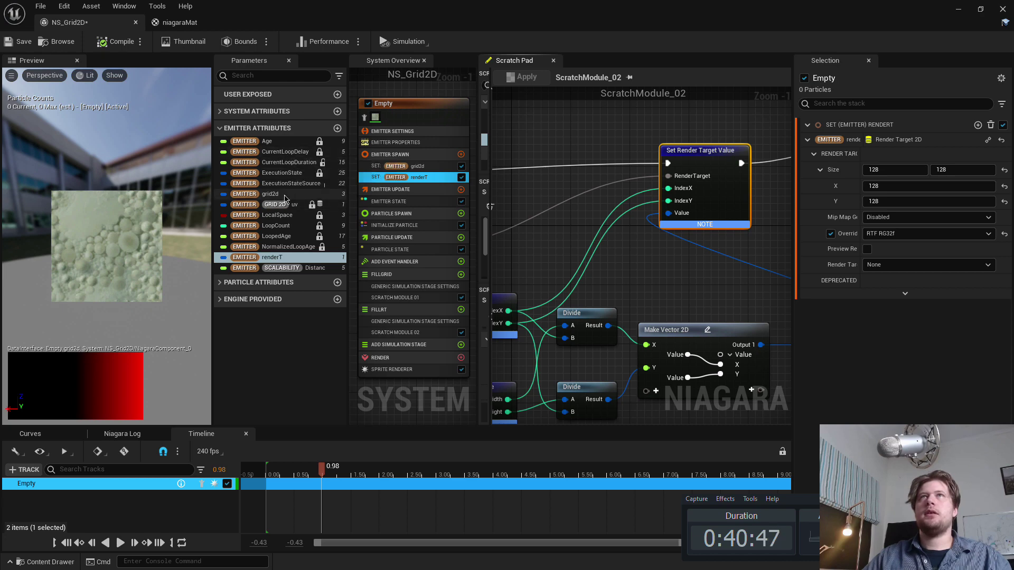
# Enable the render target preview in the emitter's renderT settings and move the timeline playhead to 0.42.
pyautogui.click(404, 167)
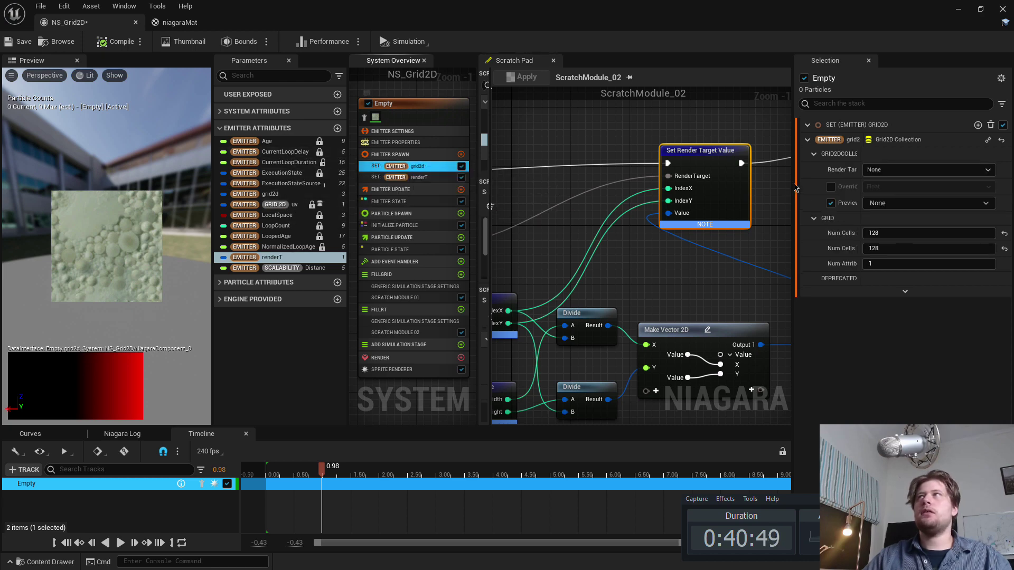
pyautogui.click(435, 179)
pyautogui.click(867, 249)
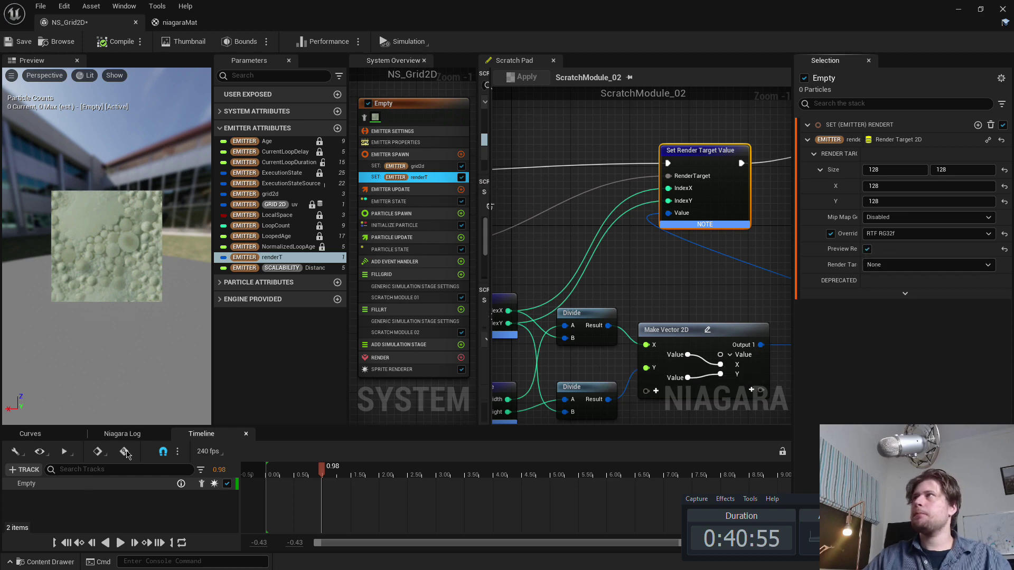
pyautogui.click(282, 471)
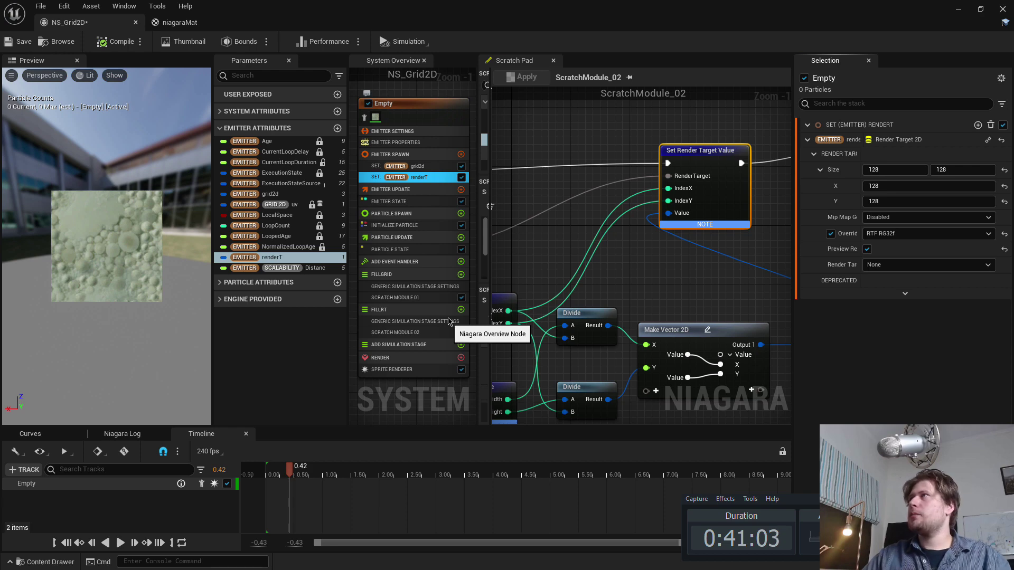
# Bind Scratch Module 02's New Render Target input to the emitter's renderT attribute.
pyautogui.click(407, 334)
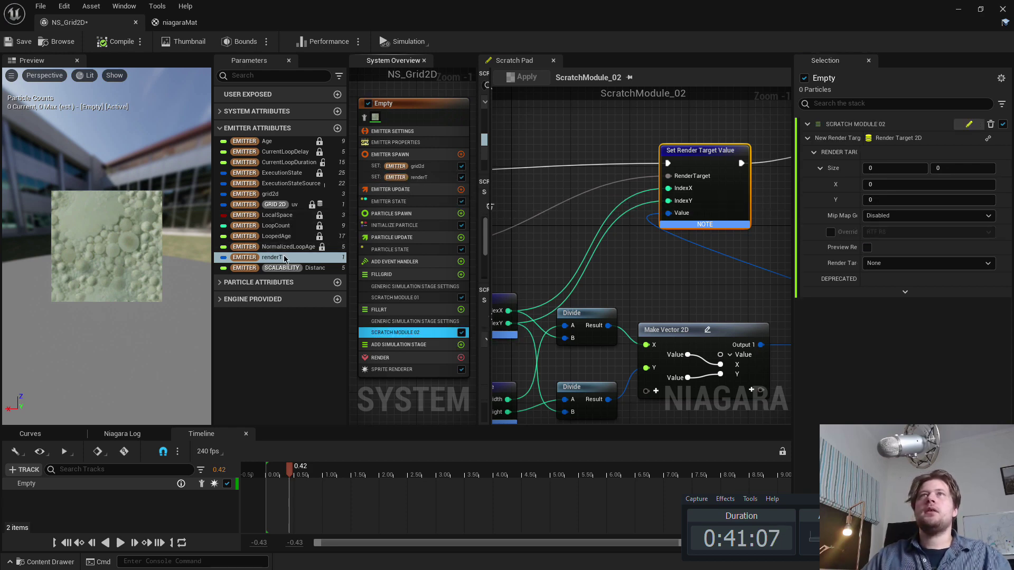
pyautogui.moveTo(271, 257); pyautogui.dragTo(862, 150)
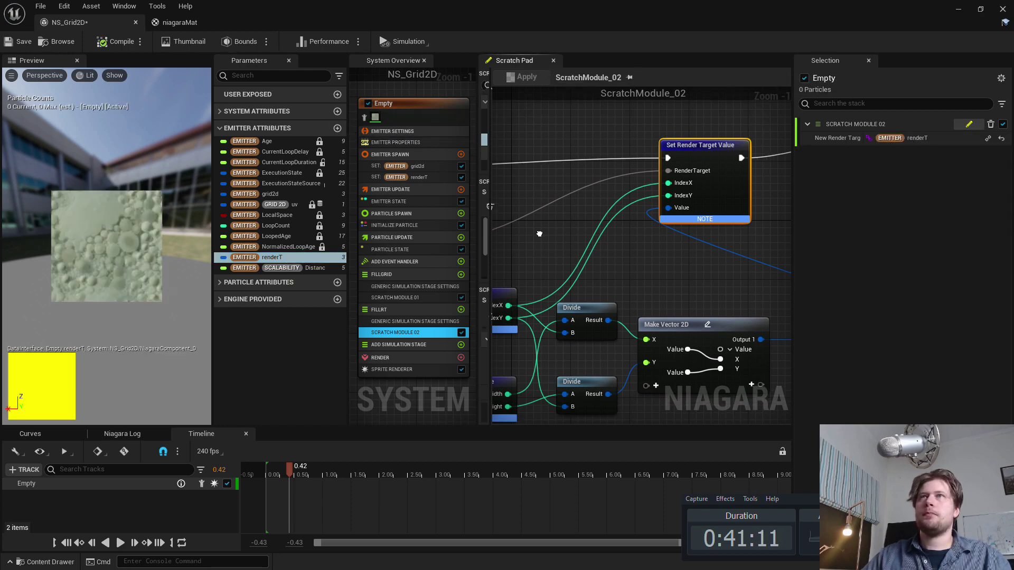
pyautogui.moveTo(540, 234); pyautogui.dragTo(539, 215, button='right')
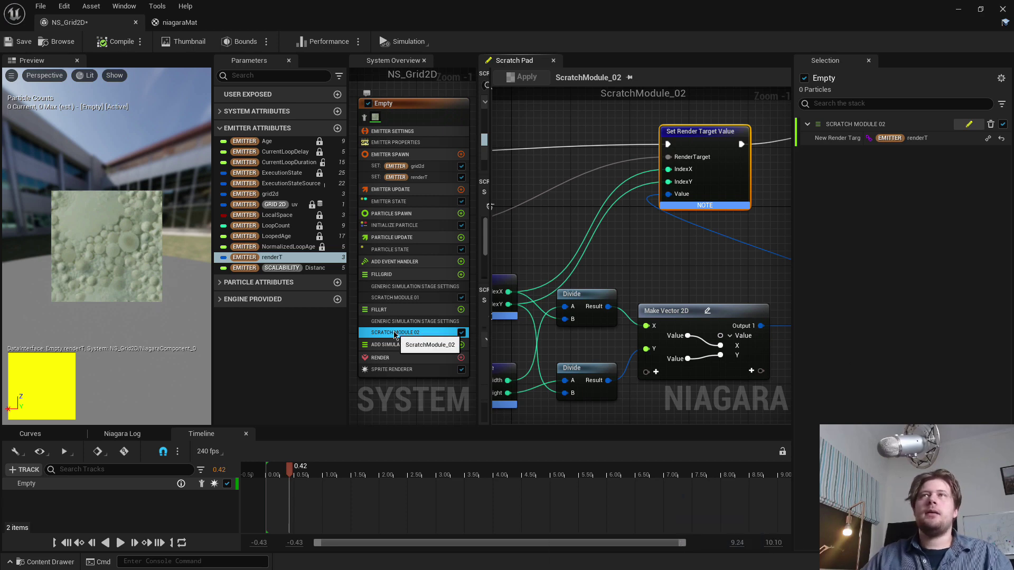
# Move the two Divide nodes farther from Linear to Index and add a Make float node between them.
pyautogui.moveTo(639, 263); pyautogui.dragTo(744, 235, button='right')
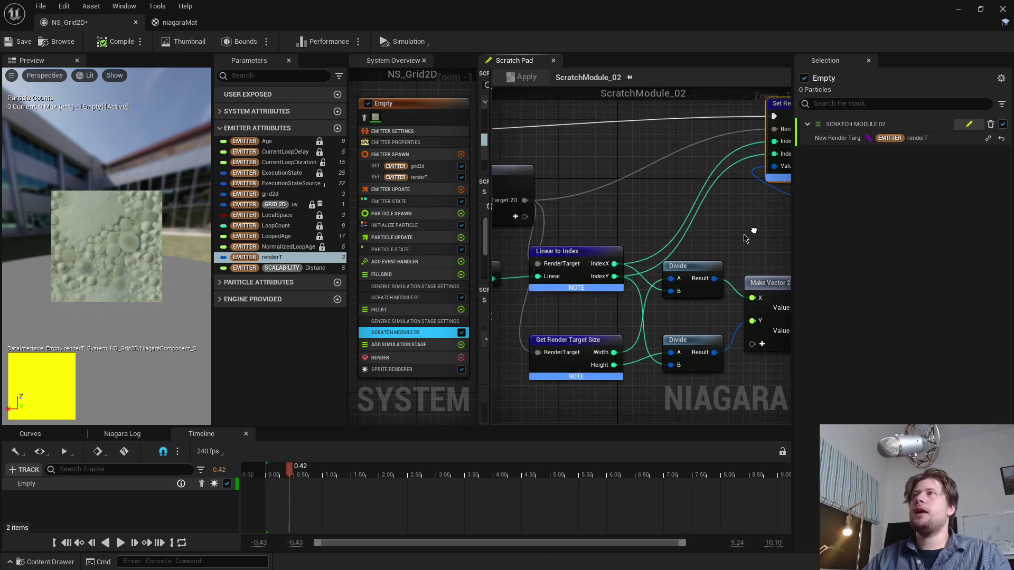
pyautogui.moveTo(702, 269); pyautogui.dragTo(717, 261)
pyautogui.moveTo(681, 339); pyautogui.dragTo(695, 325)
pyautogui.scroll(-1, 643, 215)
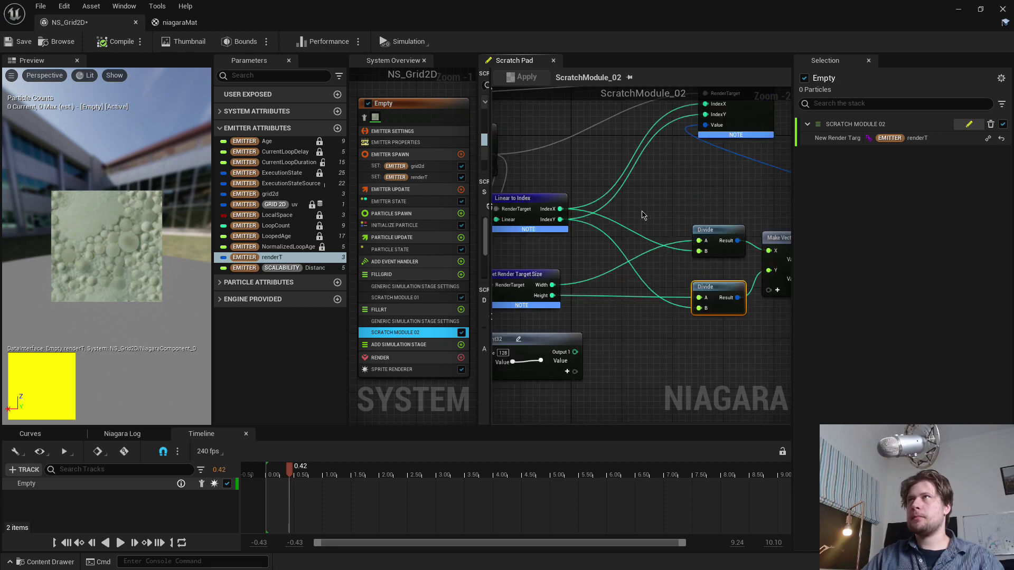
pyautogui.rightClick(629, 213)
pyautogui.write('float')
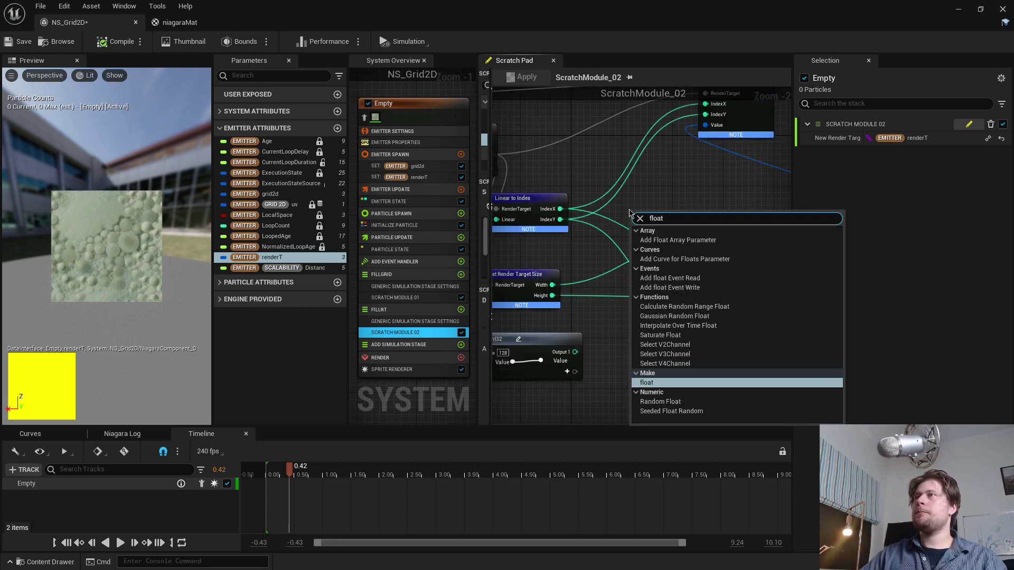
pyautogui.press('Return')
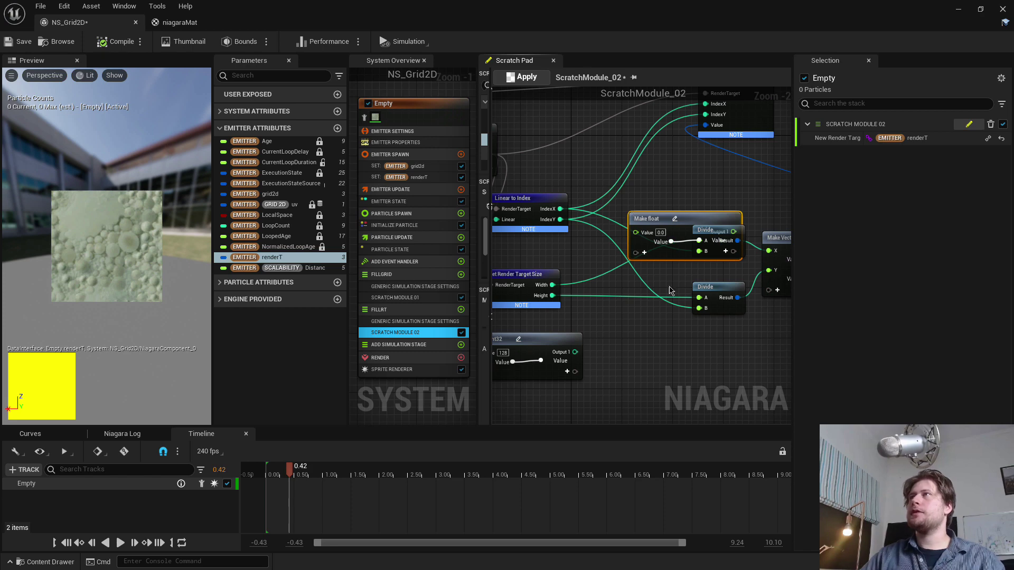
# Move the Divide, Make Vector 2D and Vector 2D -> Linear Color nodes clear of Make float, and feed IndexX into Make float's Value.
pyautogui.moveTo(672, 290); pyautogui.dragTo(530, 373, button='right')
pyautogui.scroll(-1, 530, 373)
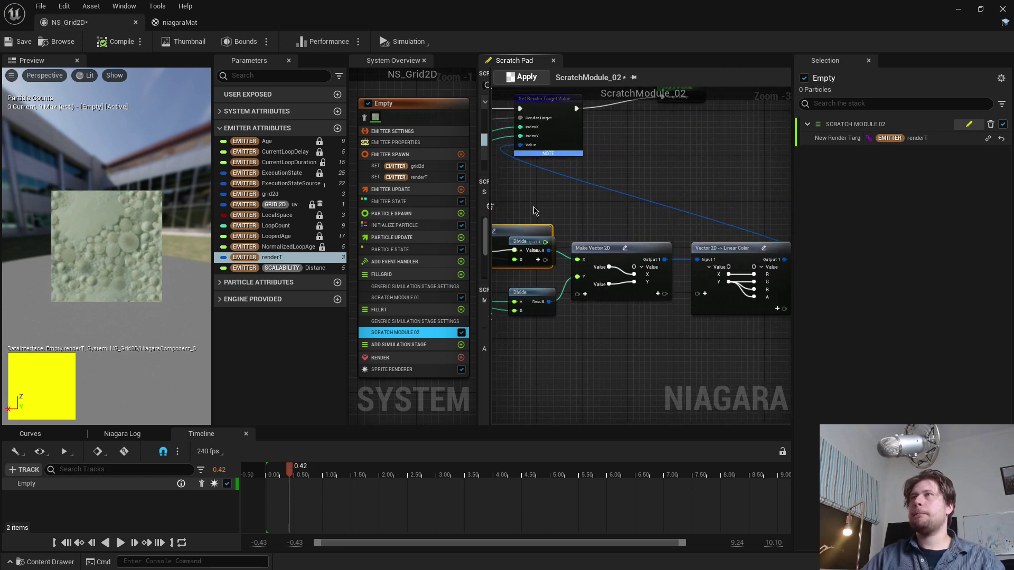
pyautogui.moveTo(533, 209); pyautogui.dragTo(770, 358)
pyautogui.moveTo(641, 332); pyautogui.dragTo(722, 341, button='right')
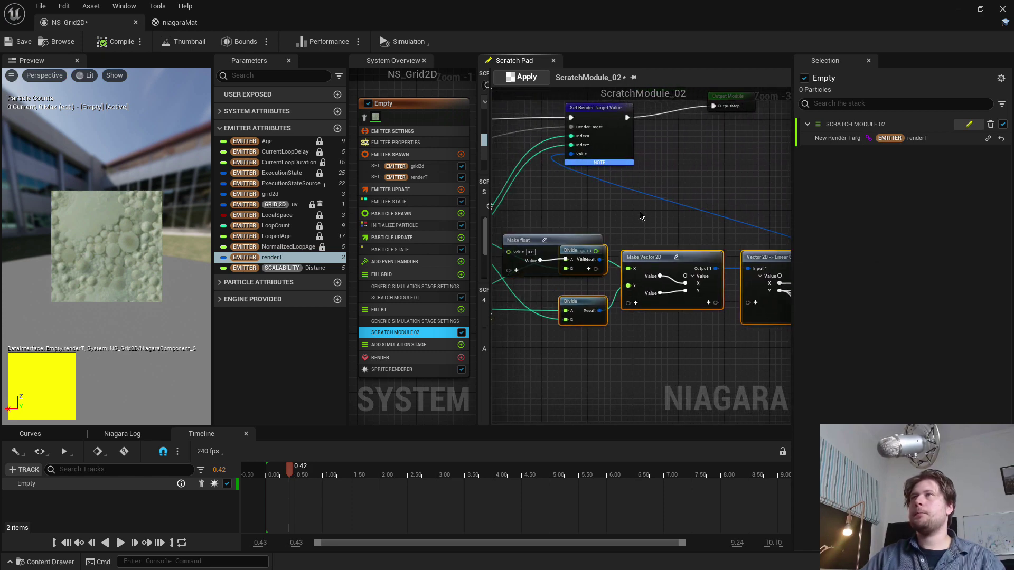
pyautogui.hotkey('ctrl', 'z')
pyautogui.hotkey('ctrl', 'y')
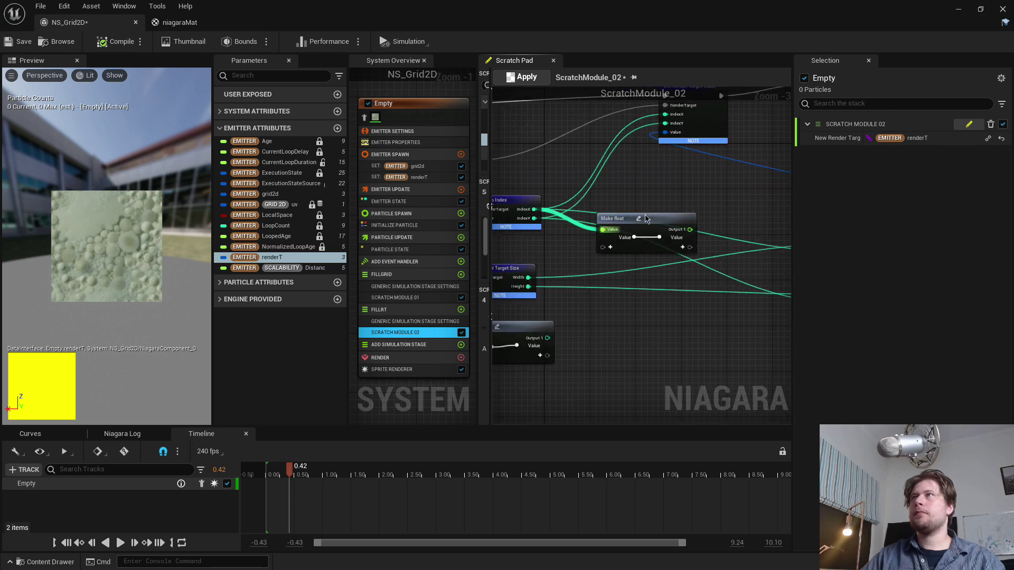
# Place a duplicate Make float node fed by IndexY below the first, and collapse the inner wiring of the Make float nodes.
pyautogui.moveTo(672, 218); pyautogui.dragTo(672, 201)
pyautogui.hotkey('ctrl', 'd')
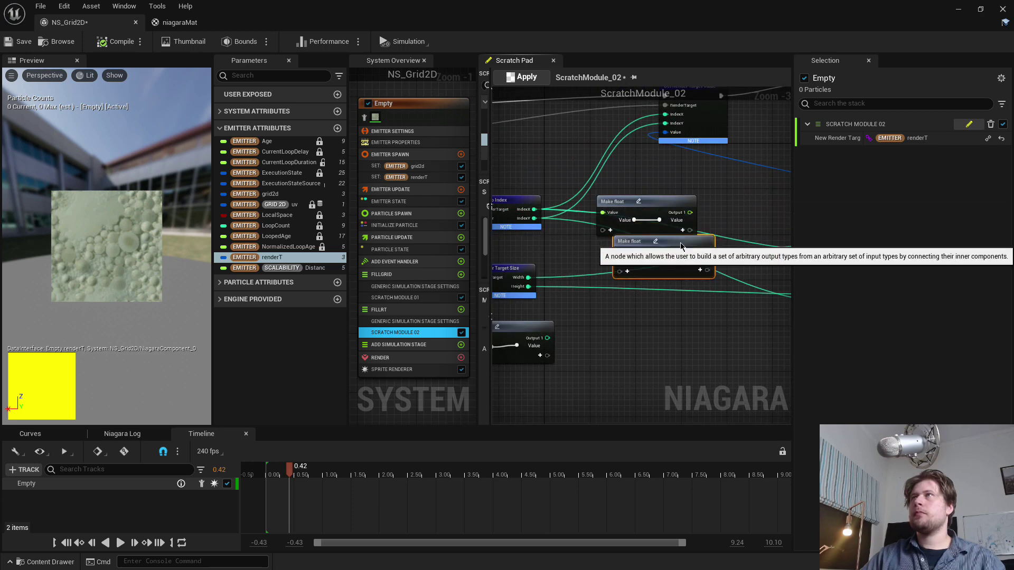
pyautogui.moveTo(534, 218); pyautogui.dragTo(603, 259)
pyautogui.click(644, 202)
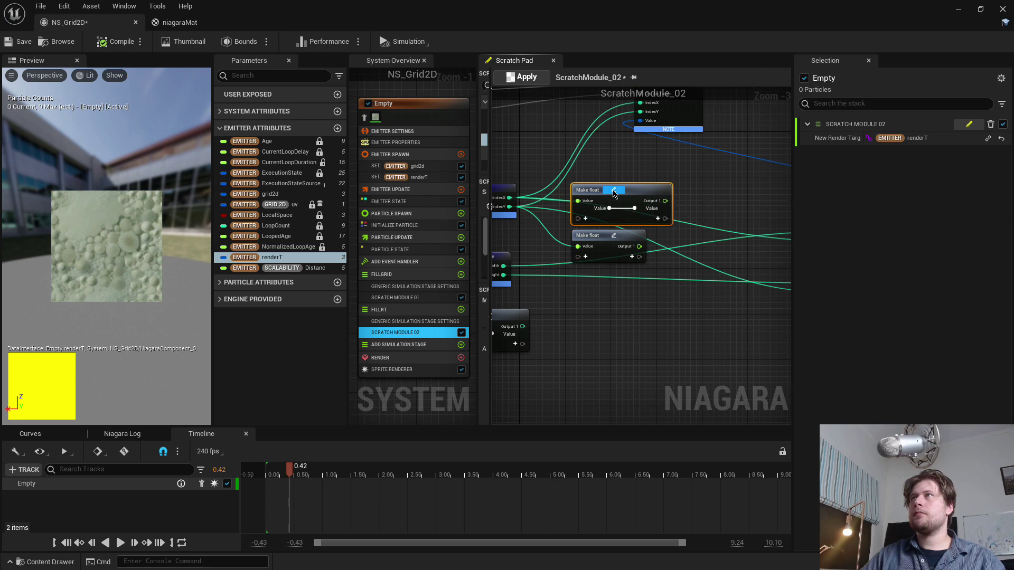
# Collapse the first Make float's inner wiring, feed both Make float outputs into the B inputs of their Divide nodes, and apply the script.
pyautogui.click(614, 191)
pyautogui.moveTo(604, 223); pyautogui.dragTo(529, 220, button='right')
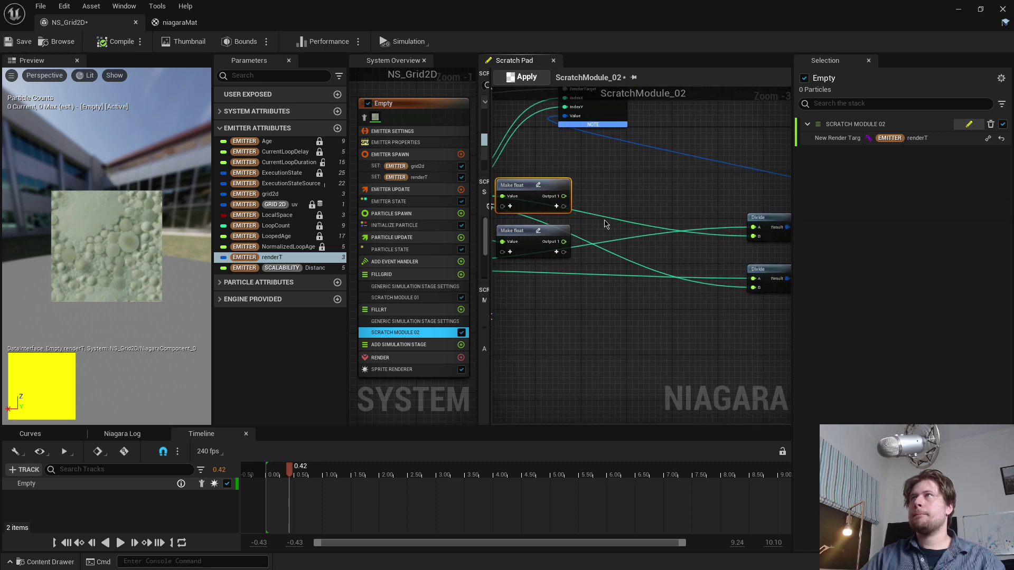
pyautogui.moveTo(564, 196); pyautogui.dragTo(754, 236)
pyautogui.moveTo(564, 242); pyautogui.dragTo(753, 287)
pyautogui.click(522, 77)
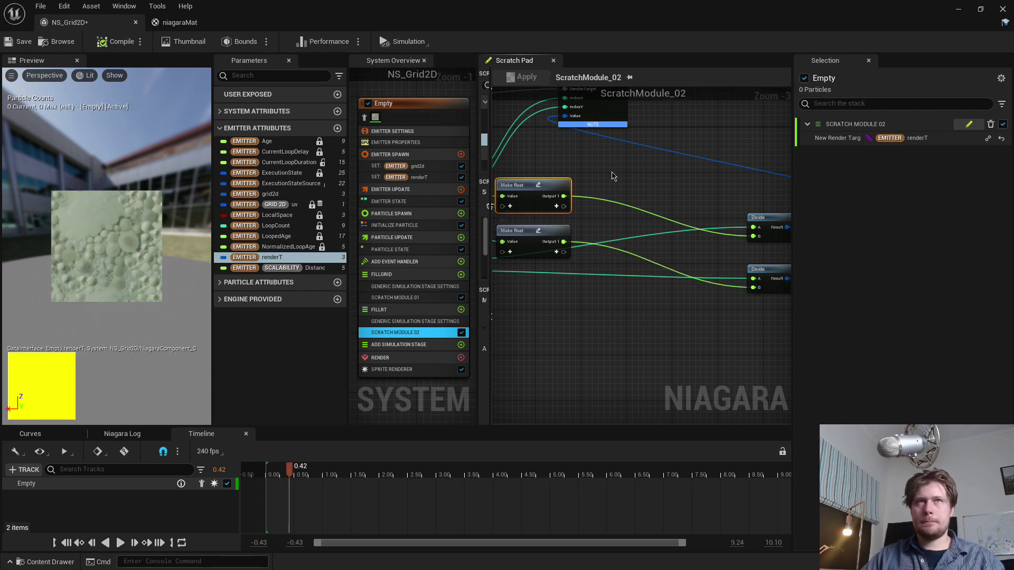
# Rewire each Divide so a Make float output feeds A and the render target's Width or Height feeds B, then apply the script.
pyautogui.moveTo(612, 176); pyautogui.dragTo(731, 167, button='right')
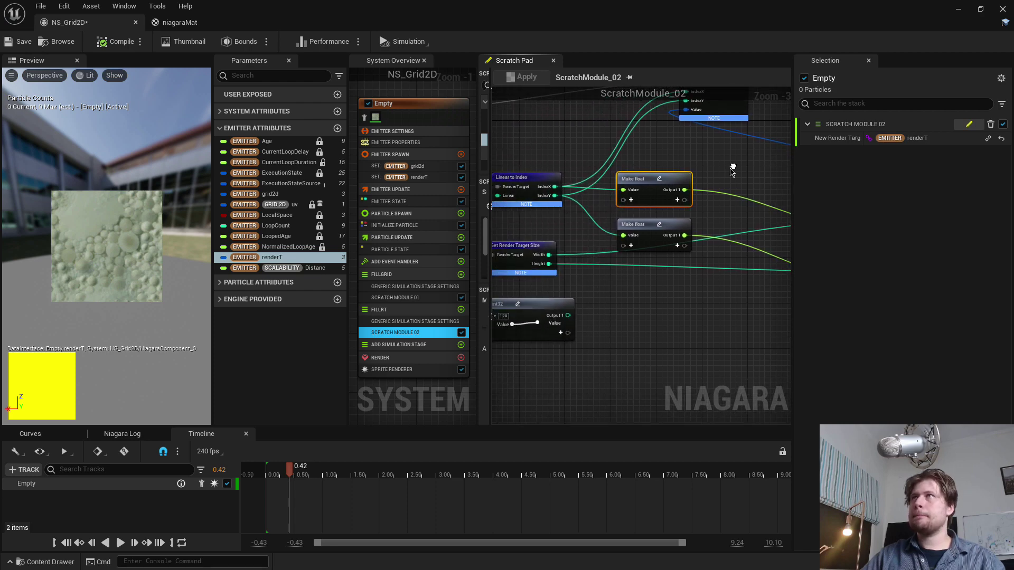
pyautogui.moveTo(676, 228); pyautogui.dragTo(674, 218)
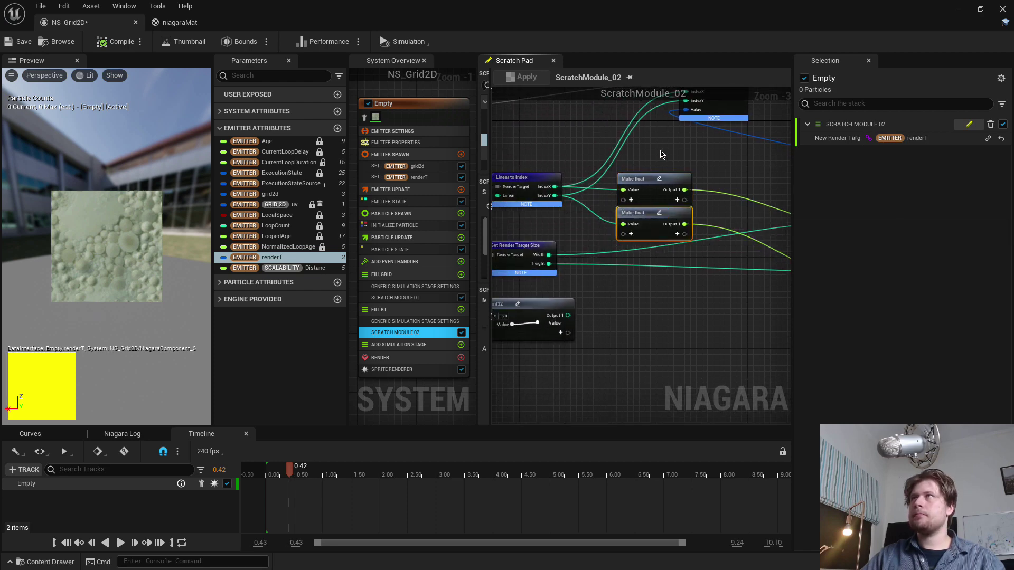
pyautogui.moveTo(687, 115); pyautogui.dragTo(516, 127, button='right')
pyautogui.moveTo(696, 239); pyautogui.dragTo(705, 233)
pyautogui.moveTo(516, 237); pyautogui.dragTo(707, 289)
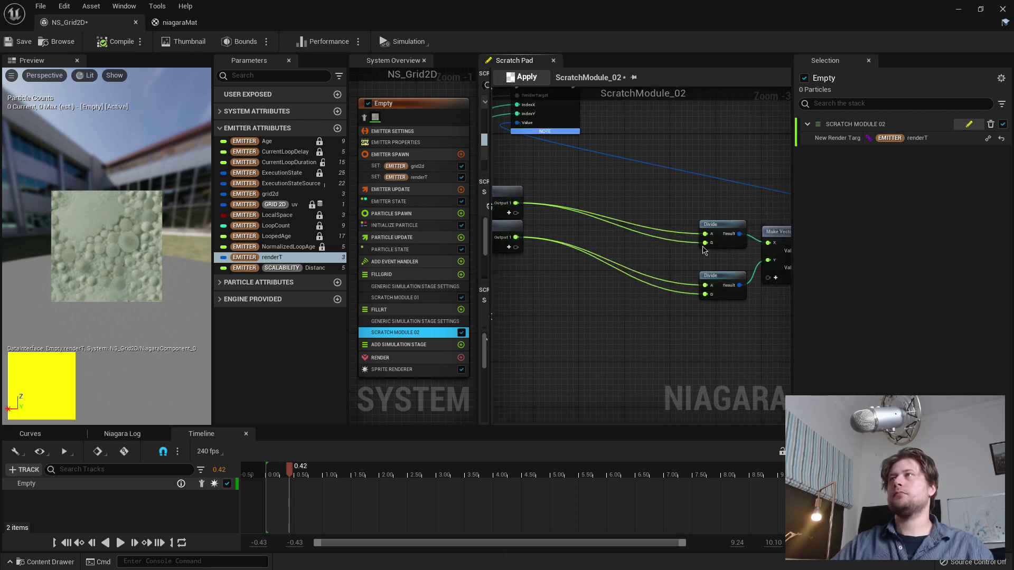
pyautogui.moveTo(528, 286); pyautogui.dragTo(688, 295, button='right')
pyautogui.moveTo(688, 295); pyautogui.dragTo(728, 294)
pyautogui.click(535, 79)
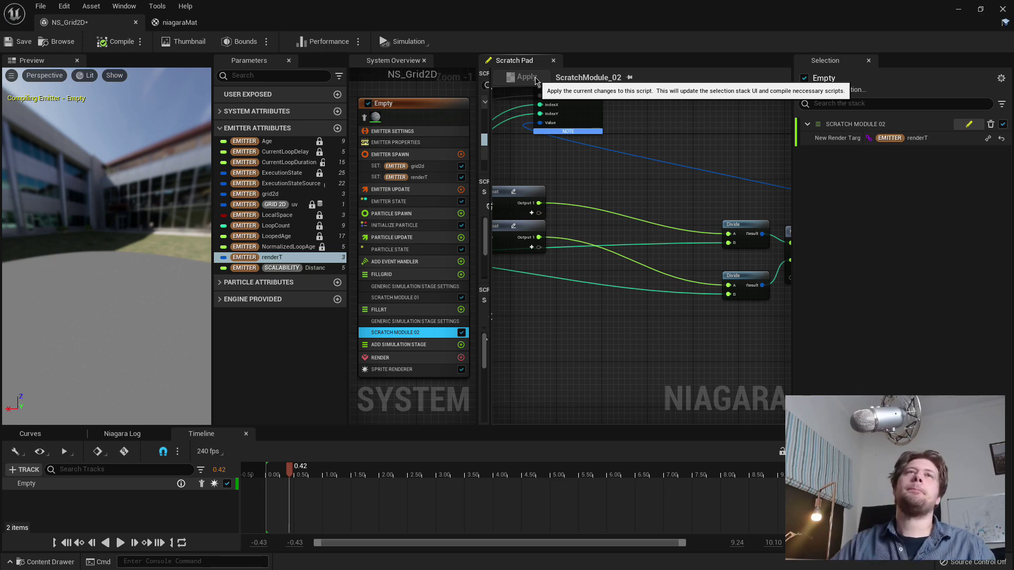
# Move the Divide, Make Vector 2D and colour conversion nodes together closer to the Make float nodes.
pyautogui.moveTo(690, 201); pyautogui.dragTo(631, 196, button='right')
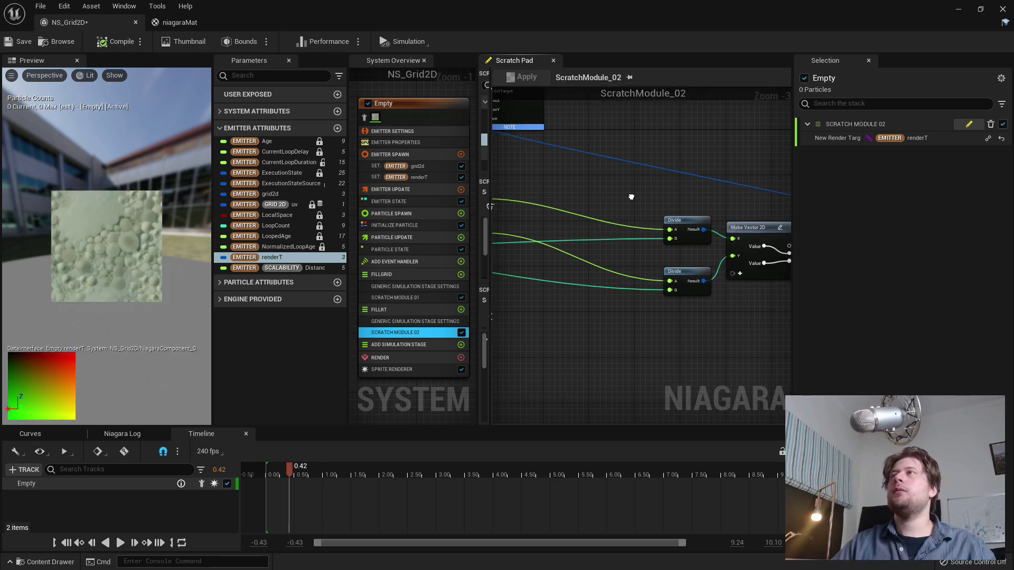
pyautogui.moveTo(768, 161); pyautogui.dragTo(570, 320)
pyautogui.moveTo(570, 320); pyautogui.dragTo(685, 224, button='right')
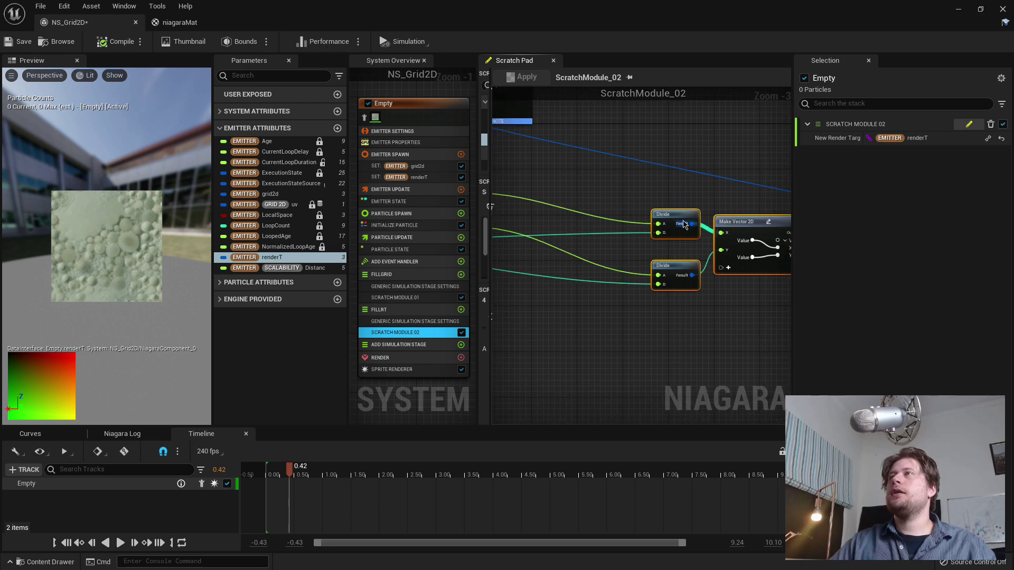
pyautogui.moveTo(684, 224); pyautogui.dragTo(719, 206)
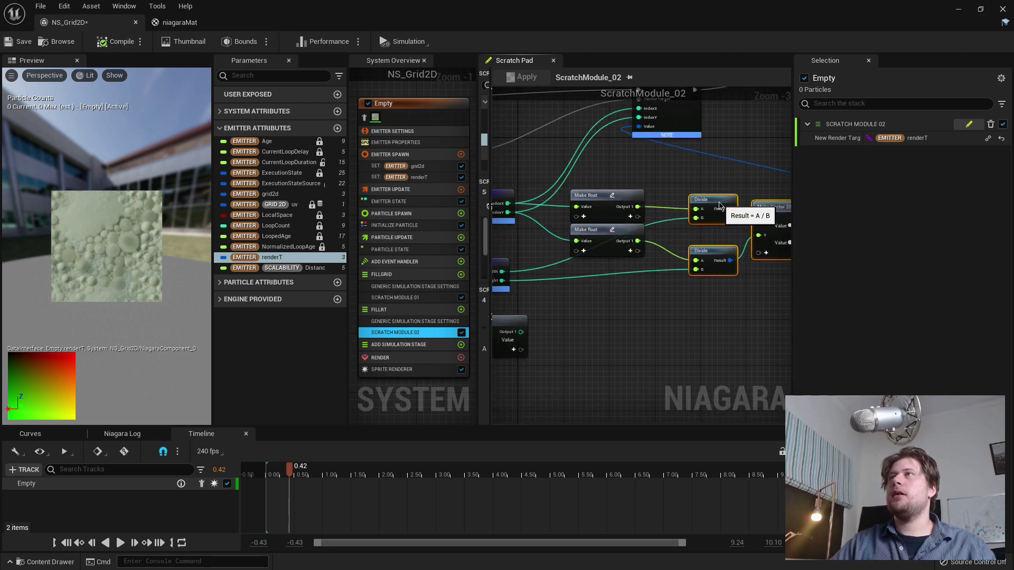
# Lower the Get Render Target Size node slightly and raise both Make float nodes to space out the crossing wires.
pyautogui.moveTo(642, 174); pyautogui.dragTo(698, 191, button='right')
pyautogui.moveTo(556, 191); pyautogui.dragTo(681, 267)
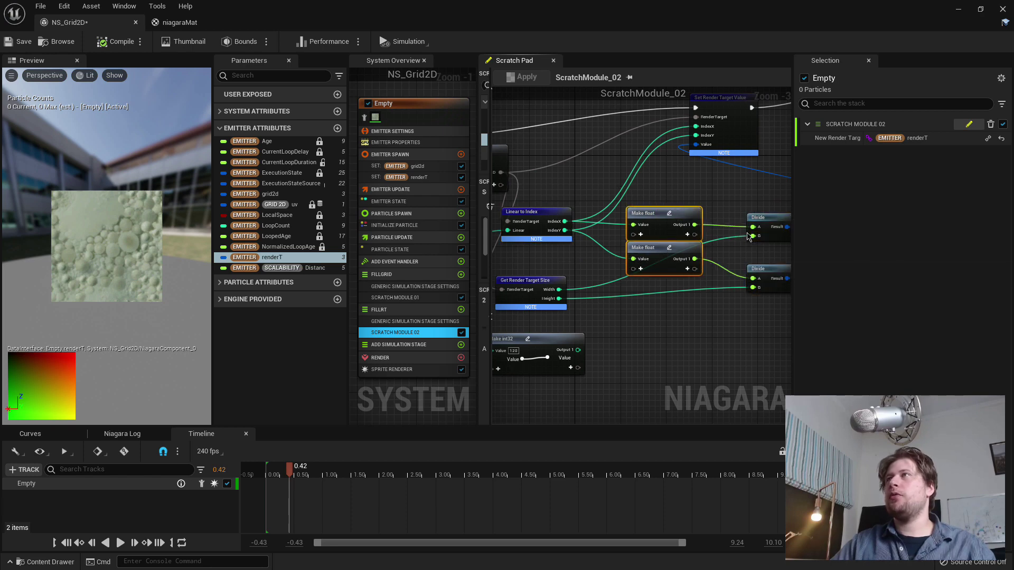
pyautogui.moveTo(551, 176); pyautogui.dragTo(581, 207)
pyautogui.moveTo(554, 282); pyautogui.dragTo(559, 294)
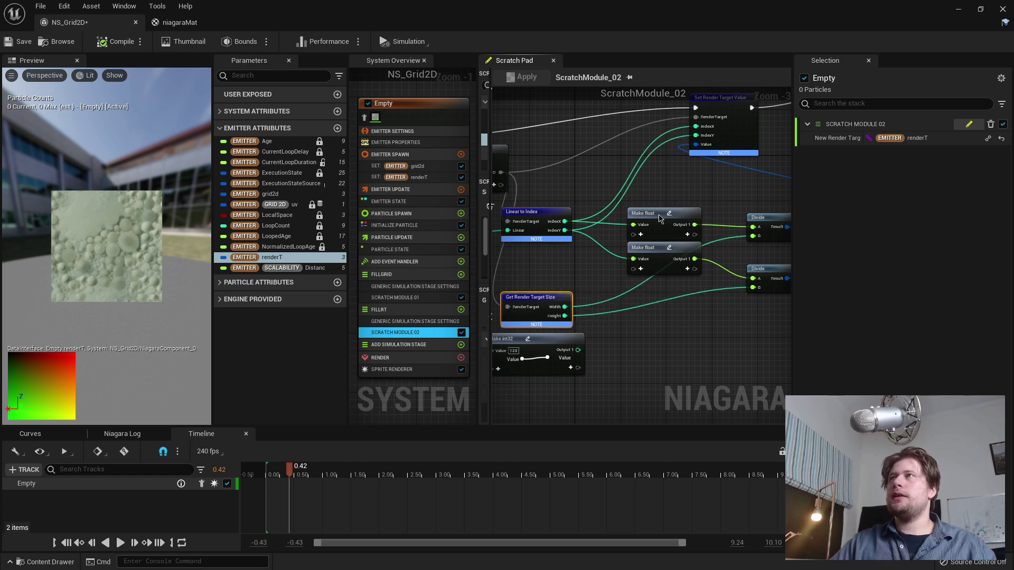
pyautogui.moveTo(703, 205); pyautogui.dragTo(686, 251)
pyautogui.moveTo(690, 214); pyautogui.dragTo(683, 209)
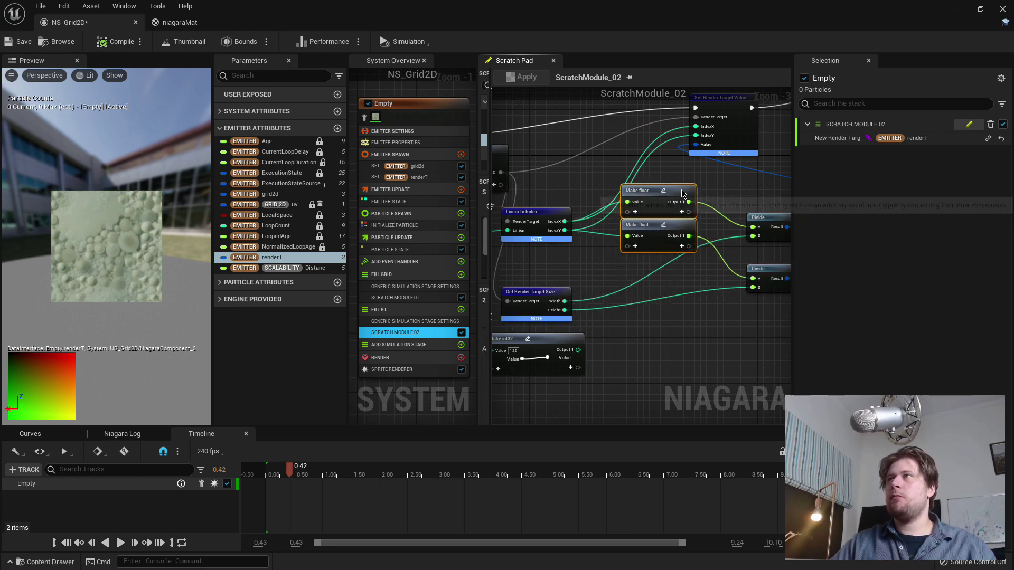
pyautogui.moveTo(756, 240); pyautogui.dragTo(688, 264, button='right')
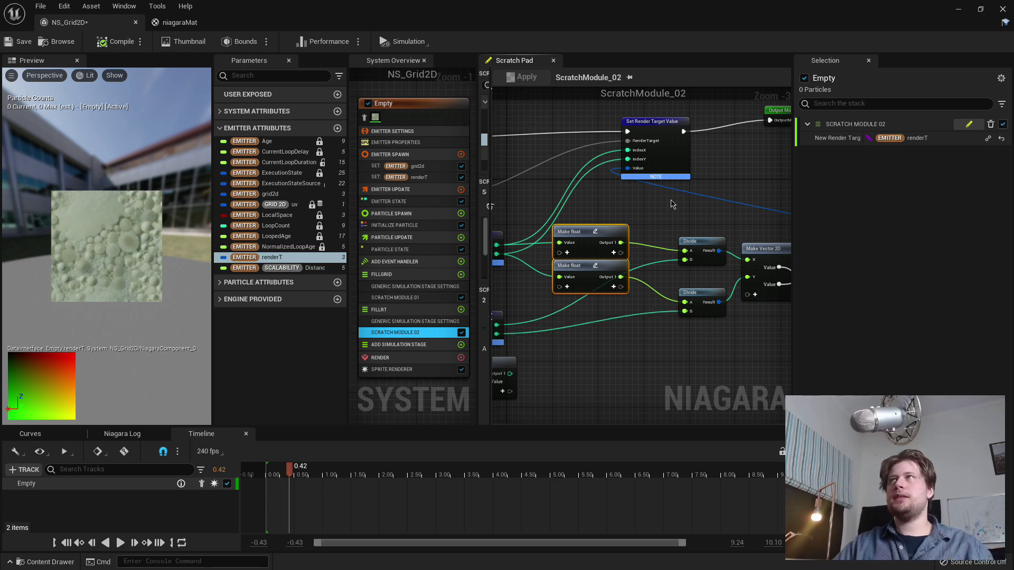
pyautogui.moveTo(672, 205); pyautogui.dragTo(686, 202, button='right')
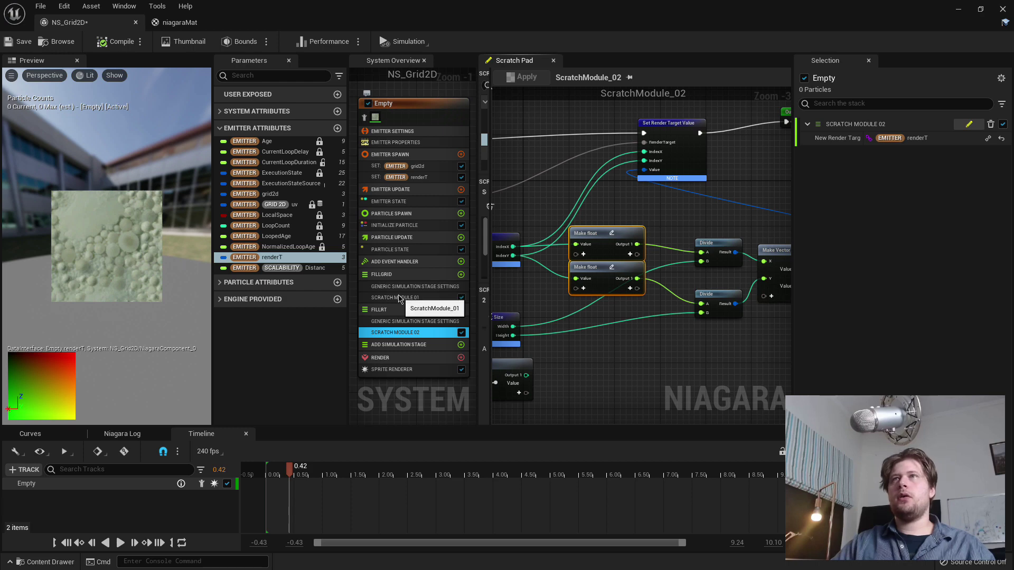
pyautogui.moveTo(556, 291); pyautogui.dragTo(671, 282, button='right')
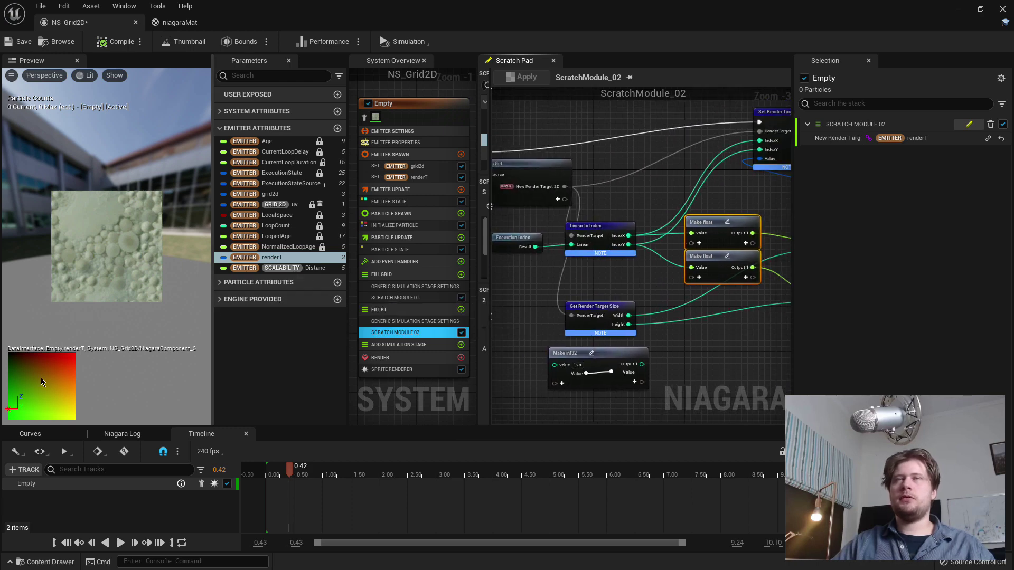
# Bind niagaraMat's RT texture parameter in the Sprite Renderer to the emitter's renderT render target.
pyautogui.click(413, 370)
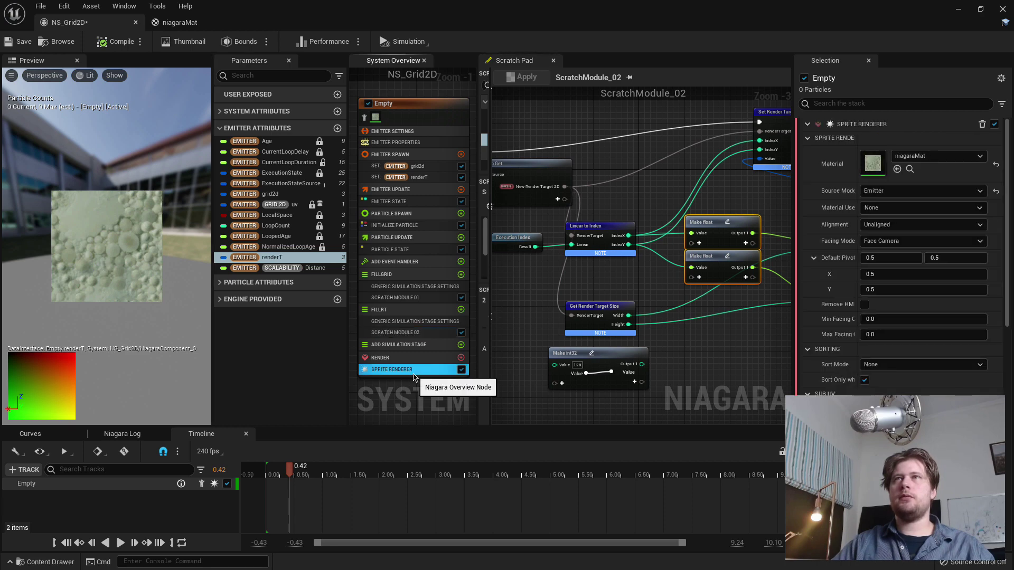
pyautogui.scroll(-4, 804, 334)
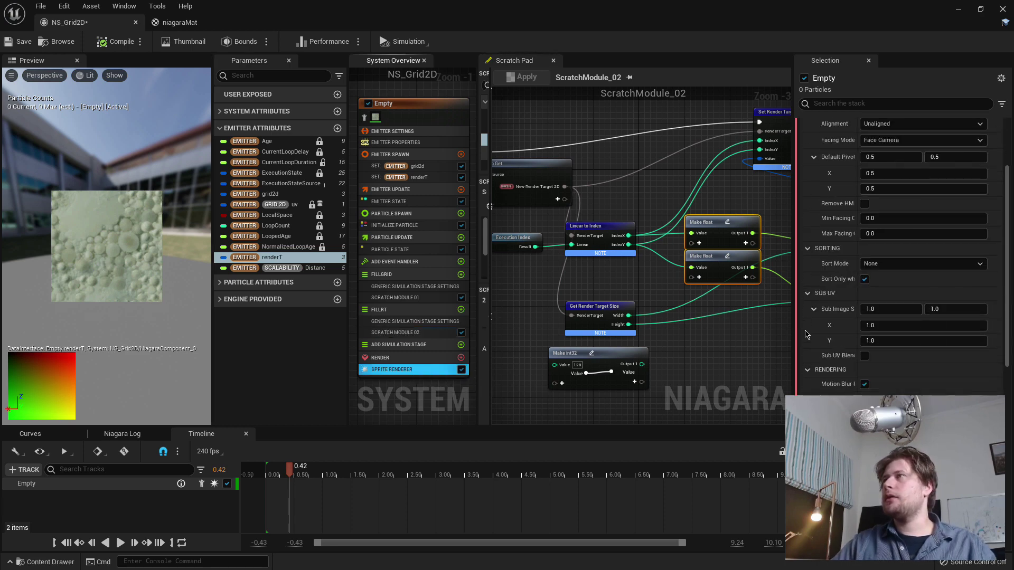
pyautogui.scroll(-4, 804, 334)
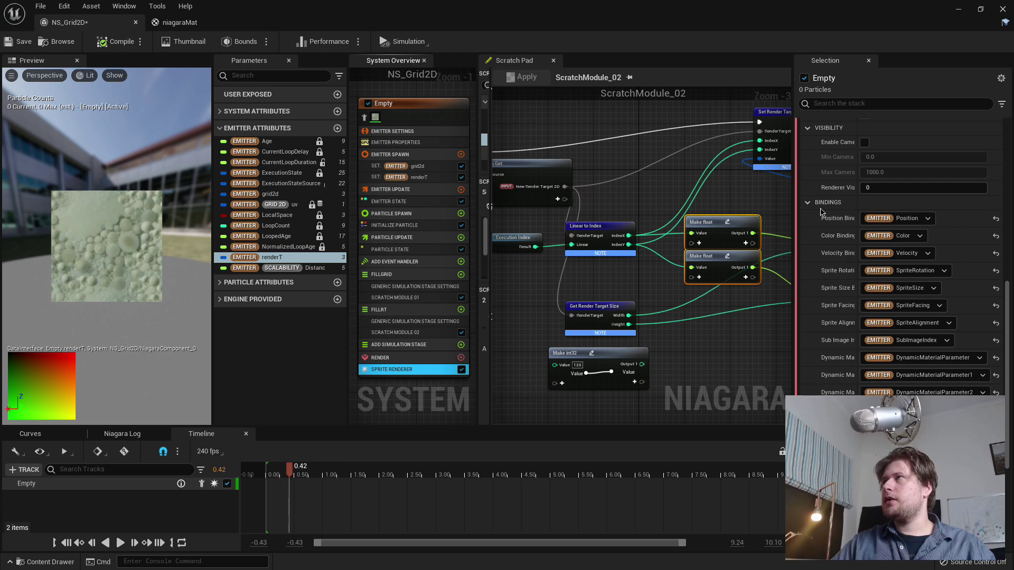
pyautogui.scroll(-4, 845, 358)
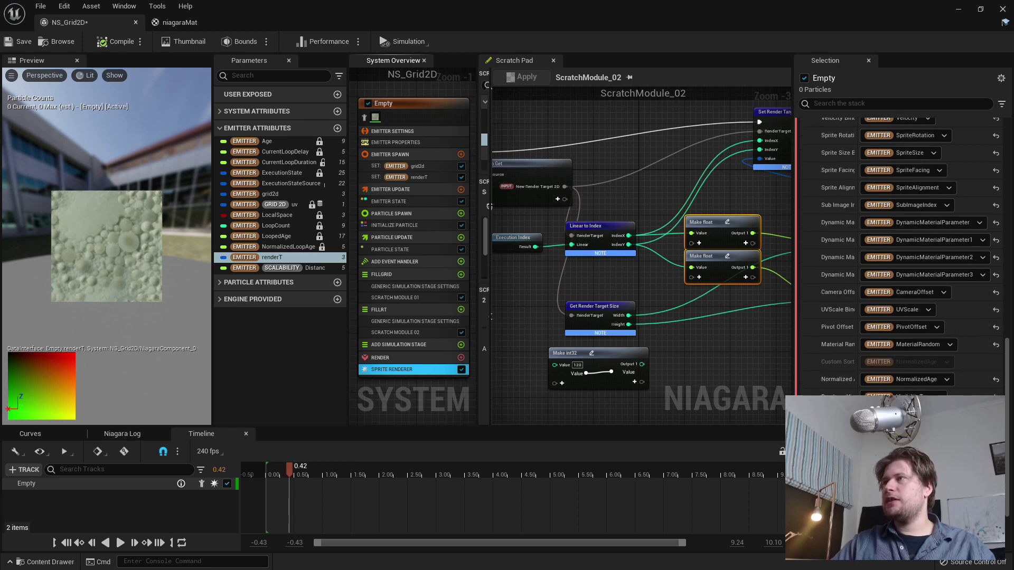
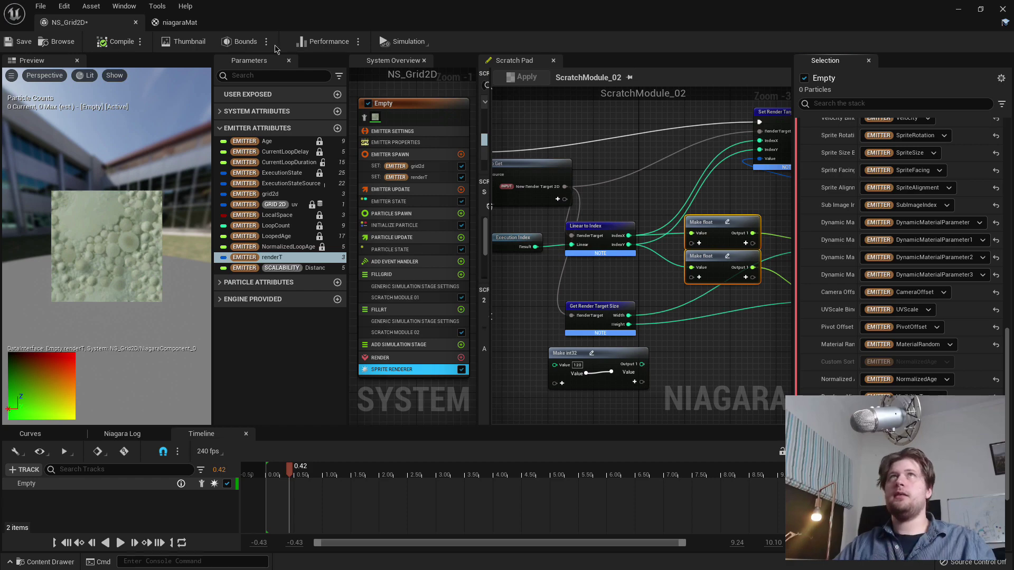
pyautogui.click(179, 22)
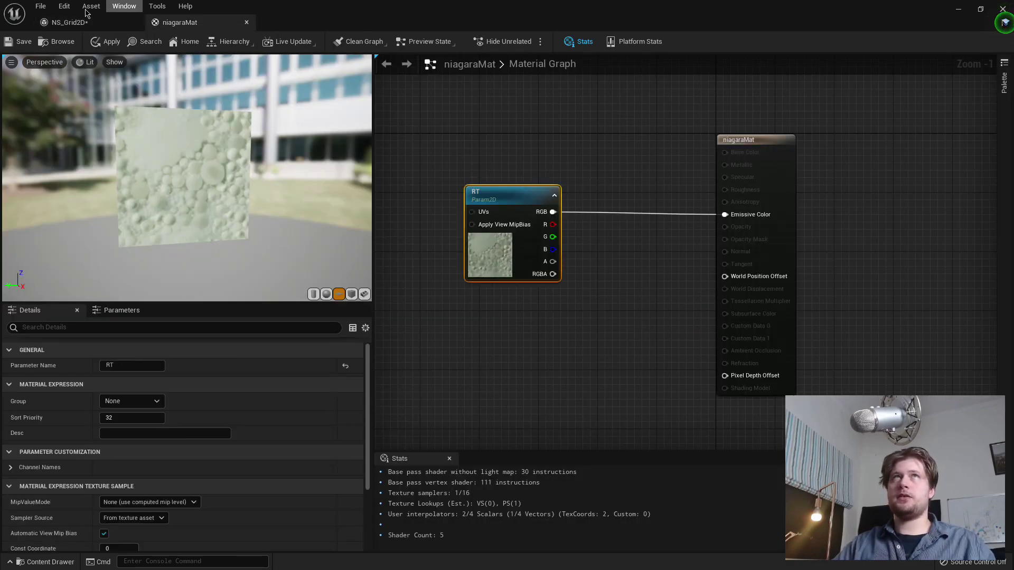
pyautogui.click(69, 22)
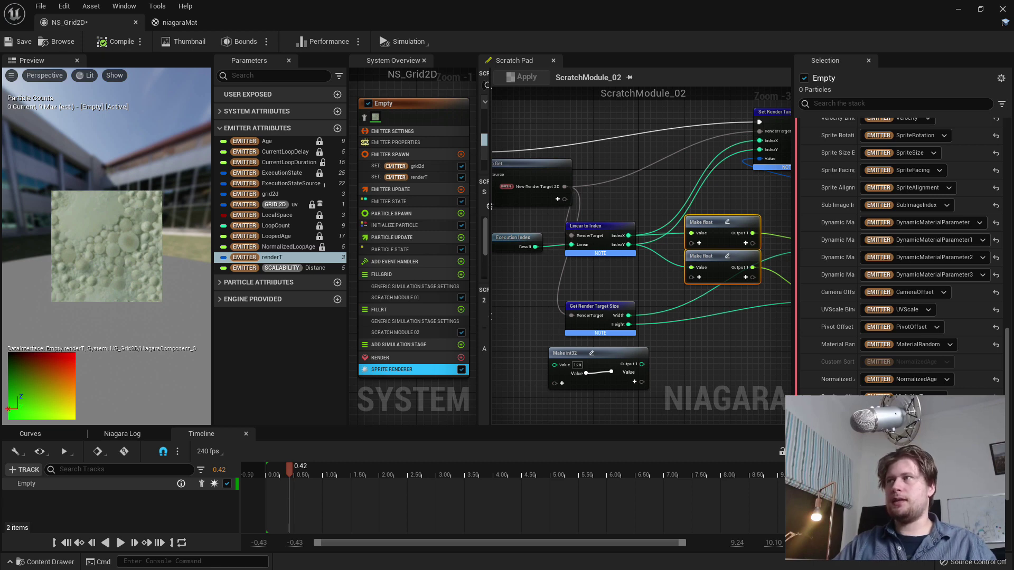
pyautogui.click(919, 292)
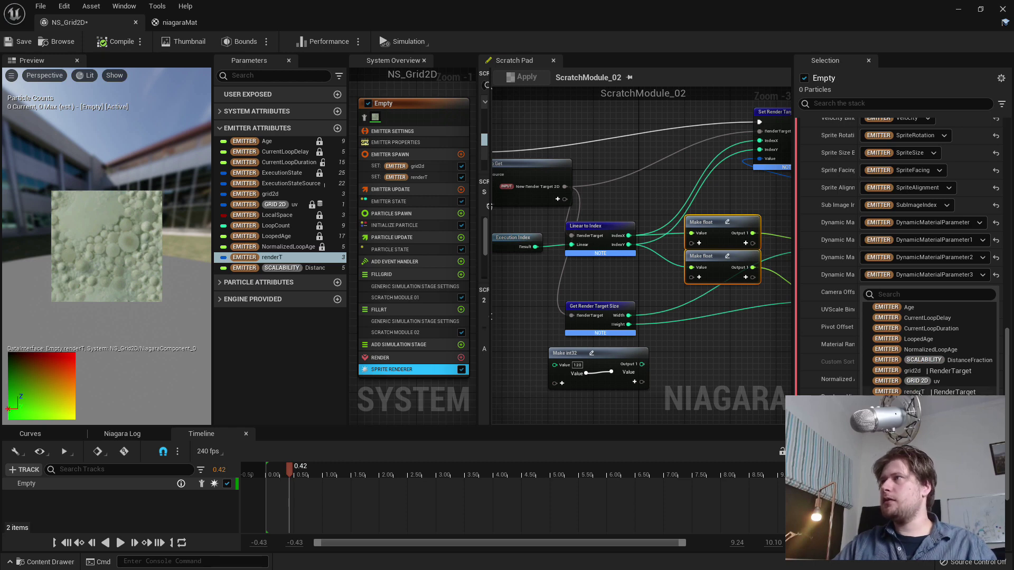
pyautogui.click(940, 392)
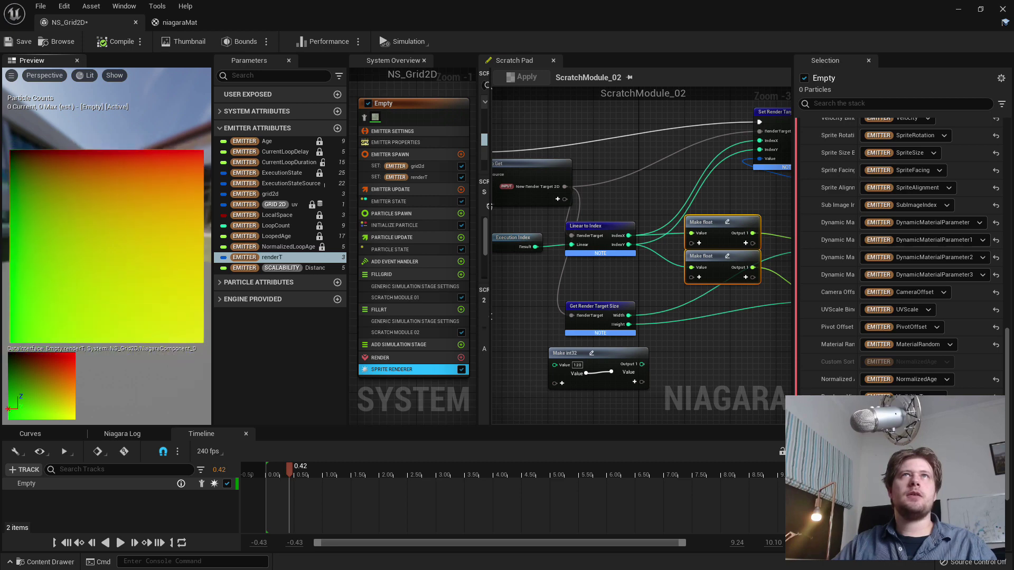
pyautogui.scroll(-5, 64, 145)
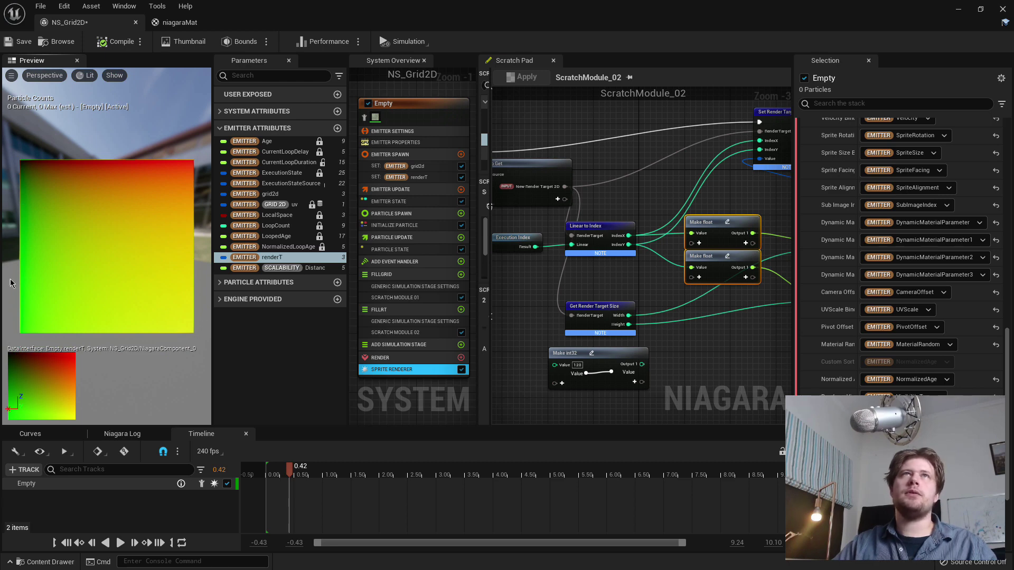
# Inspect the RT sample's Sampler Source options in niagaraMat and the renderT render target settings under Emitter Spawn.
pyautogui.click(180, 22)
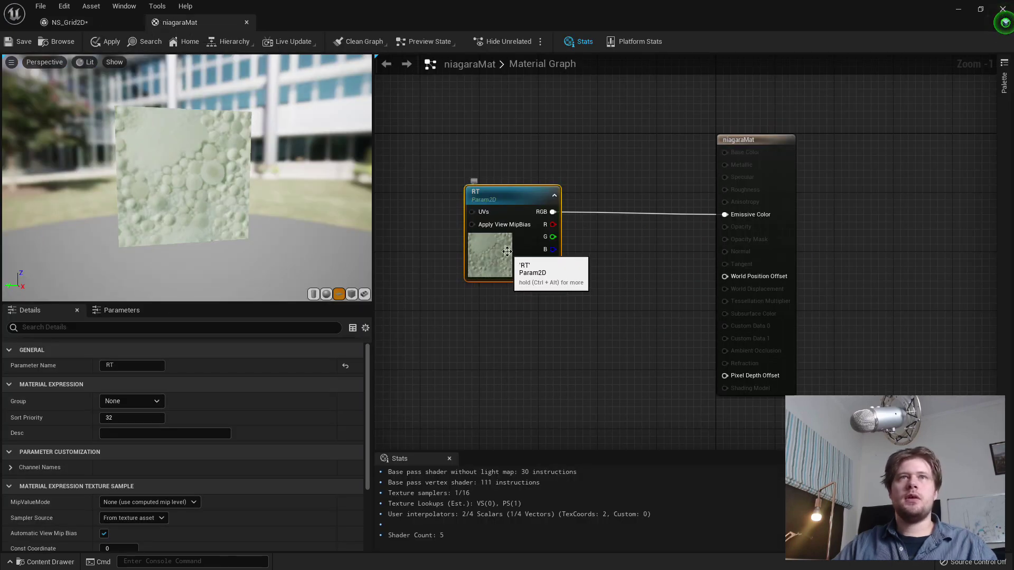
pyautogui.scroll(-3, 274, 491)
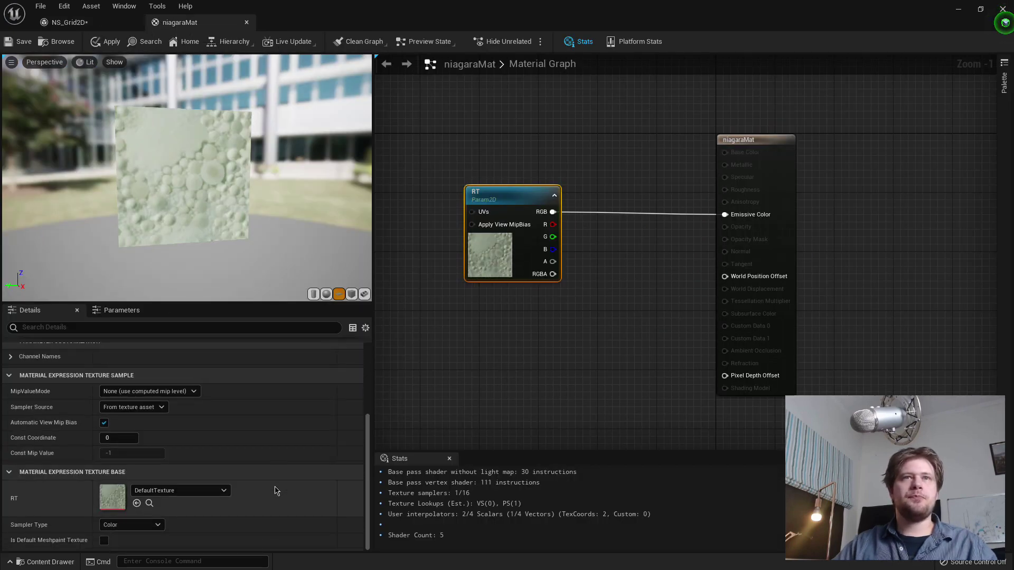
pyautogui.click(135, 408)
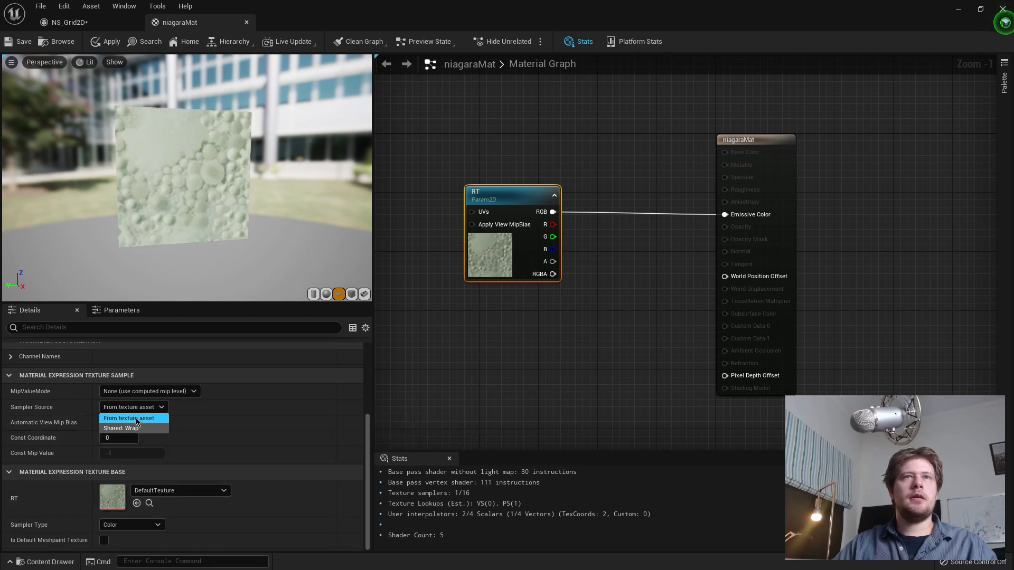
pyautogui.click(68, 22)
pyautogui.click(428, 179)
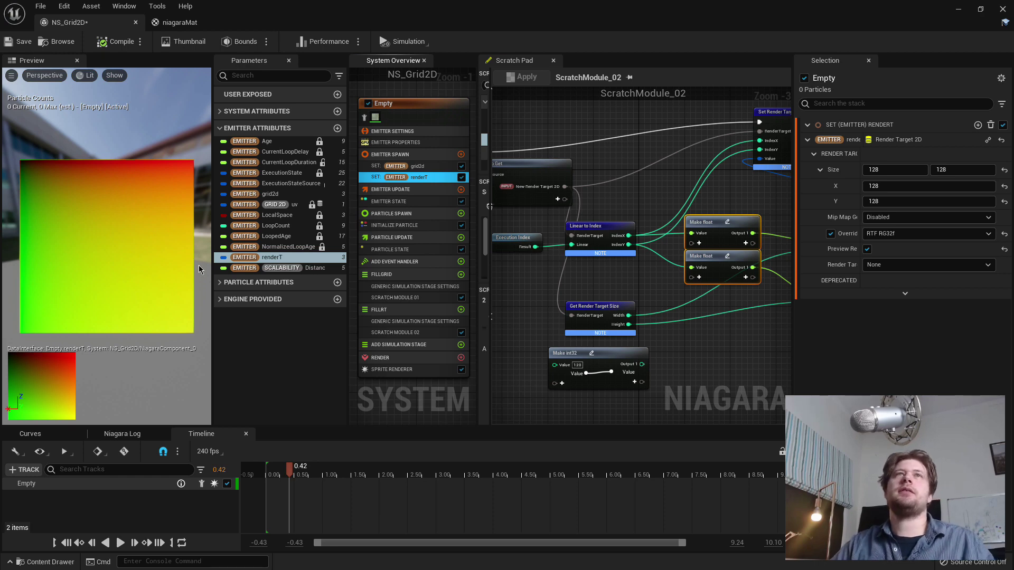
# Delete the unused Make int32 node below Get Render Target Size and save NS_Grid2D.
pyautogui.click(592, 352)
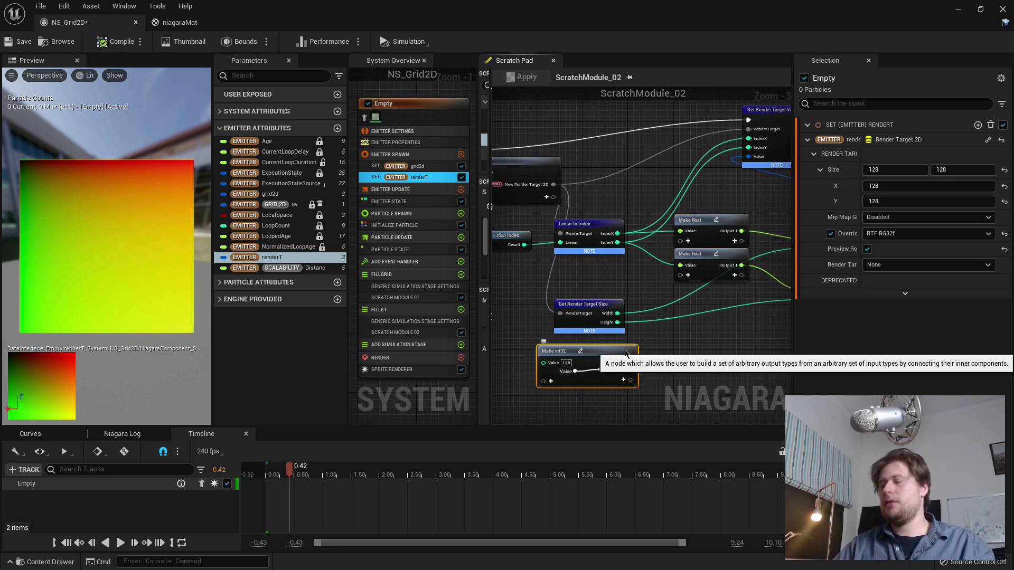
pyautogui.press('Delete')
pyautogui.moveTo(636, 353); pyautogui.dragTo(651, 354, button='right')
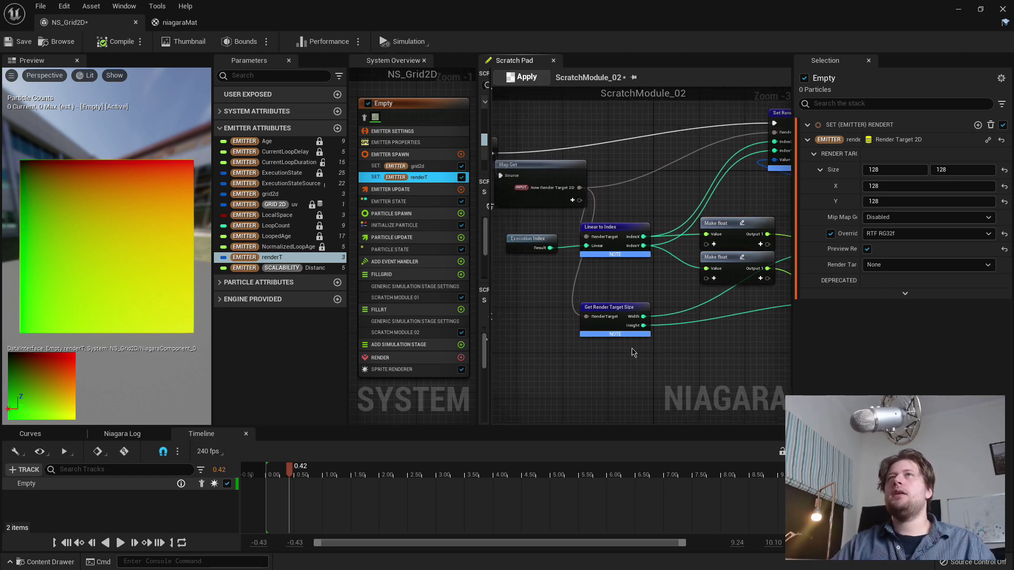
pyautogui.rightClick(732, 298)
# Review the complete node graph of Scratch Module 02.
pyautogui.click(410, 333)
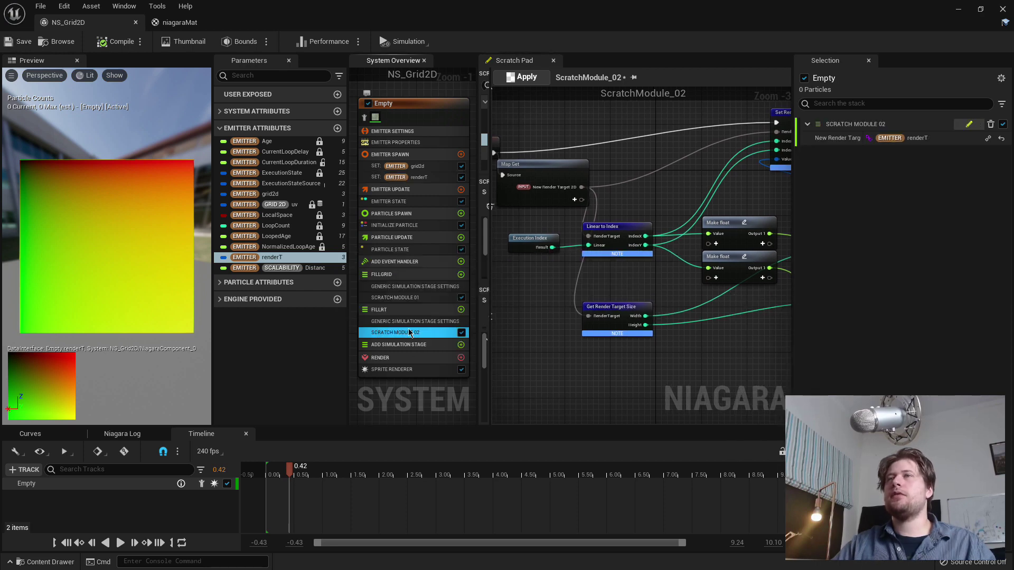
pyautogui.moveTo(712, 204); pyautogui.dragTo(514, 252, button='right')
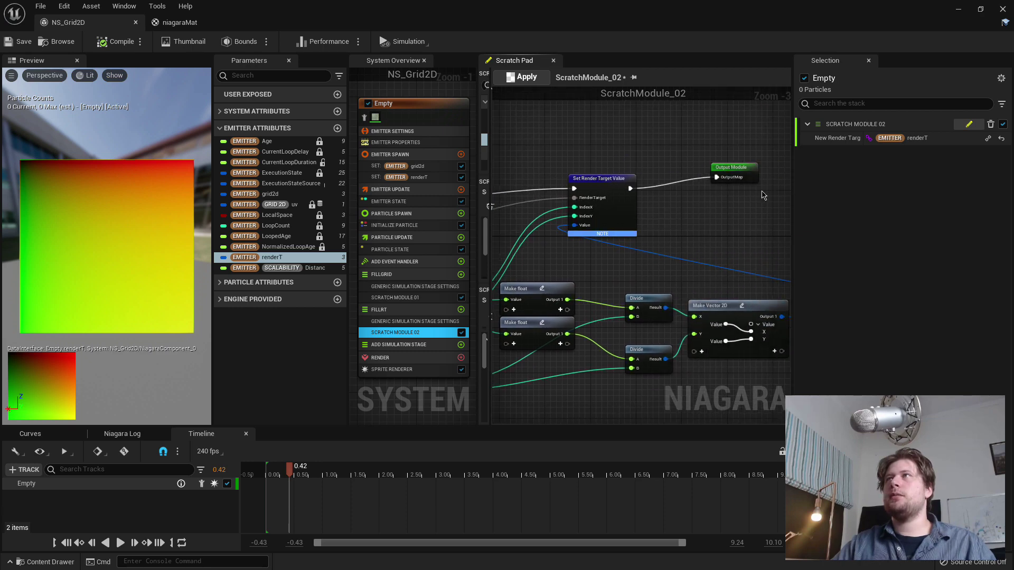
pyautogui.scroll(-2, 762, 195)
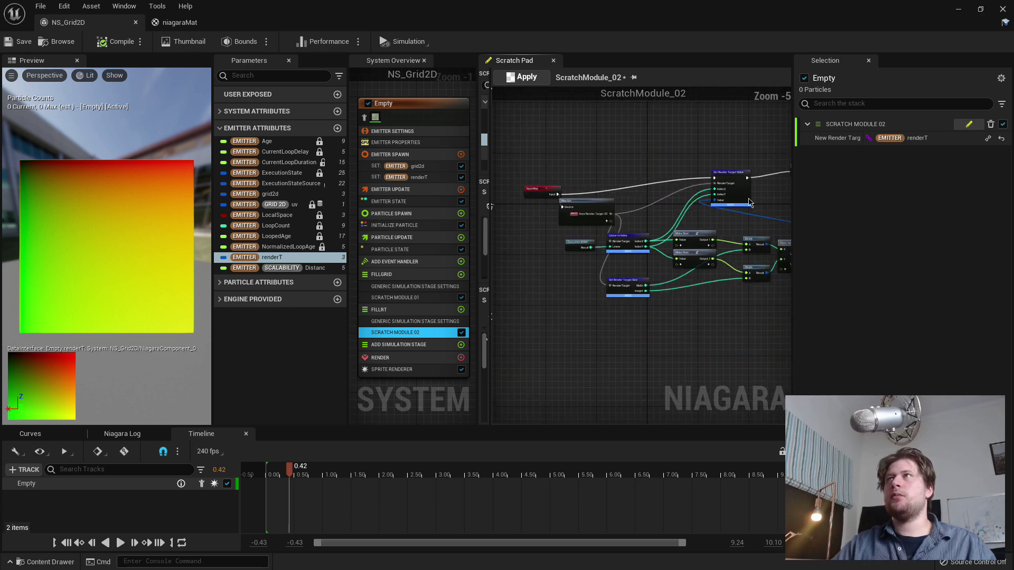
pyautogui.moveTo(549, 176)
pyautogui.mouseDown()
pyautogui.moveTo(597, 220)
pyautogui.moveTo(559, 190)
pyautogui.mouseUp()
pyautogui.moveTo(635, 373); pyautogui.dragTo(550, 369, button='right')
pyautogui.scroll(-1, 550, 369)
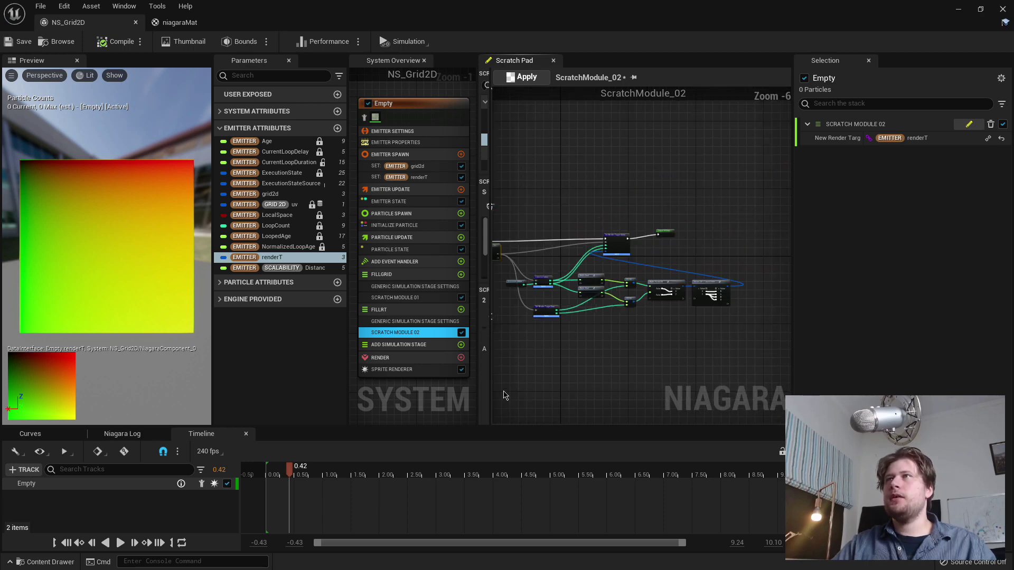
# Move the connected coordinate-calculation nodes, from Execution Index through the vector conversion nodes, lower in the graph, clear of Set Render Target Value.
pyautogui.moveTo(654, 308); pyautogui.dragTo(718, 283)
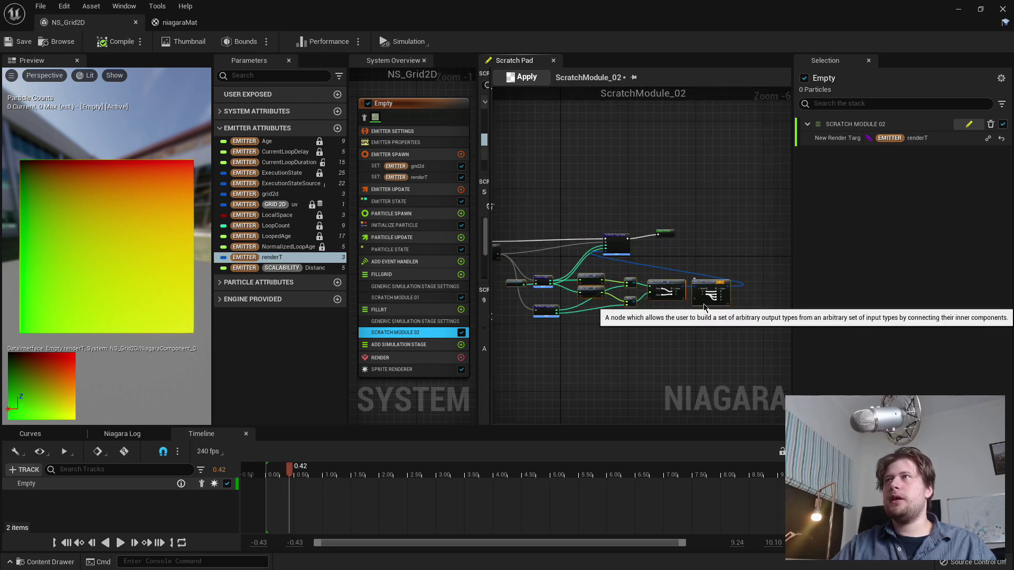
pyautogui.moveTo(523, 367); pyautogui.dragTo(630, 367, button='right')
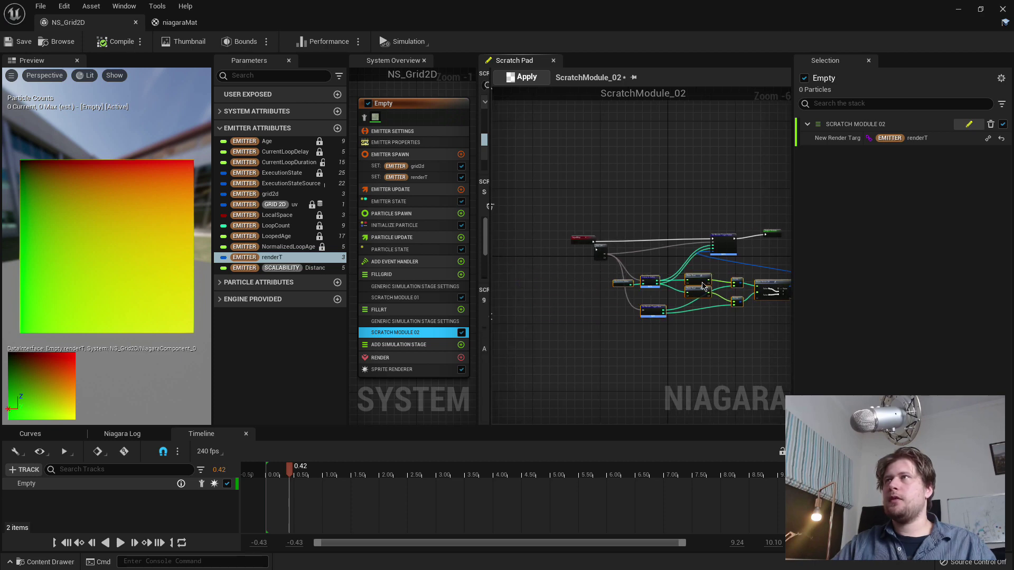
pyautogui.moveTo(708, 279); pyautogui.dragTo(654, 357)
# Disconnect the Value, IndexY and IndexX inputs of the Set Render Target Value node.
pyautogui.scroll(1, 702, 287)
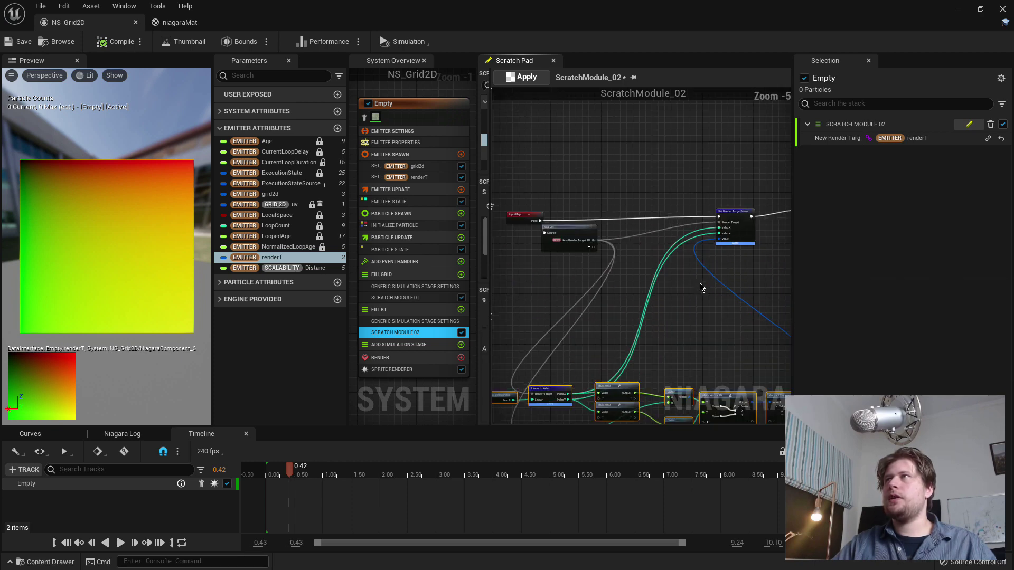
pyautogui.scroll(1, 728, 248)
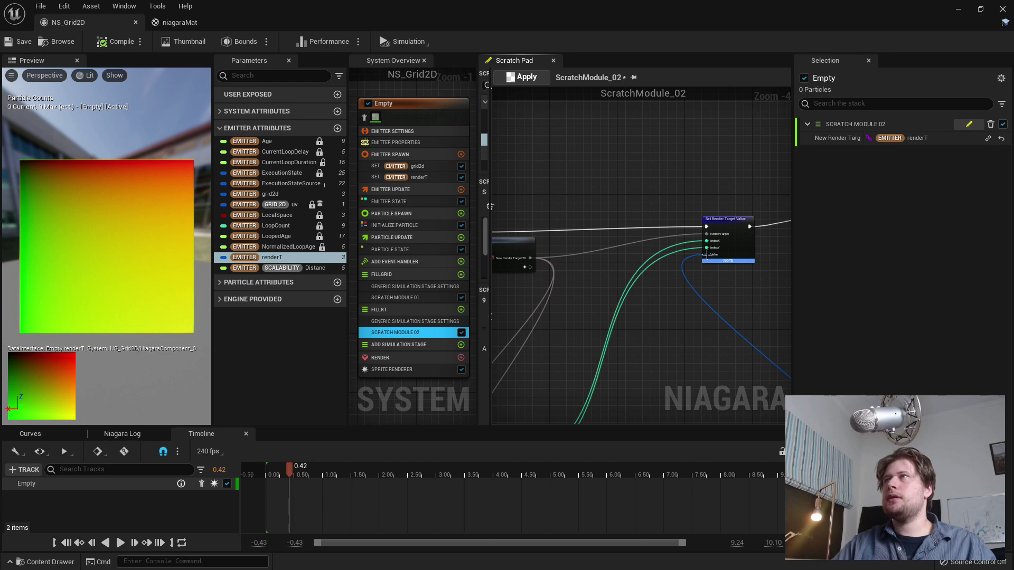
pyautogui.keyDown('alt'); pyautogui.click(707, 255); pyautogui.keyUp('alt')
pyautogui.keyDown('alt'); pyautogui.click(706, 248); pyautogui.keyUp('alt')
pyautogui.keyDown('alt'); pyautogui.click(707, 241); pyautogui.keyUp('alt')
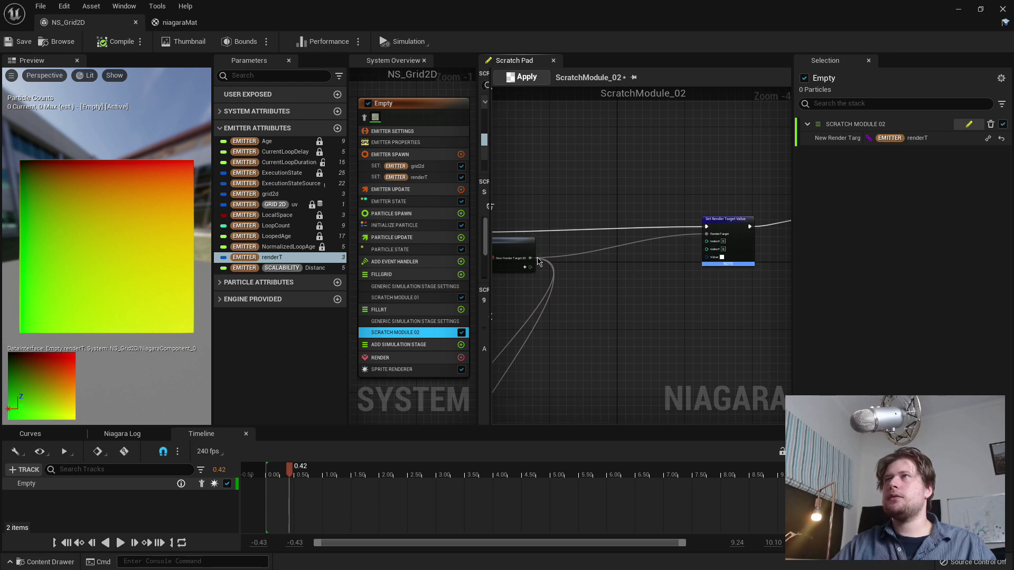
# Examine the Map Get node's New Render Target 2D pin and its connections to the rest of the module.
pyautogui.moveTo(603, 275); pyautogui.dragTo(768, 124, button='right')
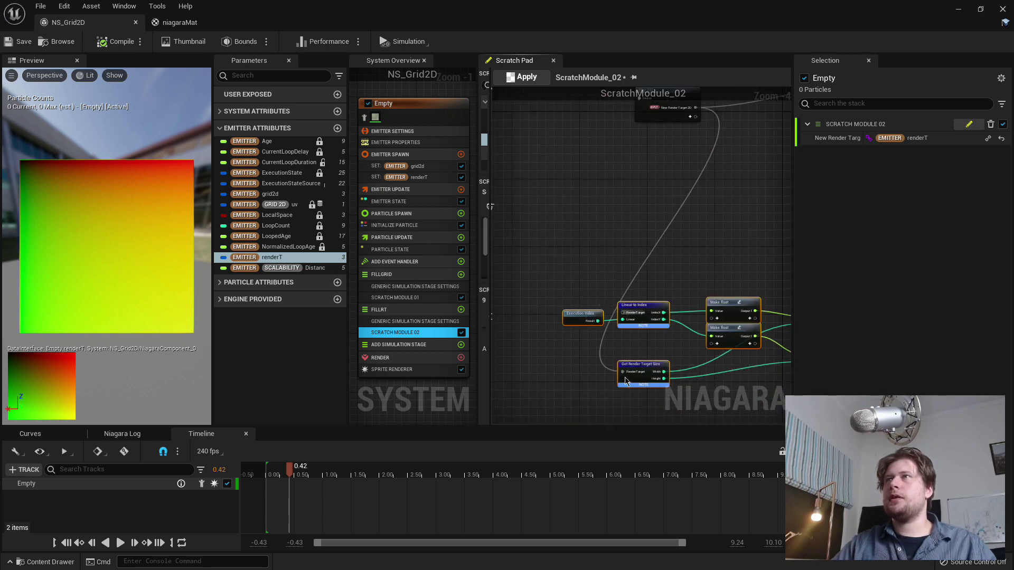
pyautogui.moveTo(629, 249); pyautogui.dragTo(496, 393, button='right')
pyautogui.scroll(3, 584, 312)
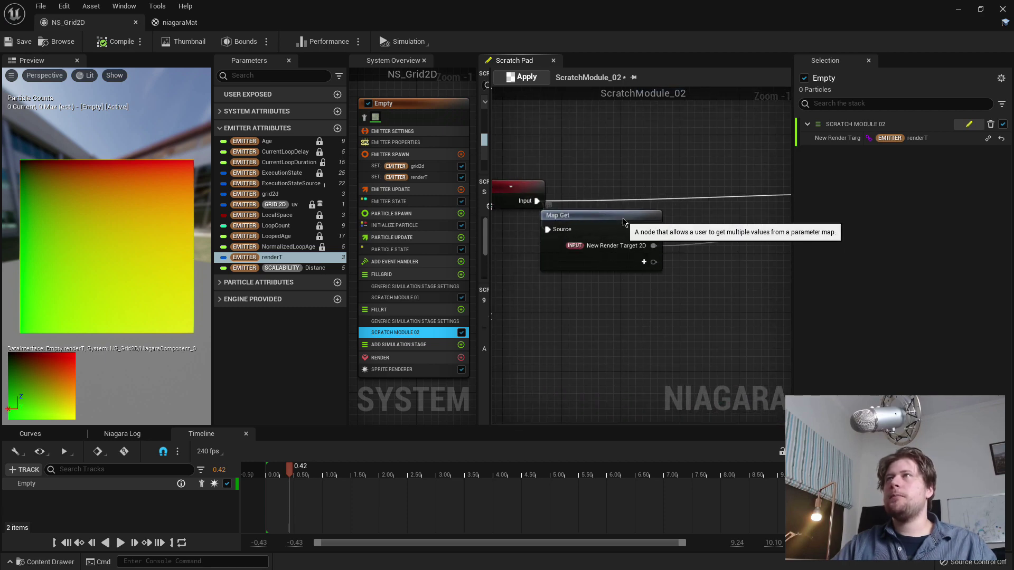
pyautogui.click(623, 222)
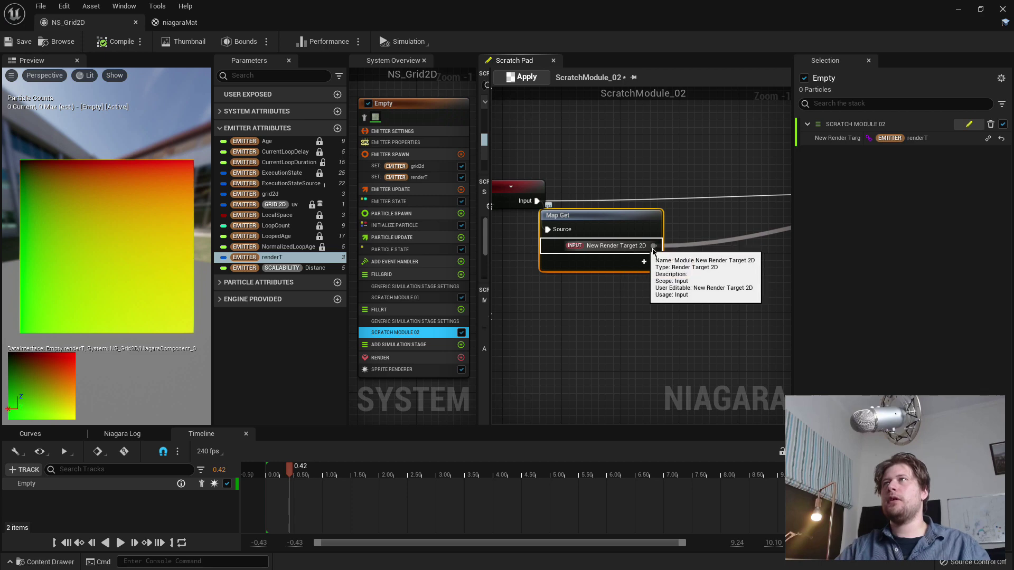
pyautogui.moveTo(656, 328); pyautogui.dragTo(657, 305, button='right')
pyautogui.scroll(-4, 667, 343)
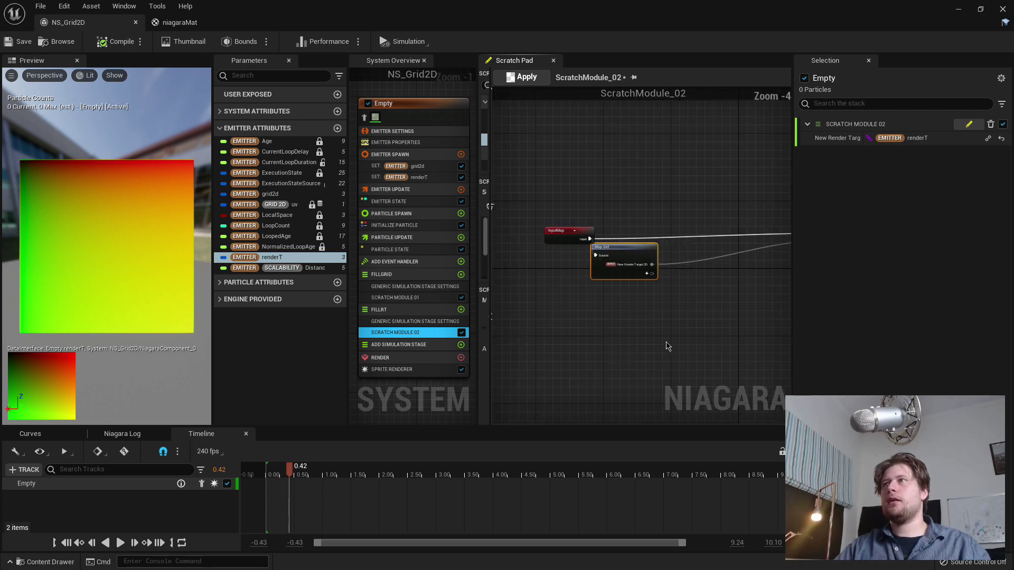
pyautogui.scroll(2, 623, 350)
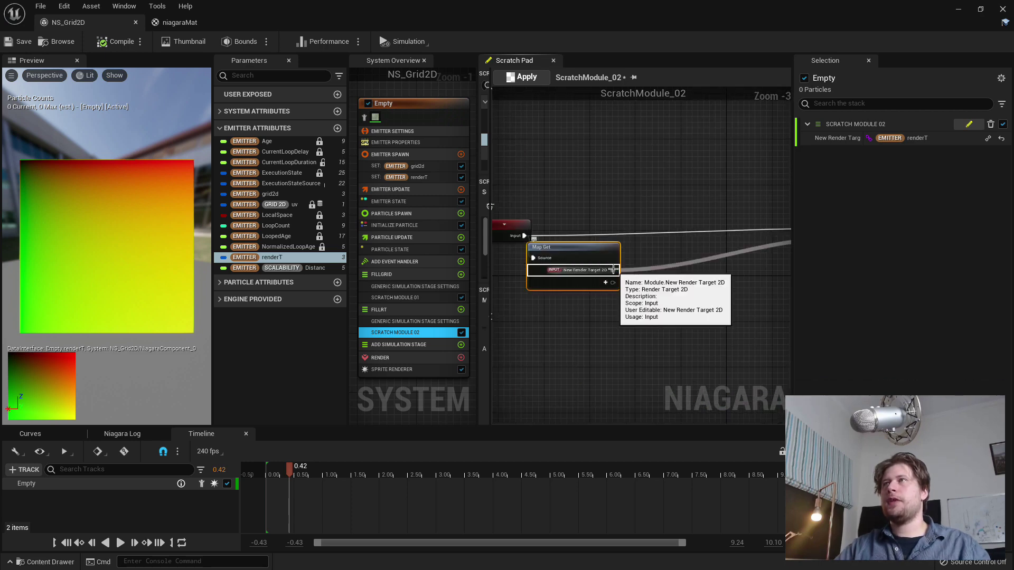
pyautogui.moveTo(607, 286); pyautogui.dragTo(766, 178, button='right')
pyautogui.moveTo(694, 234)
pyautogui.mouseDown(button='right')
pyautogui.moveTo(607, 296)
pyautogui.moveTo(704, 145)
pyautogui.moveTo(706, 242)
pyautogui.mouseUp(button='right')
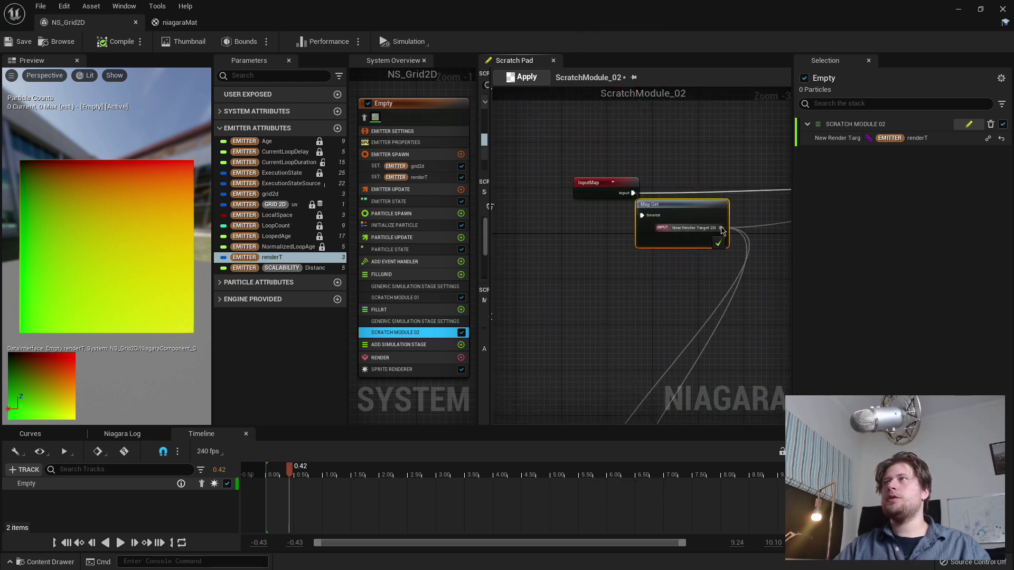
pyautogui.moveTo(665, 301); pyautogui.dragTo(558, 264, button='right')
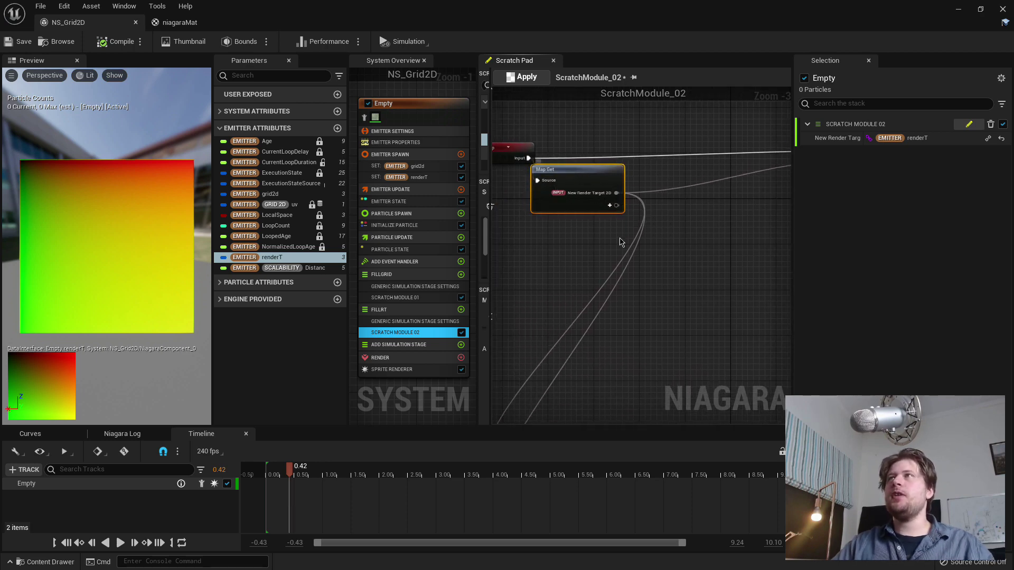
# Add a Grid2D Collection input to the Map Get node.
pyautogui.scroll(3, 626, 211)
pyautogui.click(631, 261)
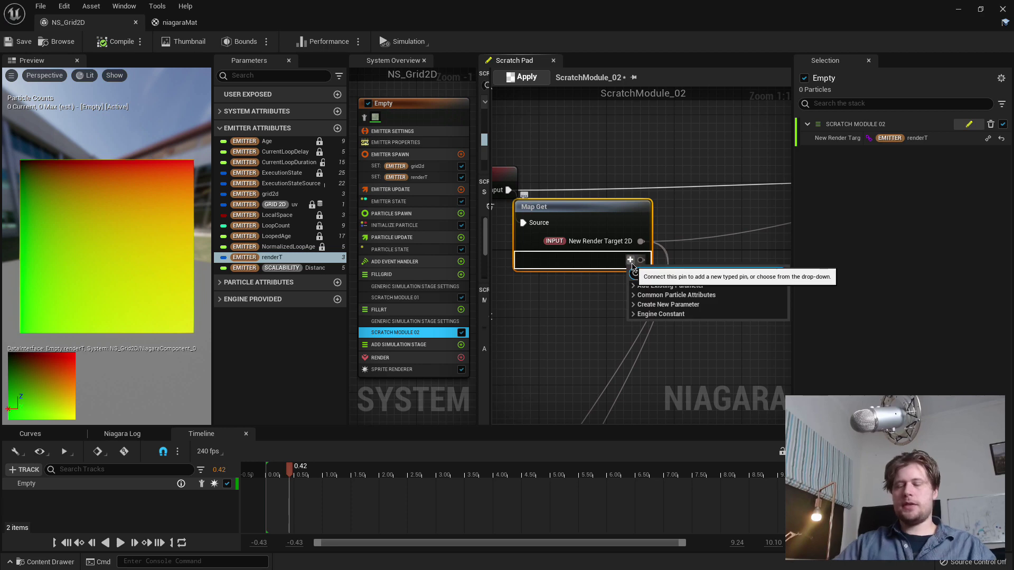
pyautogui.write('grid')
pyautogui.press('Return')
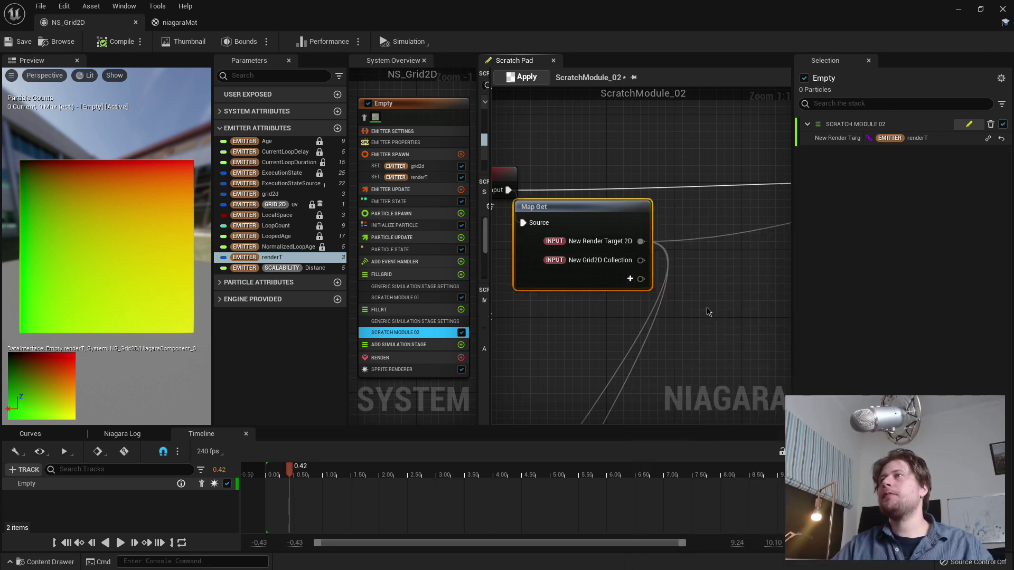
# Apply the scratch module changes and link the New Grid2D Collection input to the emitter's grid2d attribute.
pyautogui.click(524, 77)
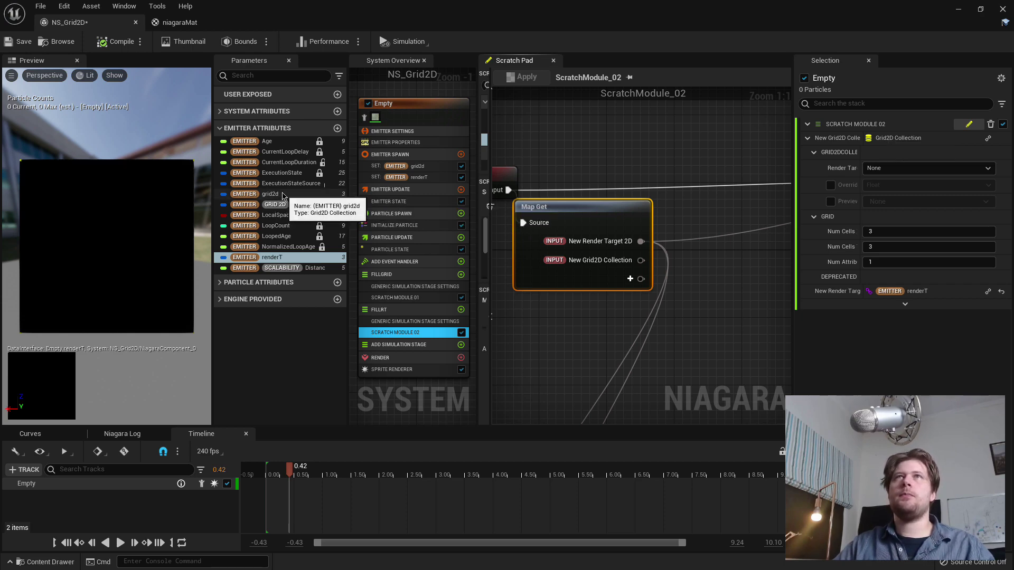
pyautogui.moveTo(282, 197); pyautogui.dragTo(893, 139)
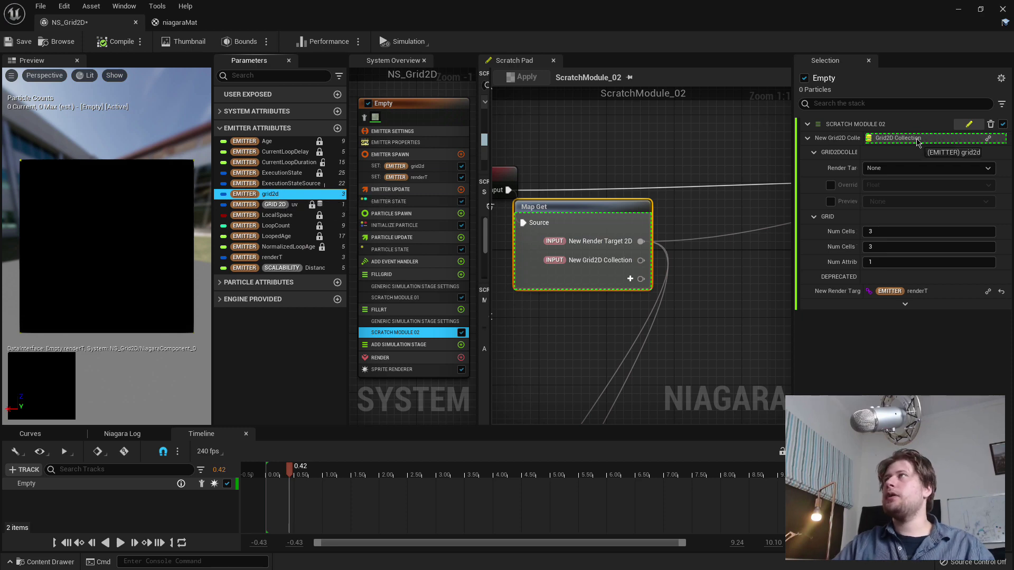
# Examine the Set Render Target Value node's default index and value inputs against the black sprite's corner pixel in the preview.
pyautogui.moveTo(746, 327); pyautogui.dragTo(541, 294, button='right')
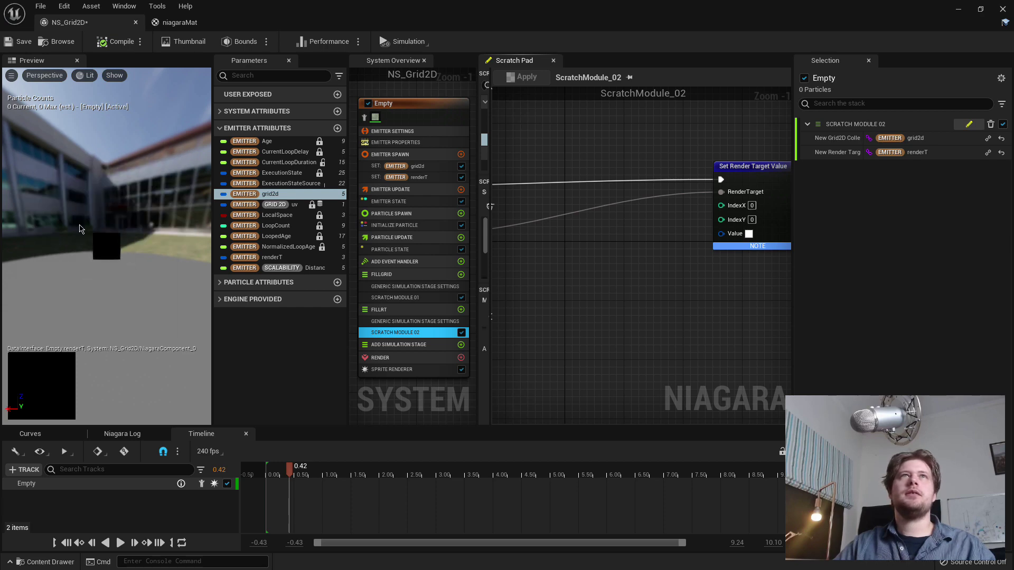
pyautogui.click(79, 223)
pyautogui.moveTo(42, 225); pyautogui.dragTo(43, 253, button='right')
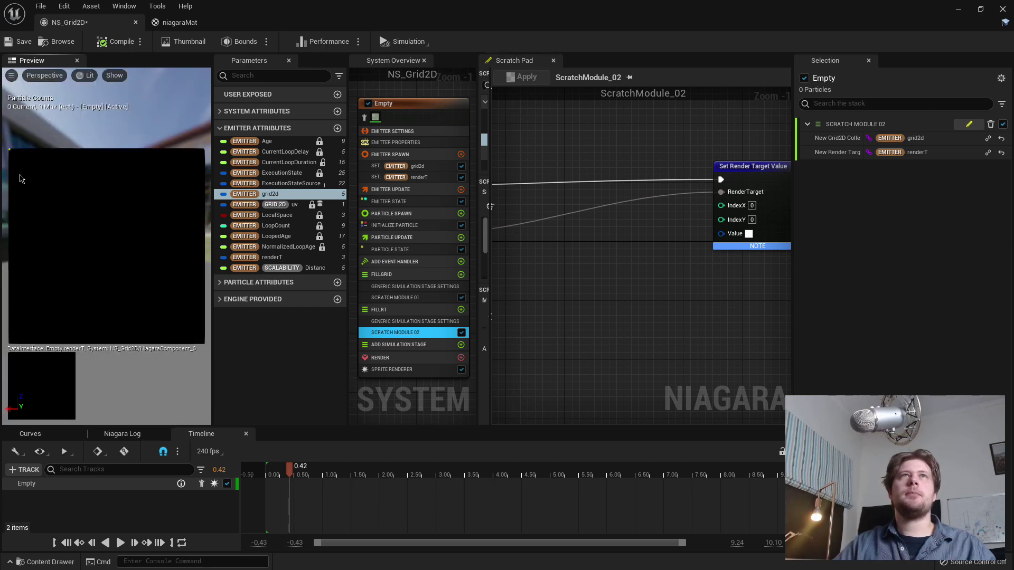
pyautogui.moveTo(21, 179); pyautogui.dragTo(64, 159)
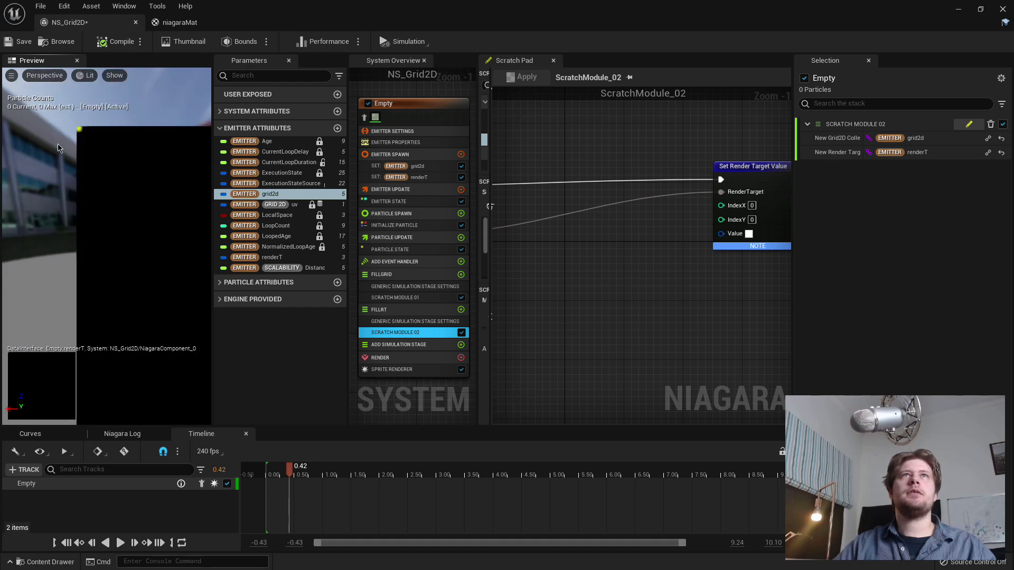
pyautogui.moveTo(636, 269); pyautogui.dragTo(568, 296, button='right')
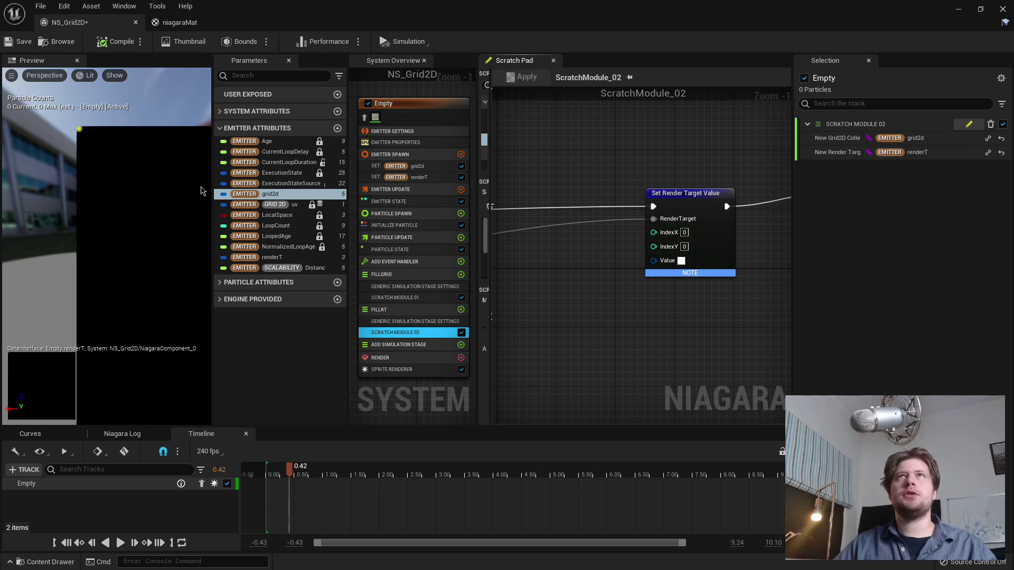
# Add a GetPreviousVector2DValue node fed by Map Get's New Grid2D Collection and place it between Map Get and Set Render Target Value.
pyautogui.moveTo(502, 296); pyautogui.dragTo(659, 264, button='right')
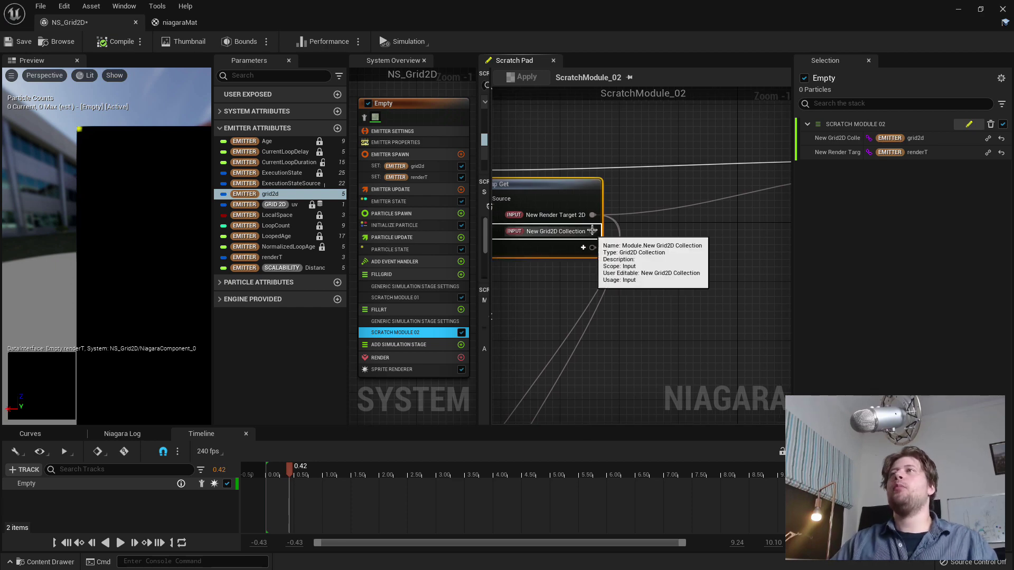
pyautogui.moveTo(629, 274); pyautogui.dragTo(611, 261, button='right')
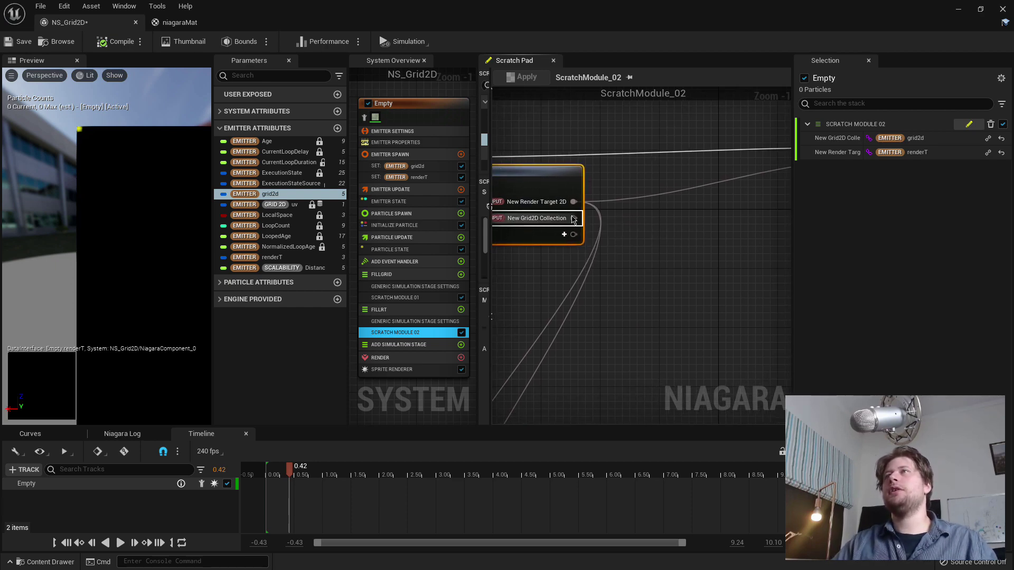
pyautogui.moveTo(574, 218); pyautogui.dragTo(736, 324)
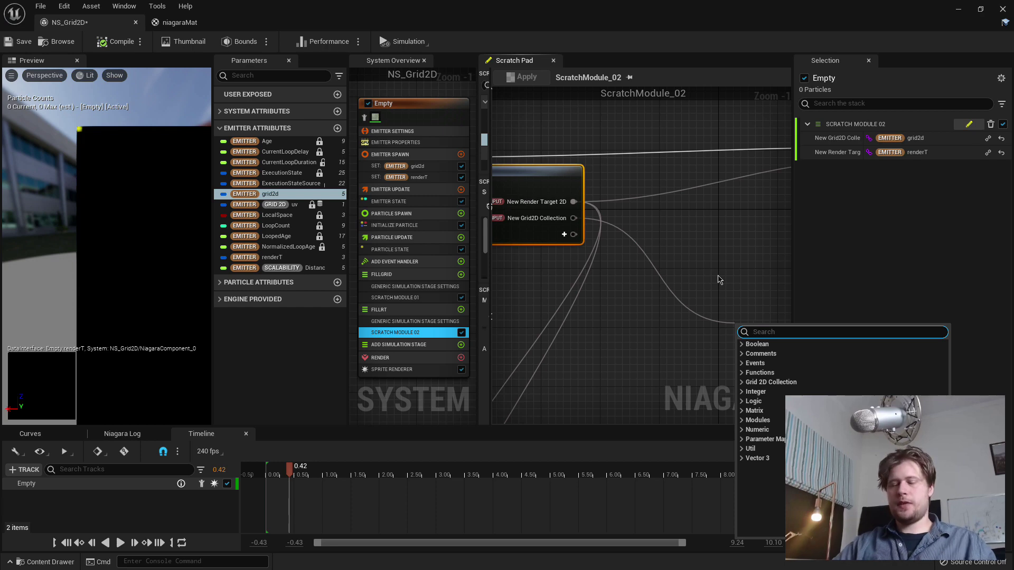
pyautogui.click(744, 382)
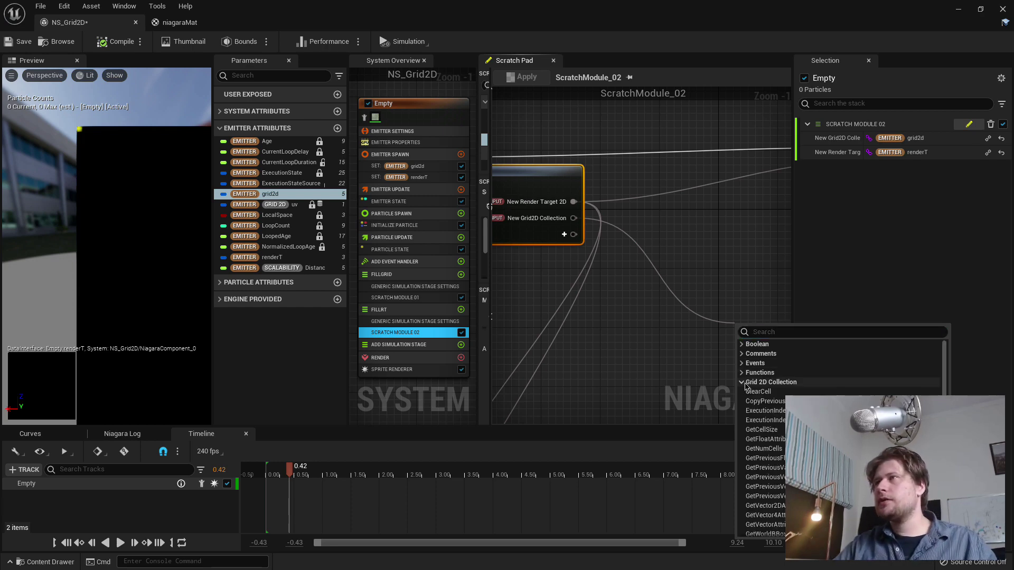
pyautogui.scroll(-5, 744, 411)
pyautogui.scroll(-3, 765, 438)
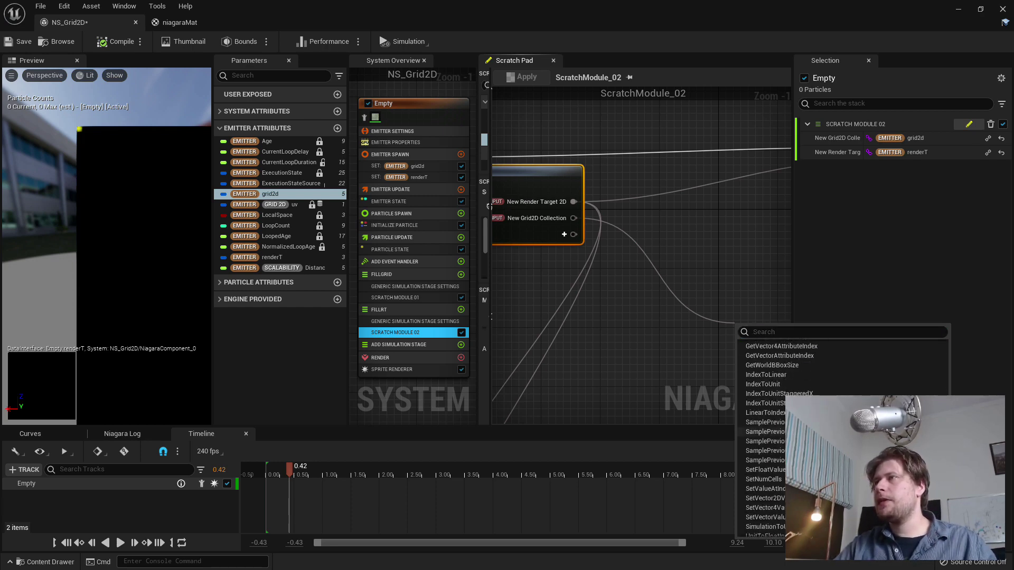
pyautogui.scroll(4, 800, 389)
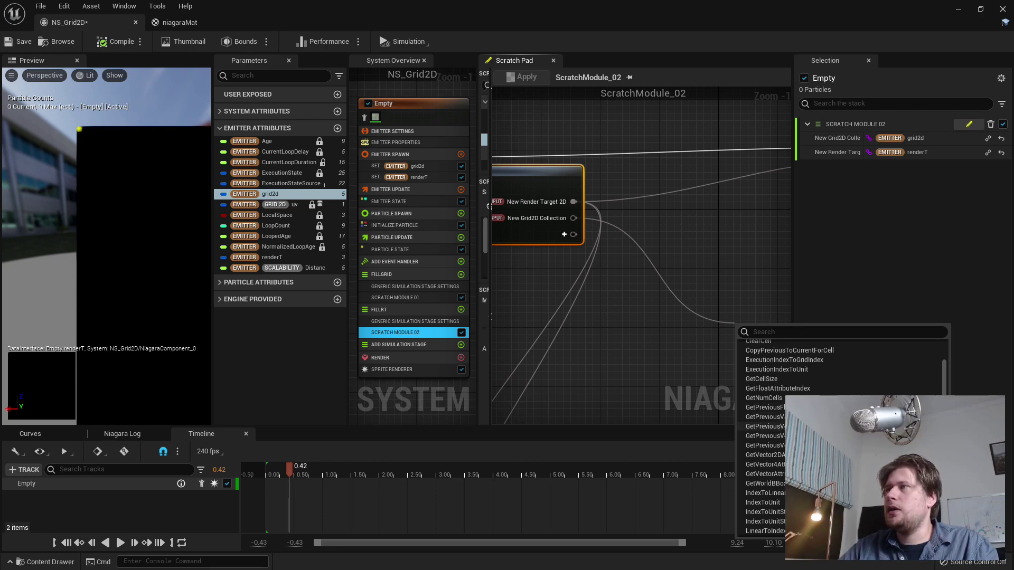
pyautogui.click(760, 426)
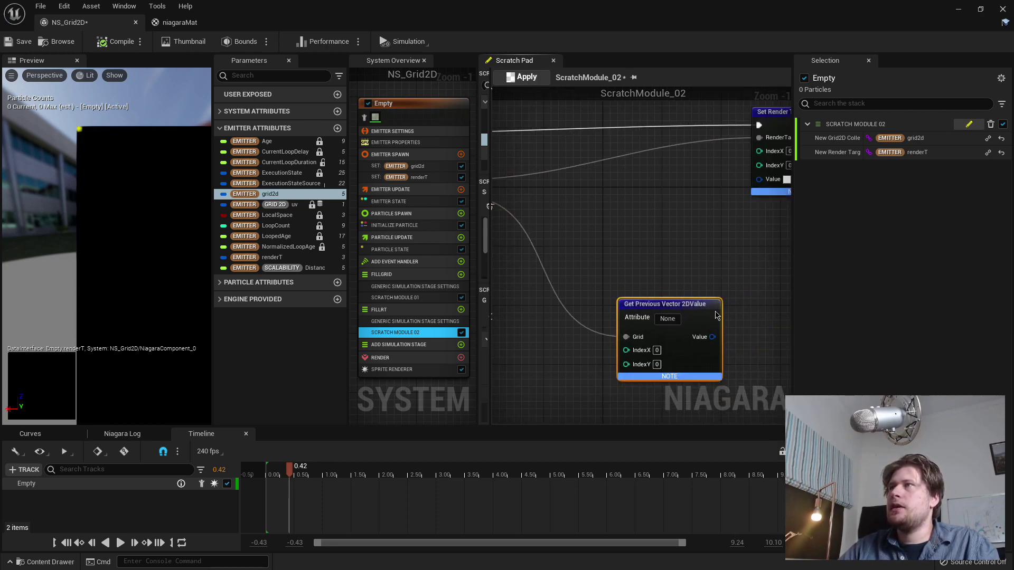
pyautogui.moveTo(699, 308); pyautogui.dragTo(688, 247)
pyautogui.scroll(-1, 706, 344)
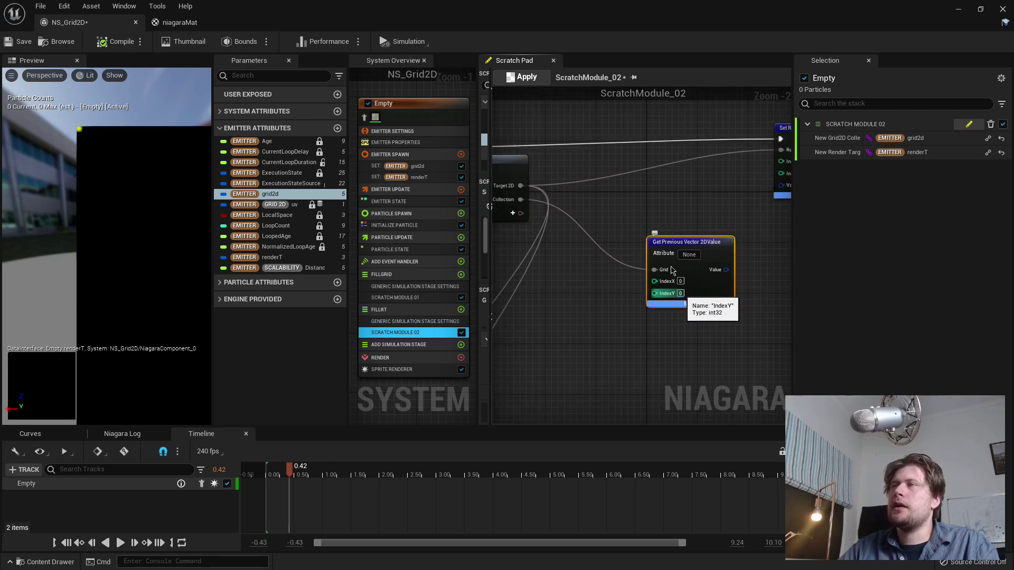
# Add a SamplePreviousGridVector2DValue node fed by New Grid2D Collection and align it directly below Get Previous Vector 2DValue.
pyautogui.moveTo(522, 199); pyautogui.dragTo(643, 332)
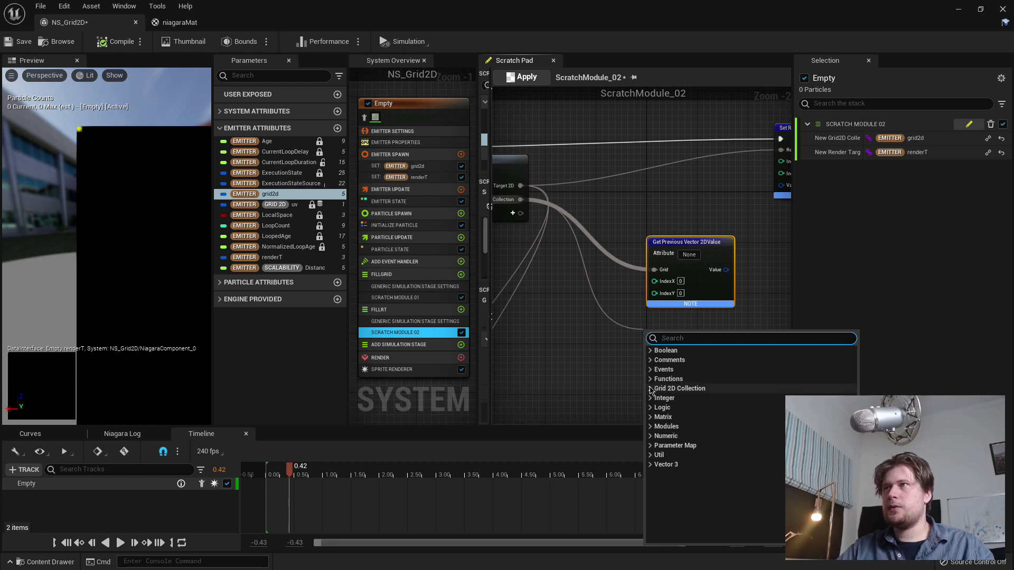
pyautogui.click(680, 389)
pyautogui.scroll(-5, 685, 454)
pyautogui.scroll(-2, 684, 461)
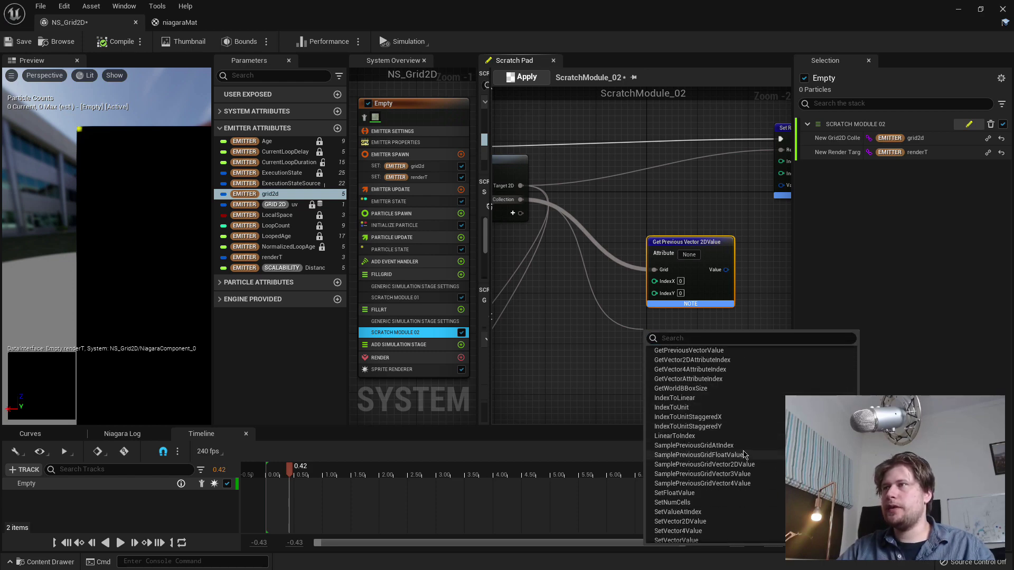
pyautogui.click(701, 468)
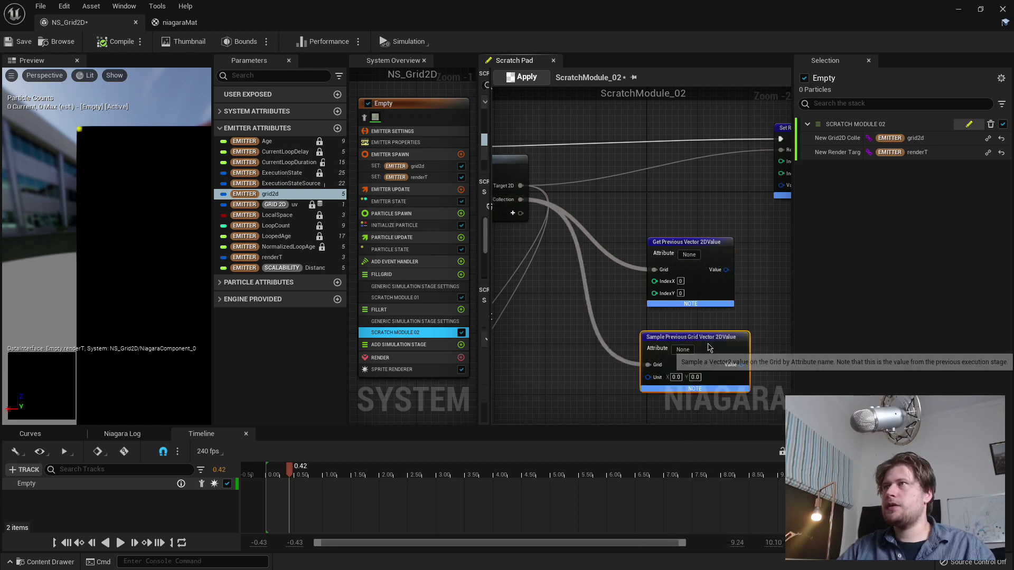
pyautogui.moveTo(715, 338); pyautogui.dragTo(715, 322)
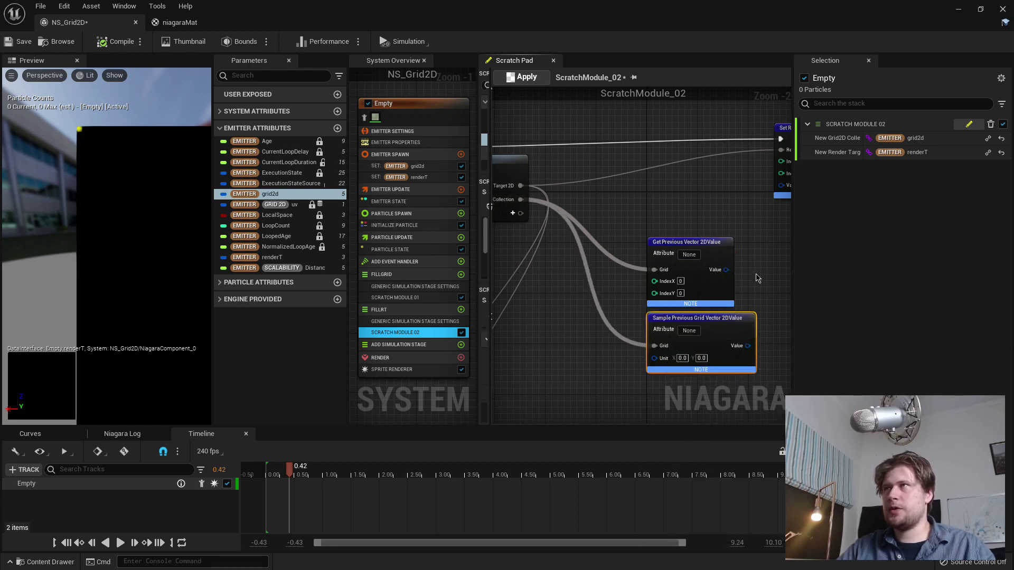
# Compare the IndexX and IndexY inputs of Get Previous Vector 2DValue with the Unit input of Sample Previous Grid Vector 2DValue.
pyautogui.scroll(2, 602, 317)
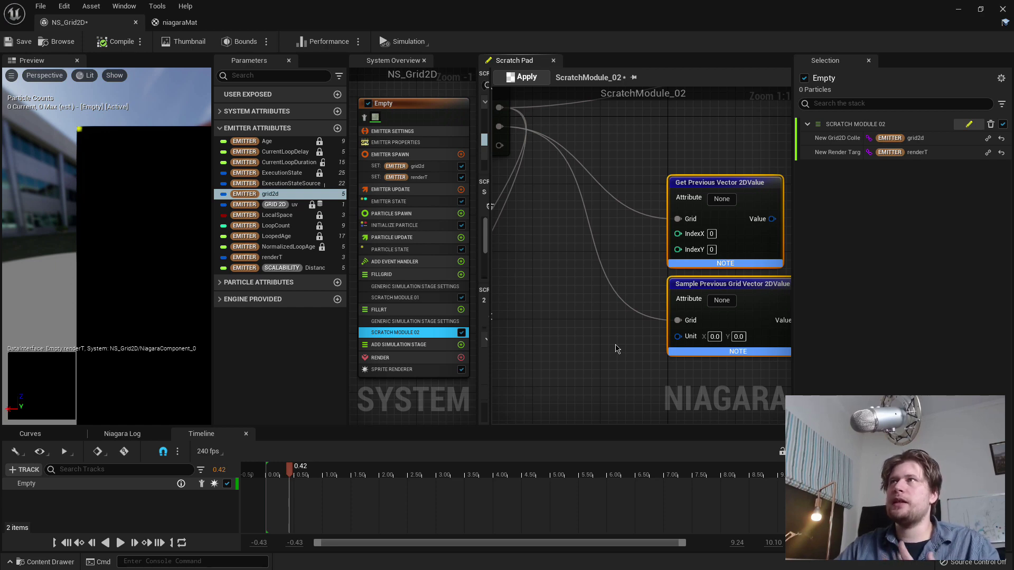
pyautogui.moveTo(616, 349); pyautogui.dragTo(544, 324, button='right')
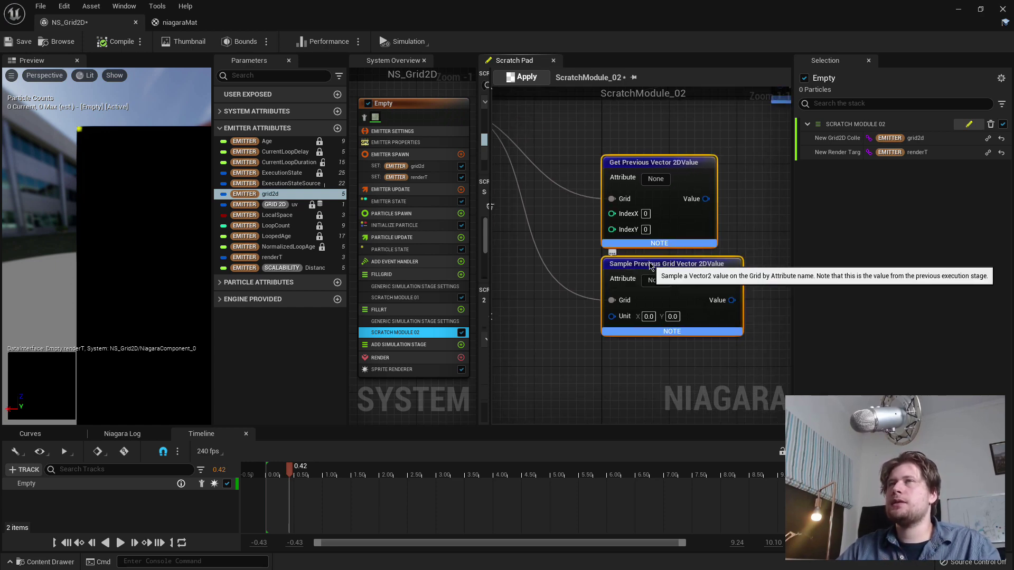
pyautogui.click(674, 317)
pyautogui.click(104, 210)
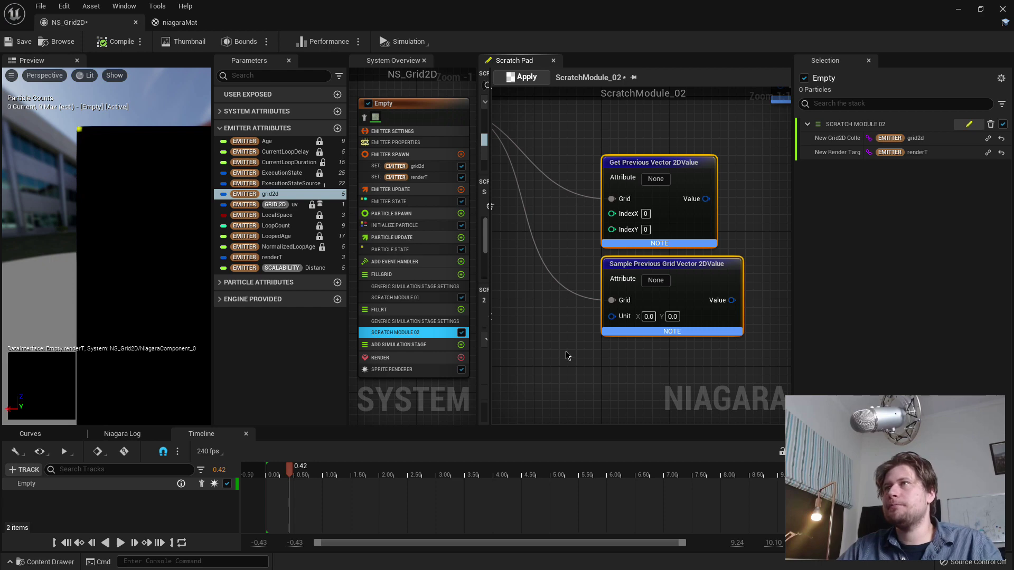
# Review the graph from the two previous-value nodes to the Linear to Index, Make float, Divide and Make Vector 2D coordinate chain.
pyautogui.scroll(-3, 566, 356)
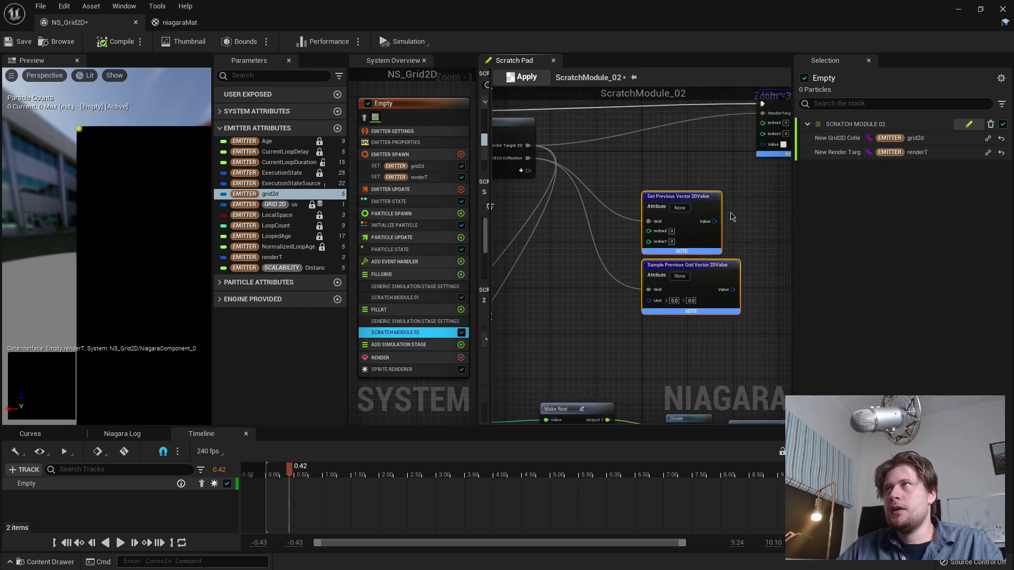
pyautogui.moveTo(694, 284); pyautogui.dragTo(686, 362)
pyautogui.moveTo(686, 362); pyautogui.dragTo(626, 350, button='right')
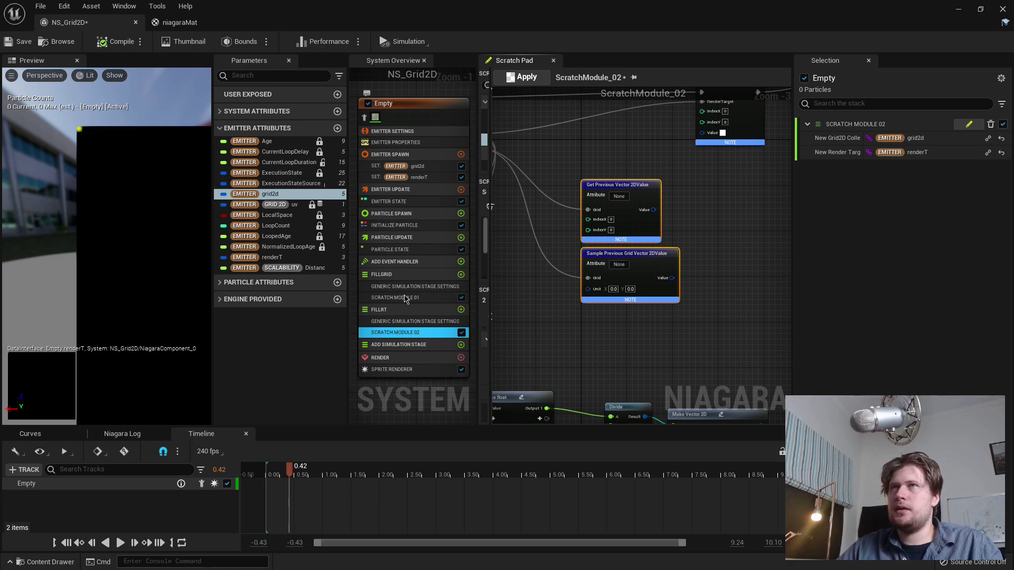
pyautogui.moveTo(147, 253); pyautogui.dragTo(127, 253)
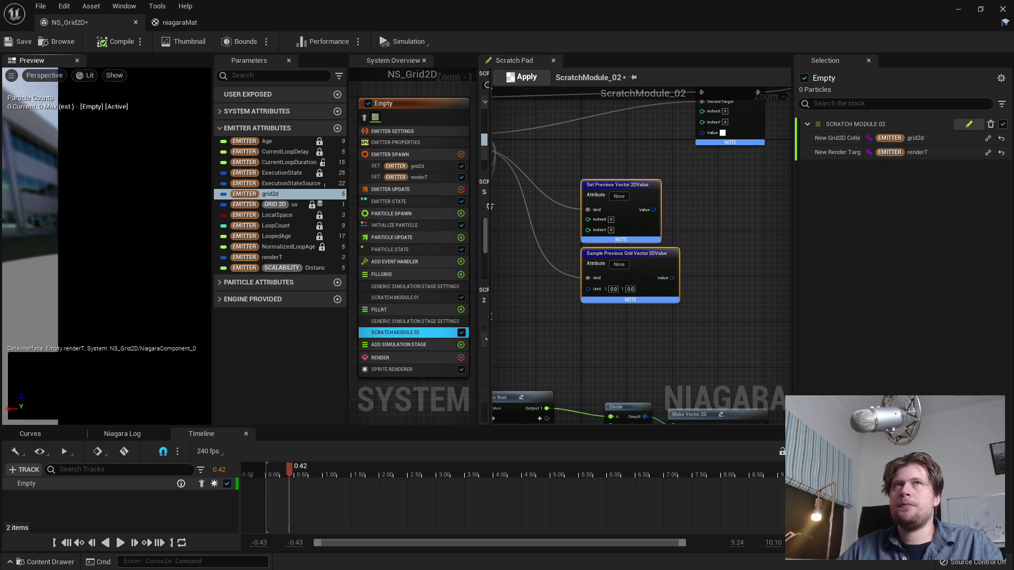
pyautogui.moveTo(554, 233); pyautogui.dragTo(600, 275, button='right')
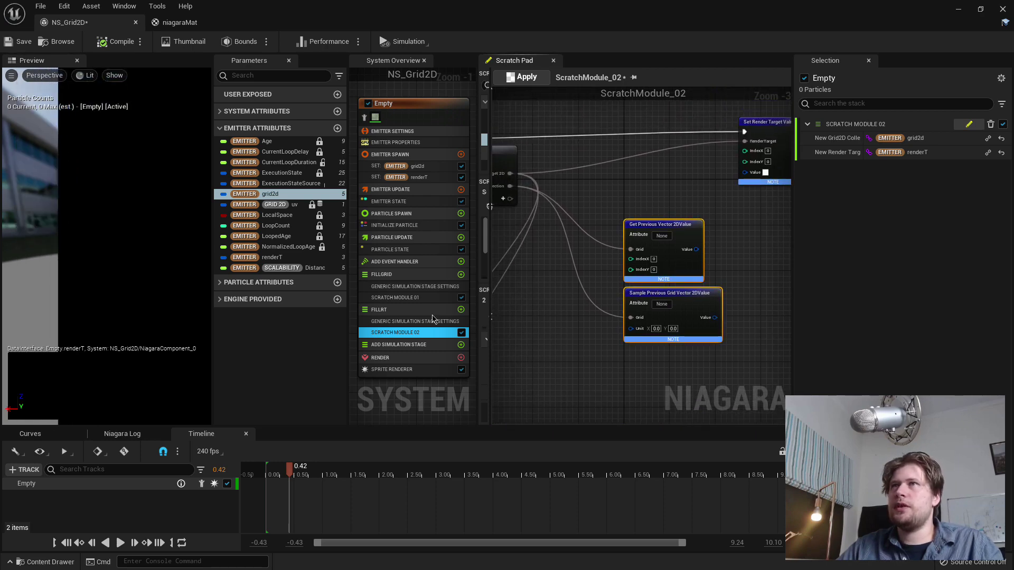
pyautogui.moveTo(519, 324); pyautogui.dragTo(619, 196, button='right')
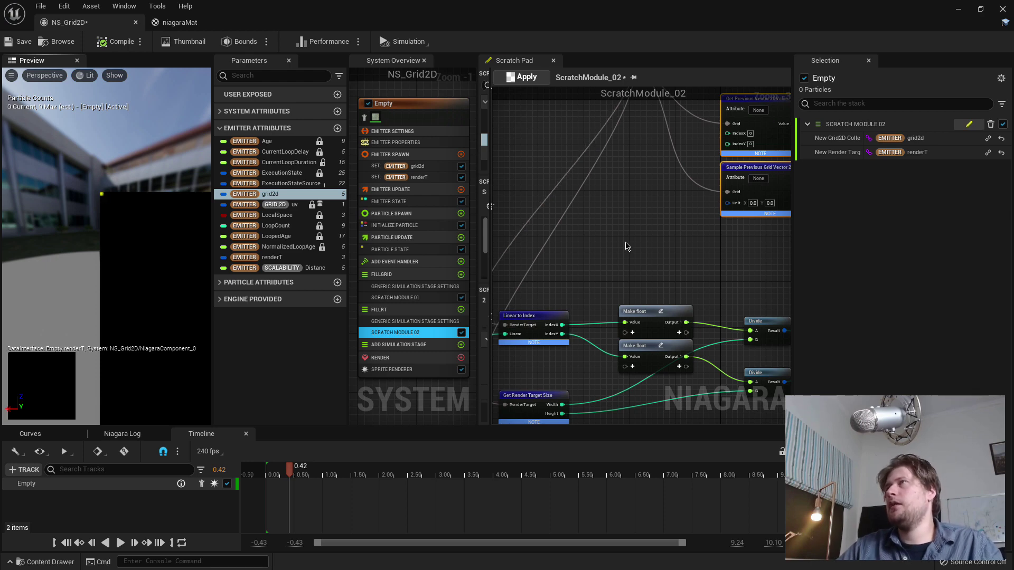
pyautogui.moveTo(638, 226); pyautogui.dragTo(366, 195, button='right')
pyautogui.moveTo(763, 259); pyautogui.dragTo(719, 259, button='right')
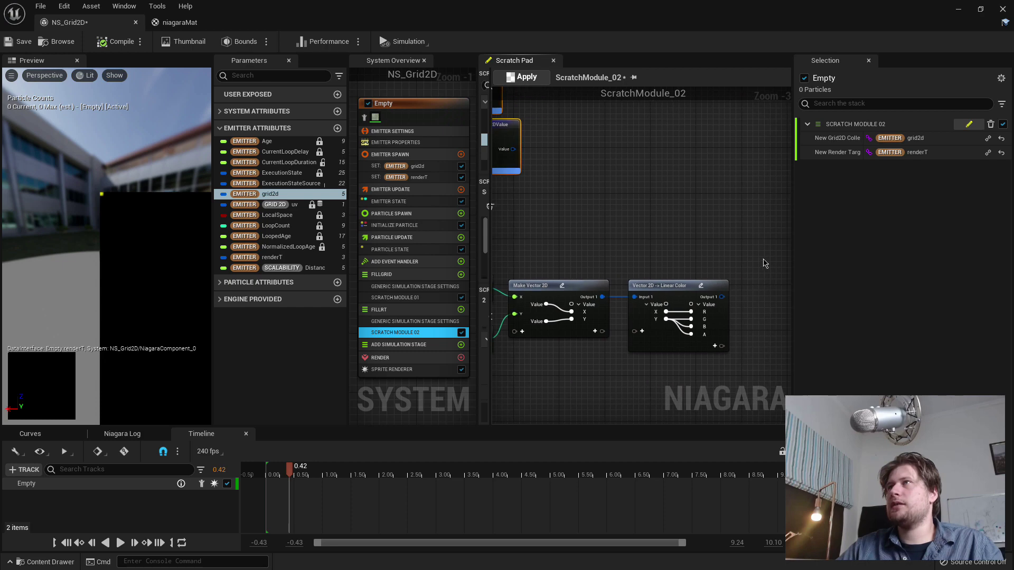
# Try to connect the Vector 2D -> Linear Color output to the Unit input of Sample Previous Grid Vector 2DValue through an automatic conversion.
pyautogui.moveTo(721, 297); pyautogui.dragTo(680, 207)
pyautogui.moveTo(680, 207); pyautogui.dragTo(549, 252, button='right')
pyautogui.moveTo(753, 264); pyautogui.dragTo(692, 258, button='right')
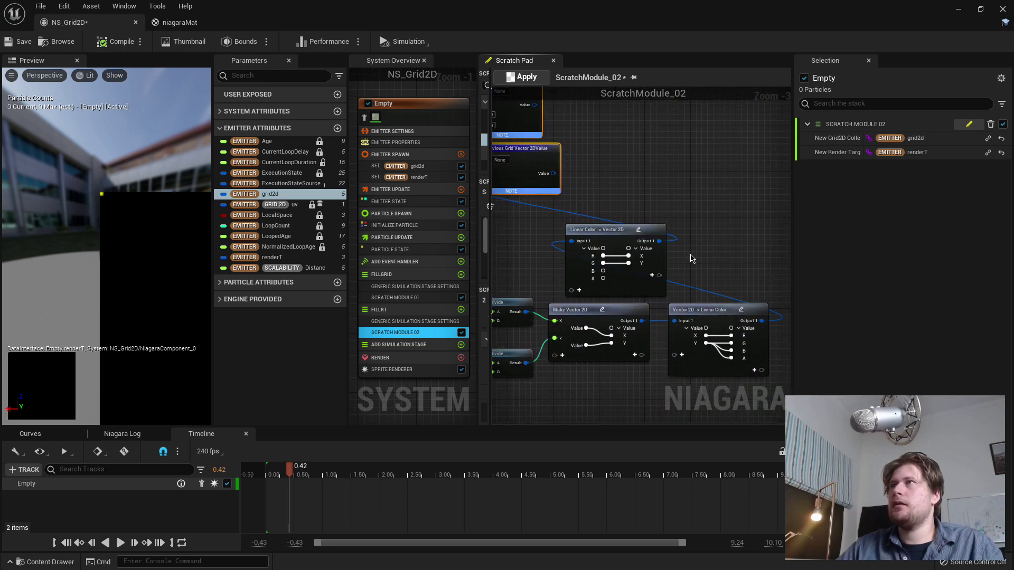
pyautogui.moveTo(663, 235); pyautogui.dragTo(742, 212)
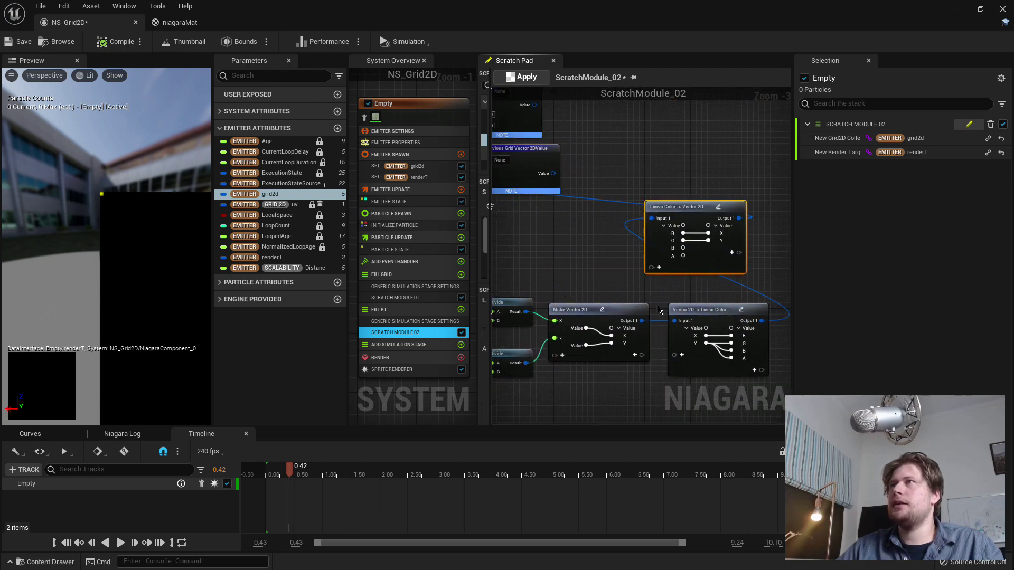
# Connect Make Vector 2D's output directly to Sample Previous Grid Vector 2DValue's Unit input and delete the two unneeded color conversion nodes.
pyautogui.moveTo(638, 317); pyautogui.dragTo(726, 349, button='right')
pyautogui.moveTo(730, 352); pyautogui.dragTo(557, 214)
pyautogui.moveTo(712, 206); pyautogui.dragTo(554, 171, button='right')
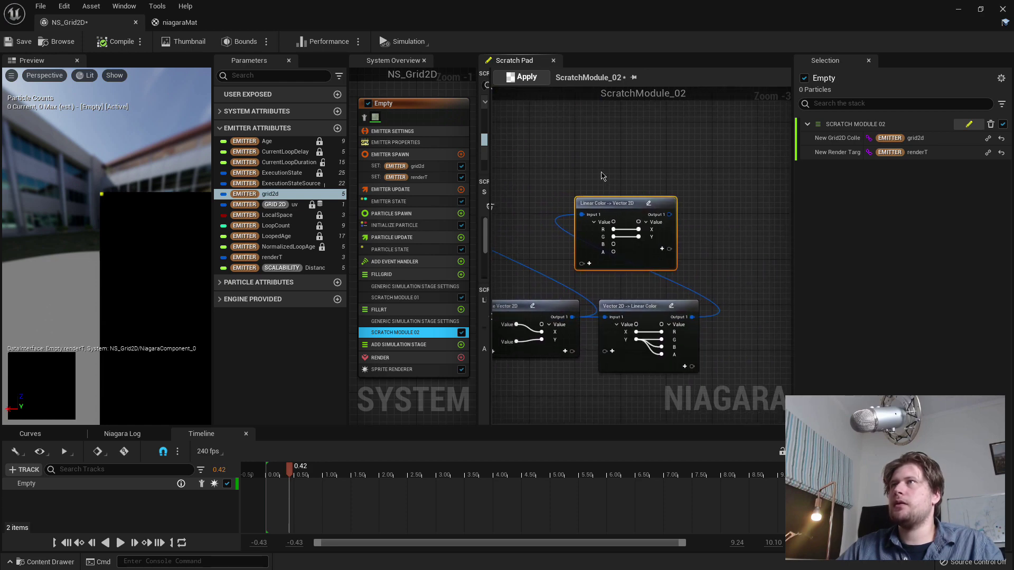
pyautogui.moveTo(631, 151); pyautogui.dragTo(602, 332)
pyautogui.press('Delete')
pyautogui.moveTo(604, 233); pyautogui.dragTo(760, 323, button='right')
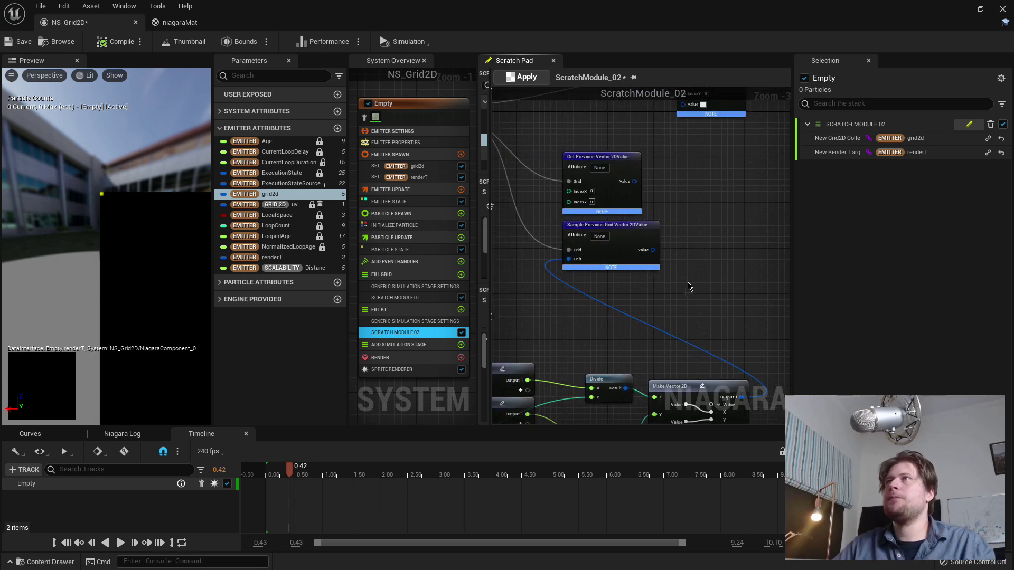
# Set the Attribute of Sample Previous Grid Vector 2DValue to uv.
pyautogui.scroll(1, 679, 263)
pyautogui.moveTo(617, 275); pyautogui.dragTo(621, 306, button='right')
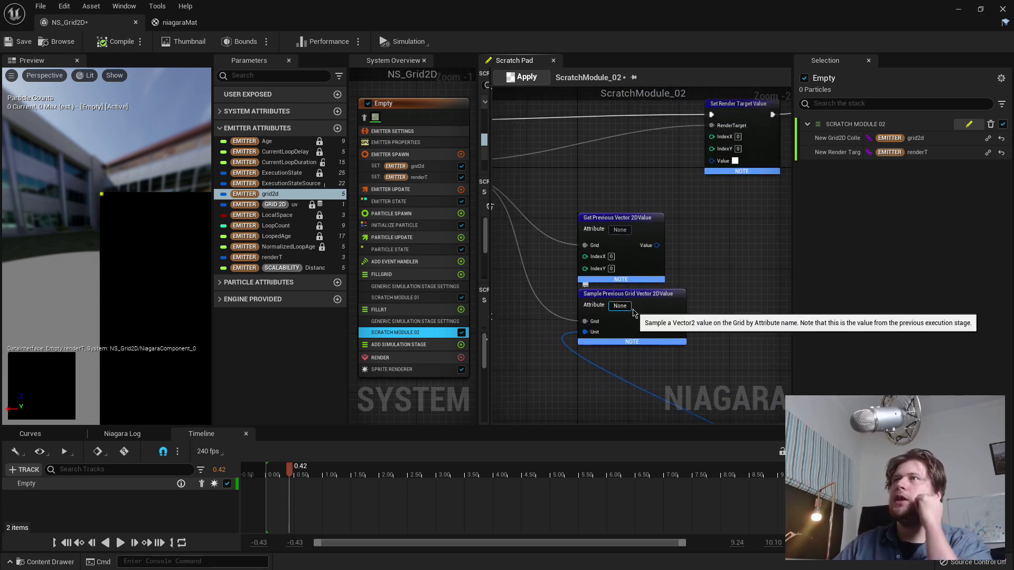
pyautogui.click(621, 306)
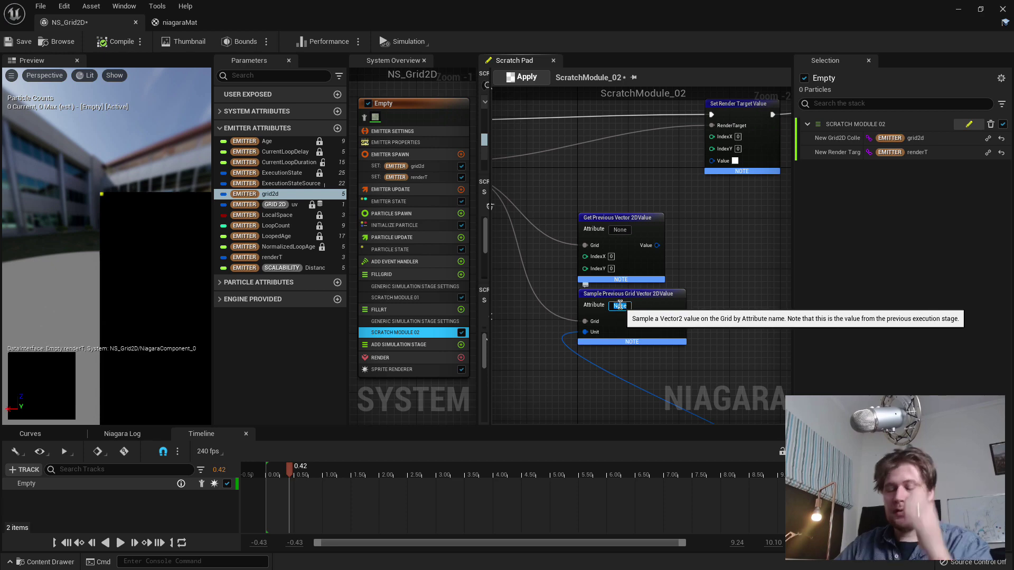
pyautogui.press('Return')
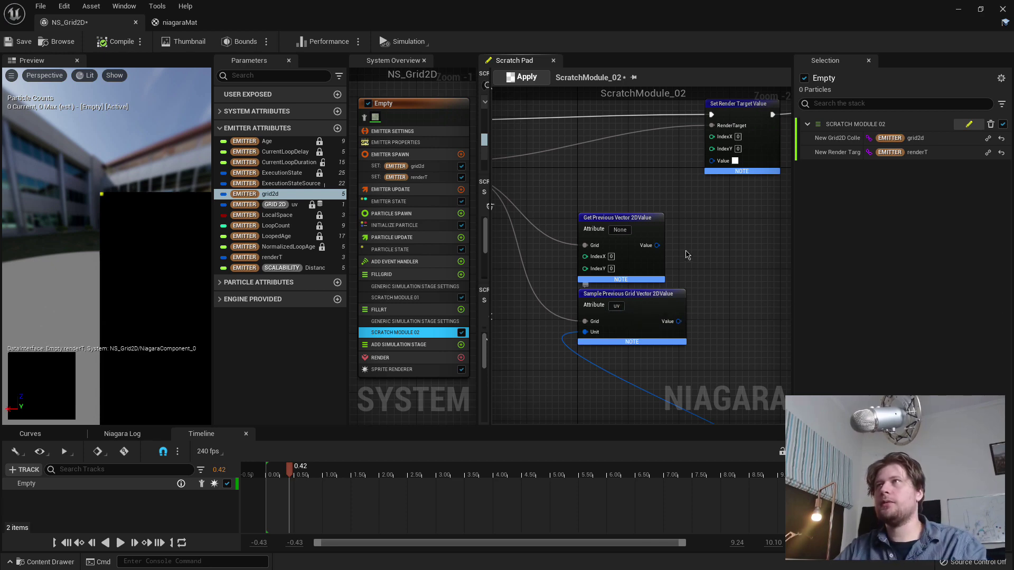
# Try deleting Get Previous Vector 2DValue and moving Sample Previous Grid Vector 2DValue up, and undo both changes.
pyautogui.click(656, 222)
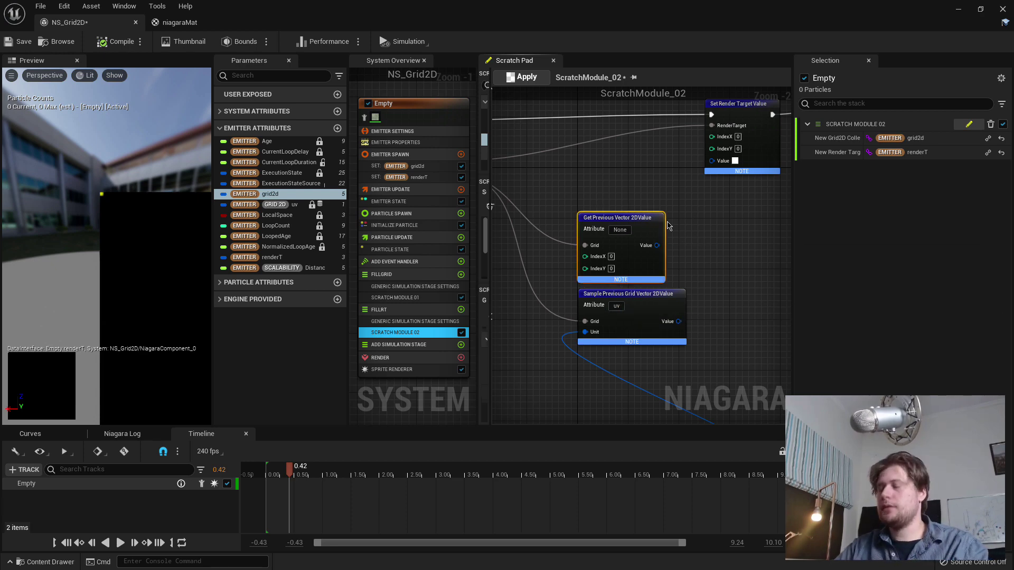
pyautogui.press('Delete')
pyautogui.moveTo(667, 299); pyautogui.dragTo(635, 223)
pyautogui.moveTo(680, 223); pyautogui.dragTo(689, 295, button='right')
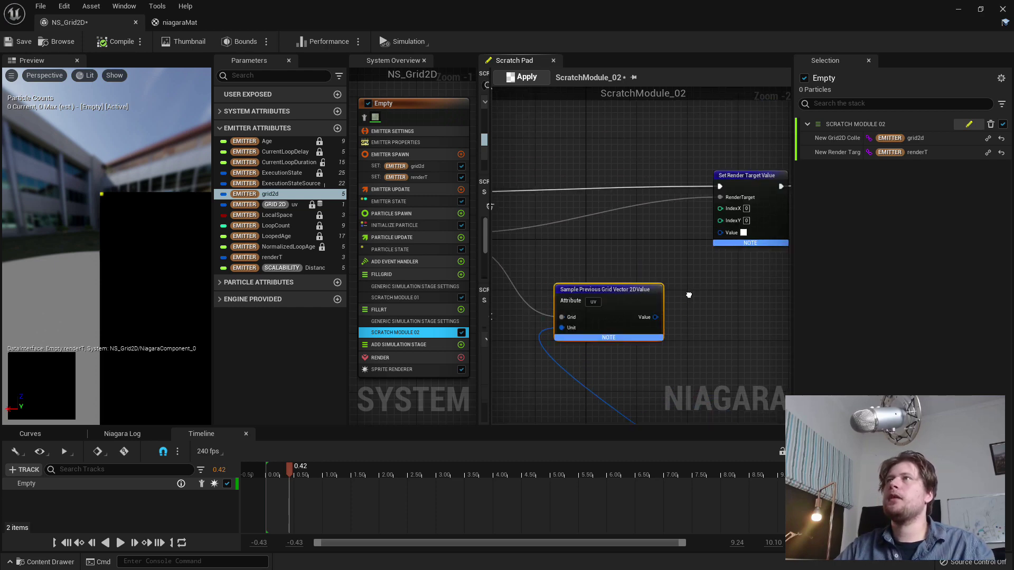
pyautogui.hotkey('ctrl', 'z')
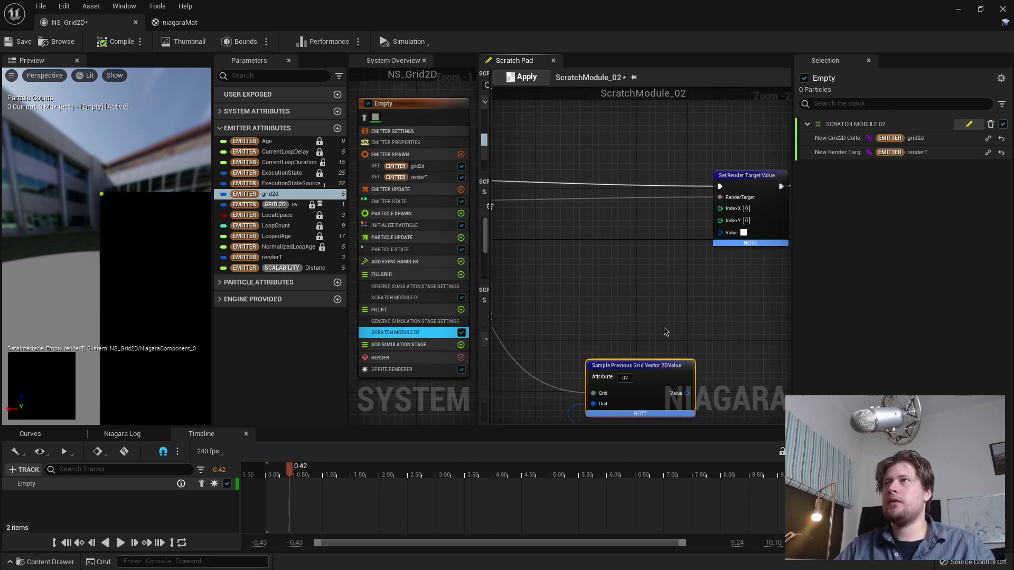
pyautogui.hotkey('ctrl', 'z')
# Connect Sample Previous Grid Vector 2DValue's Value to Set Render Target Value's Value input through a Vector 2D -> Linear Color conversion.
pyautogui.moveTo(700, 338); pyautogui.dragTo(662, 319, button='right')
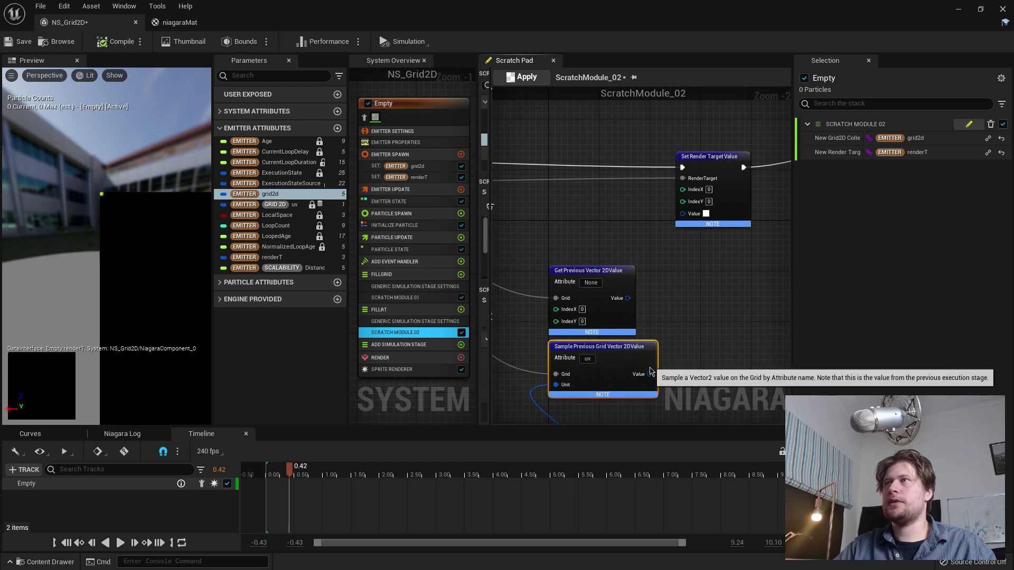
pyautogui.moveTo(649, 374); pyautogui.dragTo(682, 213)
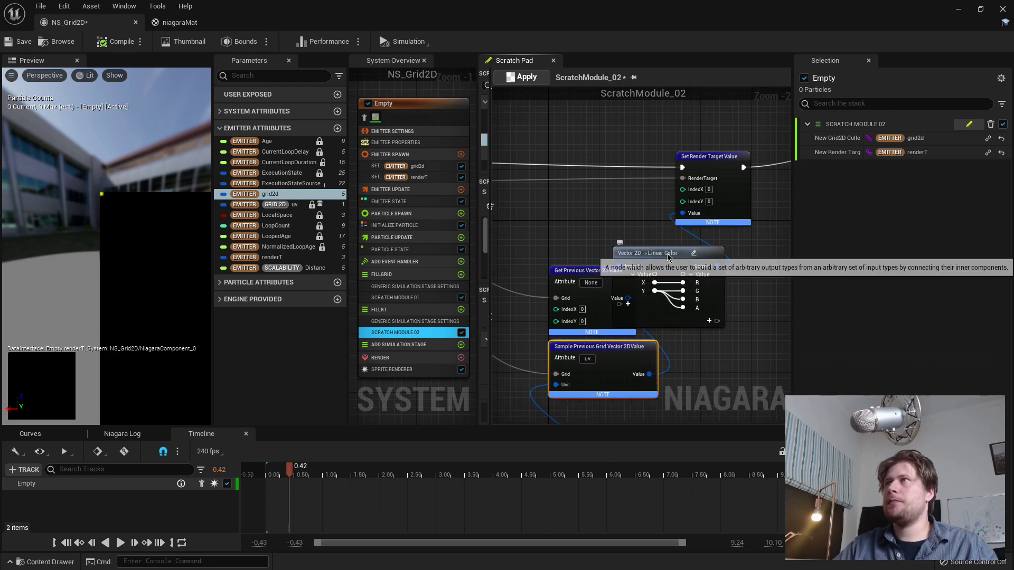
pyautogui.hotkey('ctrl', 'z')
# Connect Linear to Index's IndexX and IndexY outputs to the matching Set Render Target Value inputs and apply the scratch module changes.
pyautogui.moveTo(615, 242); pyautogui.dragTo(753, 127, button='right')
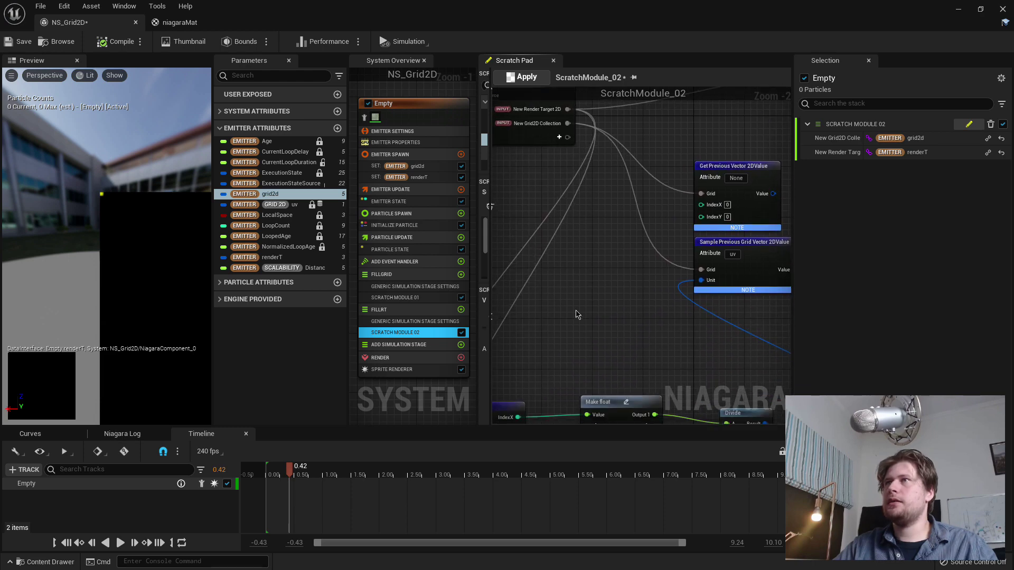
pyautogui.moveTo(577, 314); pyautogui.dragTo(562, 340, button='right')
pyautogui.moveTo(563, 340); pyautogui.dragTo(725, 153)
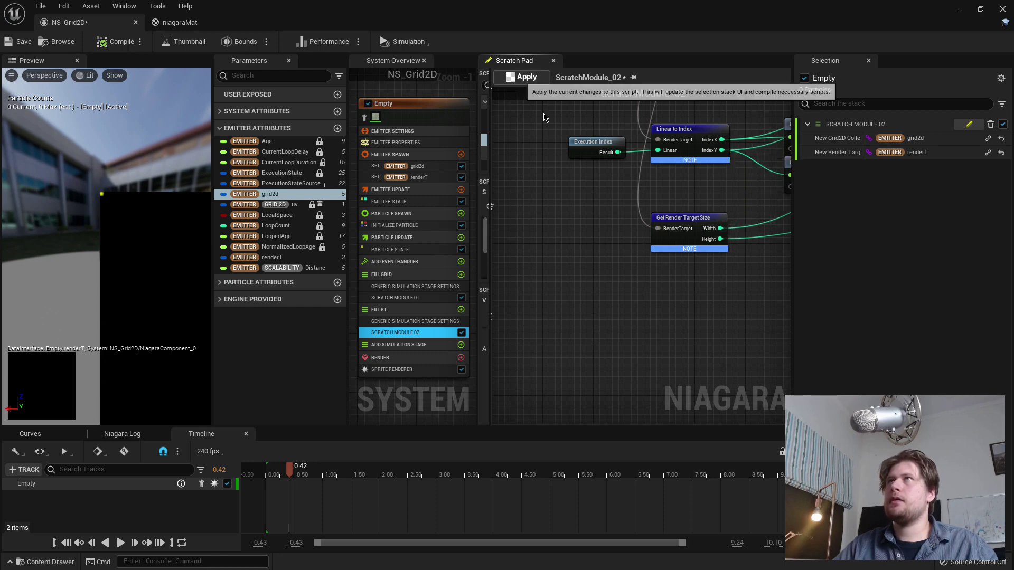
pyautogui.click(522, 77)
pyautogui.moveTo(548, 256); pyautogui.dragTo(747, 243, button='right')
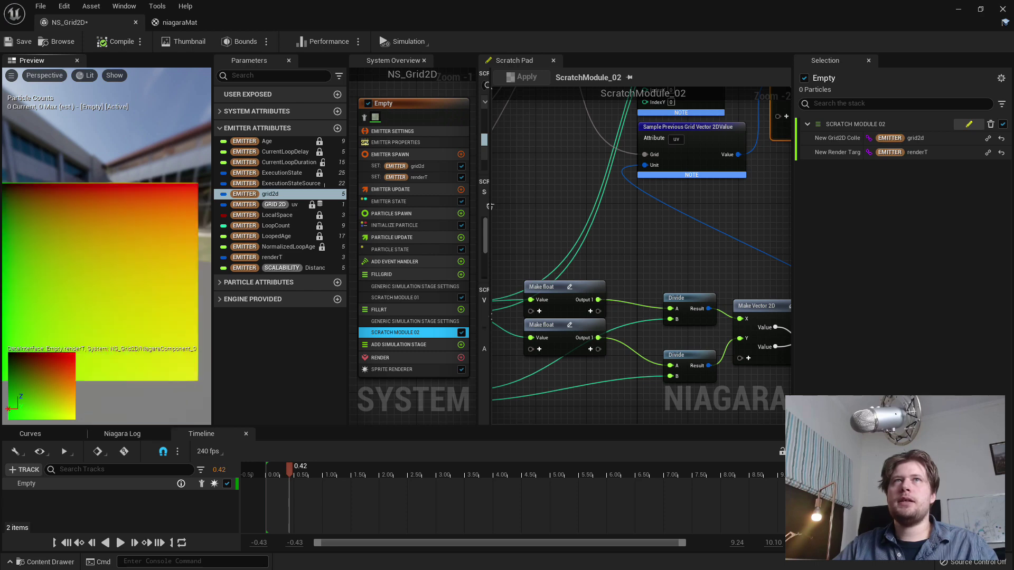
pyautogui.moveTo(128, 302); pyautogui.dragTo(128, 302)
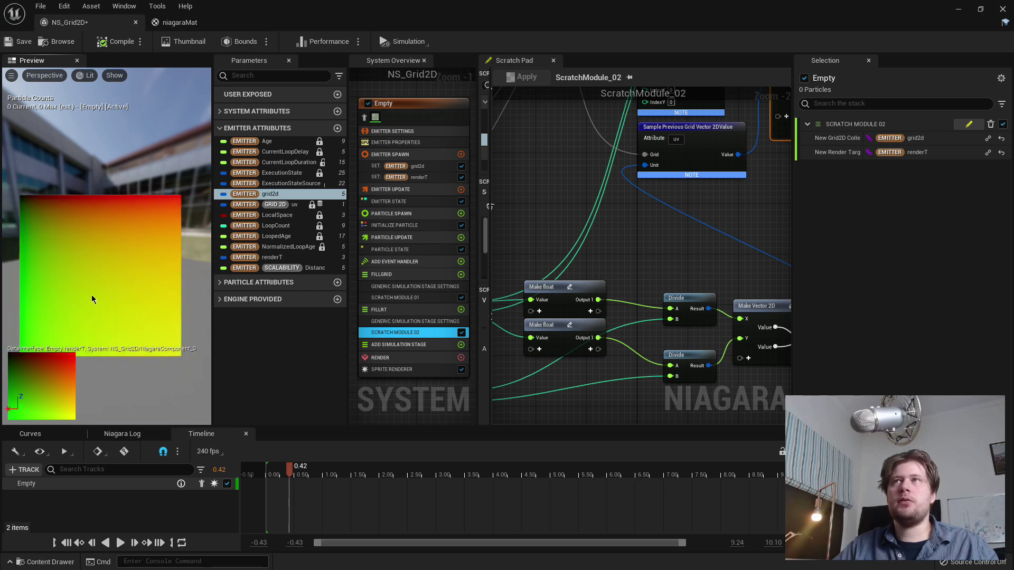
# Move the index-to-vector node group lower in the graph and shift Sample Previous Grid Vector 2DValue down to separate it from its neighbours.
pyautogui.scroll(-3, 533, 223)
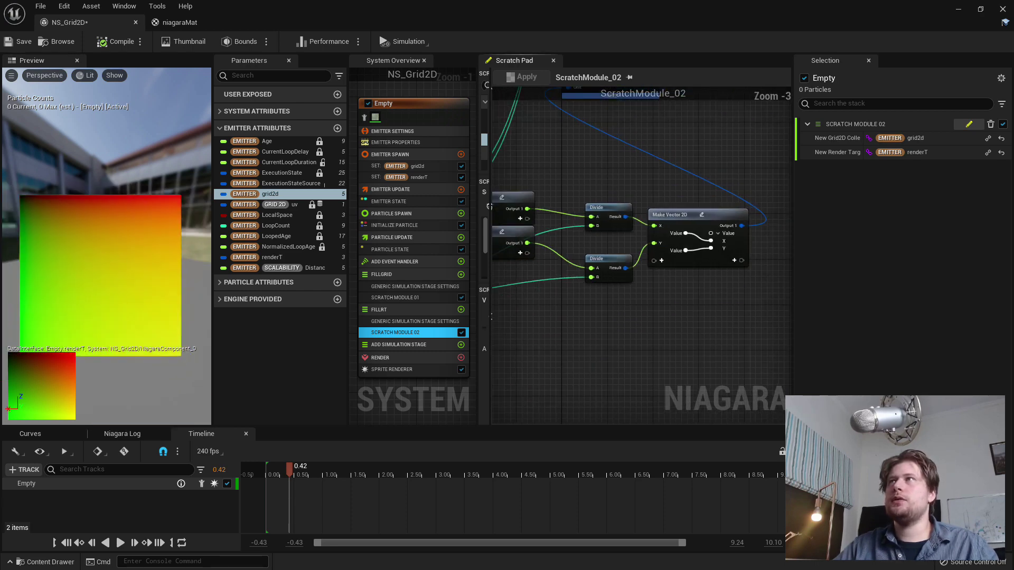
pyautogui.moveTo(502, 218); pyautogui.dragTo(730, 340)
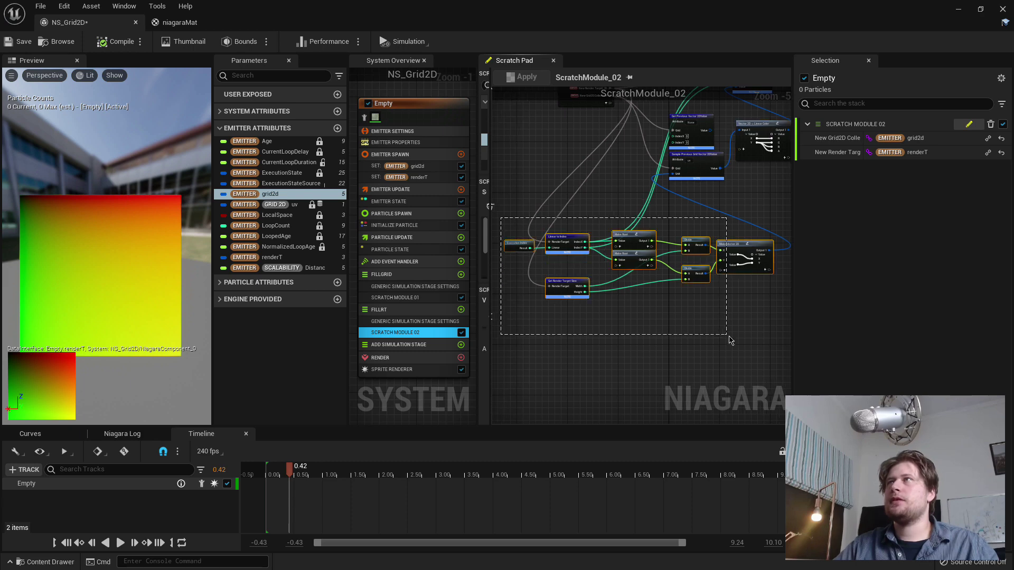
pyautogui.moveTo(762, 250); pyautogui.dragTo(733, 308)
pyautogui.moveTo(710, 159); pyautogui.dragTo(694, 242, button='right')
pyautogui.moveTo(694, 242); pyautogui.dragTo(700, 252)
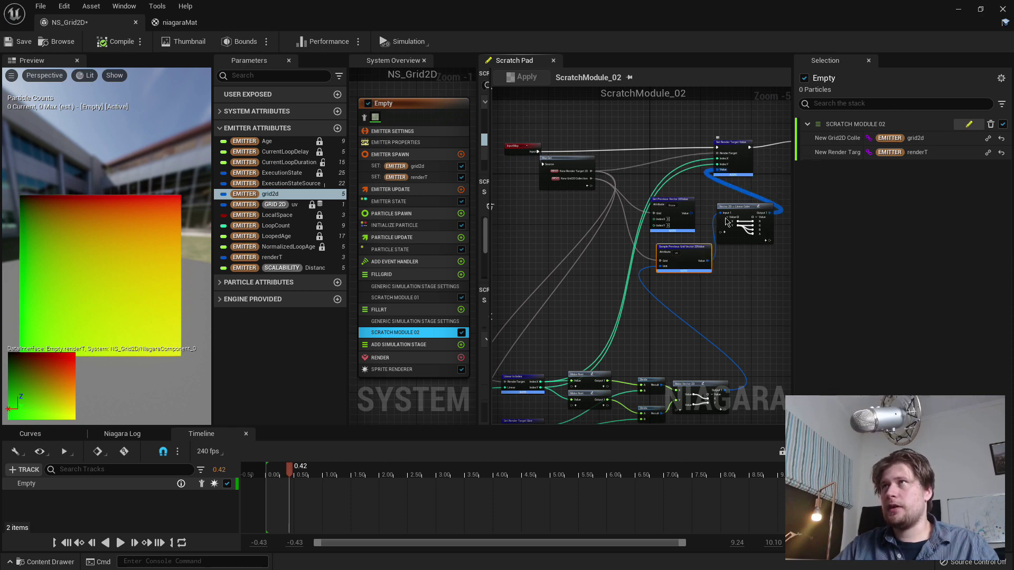
# Trace the wiring from the coordinate nodes through Sample Previous Grid Vector 2DValue and the color conversion to Set Render Target Value.
pyautogui.moveTo(635, 354); pyautogui.dragTo(661, 271, button='right')
pyautogui.scroll(1, 648, 293)
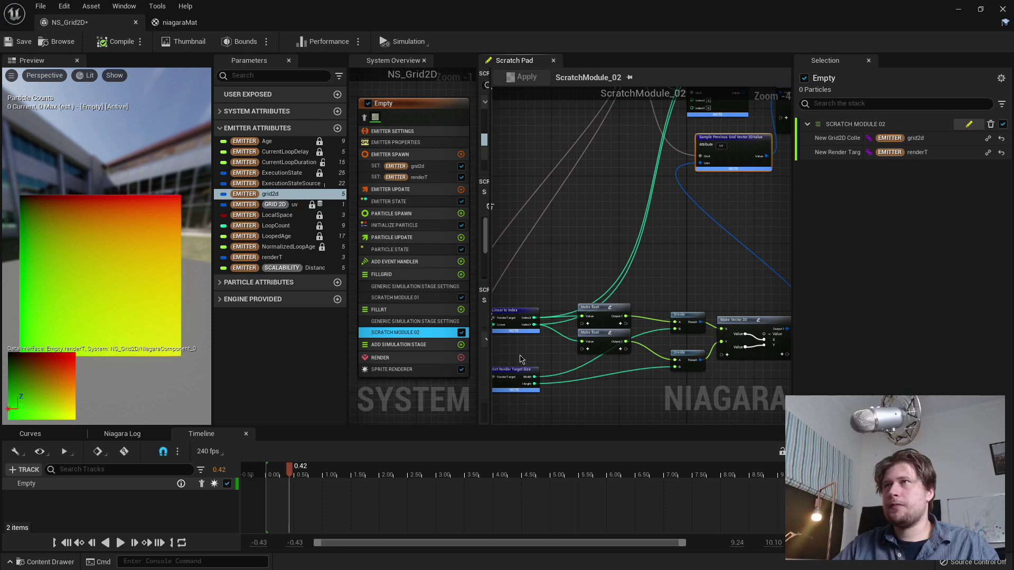
pyautogui.moveTo(595, 305); pyautogui.dragTo(556, 390, button='right')
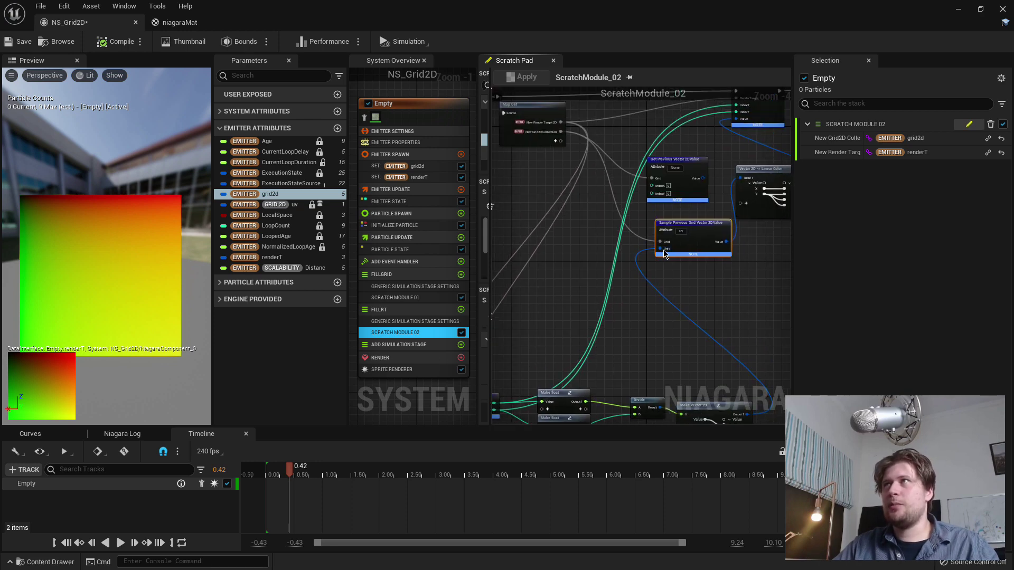
pyautogui.moveTo(723, 297); pyautogui.dragTo(663, 380, button='right')
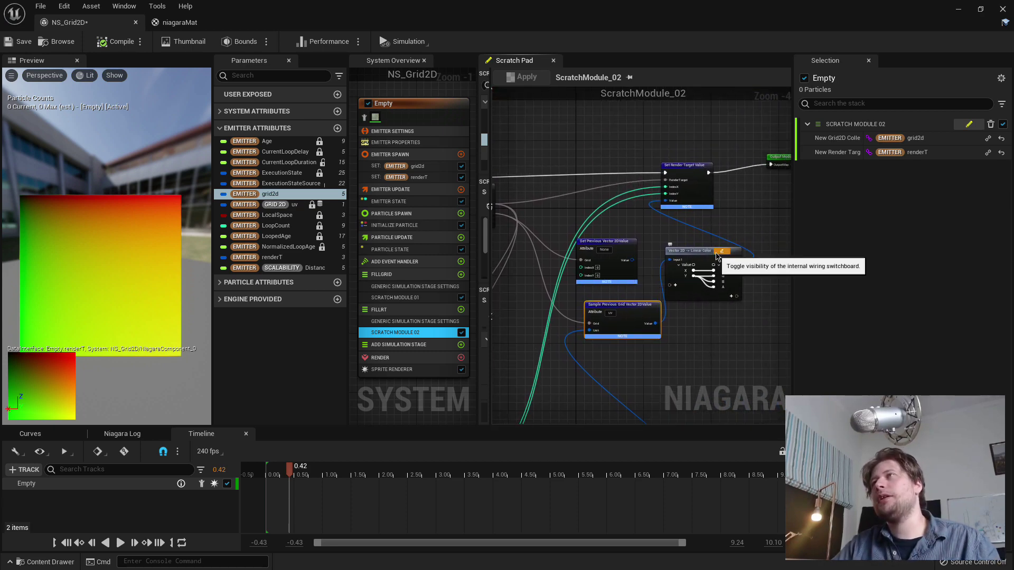
pyautogui.moveTo(716, 257); pyautogui.dragTo(728, 265)
# Open fillGrid's Scratch Module 01 and examine how Execution Index to Unit feeds StackContext uv in Map Set.
pyautogui.click(400, 299)
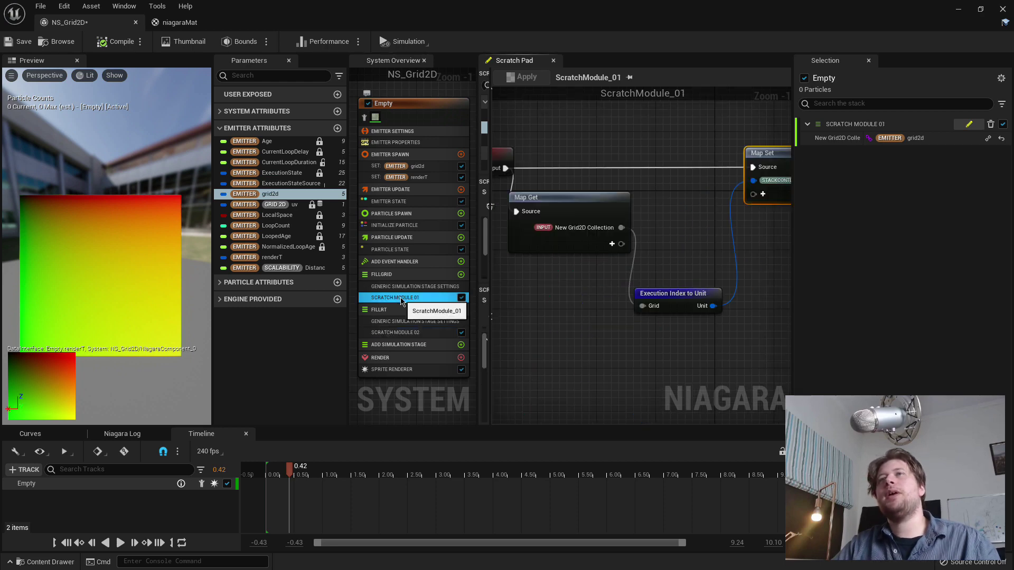
pyautogui.scroll(3, 584, 295)
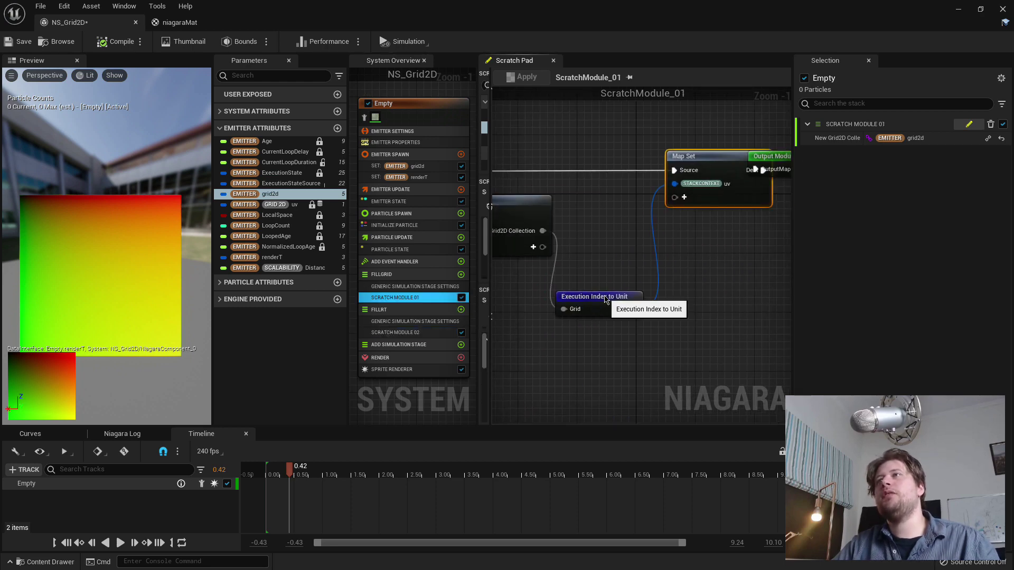
pyautogui.moveTo(584, 305); pyautogui.dragTo(584, 312)
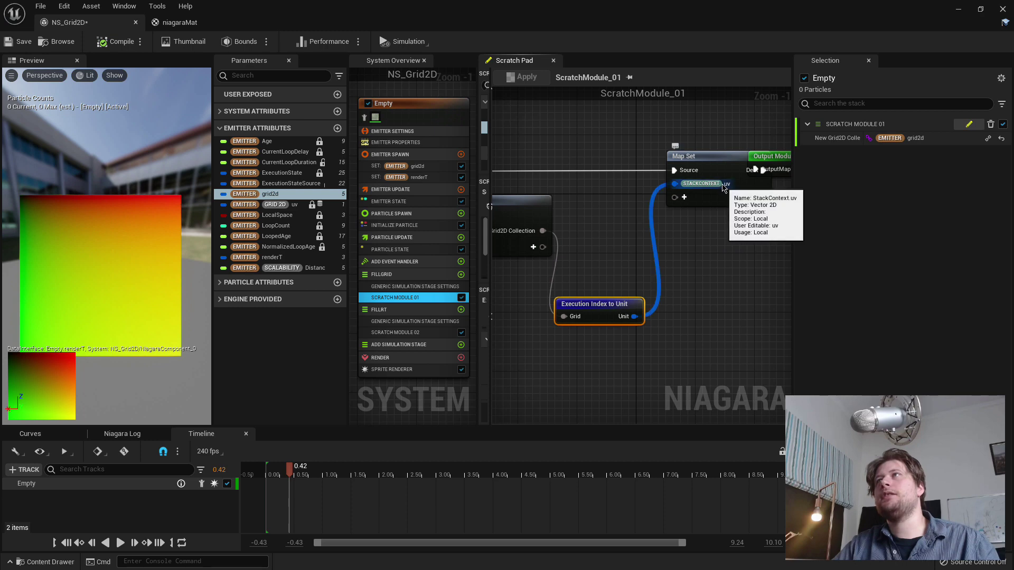
# Return to fillRT's Scratch Module 02 and review how the computed unit coordinates drive the uv sampling and the render target write.
pyautogui.click(414, 333)
pyautogui.scroll(-1, 674, 355)
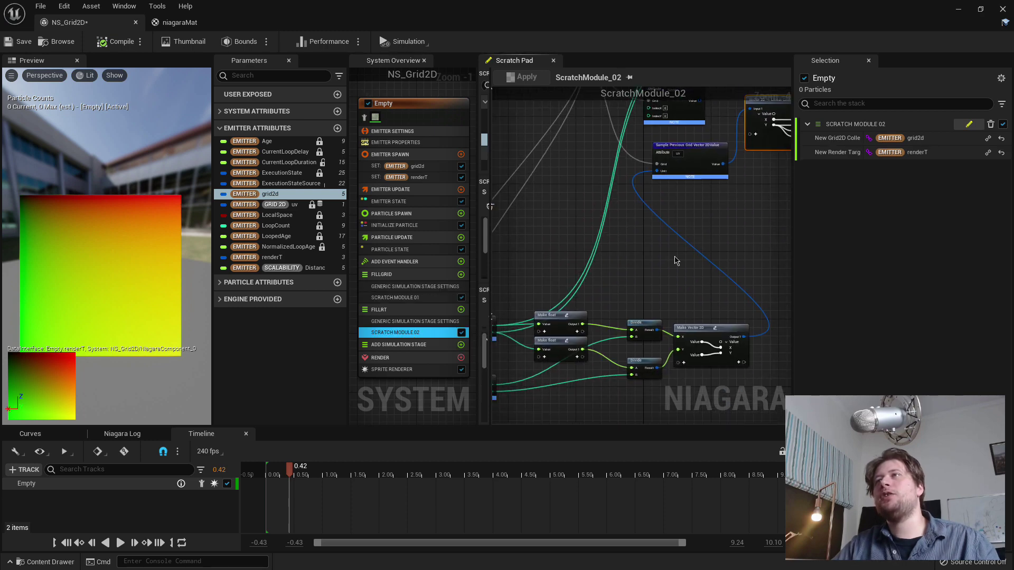
pyautogui.moveTo(674, 356); pyautogui.dragTo(750, 285, button='right')
pyautogui.moveTo(522, 242); pyautogui.dragTo(777, 407)
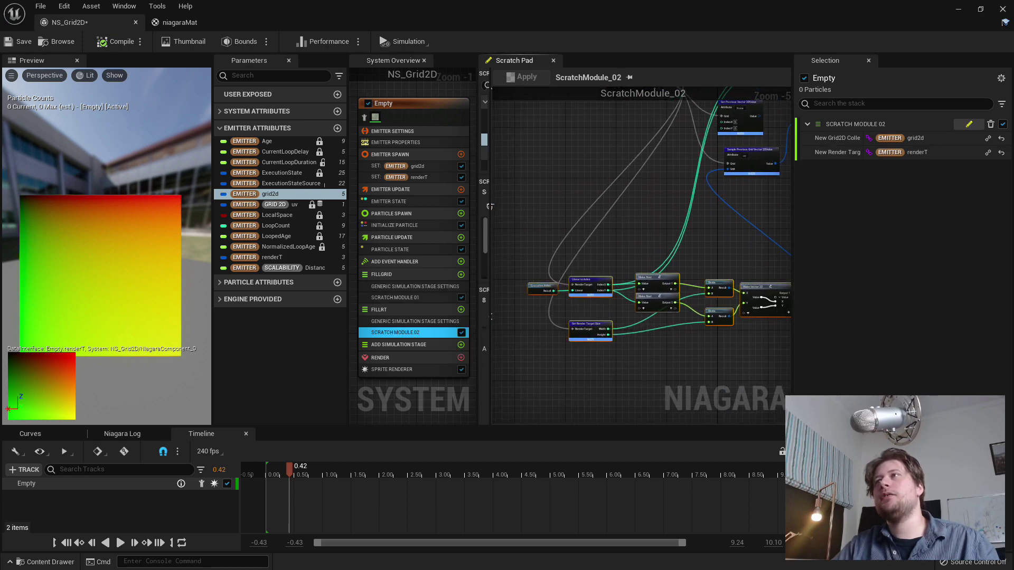
pyautogui.moveTo(709, 259); pyautogui.dragTo(725, 387, button='right')
pyautogui.scroll(2, 678, 298)
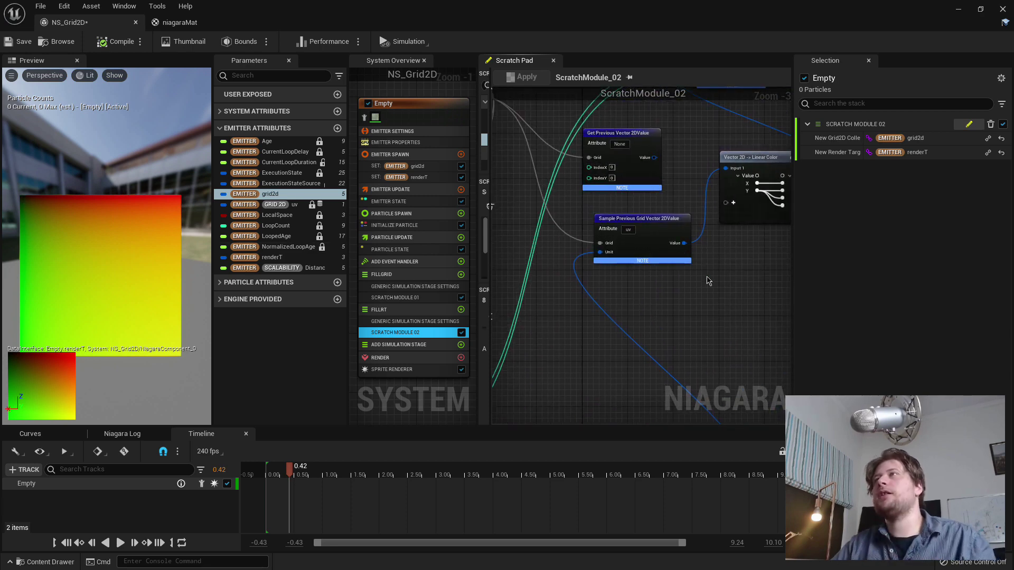
pyautogui.moveTo(708, 280); pyautogui.dragTo(649, 425, button='right')
pyautogui.moveTo(653, 301); pyautogui.dragTo(745, 209, button='right')
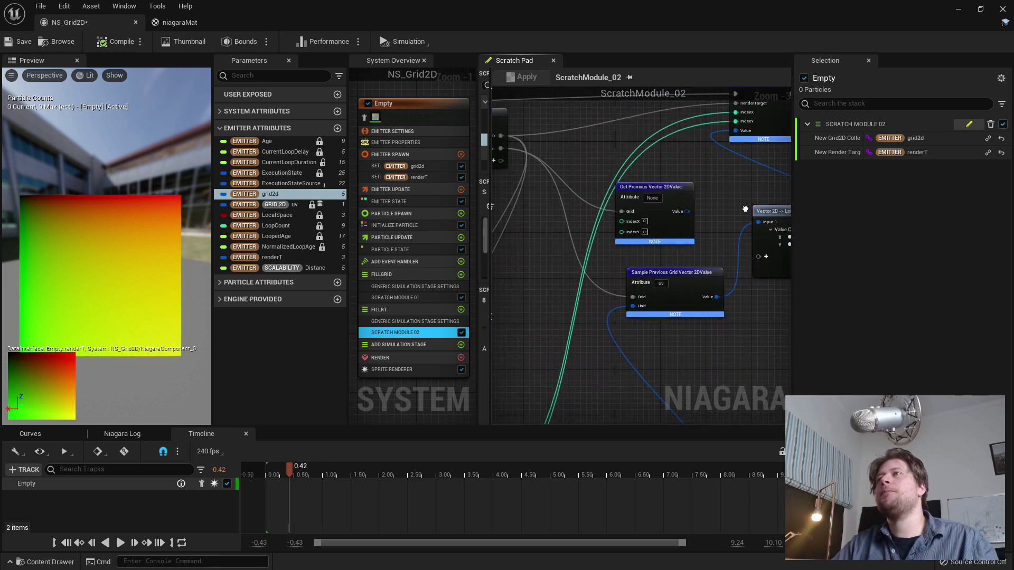
# Position Get Previous Vector 2DValue above Sample Previous Grid Vector 2DValue and wire Linear to Index's IndexX and IndexY outputs into its matching inputs.
pyautogui.moveTo(674, 190); pyautogui.dragTo(679, 190)
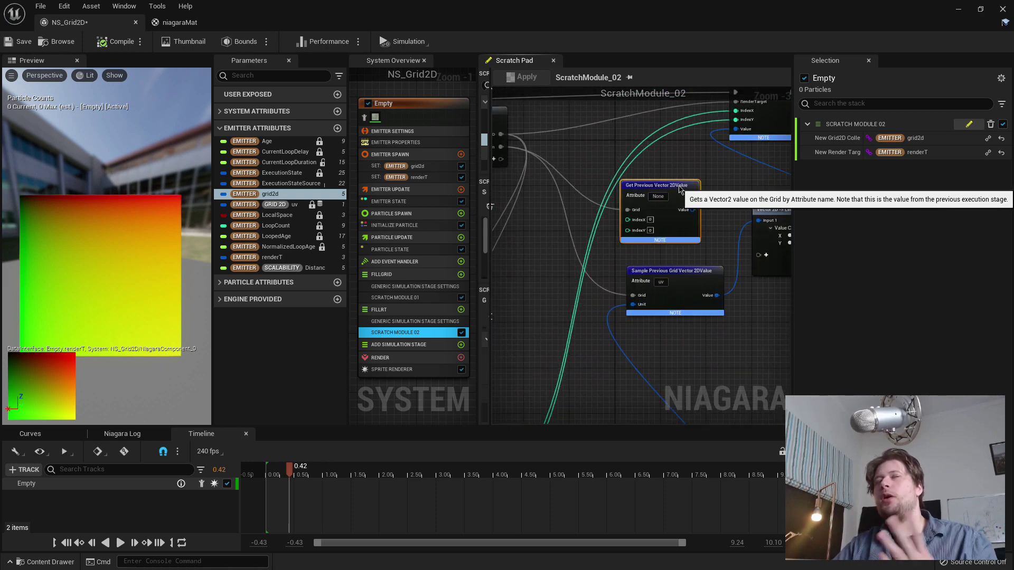
pyautogui.moveTo(630, 316); pyautogui.dragTo(637, 393, button='right')
pyautogui.moveTo(710, 217); pyautogui.dragTo(716, 218)
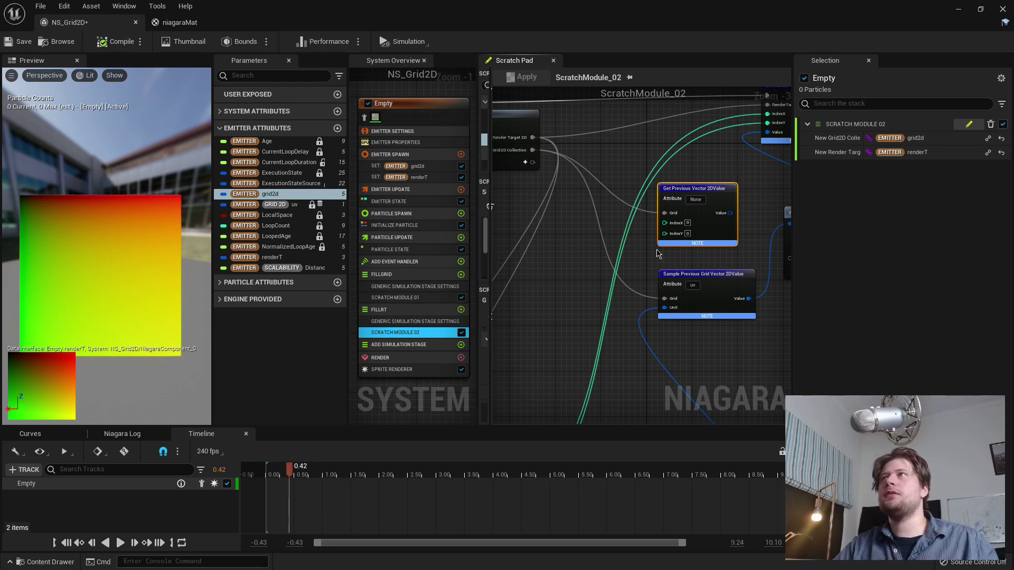
pyautogui.moveTo(657, 254); pyautogui.dragTo(746, 107, button='right')
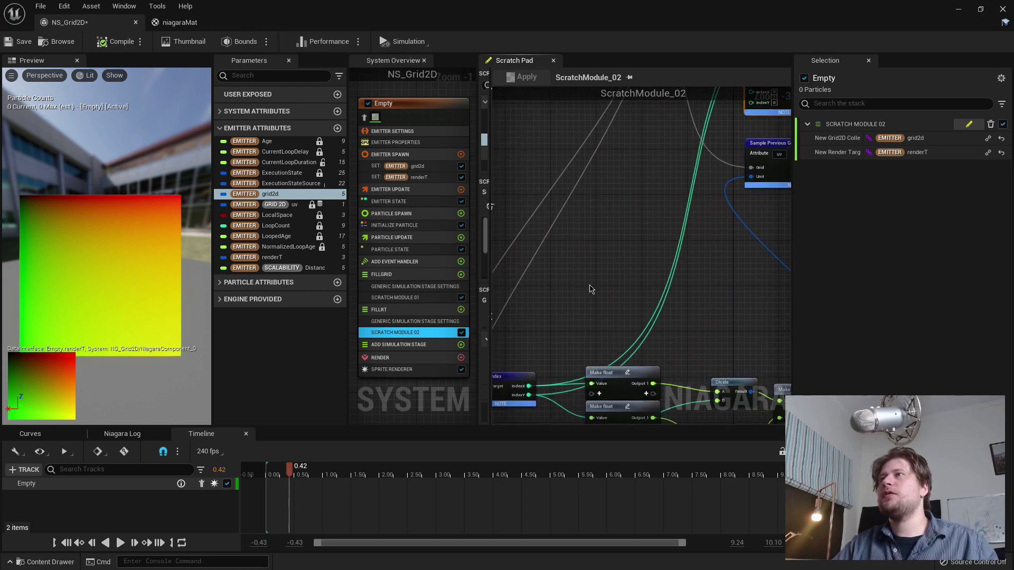
pyautogui.moveTo(529, 337); pyautogui.dragTo(612, 380)
pyautogui.click(595, 334)
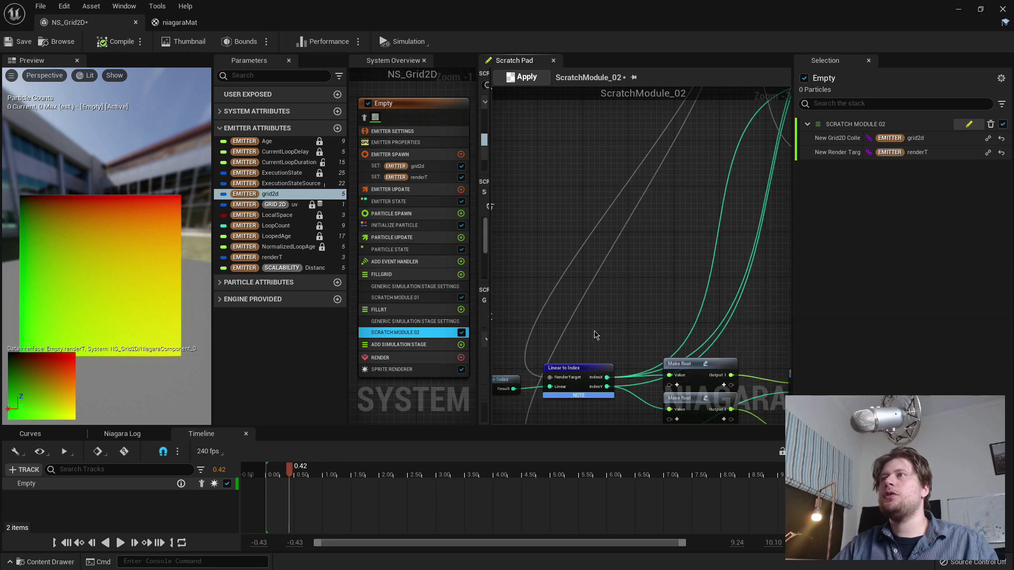
pyautogui.moveTo(595, 335); pyautogui.dragTo(518, 423, button='right')
pyautogui.moveTo(656, 232); pyautogui.dragTo(676, 259)
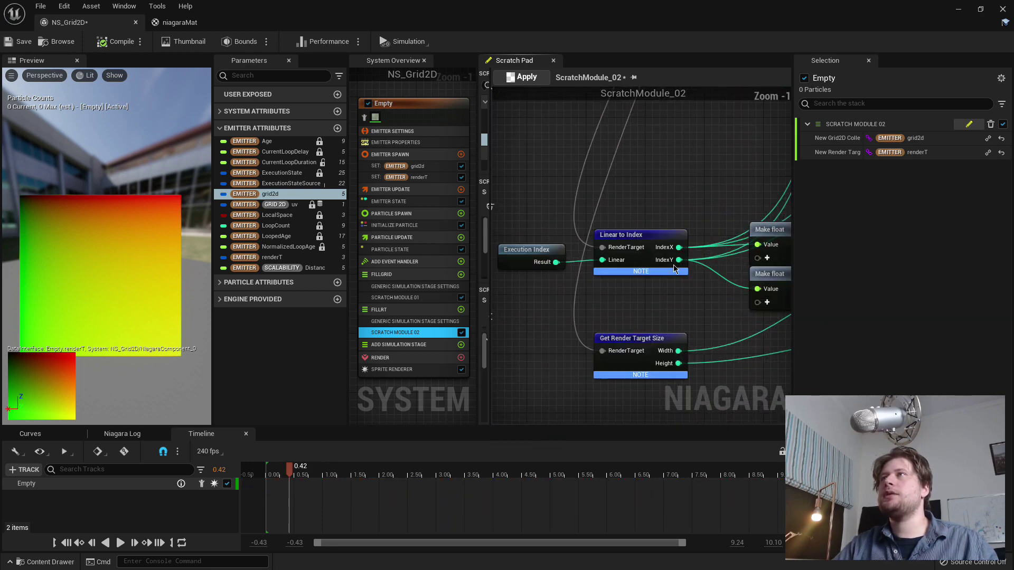
pyautogui.scroll(4, 630, 156)
pyautogui.moveTo(629, 156); pyautogui.dragTo(647, 236, button='right')
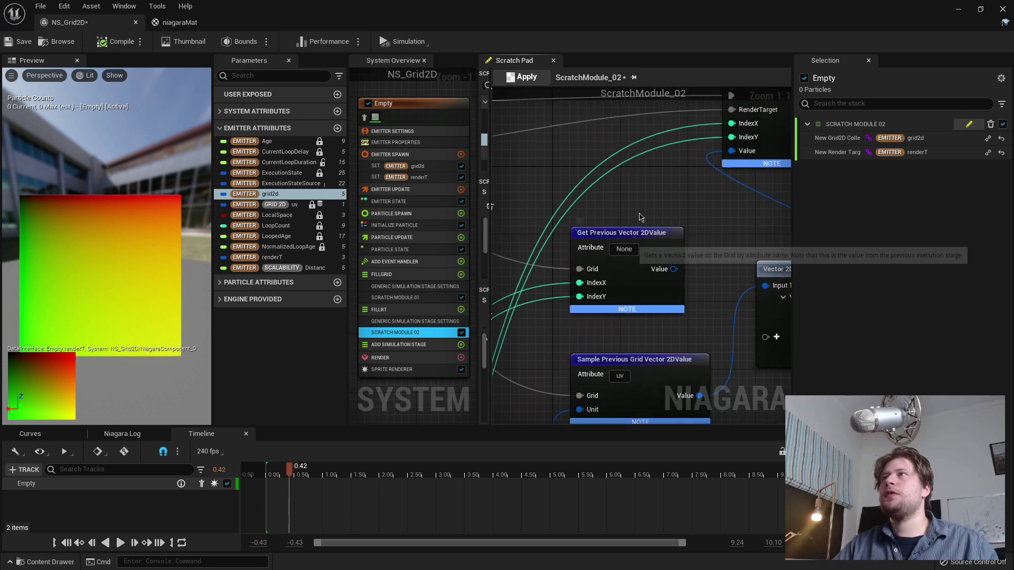
# Set Get Previous Vector 2DValue's attribute to uv, feed its value through a Vector 2D to Linear Color conversion into Set Render Target Value, and apply.
pyautogui.click(633, 252)
pyautogui.click(630, 249)
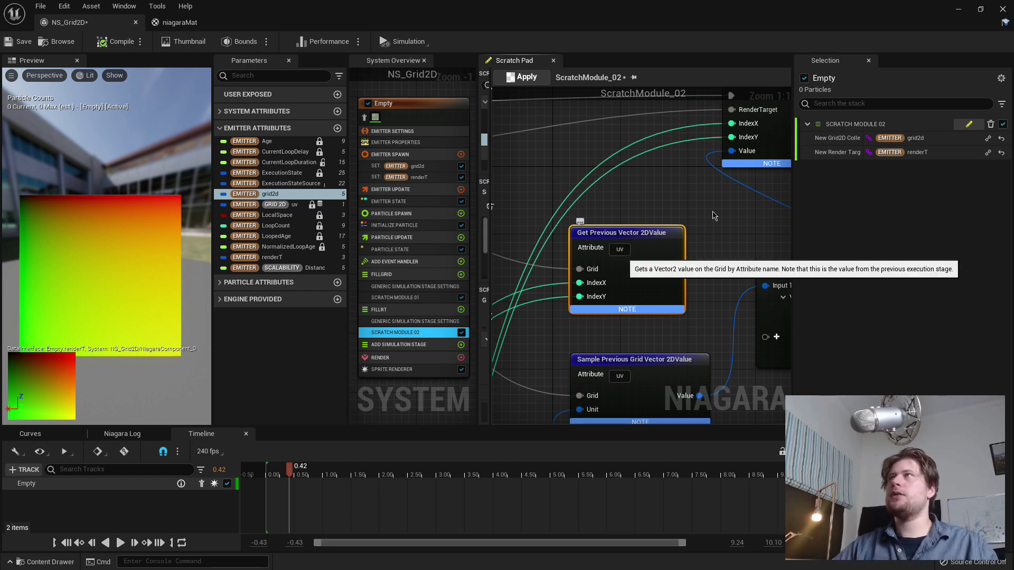
pyautogui.scroll(-1, 681, 216)
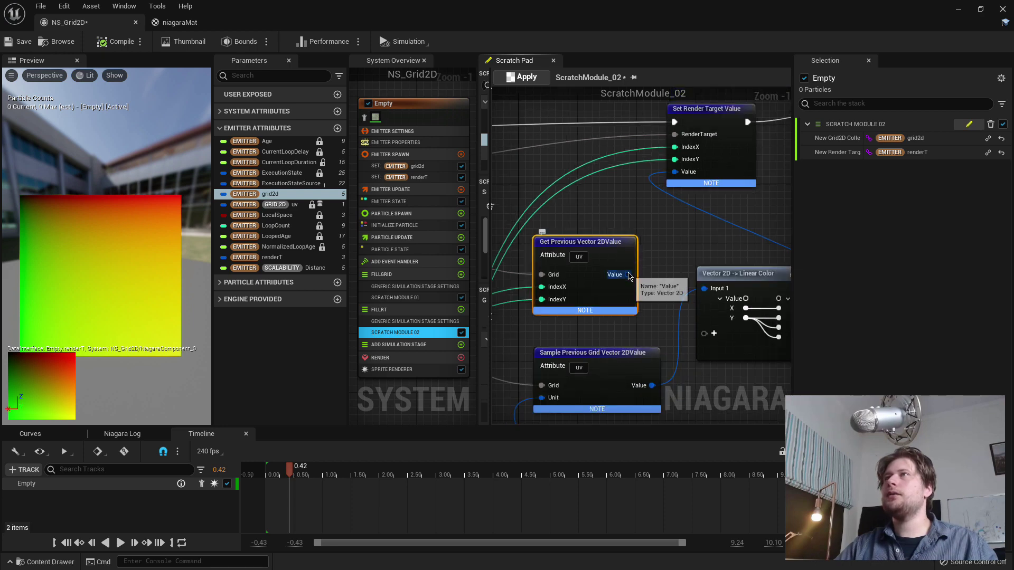
pyautogui.hotkey('ctrl', 'v')
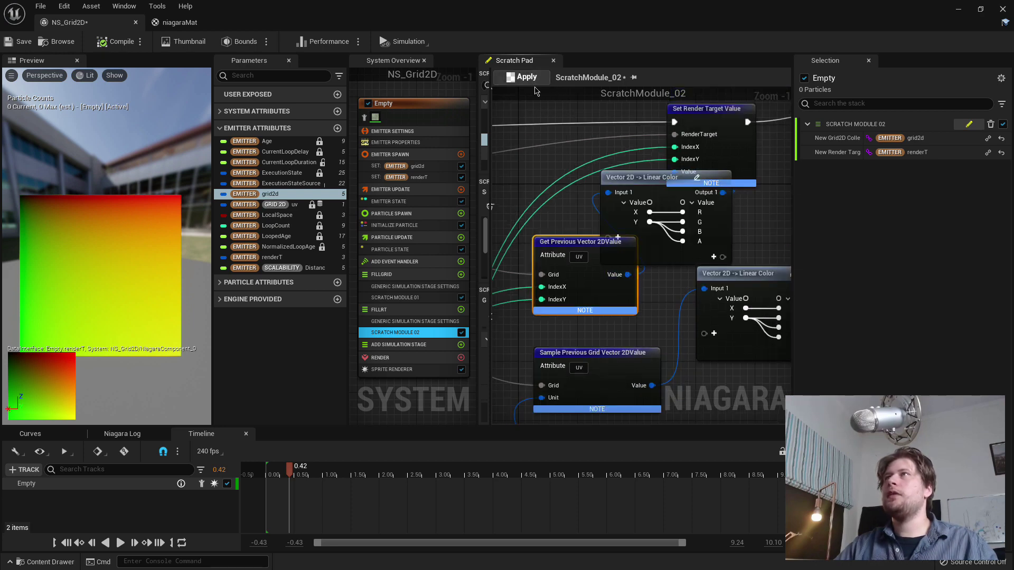
pyautogui.click(524, 78)
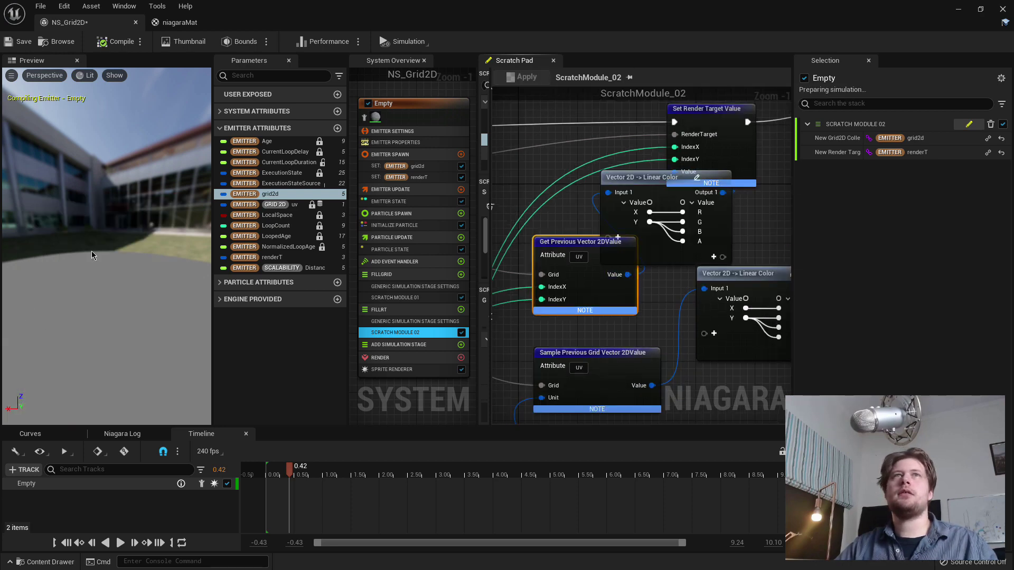
# Delete Get Previous Vector 2DValue and its color conversion, reconnect the sampled uv's Linear Color output to Set Render Target Value, and apply.
pyautogui.click(653, 182)
pyautogui.press('Delete')
pyautogui.click(581, 241)
pyautogui.press('Delete')
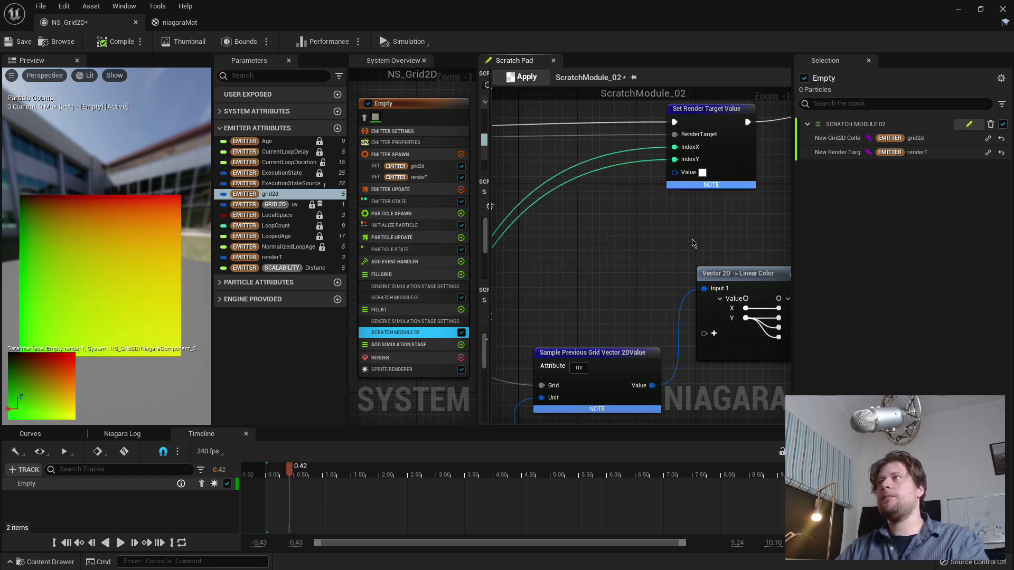
pyautogui.moveTo(690, 242); pyautogui.dragTo(618, 245, button='right')
pyautogui.moveTo(746, 292); pyautogui.dragTo(602, 176)
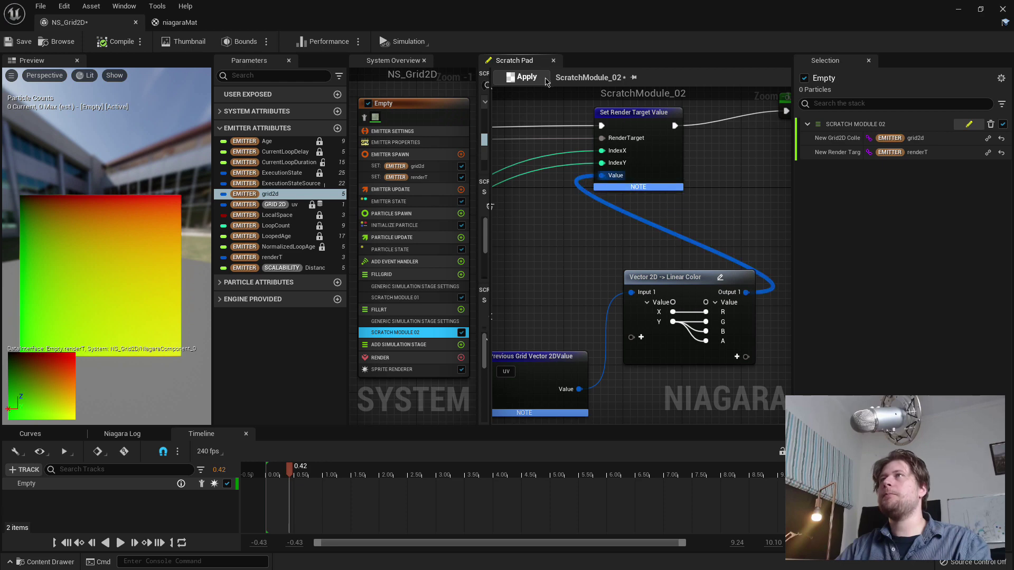
pyautogui.click(527, 77)
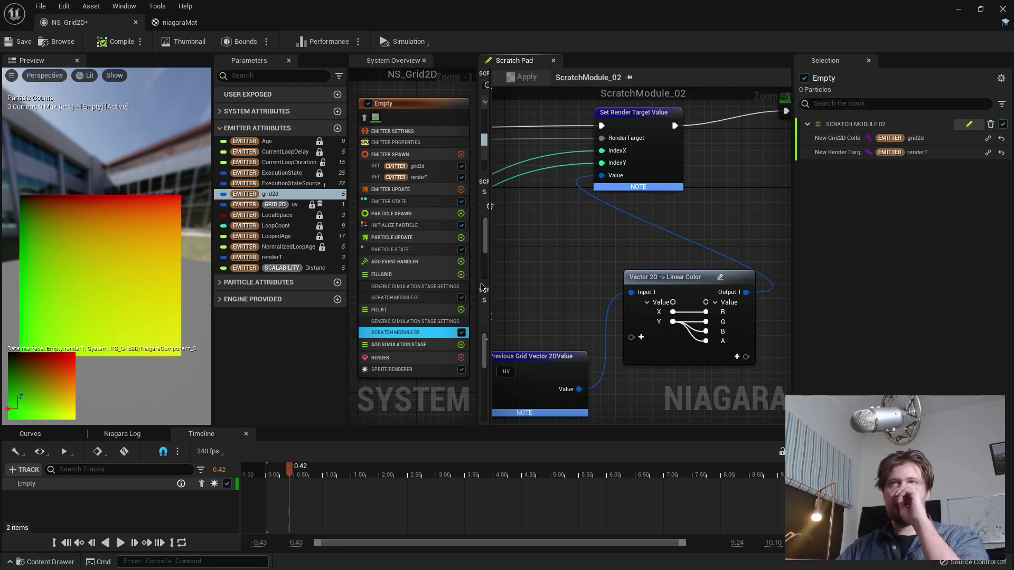
# Open fillGrid's Scratch Module 01 and examine the uv gradient on the preview sprite.
pyautogui.scroll(-3, 553, 279)
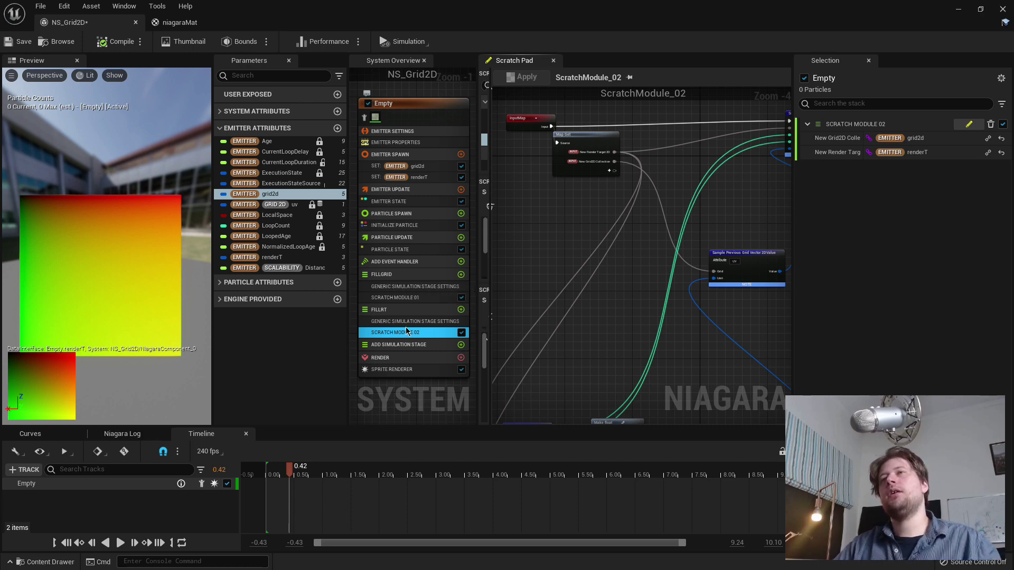
pyautogui.click(401, 299)
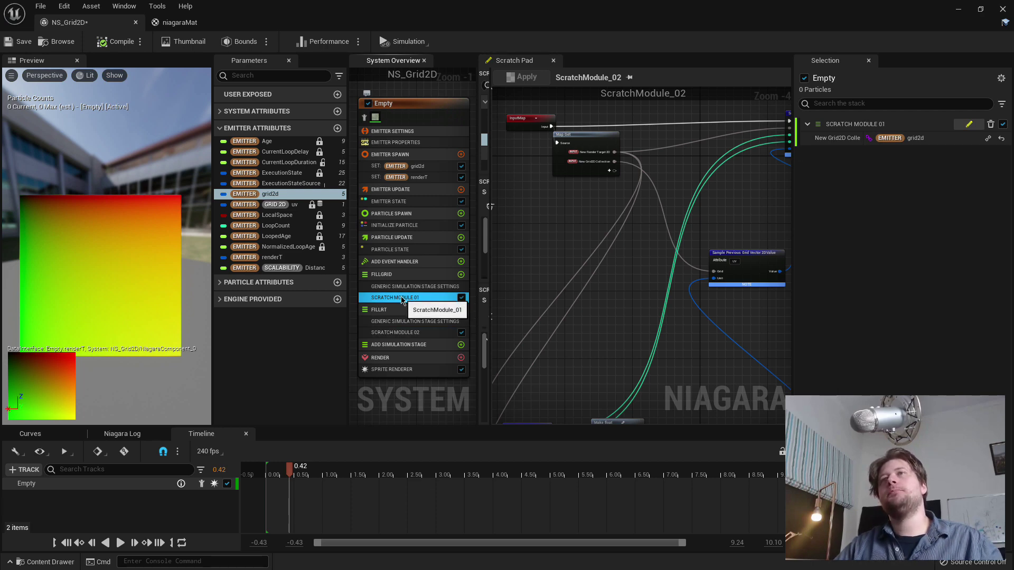
pyautogui.doubleClick(401, 299)
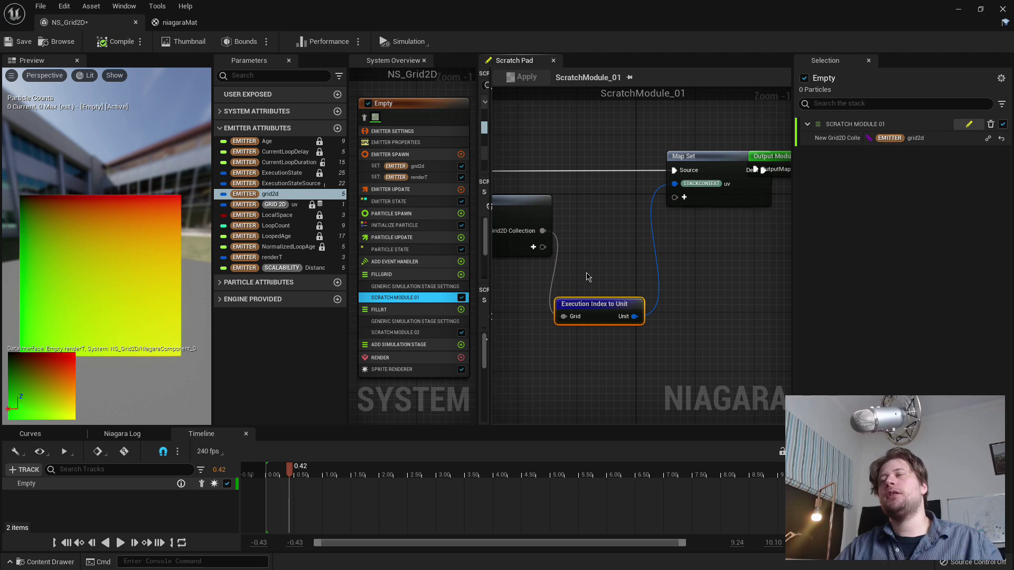
pyautogui.moveTo(588, 278); pyautogui.dragTo(575, 202, button='right')
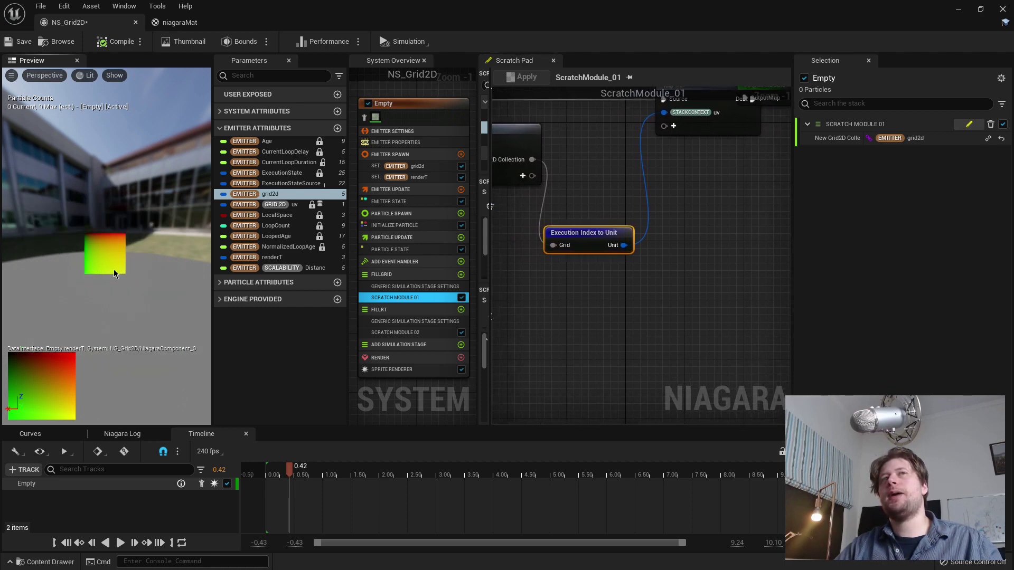
pyautogui.scroll(3, 142, 269)
pyautogui.scroll(-1, 141, 270)
pyautogui.scroll(-1, 100, 280)
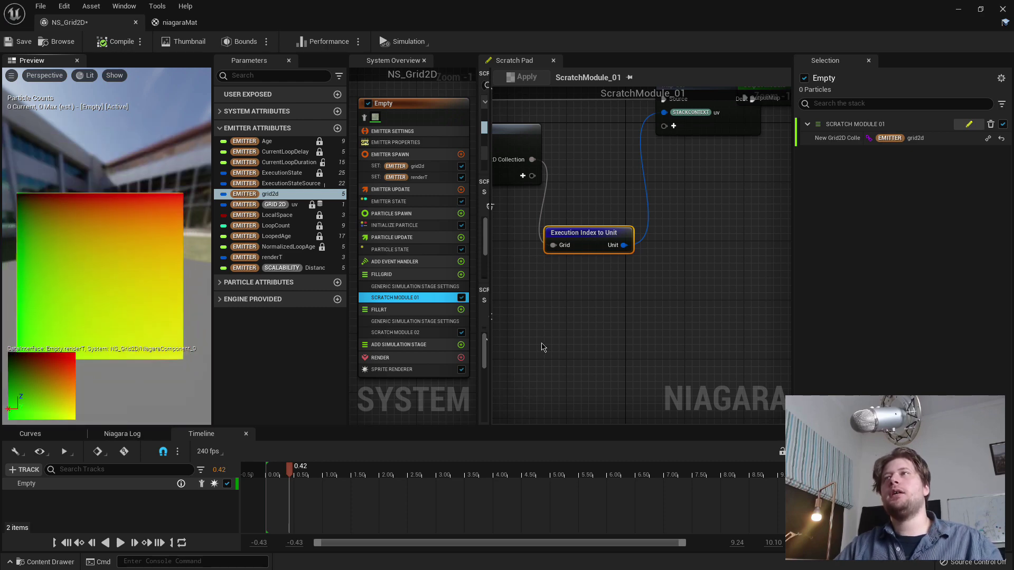
# Add a Subtract node fed by Execution Index to Unit's output, with its B input converted to float and set to 0.5.
pyautogui.moveTo(541, 347); pyautogui.dragTo(551, 318, button='right')
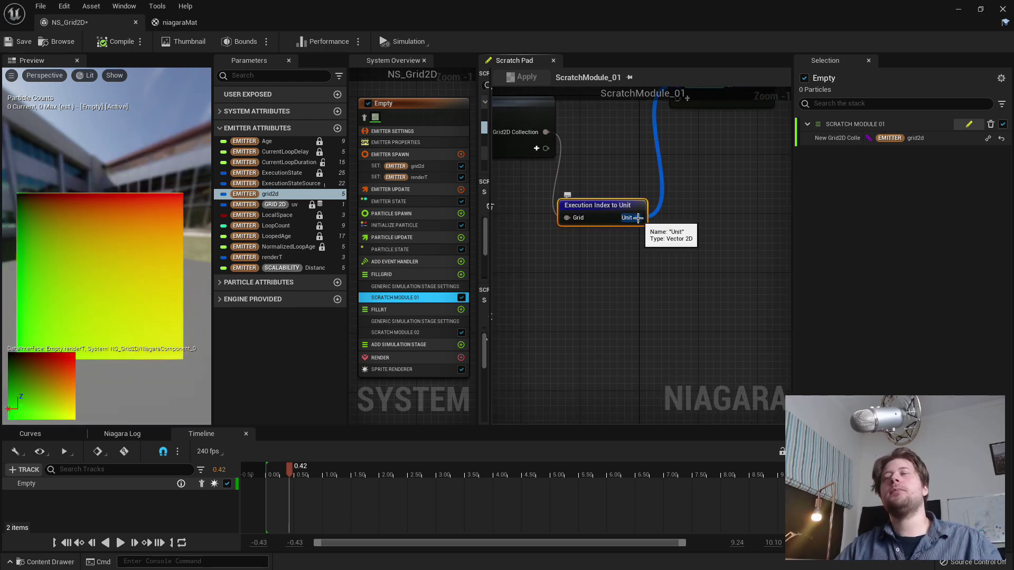
pyautogui.moveTo(637, 218); pyautogui.dragTo(600, 306)
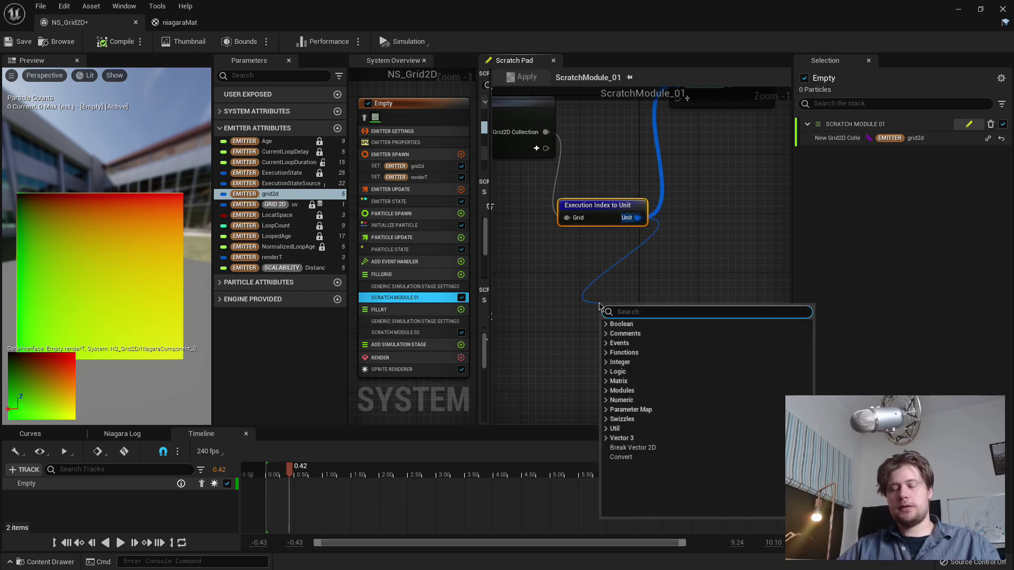
pyautogui.write('sub')
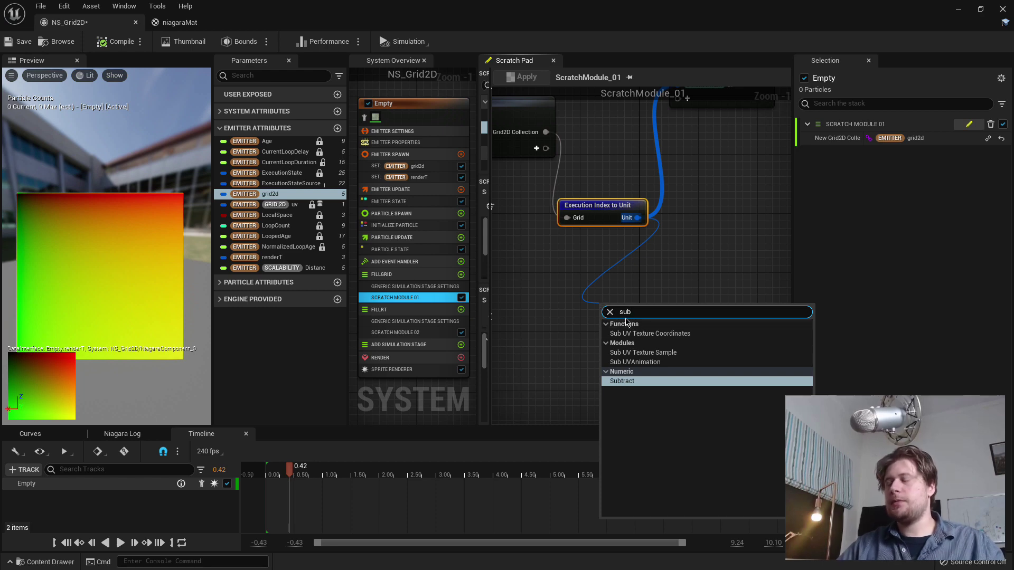
pyautogui.press('Return')
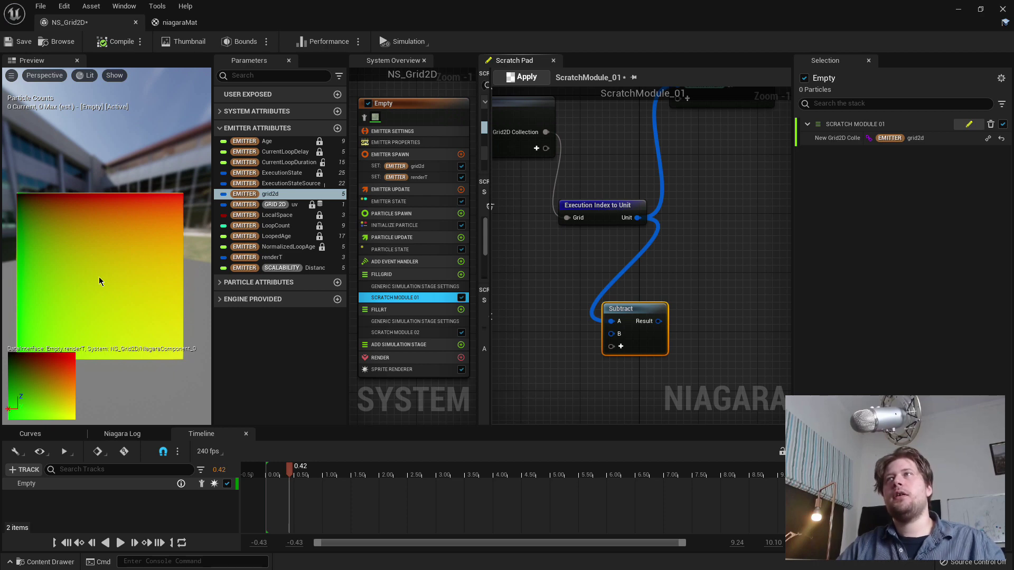
pyautogui.rightClick(611, 334)
pyautogui.moveTo(690, 369)
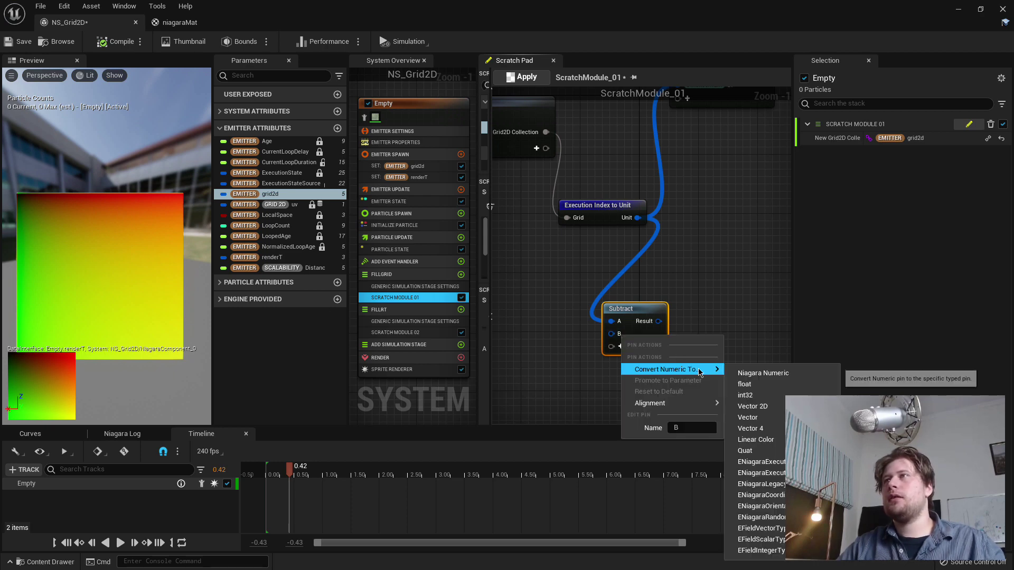
pyautogui.click(748, 384)
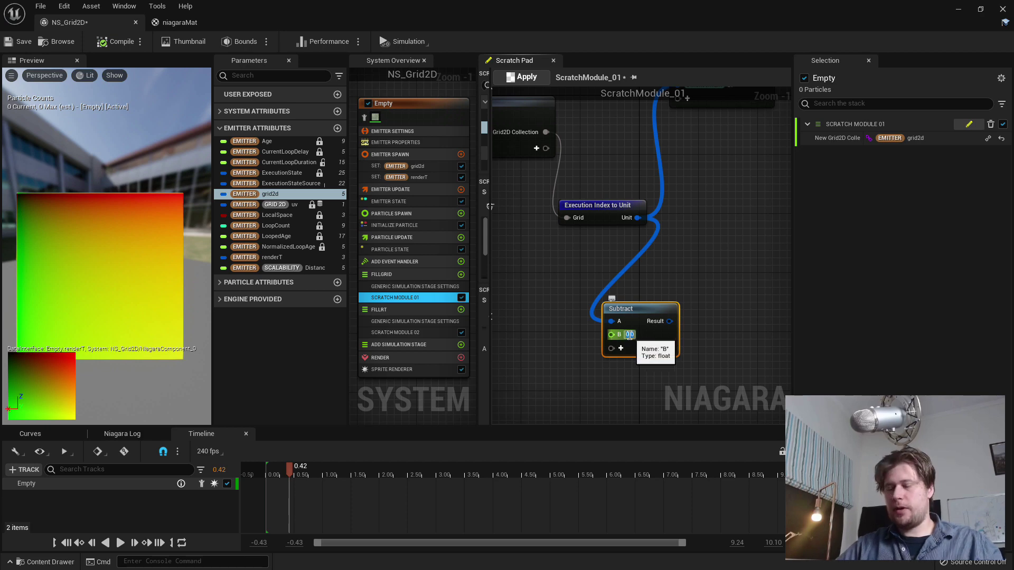
pyautogui.click(628, 334)
pyautogui.write('0.5')
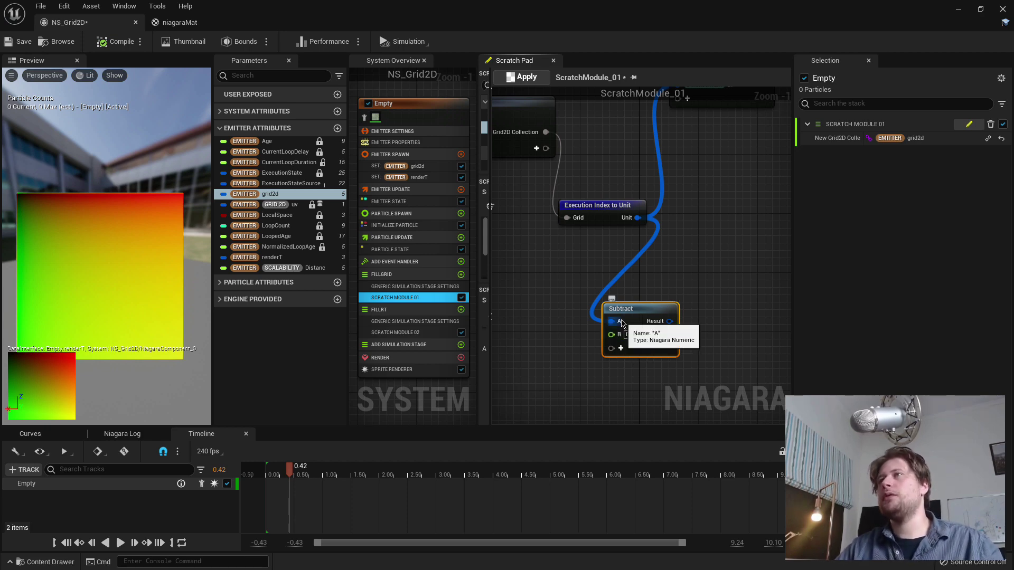
pyautogui.click(629, 335)
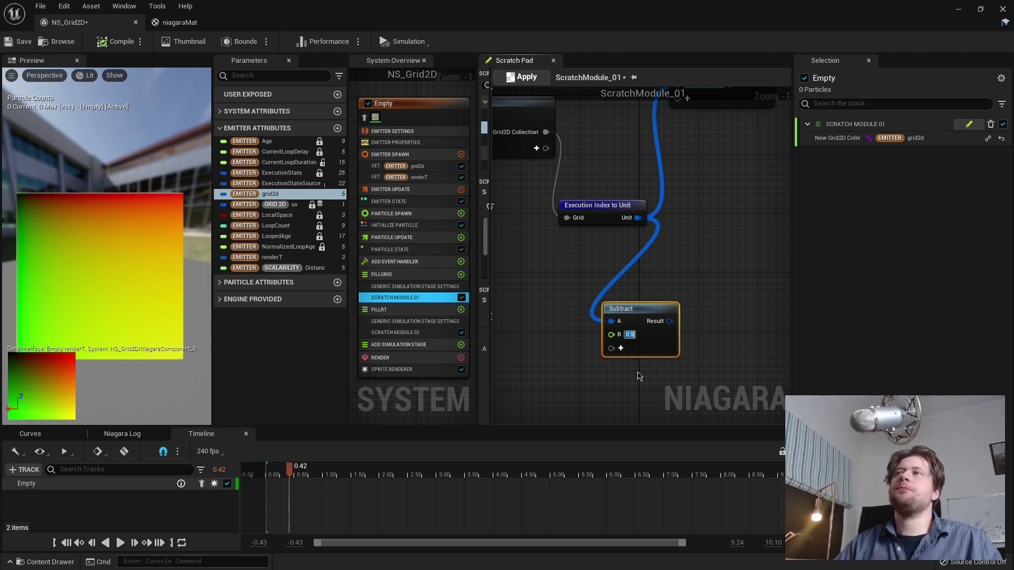
# Connect the Subtract result to StackContext uv in Map Set, apply the module, and shift Execution Index to Unit away from the Subtract wiring.
pyautogui.rightClick(674, 284)
pyautogui.click(671, 239)
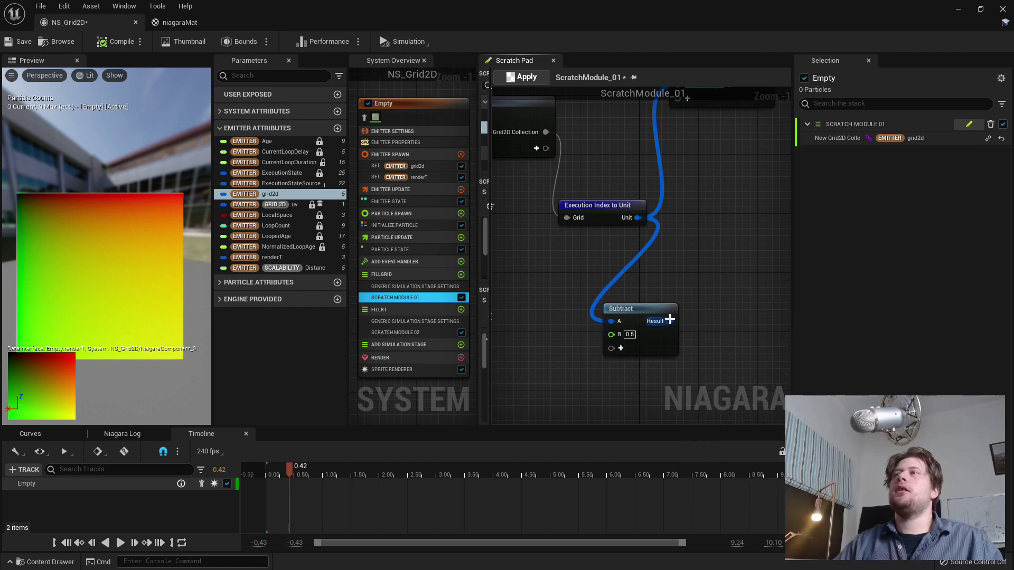
pyautogui.moveTo(670, 321); pyautogui.dragTo(669, 138)
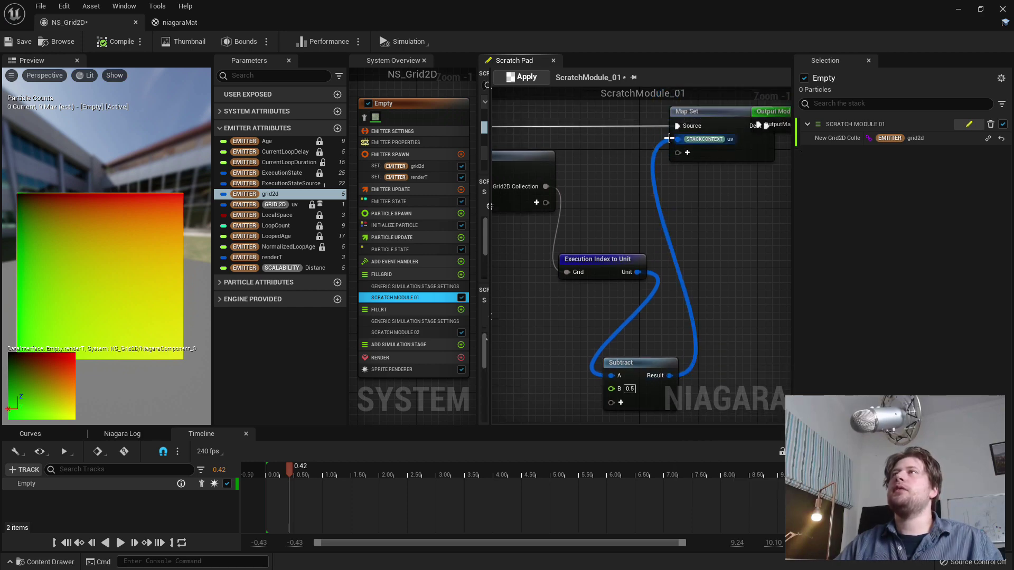
pyautogui.click(521, 77)
pyautogui.moveTo(612, 263); pyautogui.dragTo(574, 279)
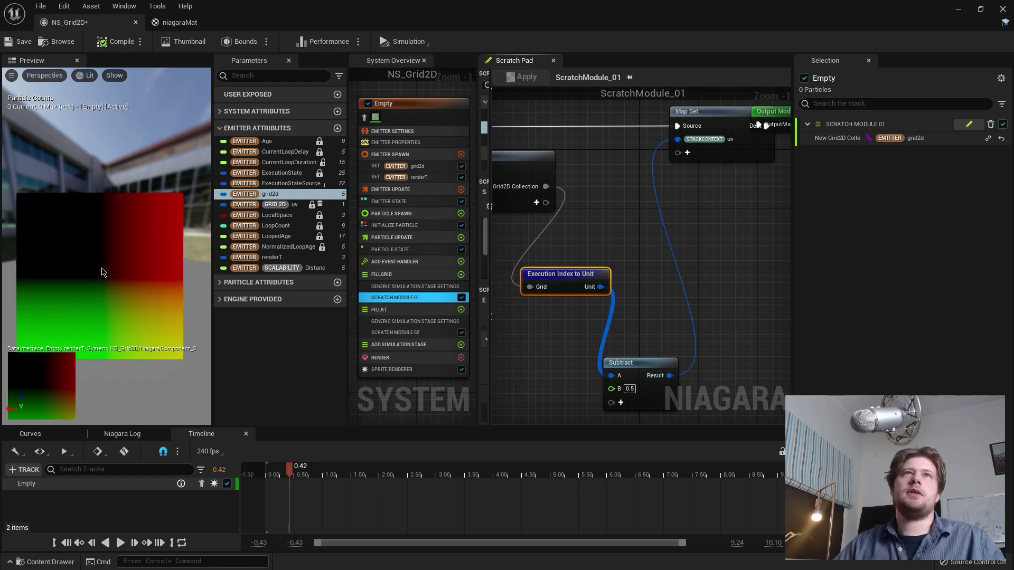
# Examine how the 0.5 subtraction changes the uv colors on the preview sprite.
pyautogui.scroll(-1, 172, 370)
pyautogui.moveTo(172, 370); pyautogui.dragTo(163, 357)
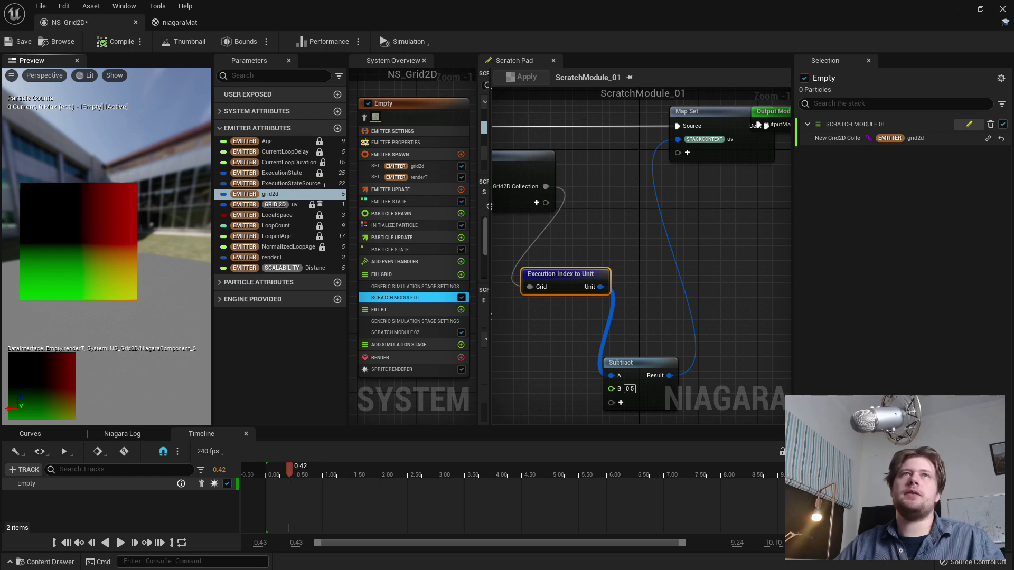
pyautogui.moveTo(139, 317); pyautogui.dragTo(128, 290)
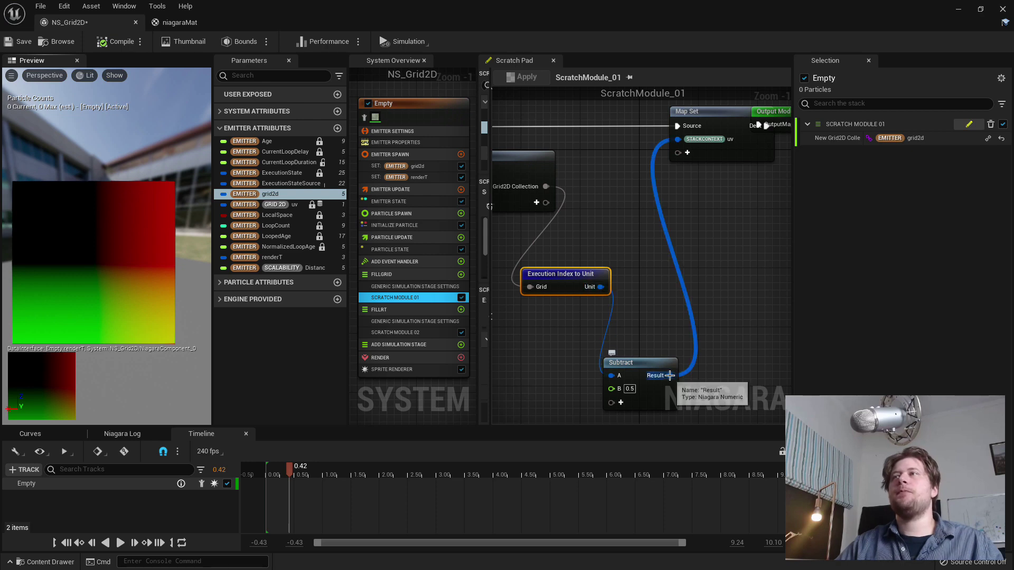
pyautogui.moveTo(669, 375); pyautogui.dragTo(665, 273)
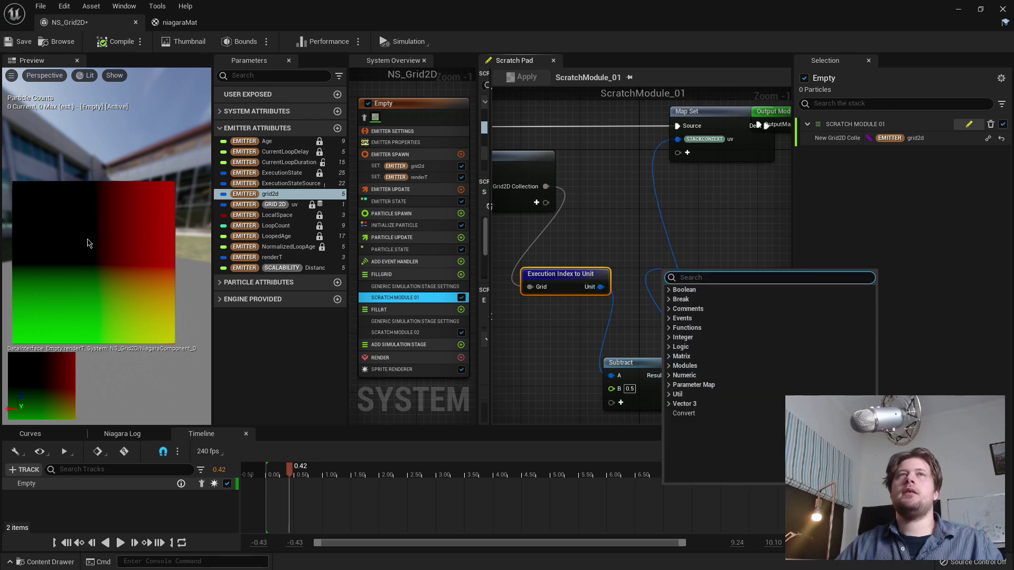
pyautogui.click(588, 243)
# Add a Multiply node fed by Subtract's result, with its B input converted to float and set to 2.0.
pyautogui.moveTo(634, 267); pyautogui.dragTo(566, 184, button='right')
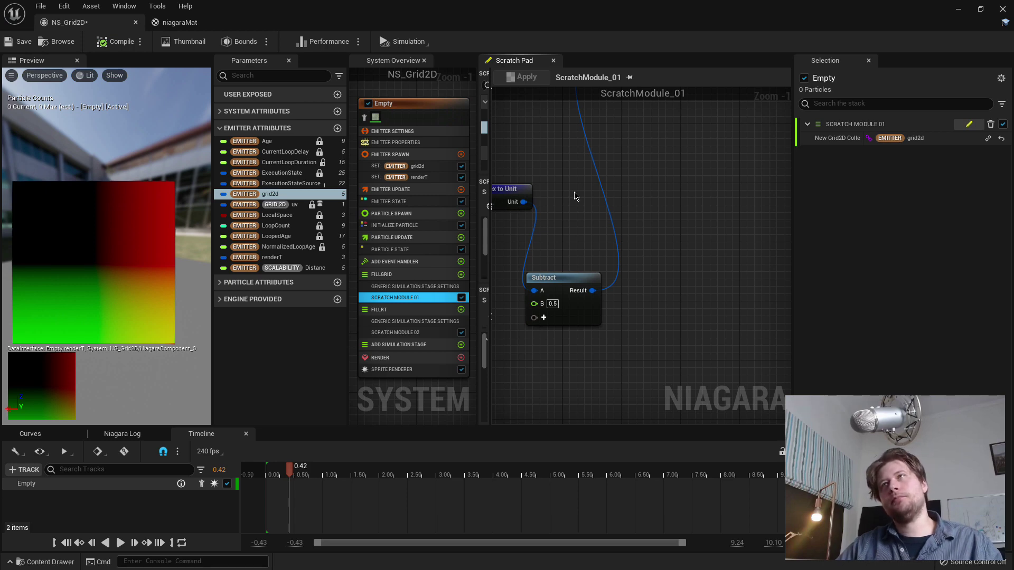
pyautogui.moveTo(592, 280); pyautogui.dragTo(569, 285)
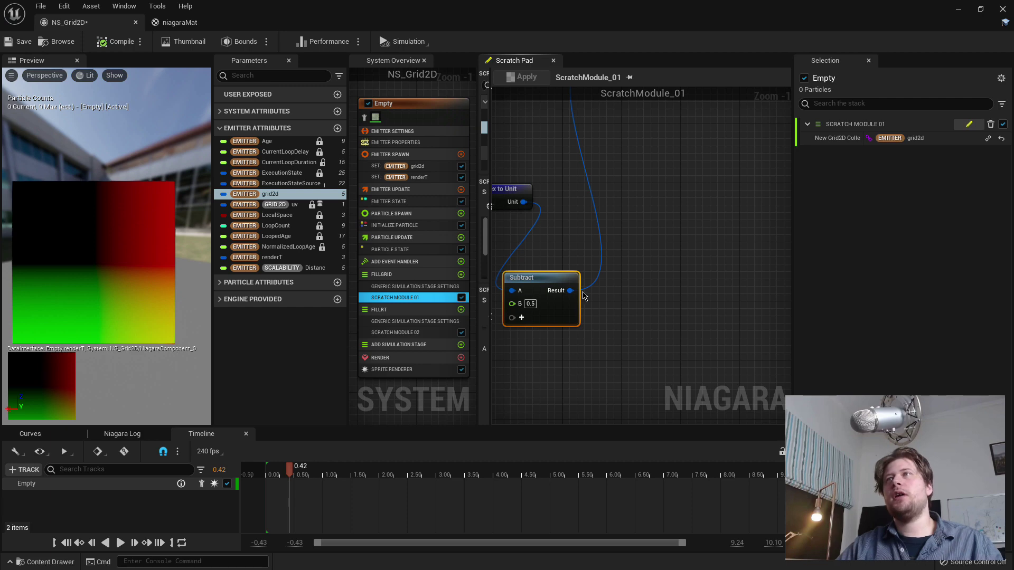
pyautogui.moveTo(573, 291); pyautogui.dragTo(676, 311)
pyautogui.write('mul')
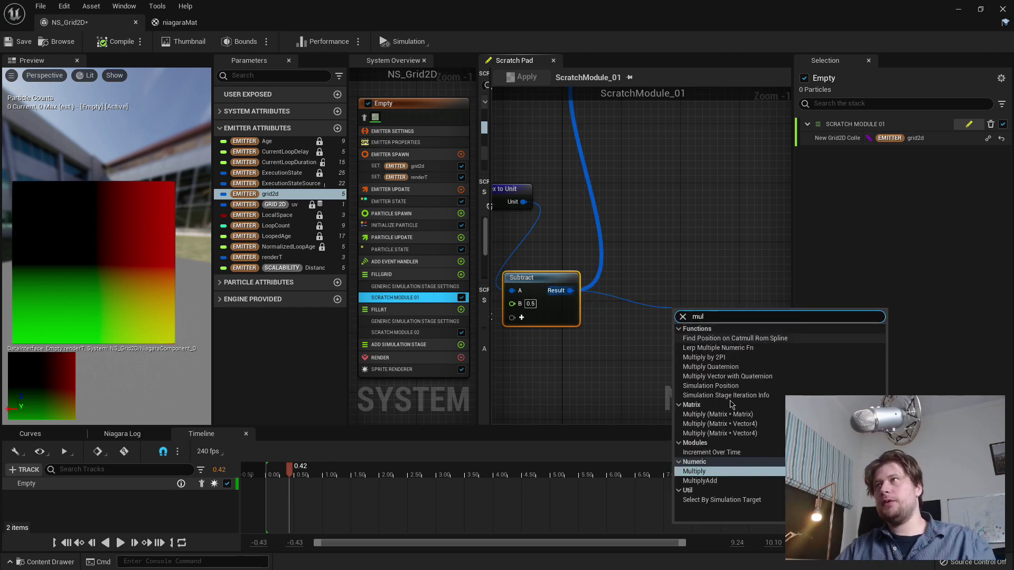
pyautogui.click(714, 471)
pyautogui.rightClick(688, 340)
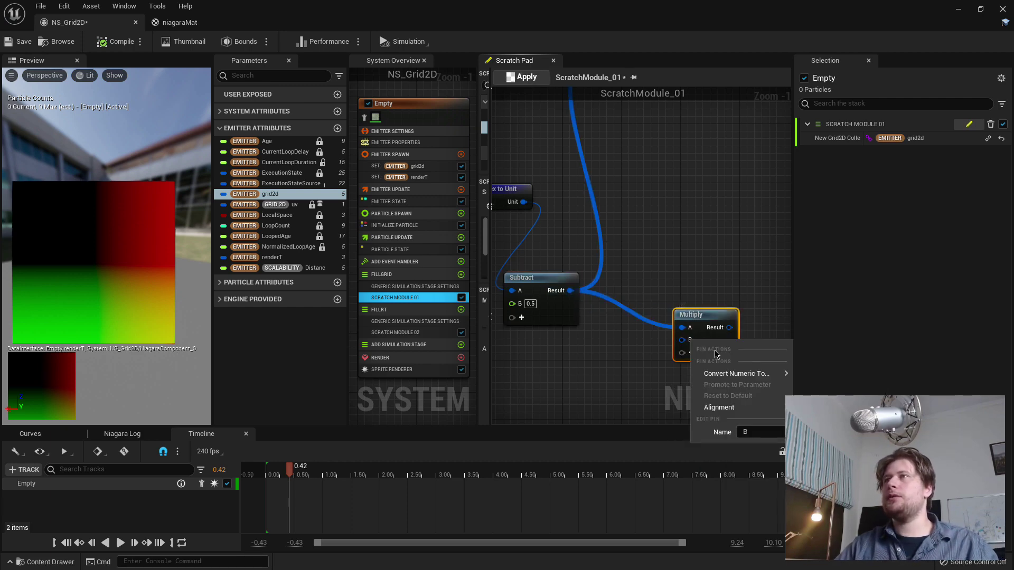
pyautogui.moveTo(757, 375)
pyautogui.click(813, 388)
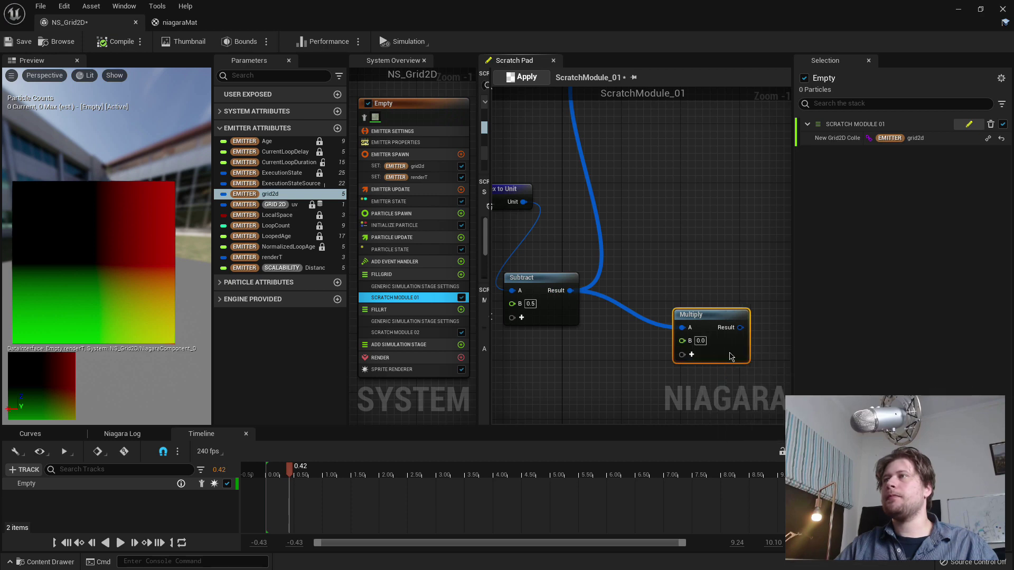
pyautogui.click(698, 341)
pyautogui.write('2')
pyautogui.moveTo(716, 315); pyautogui.dragTo(671, 278)
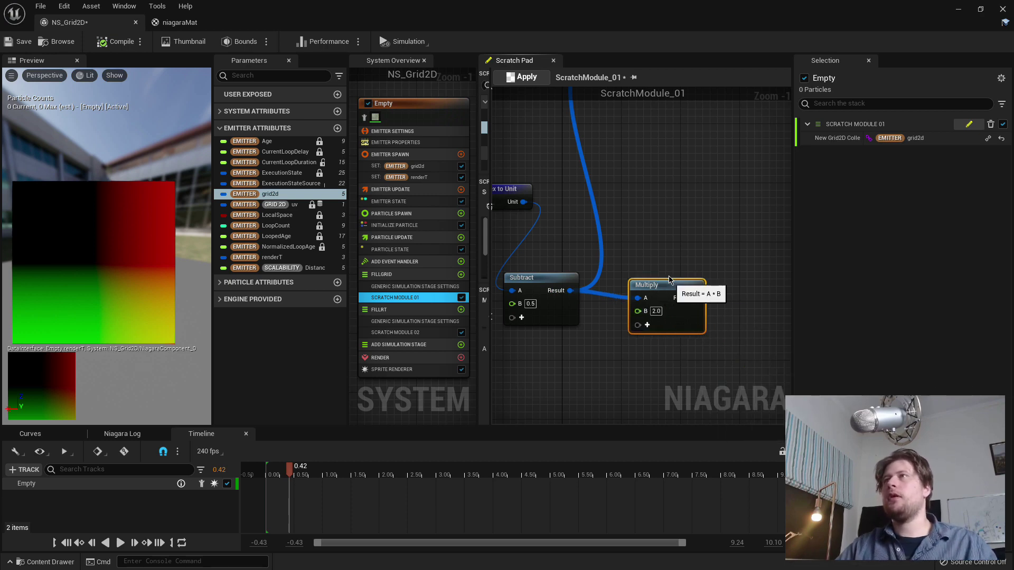
# Connect the Multiply result to StackContext uv in Map Set, apply the module, and move Multiply closer to Subtract.
pyautogui.moveTo(660, 249); pyautogui.dragTo(677, 319, button='right')
pyautogui.moveTo(713, 360); pyautogui.dragTo(617, 124)
pyautogui.click(525, 77)
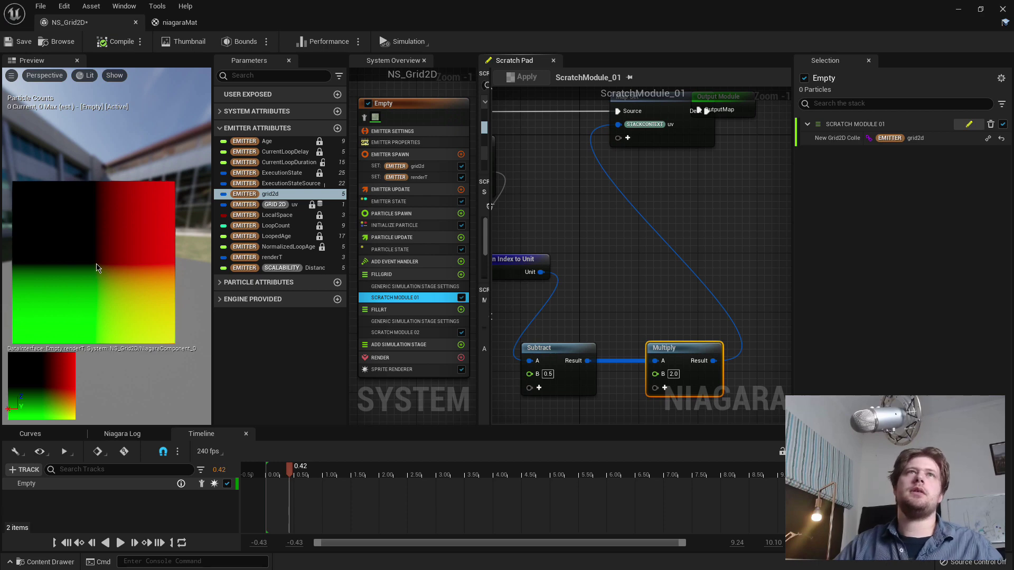
pyautogui.moveTo(687, 328); pyautogui.dragTo(662, 282, button='right')
pyautogui.moveTo(678, 303); pyautogui.dragTo(641, 303)
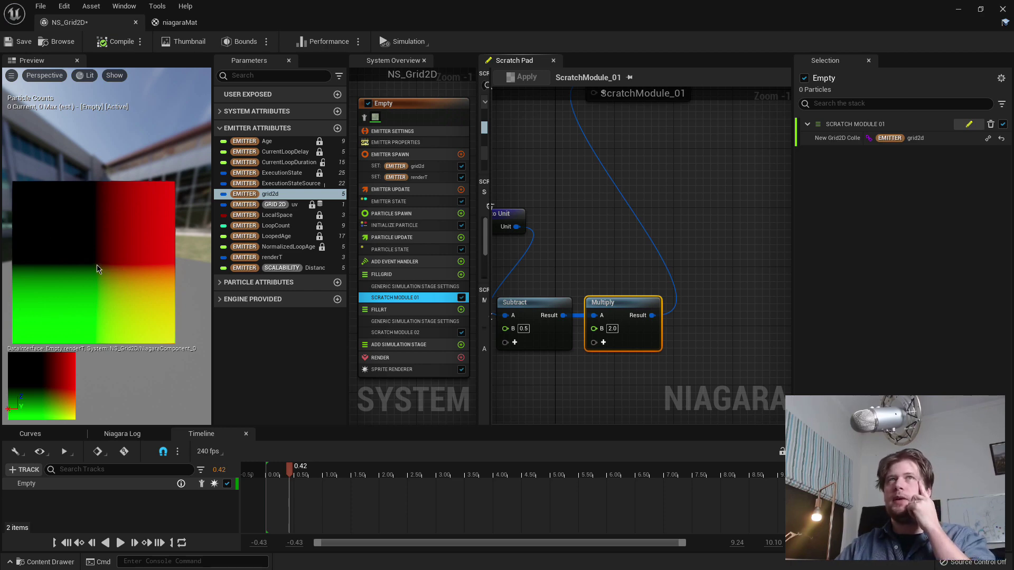
# Add a Length node fed by the Multiply result and place it beside Multiply.
pyautogui.moveTo(747, 352); pyautogui.dragTo(697, 317, button='right')
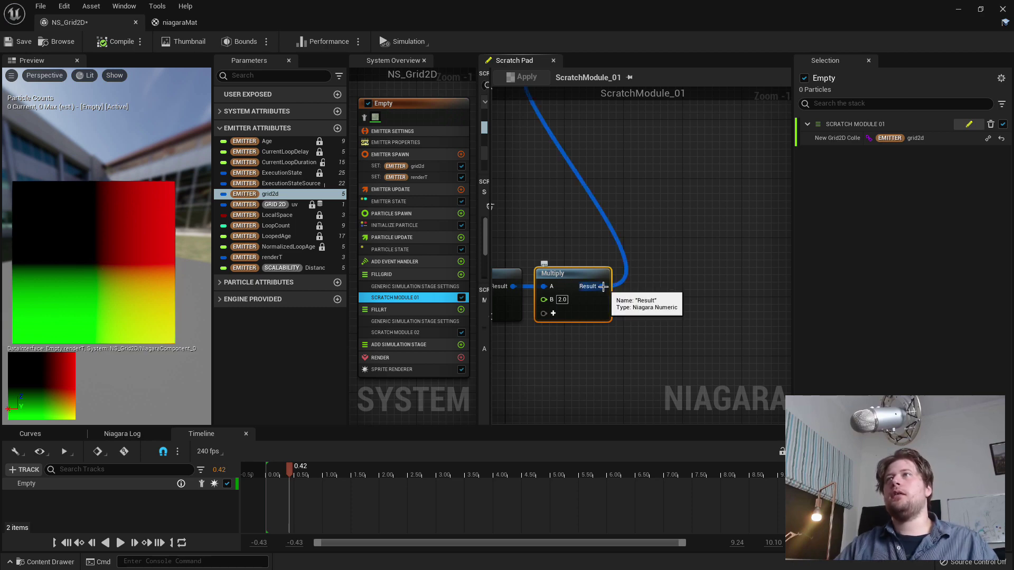
pyautogui.moveTo(603, 286); pyautogui.dragTo(684, 272)
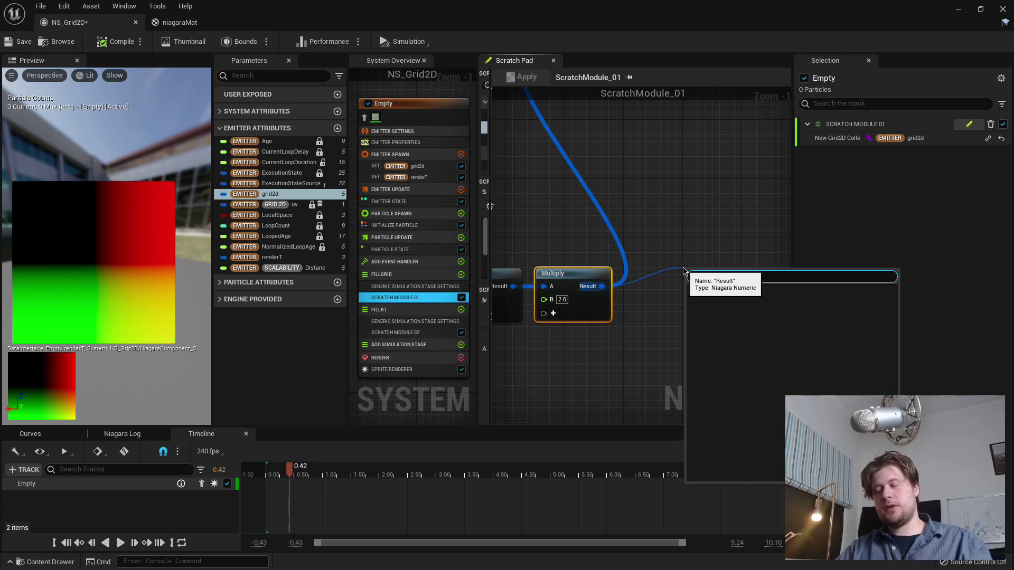
pyautogui.write('len')
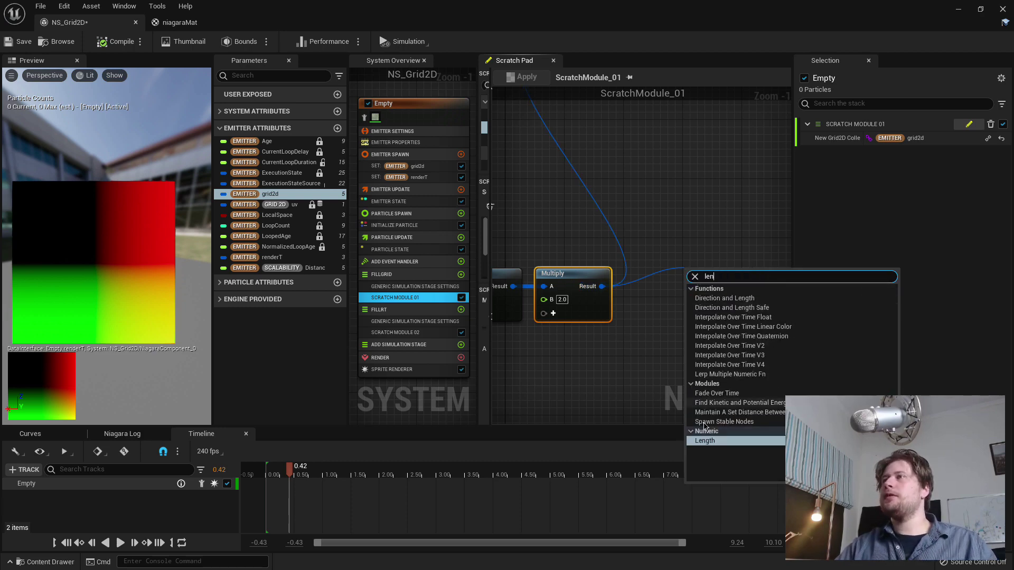
pyautogui.click(705, 440)
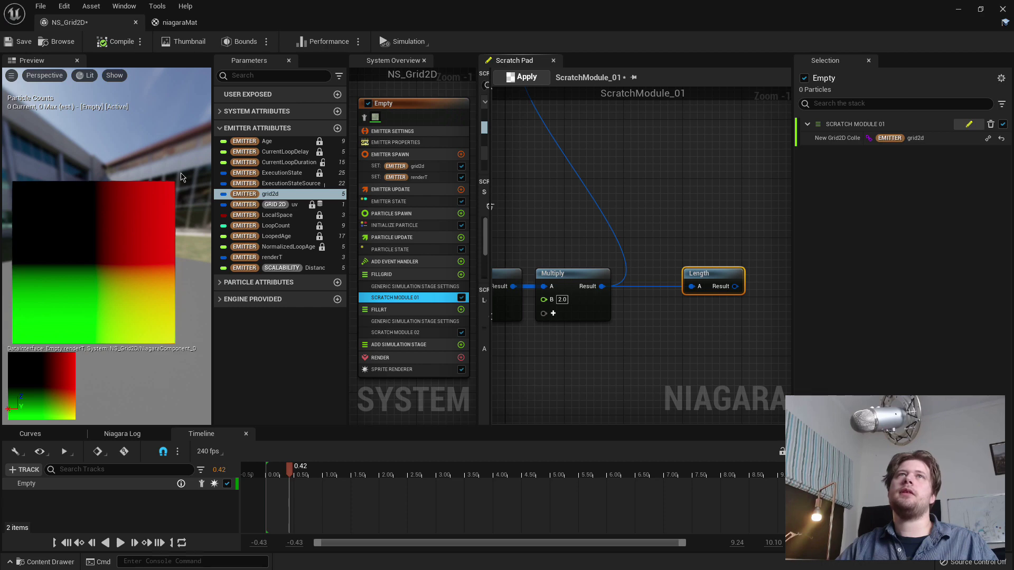
pyautogui.moveTo(732, 279); pyautogui.dragTo(703, 279)
# Connect the Length result to StackContext uv in Map Set, apply the module, and move Length closer to Multiply.
pyautogui.moveTo(702, 229); pyautogui.dragTo(706, 272, button='right')
pyautogui.scroll(-1, 707, 274)
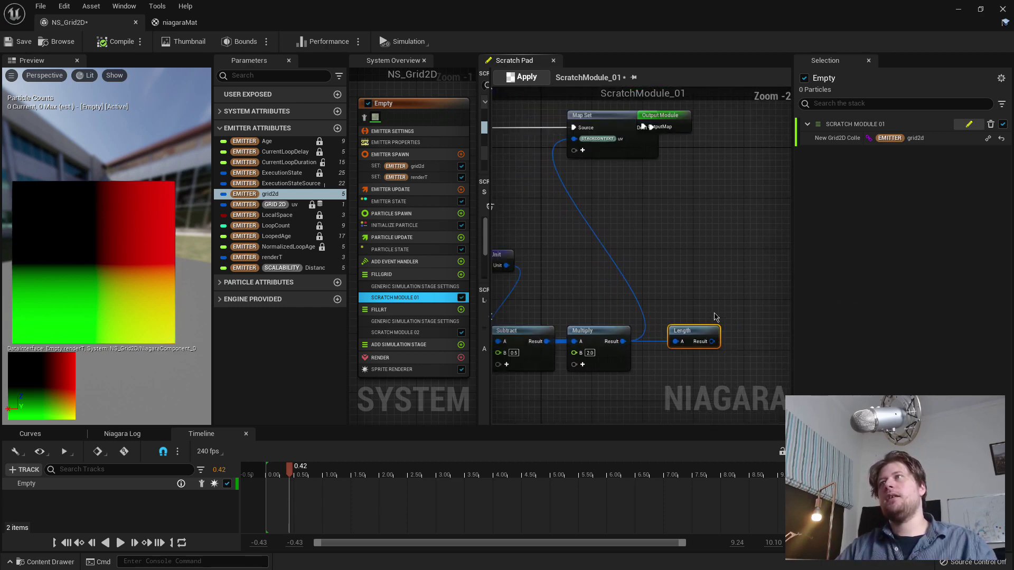
pyautogui.moveTo(580, 146); pyautogui.dragTo(574, 139)
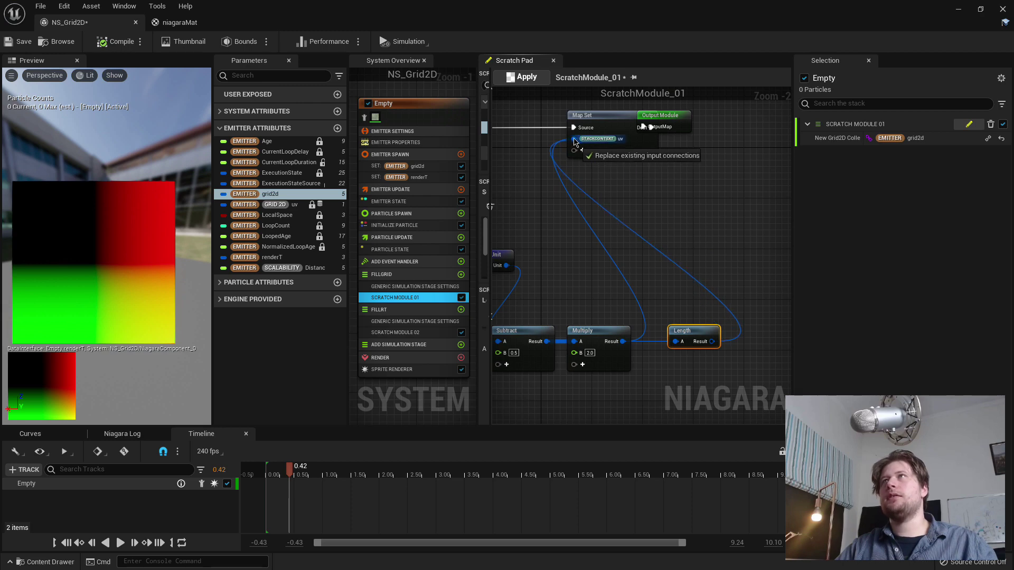
pyautogui.click(523, 77)
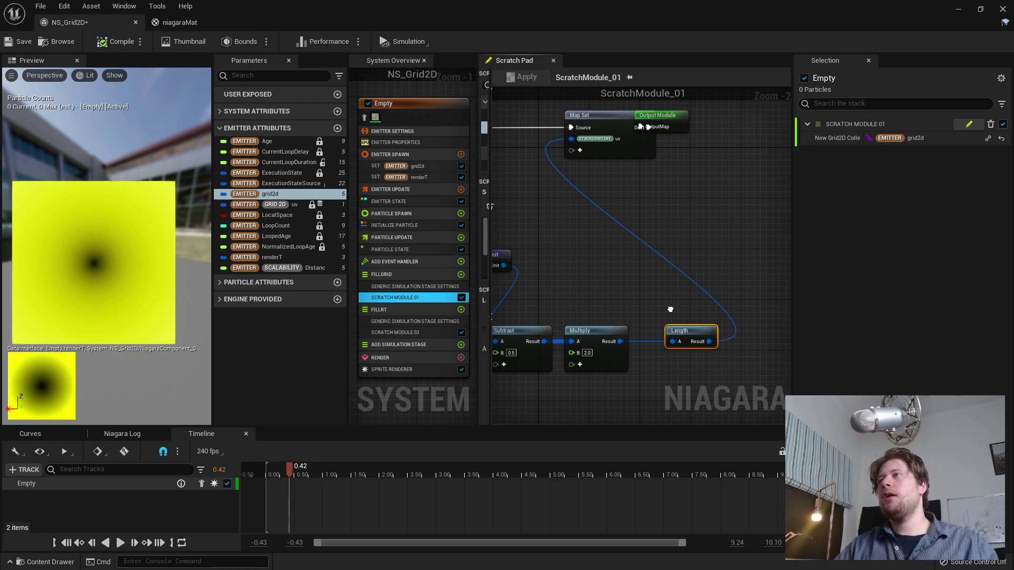
pyautogui.moveTo(668, 310); pyautogui.dragTo(620, 315, button='right')
pyautogui.moveTo(620, 316); pyautogui.dragTo(606, 314)
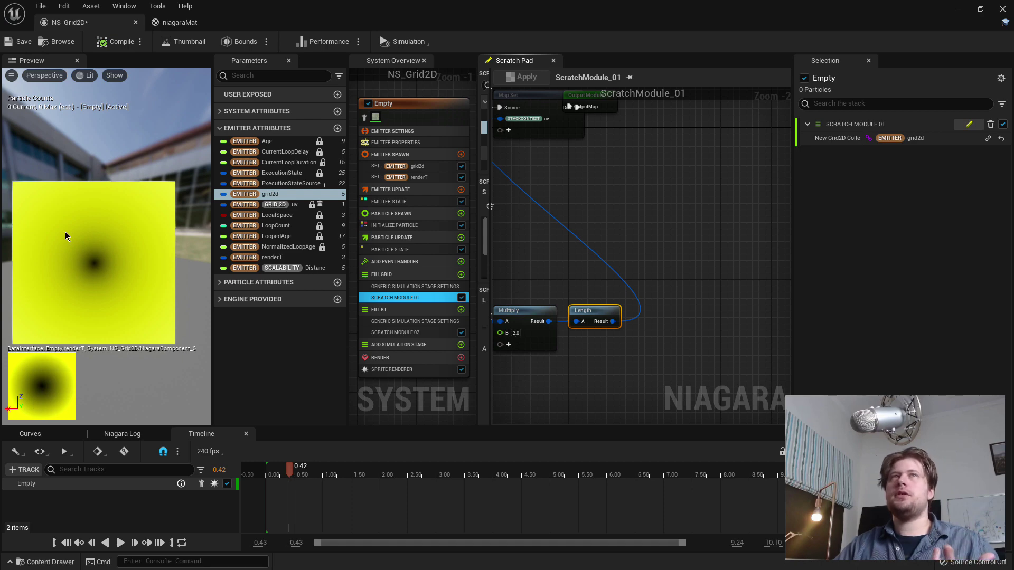
# Add an If node beyond Length and move it down to make room for a comparison node.
pyautogui.moveTo(613, 323); pyautogui.dragTo(605, 303, button='right')
pyautogui.moveTo(606, 301); pyautogui.dragTo(678, 338)
pyautogui.write('if')
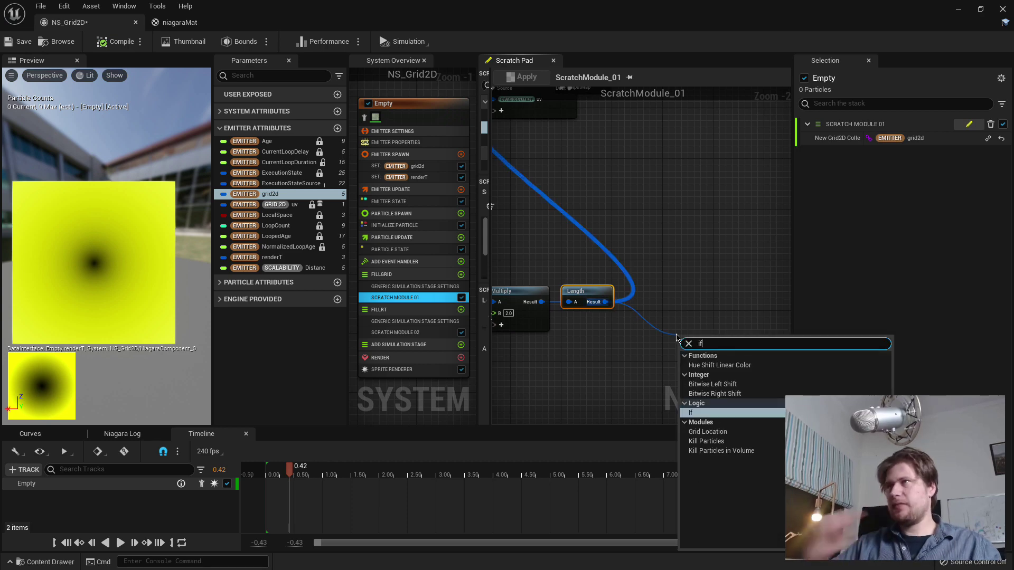
pyautogui.click(692, 412)
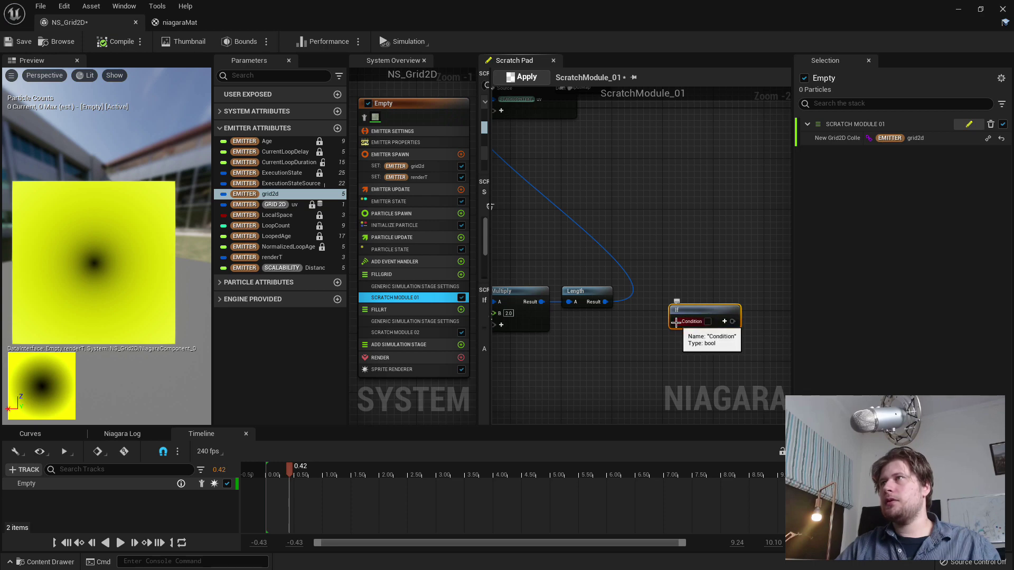
pyautogui.moveTo(705, 317); pyautogui.dragTo(699, 355)
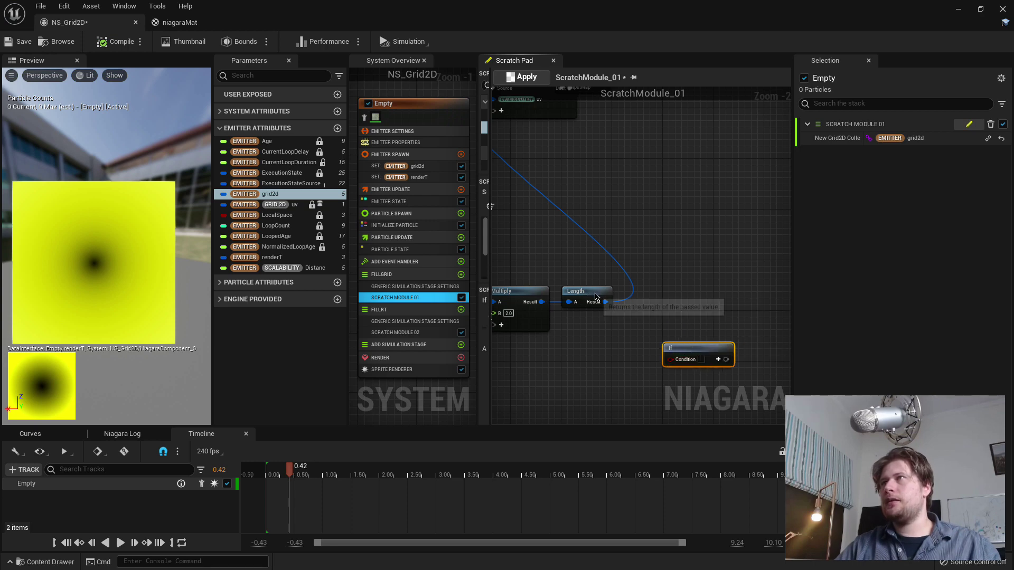
# Add a Less Than Or Equal node with the Length result as its A input.
pyautogui.moveTo(605, 301); pyautogui.dragTo(675, 305)
pyautogui.write('less')
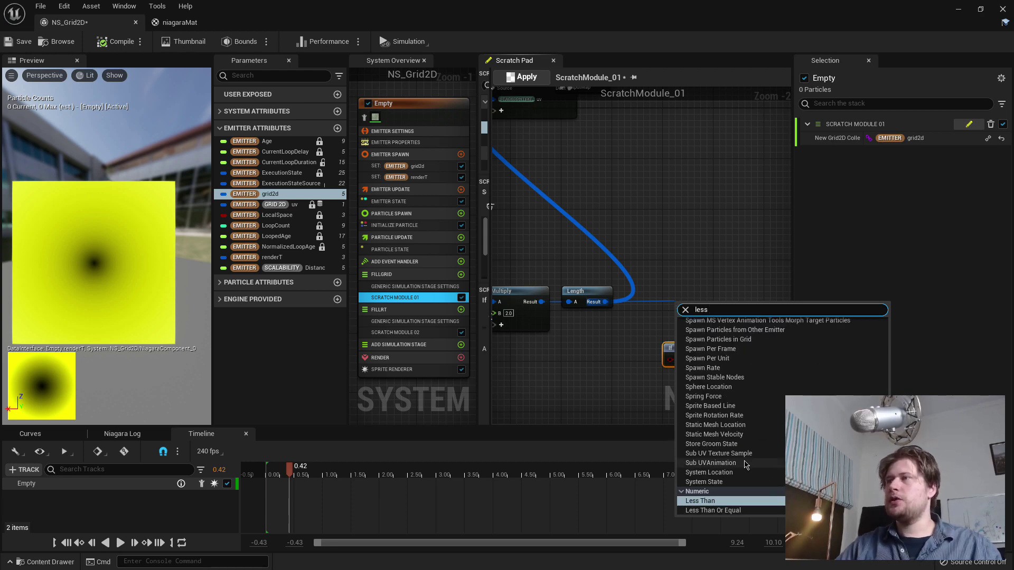
pyautogui.click(705, 510)
pyautogui.moveTo(698, 279); pyautogui.dragTo(692, 281)
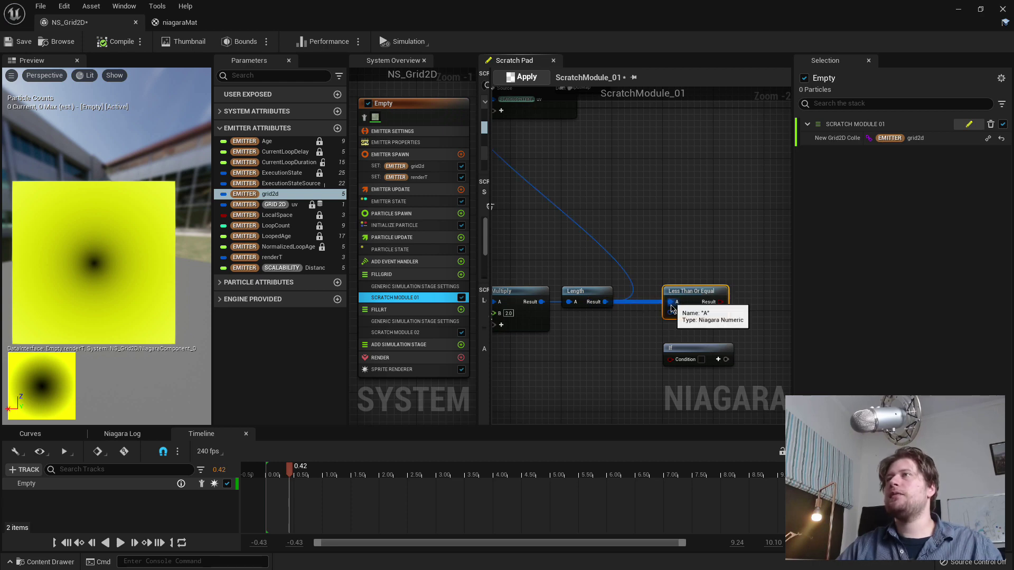
pyautogui.moveTo(672, 313); pyautogui.dragTo(665, 245)
pyautogui.click(665, 243)
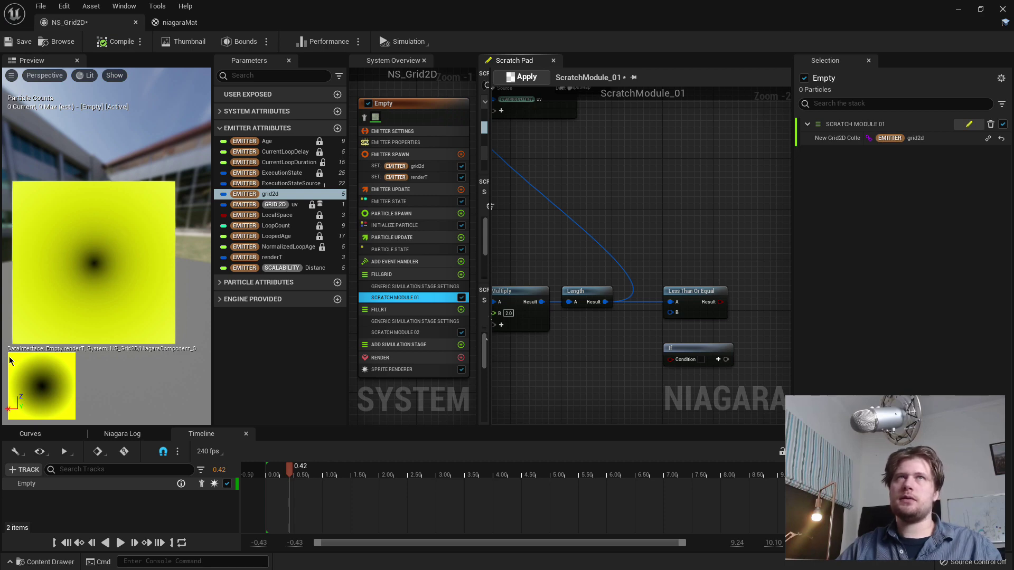
# Feed the B input of Less Than Or Equal with a Make float node set to 0.5.
pyautogui.moveTo(671, 312); pyautogui.dragTo(608, 344)
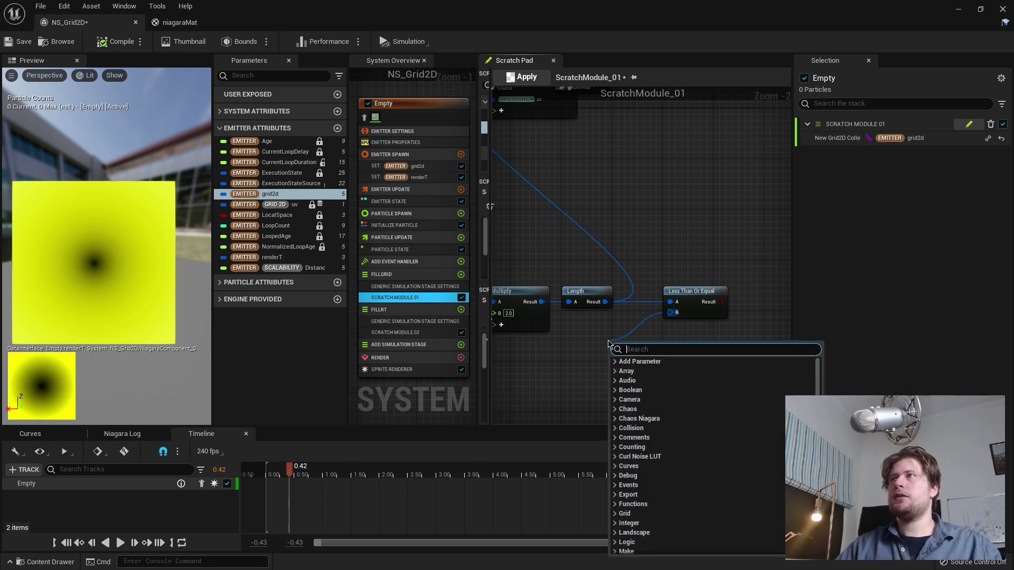
pyautogui.write('floa')
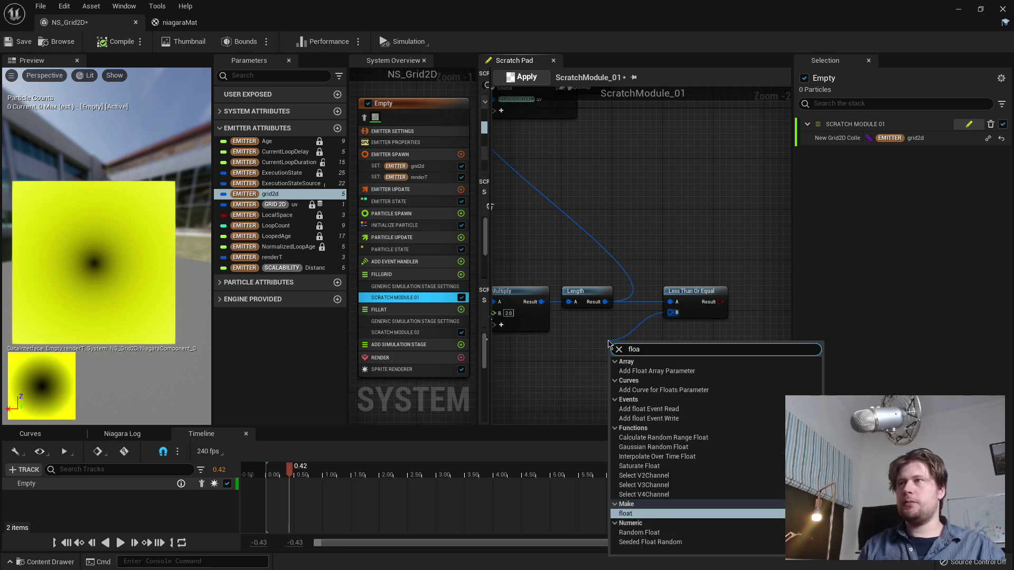
pyautogui.press('Return')
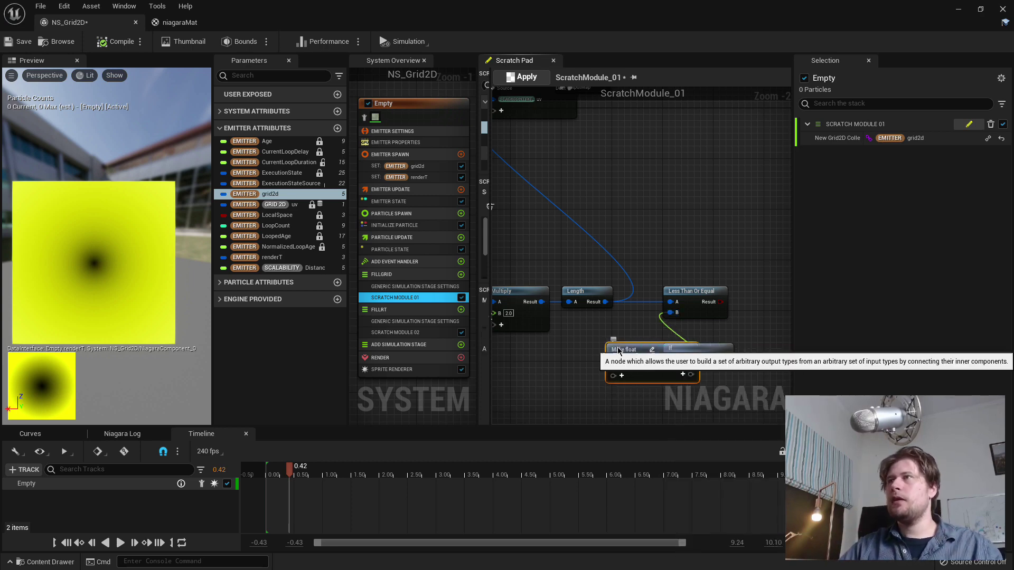
pyautogui.moveTo(618, 350); pyautogui.dragTo(561, 342)
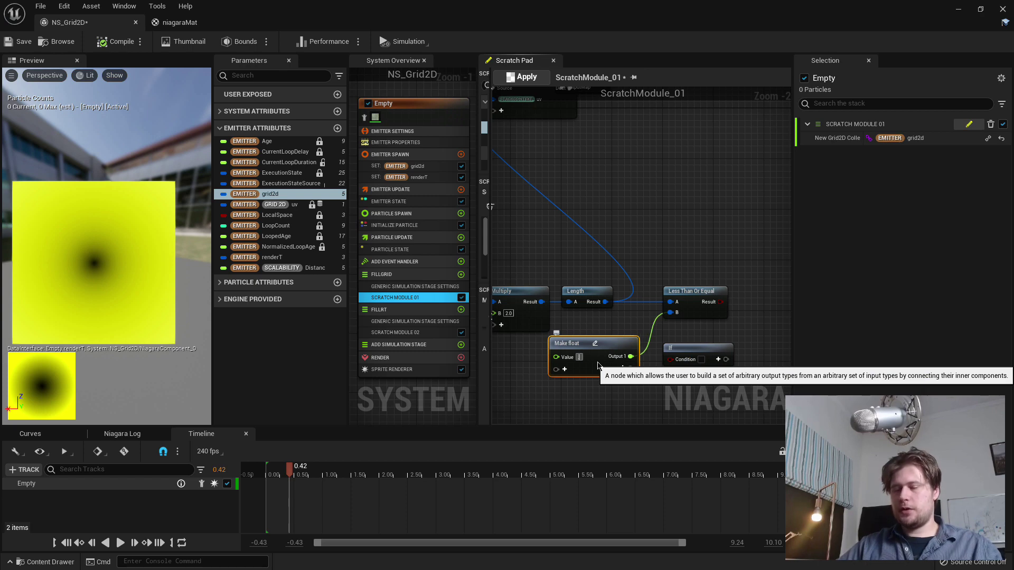
pyautogui.write('0.5')
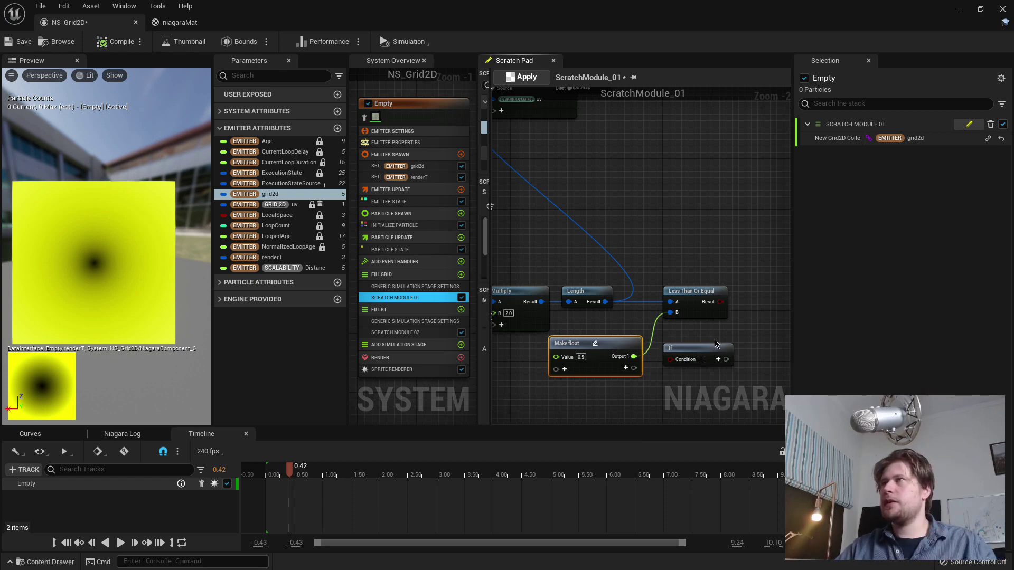
# Connect the Less Than Or Equal result to the If node's Condition and place If beside it.
pyautogui.moveTo(716, 344); pyautogui.dragTo(728, 238)
pyautogui.moveTo(721, 301); pyautogui.dragTo(684, 258)
pyautogui.moveTo(697, 266); pyautogui.dragTo(623, 264, button='right')
pyautogui.moveTo(655, 248); pyautogui.dragTo(712, 296)
pyautogui.moveTo(716, 262); pyautogui.dragTo(682, 336)
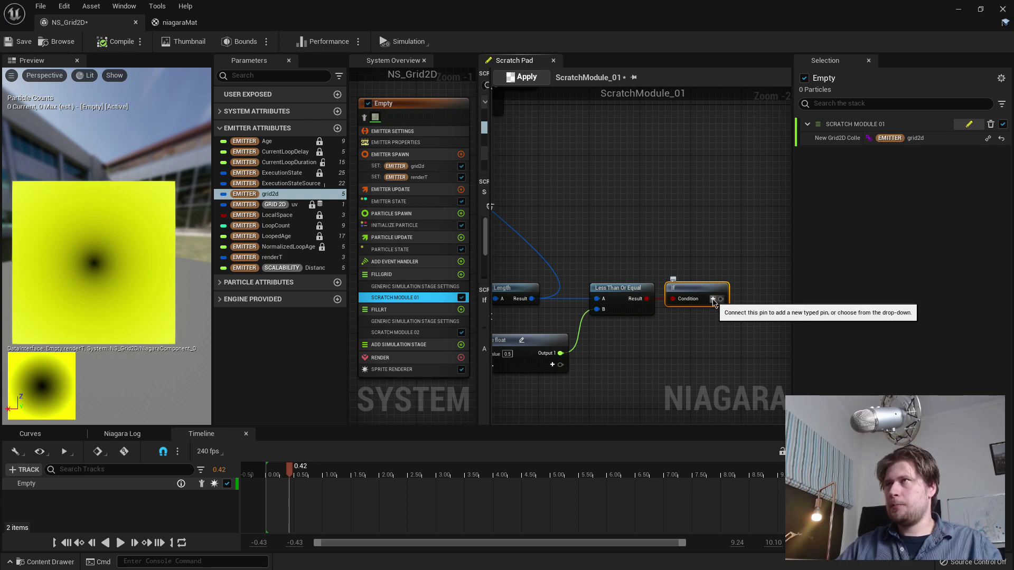
pyautogui.click(713, 299)
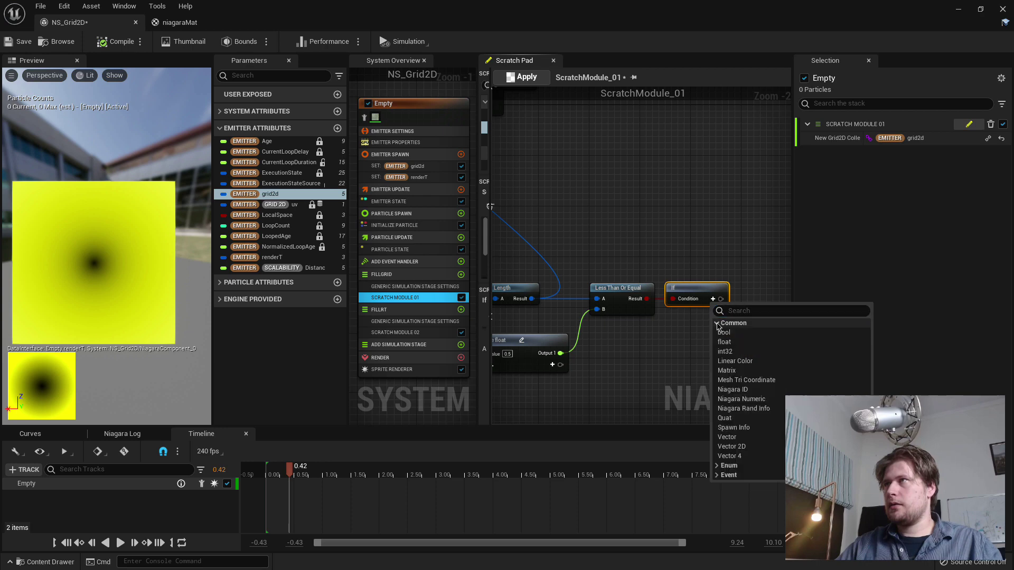
pyautogui.click(720, 226)
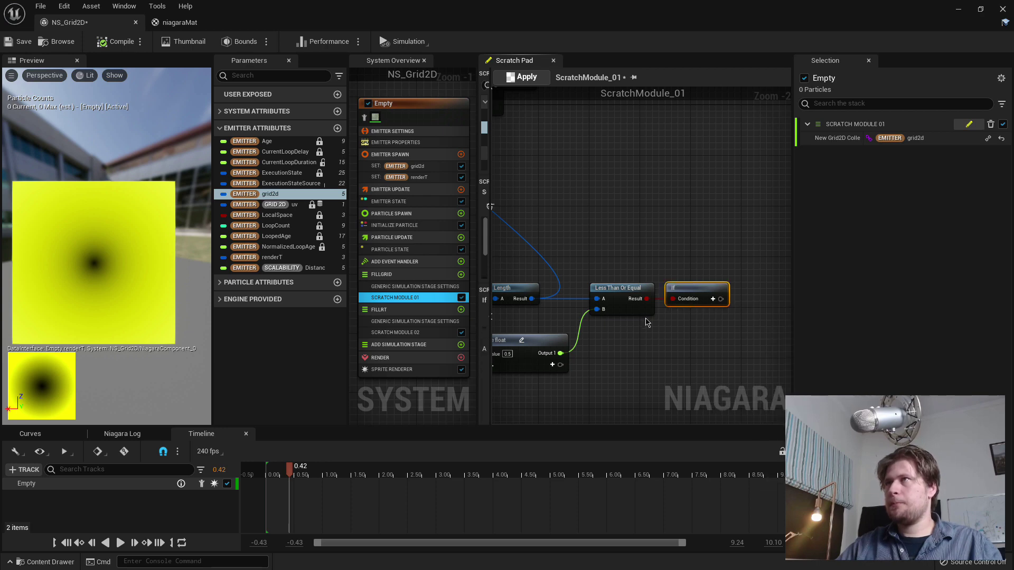
pyautogui.moveTo(647, 299); pyautogui.dragTo(680, 228)
pyautogui.write('if')
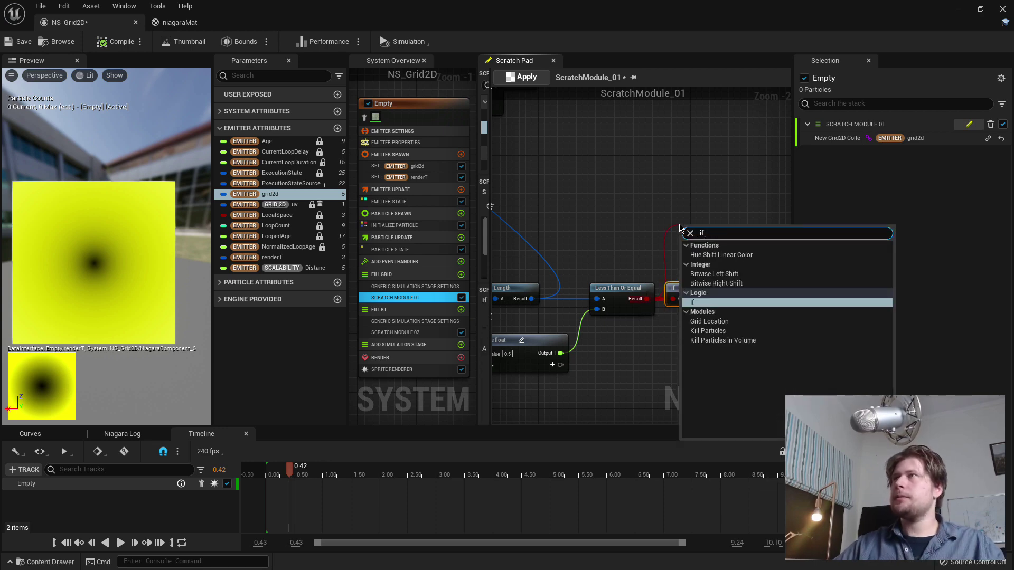
pyautogui.click(596, 208)
pyautogui.click(702, 293)
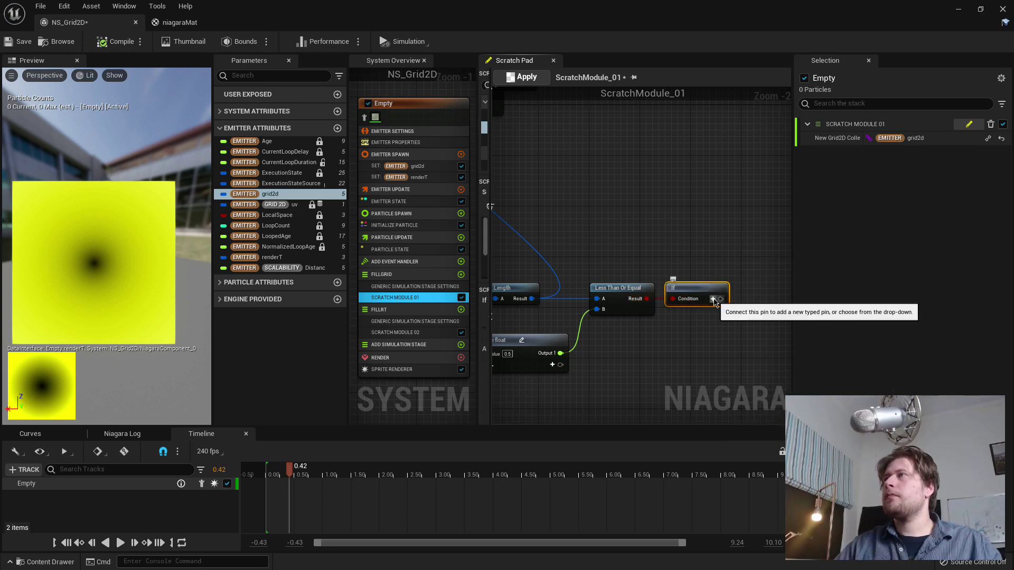
# Add a float output to the If node.
pyautogui.click(713, 300)
pyautogui.write('floa')
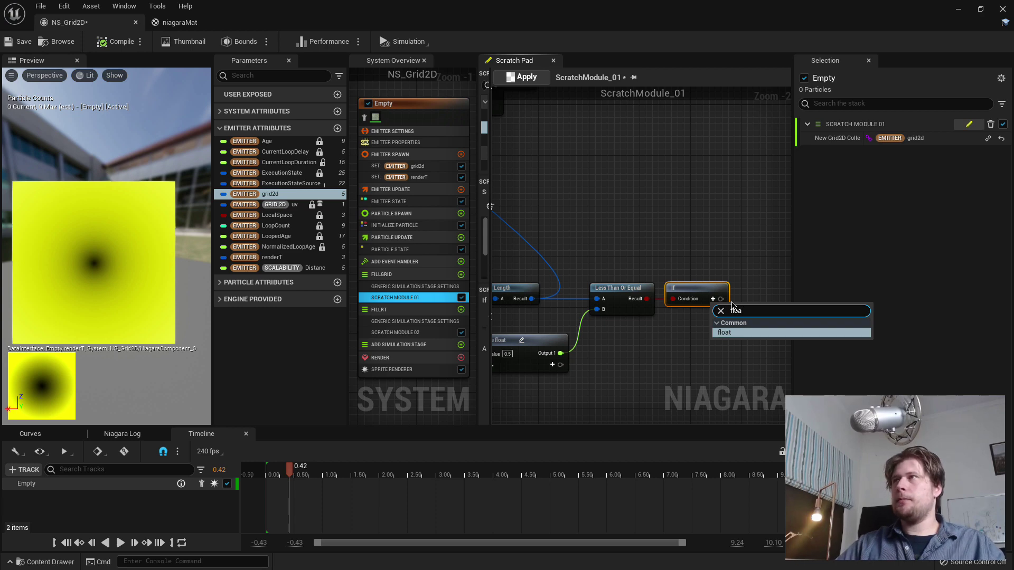
pyautogui.press('Return')
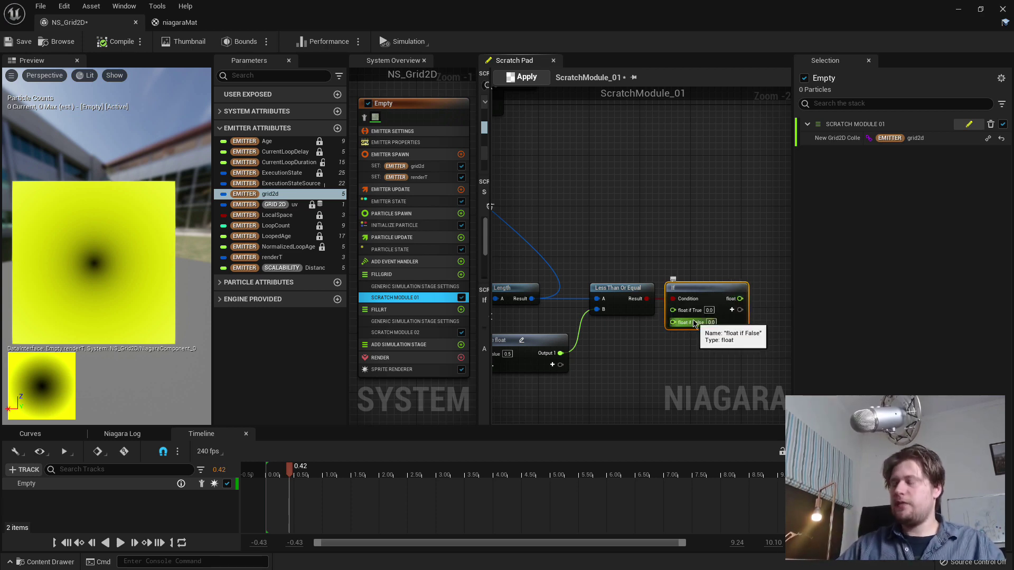
# Replace the If node with a new one whose Condition comes from the Less Than Or Equal result.
pyautogui.press('Delete')
pyautogui.moveTo(646, 299); pyautogui.dragTo(694, 277)
pyautogui.write('if')
pyautogui.press('Return')
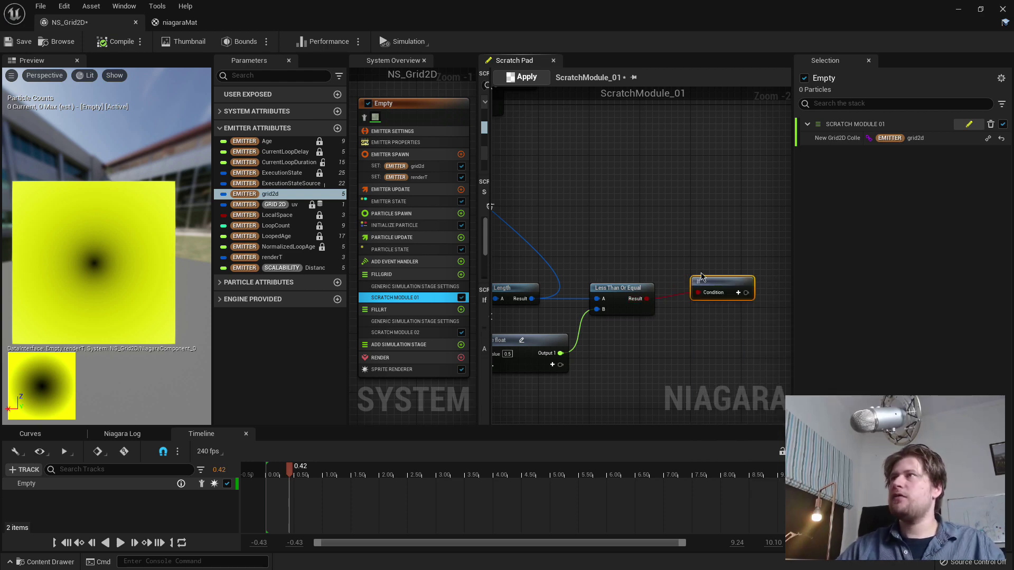
# Move the new If node beside Less Than Or Equal, then add a float output with float if True set to 1.0.
pyautogui.click(708, 290)
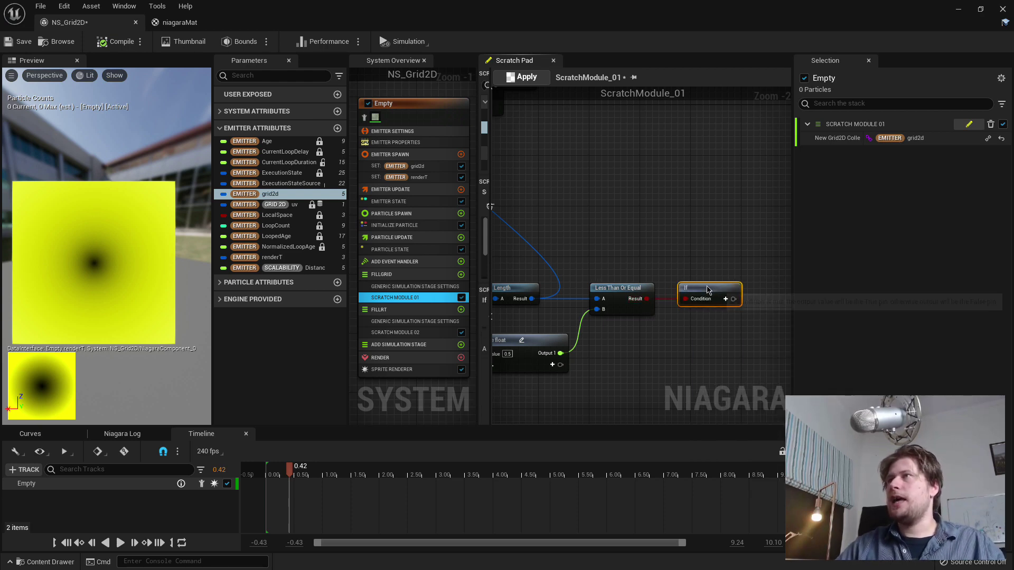
pyautogui.click(730, 300)
pyautogui.write('float')
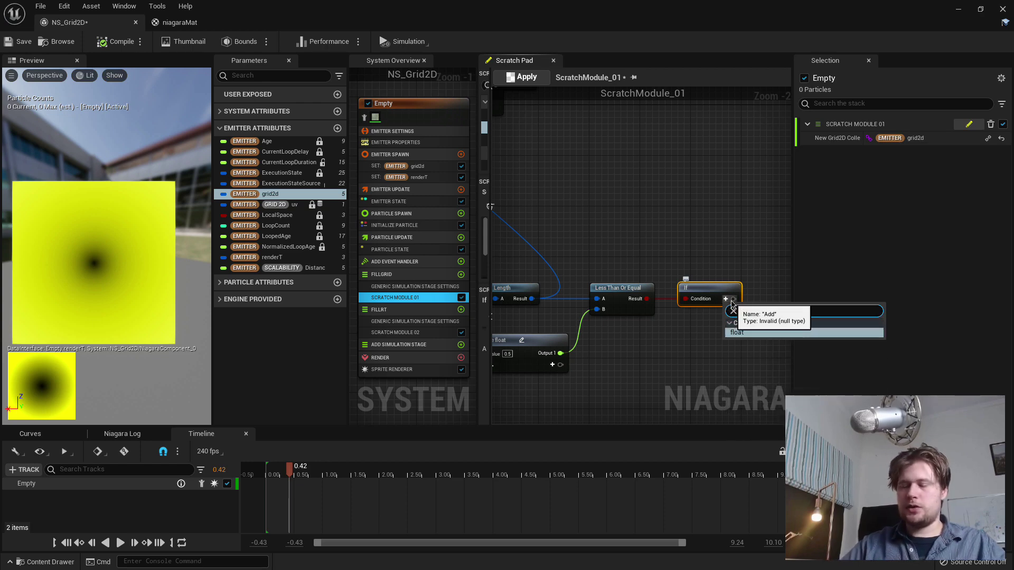
pyautogui.click(738, 333)
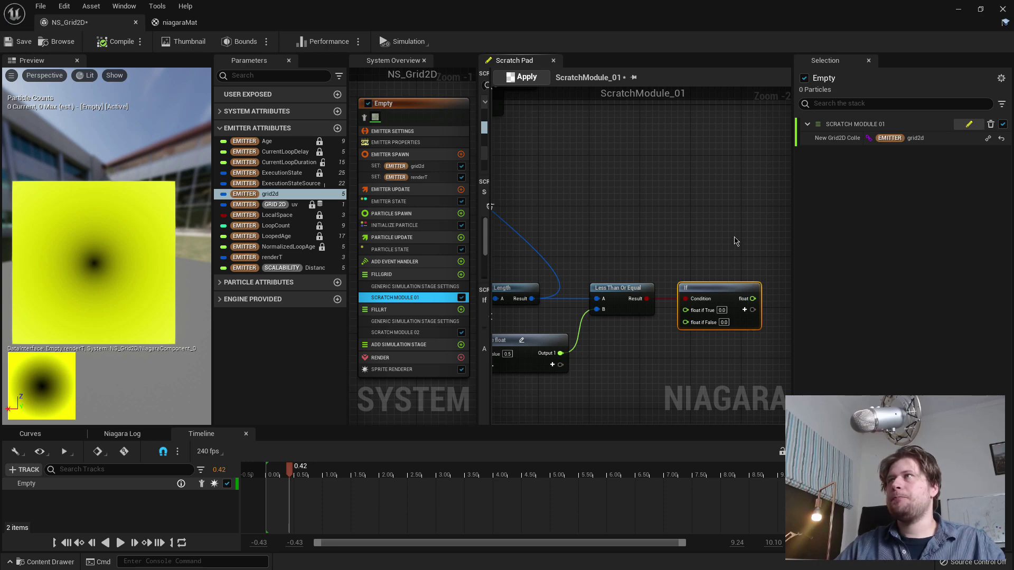
pyautogui.click(722, 310)
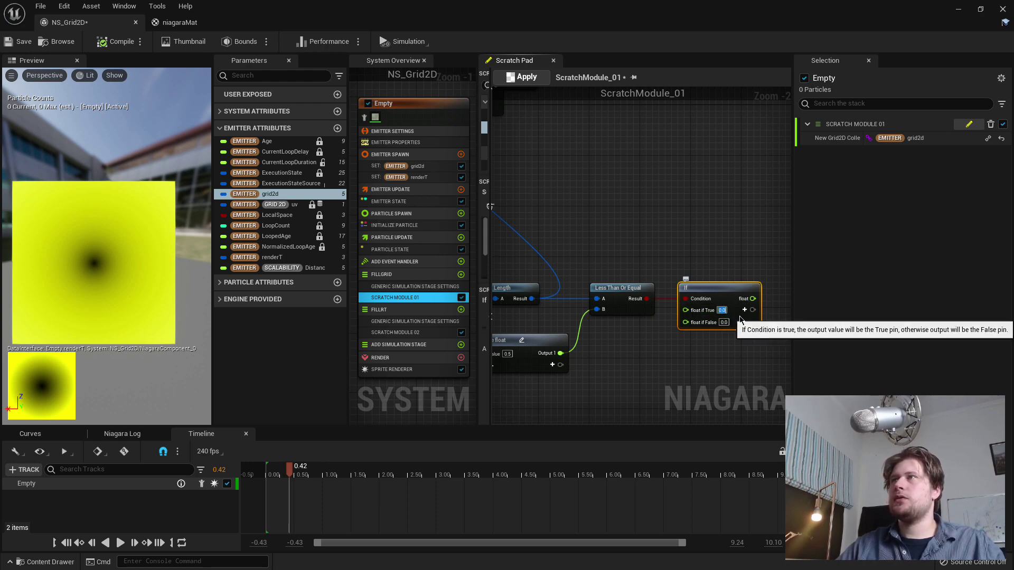
pyautogui.write('1')
pyautogui.press('Return')
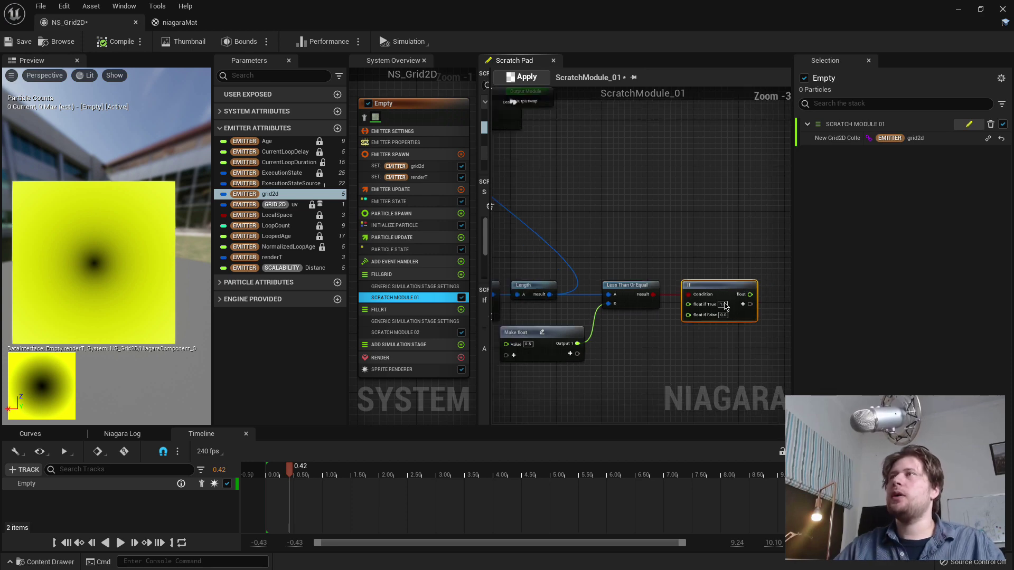
# Feed the If node's float output into Map Set's uv through a float -> Vector 2D conversion node placed below Map Set.
pyautogui.scroll(-1, 739, 285)
pyautogui.moveTo(715, 243); pyautogui.dragTo(717, 259, button='right')
pyautogui.scroll(-1, 717, 259)
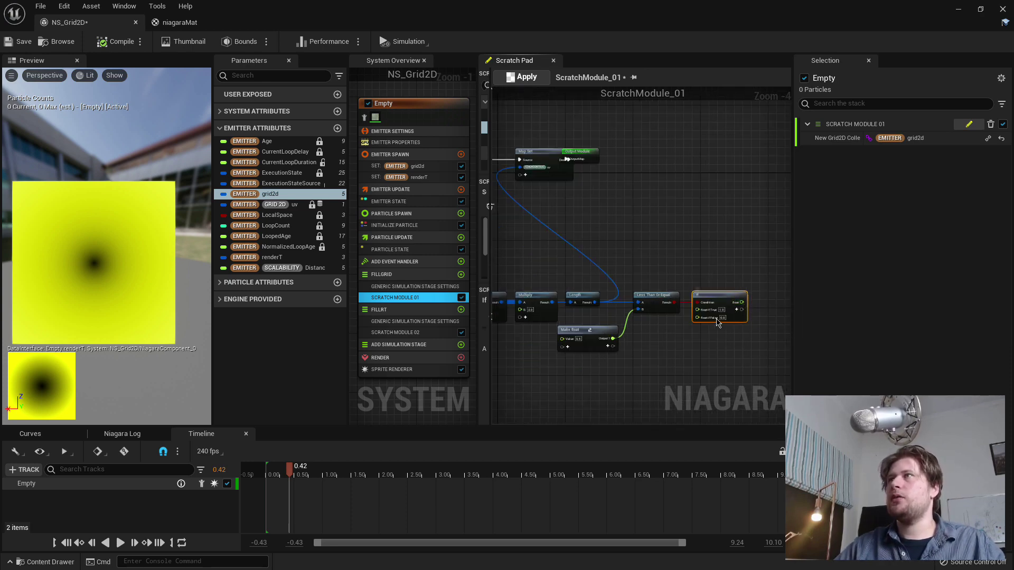
pyautogui.scroll(3, 718, 321)
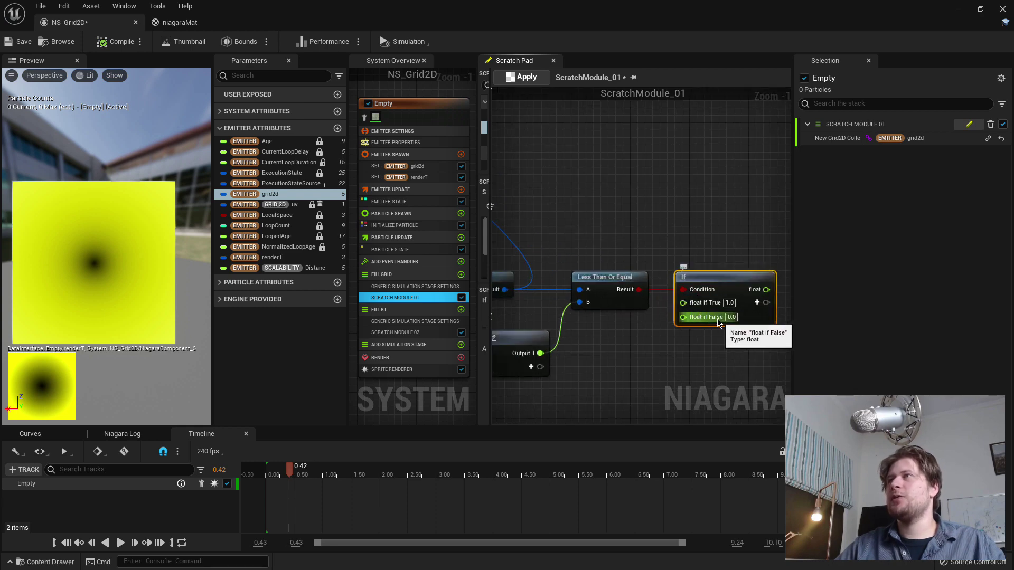
pyautogui.scroll(-1, 706, 295)
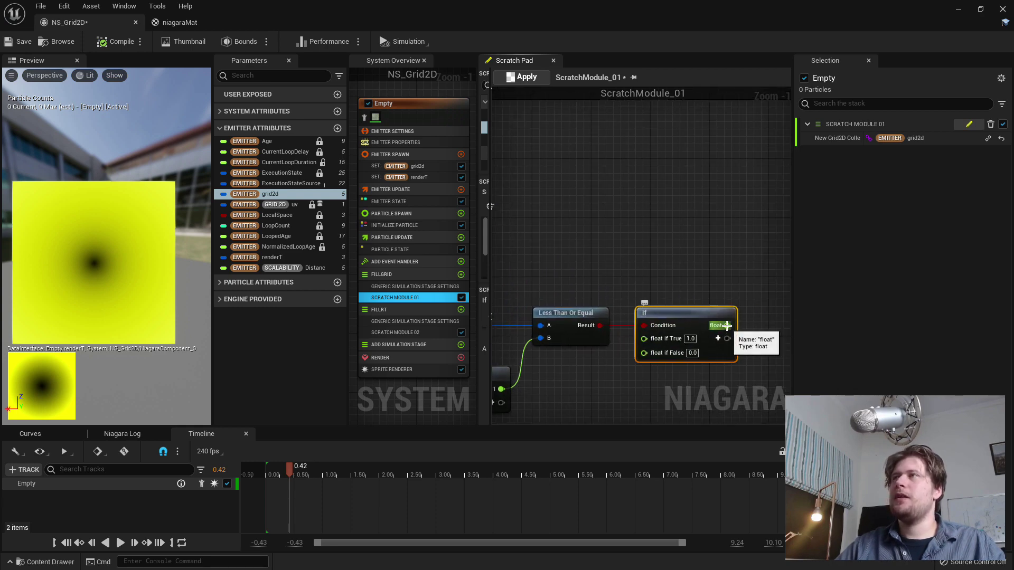
pyautogui.scroll(-1, 491, 158)
pyautogui.moveTo(491, 159); pyautogui.dragTo(661, 158, button='right')
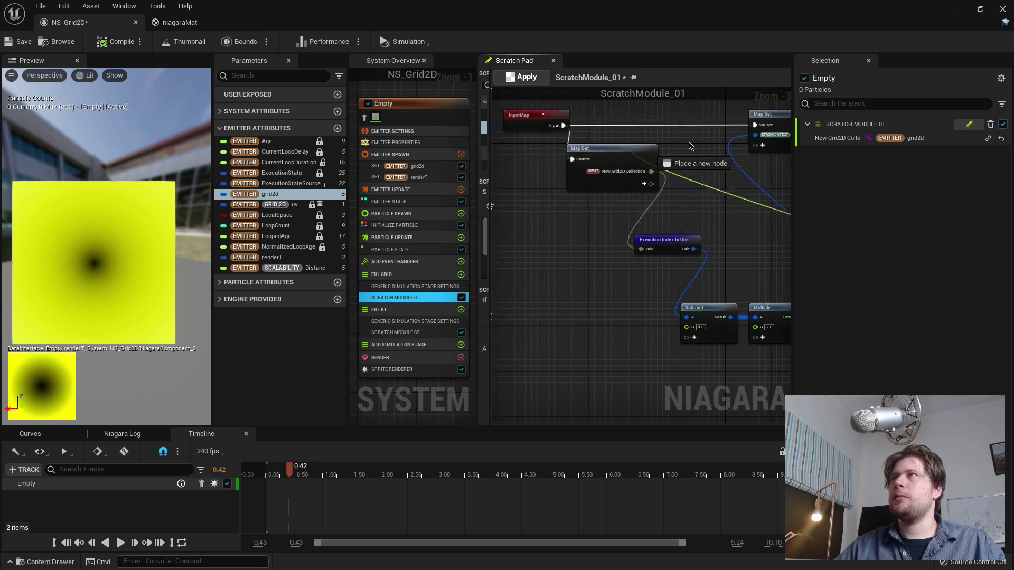
pyautogui.moveTo(744, 137); pyautogui.dragTo(567, 156, button='right')
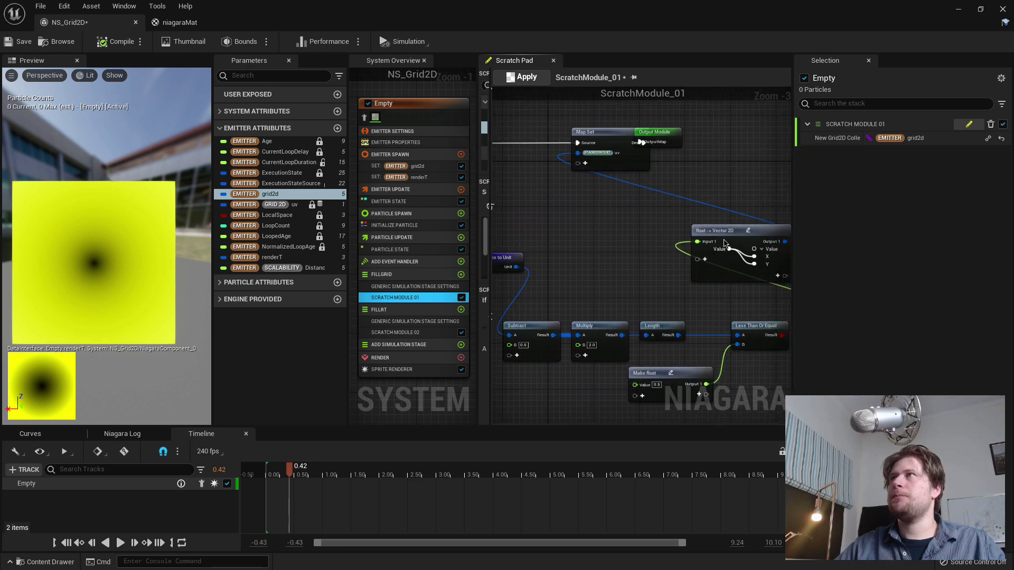
pyautogui.moveTo(727, 234); pyautogui.dragTo(623, 216)
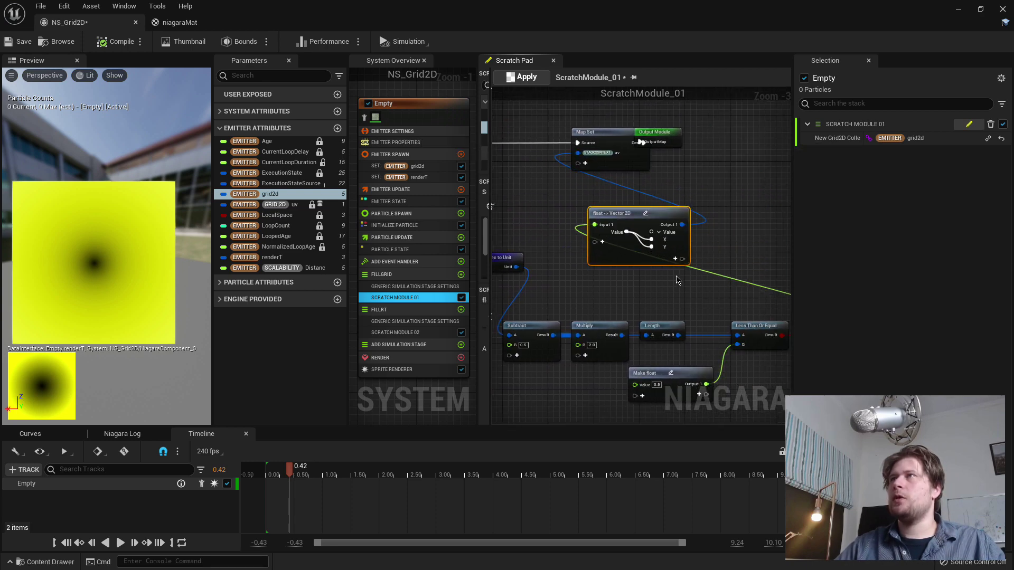
# Apply the ScratchModule_01 changes to update the emitter preview.
pyautogui.moveTo(786, 338); pyautogui.dragTo(694, 320, button='right')
pyautogui.moveTo(743, 286); pyautogui.dragTo(661, 280, button='right')
pyautogui.moveTo(610, 242); pyautogui.dragTo(771, 271, button='right')
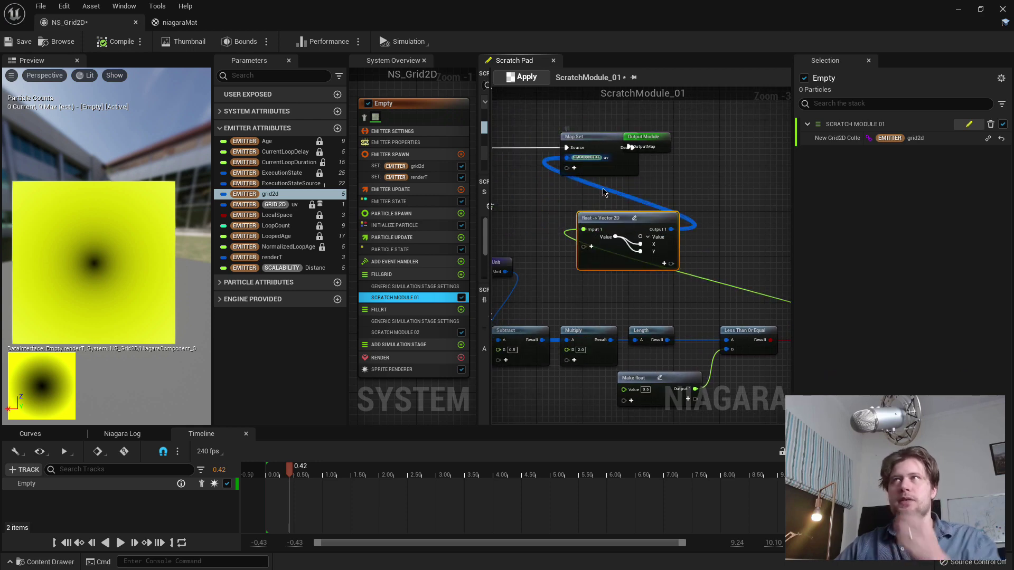
pyautogui.scroll(1, 575, 196)
pyautogui.moveTo(575, 197); pyautogui.dragTo(612, 225, button='right')
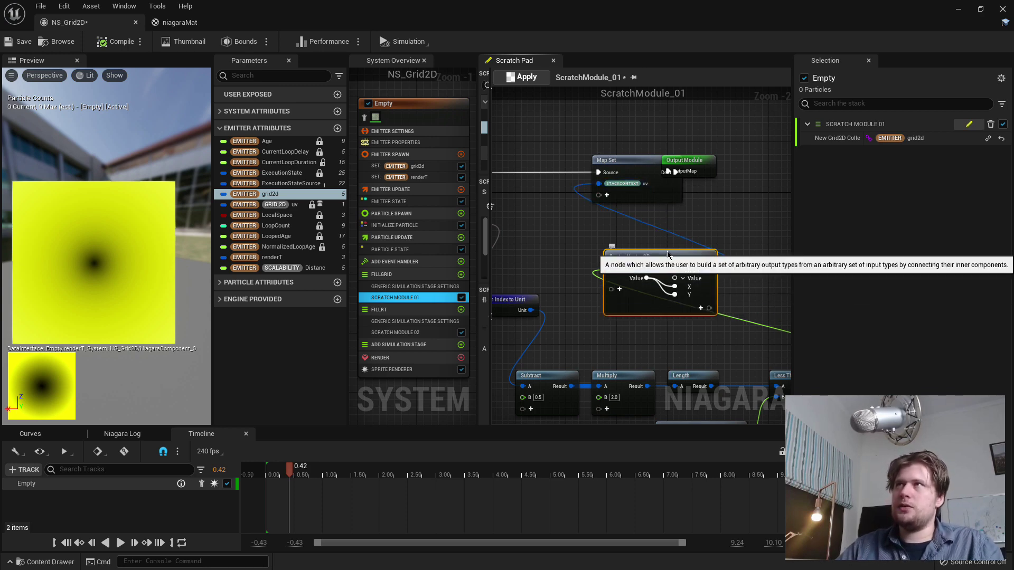
pyautogui.click(532, 80)
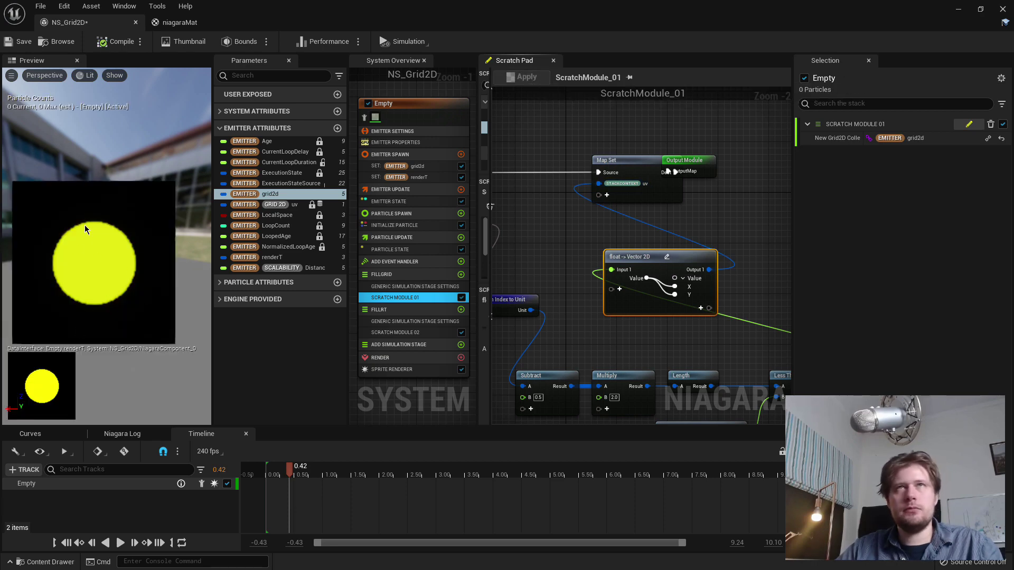
# Remove the STACKCONTEXT uv pin from the Map Set node.
pyautogui.rightClick(646, 187)
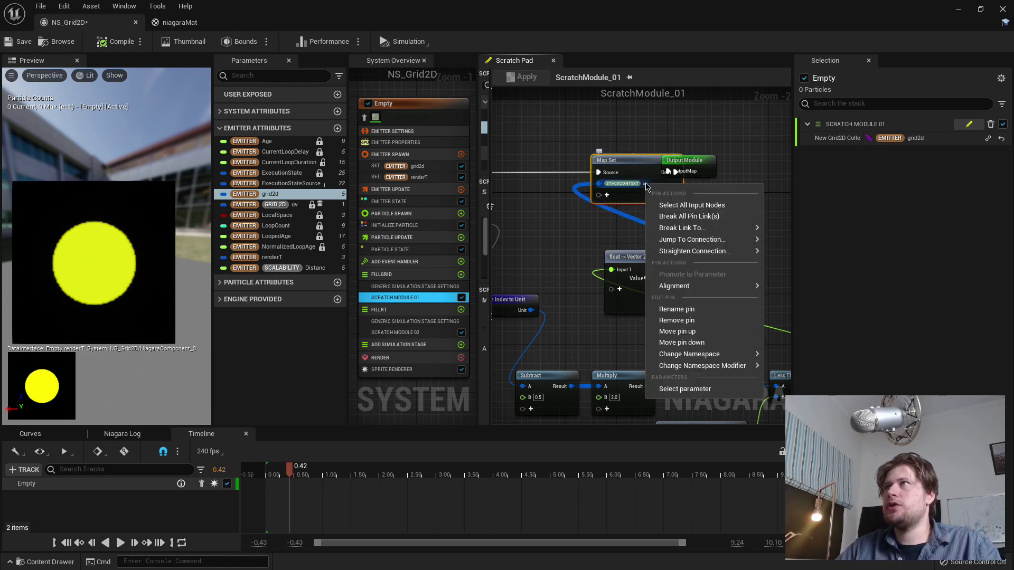
pyautogui.moveTo(660, 354)
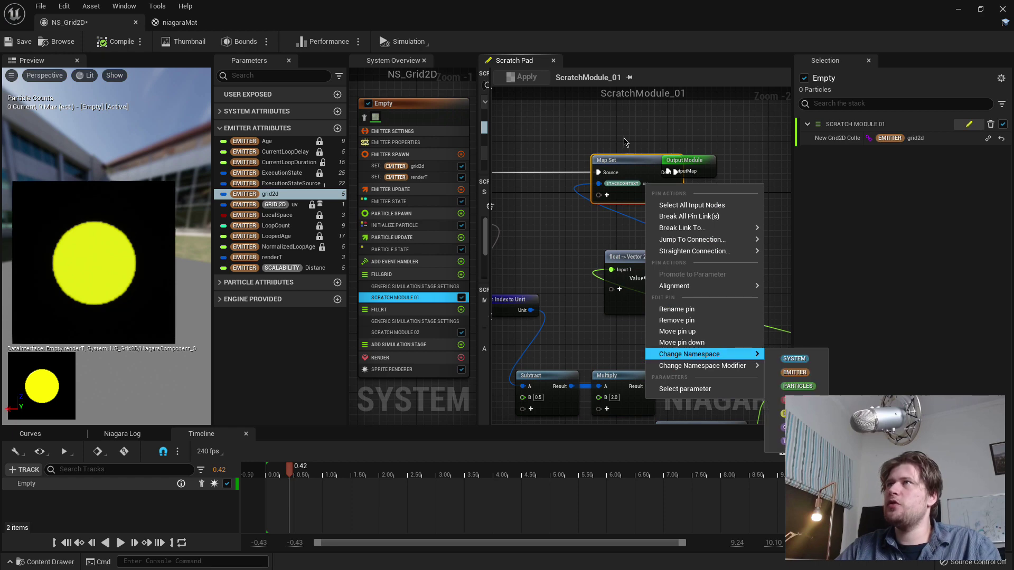
pyautogui.click(554, 210)
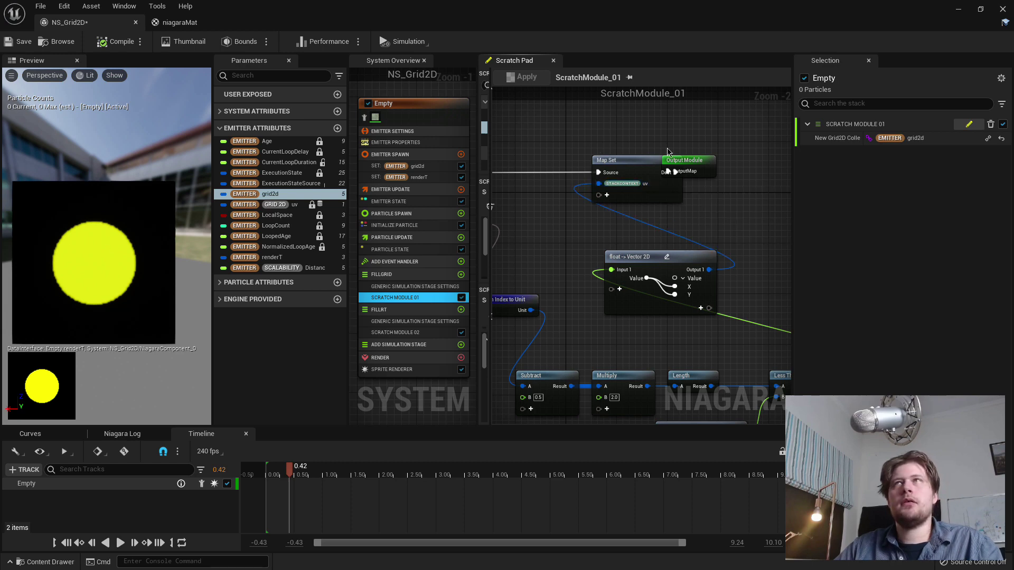
pyautogui.rightClick(646, 183)
pyautogui.moveTo(731, 358)
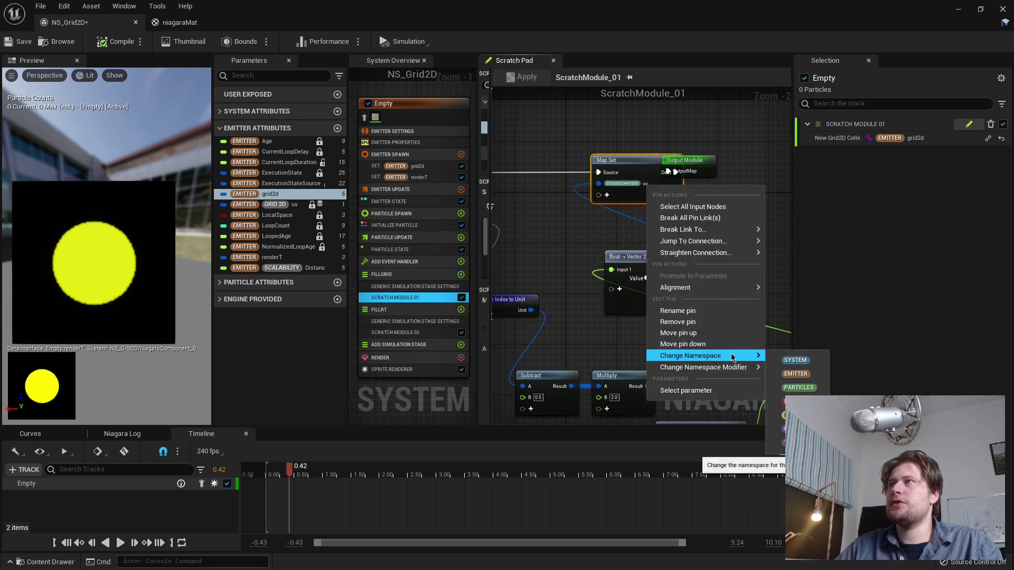
pyautogui.click(705, 322)
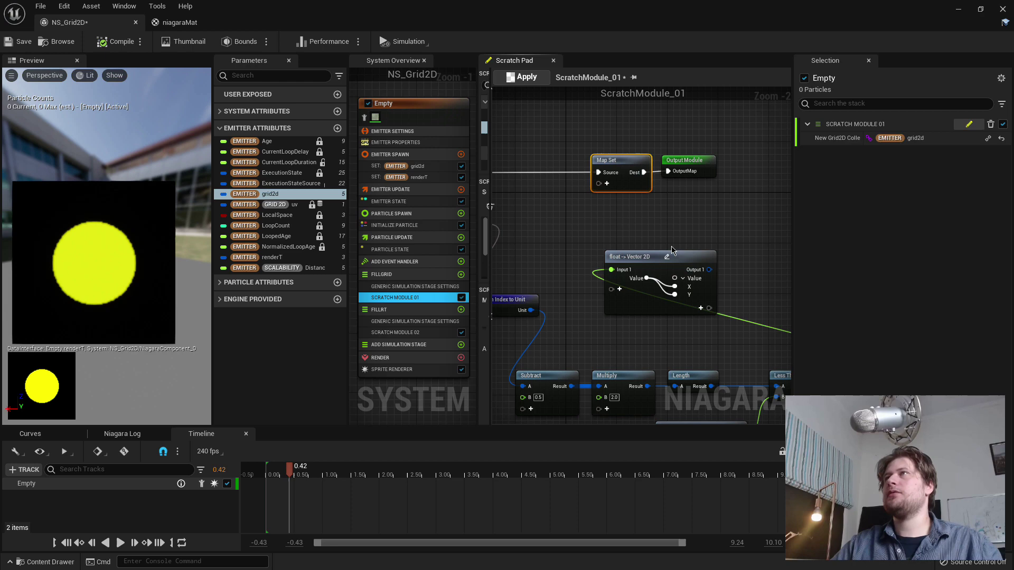
# Add a new float parameter named density to the Map Set node.
pyautogui.click(607, 184)
pyautogui.write('fl')
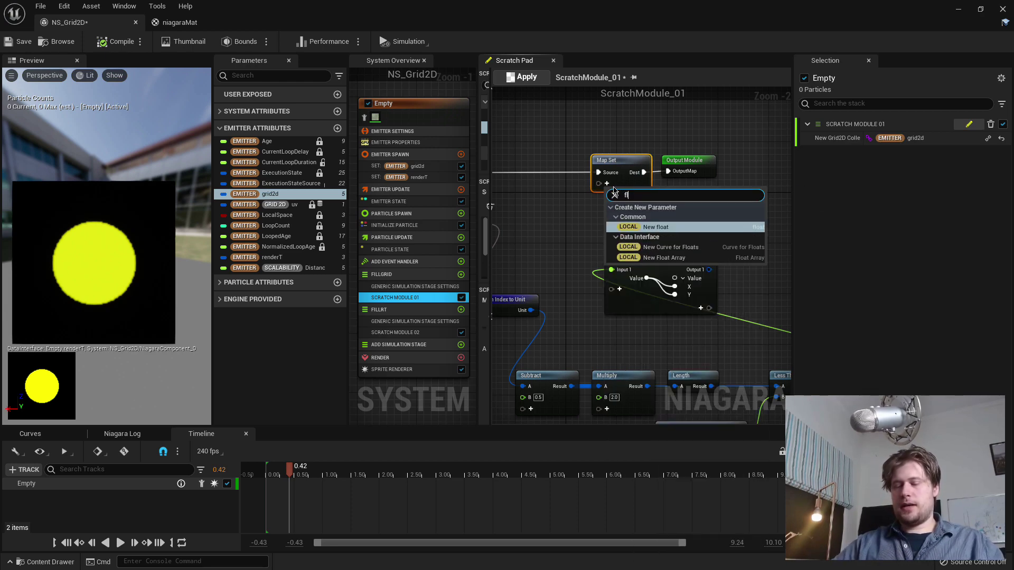
pyautogui.write('oat')
pyautogui.press('Return')
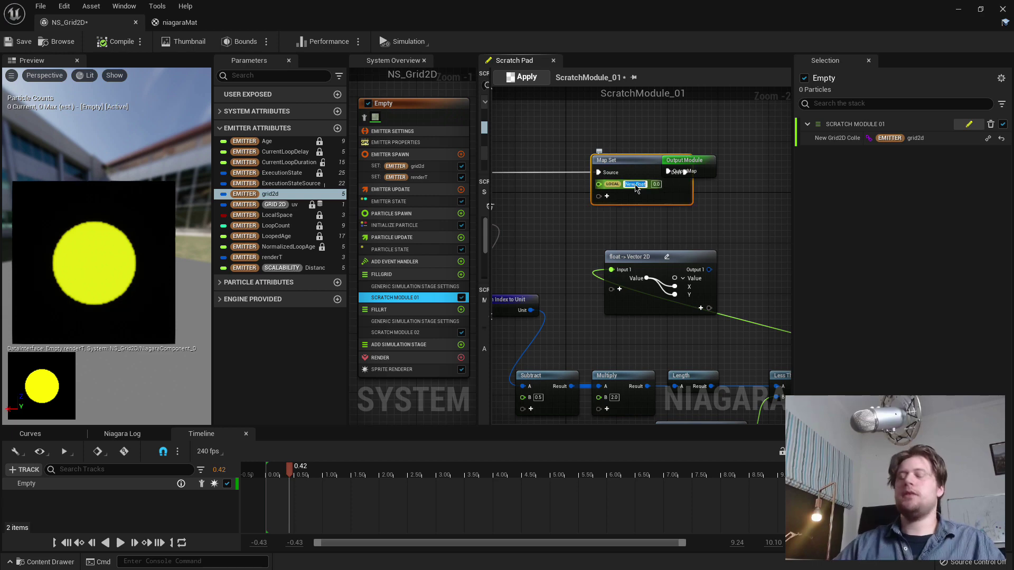
pyautogui.press('Return')
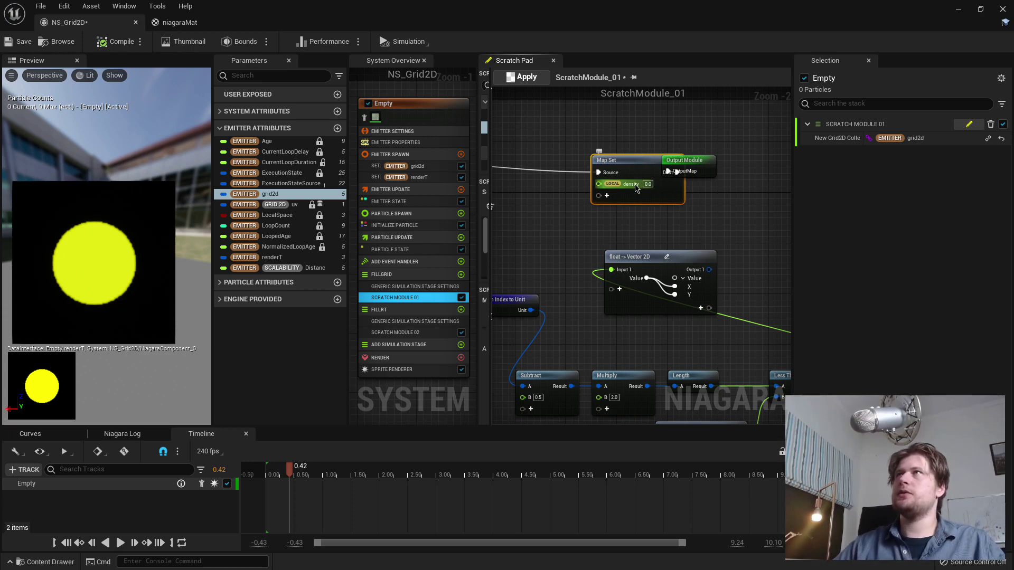
# Change the namespace of Map Set's density pin from LOCAL to STACKCONTEXT.
pyautogui.scroll(2, 637, 189)
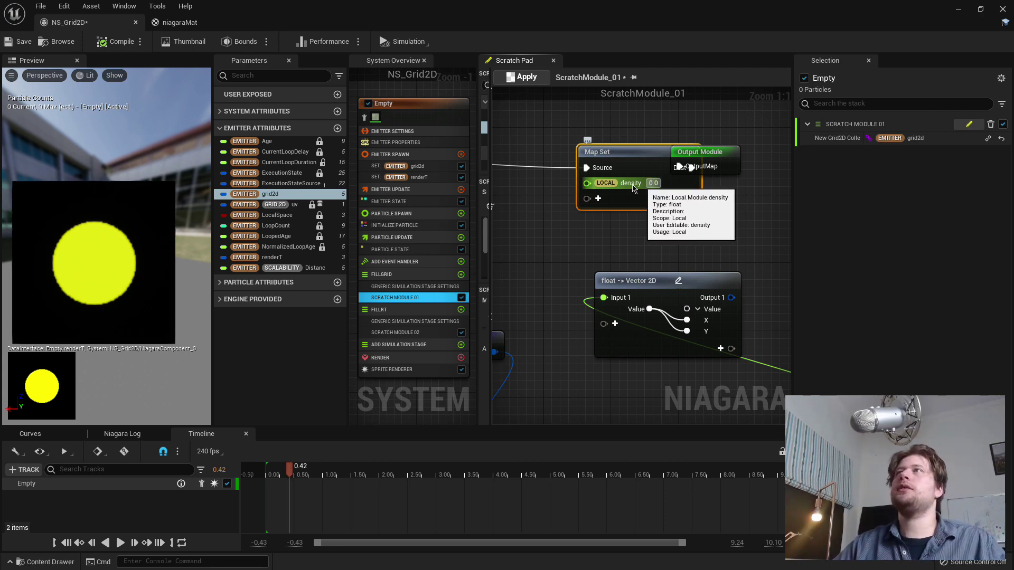
pyautogui.rightClick(614, 187)
pyautogui.moveTo(697, 309)
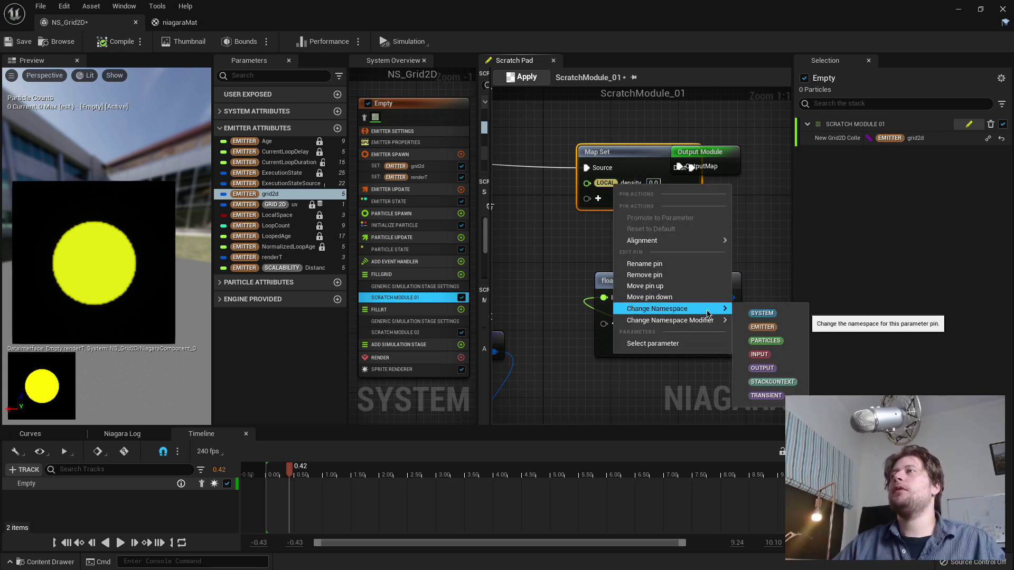
pyautogui.click(774, 382)
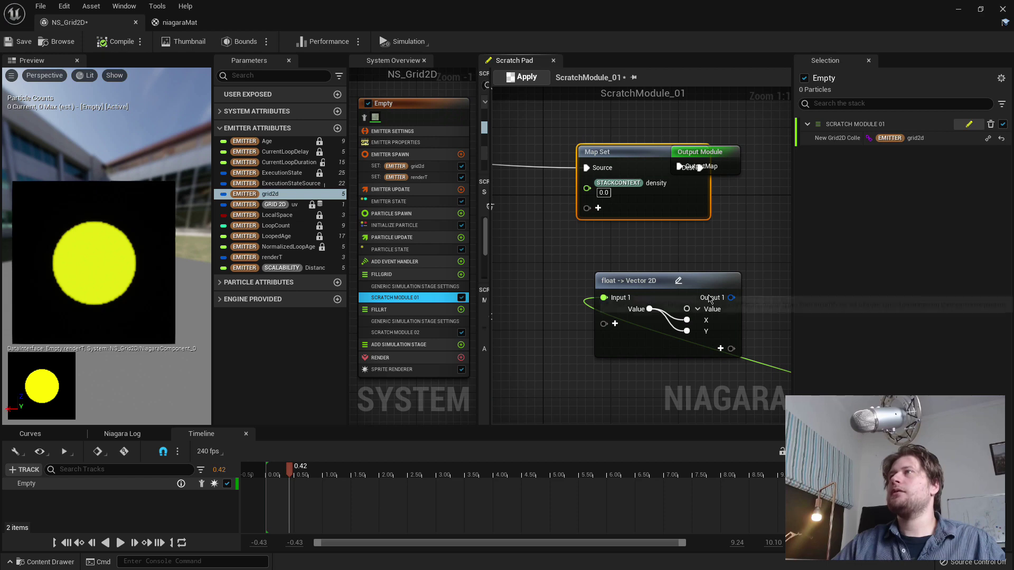
pyautogui.moveTo(731, 297); pyautogui.dragTo(587, 183)
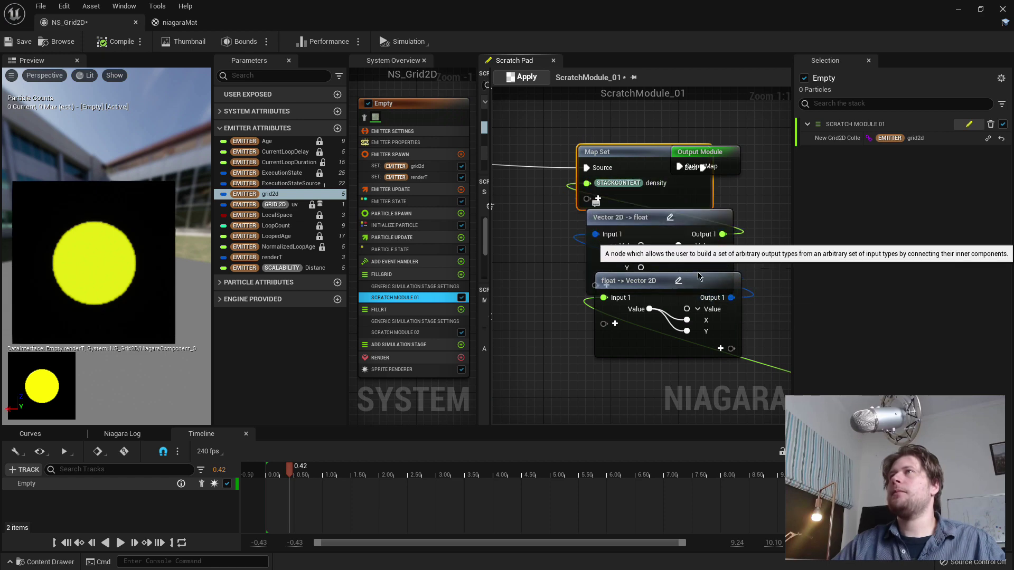
pyautogui.click(721, 224)
pyautogui.press('Delete')
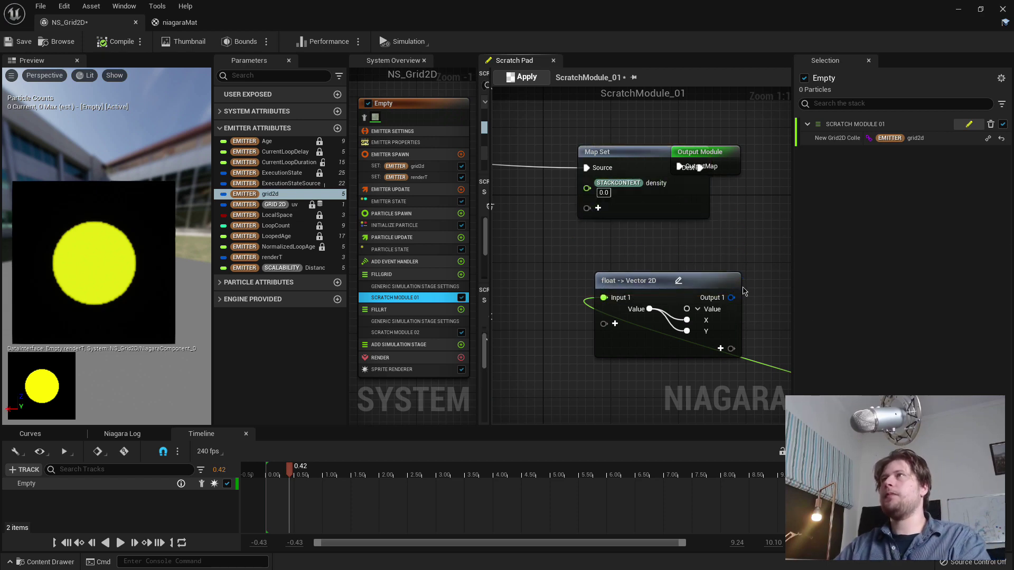
# Replace the float -> Vector 2D conversion with a direct link from If's float output to Map Set's density, and apply ScratchModule_01.
pyautogui.scroll(-3, 731, 267)
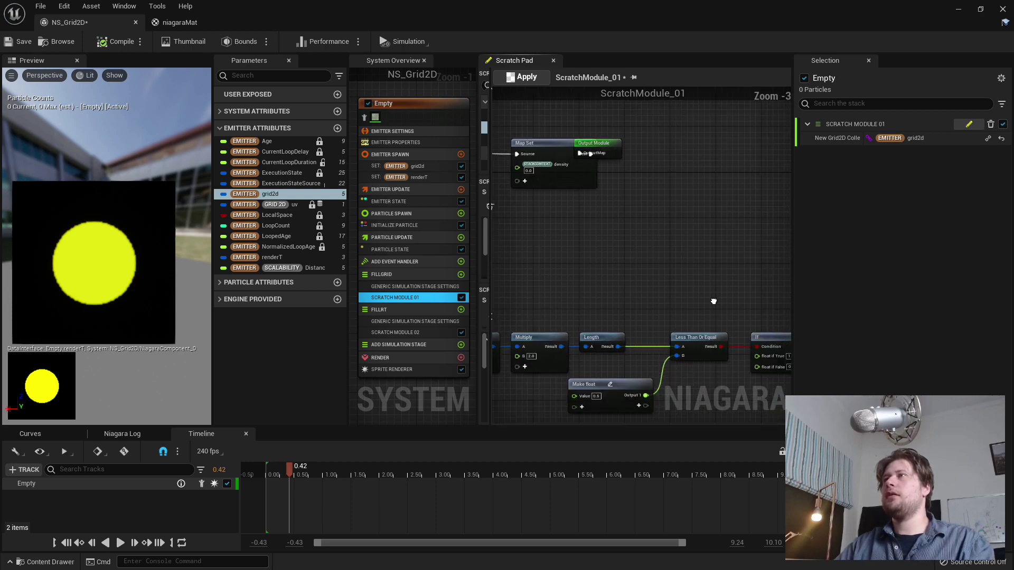
pyautogui.moveTo(718, 329); pyautogui.dragTo(681, 153)
pyautogui.moveTo(712, 157); pyautogui.dragTo(584, 205, button='right')
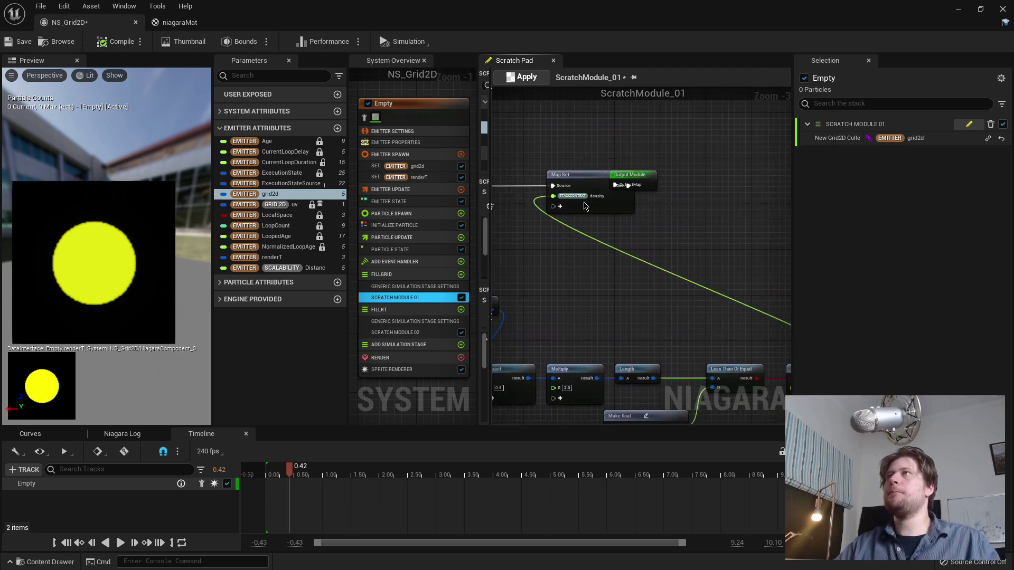
pyautogui.click(533, 79)
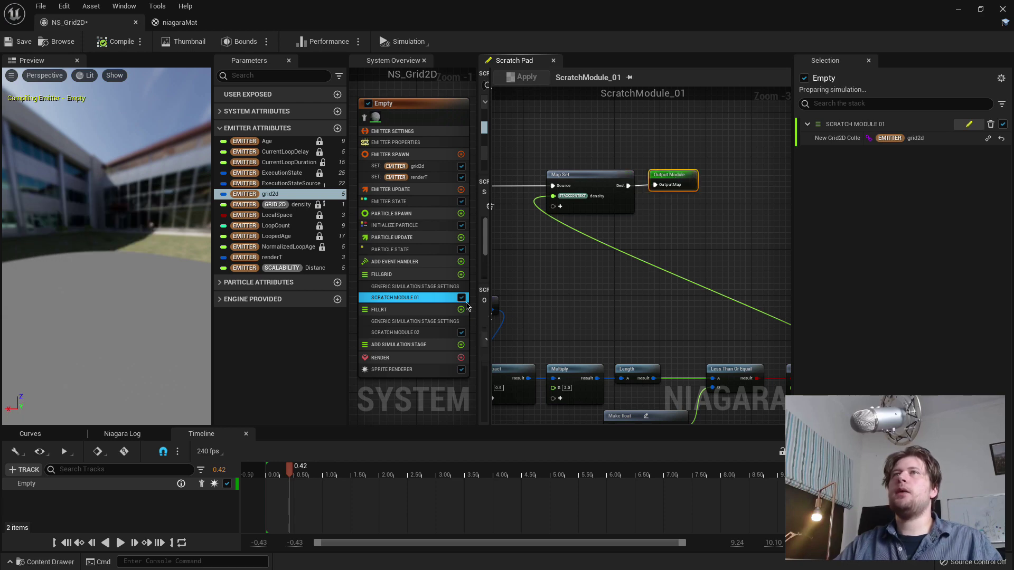
# In FILLRT's Scratch Module 02, set the Attribute of Sample Previous Grid Vector 2DValue to float.
pyautogui.click(396, 332)
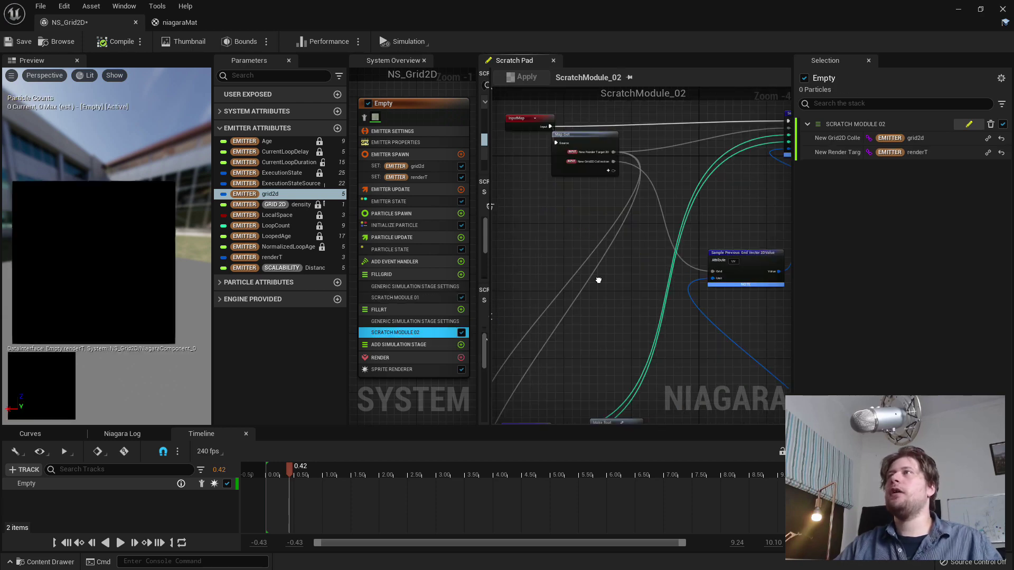
pyautogui.scroll(2, 663, 254)
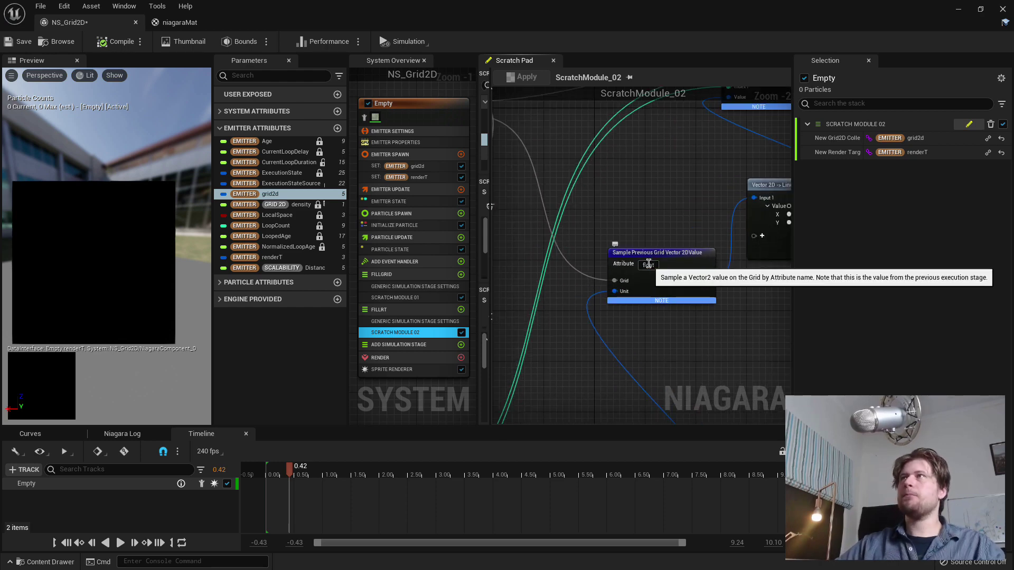
pyautogui.moveTo(649, 264); pyautogui.dragTo(554, 331, button='right')
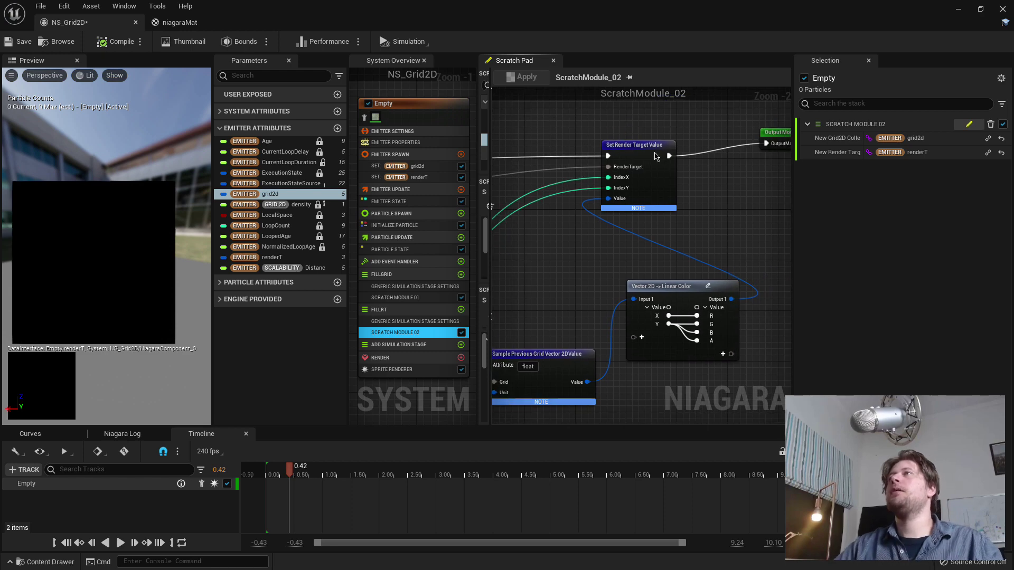
pyautogui.moveTo(657, 146); pyautogui.dragTo(663, 147)
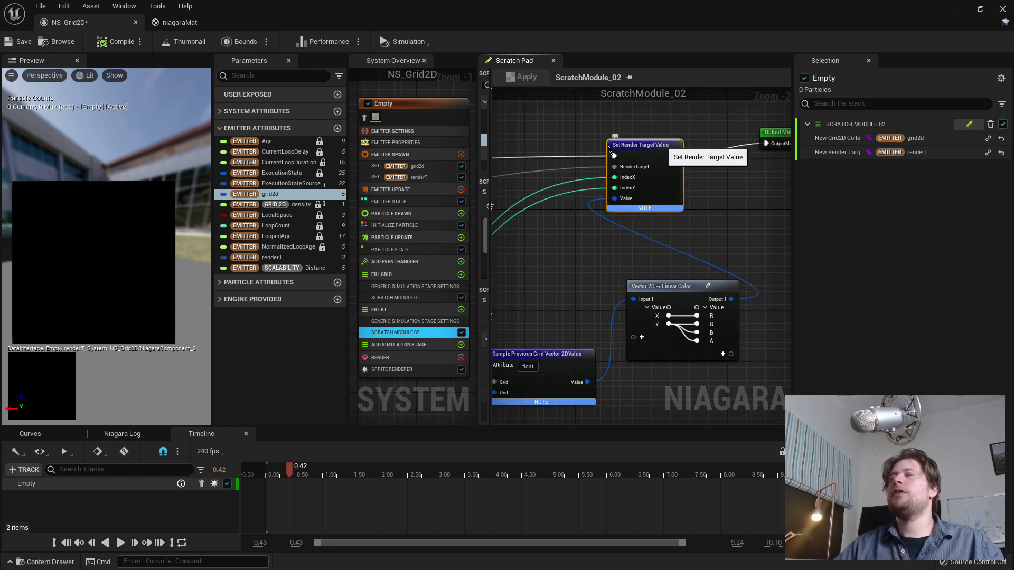
# Set the override format of the emitter's renderT render target to RTF R32f.
pyautogui.click(421, 177)
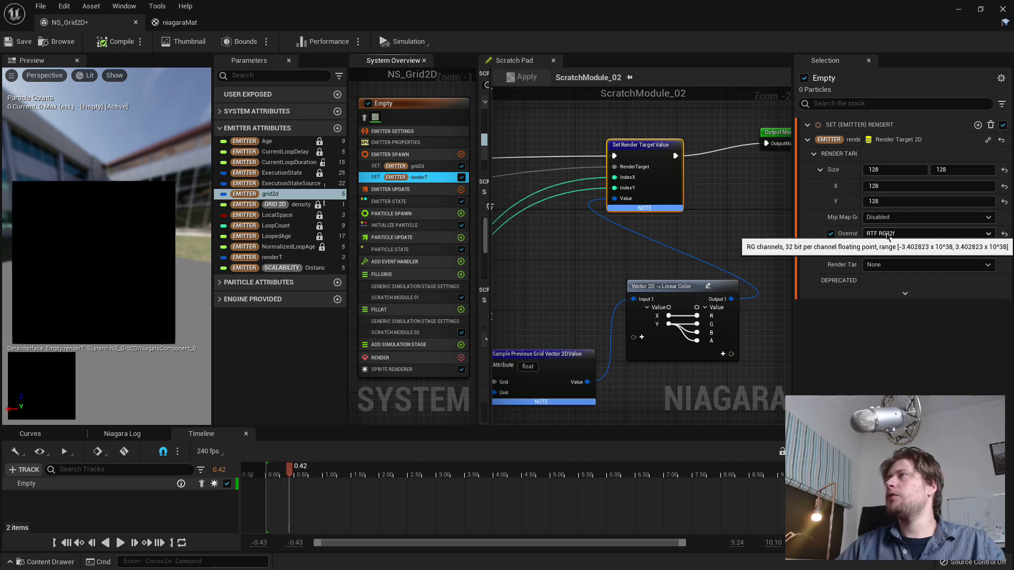
pyautogui.click(888, 235)
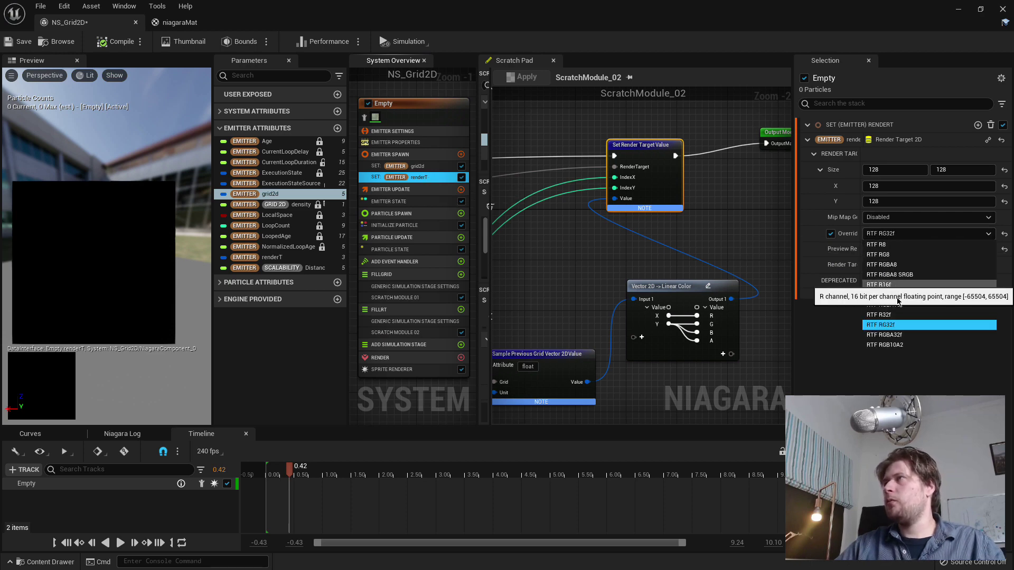
pyautogui.click(888, 321)
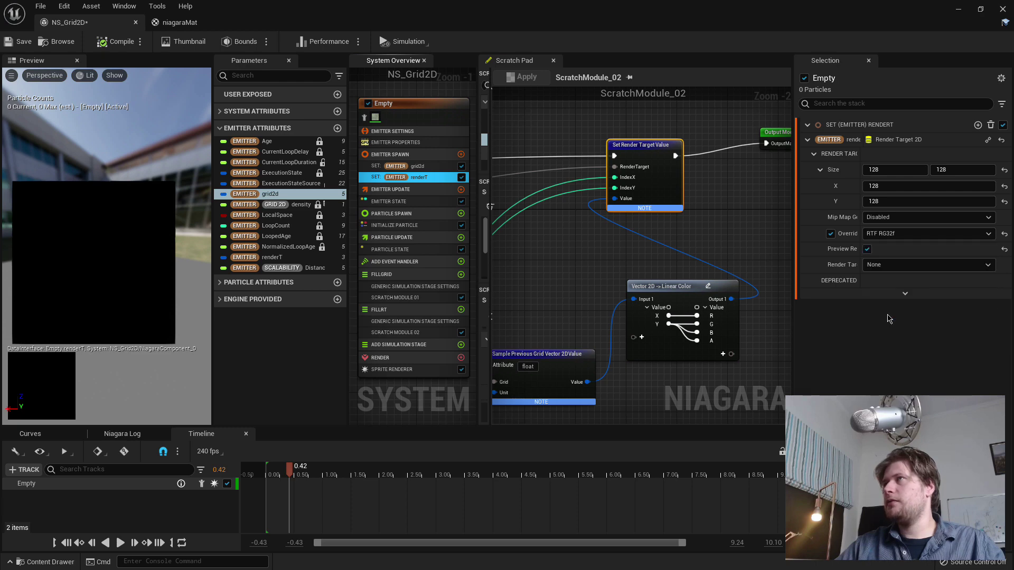
# Add a SamplePreviousGridFloatValue node fed by the Grid 2D Collection output and link its Unit input to the source used by the Vector 2D sampler.
pyautogui.moveTo(737, 242); pyautogui.dragTo(745, 233, button='right')
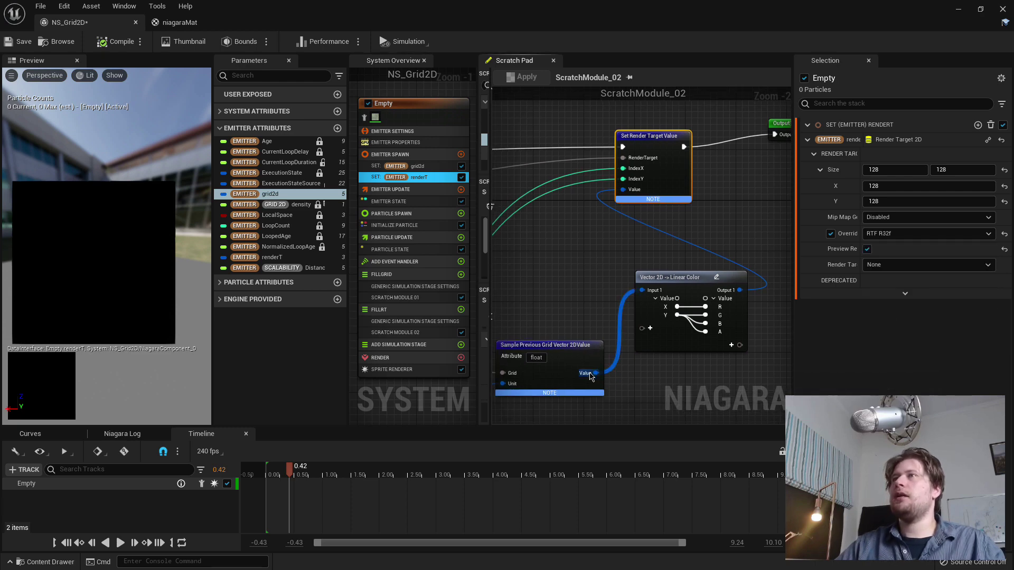
pyautogui.moveTo(568, 357); pyautogui.dragTo(568, 345)
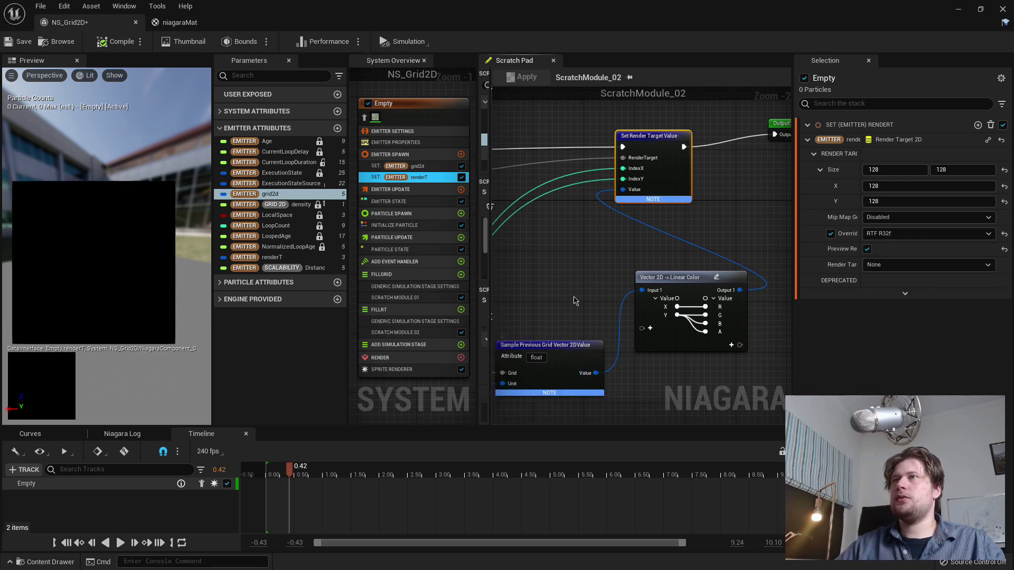
pyautogui.moveTo(569, 345); pyautogui.dragTo(650, 307, button='right')
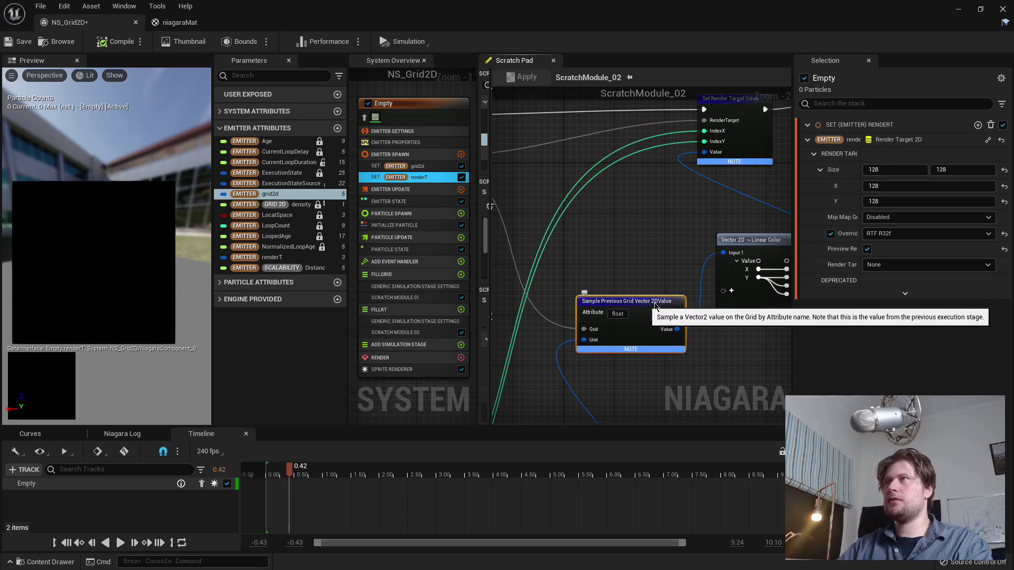
pyautogui.moveTo(641, 270); pyautogui.dragTo(725, 257, button='right')
pyautogui.moveTo(524, 160); pyautogui.dragTo(687, 240)
pyautogui.write('sa')
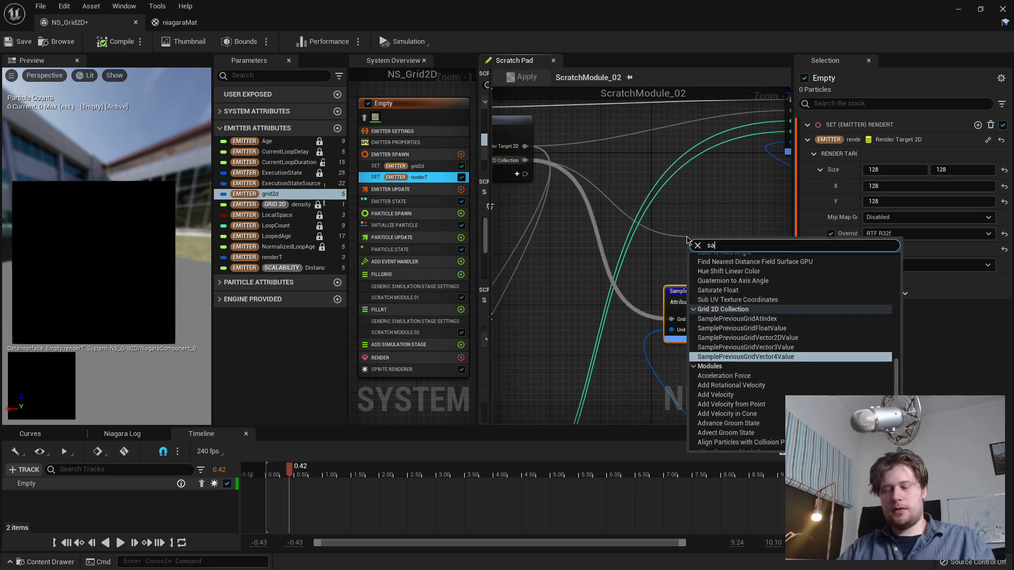
pyautogui.write('mp')
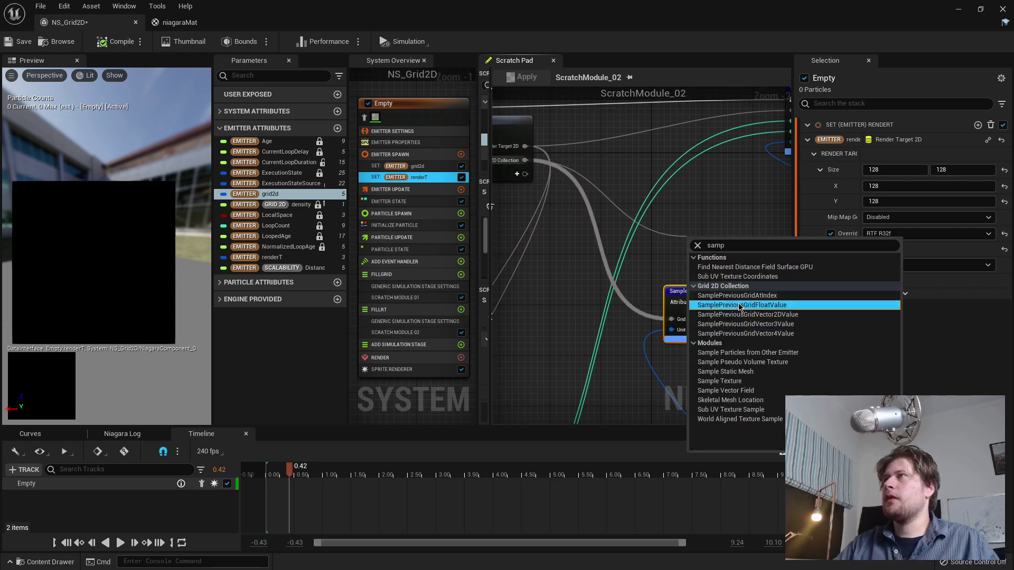
pyautogui.click(734, 305)
pyautogui.moveTo(745, 378); pyautogui.dragTo(660, 311, button='right')
pyautogui.moveTo(633, 307); pyautogui.dragTo(562, 147)
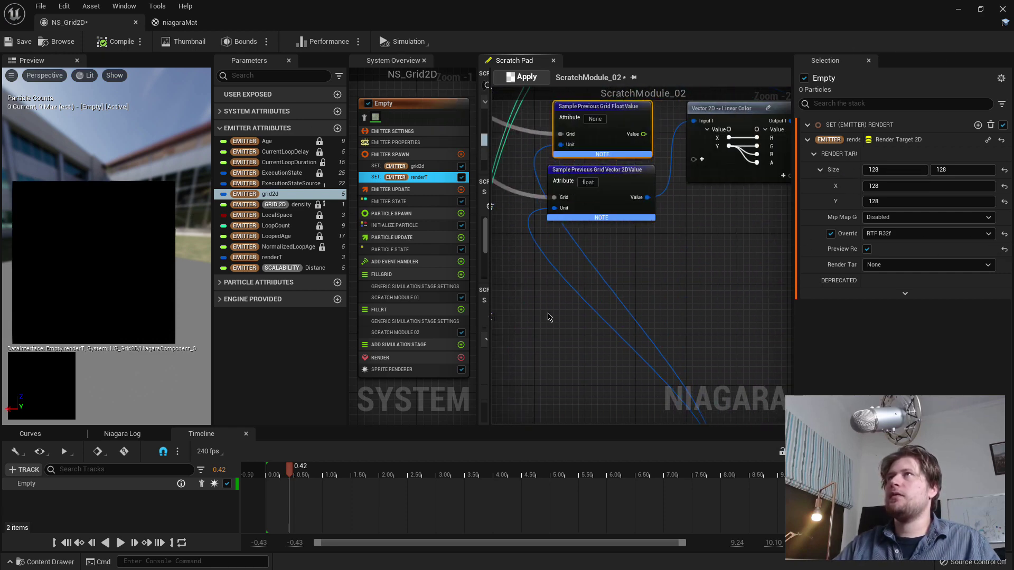
pyautogui.scroll(-2, 546, 315)
pyautogui.moveTo(546, 315); pyautogui.dragTo(581, 280, button='right')
pyautogui.scroll(-1, 600, 219)
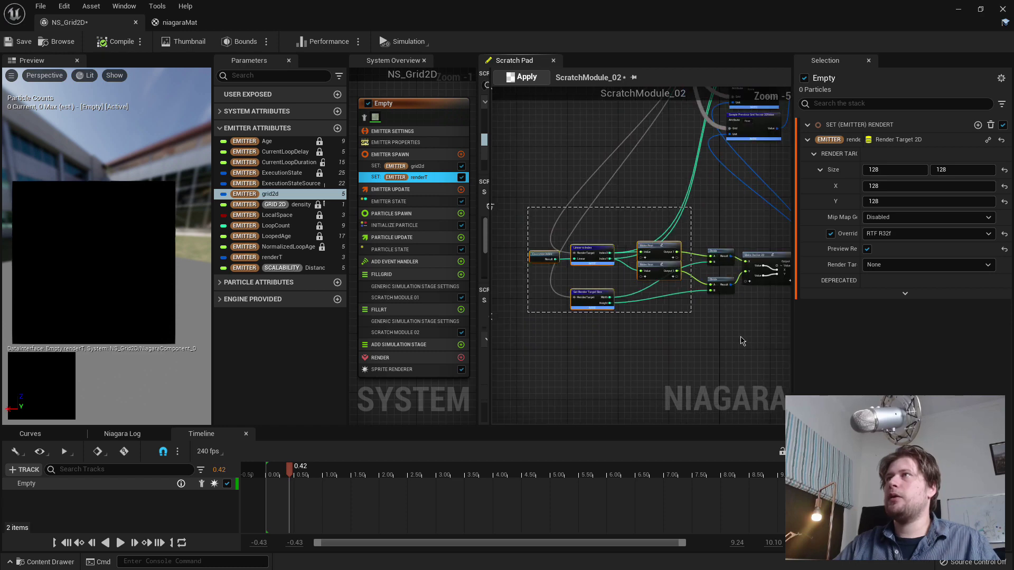
pyautogui.moveTo(740, 339); pyautogui.dragTo(636, 387, button='right')
pyautogui.scroll(2, 738, 314)
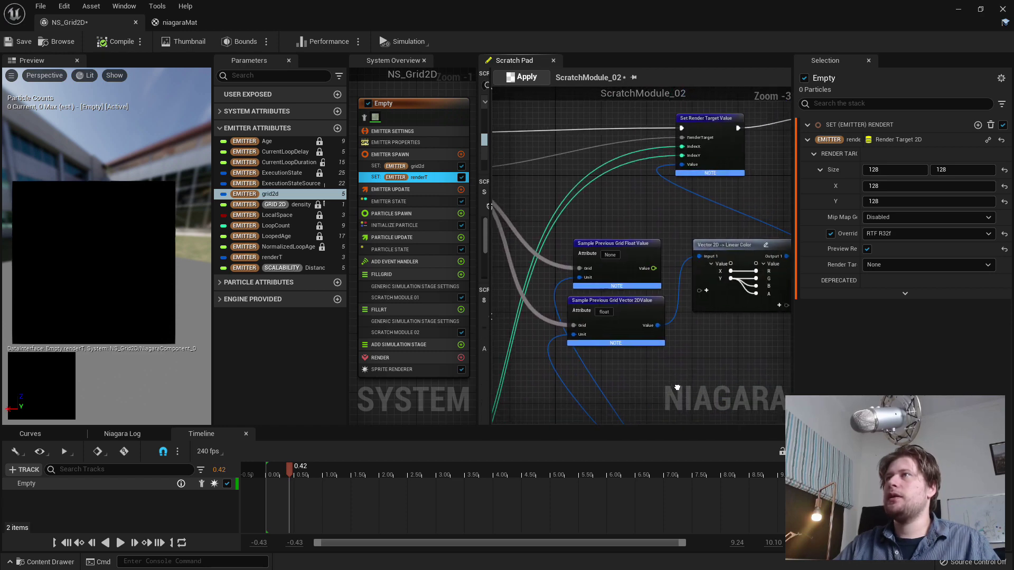
# Delete the Sample Previous Grid Vector 2DValue node and move the Sample Previous Grid Float Value node closer to the linear color conversion.
pyautogui.click(638, 313)
pyautogui.scroll(-1, 638, 314)
pyautogui.moveTo(638, 314); pyautogui.dragTo(703, 278, button='right')
pyautogui.scroll(-1, 678, 287)
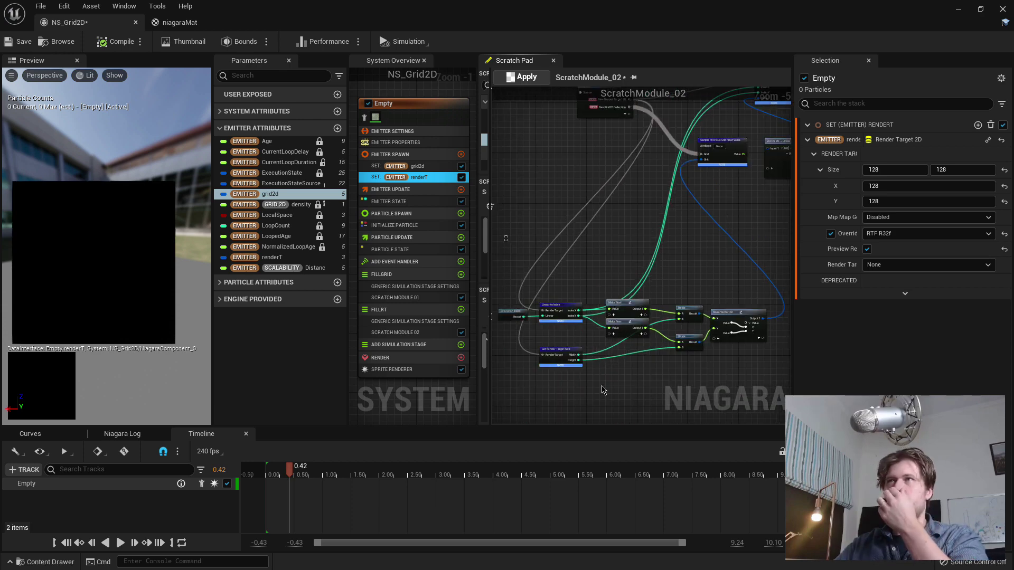
pyautogui.moveTo(600, 389); pyautogui.dragTo(609, 359, button='right')
pyautogui.moveTo(509, 102); pyautogui.dragTo(769, 351)
pyautogui.moveTo(721, 361); pyautogui.dragTo(696, 317, button='right')
pyautogui.scroll(3, 693, 295)
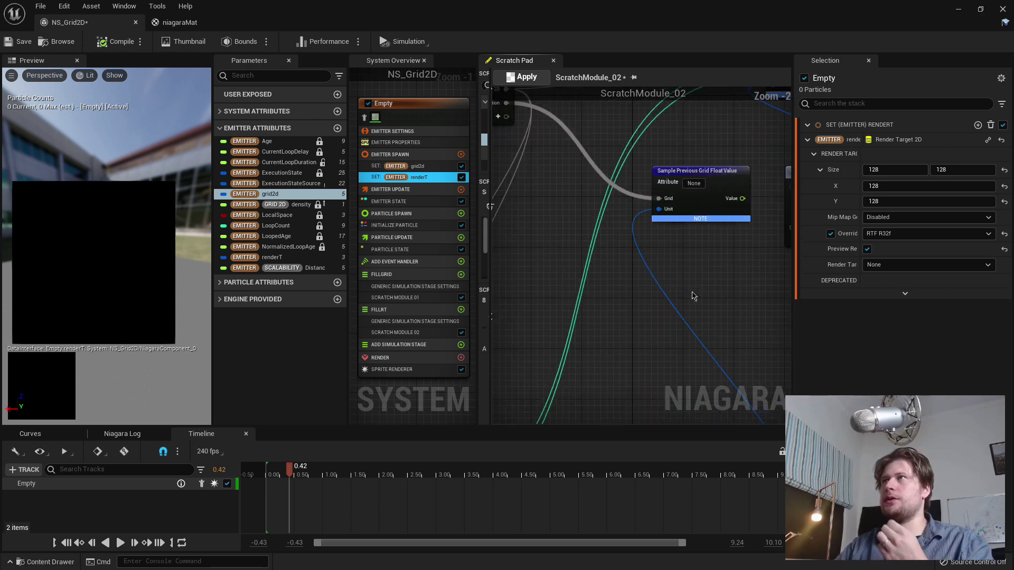
pyautogui.moveTo(686, 179); pyautogui.dragTo(562, 296, button='right')
pyautogui.moveTo(620, 290); pyautogui.dragTo(668, 293)
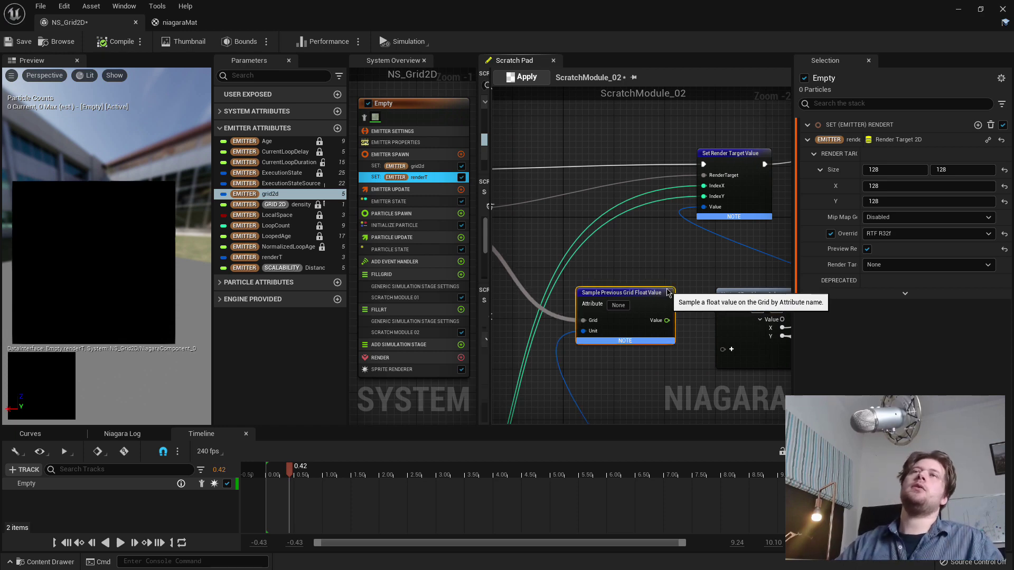
# Feed the sampled grid float into Set Render Target Value's Value input and delete the unused Vector 2D -> Linear Color node.
pyautogui.moveTo(678, 320); pyautogui.dragTo(756, 78, button='right')
pyautogui.moveTo(618, 305); pyautogui.dragTo(625, 288, button='right')
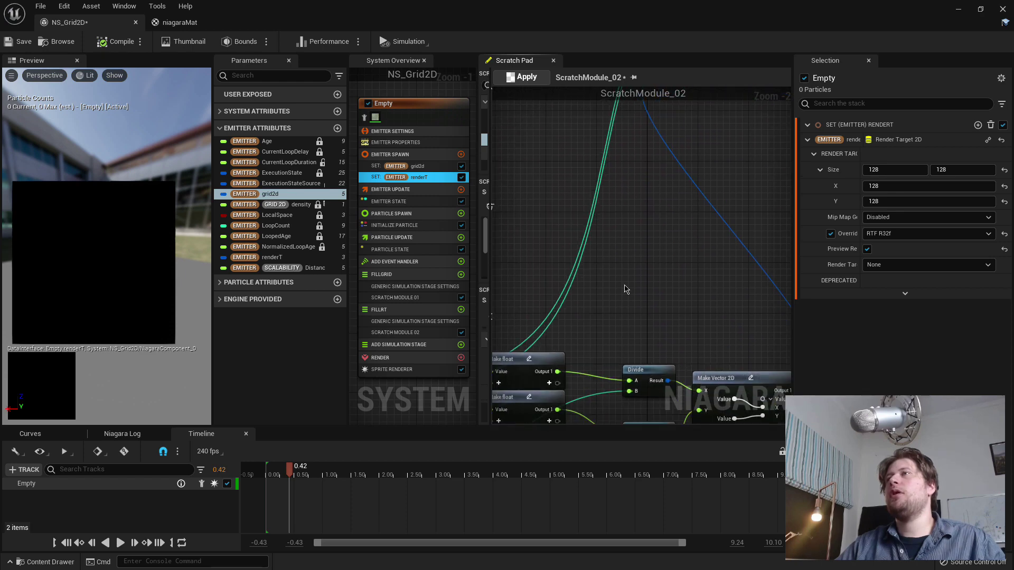
pyautogui.scroll(-3, 624, 287)
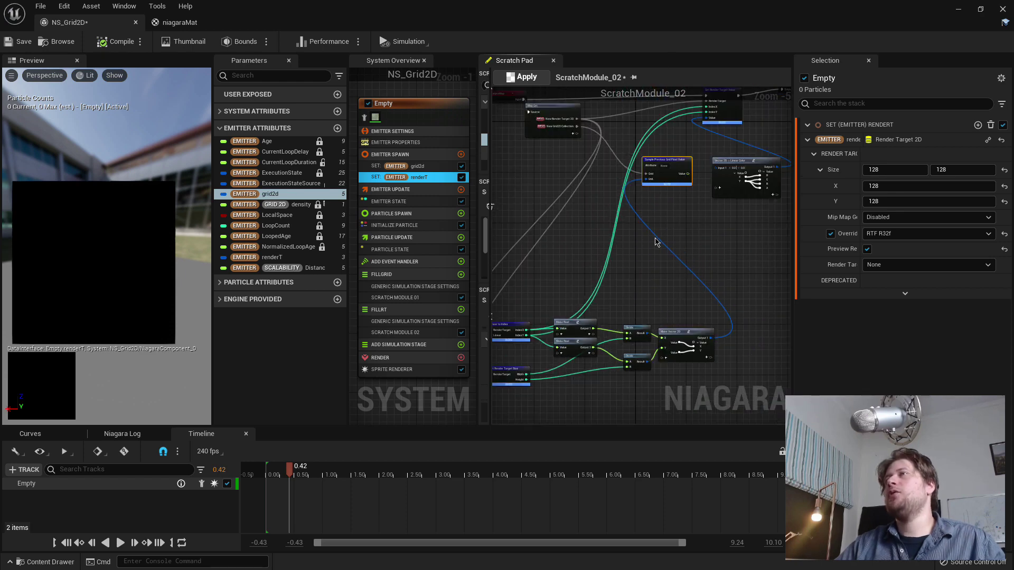
pyautogui.scroll(2, 641, 317)
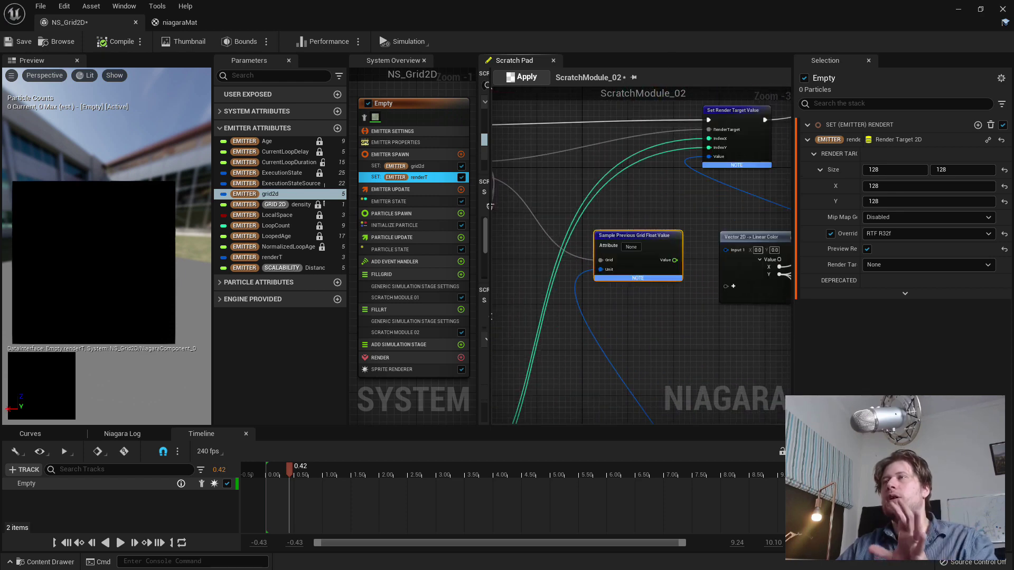
pyautogui.moveTo(686, 271); pyautogui.dragTo(649, 315, button='right')
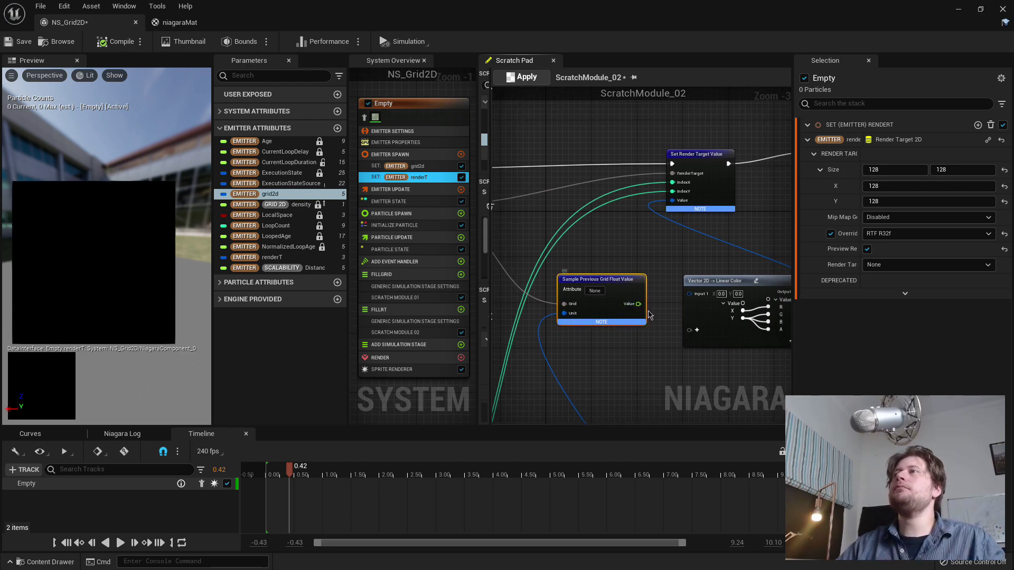
pyautogui.moveTo(638, 304); pyautogui.dragTo(673, 206)
pyautogui.moveTo(763, 283); pyautogui.dragTo(678, 268, button='right')
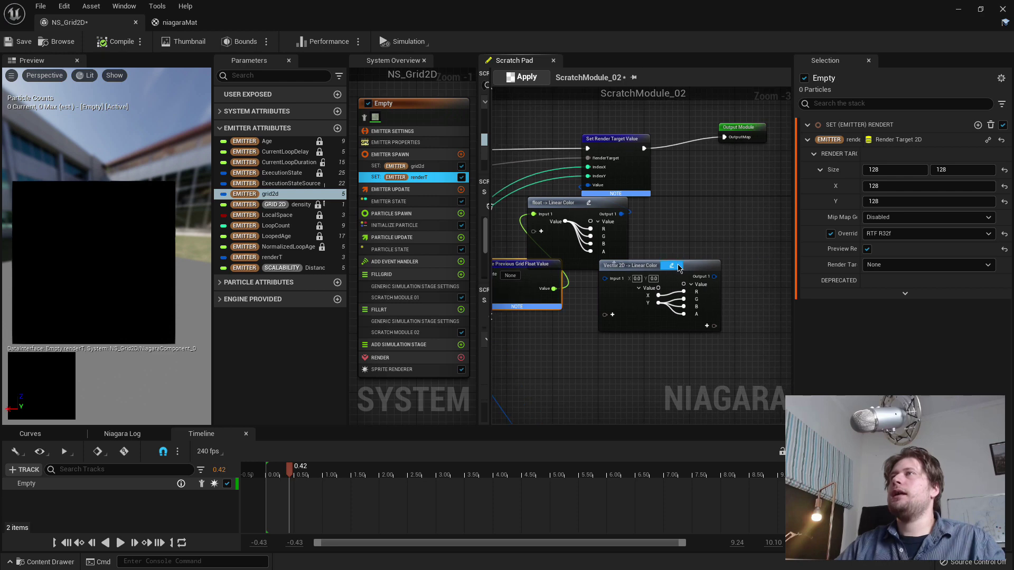
pyautogui.click(678, 268)
pyautogui.press('Delete')
# Space out the Set Render Target Value, float -> Linear Color and Sample Previous Grid Float Value nodes, and apply the scratch module changes.
pyautogui.moveTo(633, 135); pyautogui.dragTo(697, 145, button='right')
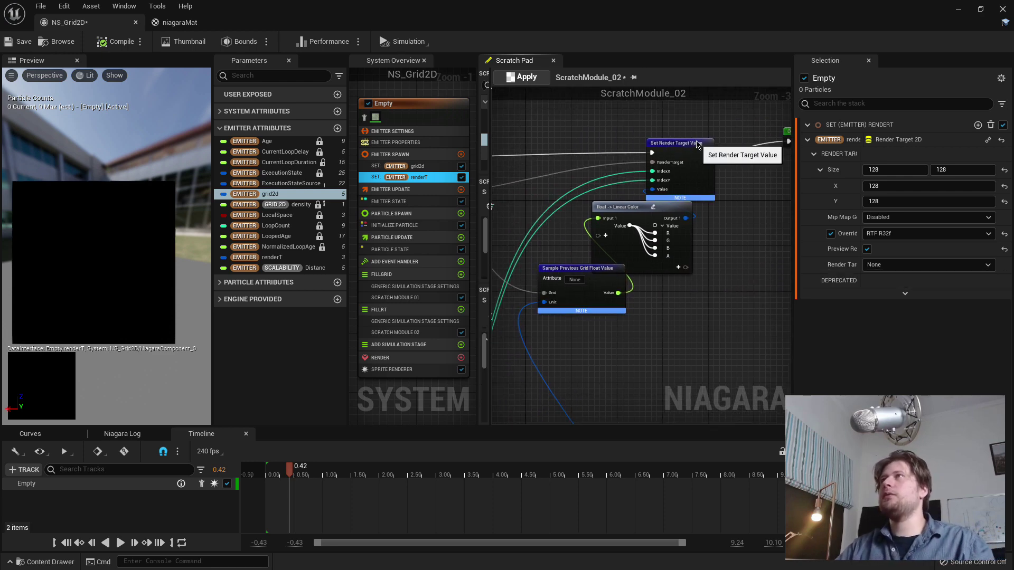
pyautogui.moveTo(697, 146); pyautogui.dragTo(697, 122)
pyautogui.moveTo(681, 207); pyautogui.dragTo(671, 196)
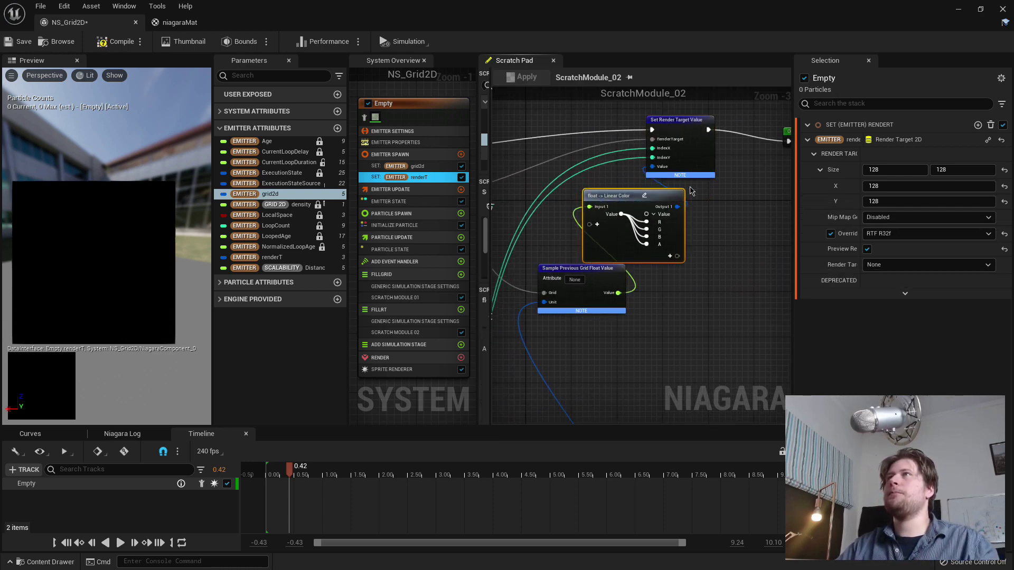
pyautogui.moveTo(613, 269); pyautogui.dragTo(607, 287)
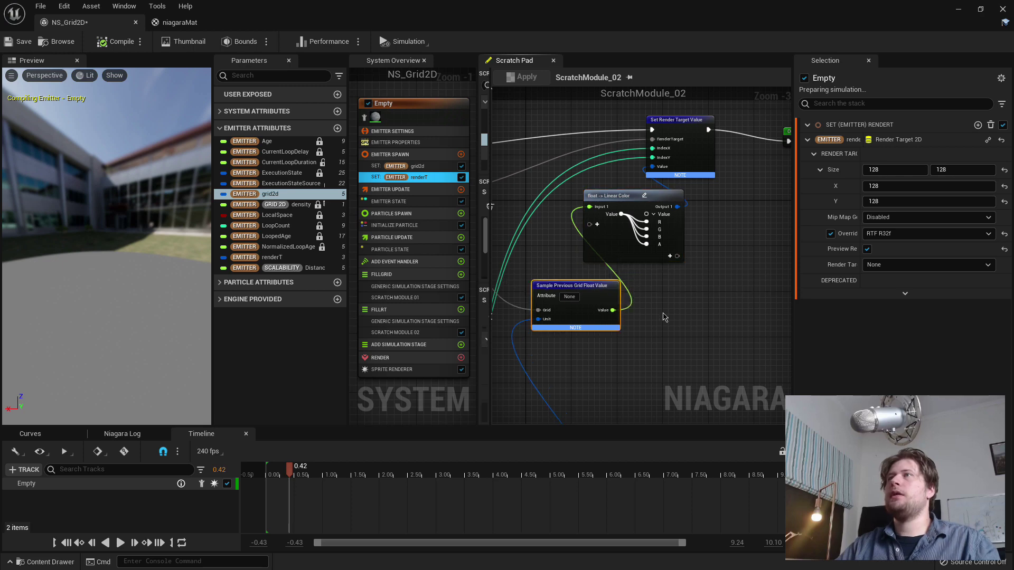
# Set the Attribute of the Sample Previous Grid Float Value node to density.
pyautogui.moveTo(570, 305); pyautogui.dragTo(628, 291, button='right')
pyautogui.click(631, 285)
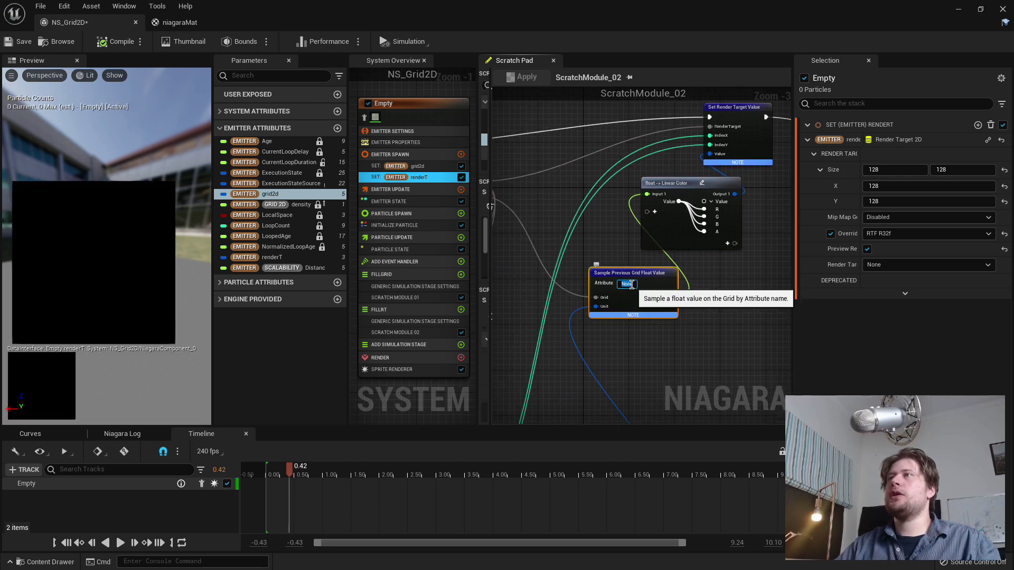
pyautogui.press('Escape')
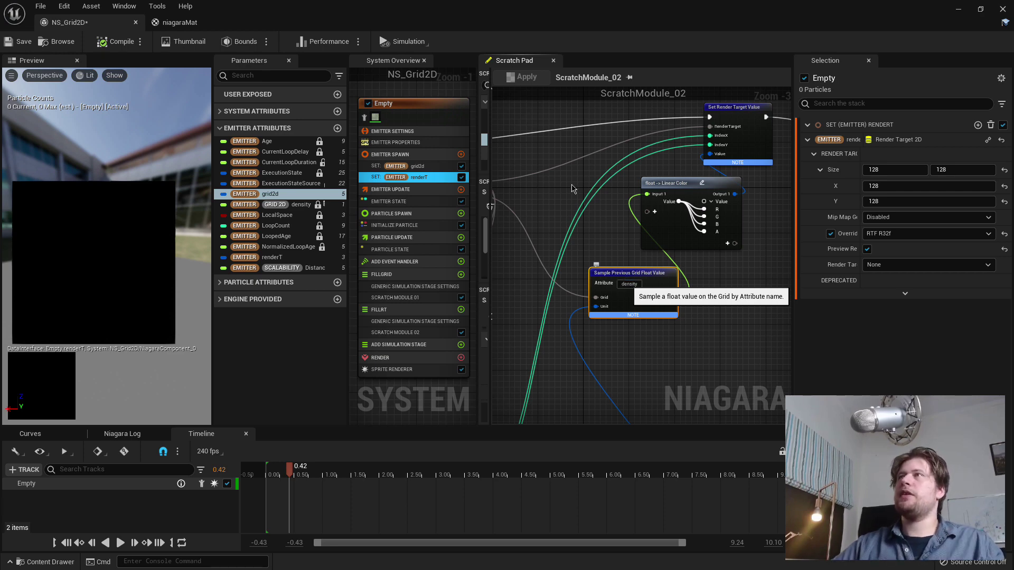
pyautogui.scroll(2, 602, 289)
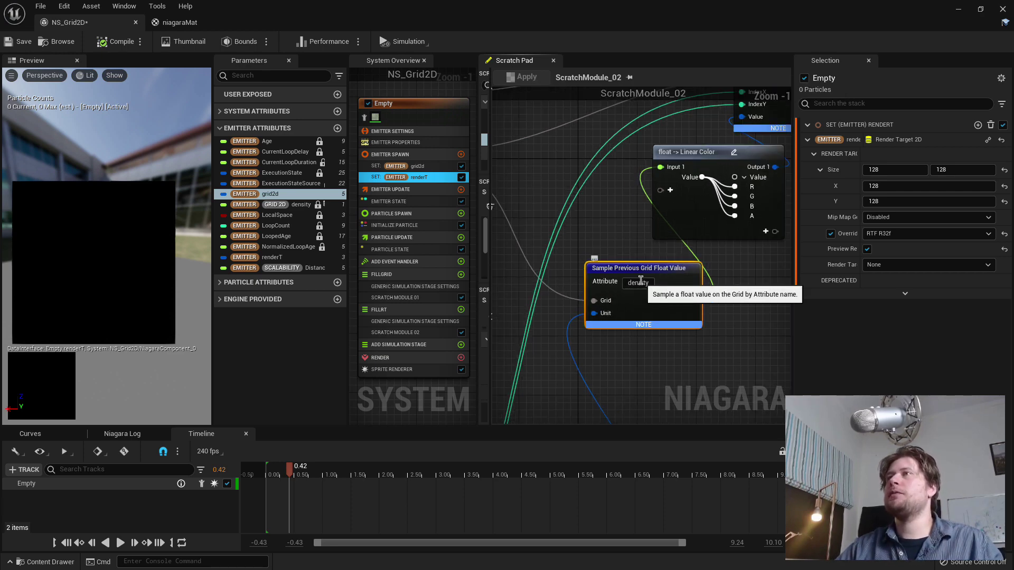
pyautogui.moveTo(640, 281); pyautogui.dragTo(624, 264, button='right')
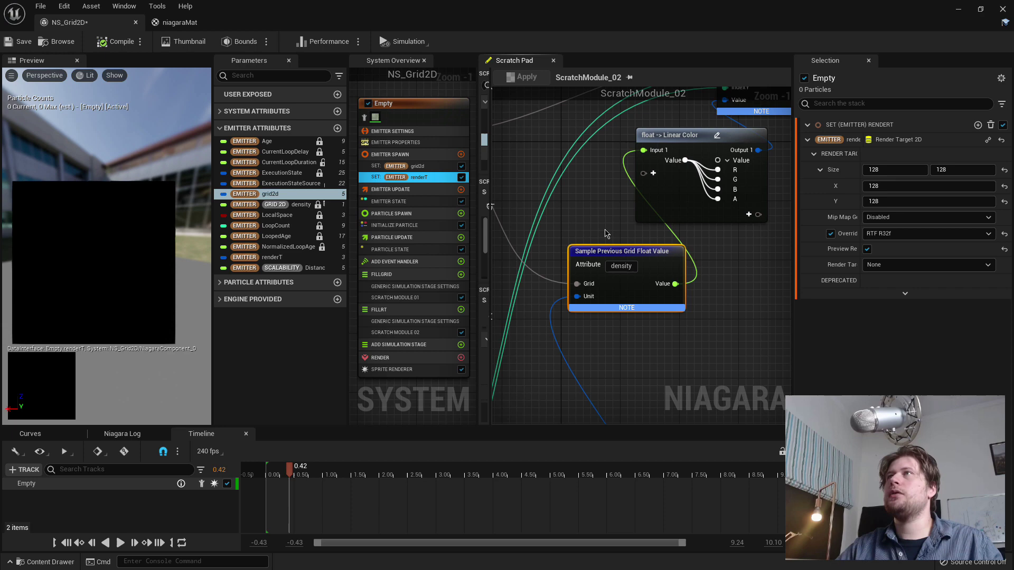
pyautogui.click(624, 265)
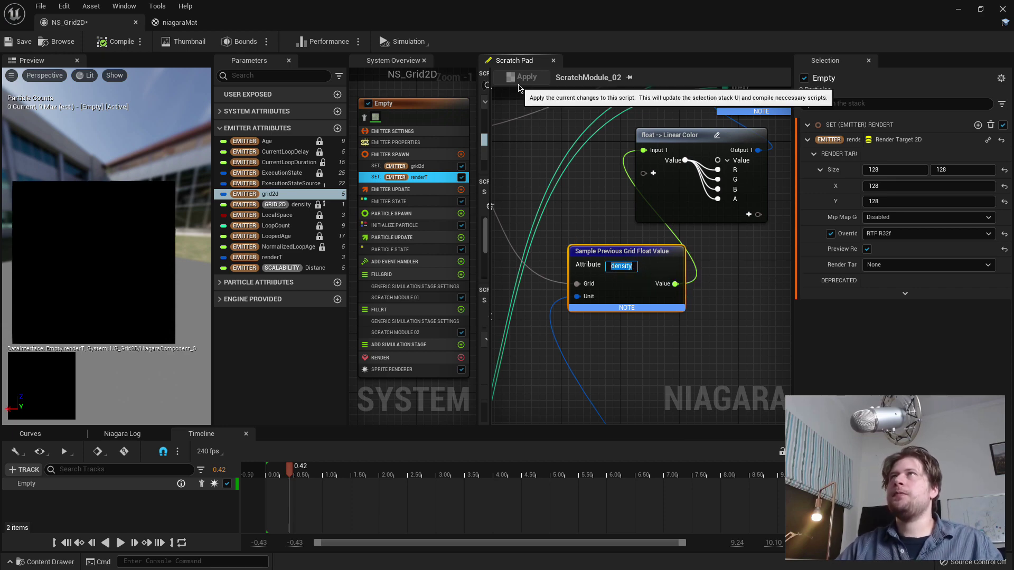
# Disconnect and reconnect the sampled value to Input 1 of float -> Linear Color, and apply ScratchModule_02.
pyautogui.keyDown('alt'); pyautogui.click(643, 150); pyautogui.keyUp('alt')
pyautogui.moveTo(668, 227); pyautogui.dragTo(643, 151)
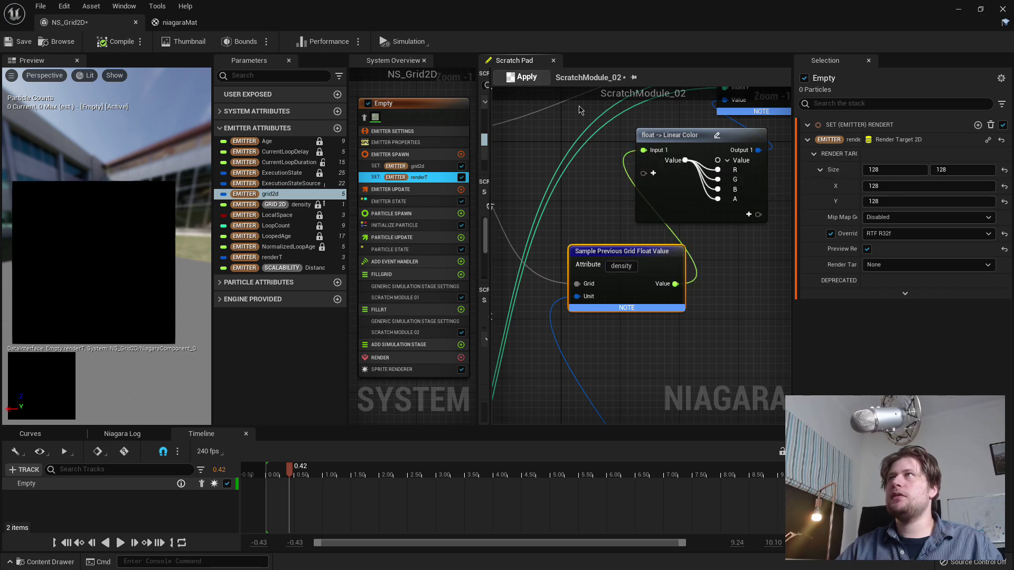
pyautogui.click(524, 77)
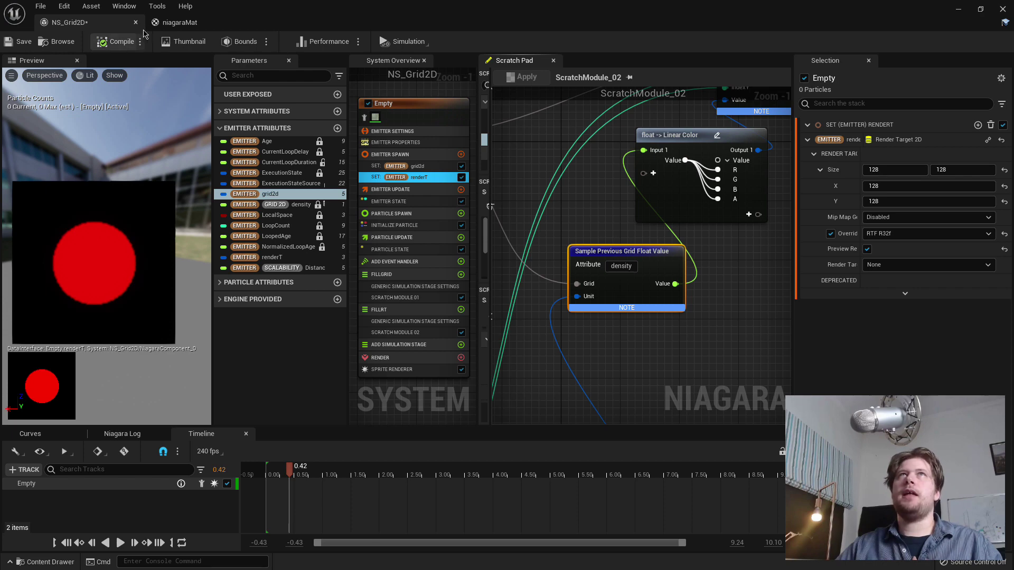
# In niagaraMat, connect the RT parameter's R channel to Emissive Color and apply the material.
pyautogui.click(178, 22)
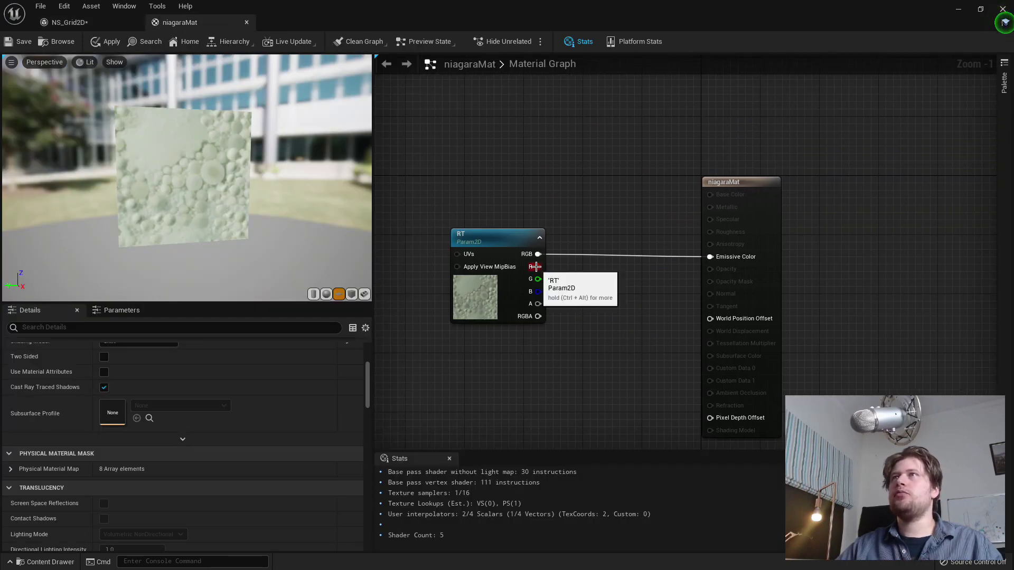
pyautogui.moveTo(535, 266); pyautogui.dragTo(710, 257)
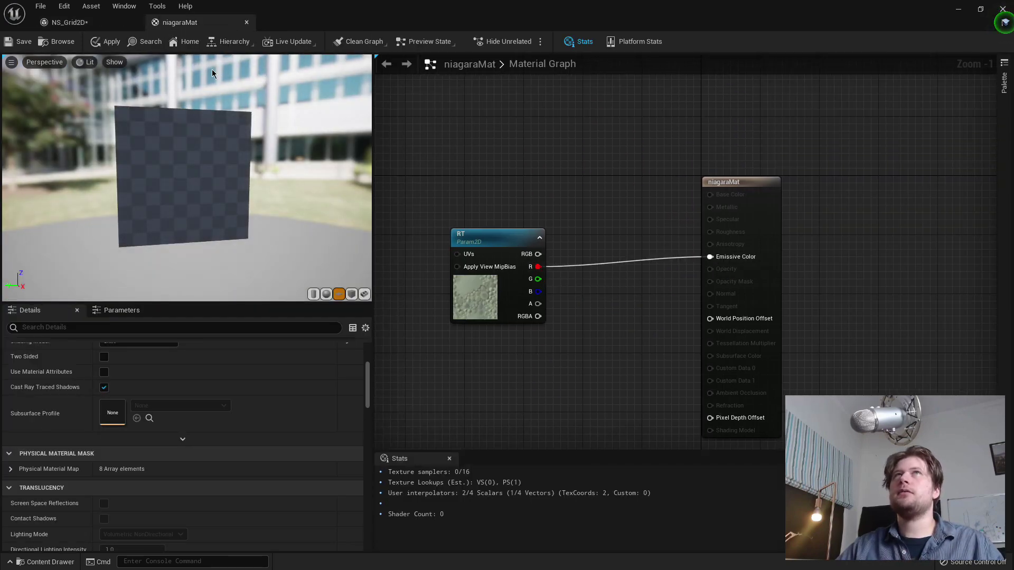
pyautogui.moveTo(206, 142); pyautogui.dragTo(193, 146)
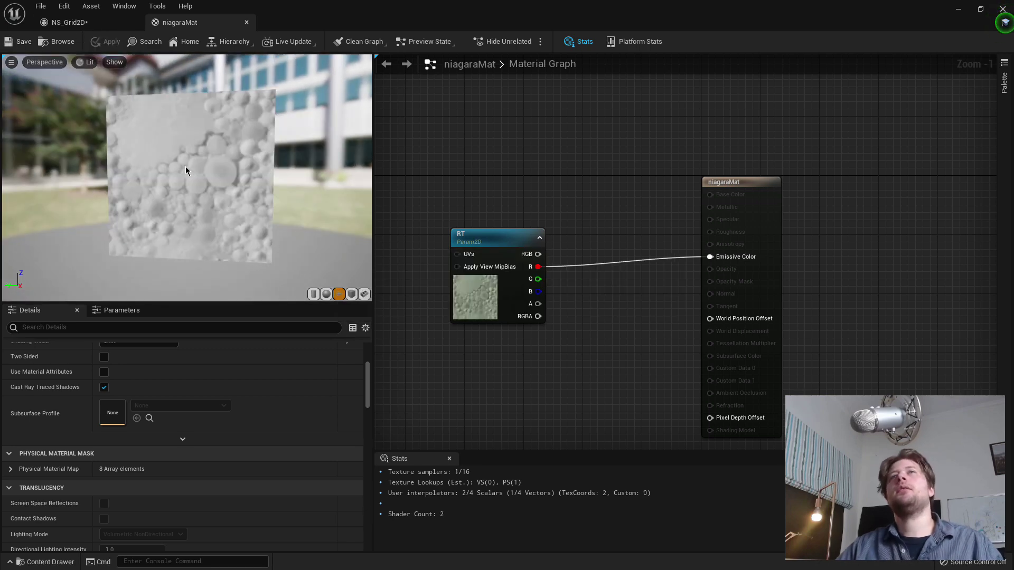
# Save the NS_Grid2D system and shift the float -> Linear Color node slightly away from Set Render Target Value.
pyautogui.click(86, 23)
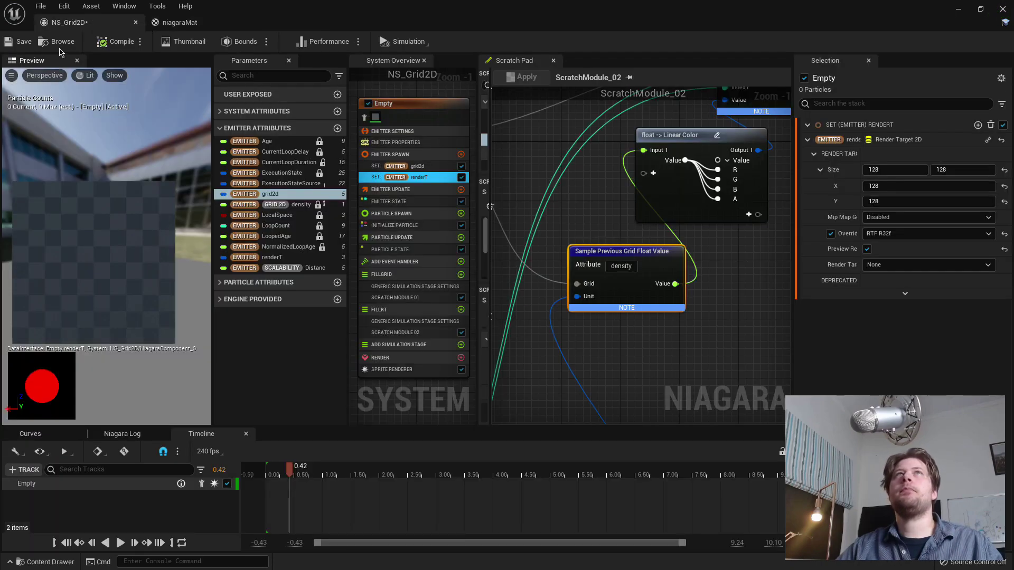
pyautogui.click(23, 41)
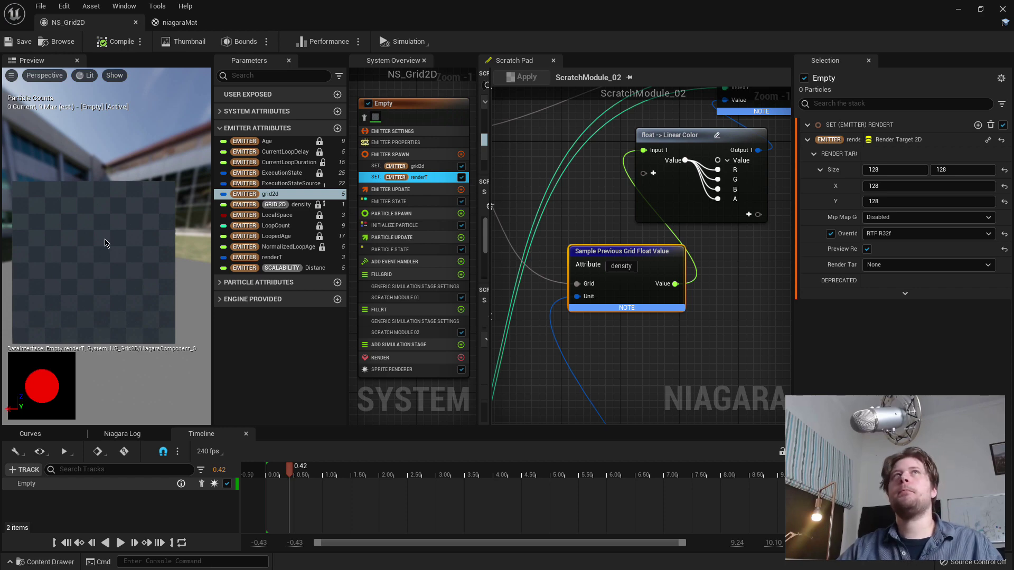
pyautogui.moveTo(112, 227); pyautogui.dragTo(135, 241)
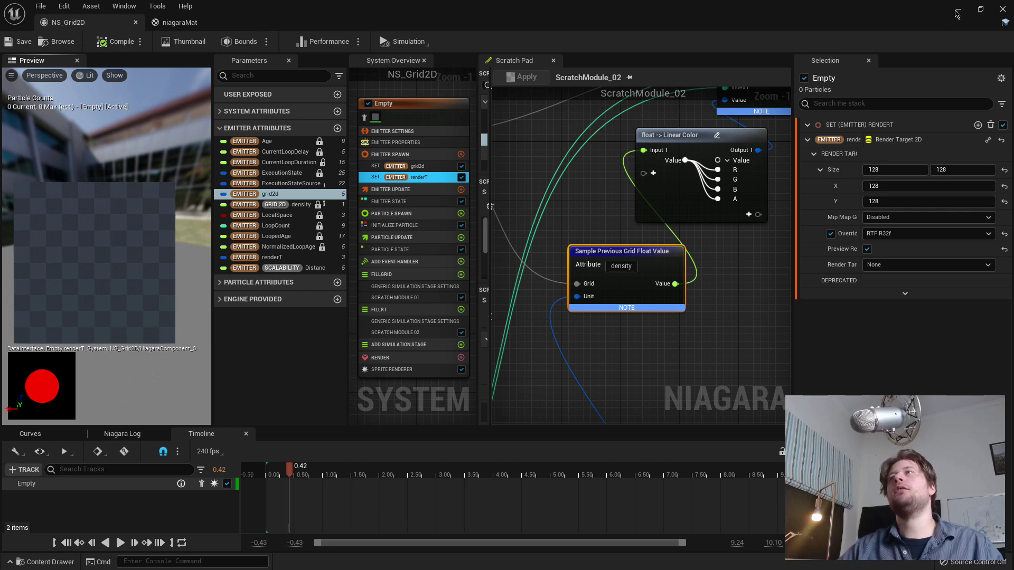
pyautogui.moveTo(759, 139); pyautogui.dragTo(737, 146)
pyautogui.moveTo(780, 179); pyautogui.dragTo(688, 275, button='right')
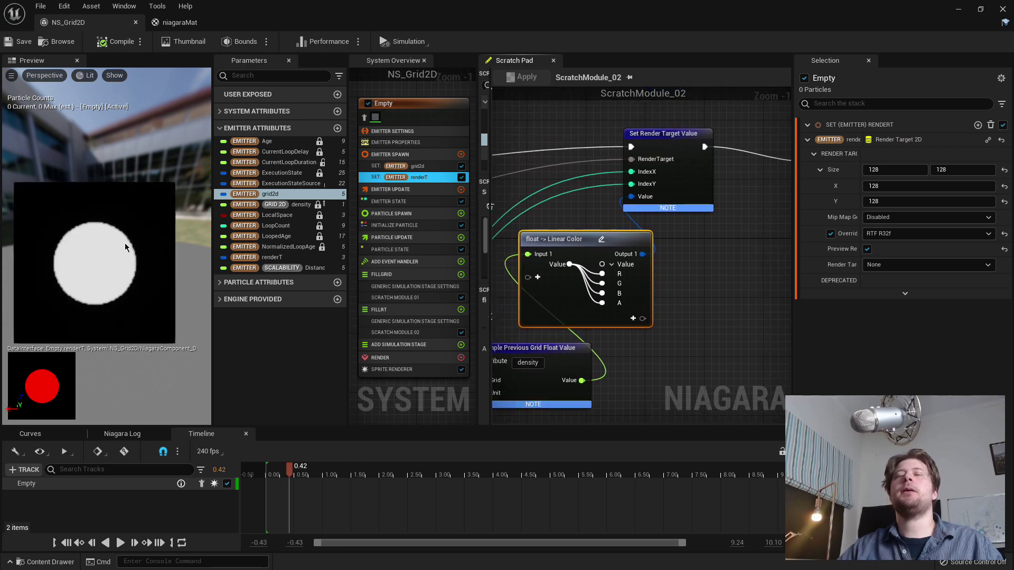
pyautogui.moveTo(174, 211)
pyautogui.mouseDown()
pyautogui.moveTo(188, 214)
pyautogui.moveTo(180, 211)
pyautogui.mouseUp()
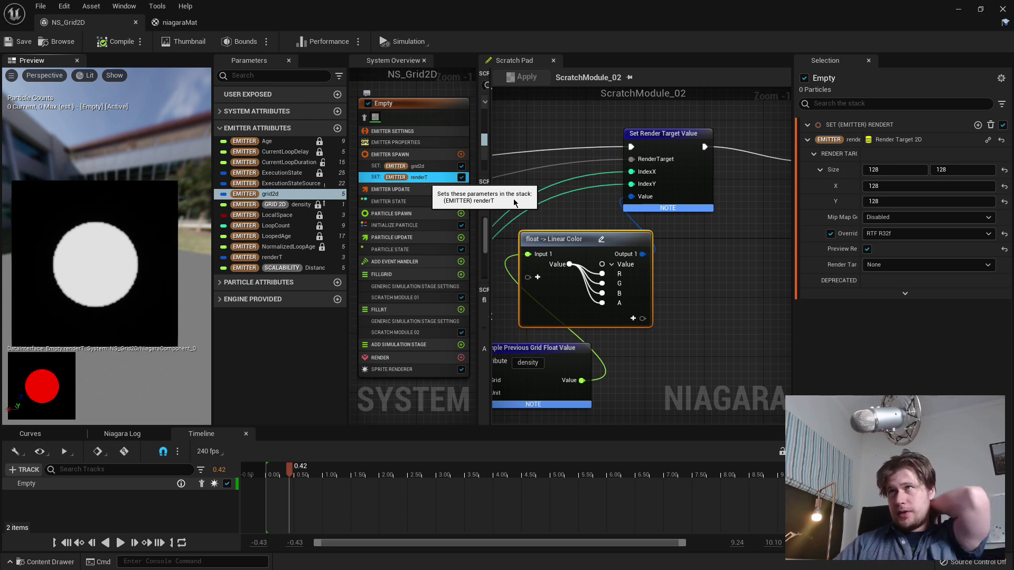
pyautogui.moveTo(721, 262); pyautogui.dragTo(729, 252, button='right')
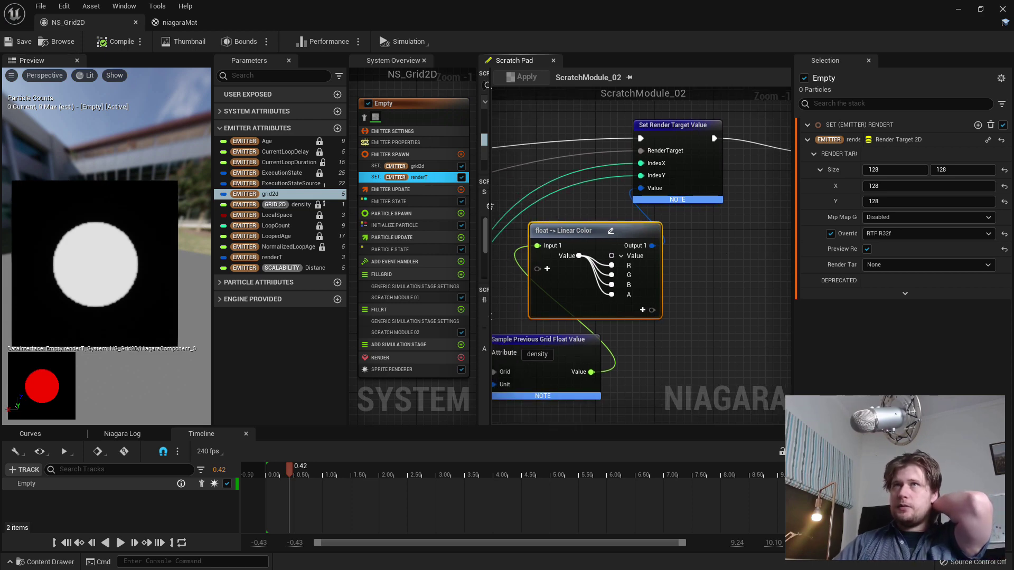
# Add a Generic Simulation Stage to the Empty emitter and name it advection.
pyautogui.click(411, 298)
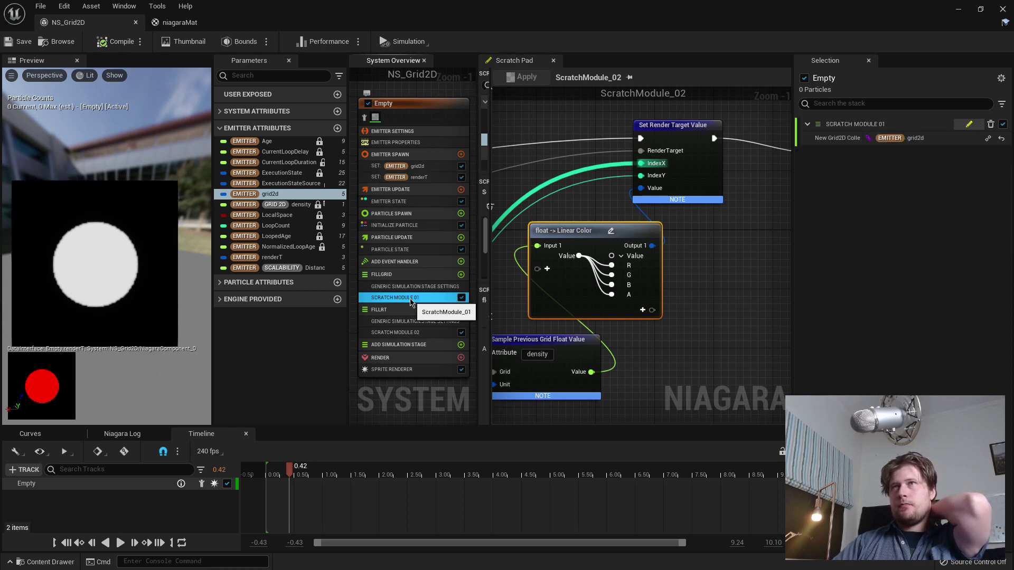
pyautogui.click(461, 345)
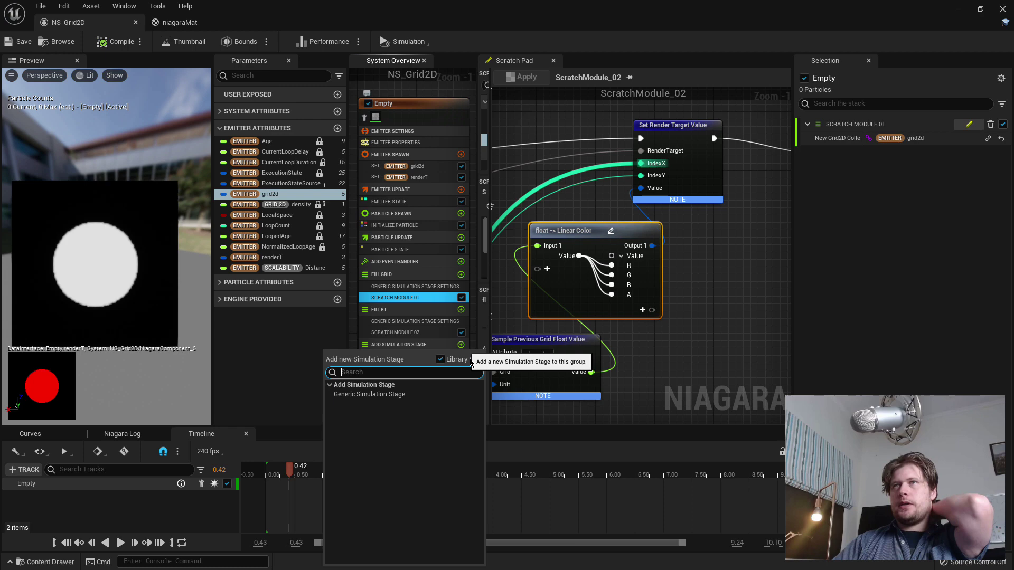
pyautogui.click(369, 395)
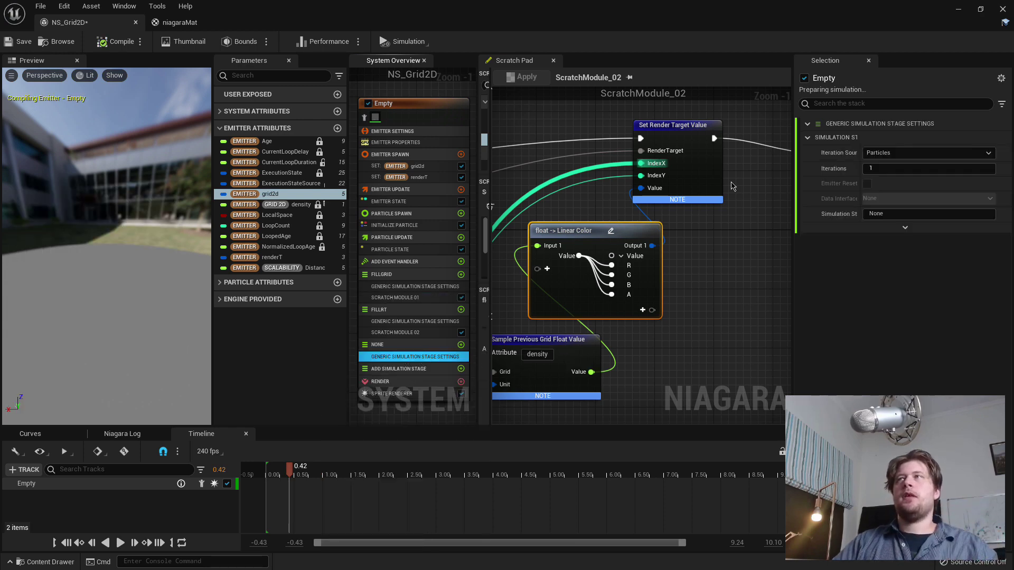
pyautogui.click(898, 213)
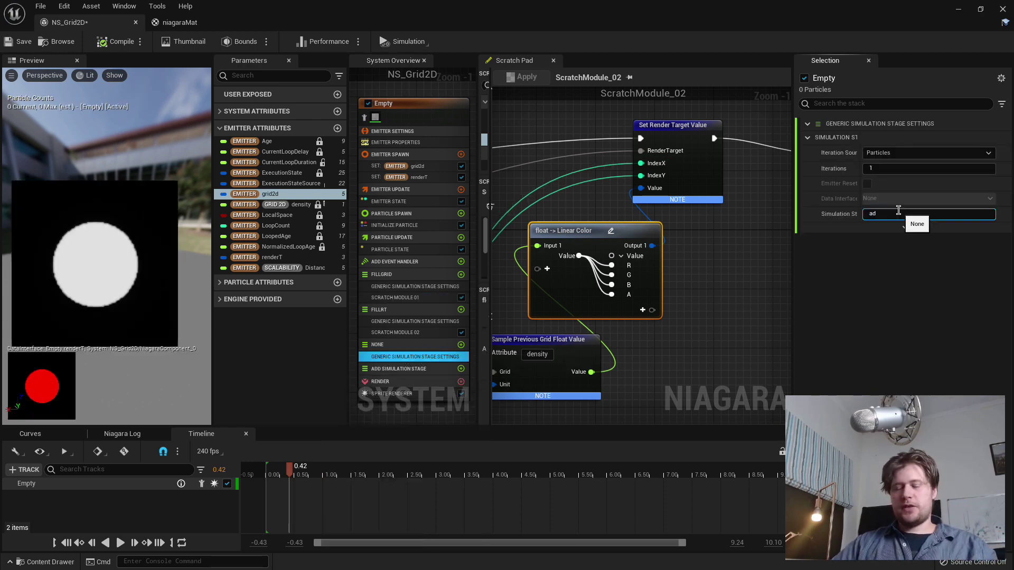
pyautogui.write('advection')
pyautogui.press('Return')
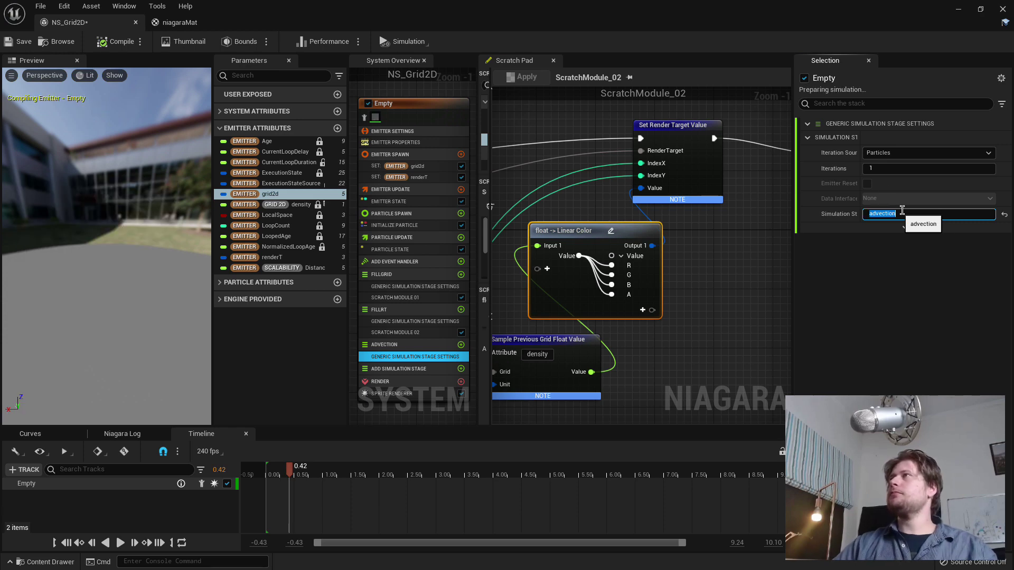
# Set the advection stage to iterate over the EMITTER grid2d Data Interface and move it between the FillGrid and FillRT stages.
pyautogui.click(889, 153)
pyautogui.click(887, 175)
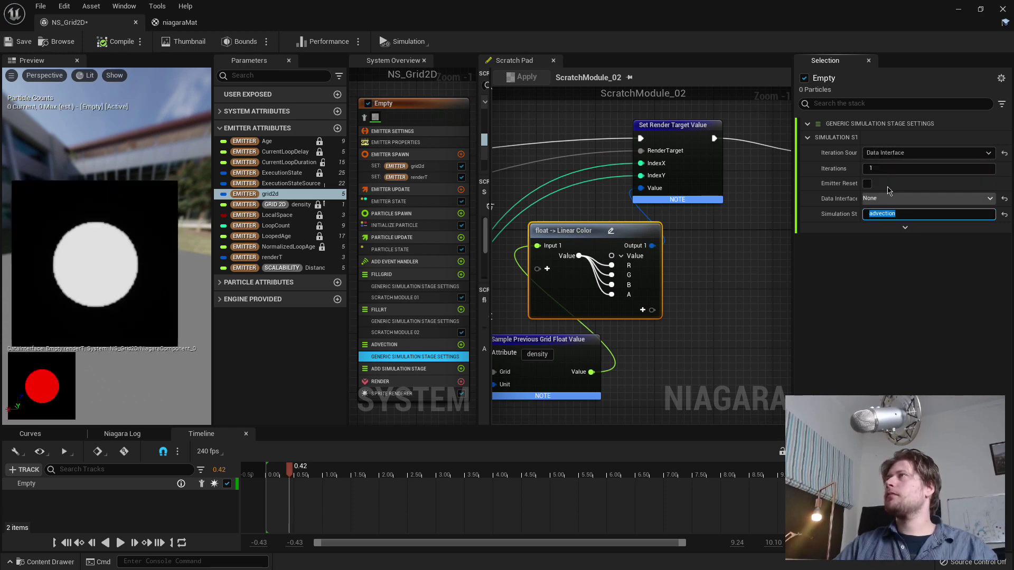
pyautogui.click(887, 200)
pyautogui.click(838, 227)
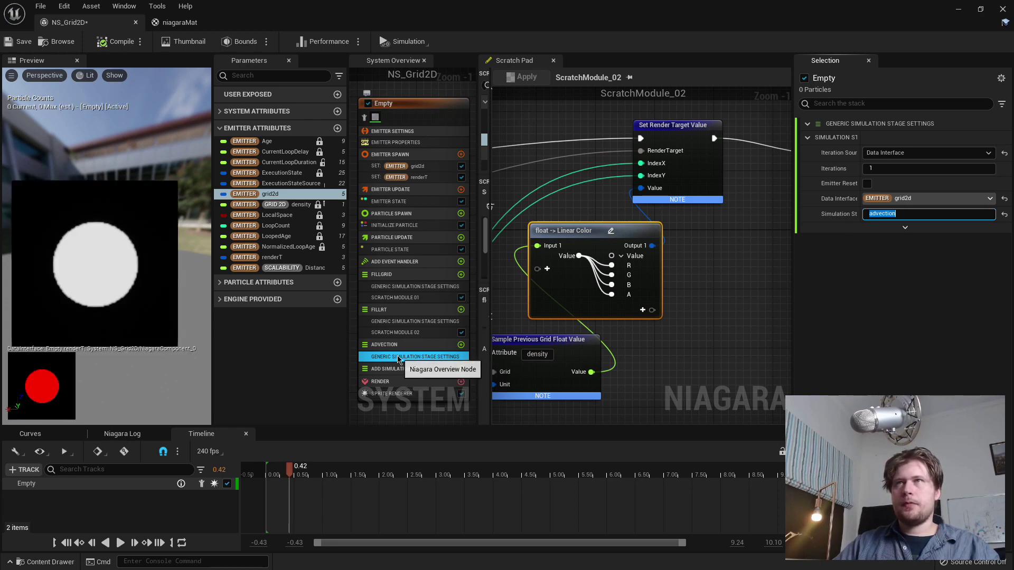
pyautogui.click(385, 345)
pyautogui.moveTo(391, 311); pyautogui.dragTo(405, 310)
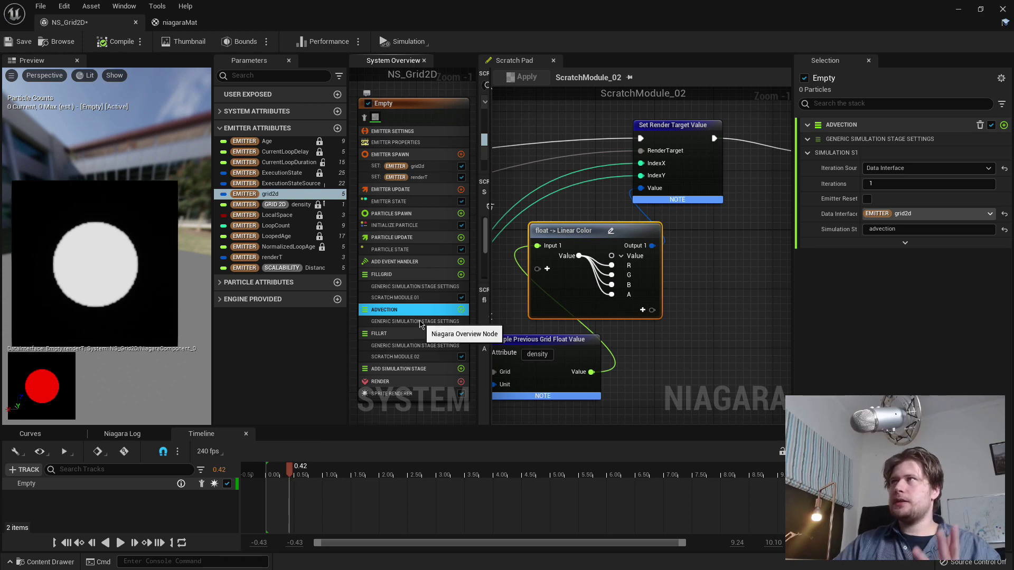
# Add a new Scratch Pad module to the advection simulation stage.
pyautogui.click(461, 310)
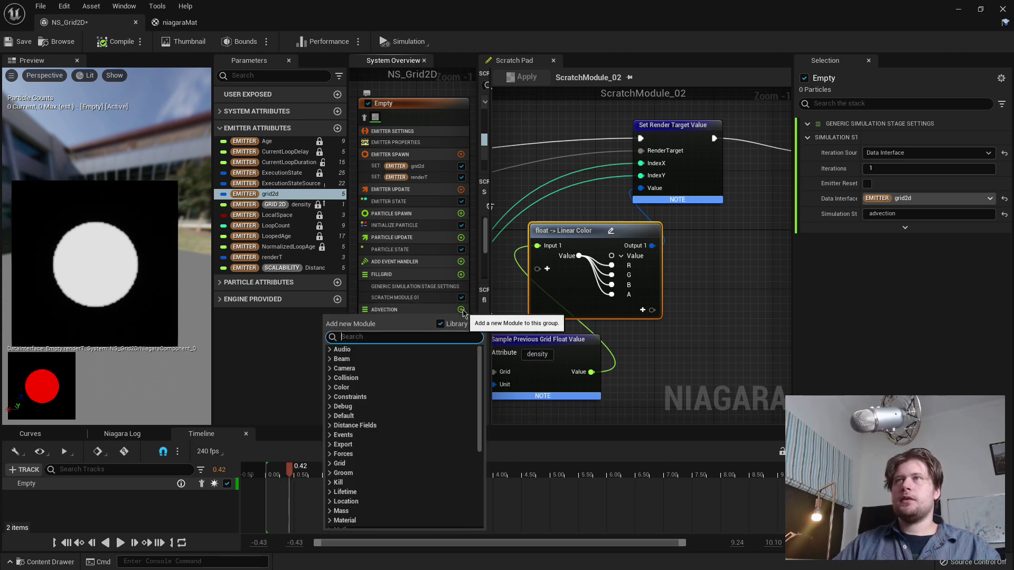
pyautogui.write('scra')
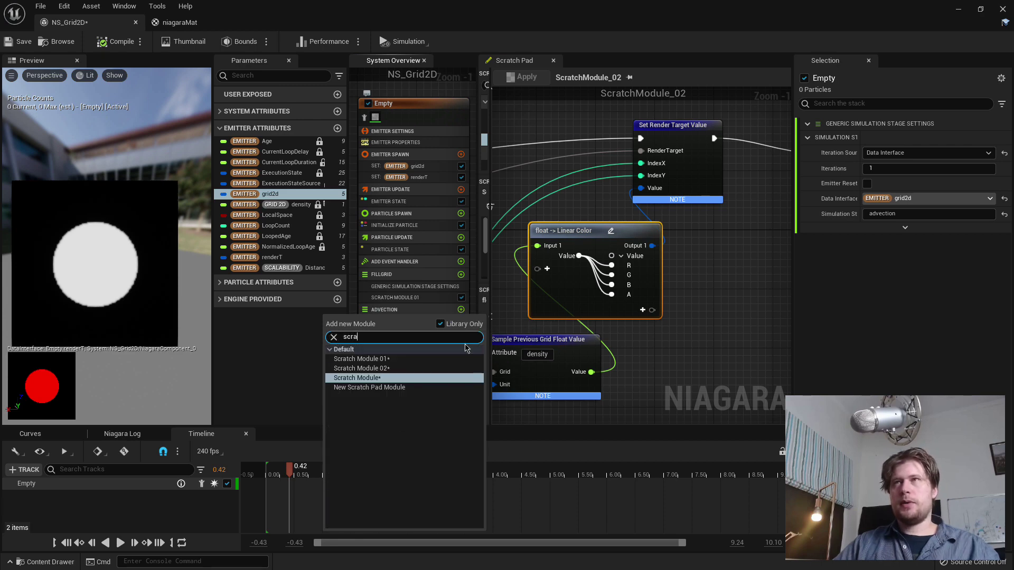
pyautogui.click(389, 387)
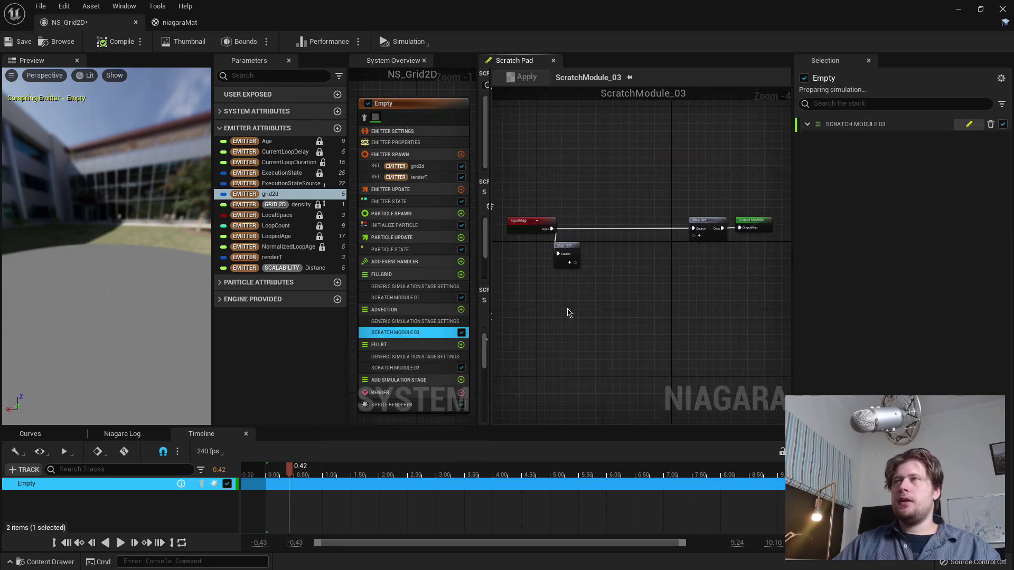
# Add a New Grid2D Collection input to the Map Get node of the advection scratch module and apply the script.
pyautogui.click(415, 321)
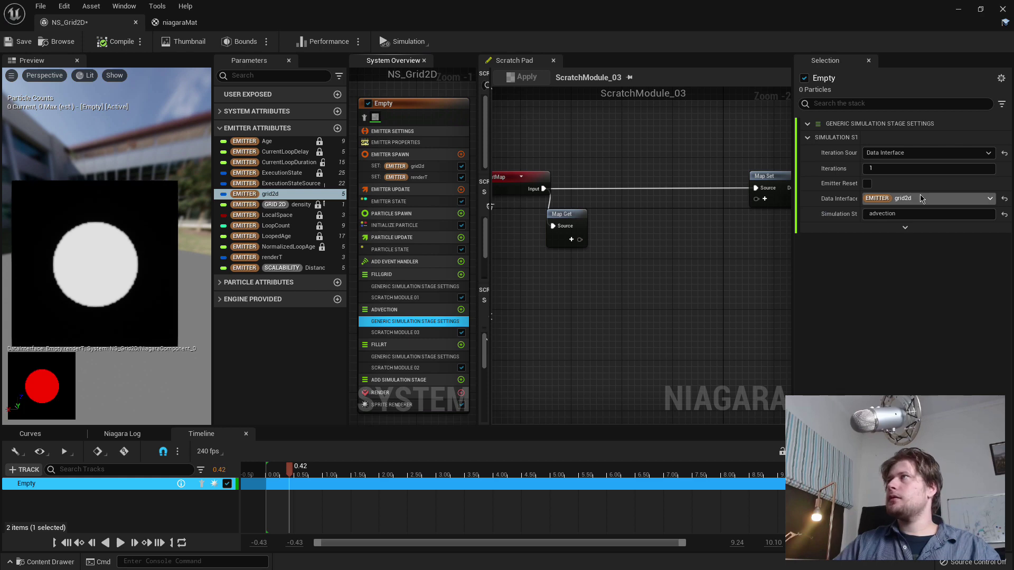
pyautogui.click(571, 240)
pyautogui.write('grid')
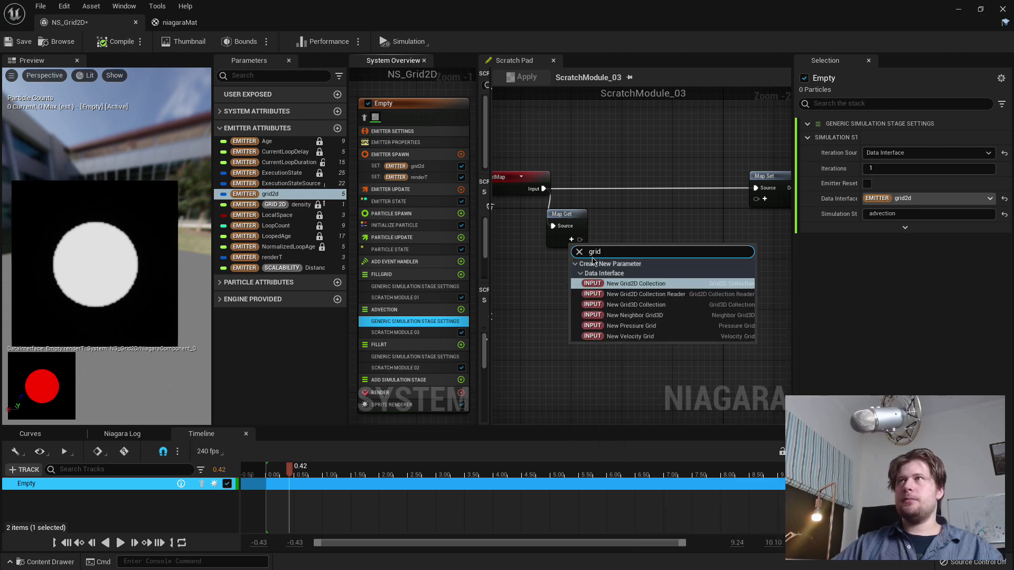
pyautogui.click(680, 285)
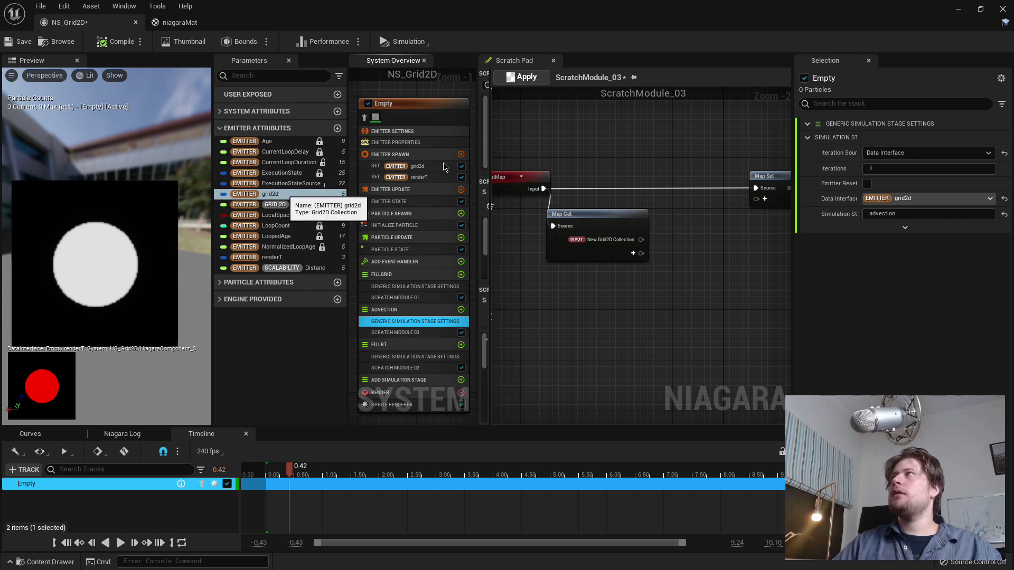
pyautogui.click(531, 80)
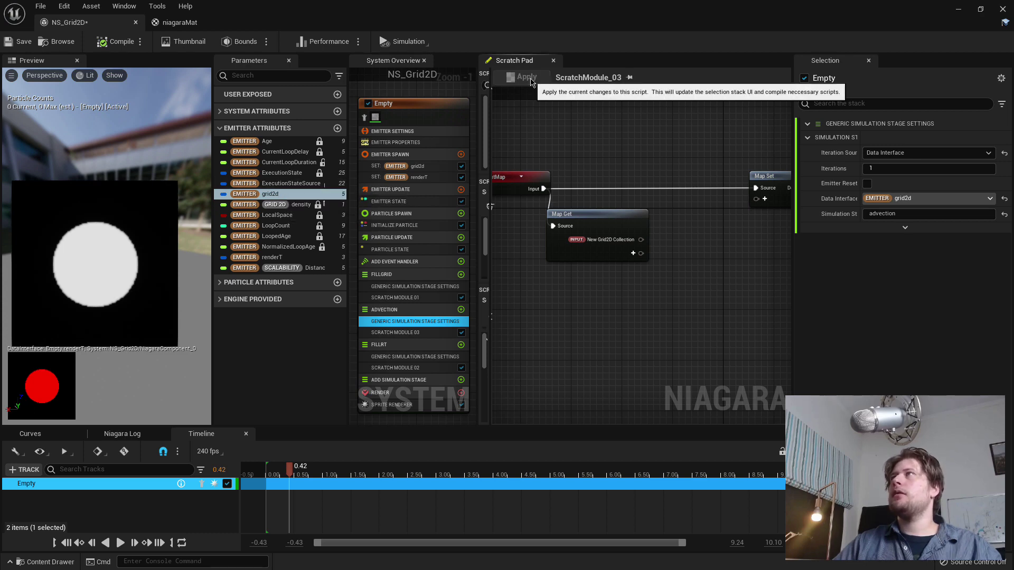
pyautogui.click(421, 332)
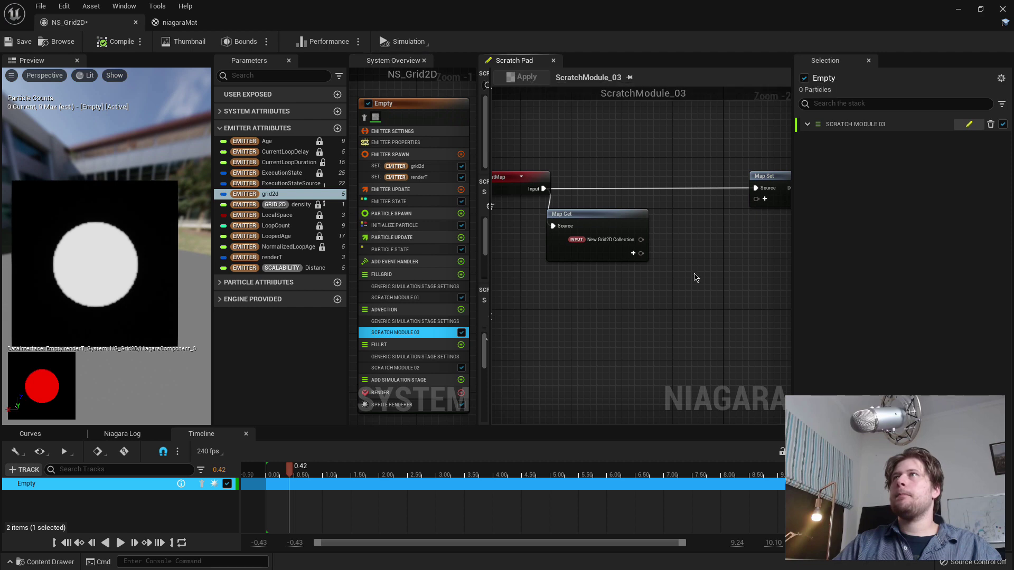
# Add a new local float parameter to the Map Set node of the advection scratch module.
pyautogui.moveTo(696, 278); pyautogui.dragTo(635, 281, button='right')
pyautogui.click(705, 206)
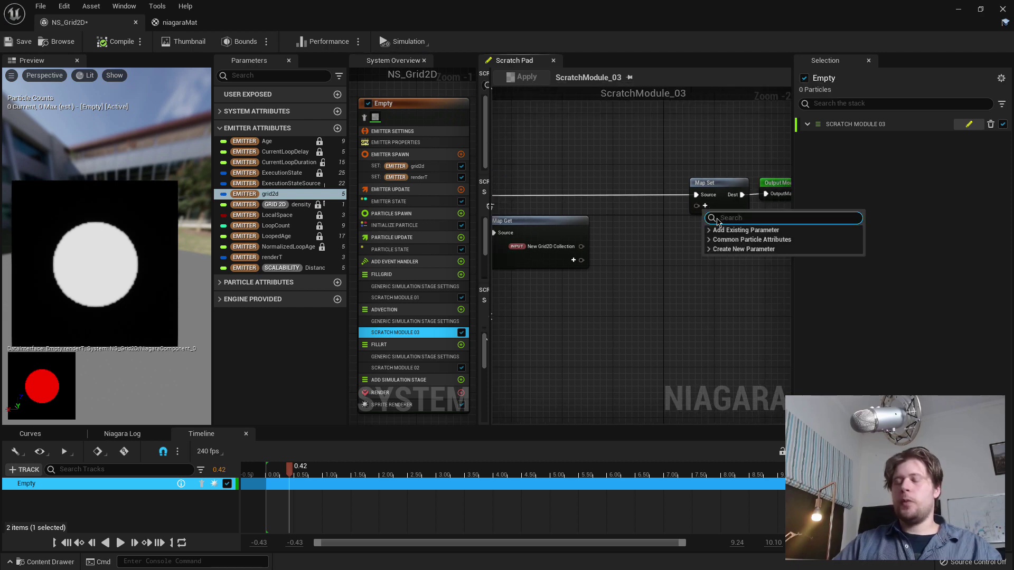
pyautogui.click(718, 222)
pyautogui.write('densit')
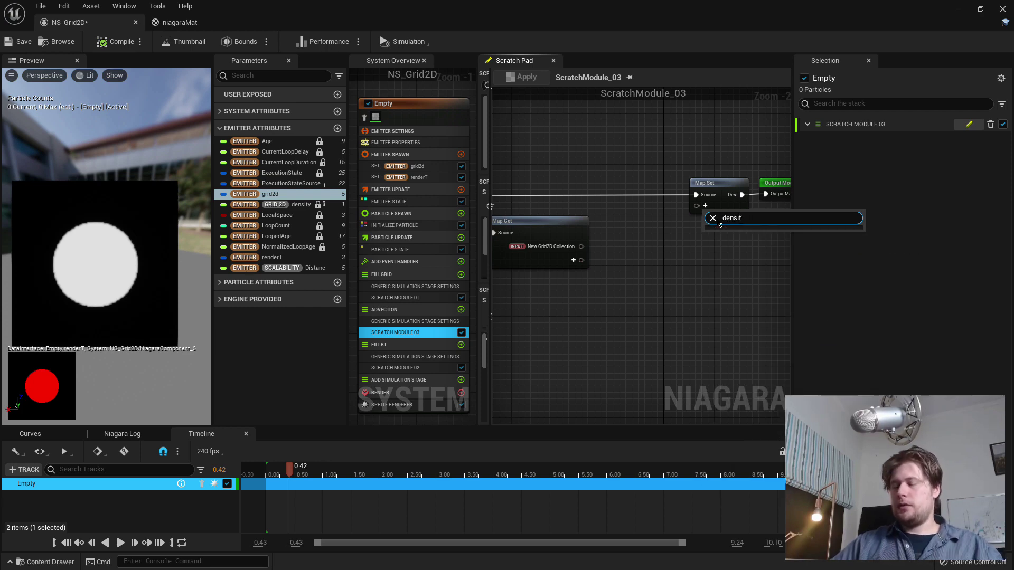
pyautogui.click(713, 219)
pyautogui.write('float')
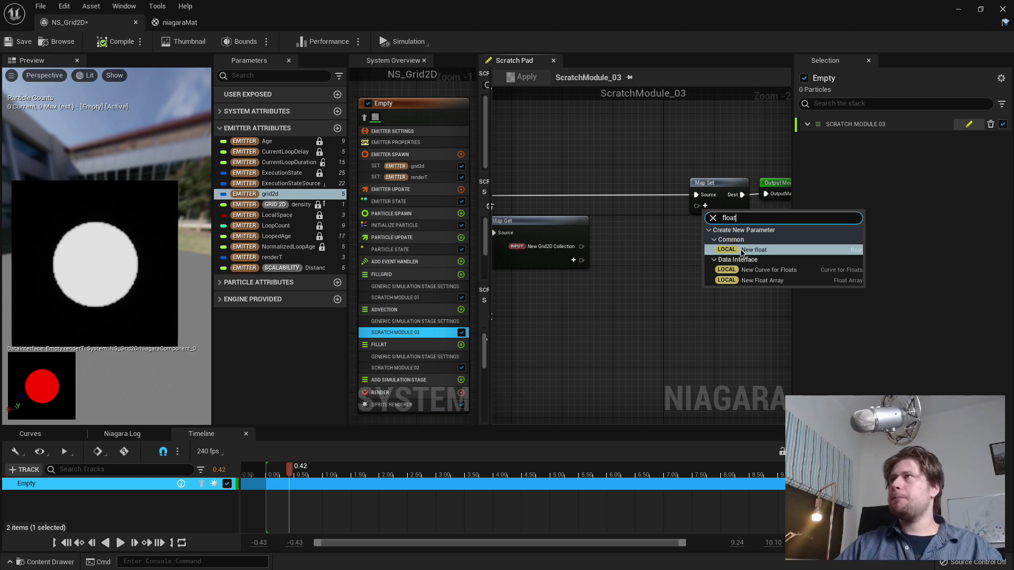
pyautogui.click(742, 250)
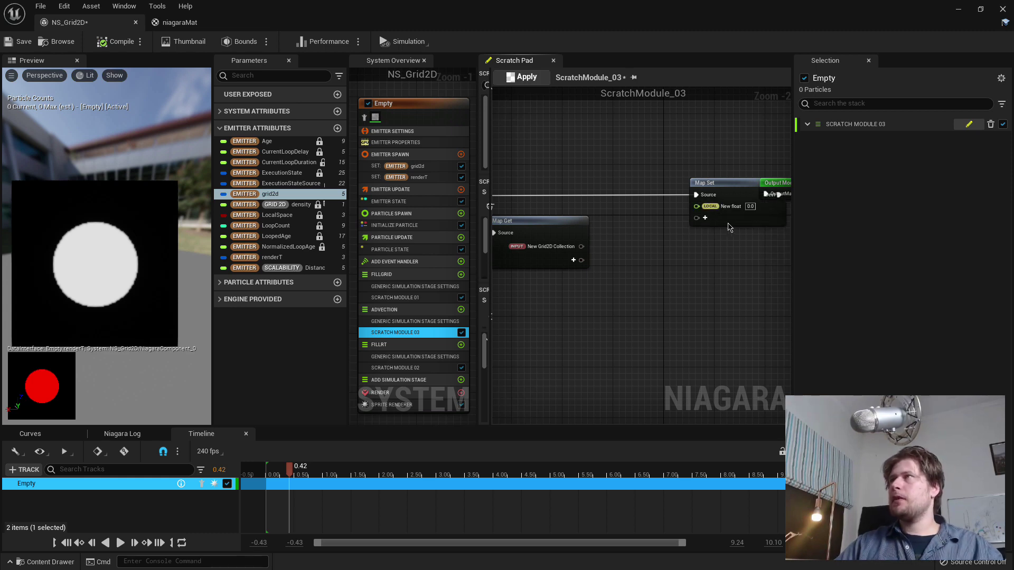
# Change the namespace of the Map Set node's new float to StackContext and apply the script.
pyautogui.rightClick(732, 209)
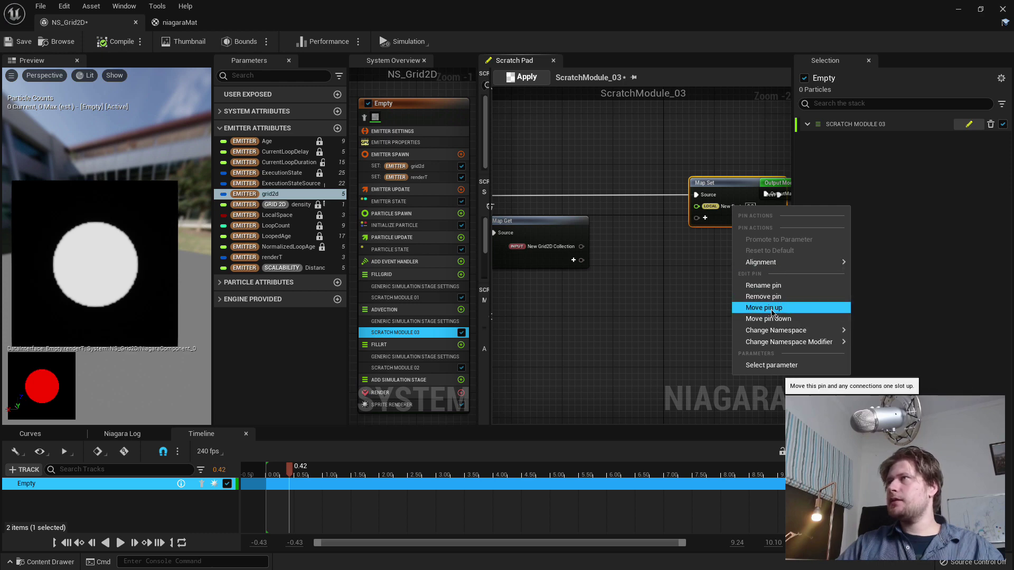
pyautogui.moveTo(772, 332)
pyautogui.click(881, 417)
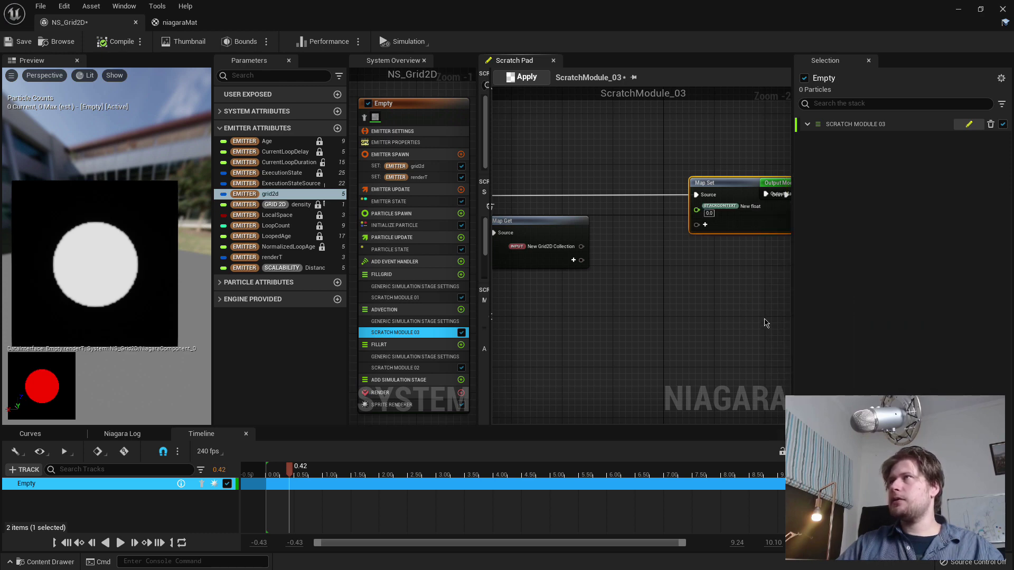
pyautogui.click(526, 77)
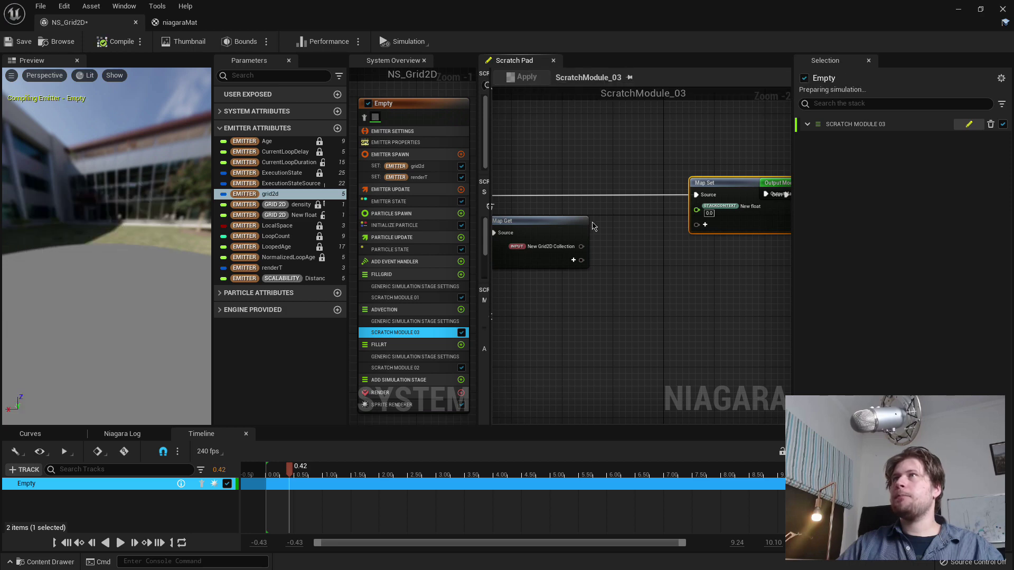
pyautogui.click(574, 261)
pyautogui.write('dens')
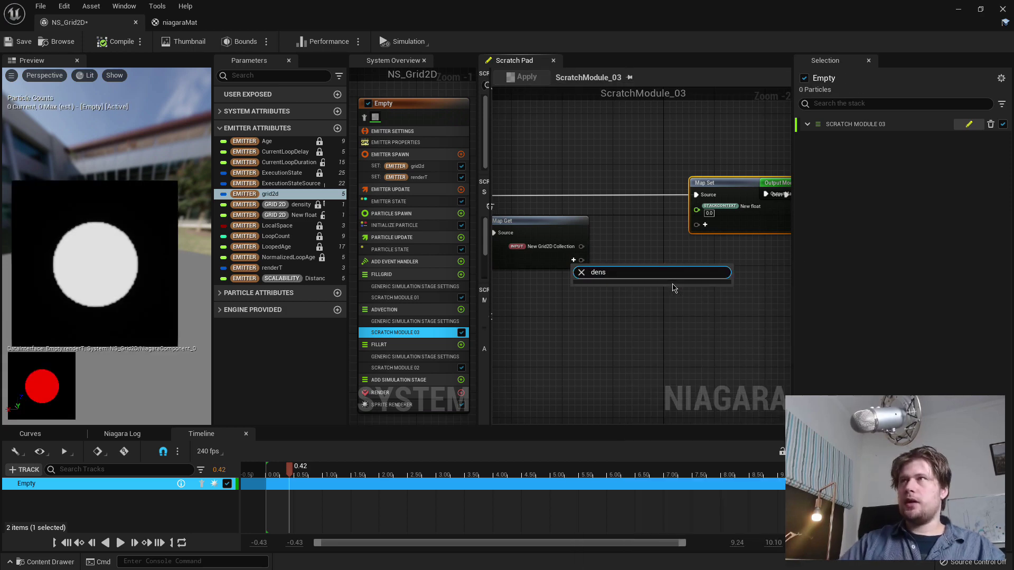
pyautogui.press('BackSpace')
pyautogui.press('BackSpace')
pyautogui.write('e')
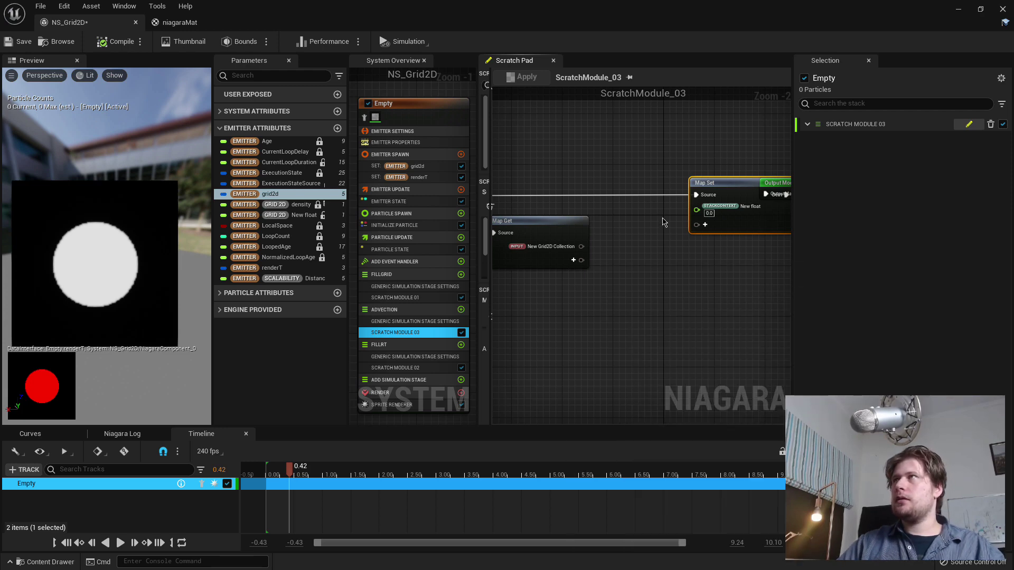
pyautogui.click(660, 219)
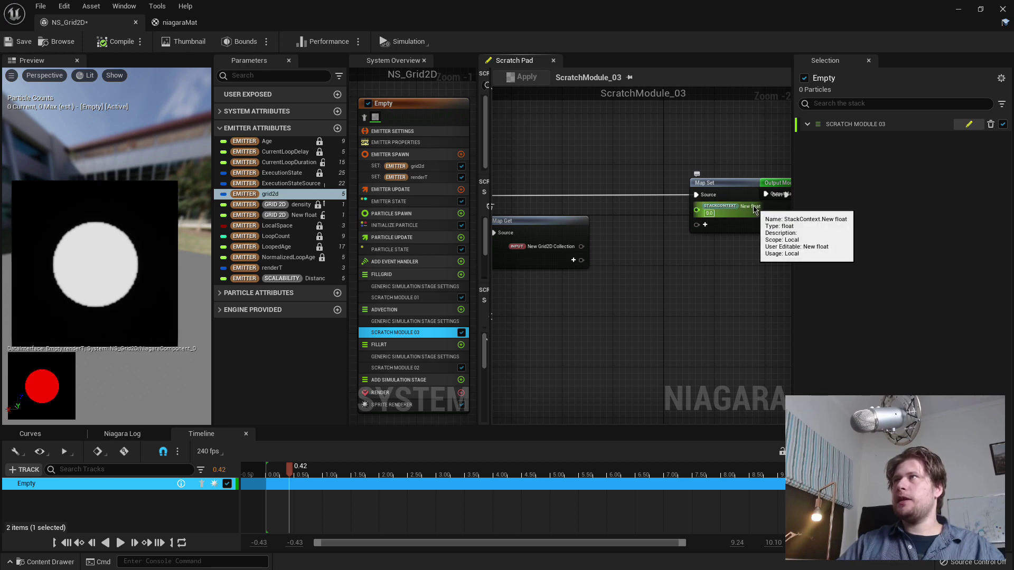
# Rename the StackContext float on the Map Set node to density.
pyautogui.doubleClick(754, 208)
pyautogui.write('density')
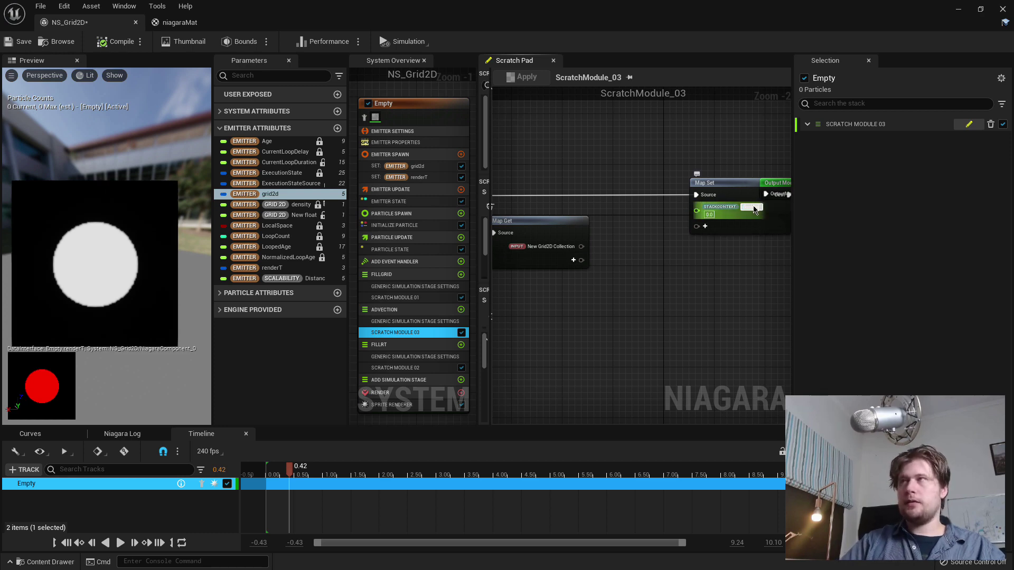
pyautogui.press('Return')
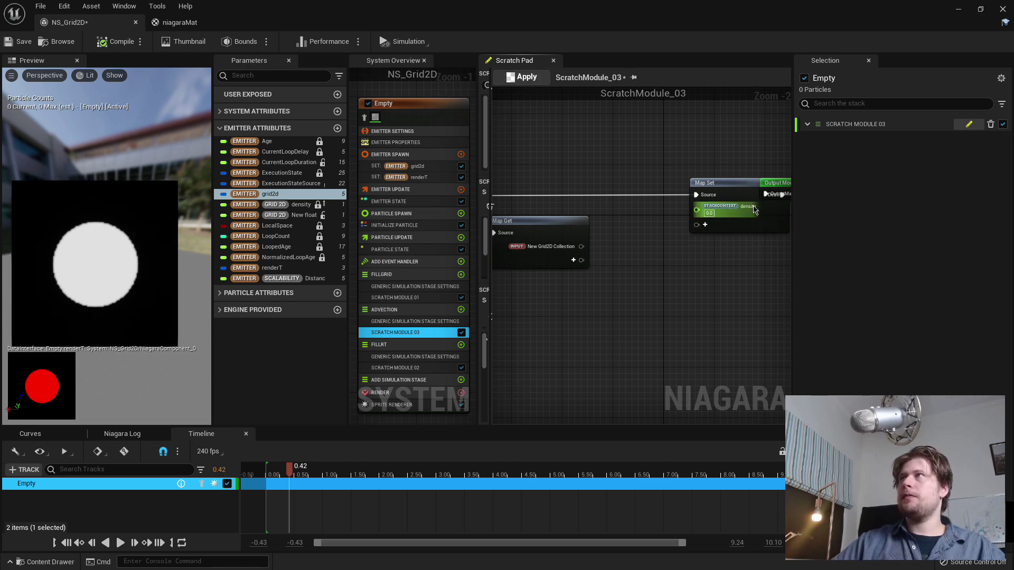
# Add the existing StackContext density parameter to the Map Get node.
pyautogui.click(575, 259)
pyautogui.write('de')
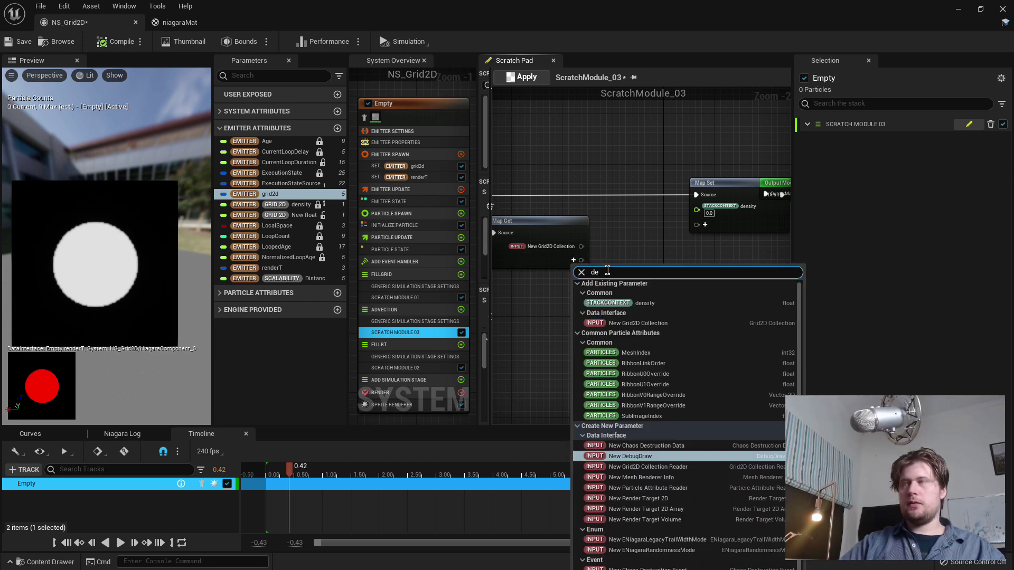
pyautogui.press('Return')
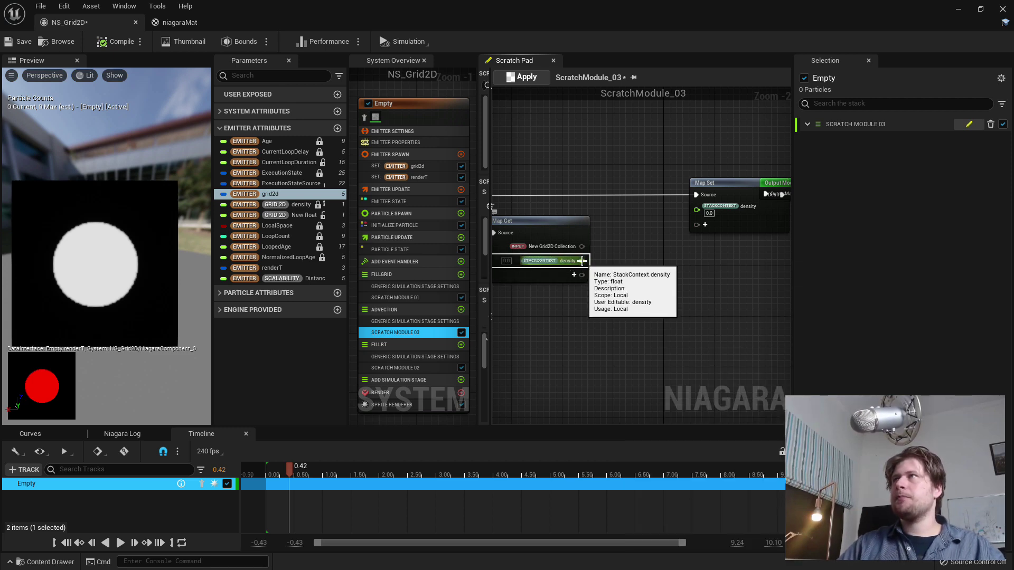
# Move the Map Get node slightly down, away from the line between Input and Map Set.
pyautogui.moveTo(620, 262); pyautogui.dragTo(629, 243, button='right')
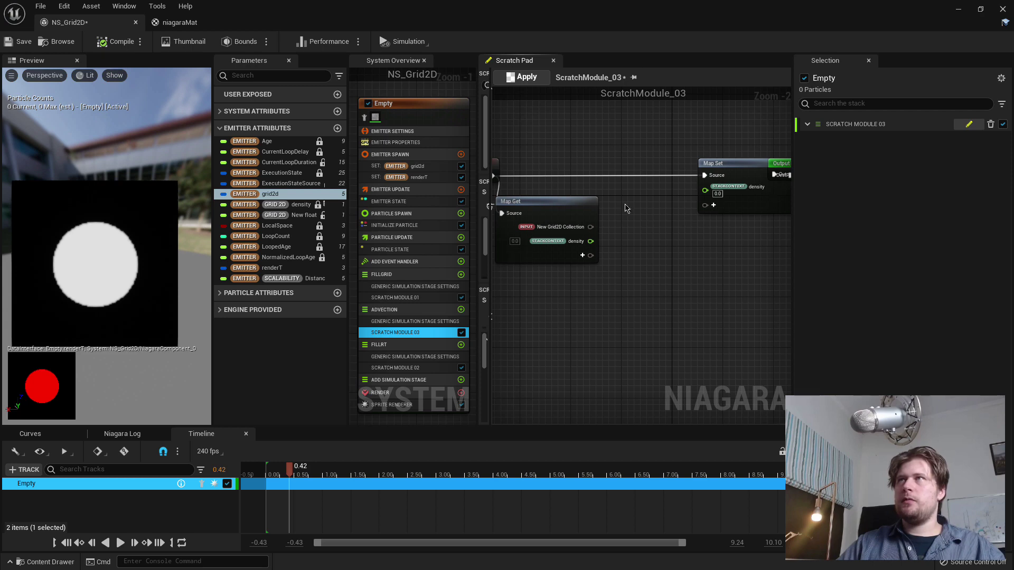
pyautogui.moveTo(621, 202); pyautogui.dragTo(682, 203, button='right')
pyautogui.scroll(2, 681, 221)
pyautogui.moveTo(682, 221); pyautogui.dragTo(579, 348)
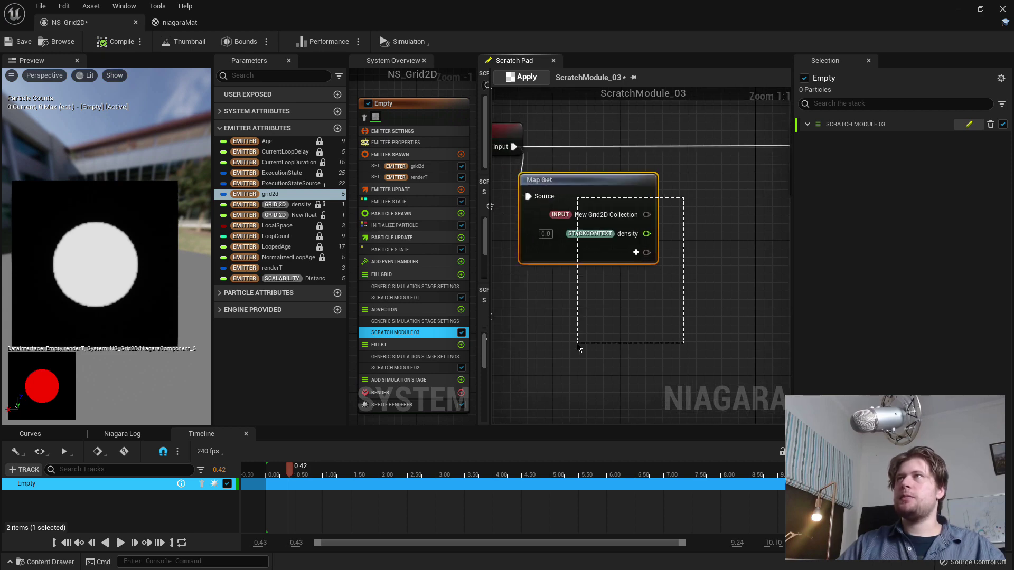
pyautogui.moveTo(628, 196); pyautogui.dragTo(612, 230)
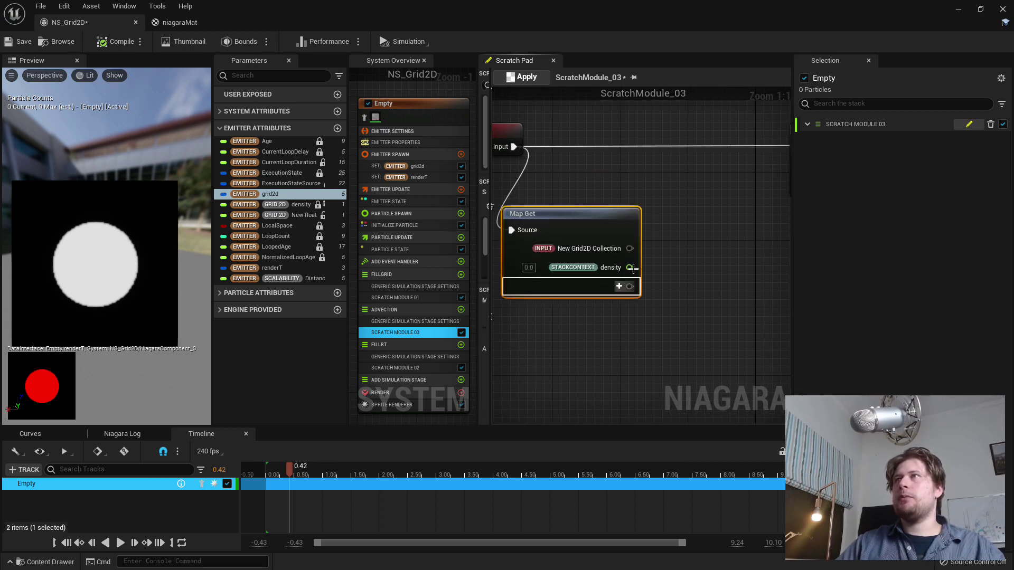
# Review the advection stage's settings and try wiring Map Get's density output into Map Set's StackContext density.
pyautogui.click(417, 321)
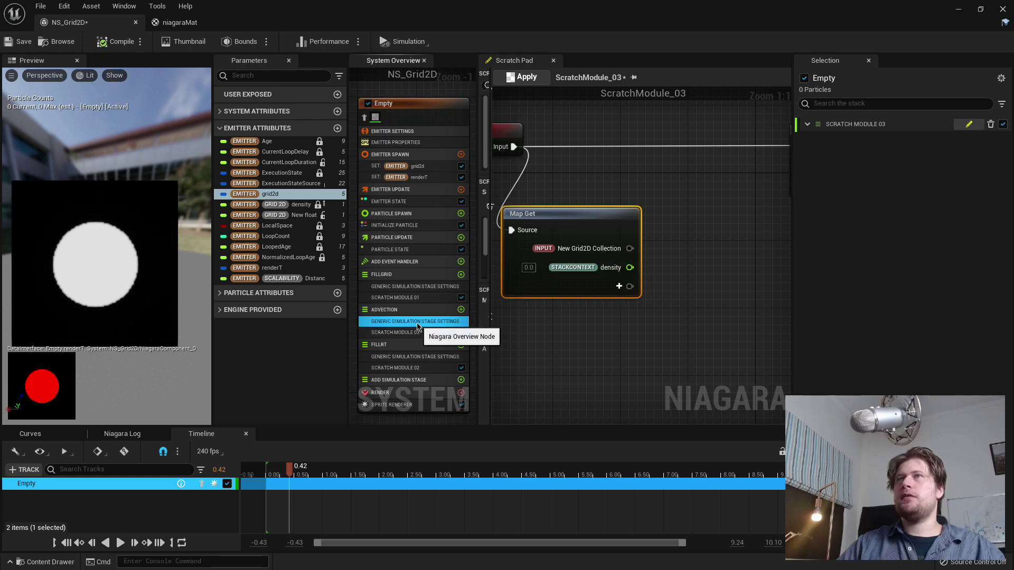
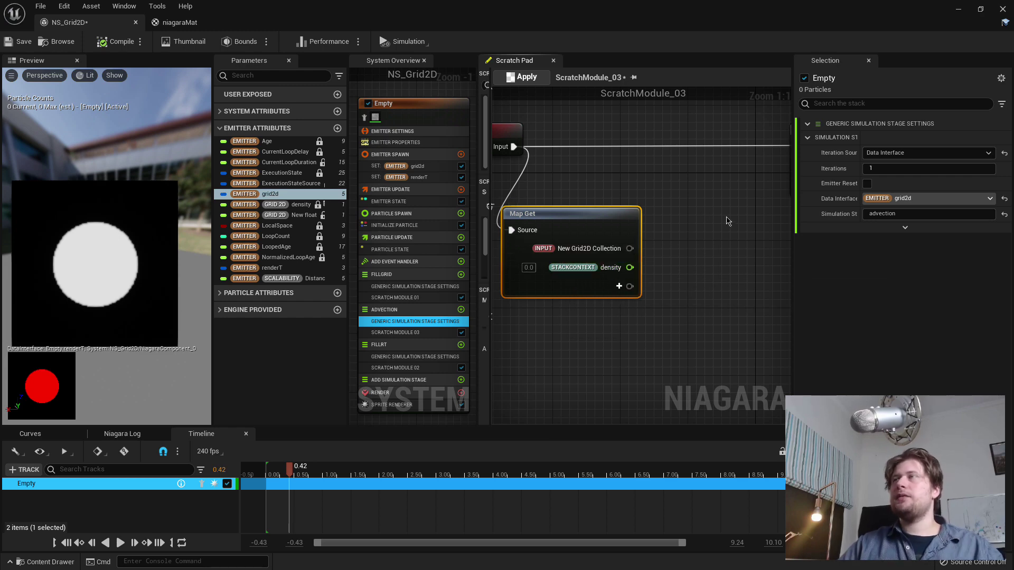
pyautogui.moveTo(728, 221); pyautogui.dragTo(715, 218, button='right')
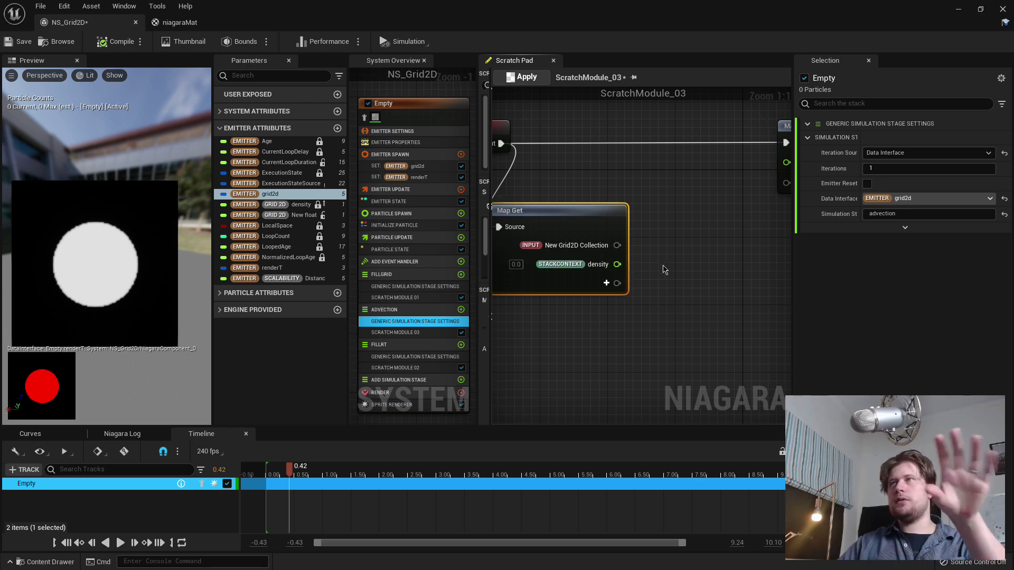
pyautogui.moveTo(667, 271); pyautogui.dragTo(639, 251, button='right')
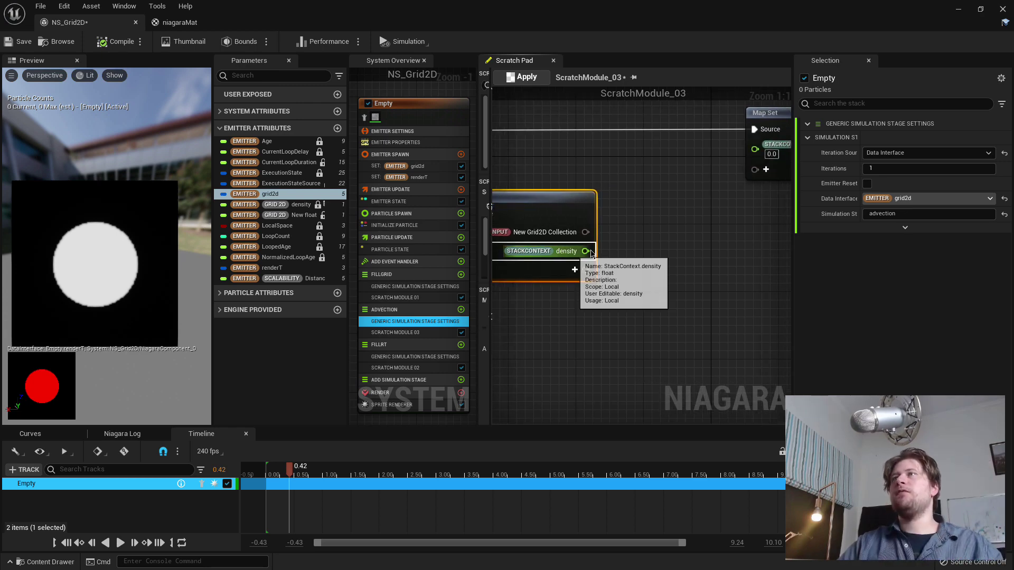
pyautogui.moveTo(586, 250); pyautogui.dragTo(755, 148)
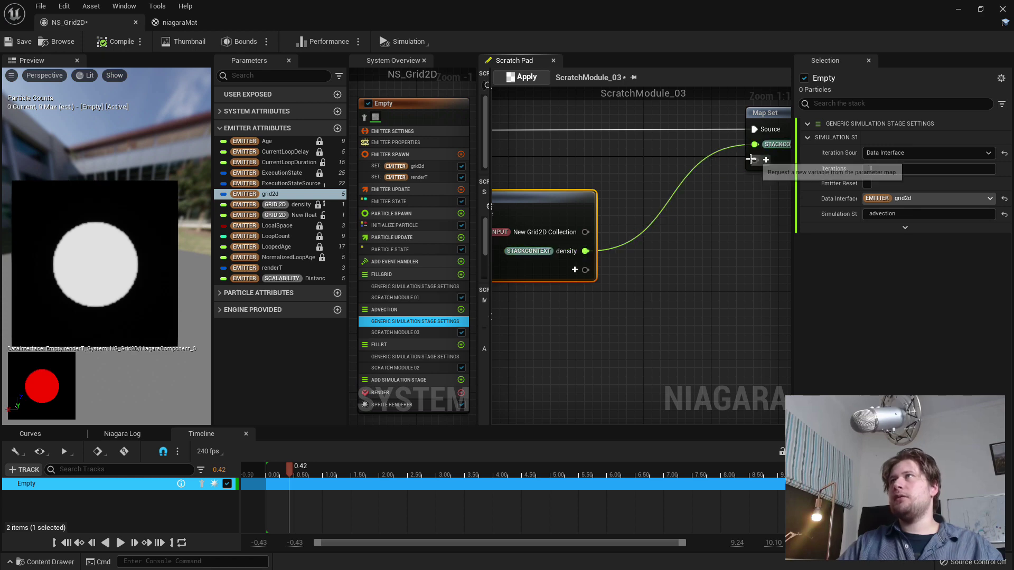
# Disconnect the density output from Map Set and remove the density pin from the Map Get node.
pyautogui.keyDown('alt'); pyautogui.click(586, 251); pyautogui.keyUp('alt')
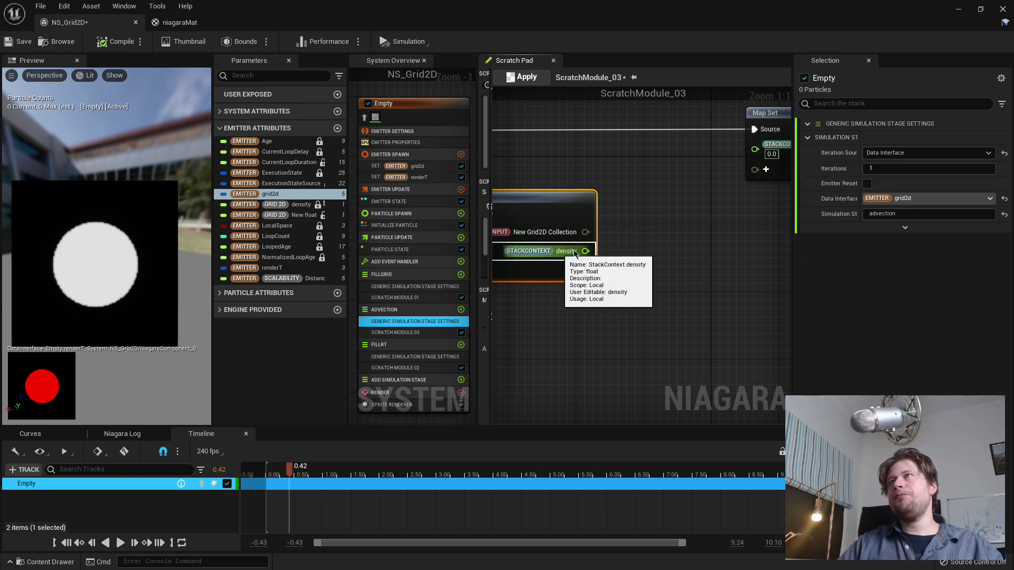
pyautogui.moveTo(583, 276); pyautogui.dragTo(633, 290, button='right')
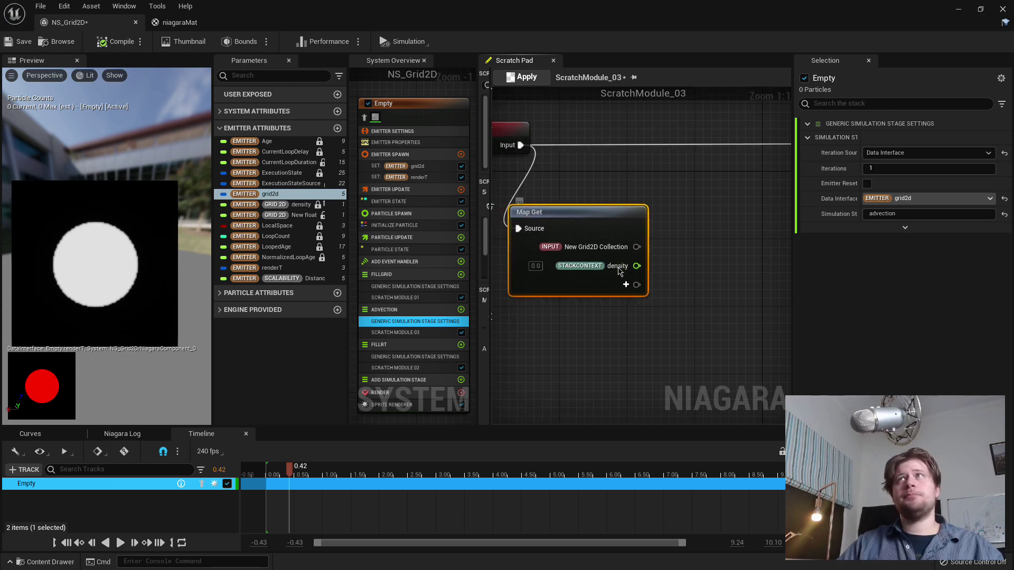
pyautogui.rightClick(619, 270)
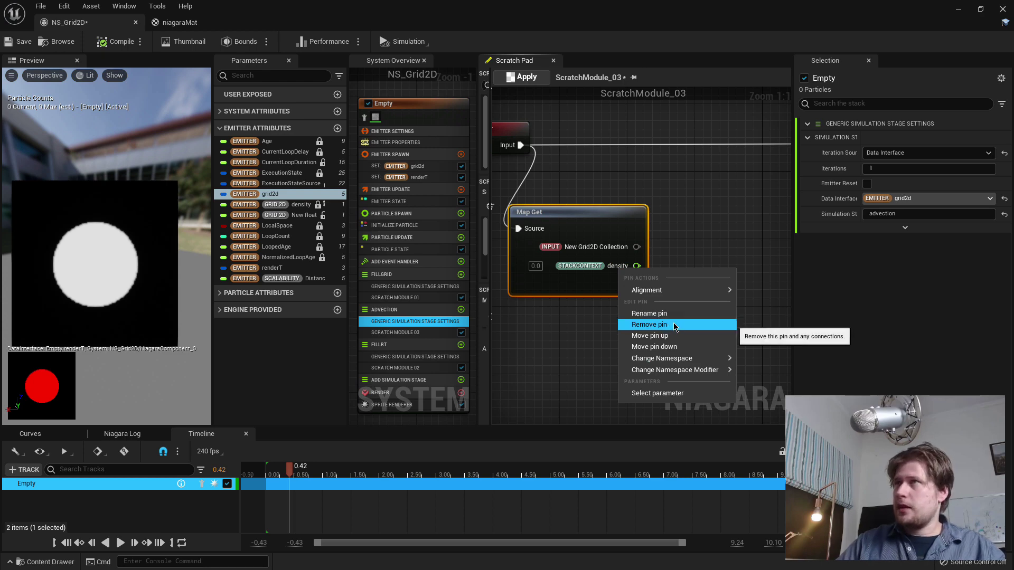
pyautogui.click(673, 327)
# Add a Sample Previous Grid Float Value node fed by Map Get's New Grid2D Collection output.
pyautogui.moveTo(679, 343); pyautogui.dragTo(623, 337, button='right')
pyautogui.moveTo(581, 240); pyautogui.dragTo(682, 315)
pyautogui.write('get')
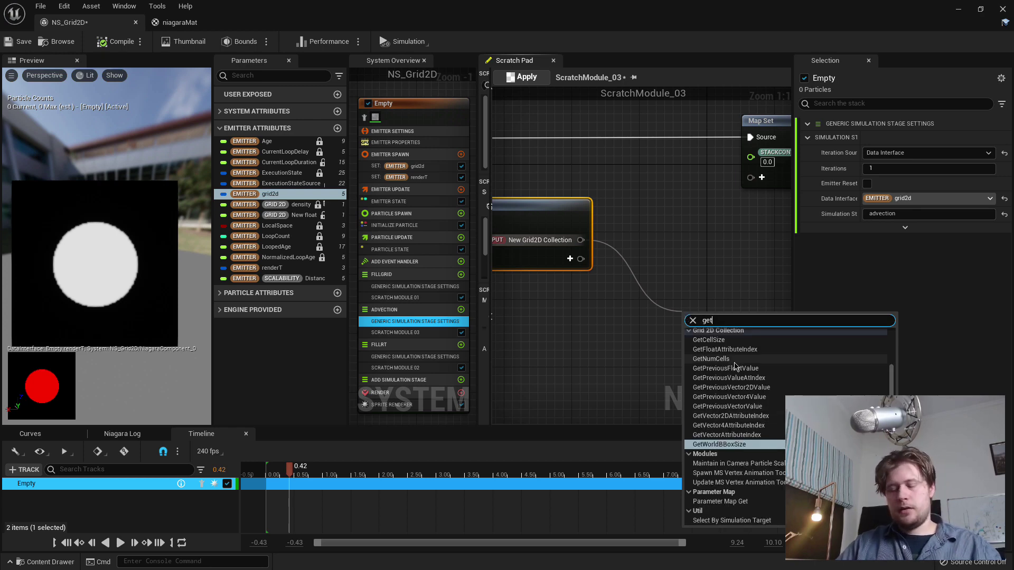
pyautogui.press('Escape')
pyautogui.moveTo(581, 240); pyautogui.dragTo(653, 336)
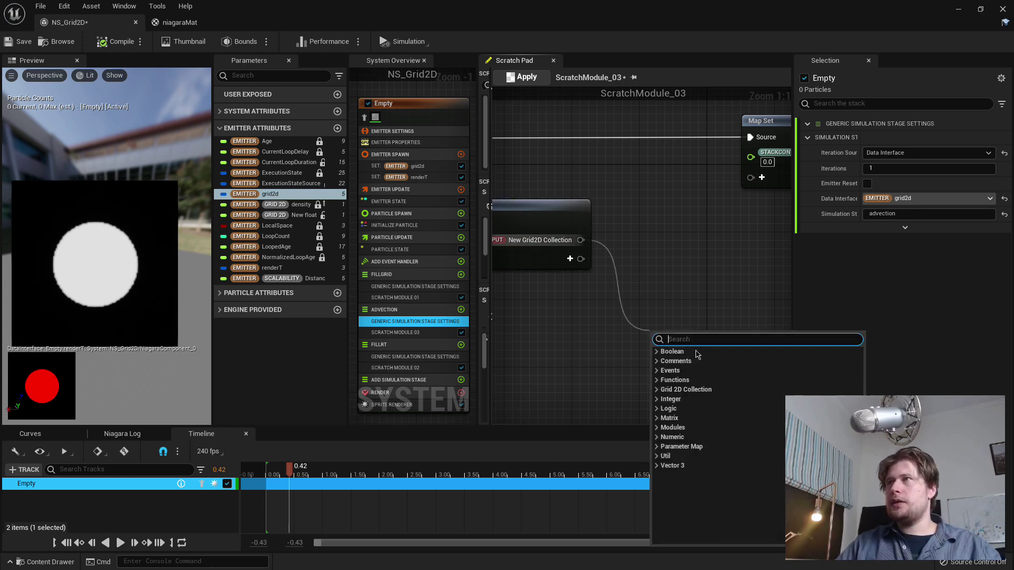
pyautogui.click(683, 389)
pyautogui.scroll(-5, 682, 464)
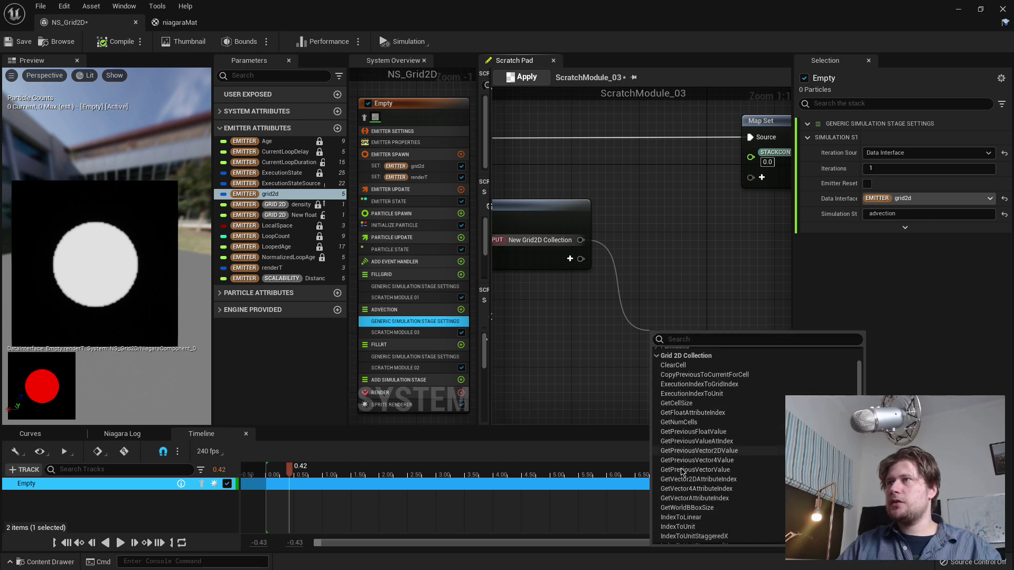
pyautogui.scroll(-3, 682, 472)
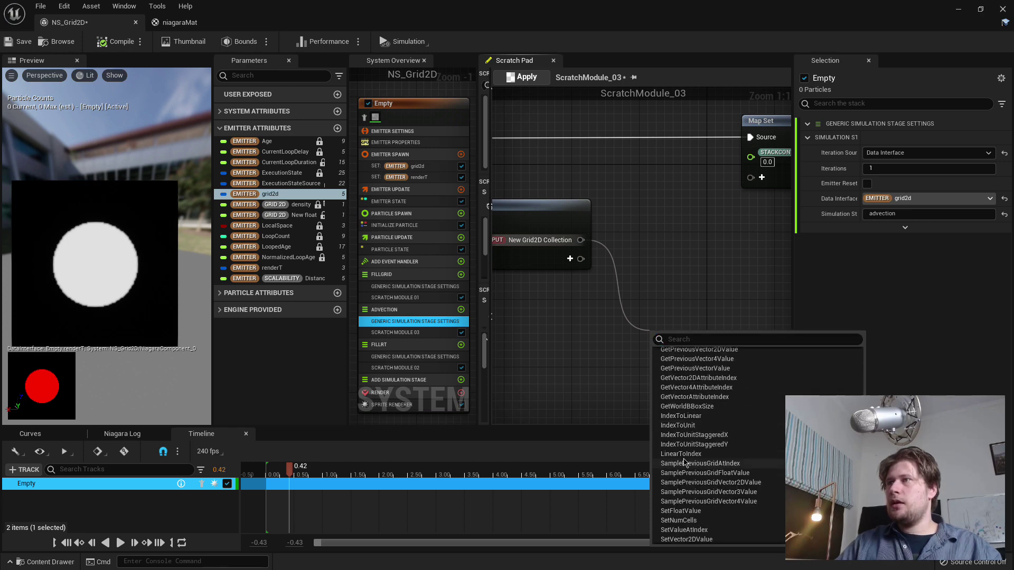
pyautogui.click(717, 473)
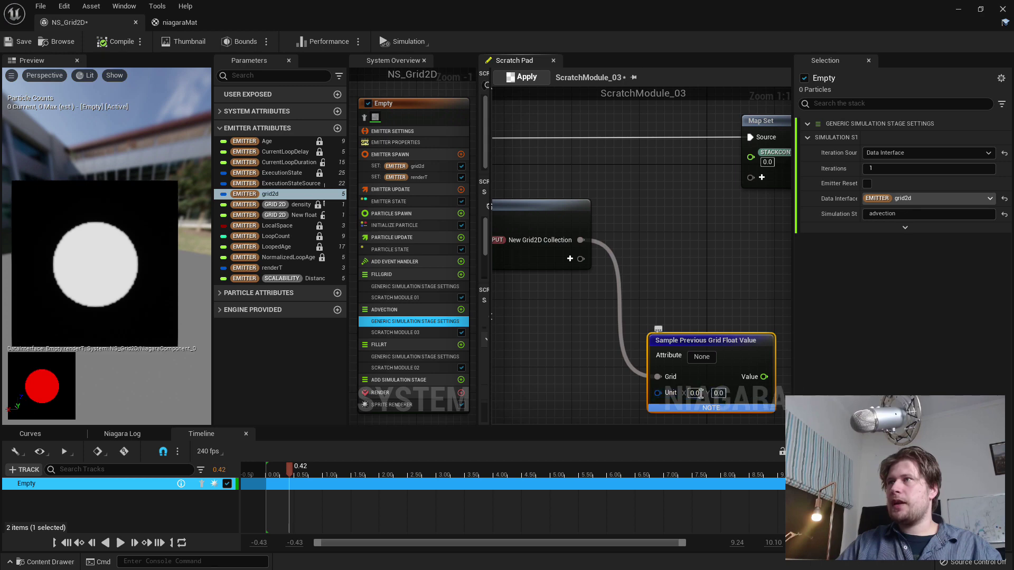
# Move the Sample Previous Grid Float Value node slightly up, closer to the Map Get node.
pyautogui.moveTo(719, 342); pyautogui.dragTo(719, 315)
pyautogui.moveTo(605, 403); pyautogui.dragTo(583, 353, button='right')
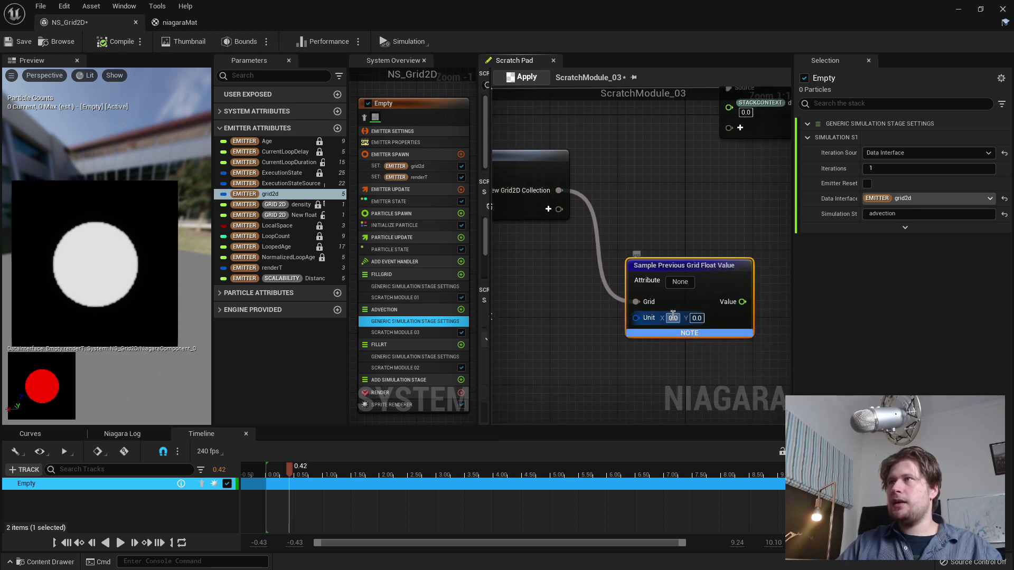
pyautogui.moveTo(505, 287); pyautogui.dragTo(580, 293, button='right')
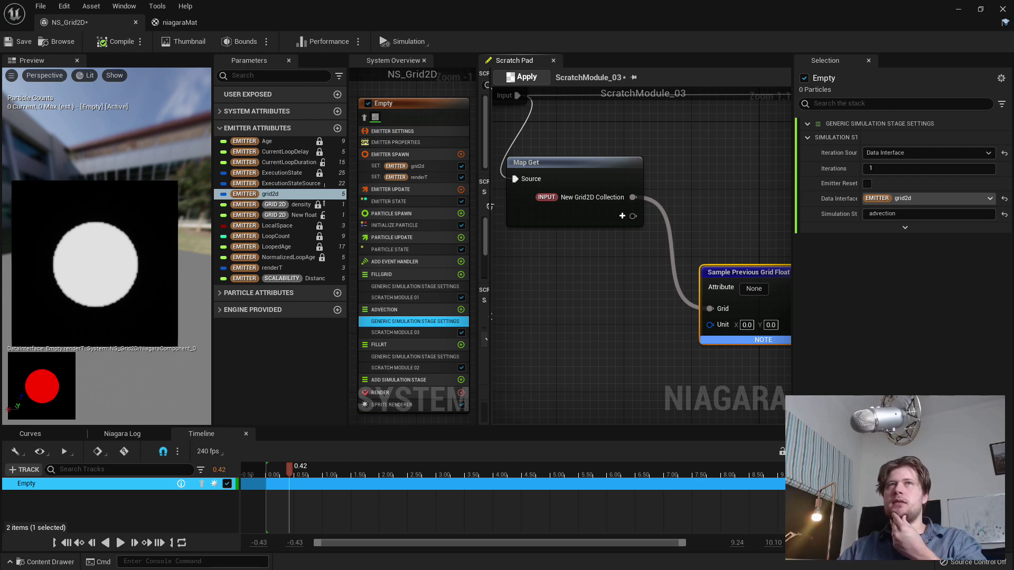
pyautogui.moveTo(494, 206)
pyautogui.mouseDown()
pyautogui.moveTo(560, 203)
pyautogui.moveTo(493, 201)
pyautogui.mouseUp()
pyautogui.moveTo(566, 260); pyautogui.dragTo(530, 247, button='right')
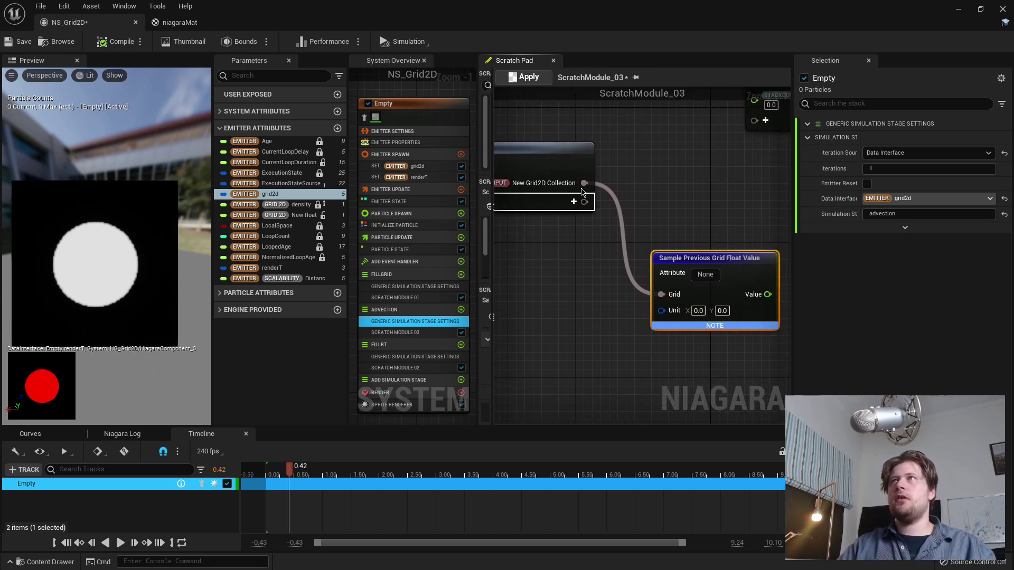
# Try a numeric Noise node below Map Get in the advection module graph and delete it again.
pyautogui.moveTo(584, 182); pyautogui.dragTo(529, 334)
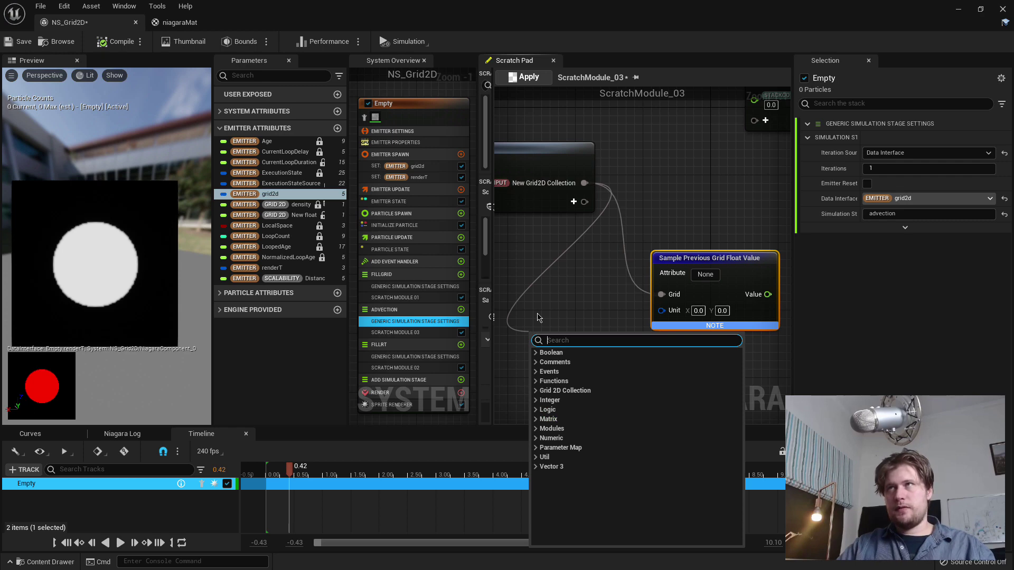
pyautogui.click(542, 335)
pyautogui.rightClick(542, 335)
pyautogui.write('noi')
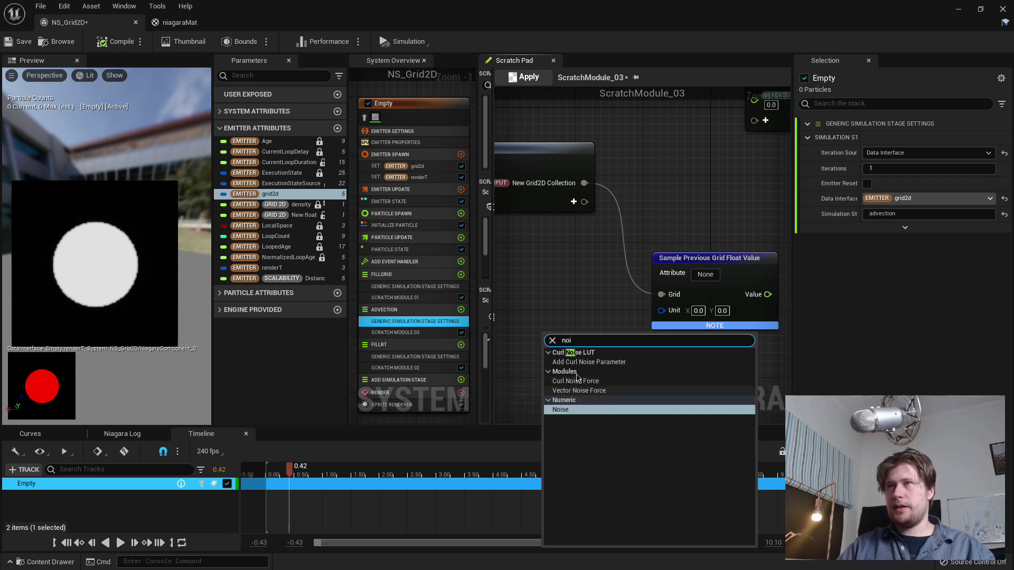
pyautogui.click(573, 412)
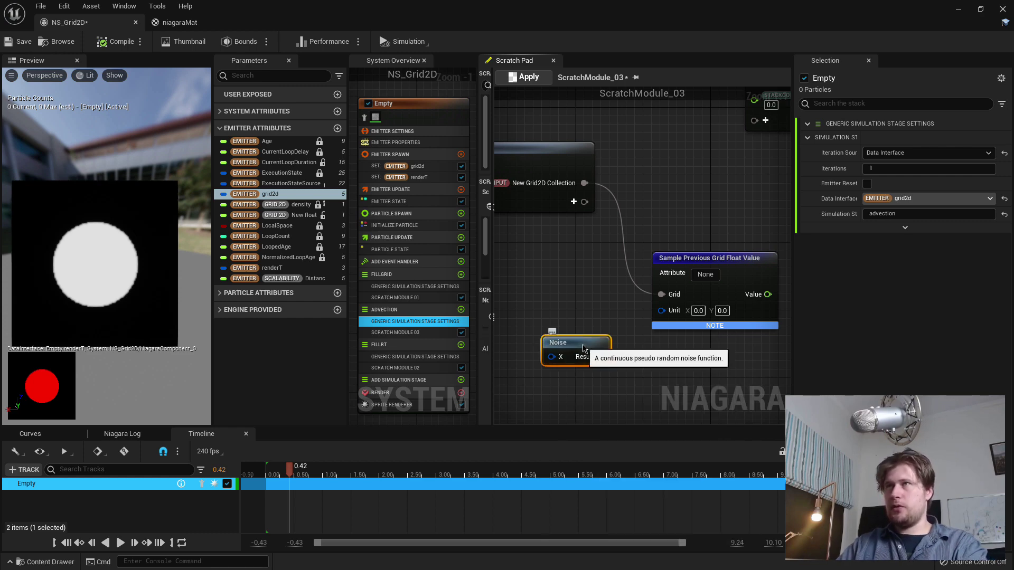
pyautogui.press('Delete')
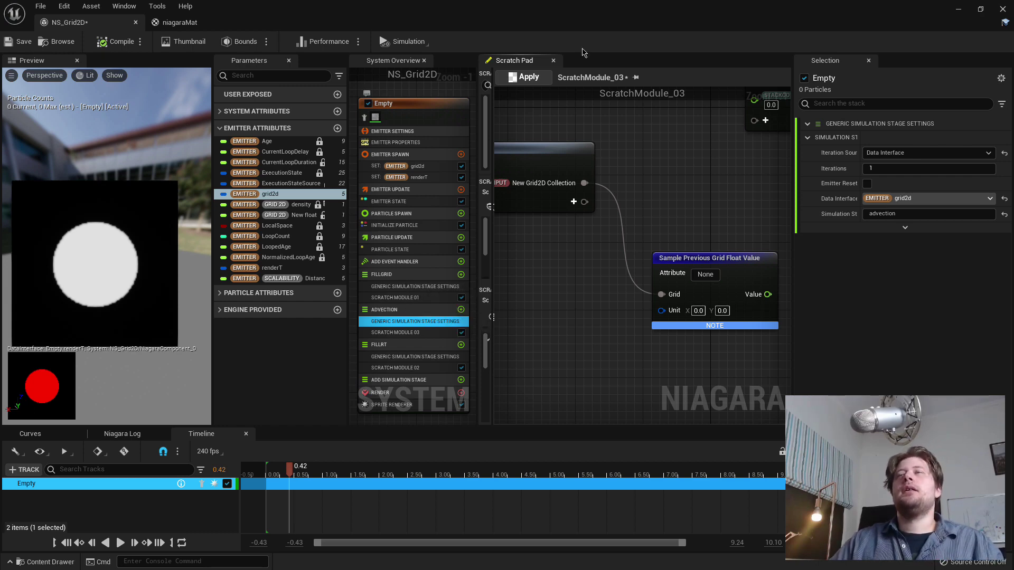
# Switch to the level editor and look through the project's ThirdPerson and ThirdPersonBP content folders.
pyautogui.click(959, 10)
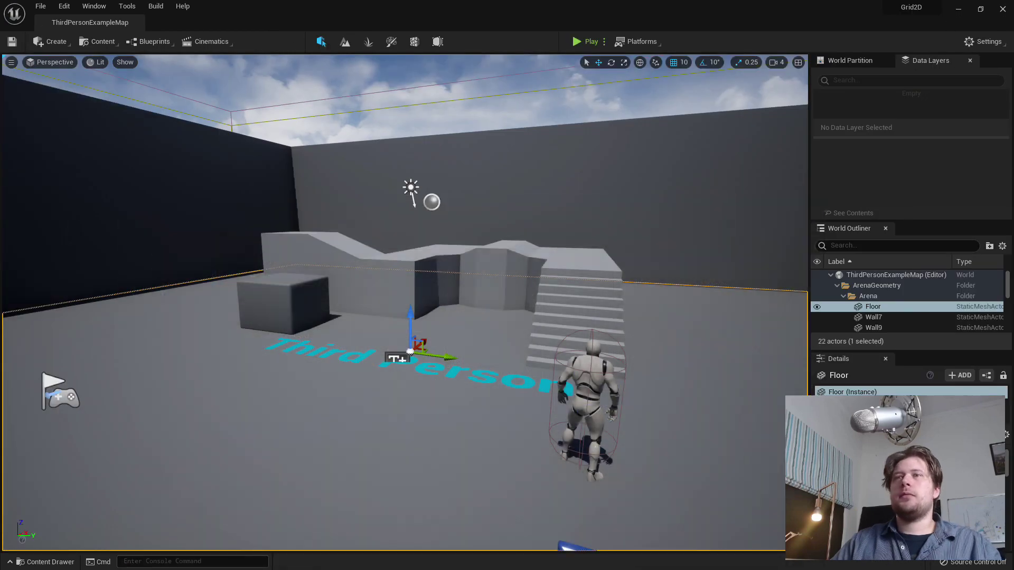
pyautogui.hotkey('ctrl', 'space')
pyautogui.rightClick(332, 459)
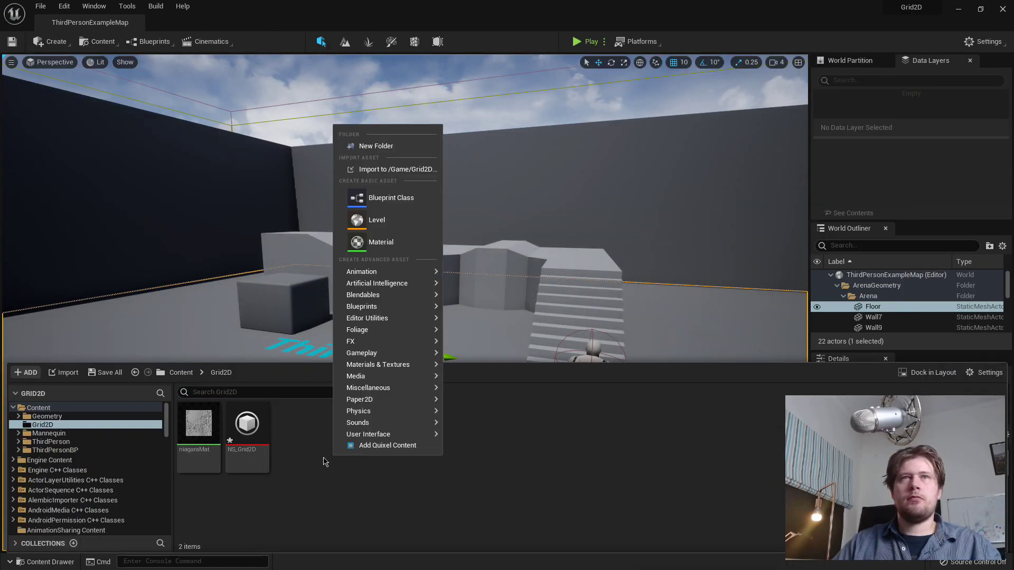
pyautogui.click(323, 461)
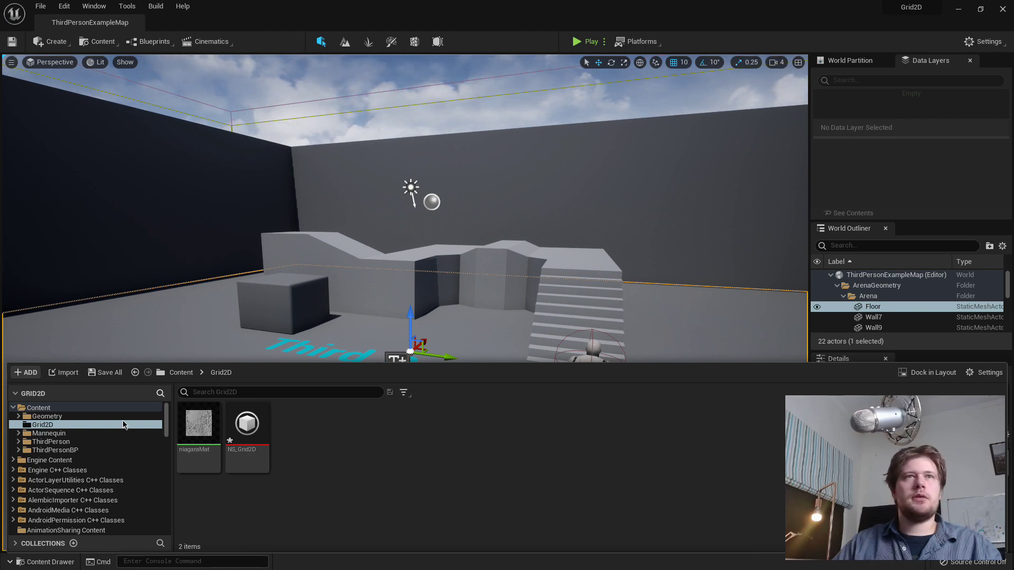
pyautogui.click(63, 442)
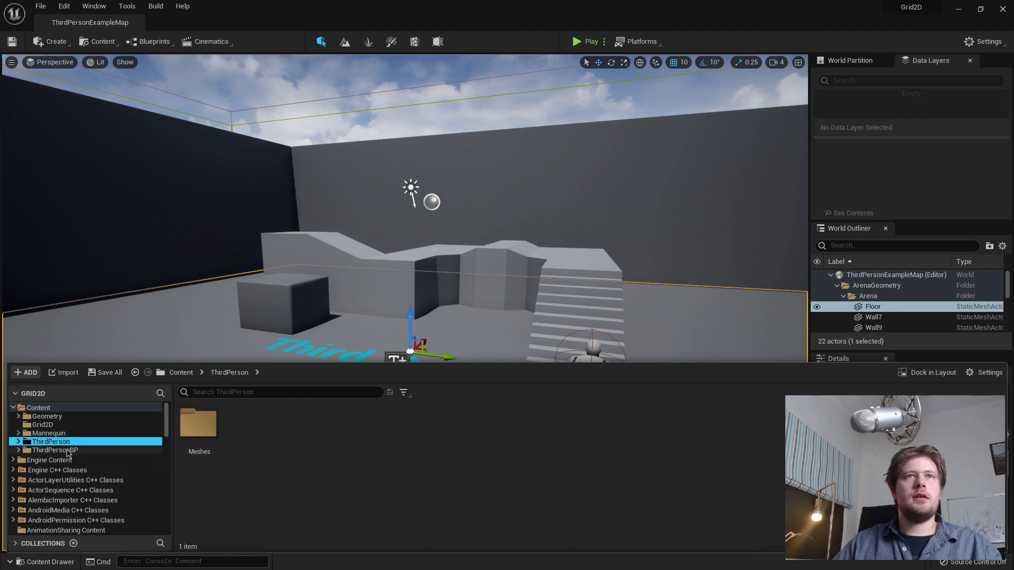
pyautogui.click(58, 451)
pyautogui.click(199, 423)
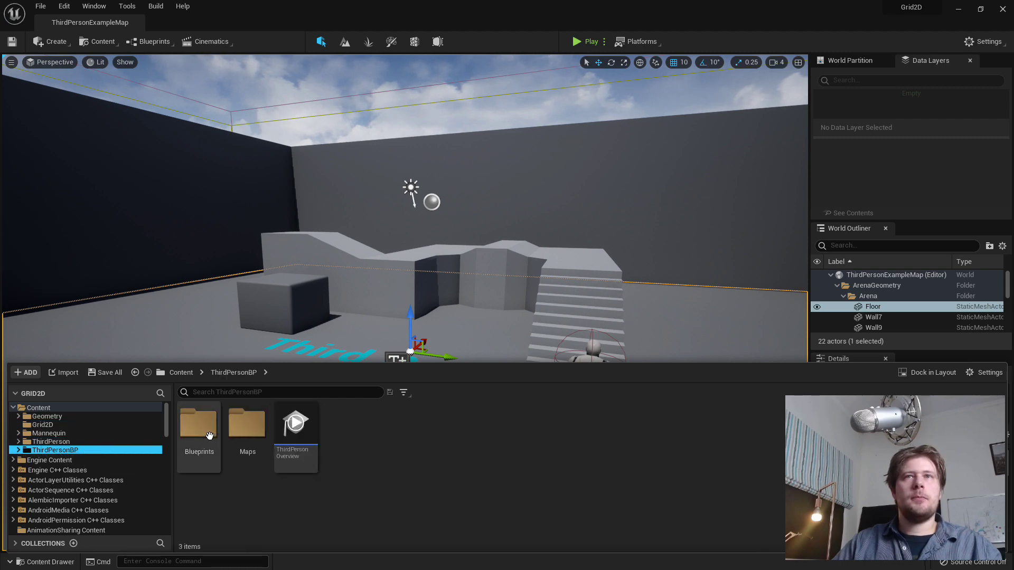
pyautogui.click(239, 428)
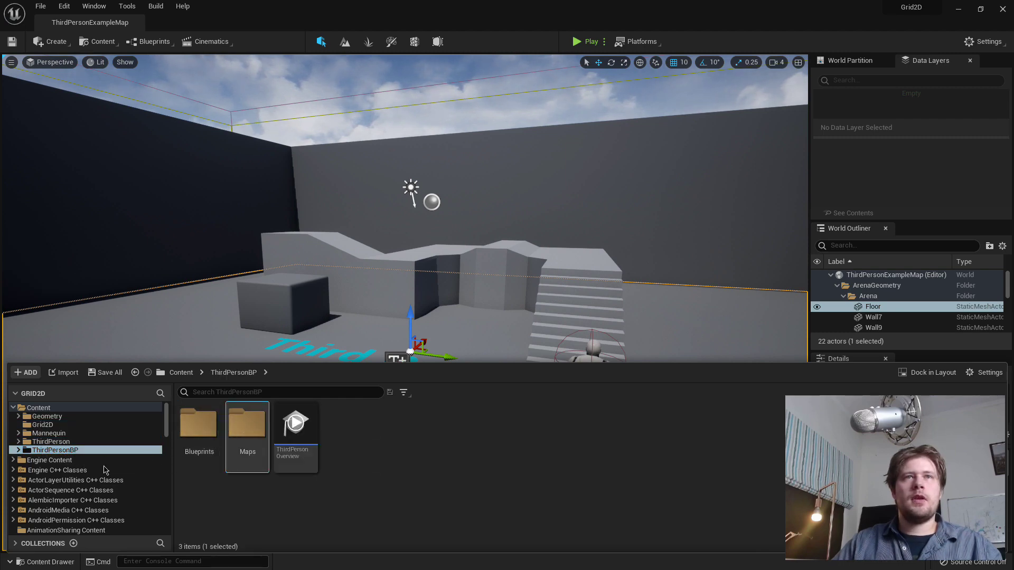
# Minimize the level editor, search Windows for "epic" and launch the Epic launcher.
pyautogui.click(959, 11)
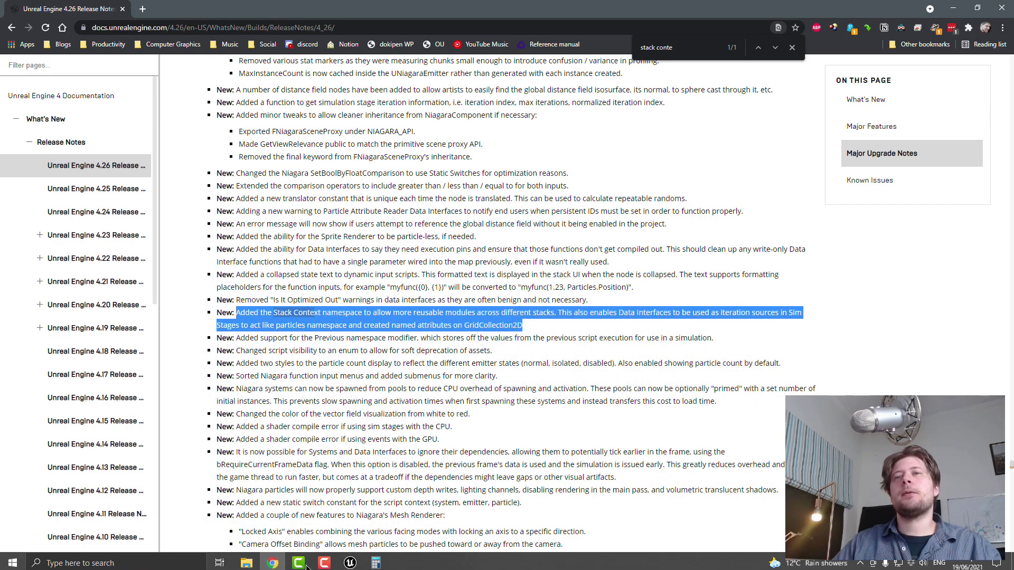
pyautogui.click(2, 568)
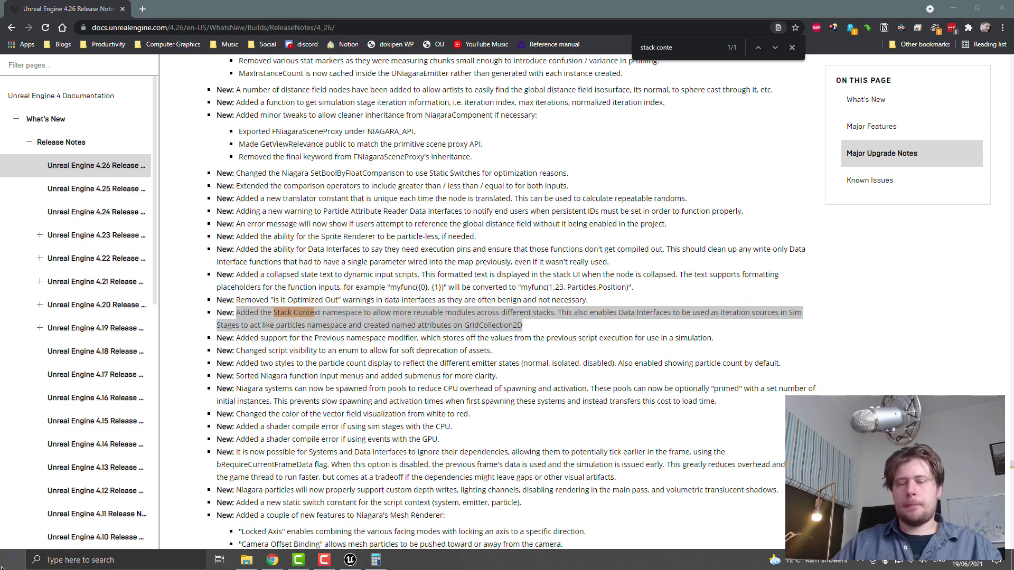
pyautogui.write('epic')
pyautogui.press('Return')
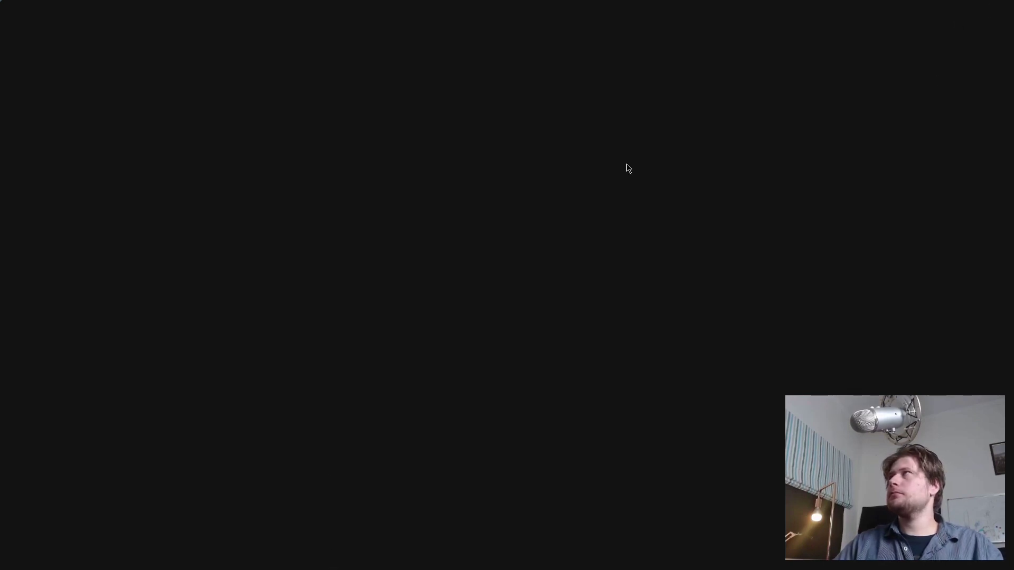
# Switch back to the level editor, show the project content briefly, and return to the NS_Grid2D Niagara editor.
pyautogui.hotkey('alt', 'Tab')
pyautogui.click(677, 240)
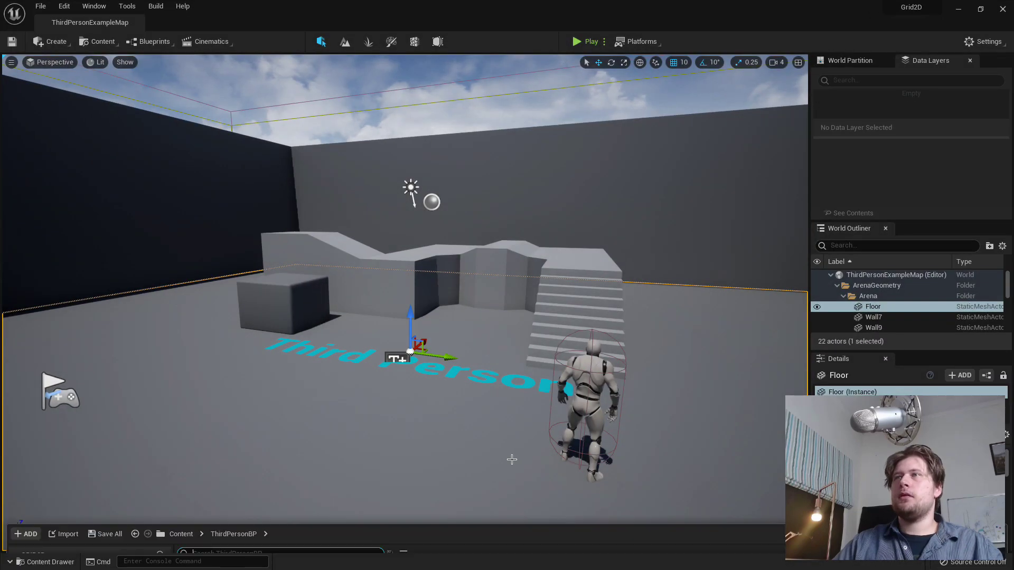
pyautogui.hotkey('ctrl', 'space')
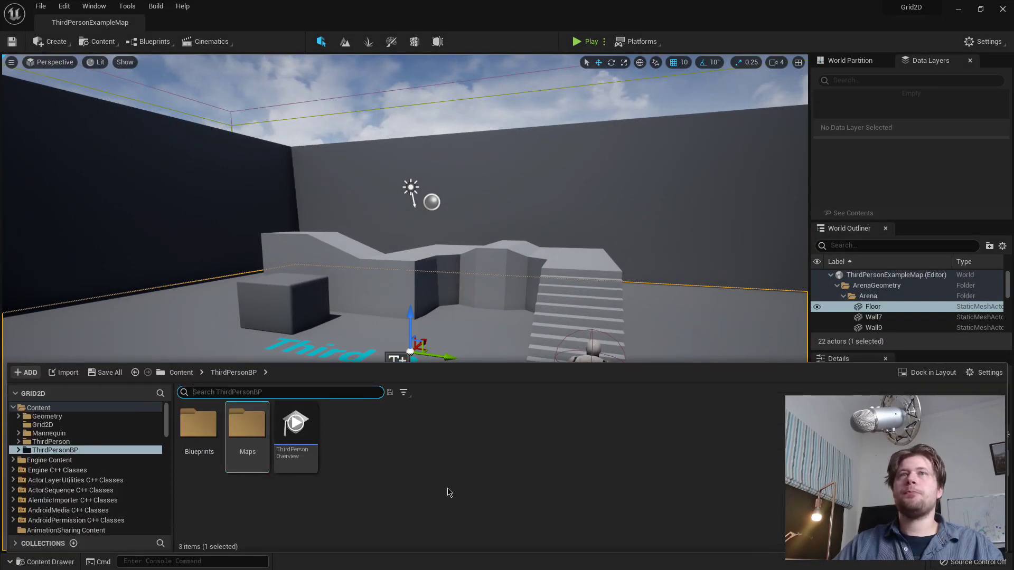
pyautogui.hotkey('alt', 'Tab')
pyautogui.click(276, 229)
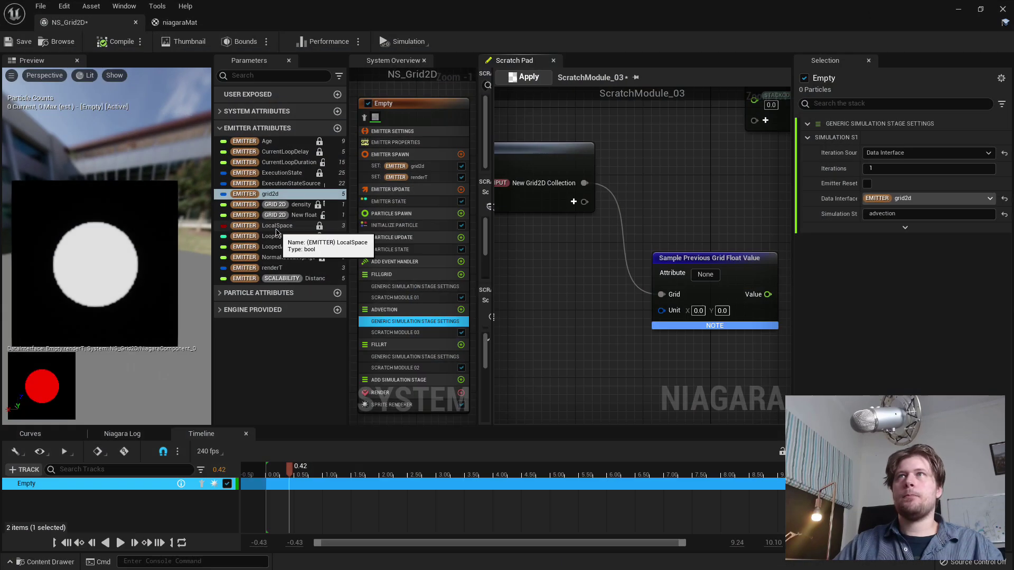
# Try adding a New 2D Array Texture Sample input to the Map Get node and remove that pin again.
pyautogui.moveTo(626, 348)
pyautogui.mouseDown(button='right')
pyautogui.moveTo(585, 345)
pyautogui.moveTo(580, 332)
pyautogui.moveTo(633, 364)
pyautogui.mouseUp(button='right')
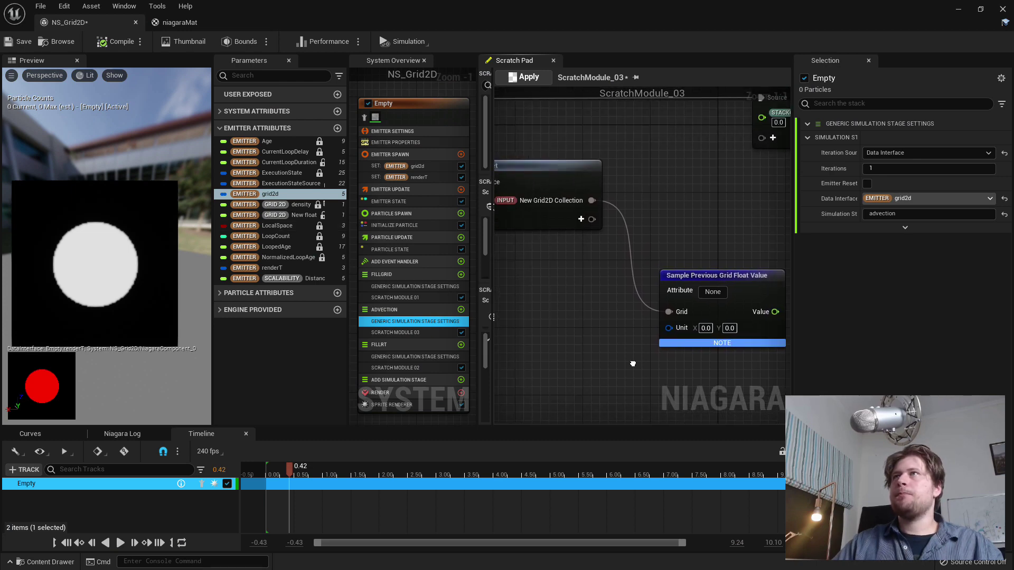
pyautogui.moveTo(607, 275); pyautogui.dragTo(632, 259, button='right')
pyautogui.click(618, 228)
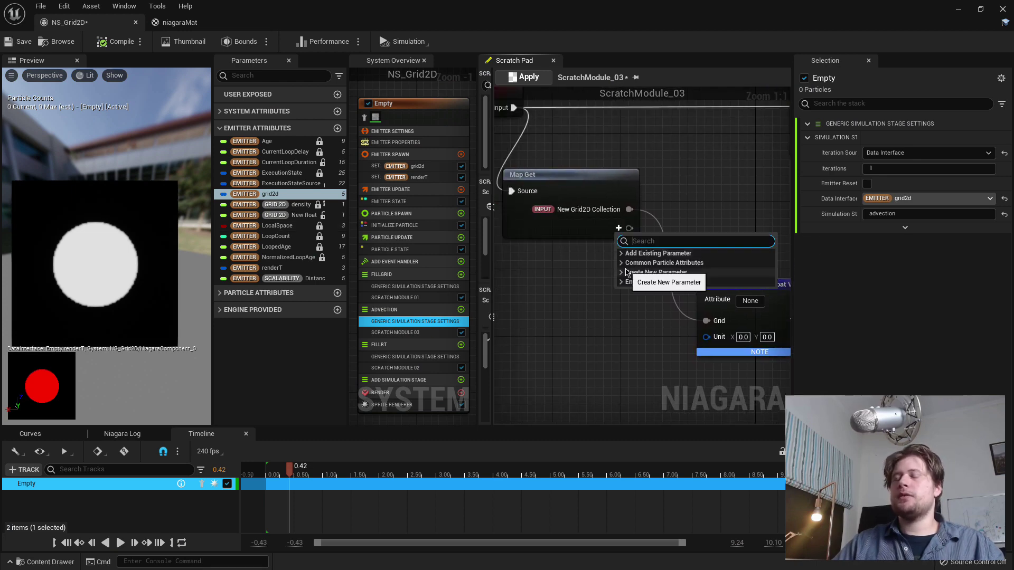
pyautogui.write('te')
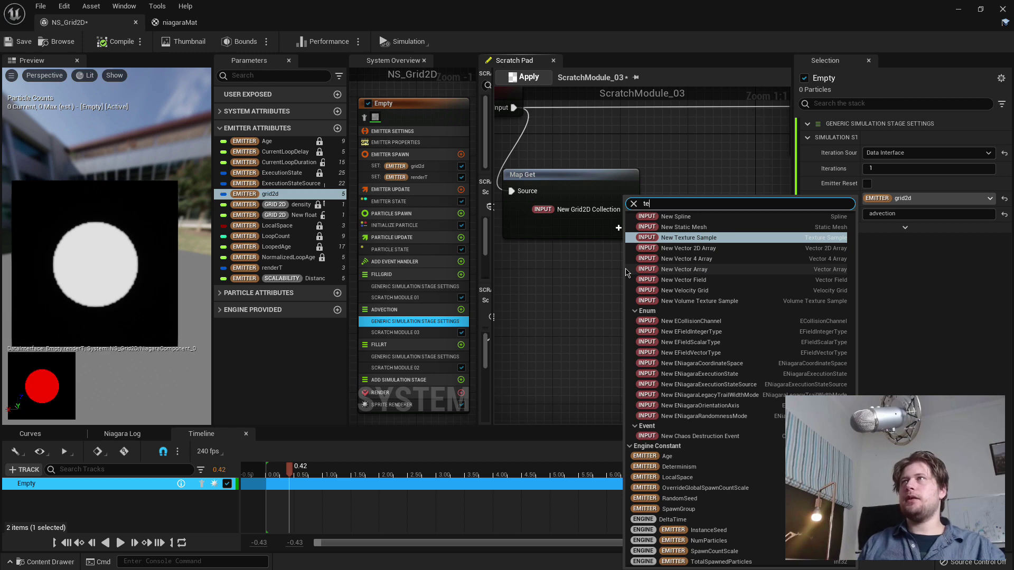
pyautogui.write('x')
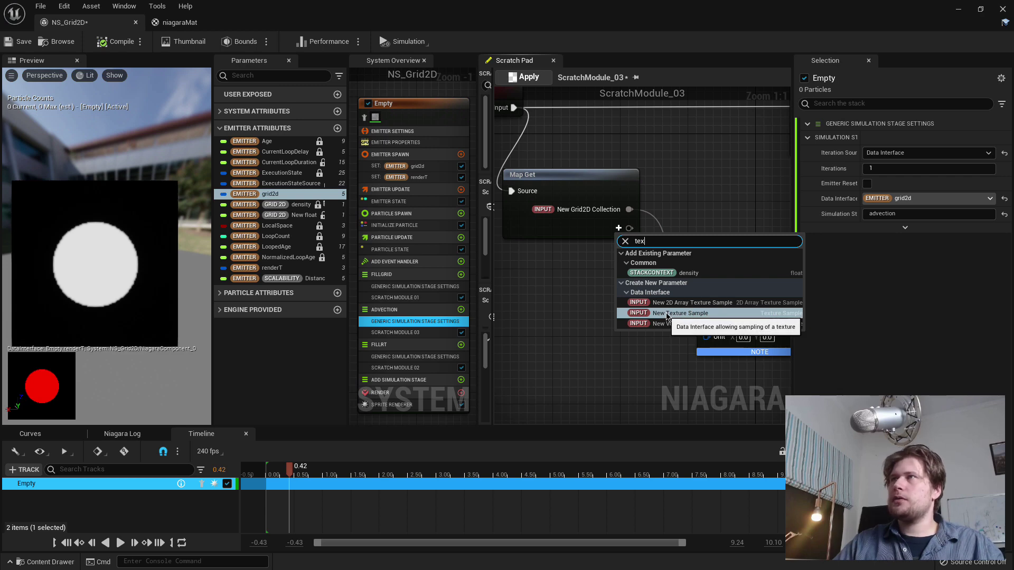
pyautogui.click(698, 303)
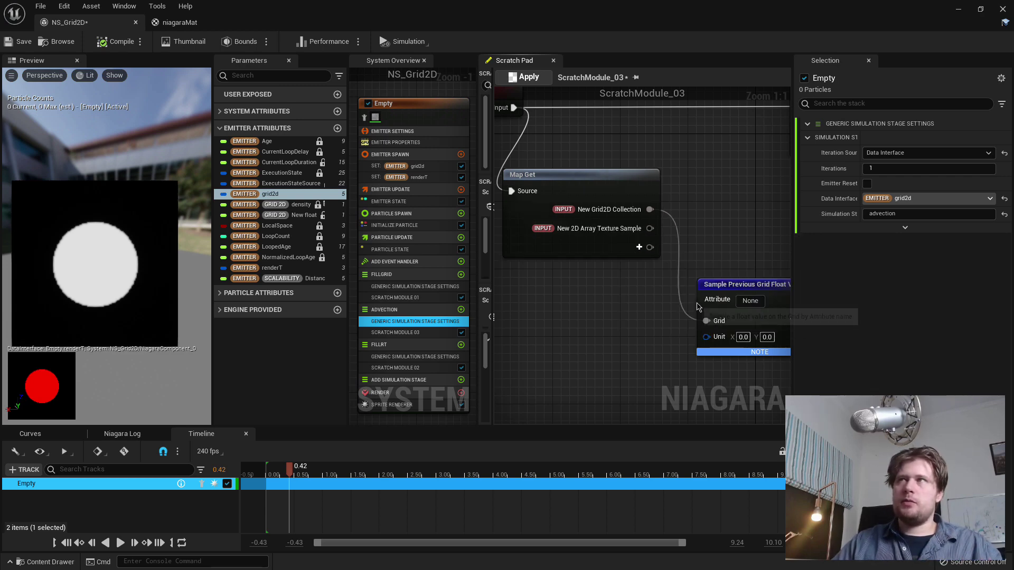
pyautogui.rightClick(631, 233)
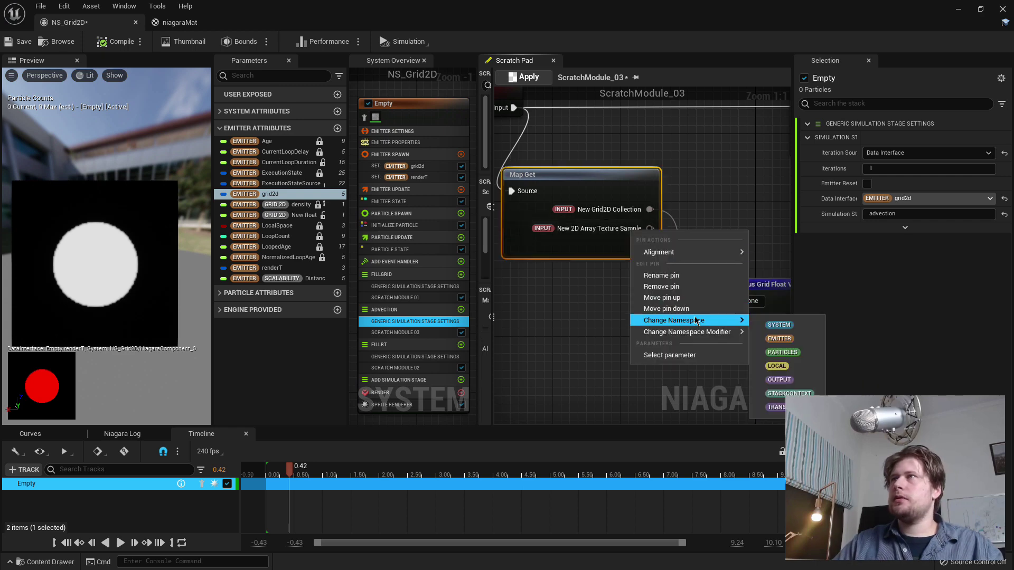
pyautogui.click(684, 287)
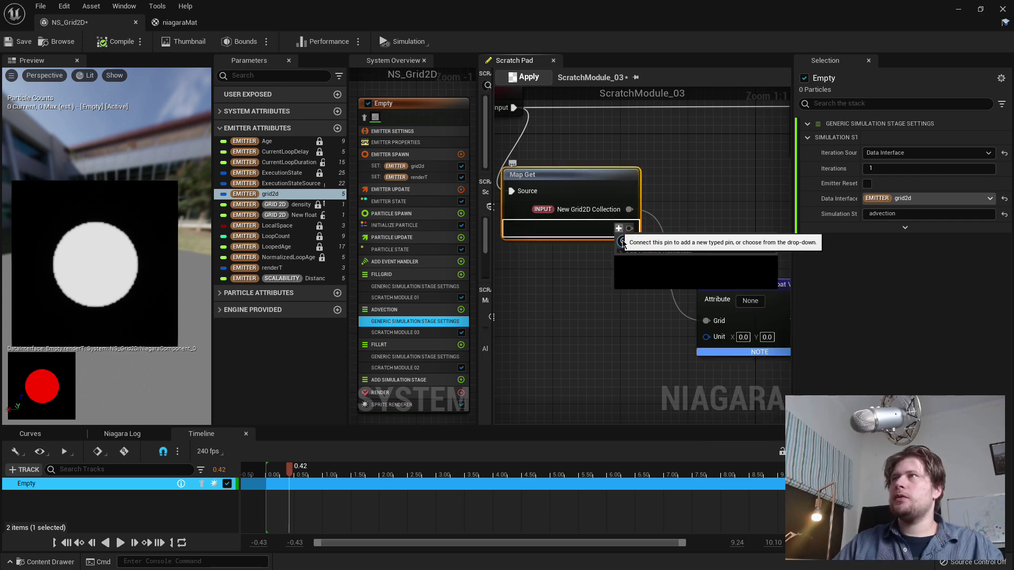
# Add a New Texture Sample input to the Map Get node and apply the scratch module changes.
pyautogui.click(618, 228)
pyautogui.write('textu')
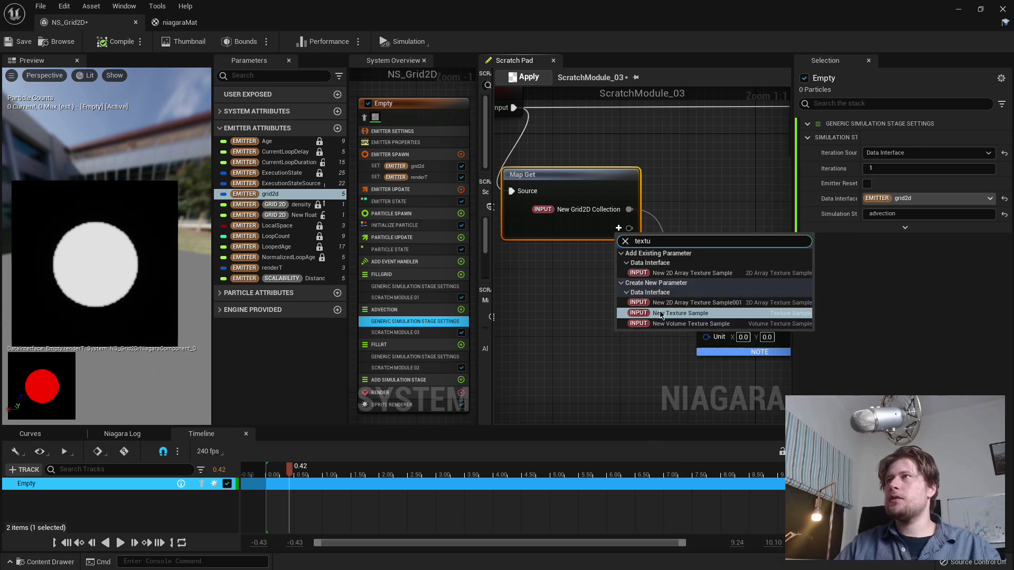
pyautogui.click(660, 322)
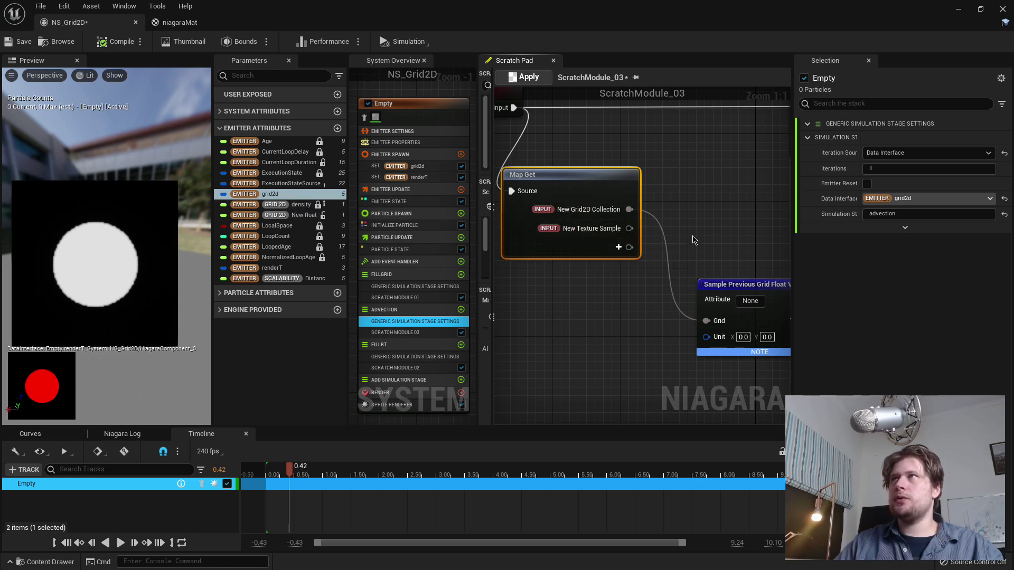
pyautogui.click(525, 77)
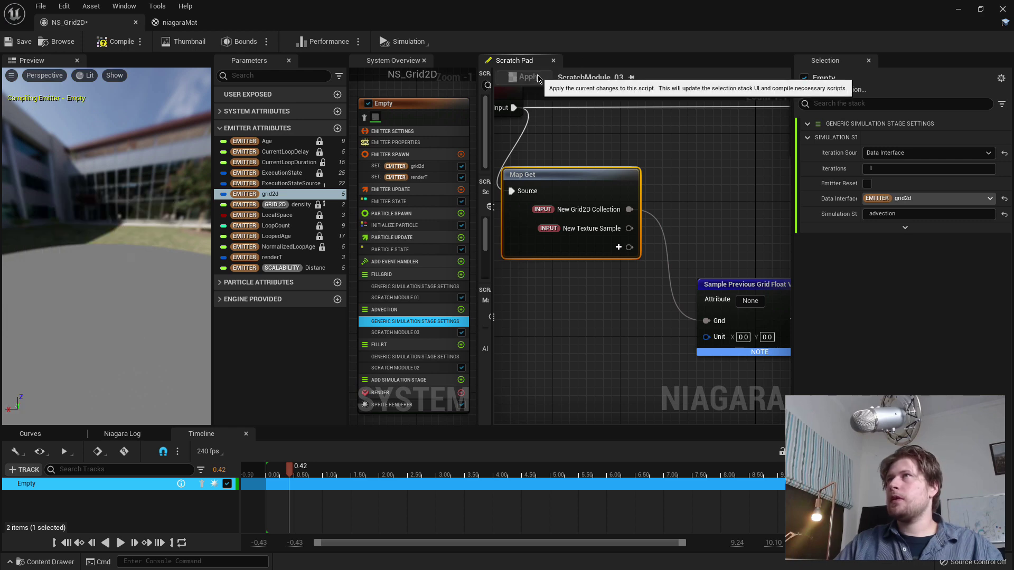
# Select Scratch Module 03 in the advection stage and set the Sample Previous Grid Float Value node's attribute to density.
pyautogui.click(407, 333)
pyautogui.click(413, 310)
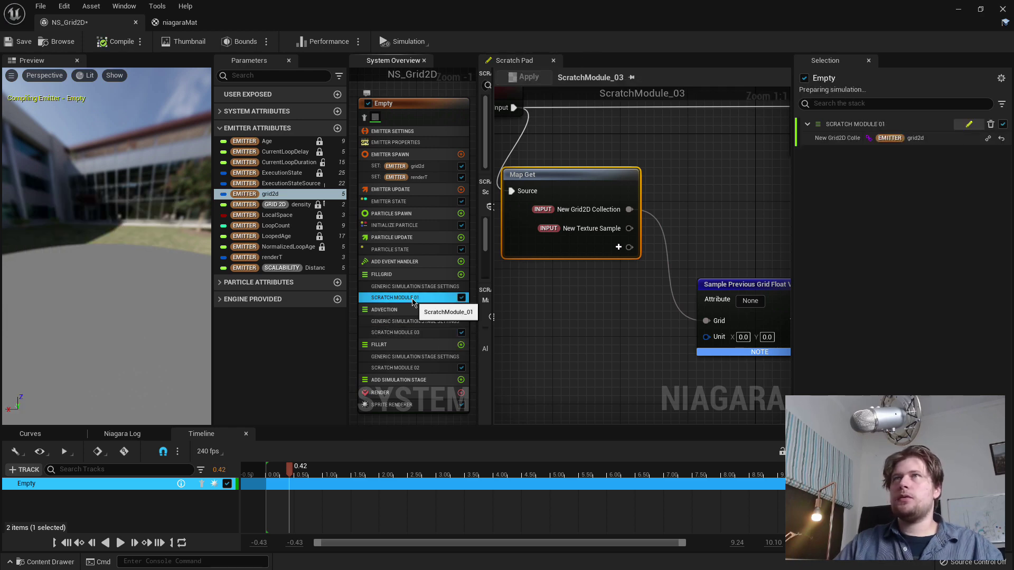
pyautogui.click(415, 332)
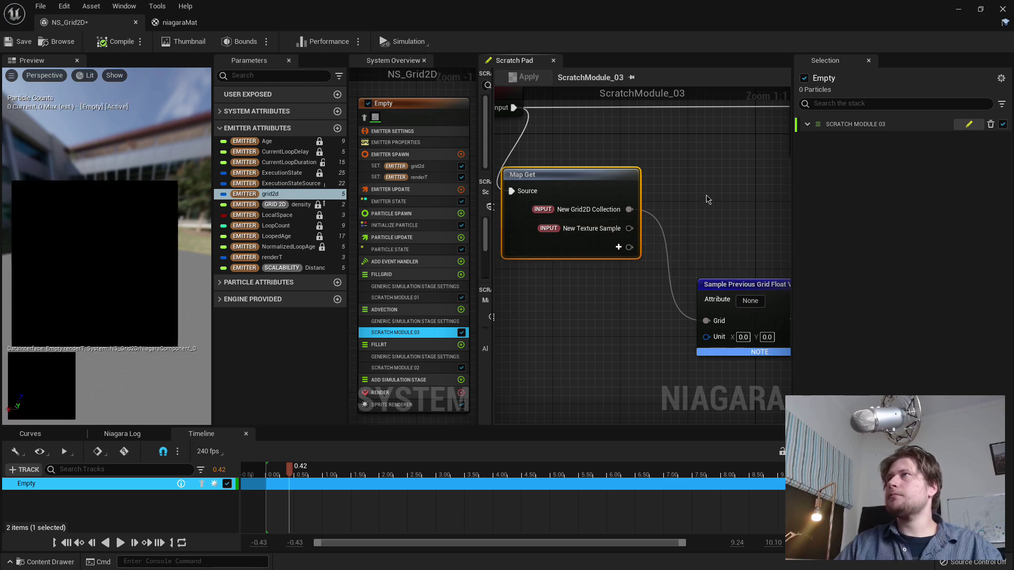
pyautogui.moveTo(628, 228); pyautogui.dragTo(504, 235, button='right')
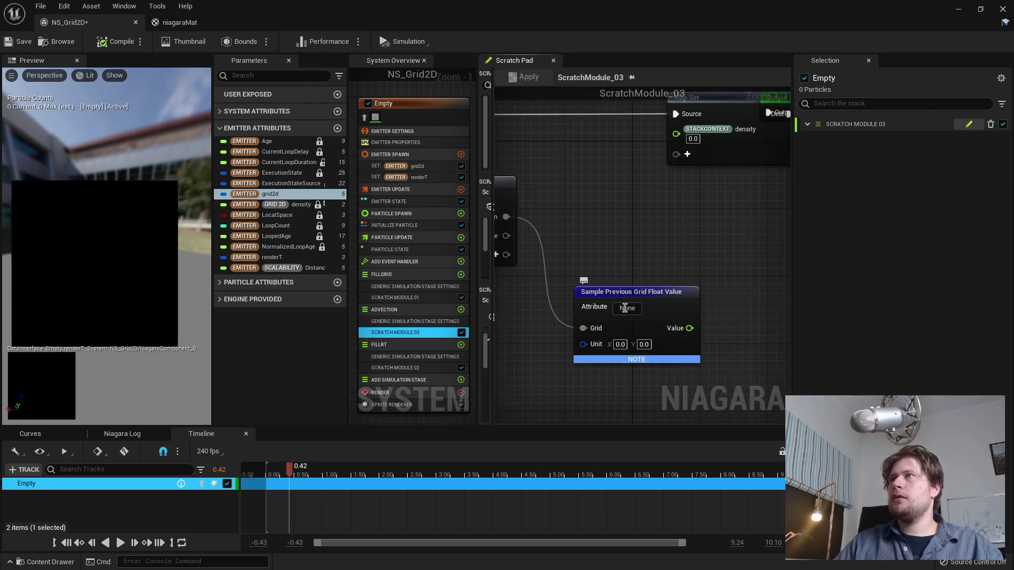
pyautogui.click(633, 309)
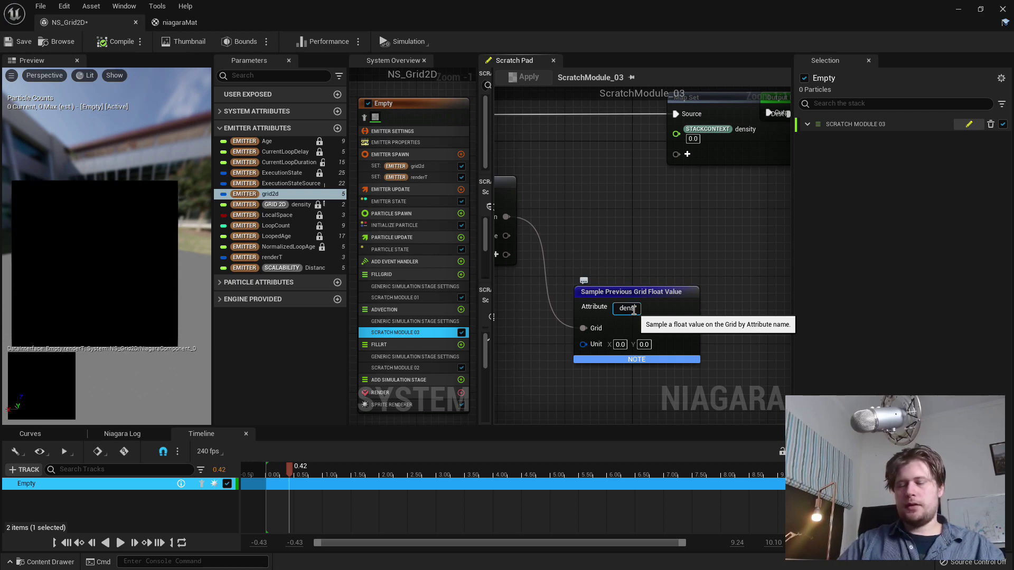
pyautogui.write('density')
pyautogui.press('Return')
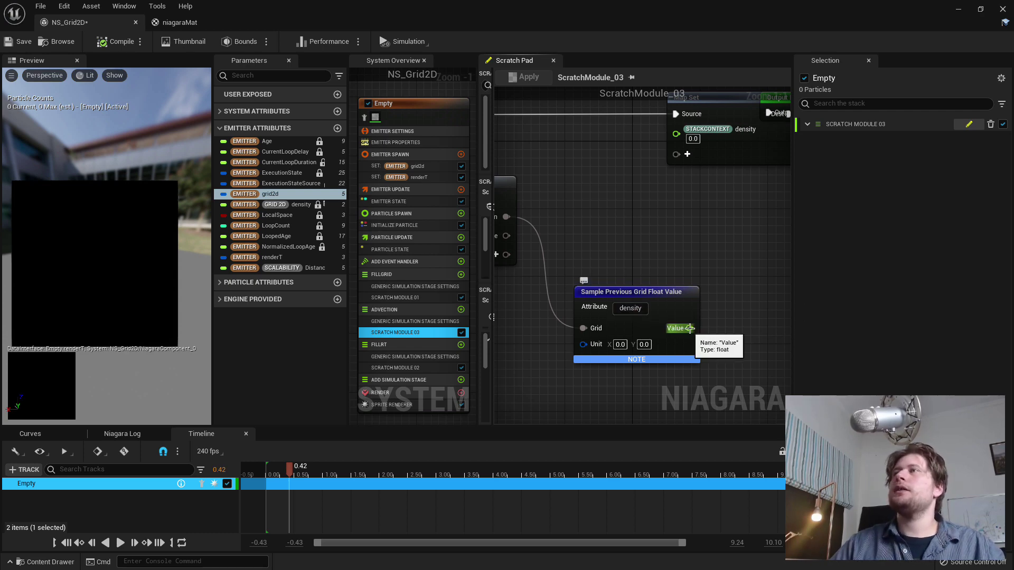
# Connect the Sample Previous Grid Float Value output to the Map Set density input and apply the scratch module changes.
pyautogui.moveTo(689, 328); pyautogui.dragTo(676, 134)
pyautogui.moveTo(643, 179); pyautogui.dragTo(723, 176, button='right')
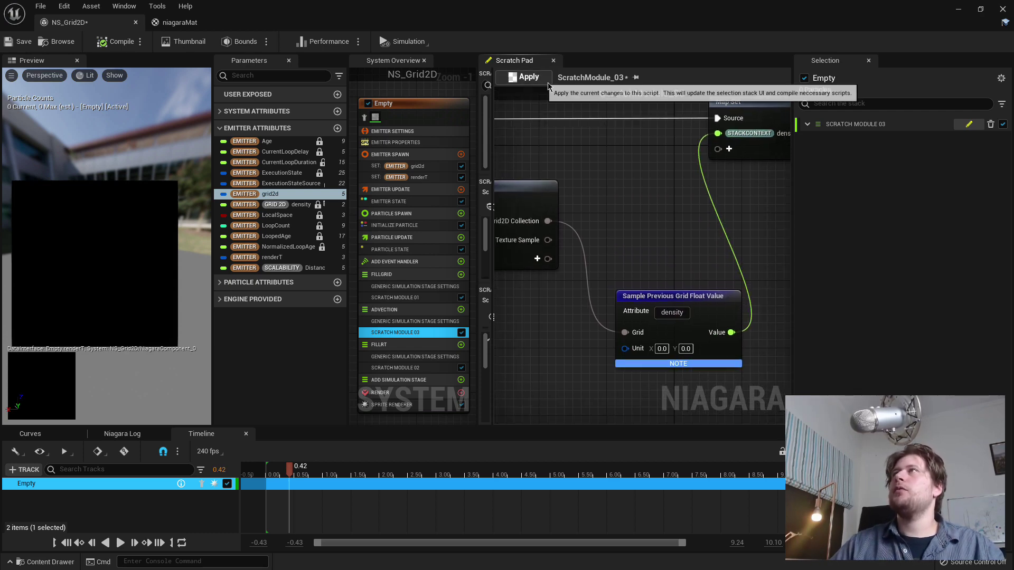
pyautogui.click(531, 78)
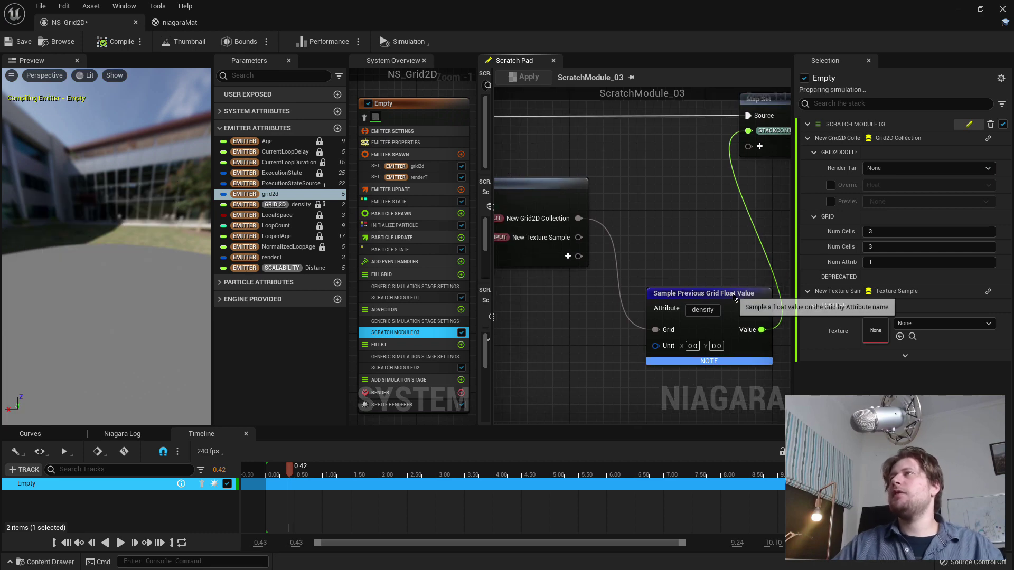
# Reposition the grid sampling node and bind the module's New Grid2D Collection input to the emitter's grid2d parameter.
pyautogui.moveTo(711, 289); pyautogui.dragTo(676, 285)
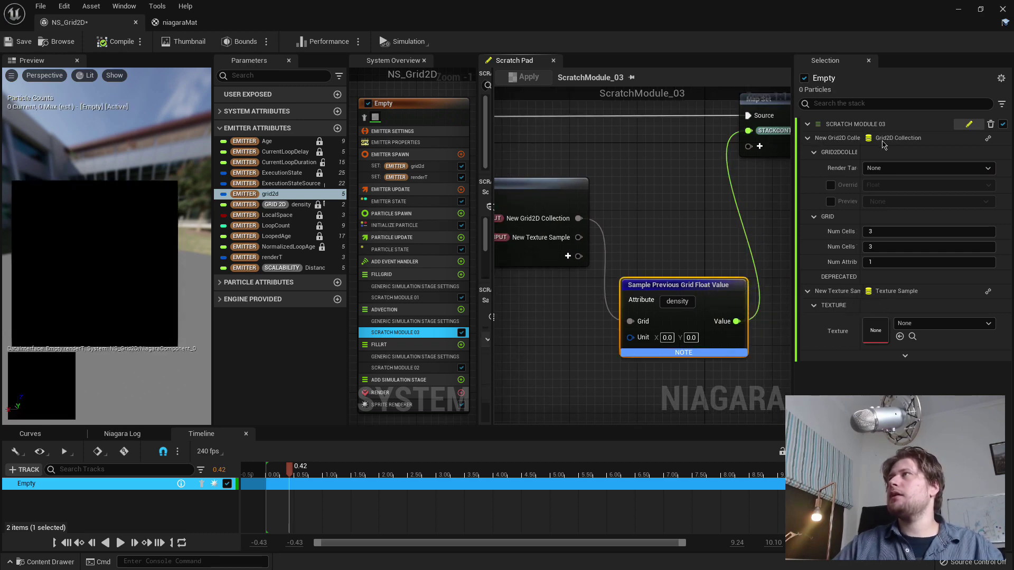
pyautogui.moveTo(696, 188); pyautogui.dragTo(709, 193, button='right')
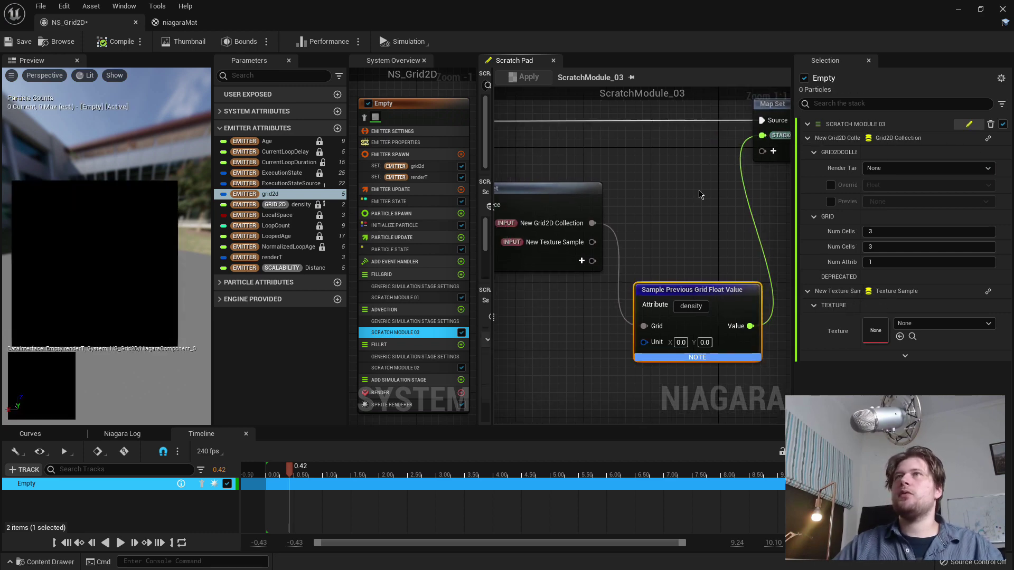
pyautogui.click(265, 198)
pyautogui.moveTo(264, 198); pyautogui.dragTo(892, 139)
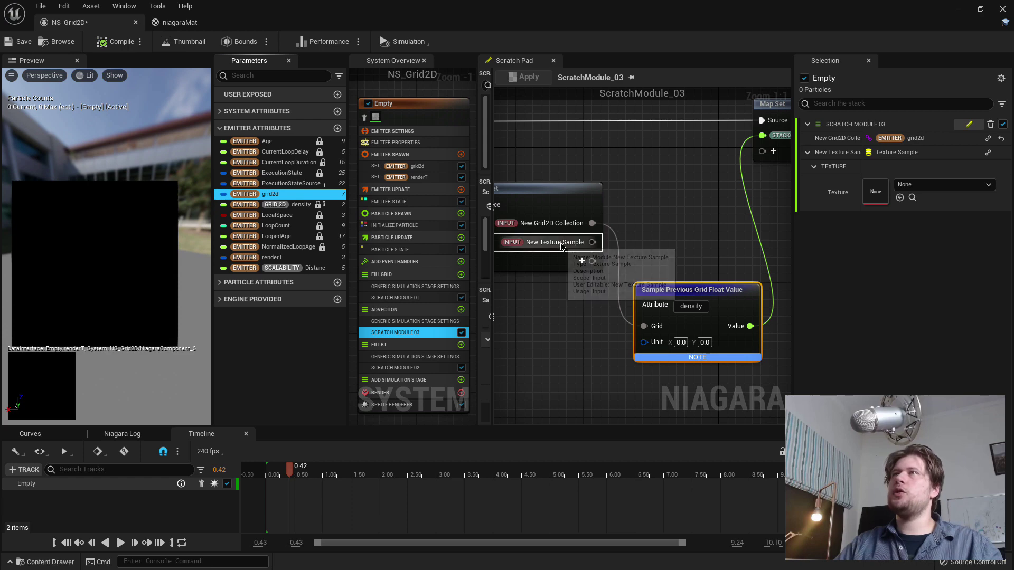
# Search the texture assets for noise and assign game_wind_noise to the module's New Texture Sample input.
pyautogui.click(938, 186)
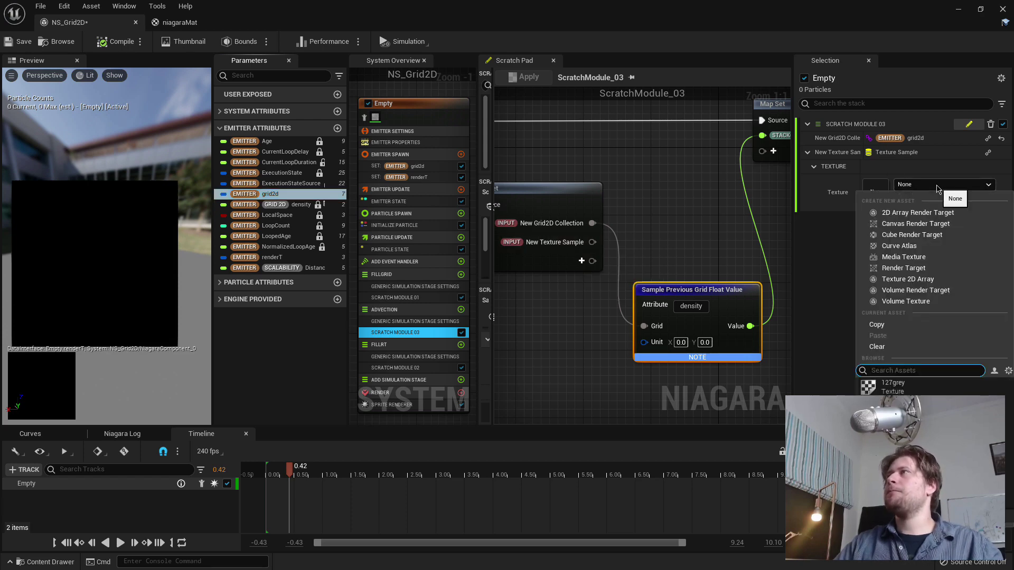
pyautogui.scroll(-1, 932, 475)
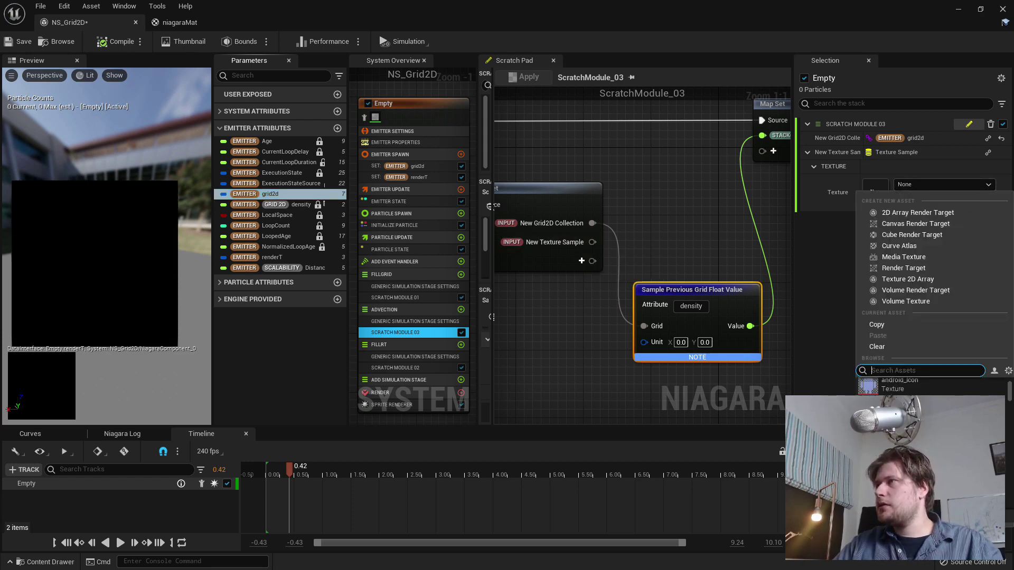
pyautogui.scroll(-4, 911, 391)
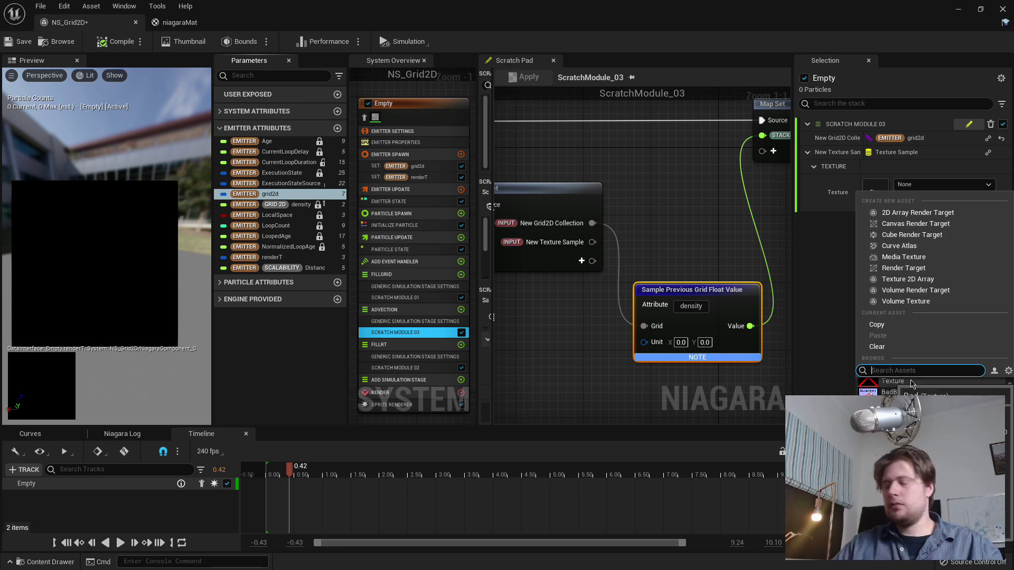
pyautogui.write('noise')
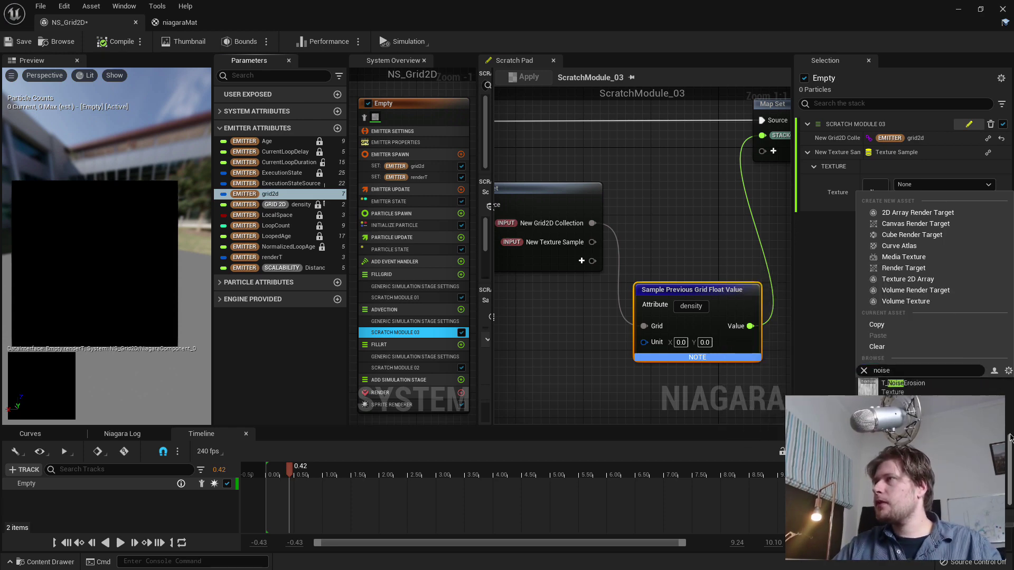
pyautogui.moveTo(1011, 439); pyautogui.dragTo(1011, 394)
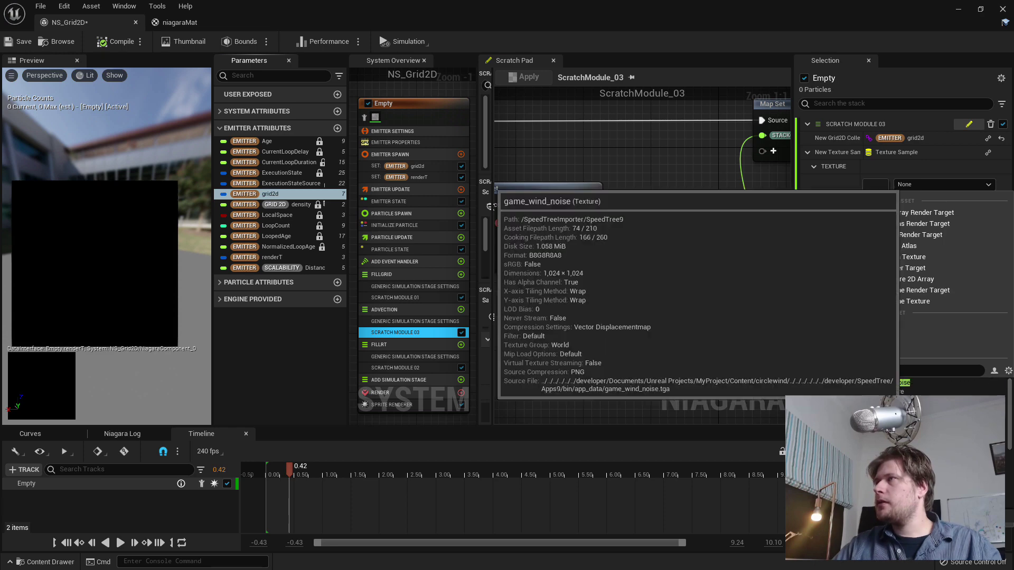
pyautogui.click(854, 368)
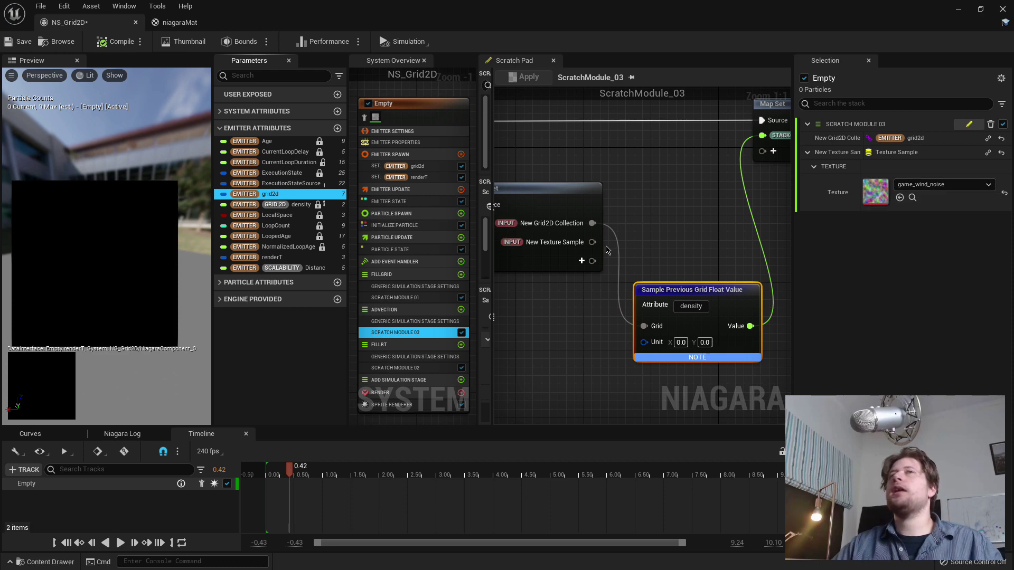
# Add an Execution Index to Unit node fed by the New Grid2D Collection input and place it below the Map Get node.
pyautogui.moveTo(579, 293); pyautogui.dragTo(587, 287, button='right')
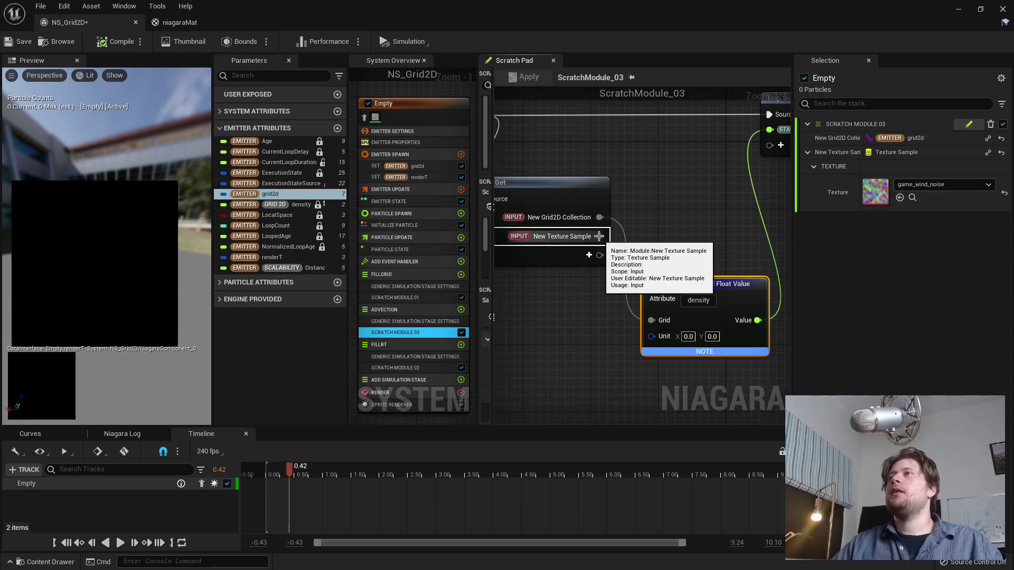
pyautogui.moveTo(600, 337); pyautogui.dragTo(583, 301, button='right')
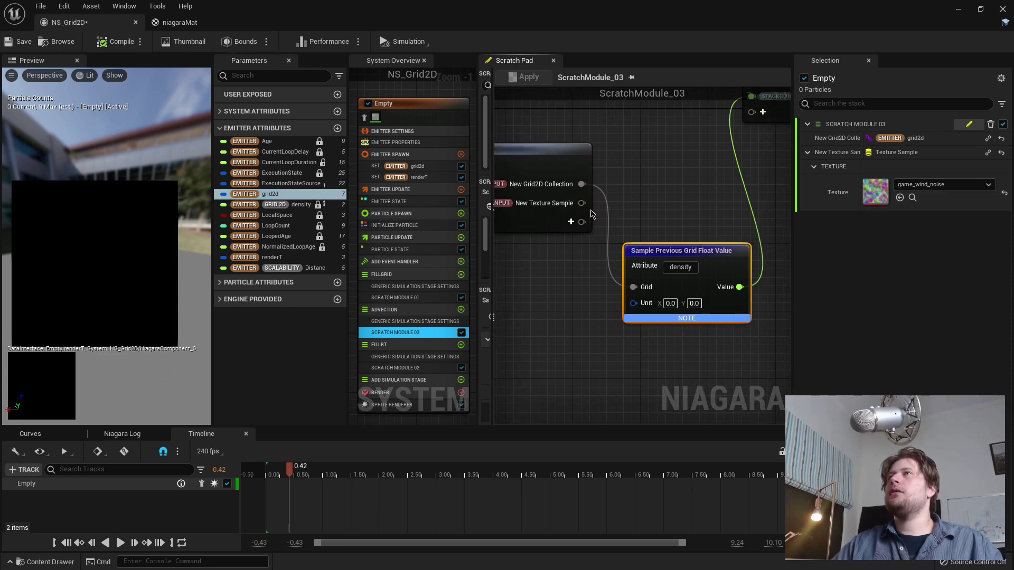
pyautogui.moveTo(582, 183); pyautogui.dragTo(604, 144, button='right')
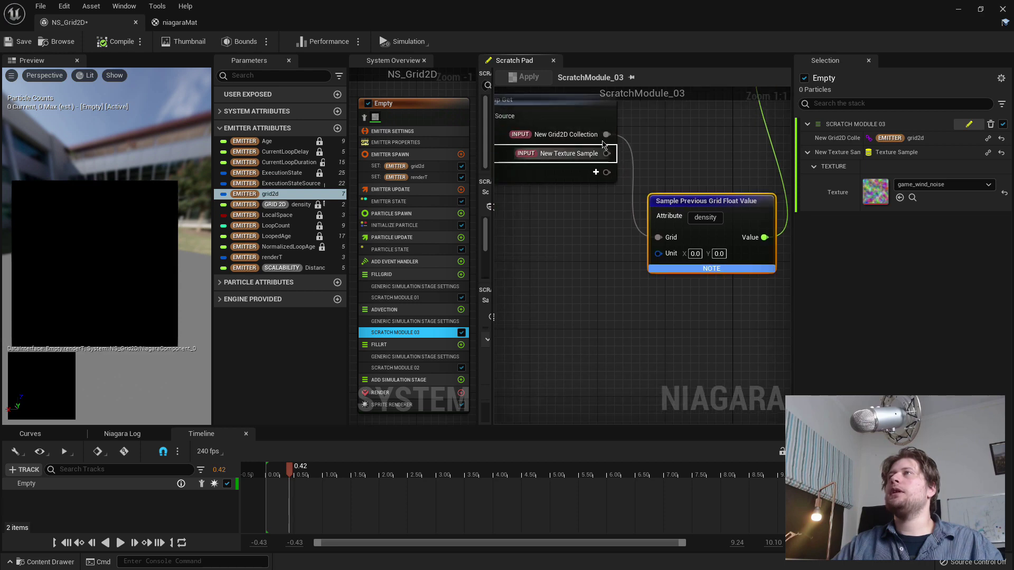
pyautogui.moveTo(606, 134); pyautogui.dragTo(549, 293)
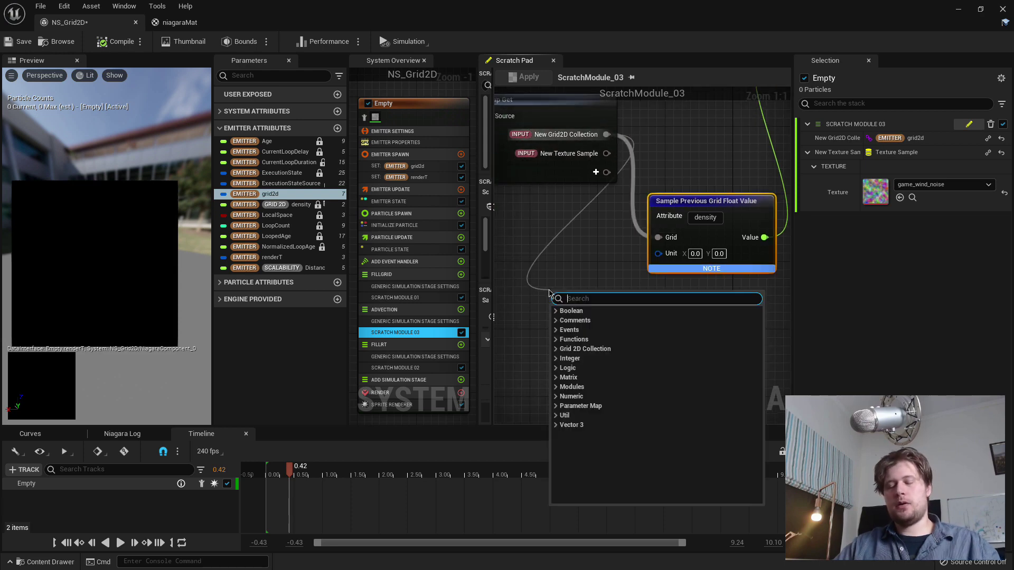
pyautogui.write('exec')
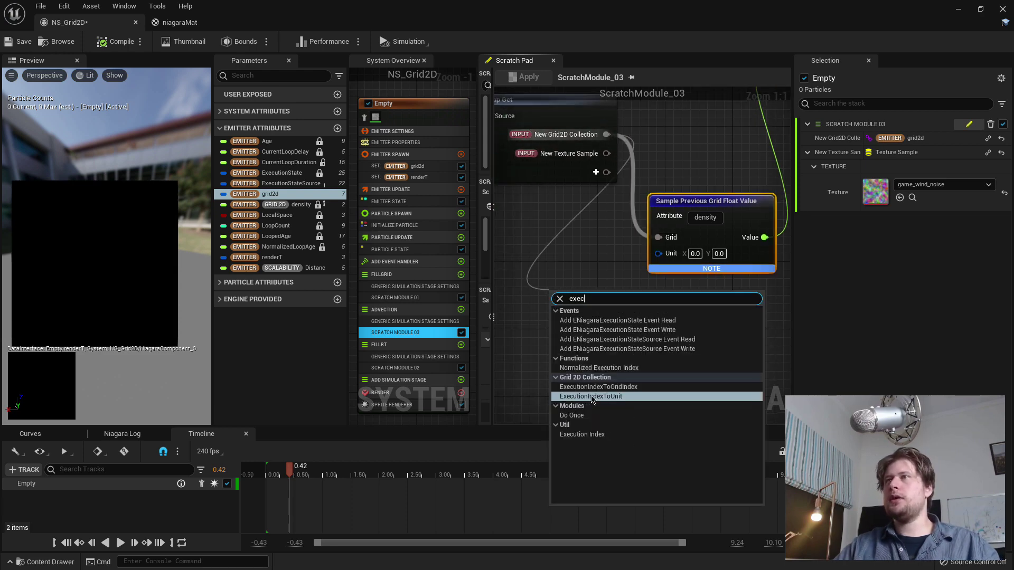
pyautogui.click(580, 397)
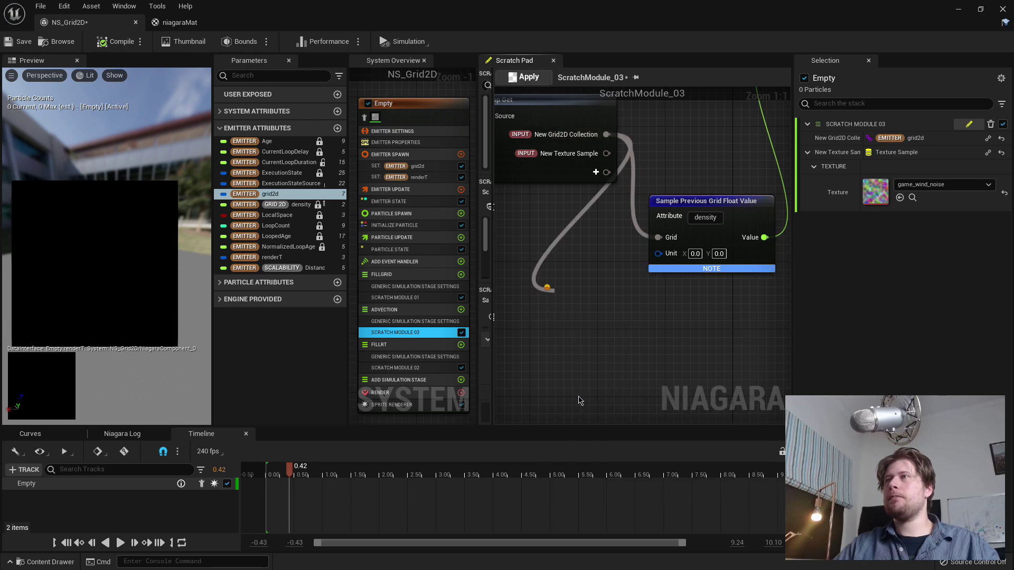
pyautogui.moveTo(638, 314); pyautogui.dragTo(600, 361)
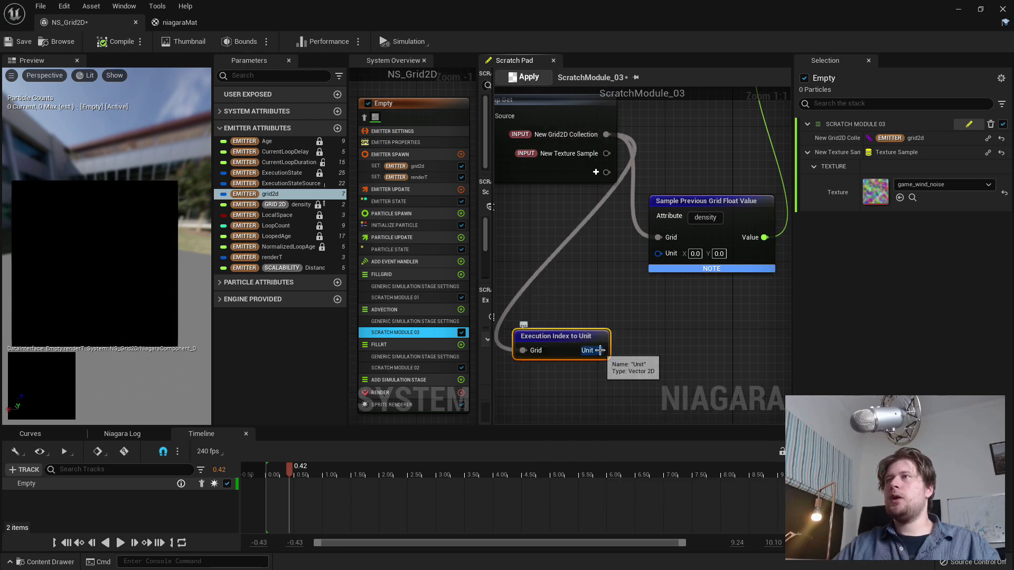
pyautogui.moveTo(609, 375); pyautogui.dragTo(639, 355, button='right')
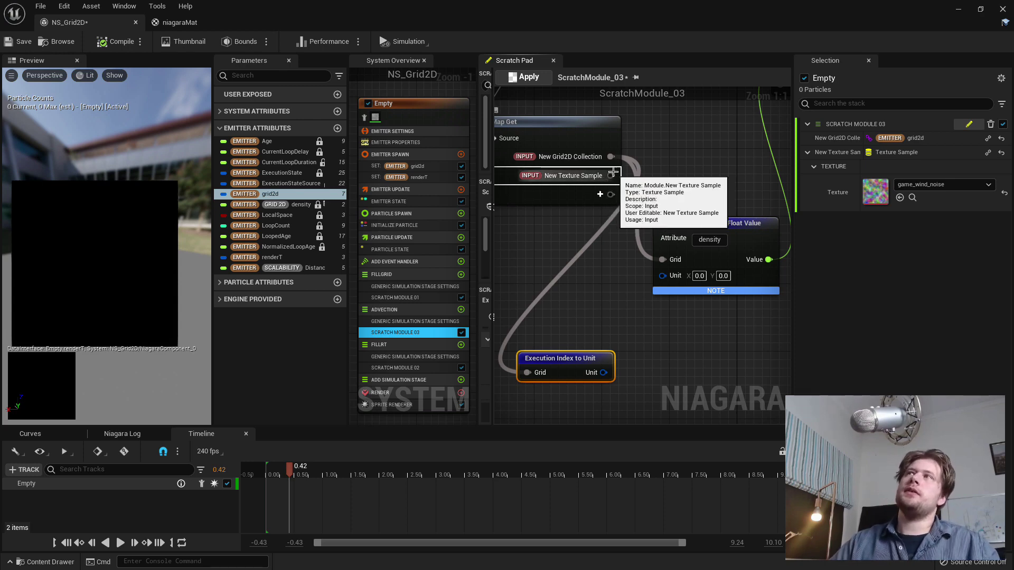
# Add a Sample Texture 2D node fed by the New Texture Sample input and place it beside Execution Index to Unit.
pyautogui.moveTo(610, 175); pyautogui.dragTo(544, 336)
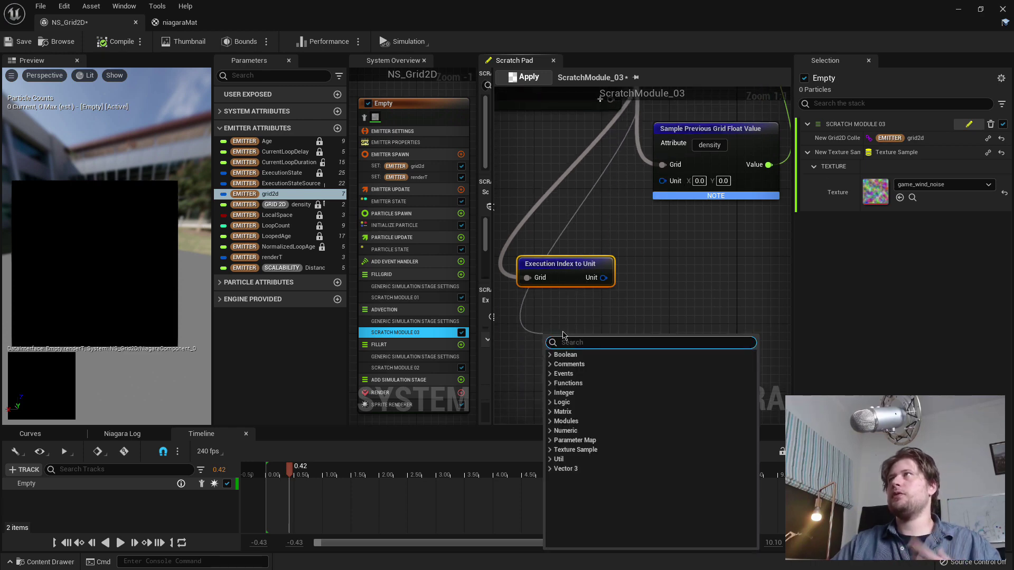
pyautogui.click(579, 450)
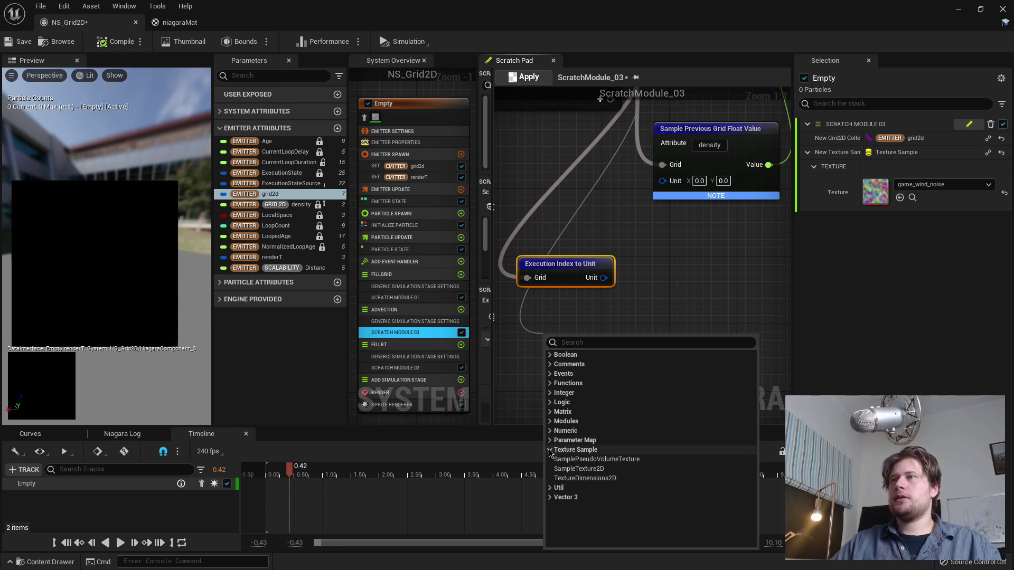
pyautogui.click(616, 469)
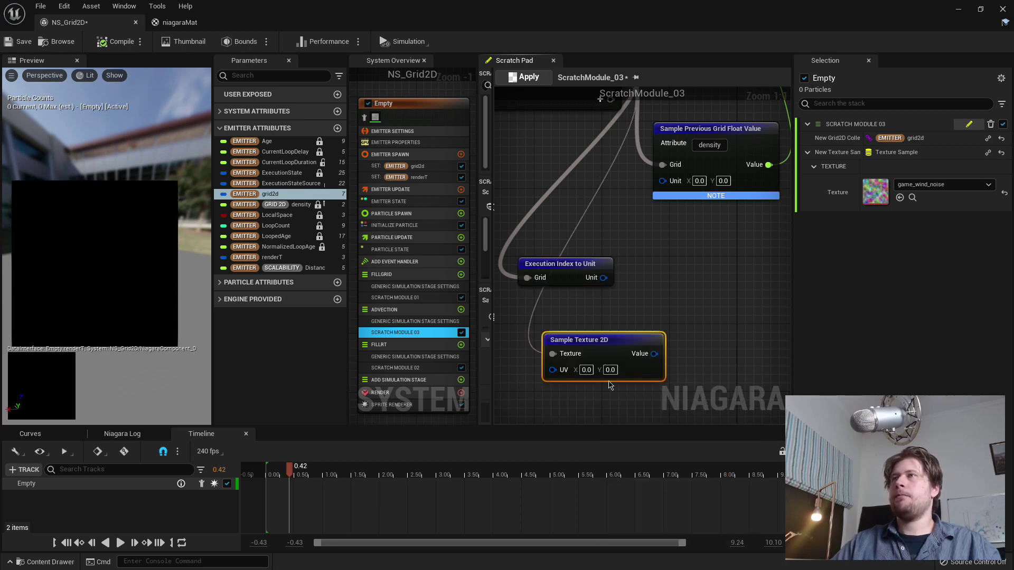
pyautogui.moveTo(632, 342); pyautogui.dragTo(734, 249)
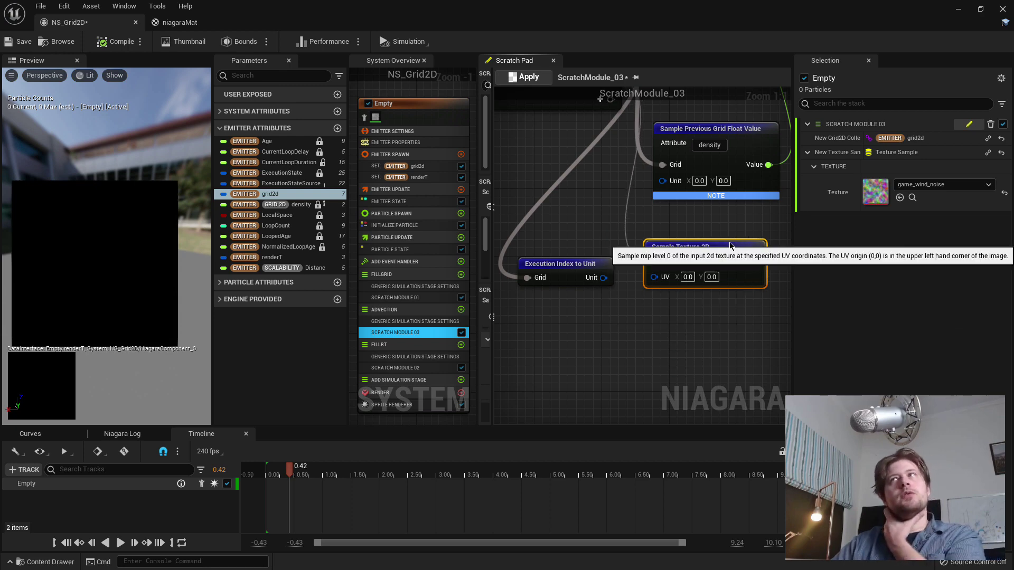
# Connect the Execution Index to Unit output to the Sample Texture 2D UV input and reposition both nodes.
pyautogui.moveTo(606, 278); pyautogui.dragTo(655, 280)
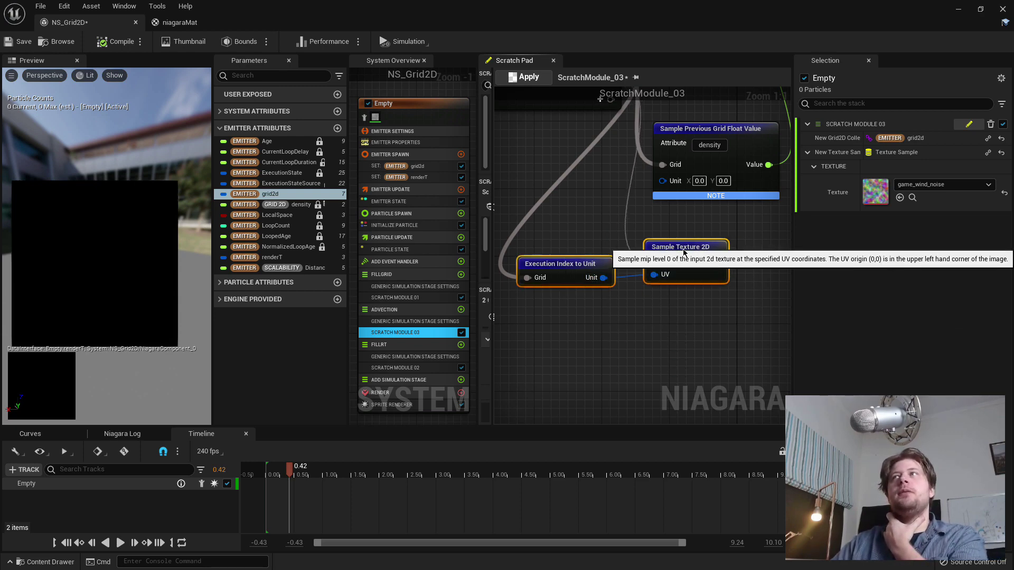
pyautogui.moveTo(612, 263); pyautogui.dragTo(620, 298, button='right')
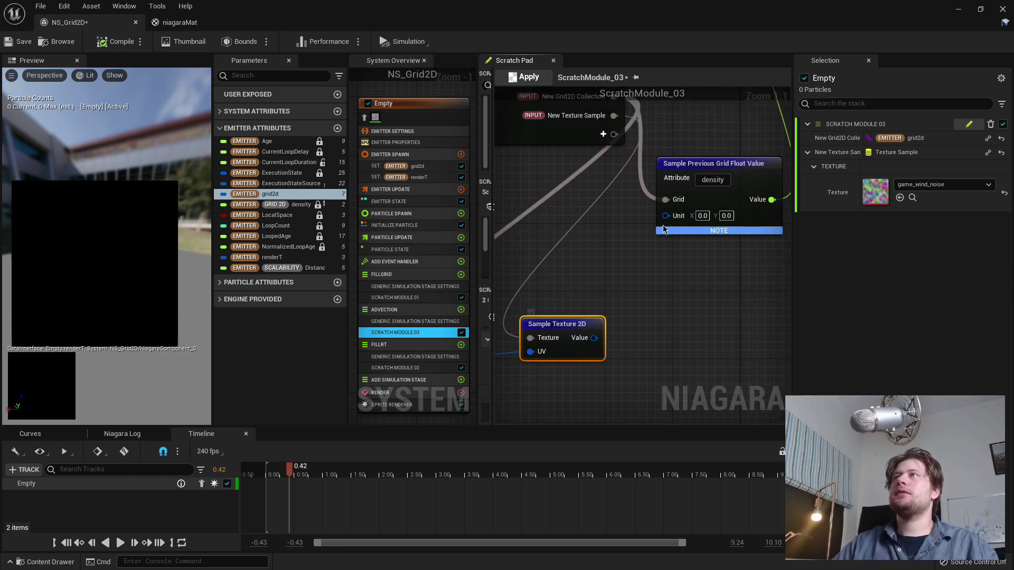
pyautogui.moveTo(667, 215); pyautogui.dragTo(702, 206, button='right')
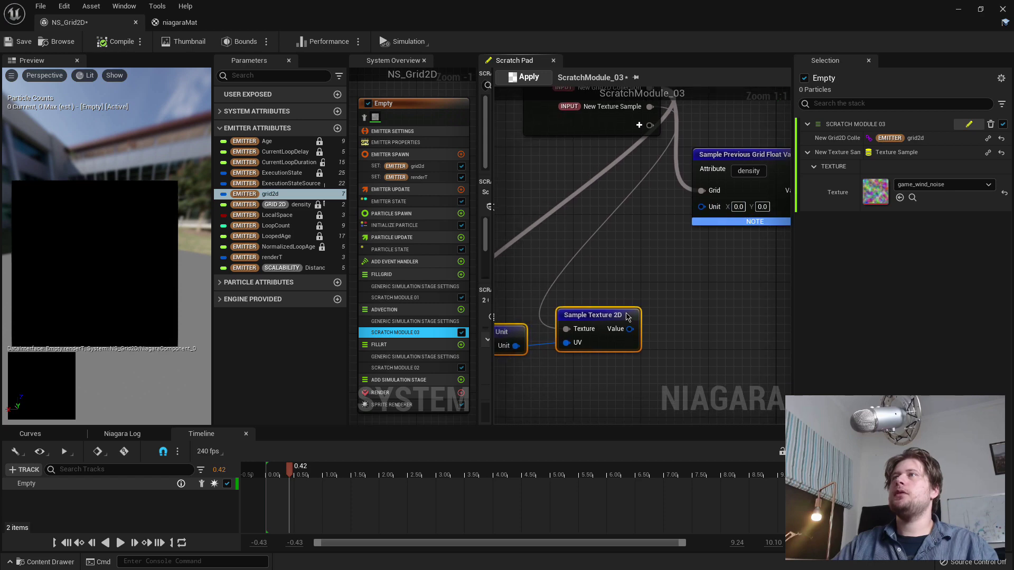
pyautogui.moveTo(624, 319); pyautogui.dragTo(633, 320)
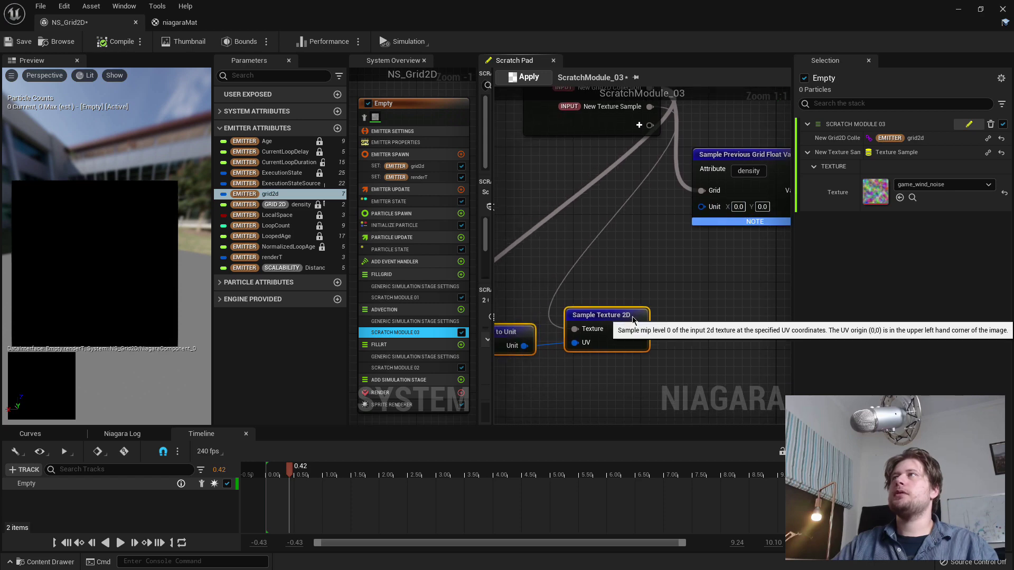
# Open the game_wind_noise texture to examine its color channels and return to the NS_Grid2D editor.
pyautogui.doubleClick(874, 192)
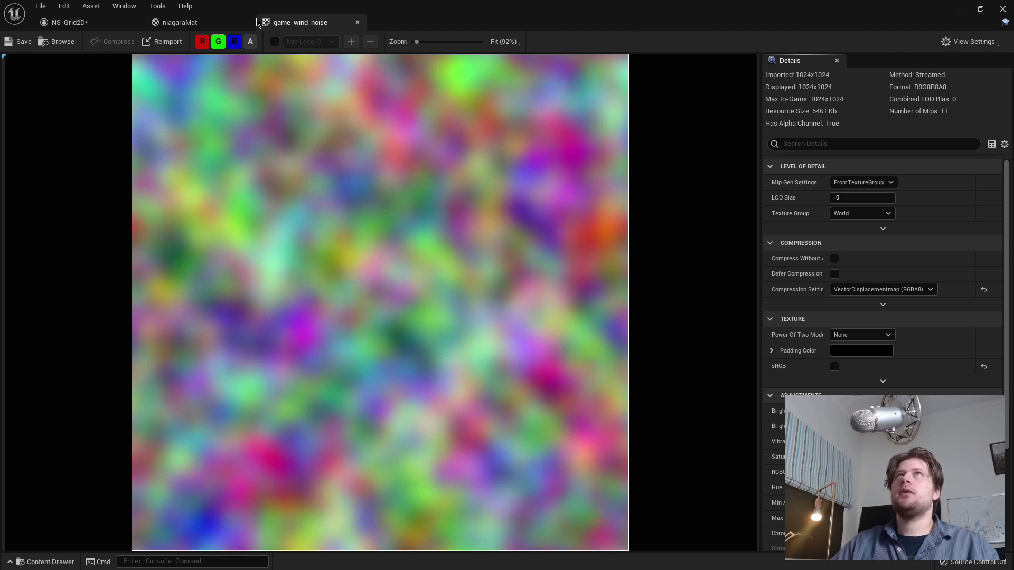
pyautogui.click(68, 22)
# Add a Subtract node with the Execution Index to Unit output as A and the Sample Texture 2D value as B.
pyautogui.moveTo(705, 152); pyautogui.dragTo(700, 274)
pyautogui.rightClick(607, 298)
pyautogui.click(724, 295)
pyautogui.moveTo(686, 295); pyautogui.dragTo(642, 239, button='right')
pyautogui.moveTo(563, 317); pyautogui.dragTo(700, 282)
pyautogui.write('subtract')
pyautogui.click(726, 350)
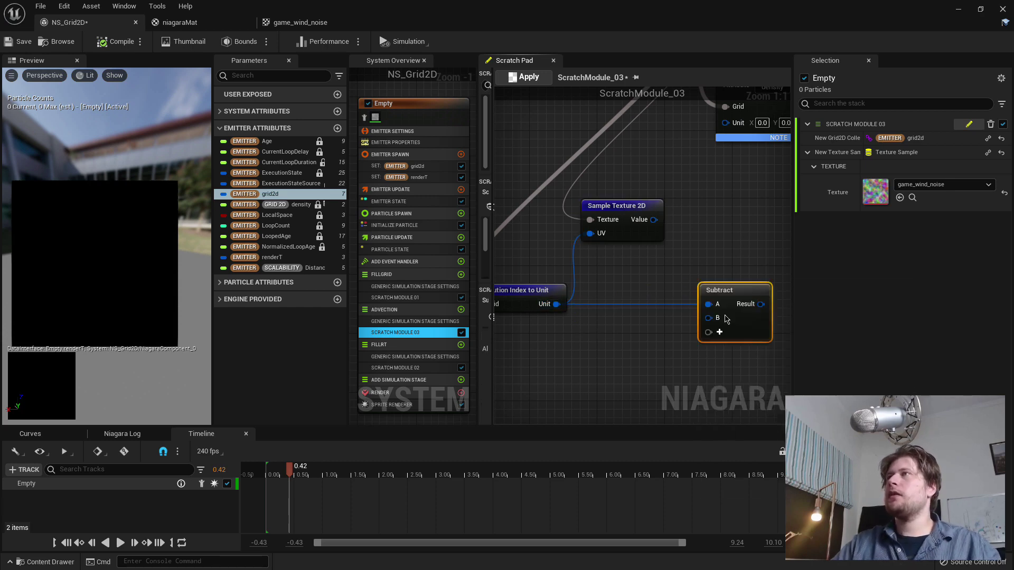
pyautogui.moveTo(705, 254); pyautogui.dragTo(639, 264, button='right')
pyautogui.moveTo(588, 230); pyautogui.dragTo(642, 328)
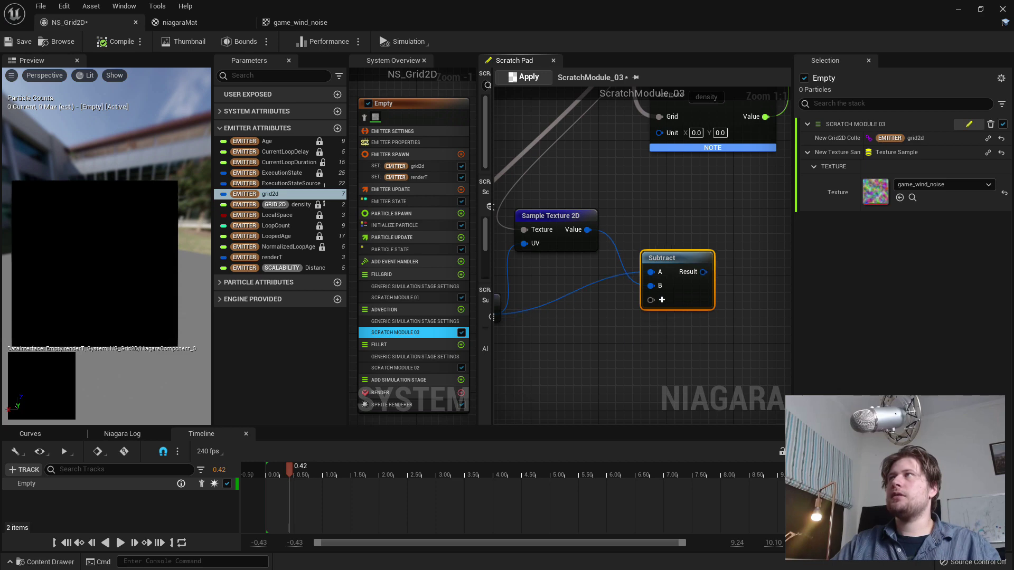
# Connect the Subtract result to the Unit input of Sample Previous Grid Float Value and apply the scratch module changes.
pyautogui.moveTo(574, 265); pyautogui.dragTo(642, 276, button='right')
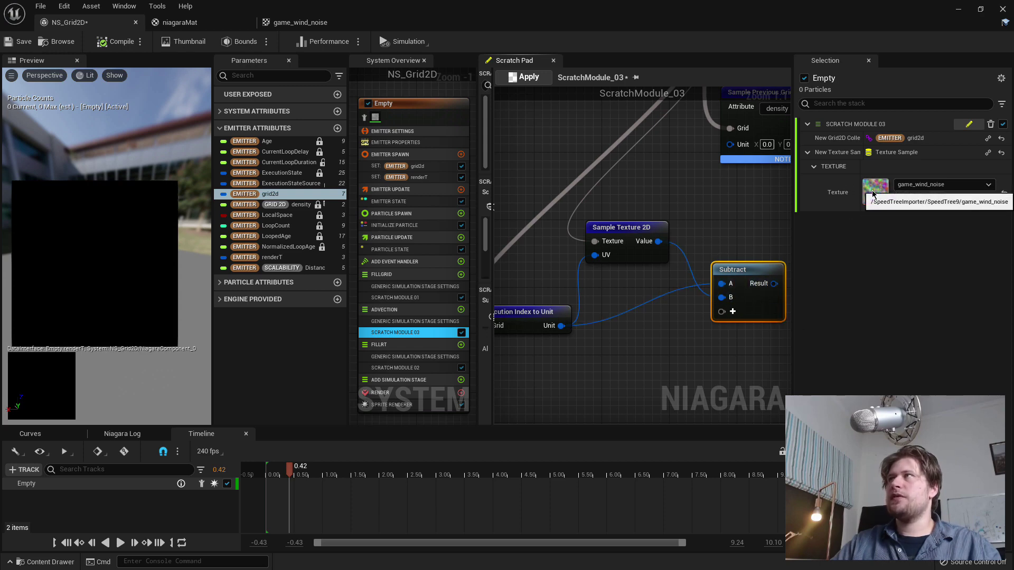
pyautogui.moveTo(739, 232); pyautogui.dragTo(662, 274, button='right')
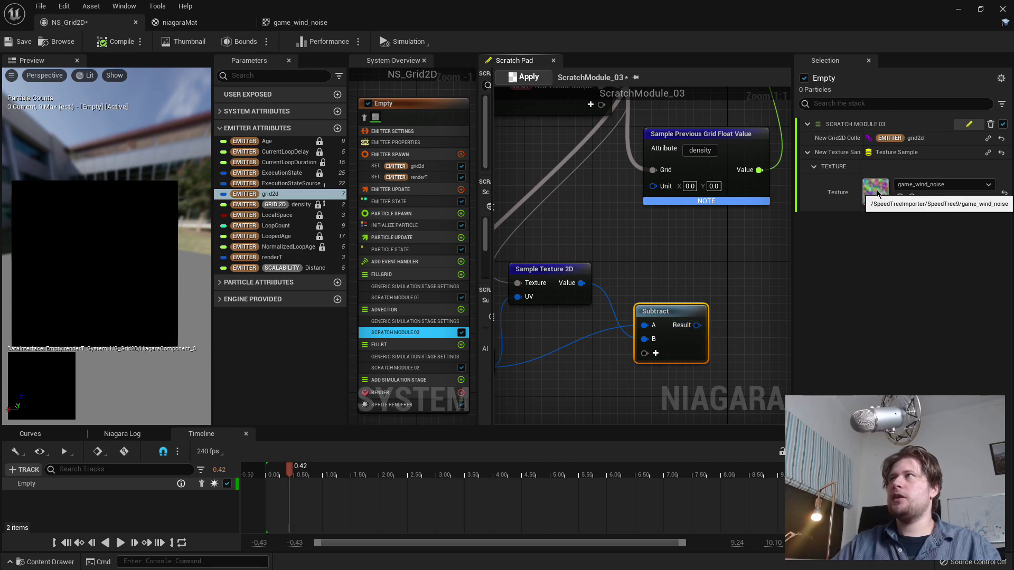
pyautogui.moveTo(697, 326); pyautogui.dragTo(654, 190)
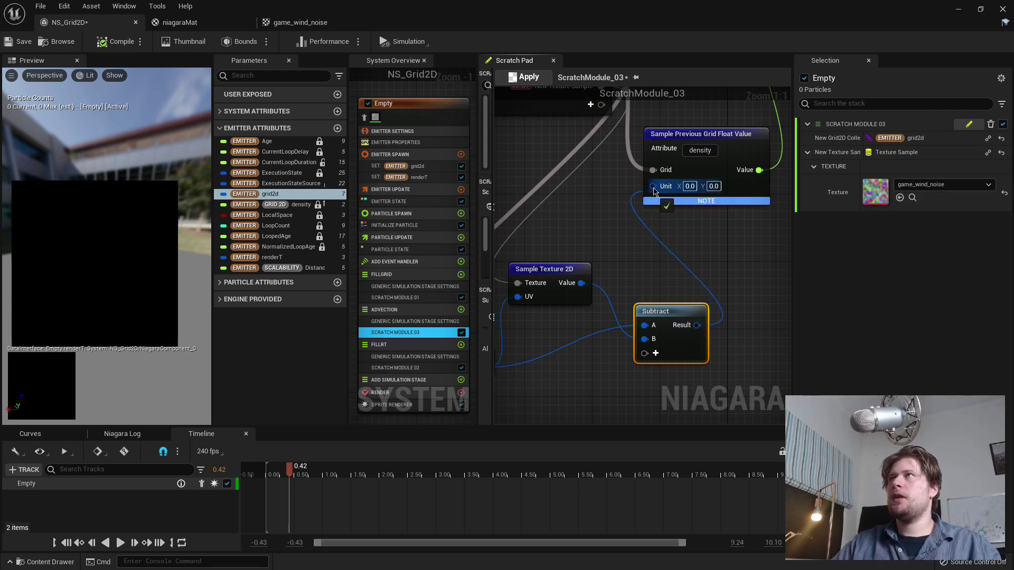
pyautogui.moveTo(734, 247); pyautogui.dragTo(615, 379, button='right')
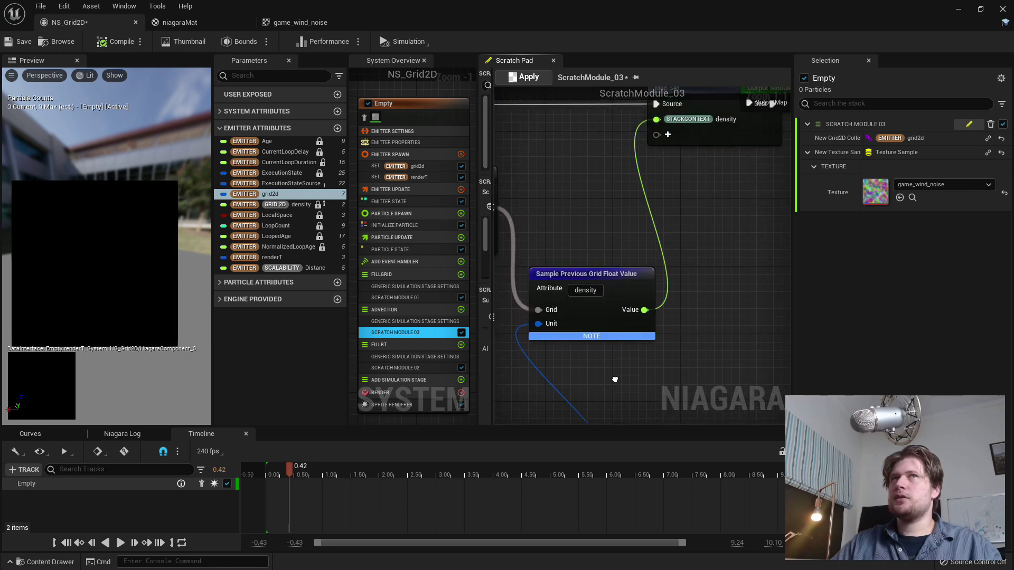
pyautogui.click(521, 81)
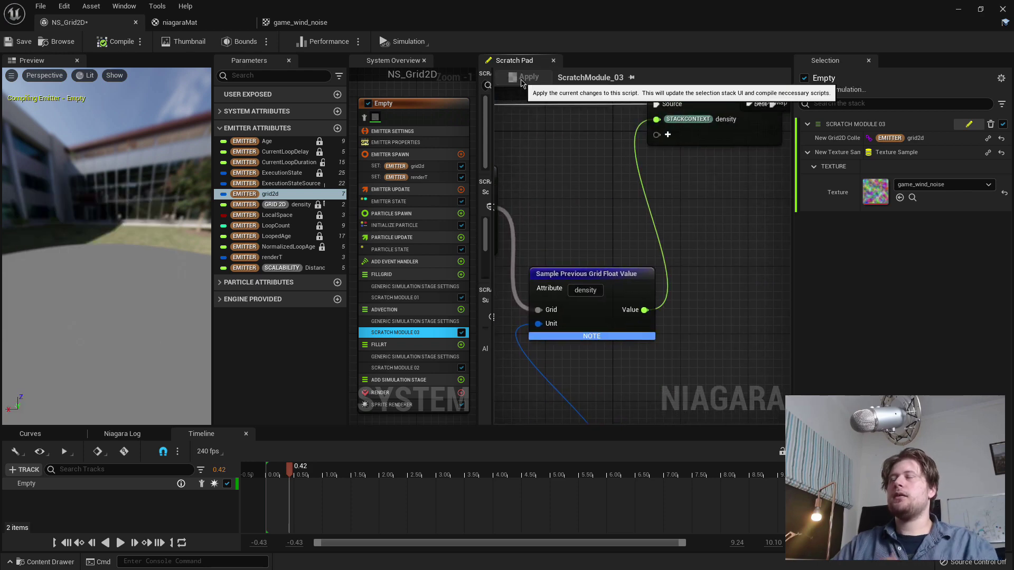
# Check the Niagara Log for compile messages, then return to the timeline and scrub it to check the preview.
pyautogui.click(144, 300)
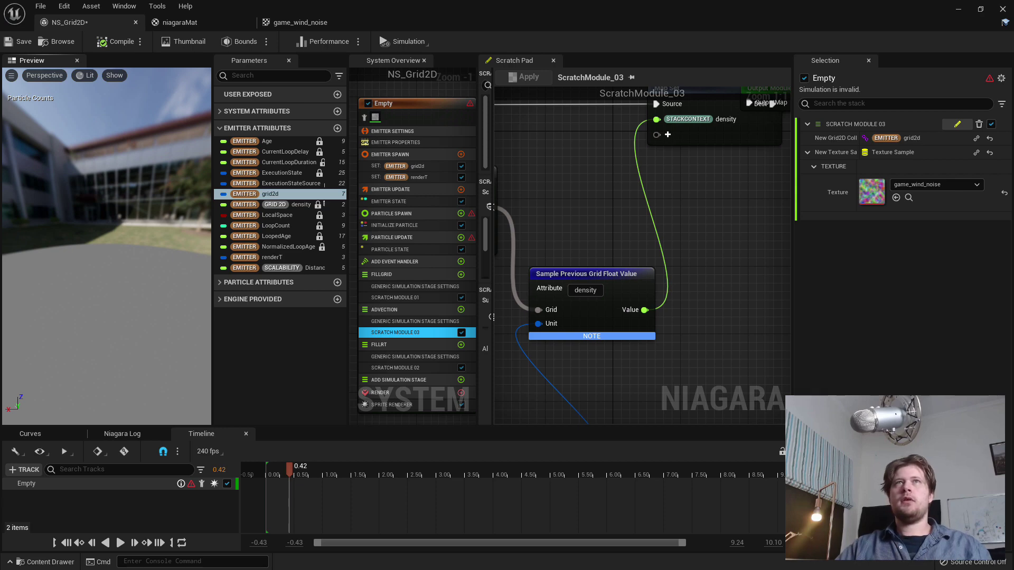
pyautogui.click(145, 434)
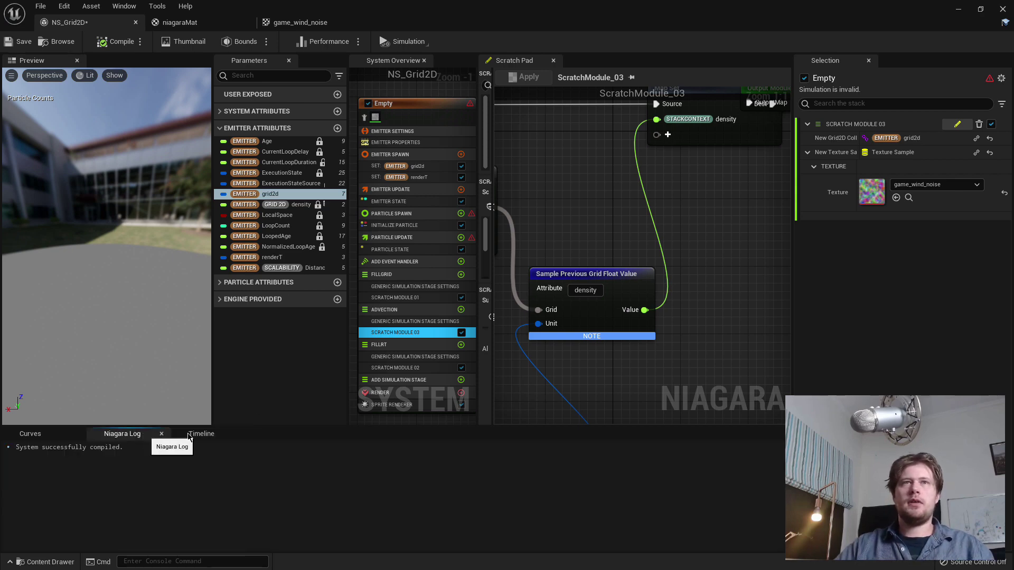
pyautogui.click(219, 434)
pyautogui.moveTo(623, 224); pyautogui.dragTo(572, 389, button='right')
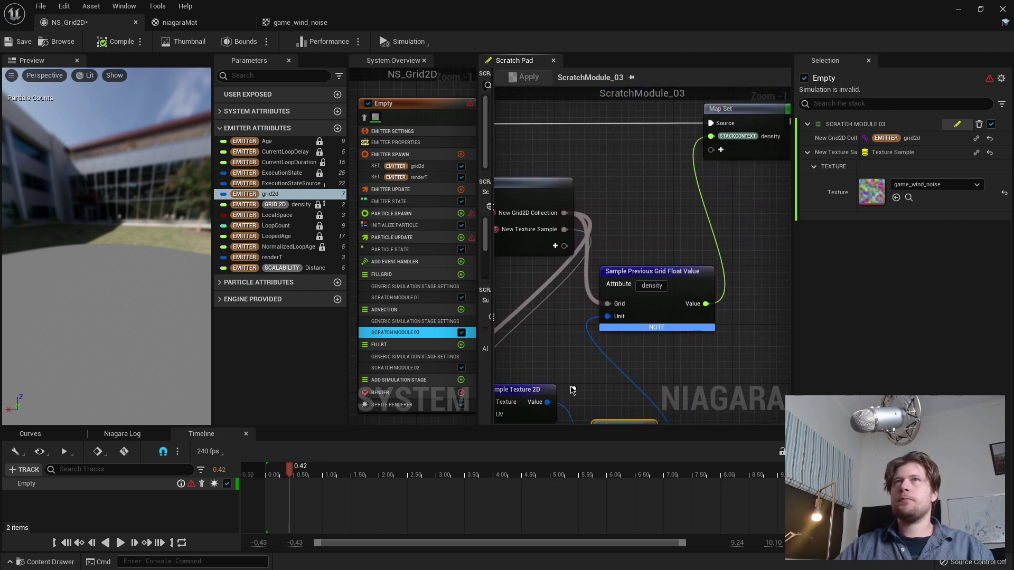
pyautogui.click(279, 473)
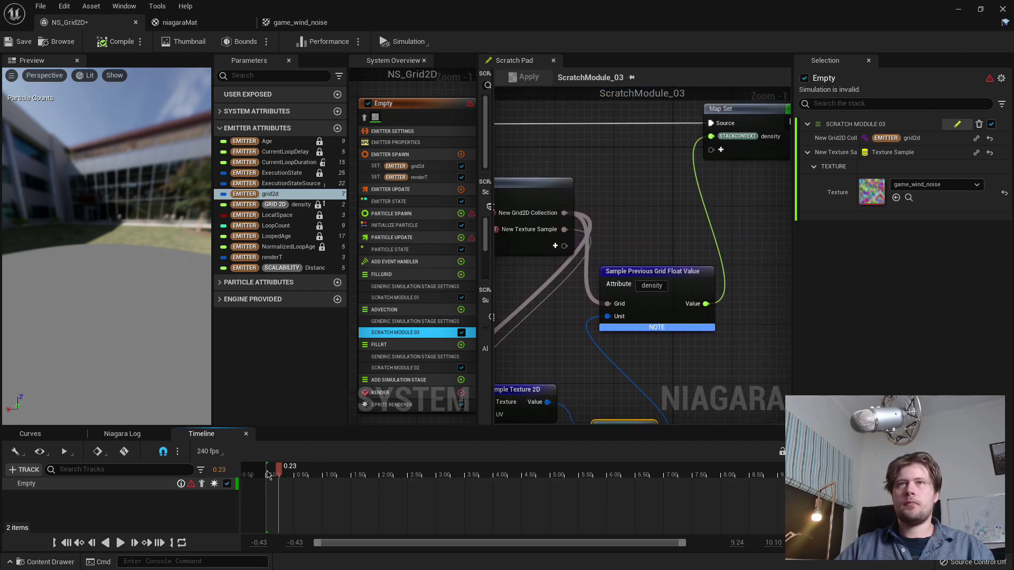
# Disable Scratch Module 03 in the advection stage to test the simulation without it, and re-enable it.
pyautogui.click(464, 333)
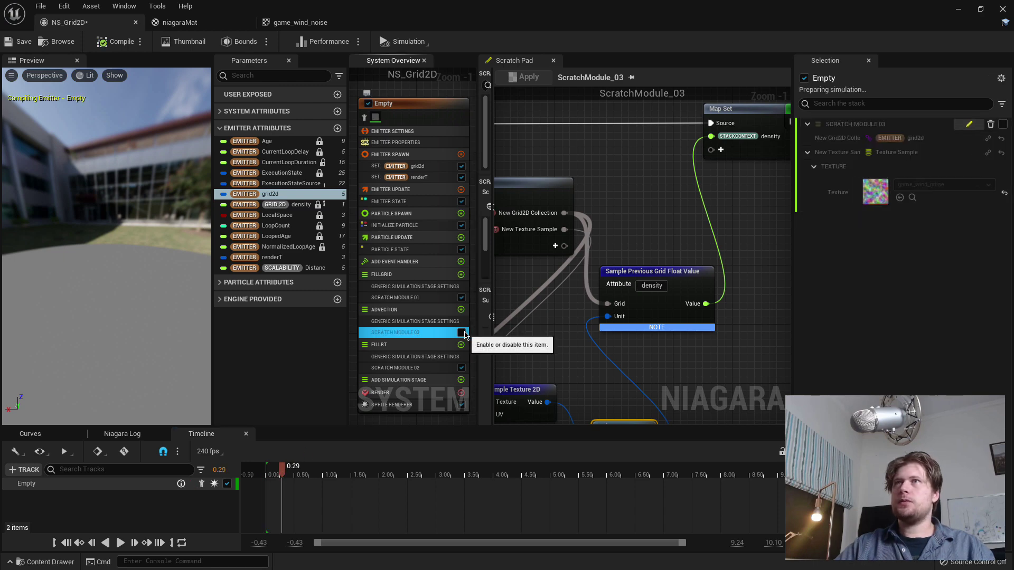
pyautogui.click(424, 322)
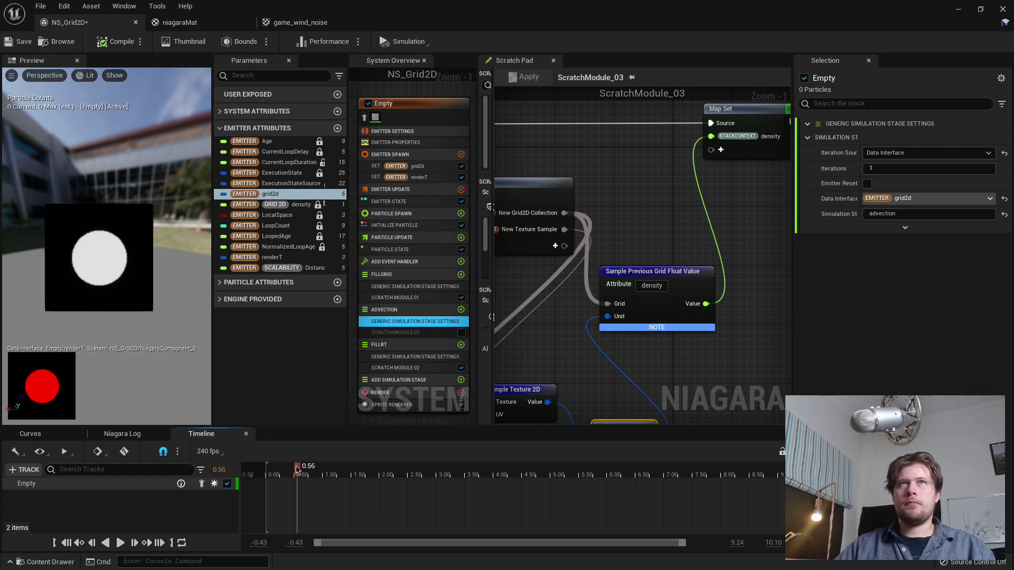
pyautogui.click(461, 333)
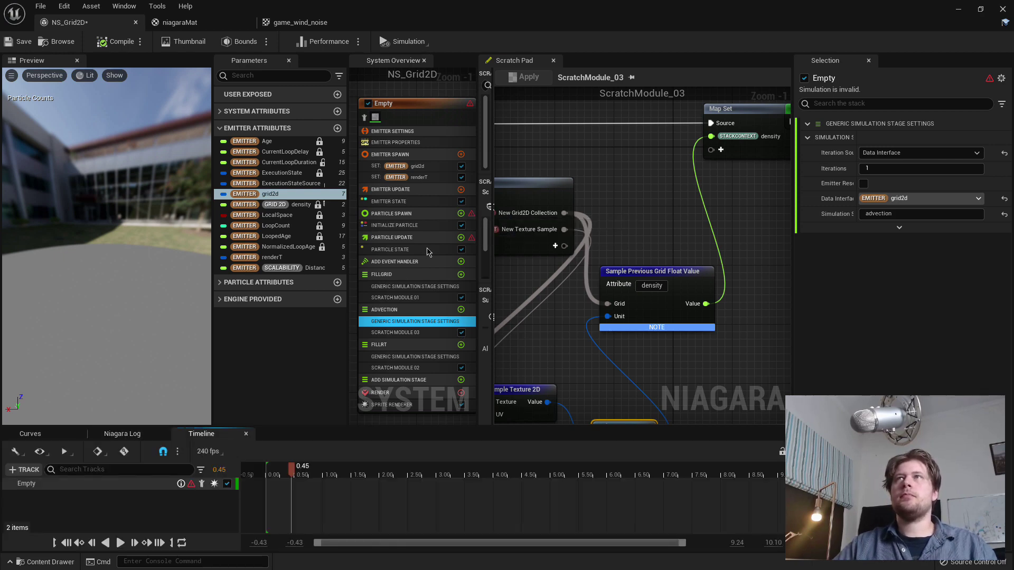
# Examine the Particle Update and emitter compile errors, the Niagara Log, and the node connections in ScratchModule_03.
pyautogui.click(472, 238)
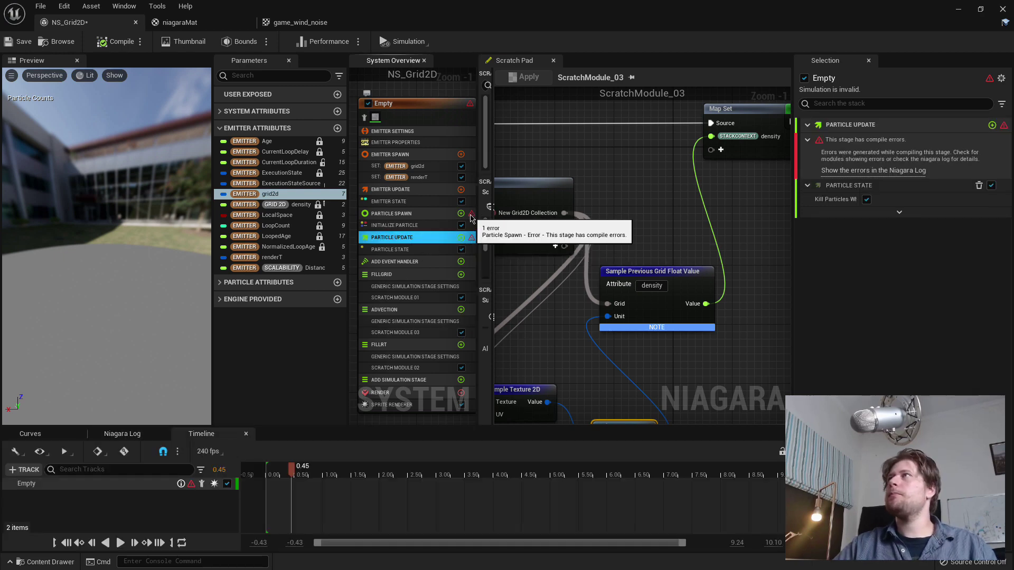
pyautogui.click(838, 171)
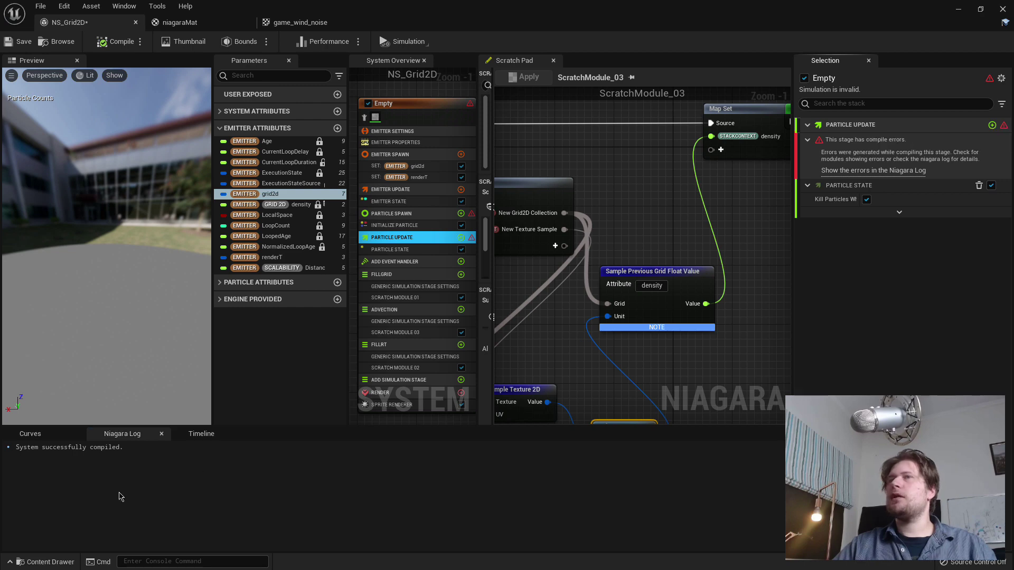
pyautogui.click(201, 434)
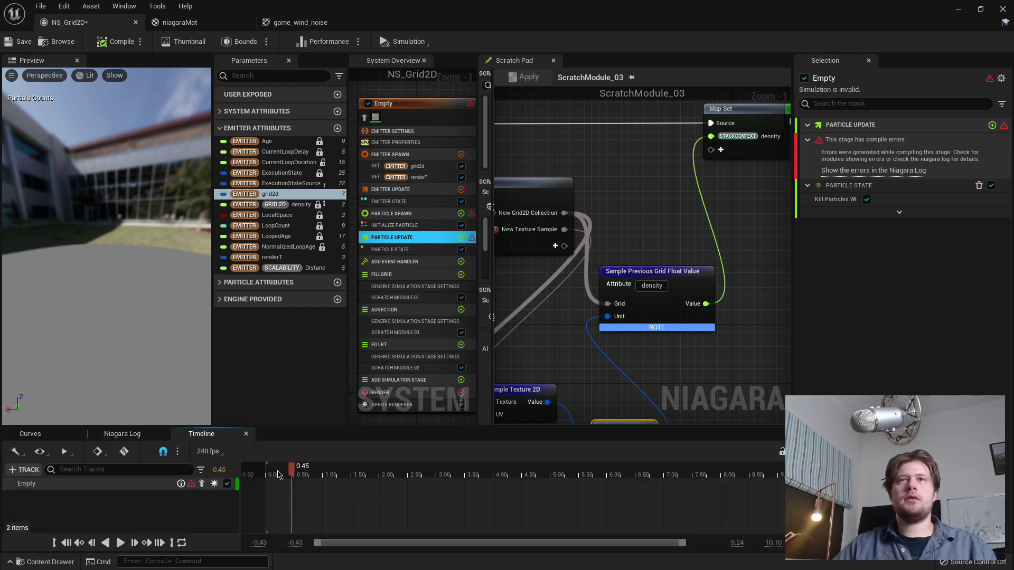
pyautogui.click(195, 484)
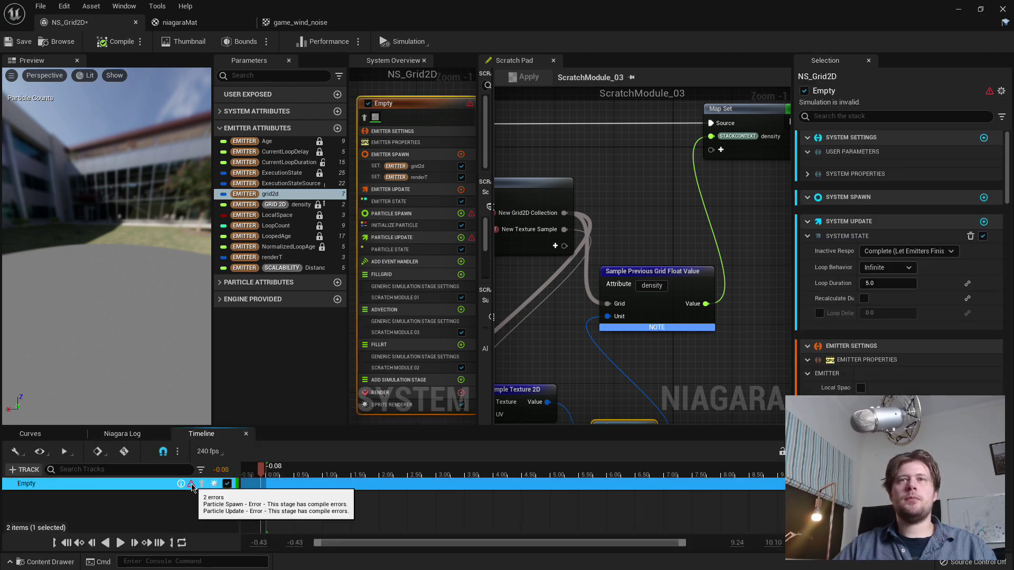
pyautogui.moveTo(191, 485)
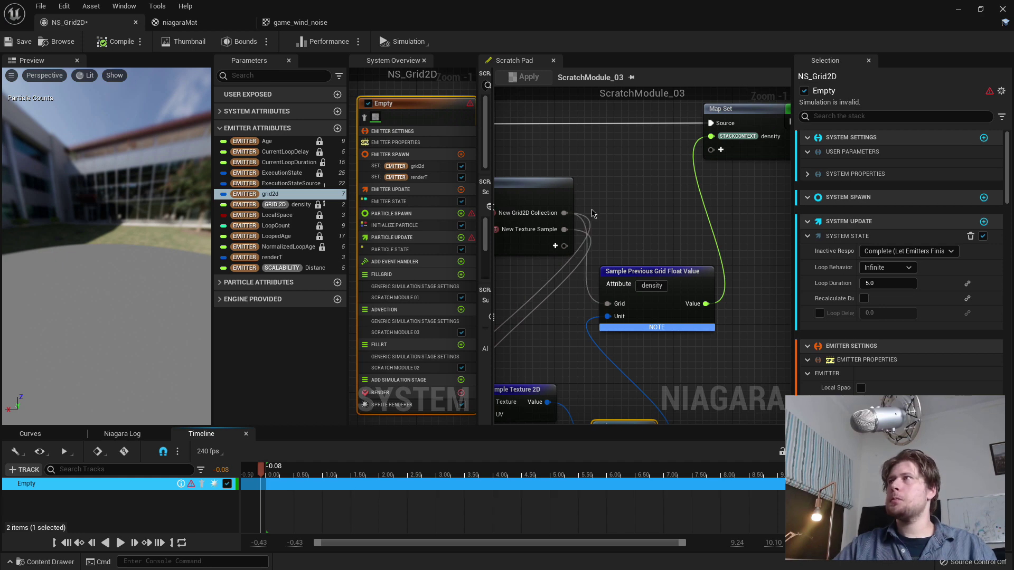
pyautogui.moveTo(591, 210); pyautogui.dragTo(630, 174, button='right')
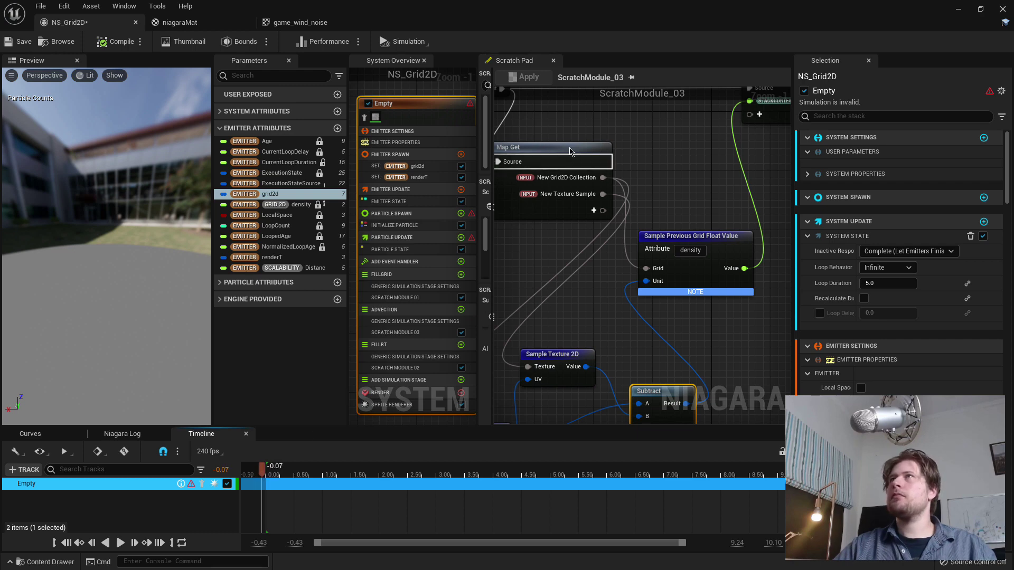
pyautogui.moveTo(569, 152); pyautogui.dragTo(621, 141, button='right')
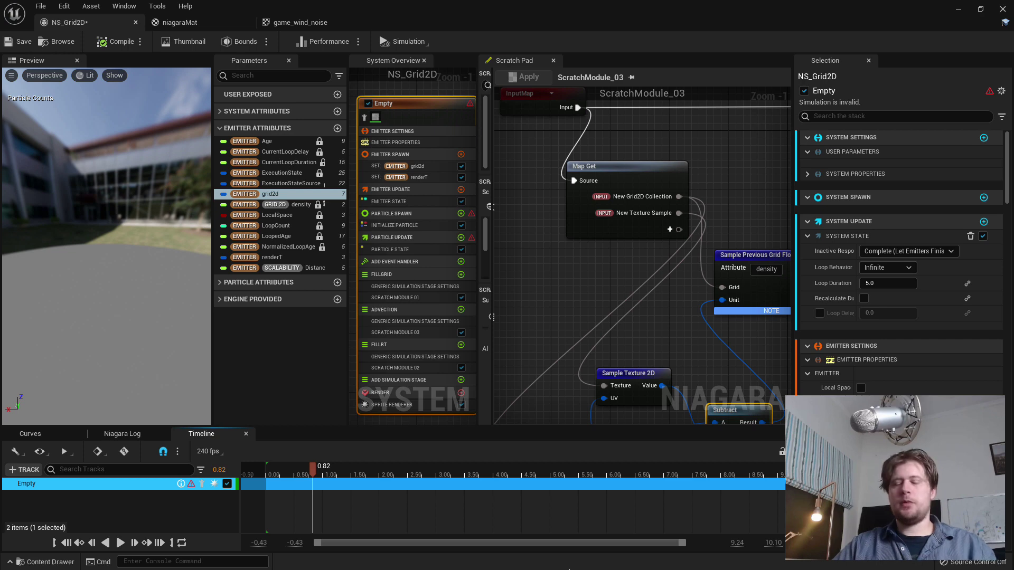
pyautogui.hotkey('alt', 'Tab')
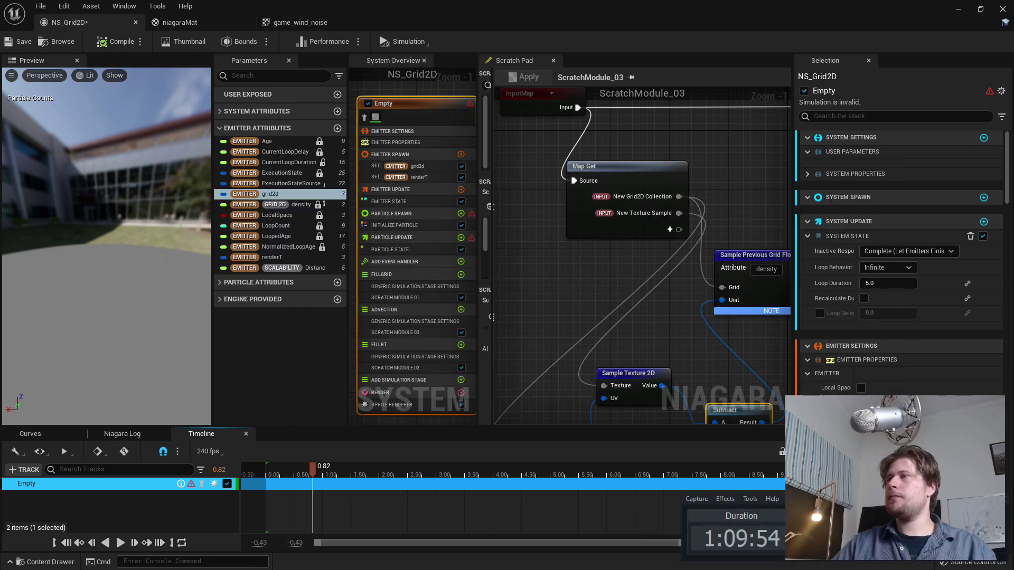
pyautogui.moveTo(718, 417); pyautogui.dragTo(628, 287, button='right')
pyautogui.scroll(-1, 628, 287)
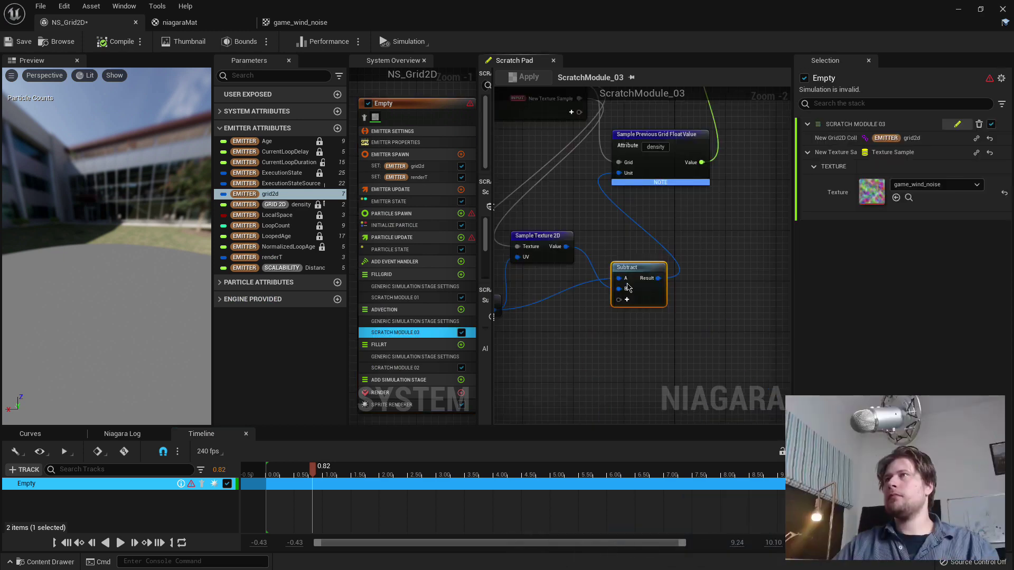
pyautogui.hotkey('alt', 'Tab')
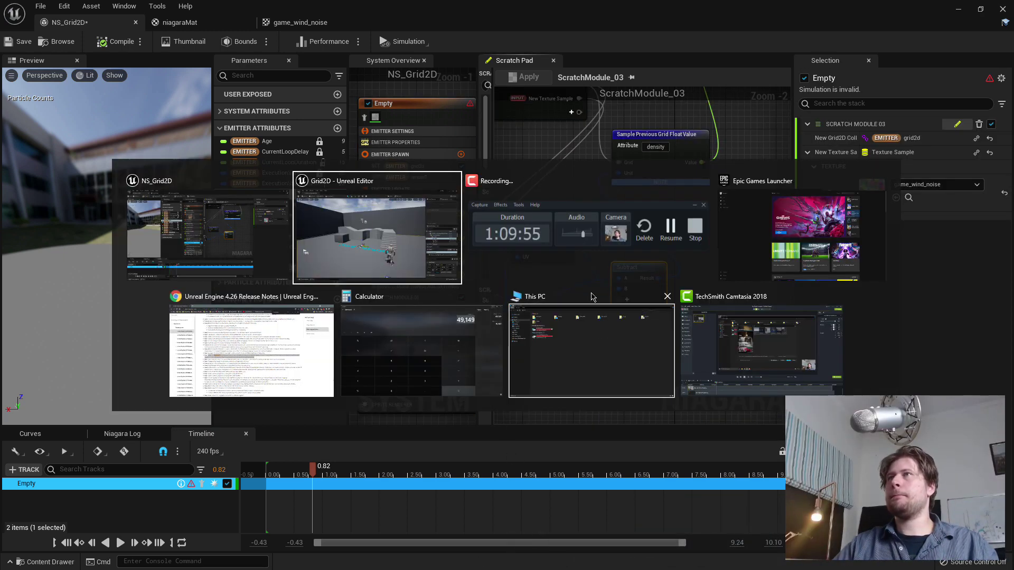
pyautogui.click(554, 232)
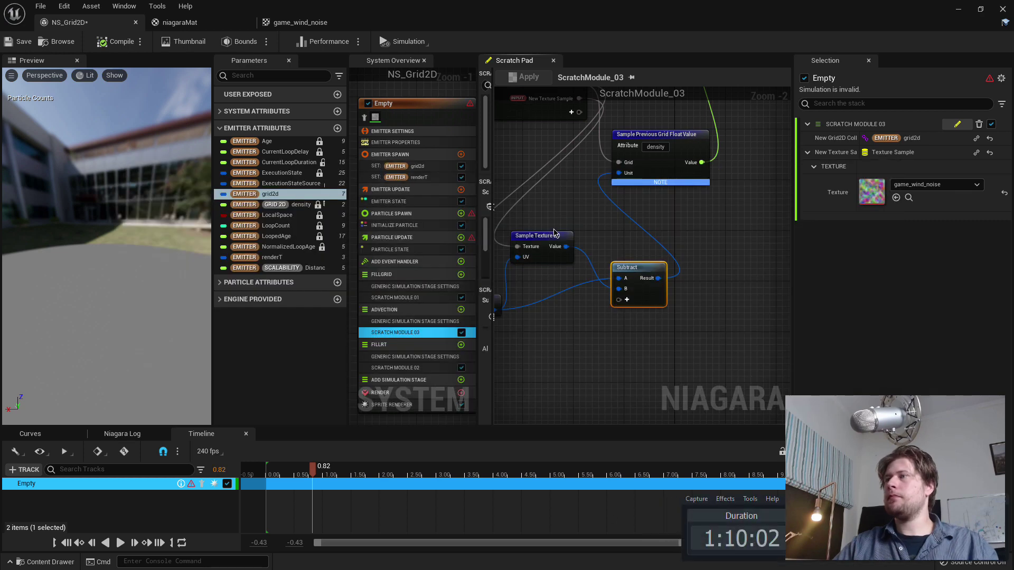
pyautogui.hotkey('alt', 'Tab')
pyautogui.click(453, 234)
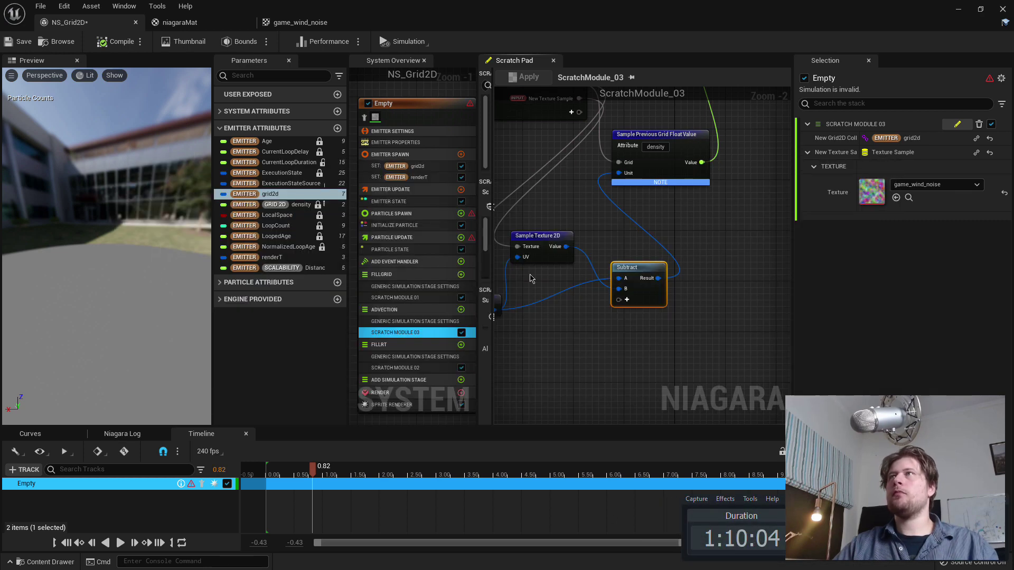
# Move the Subtract node farther from Sample Texture 2D and reposition Sample Texture 2D to make room between them.
pyautogui.moveTo(612, 359); pyautogui.dragTo(566, 347, button='right')
pyautogui.moveTo(608, 267); pyautogui.dragTo(698, 299)
pyautogui.moveTo(532, 262); pyautogui.dragTo(610, 246, button='right')
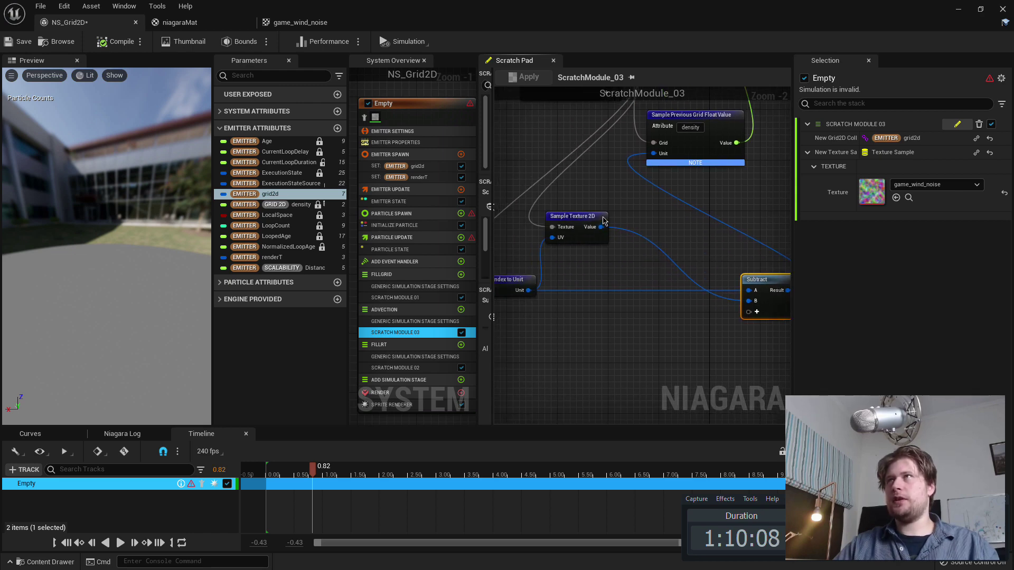
pyautogui.moveTo(603, 220); pyautogui.dragTo(572, 227)
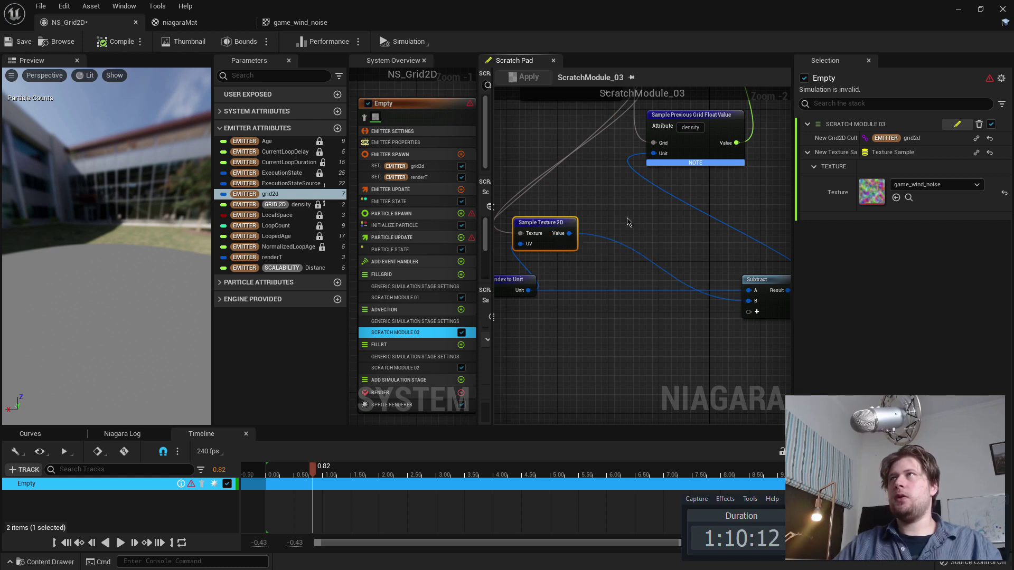
pyautogui.moveTo(628, 223); pyautogui.dragTo(637, 220, button='right')
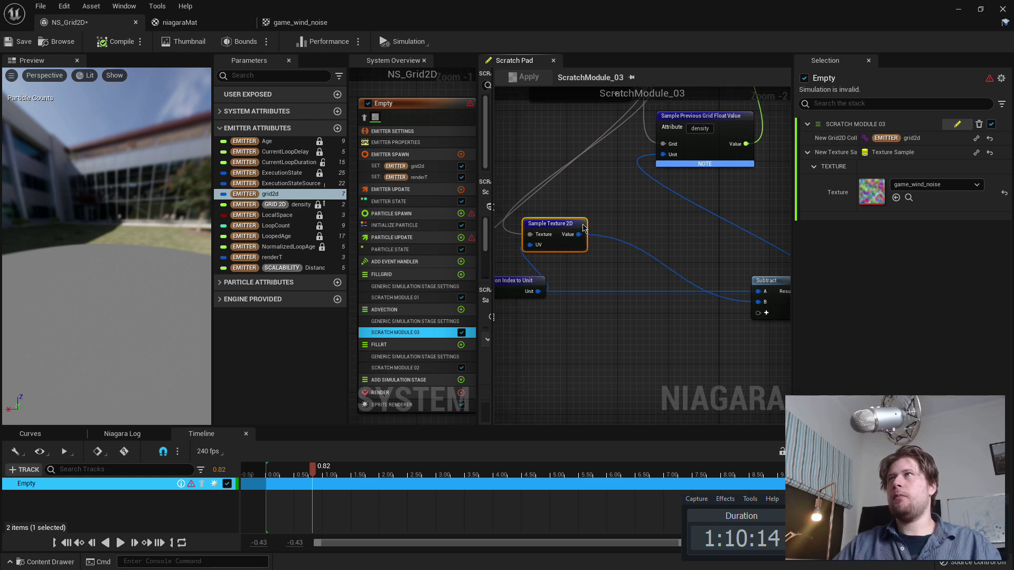
pyautogui.moveTo(583, 228); pyautogui.dragTo(598, 228)
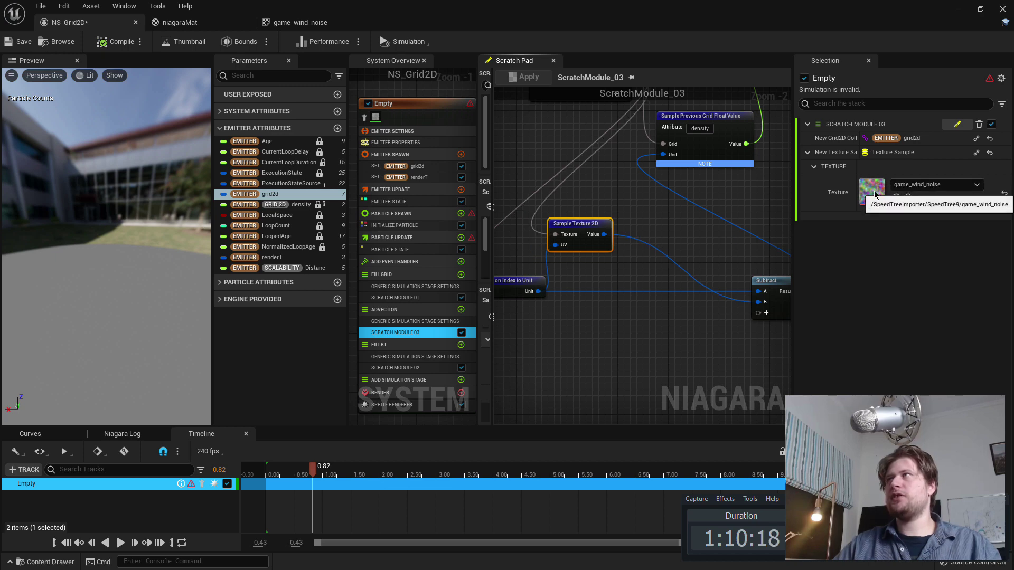
pyautogui.moveTo(640, 232); pyautogui.dragTo(618, 226, button='right')
# Add a Break Vector 4 node fed by the Sample Texture 2D value, and reposition it and the Subtract node.
pyautogui.moveTo(581, 227); pyautogui.dragTo(622, 262)
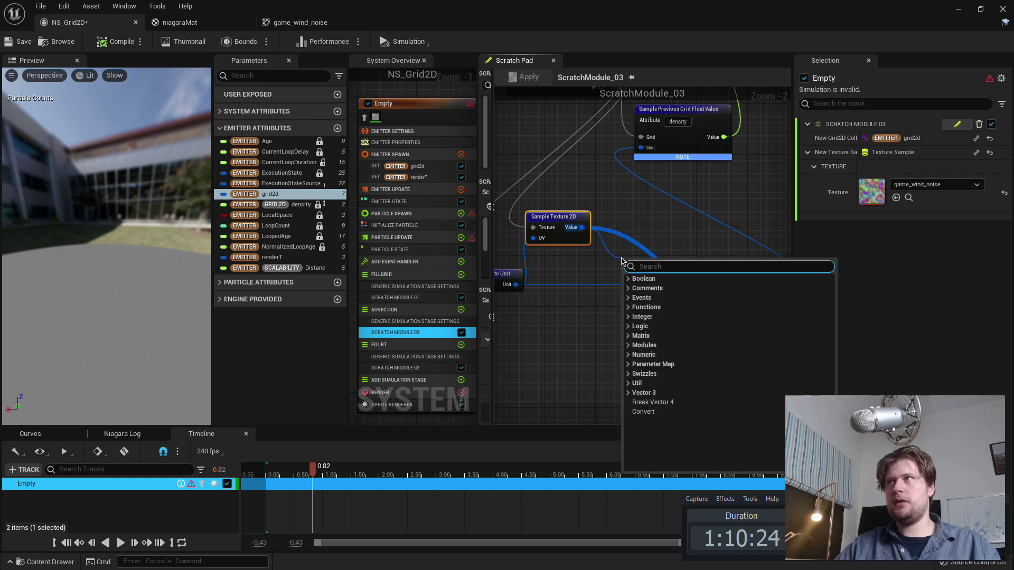
pyautogui.click(652, 403)
pyautogui.moveTo(741, 406); pyautogui.dragTo(625, 397, button='right')
pyautogui.moveTo(631, 268); pyautogui.dragTo(715, 219)
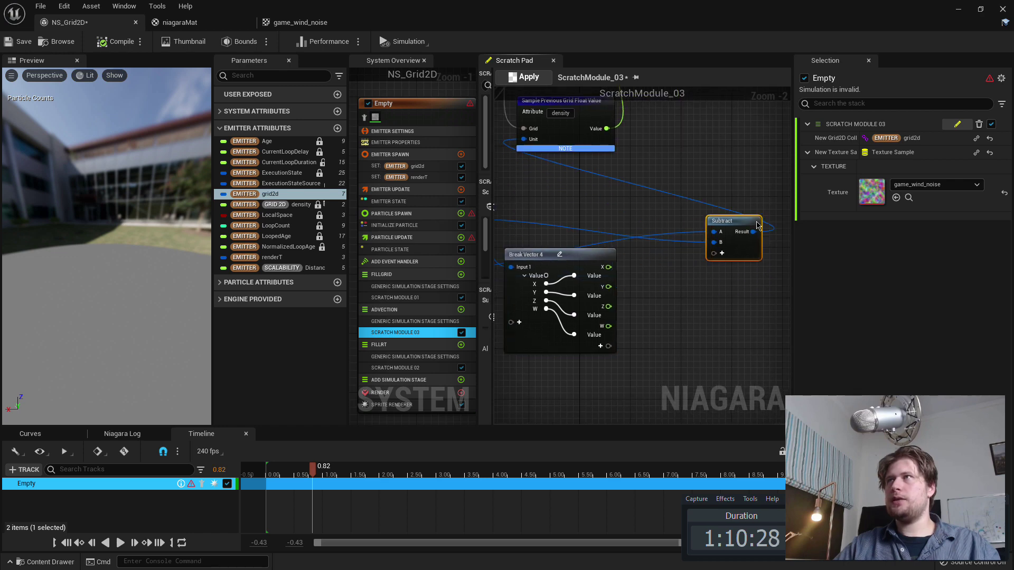
pyautogui.moveTo(606, 260); pyautogui.dragTo(695, 235, button='right')
pyautogui.moveTo(695, 235); pyautogui.dragTo(662, 283)
pyautogui.moveTo(662, 283); pyautogui.dragTo(606, 278, button='right')
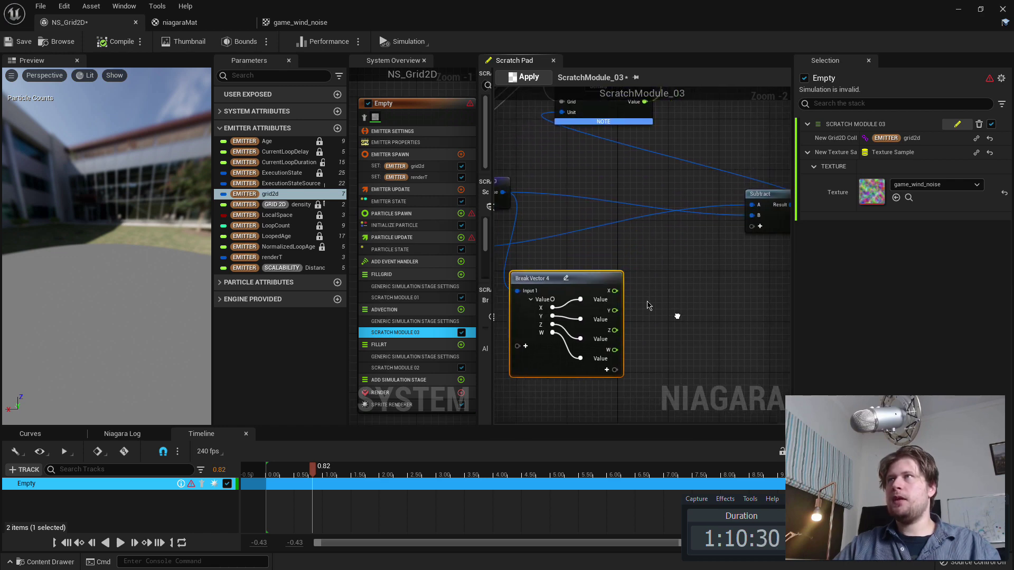
# Add a Make Vector 2D node beside Break Vector 4 and connect the X and Y outputs to its X and Y inputs.
pyautogui.rightClick(657, 293)
pyautogui.write('make')
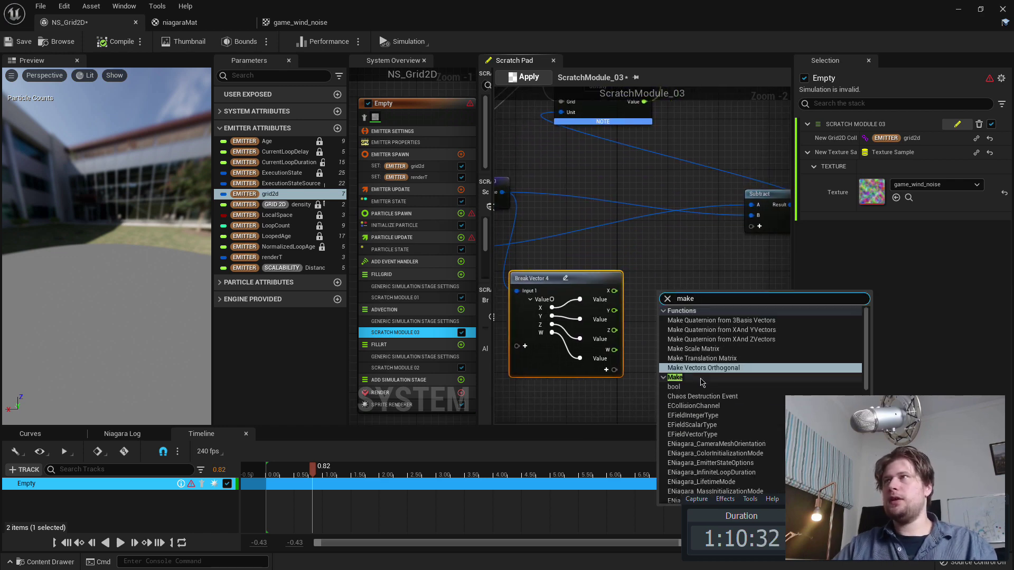
pyautogui.write(' vector')
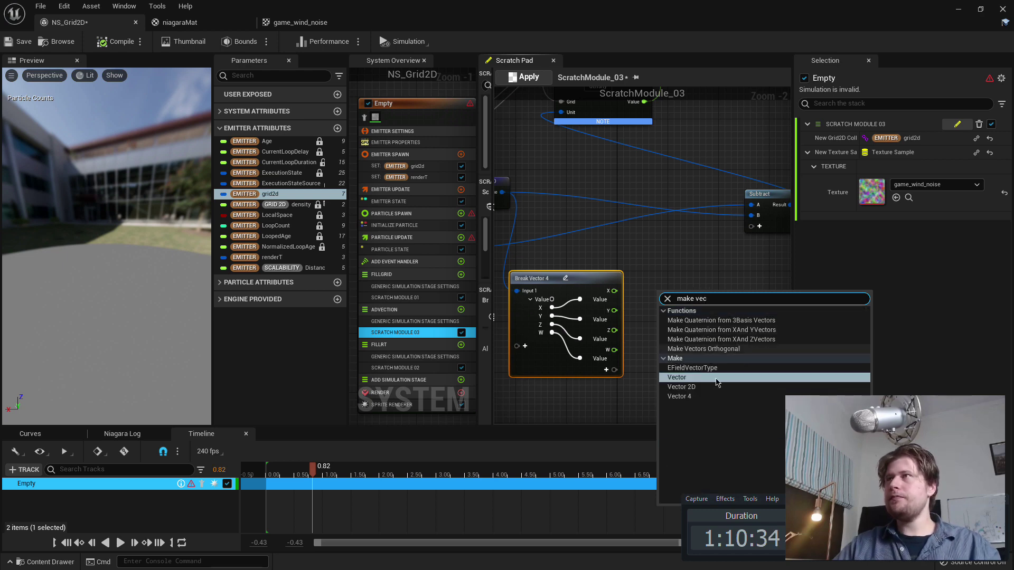
pyautogui.press('Return')
pyautogui.moveTo(683, 299); pyautogui.dragTo(677, 280)
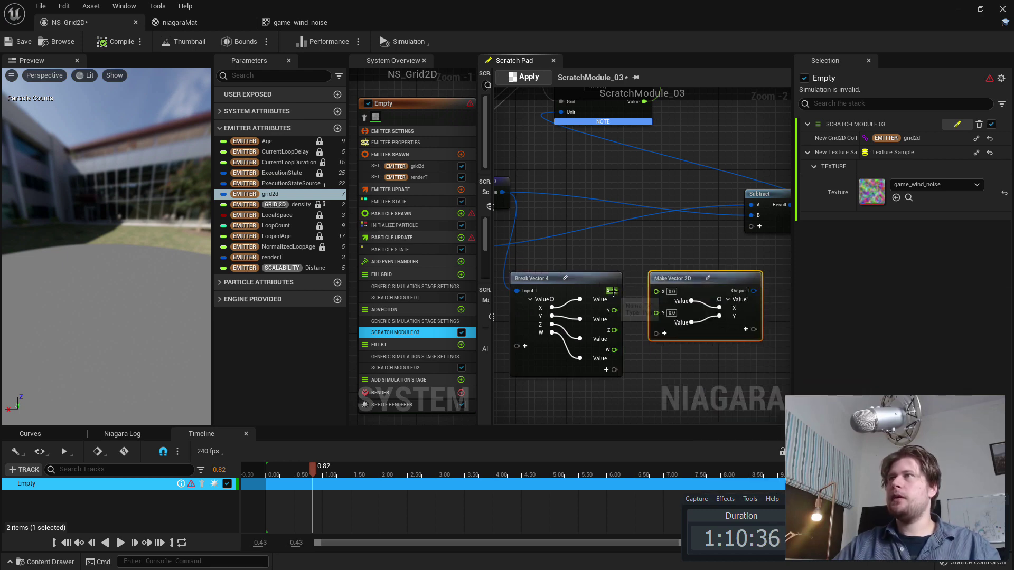
pyautogui.moveTo(614, 291); pyautogui.dragTo(656, 311)
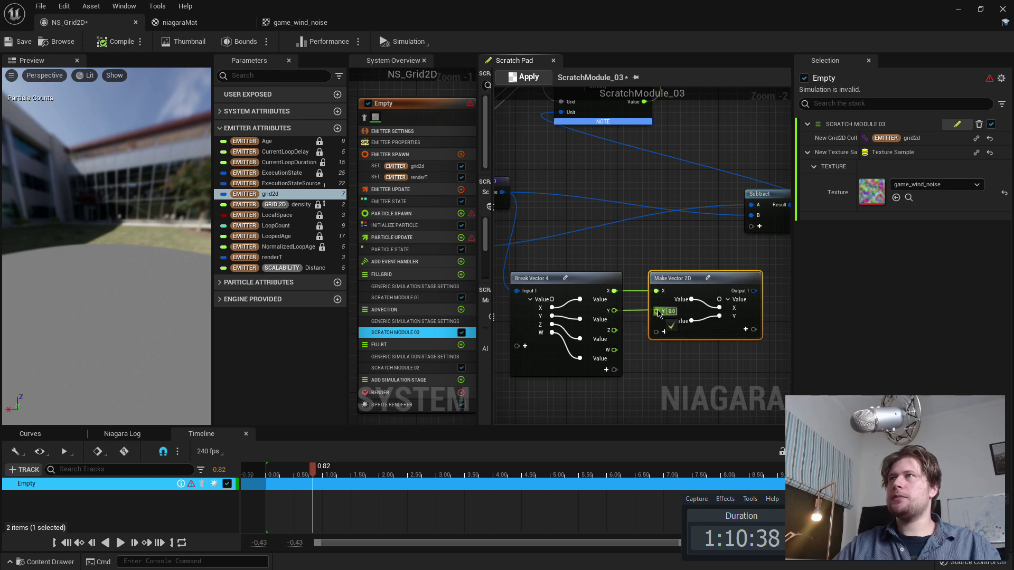
# Collapse the internal wiring of the Break Vector 4 and Make Vector 2D nodes and move Make Vector 2D closer to Break Vector 4.
pyautogui.click(565, 278)
pyautogui.click(708, 278)
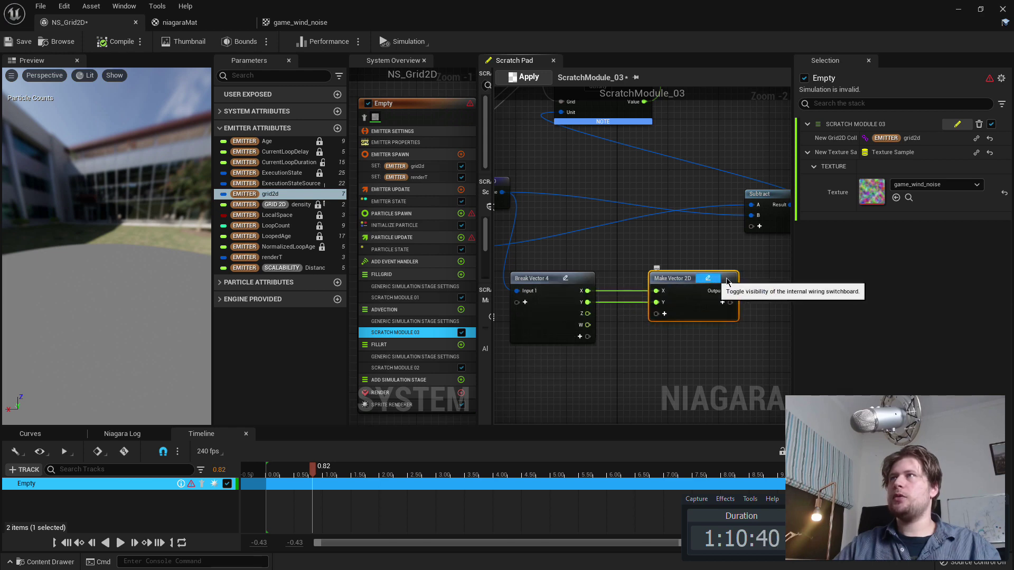
pyautogui.moveTo(725, 278); pyautogui.dragTo(680, 280)
pyautogui.moveTo(681, 280)
pyautogui.mouseDown(button='right')
pyautogui.moveTo(695, 281)
pyautogui.moveTo(679, 310)
pyautogui.moveTo(695, 278)
pyautogui.moveTo(673, 286)
pyautogui.mouseUp(button='right')
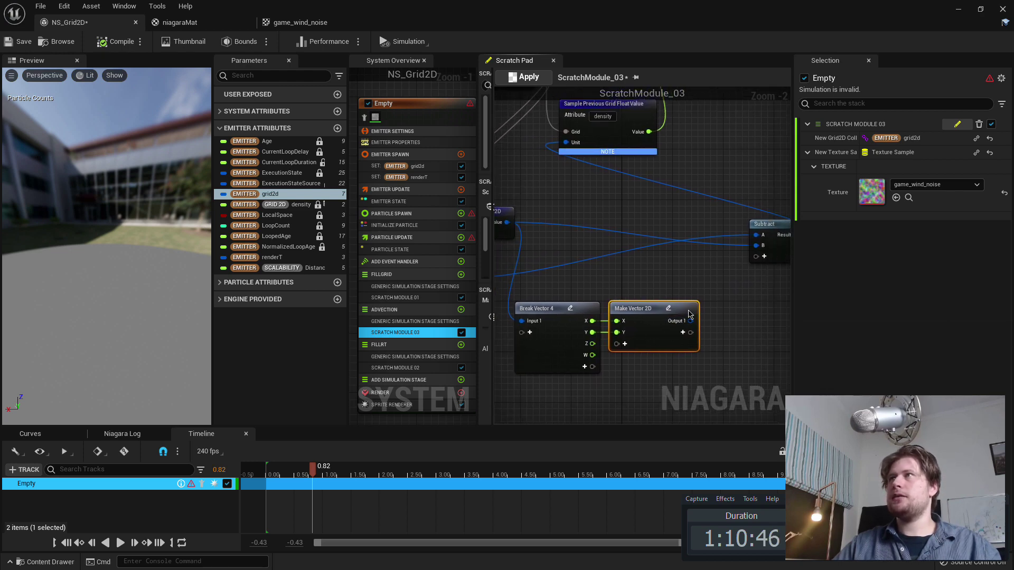
# Connect the Make Vector 2D output to the B input of Subtract and apply the scratch module.
pyautogui.moveTo(691, 321); pyautogui.dragTo(757, 248)
pyautogui.moveTo(630, 201); pyautogui.dragTo(641, 275, button='right')
pyautogui.click(529, 77)
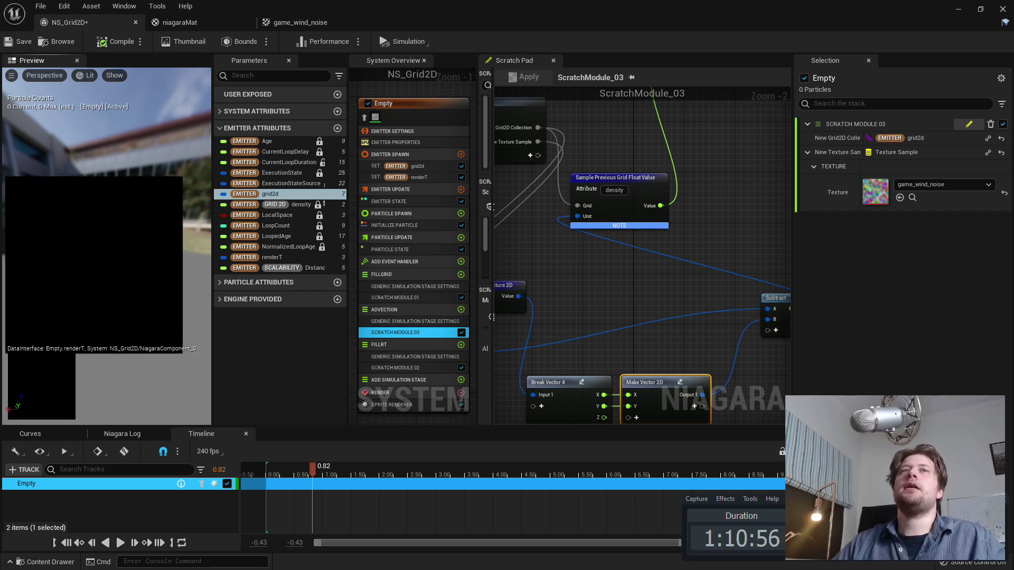
# Play the simulation from the start of the timeline to check the density preview, and pause it.
pyautogui.moveTo(277, 469); pyautogui.dragTo(255, 472)
pyautogui.click(120, 543)
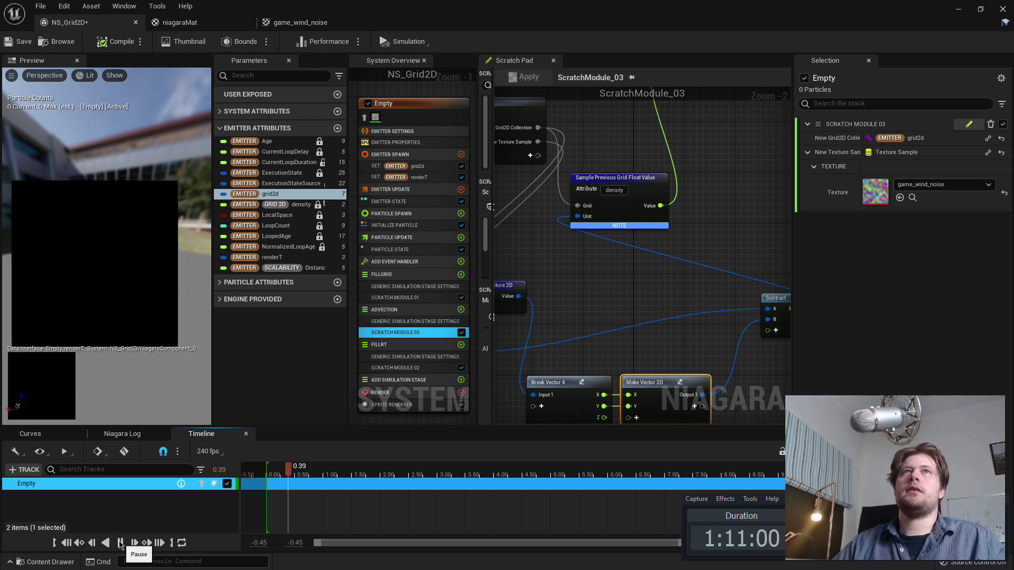
pyautogui.click(120, 543)
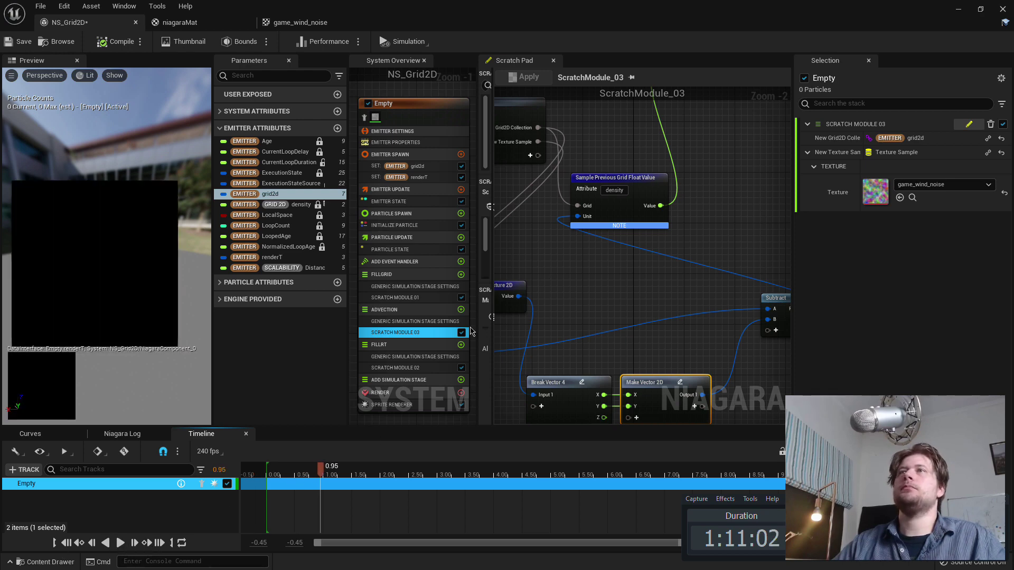
# Add a Multiply node fed by the Make Vector 2D output and convert its B input to a float.
pyautogui.moveTo(594, 267); pyautogui.dragTo(507, 190, button='right')
pyautogui.moveTo(622, 321); pyautogui.dragTo(687, 247)
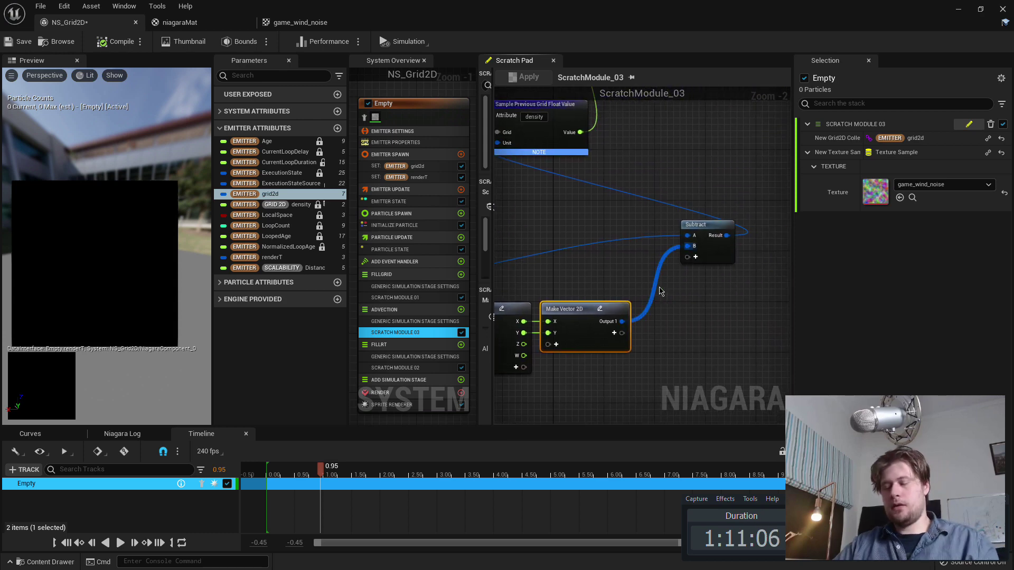
pyautogui.moveTo(622, 322); pyautogui.dragTo(703, 328)
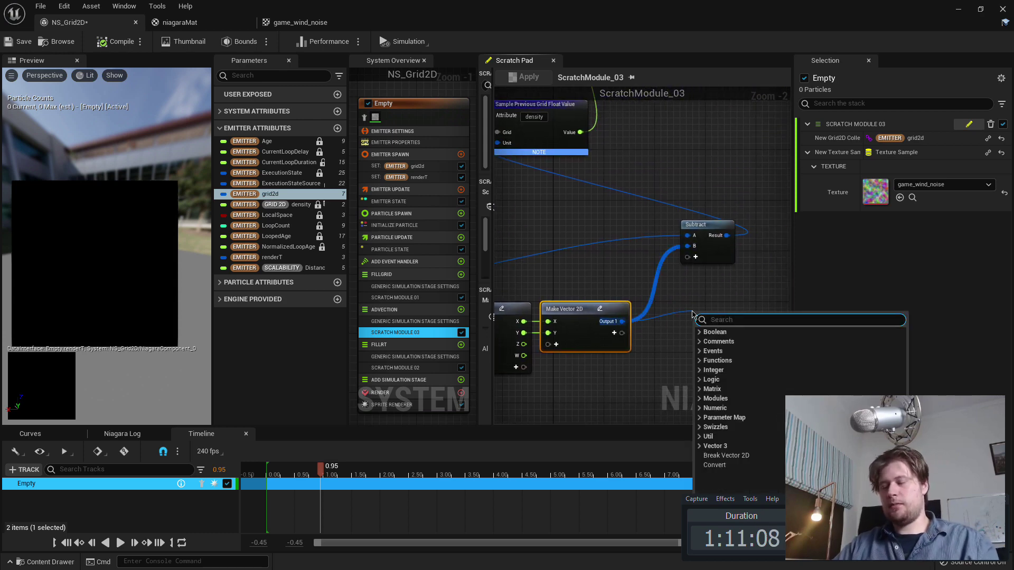
pyautogui.write('mul')
pyautogui.click(733, 477)
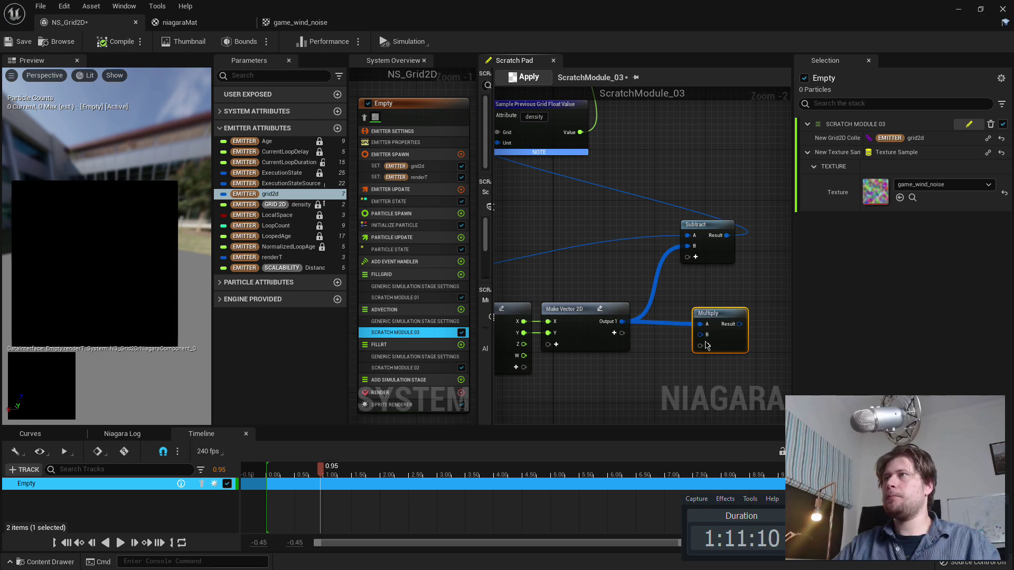
pyautogui.rightClick(701, 335)
pyautogui.moveTo(777, 374)
pyautogui.click(828, 382)
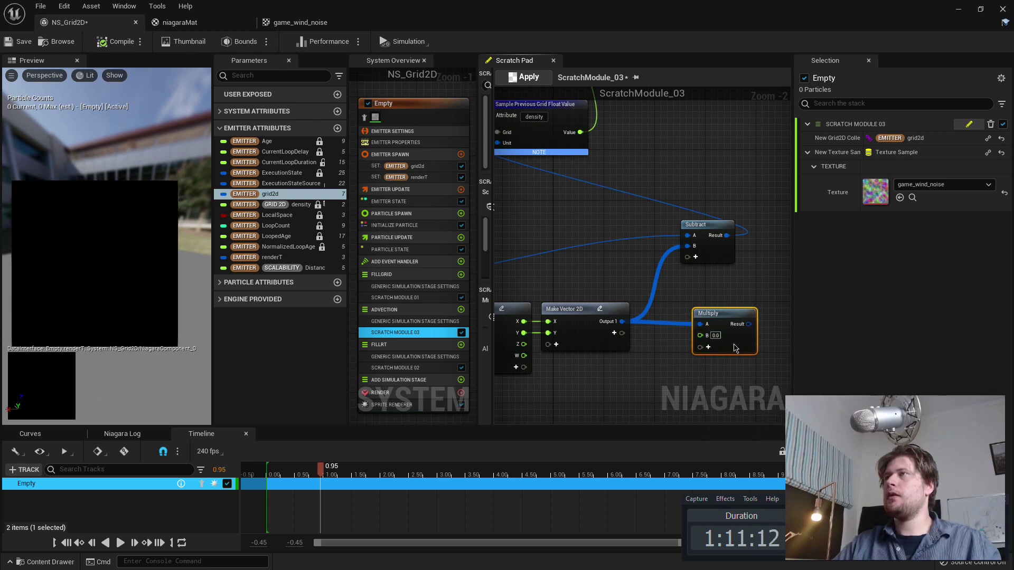
# Connect the Multiply result to the B input of Subtract and apply the scratch module.
pyautogui.moveTo(750, 324); pyautogui.dragTo(688, 246)
pyautogui.moveTo(607, 174); pyautogui.dragTo(652, 186, button='right')
pyautogui.click(521, 78)
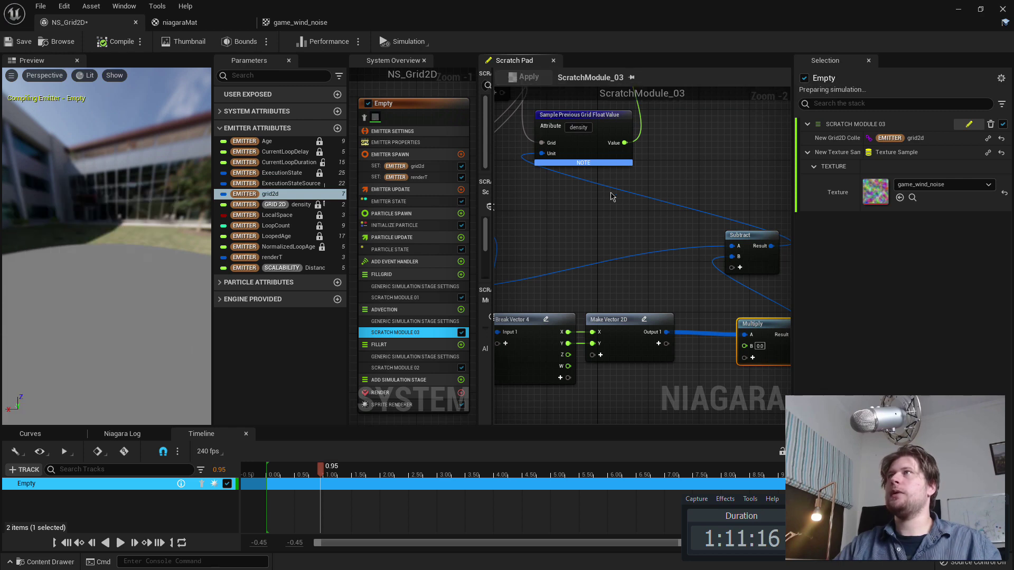
# Move the Multiply node closer to Make Vector 2D, set its B value to 0.01, and apply the module.
pyautogui.moveTo(566, 235); pyautogui.dragTo(514, 225, button='right')
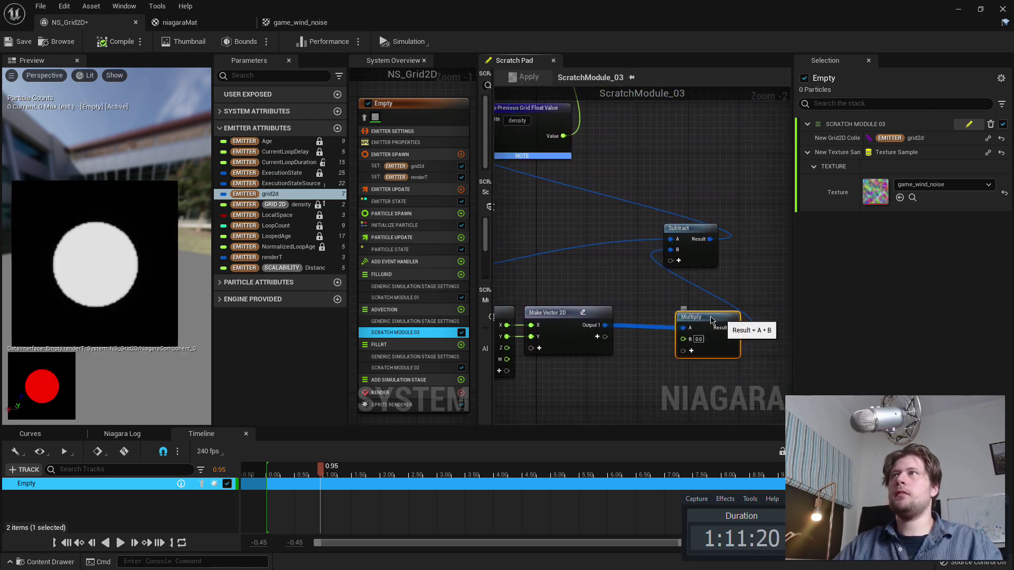
pyautogui.moveTo(713, 320); pyautogui.dragTo(681, 320)
pyautogui.click(667, 339)
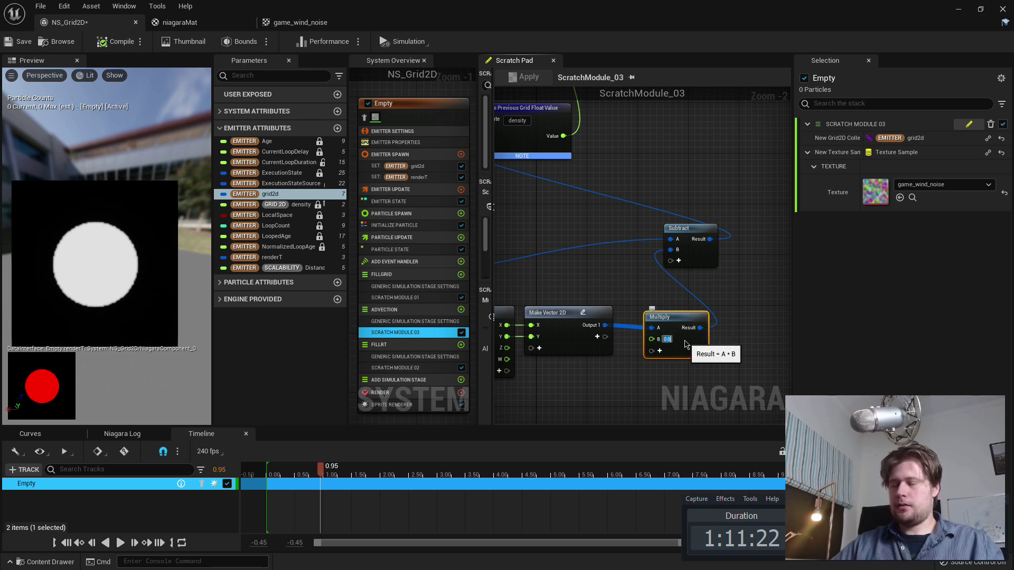
pyautogui.write('0.01')
pyautogui.press('Return')
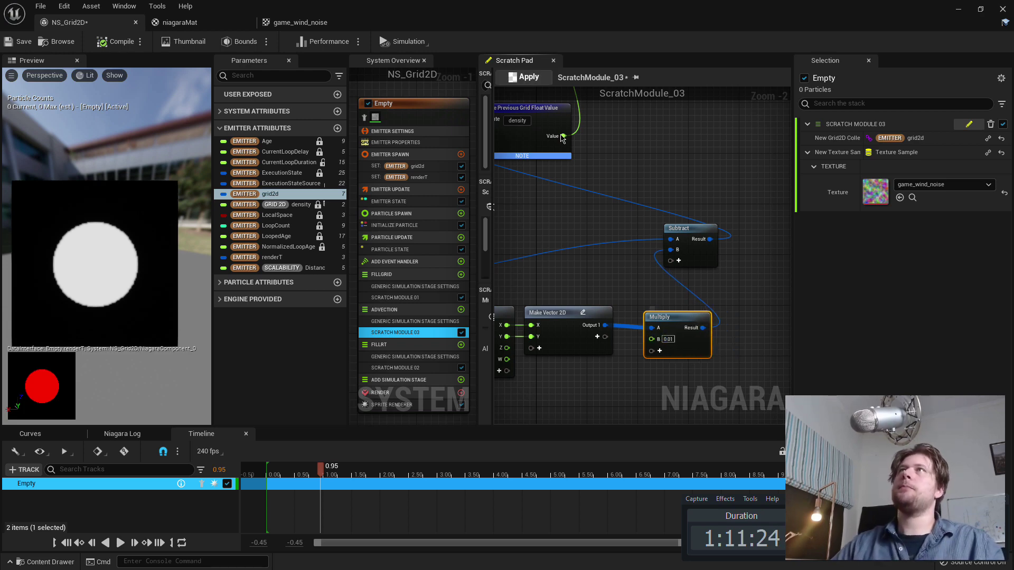
pyautogui.click(528, 78)
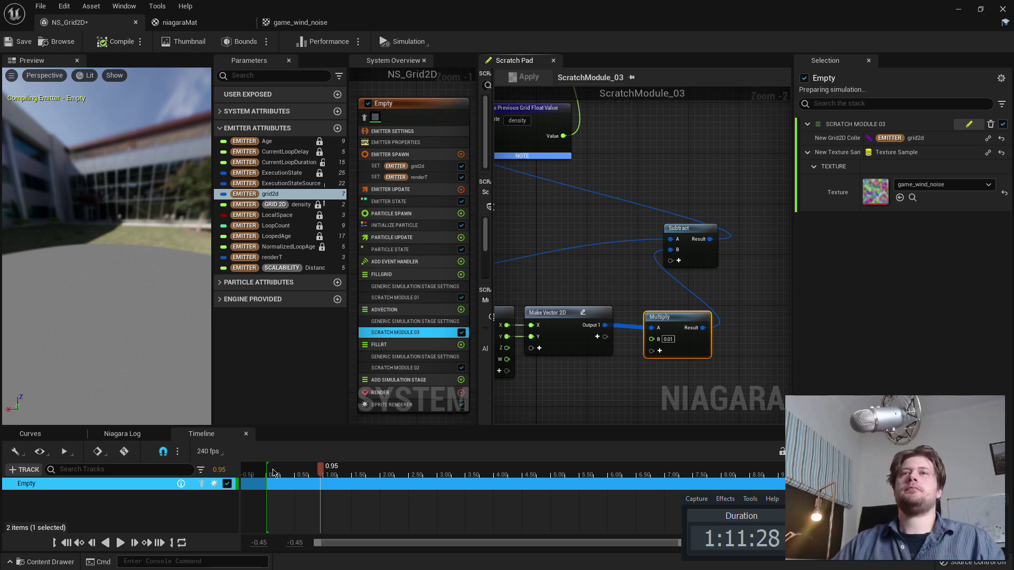
# Scrub the timeline and replay the simulation to examine how the density circle distorts and drifts.
pyautogui.moveTo(269, 468); pyautogui.dragTo(317, 474)
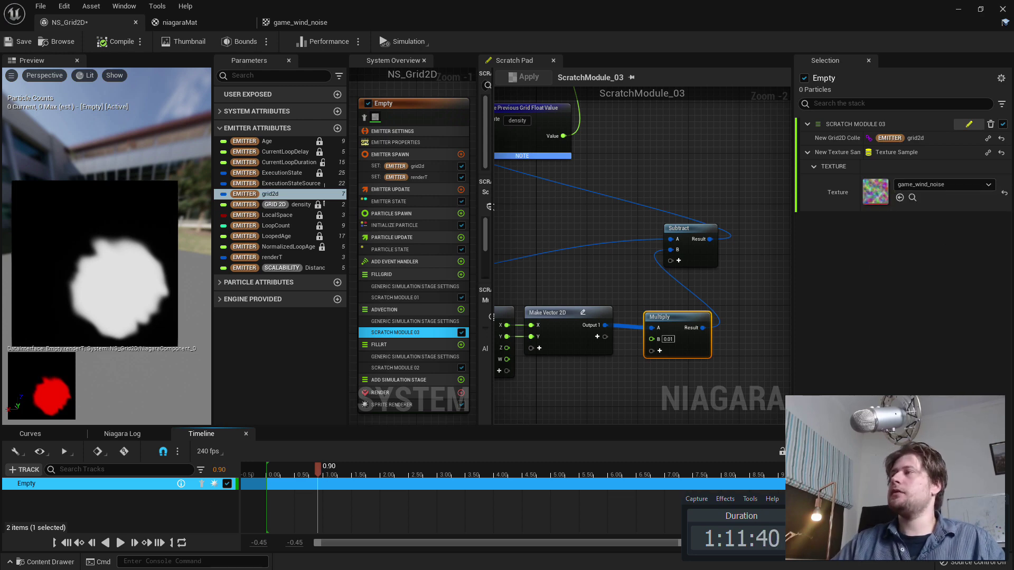
pyautogui.moveTo(317, 472); pyautogui.dragTo(268, 471)
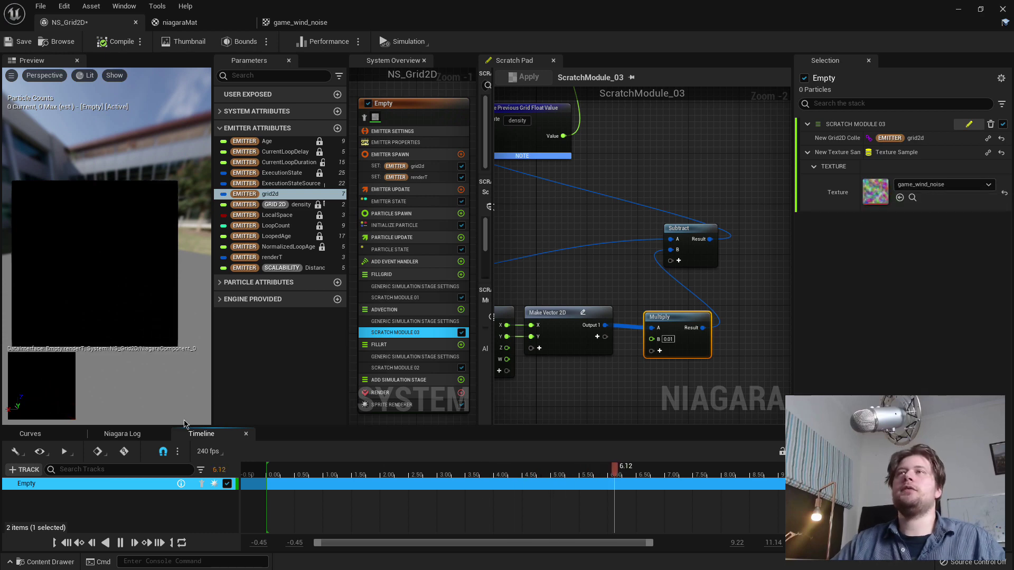
pyautogui.moveTo(611, 277); pyautogui.dragTo(729, 271, button='right')
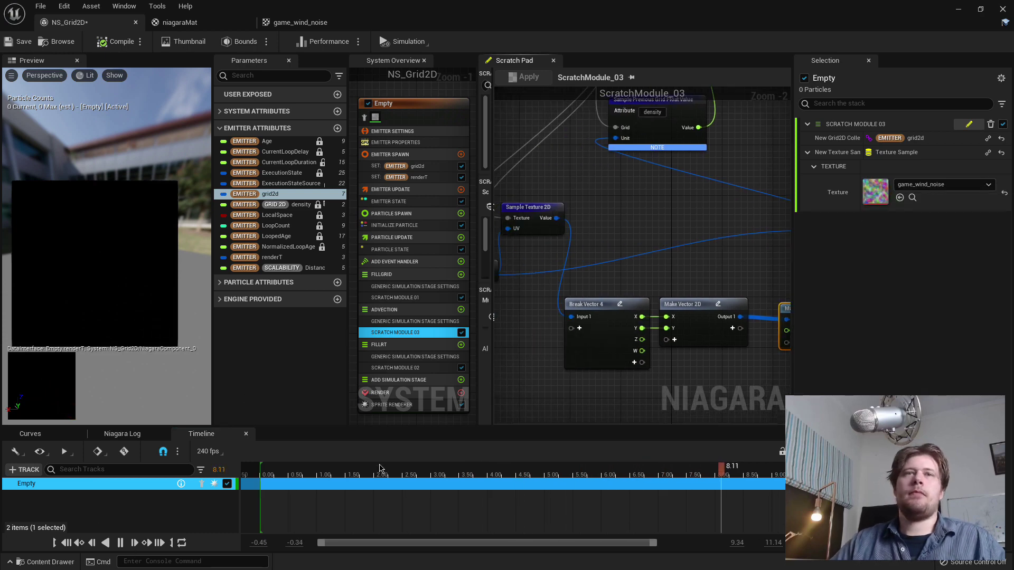
pyautogui.click(121, 543)
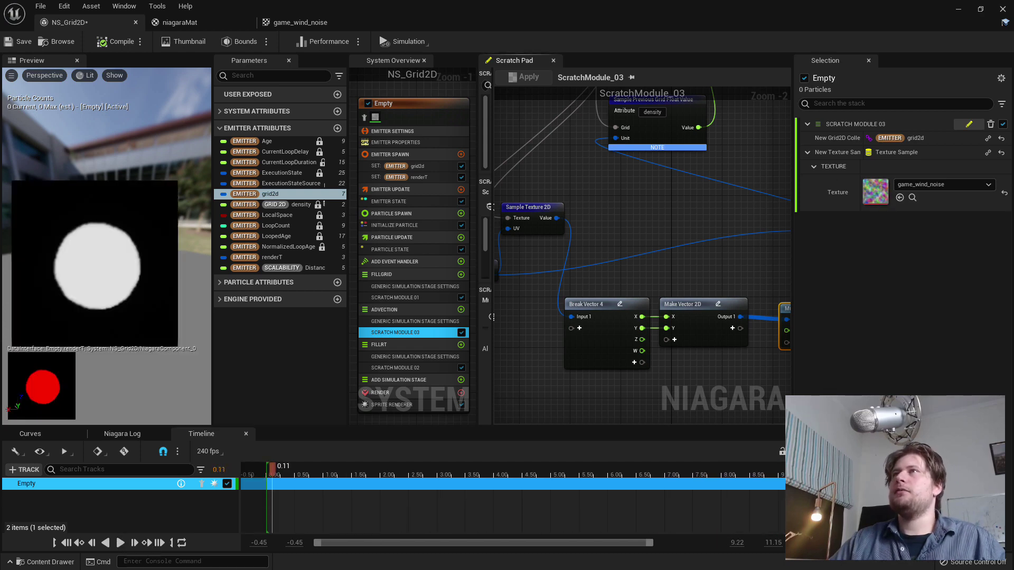
# Move the Subtract and Multiply nodes together away from Make Vector 2D to make room between them.
pyautogui.moveTo(579, 218); pyautogui.dragTo(582, 214, button='right')
pyautogui.moveTo(562, 214); pyautogui.dragTo(641, 197)
pyautogui.moveTo(640, 197); pyautogui.dragTo(468, 160, button='right')
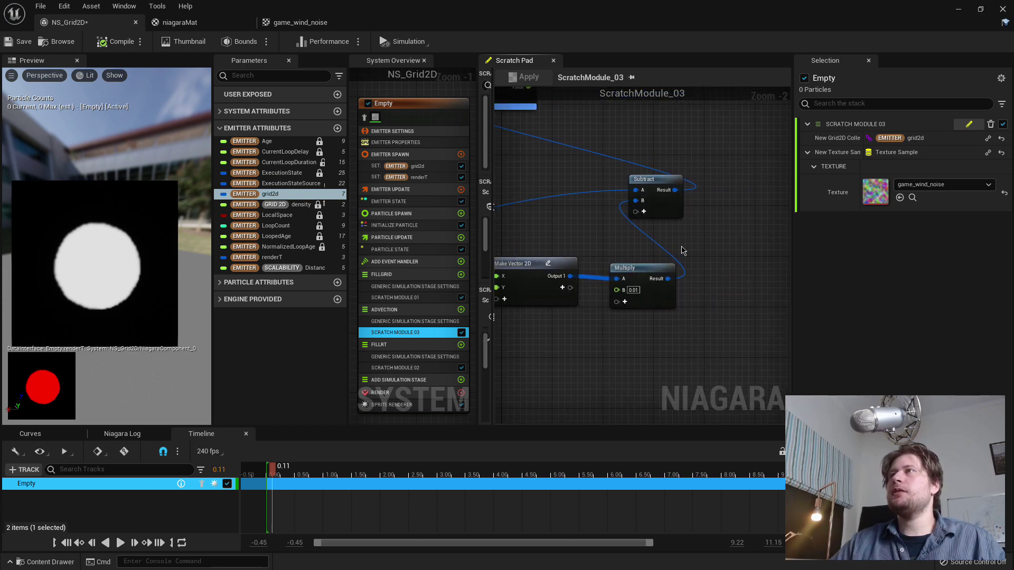
pyautogui.moveTo(690, 261); pyautogui.dragTo(645, 311)
pyautogui.moveTo(658, 273); pyautogui.dragTo(753, 274)
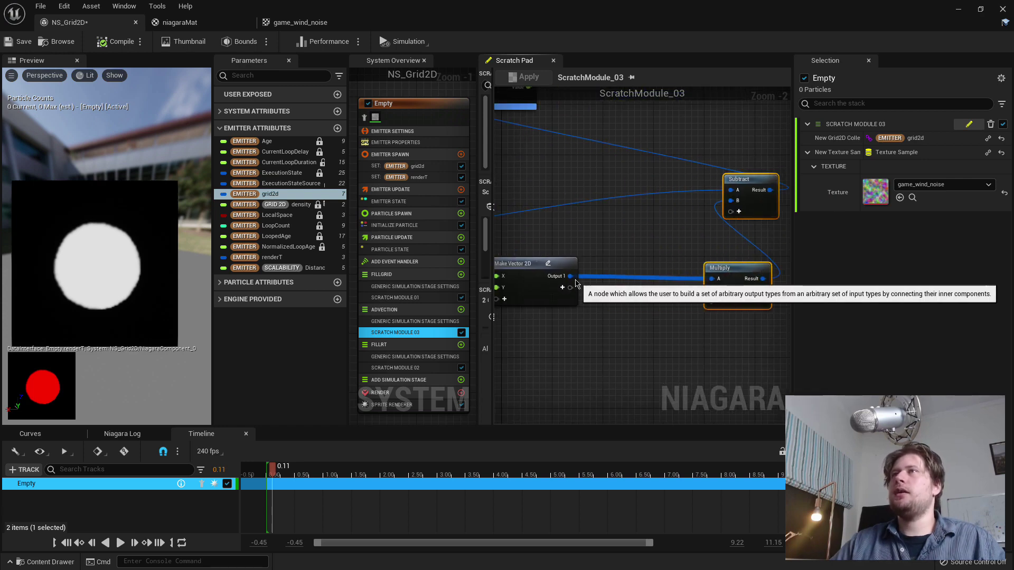
# Add a second Subtract node fed by the Make Vector 2D output, with its B input converted to a float of 0.5.
pyautogui.moveTo(570, 276); pyautogui.dragTo(627, 344)
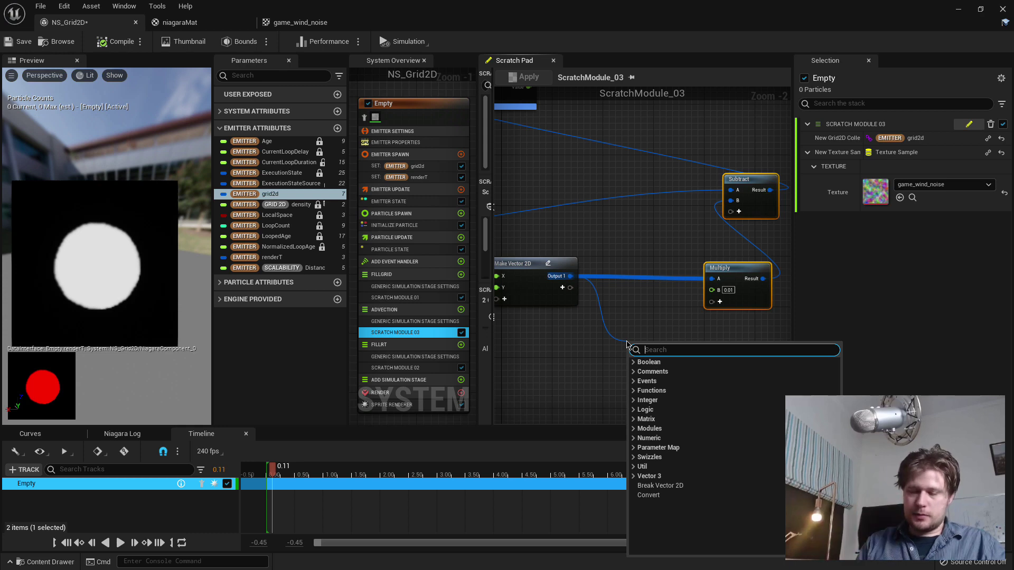
pyautogui.write('sub')
pyautogui.press('Return')
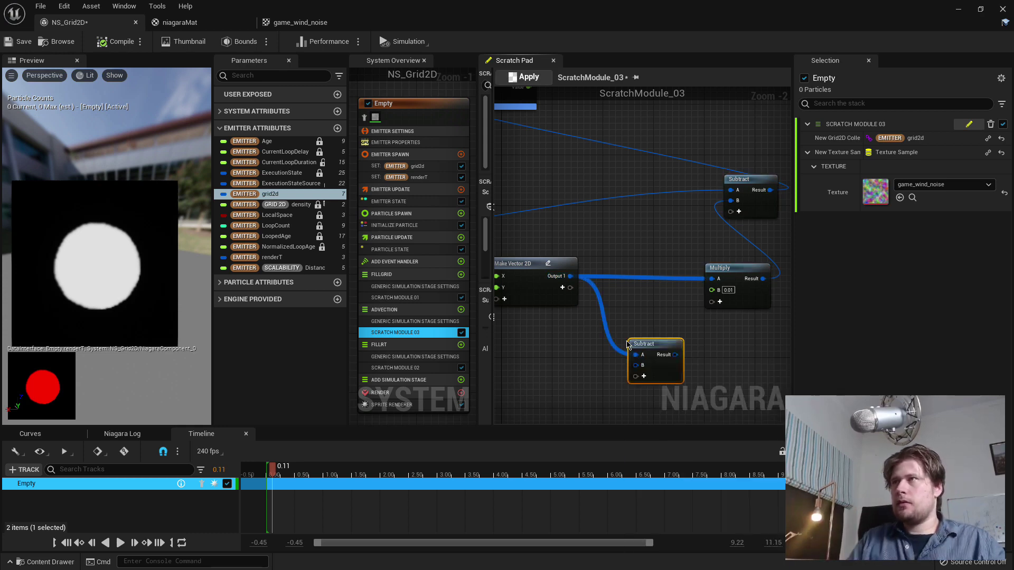
pyautogui.rightClick(642, 365)
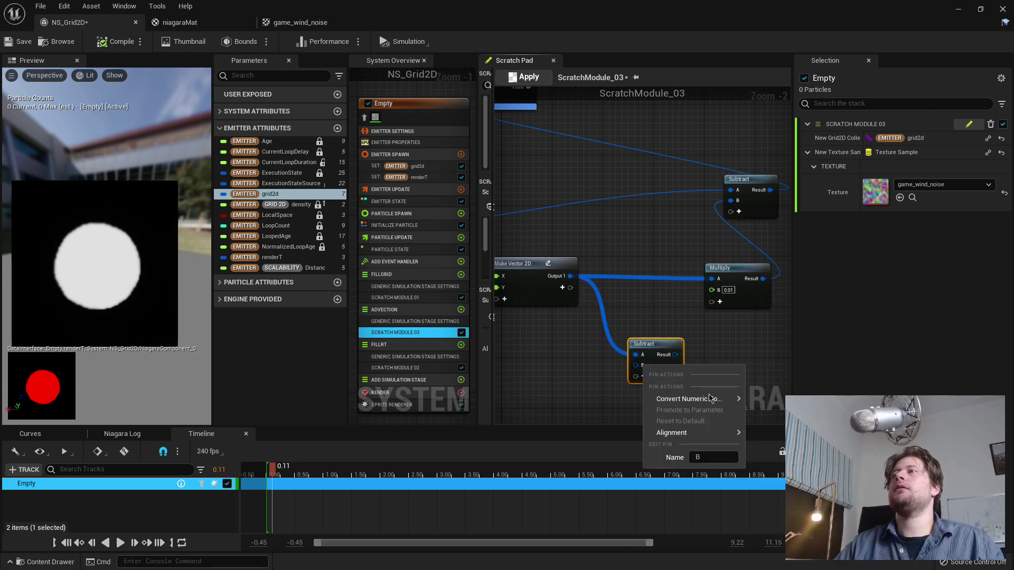
pyautogui.moveTo(710, 399)
pyautogui.click(769, 398)
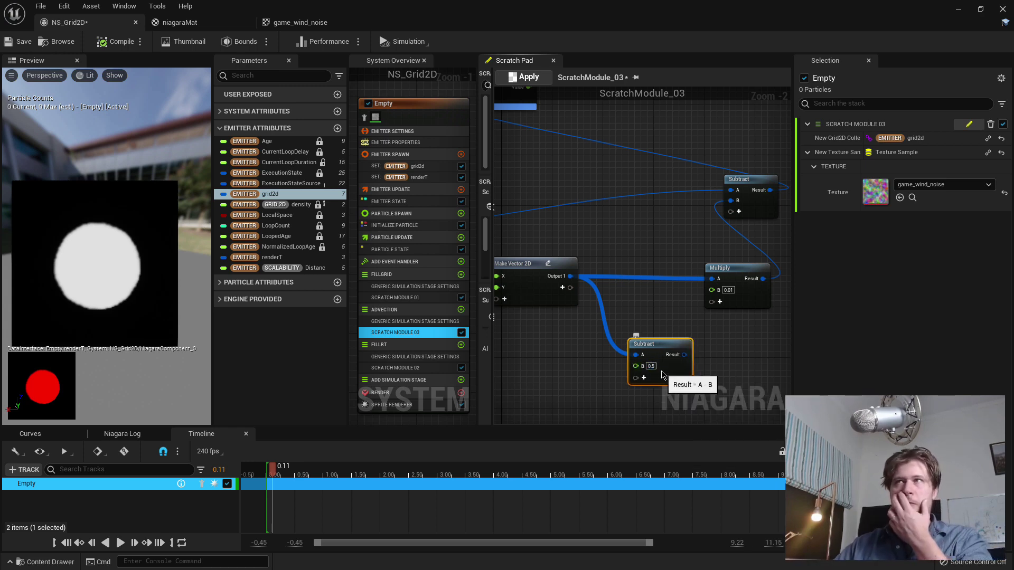
# Reposition the new Subtract node and add a Multiply node fed by its result, converting the Multiply's B input to a float.
pyautogui.moveTo(672, 344); pyautogui.dragTo(664, 366)
pyautogui.write('mul')
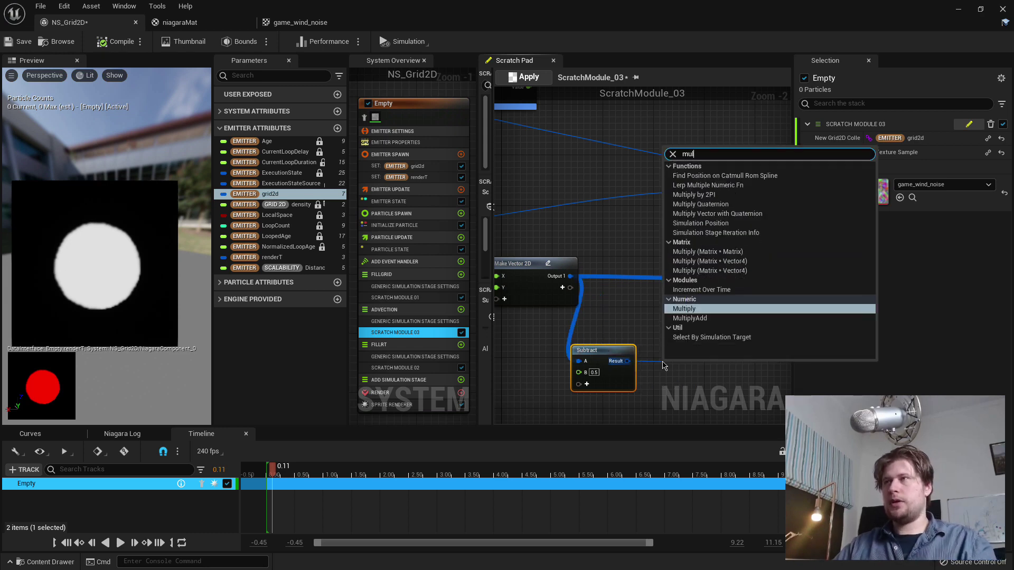
pyautogui.click(701, 309)
pyautogui.rightClick(667, 390)
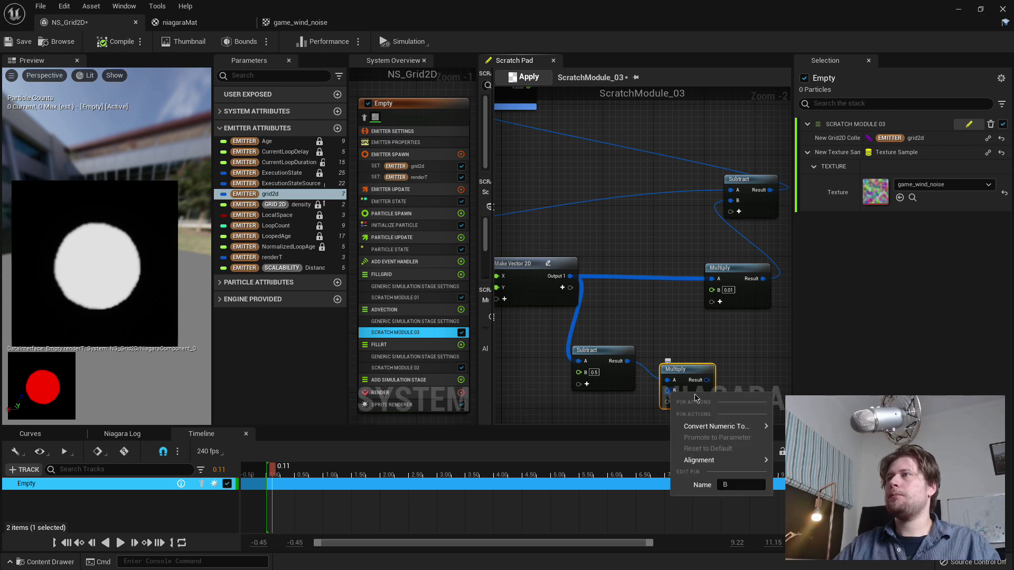
pyautogui.moveTo(752, 429)
pyautogui.click(782, 404)
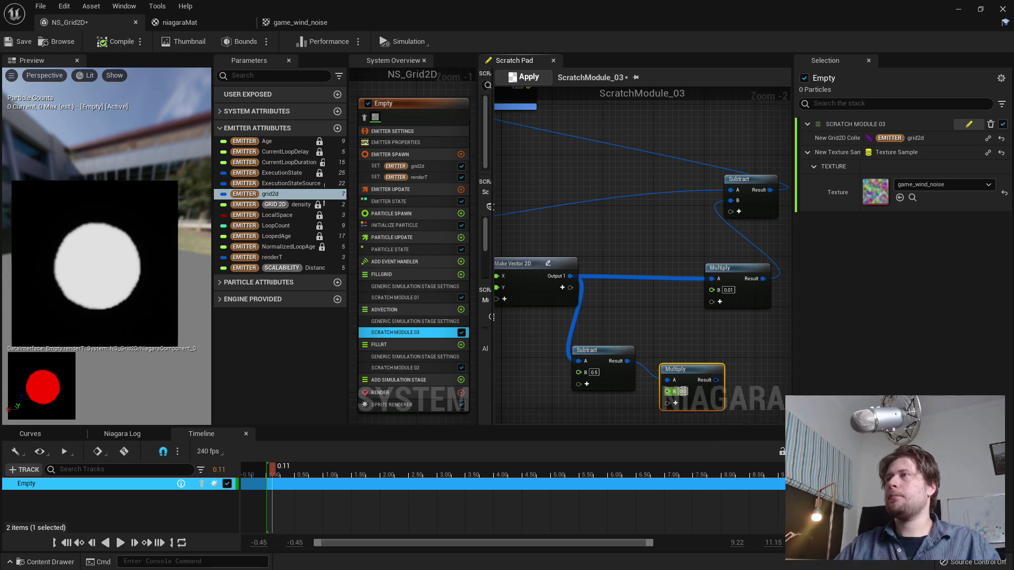
# Set the new Multiply's B to 2.0, connect its result to A of the 0.01 Multiply, and play the applied simulation.
pyautogui.moveTo(681, 369); pyautogui.dragTo(712, 279)
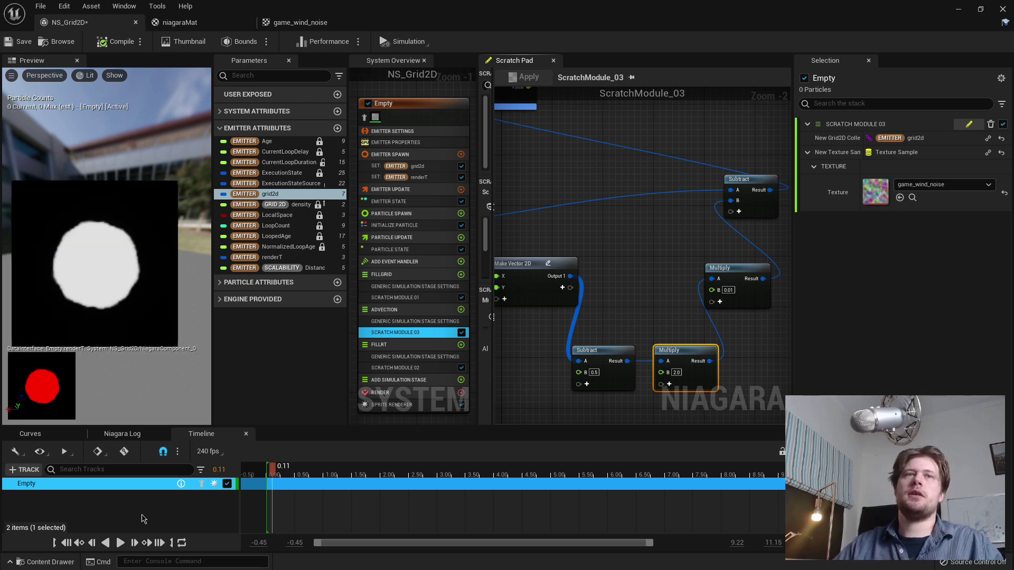
pyautogui.click(121, 544)
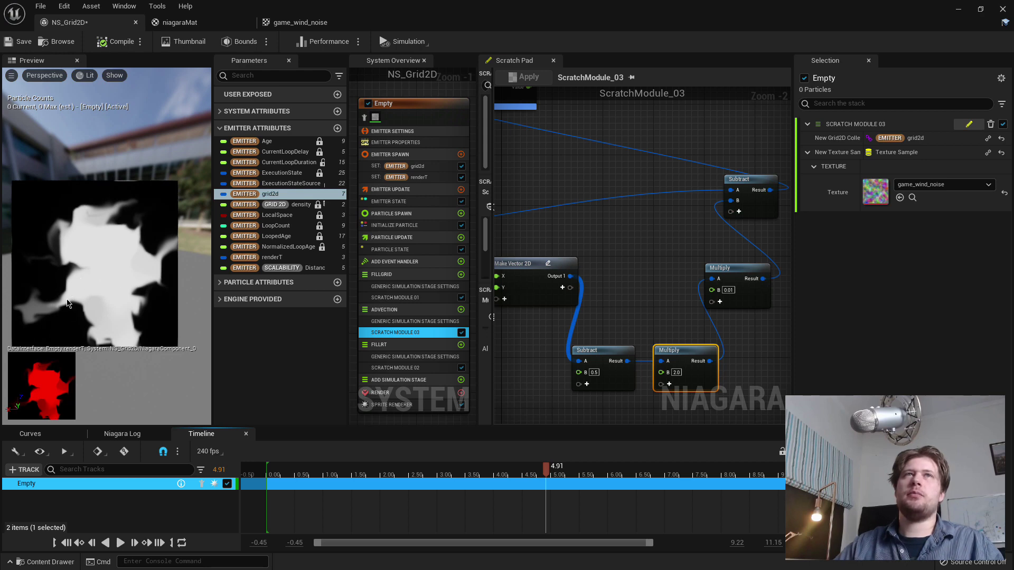
# Move the Execution Index to Unit node farther away from Sample Texture 2D to free space between them.
pyautogui.rightClick(564, 327)
pyautogui.moveTo(564, 327); pyautogui.dragTo(559, 291, button='right')
pyautogui.moveTo(595, 234); pyautogui.dragTo(518, 240)
pyautogui.moveTo(547, 253); pyautogui.dragTo(603, 299, button='right')
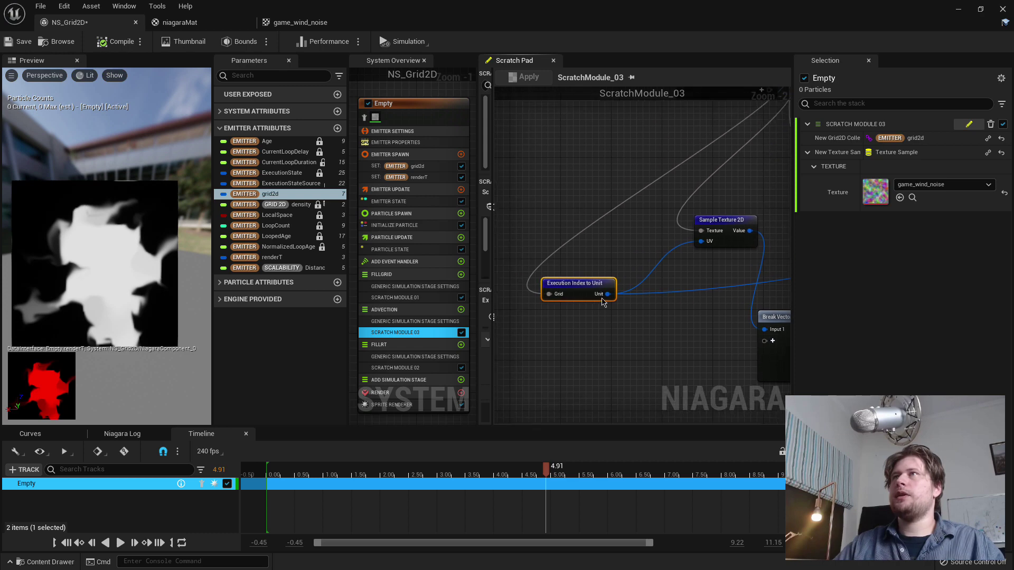
pyautogui.moveTo(601, 287); pyautogui.dragTo(568, 280)
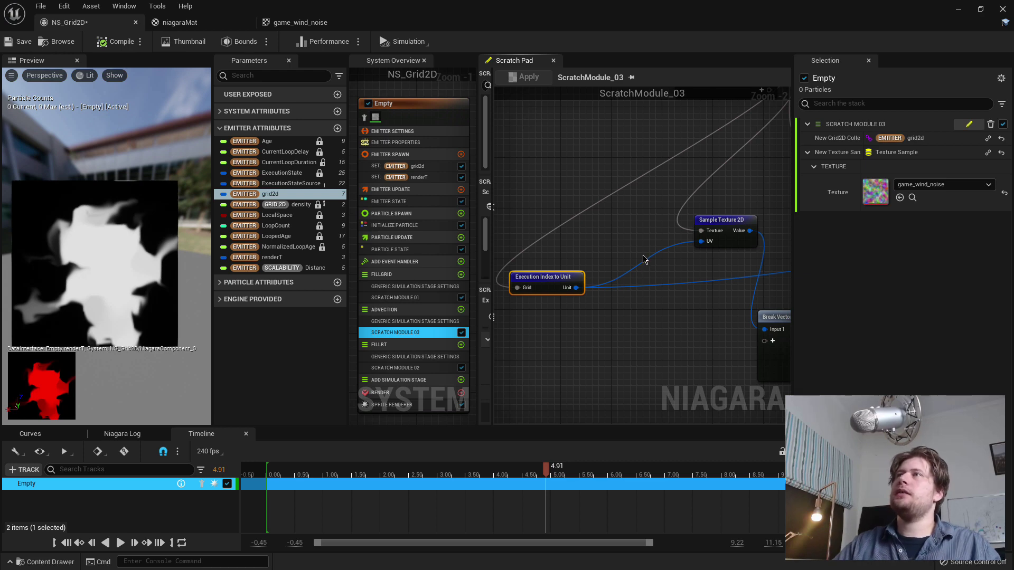
pyautogui.moveTo(626, 242); pyautogui.dragTo(625, 290, button='right')
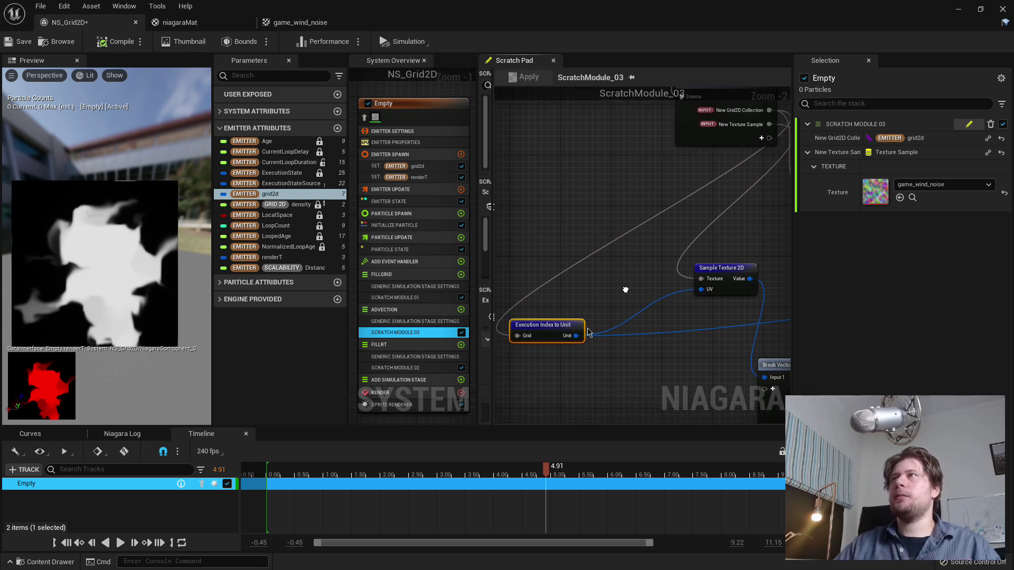
pyautogui.moveTo(536, 334); pyautogui.dragTo(546, 361)
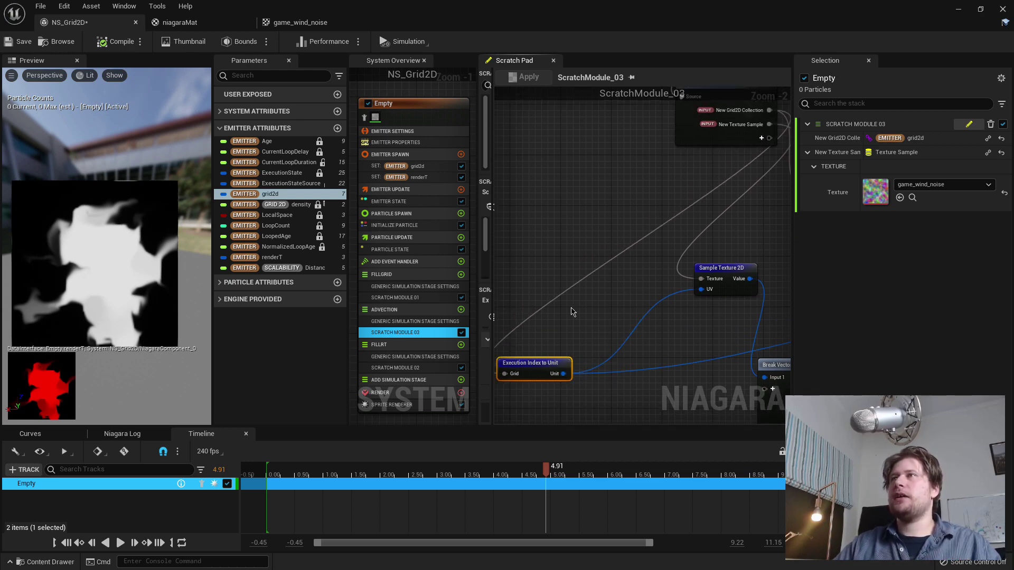
# Add the Emitter Age parameter as a new output on the Map Get node.
pyautogui.moveTo(591, 312); pyautogui.dragTo(482, 383, button='right')
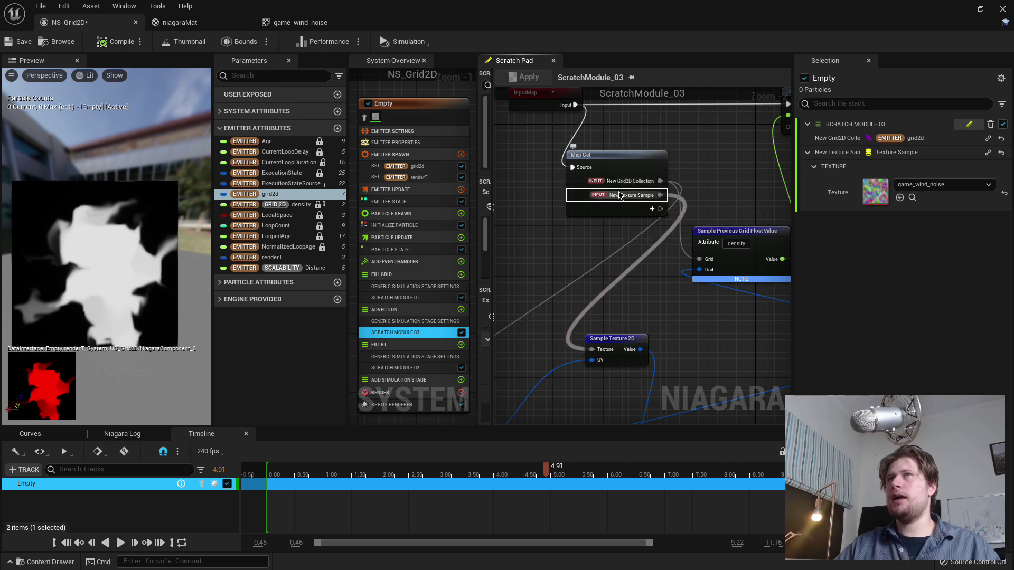
pyautogui.click(652, 209)
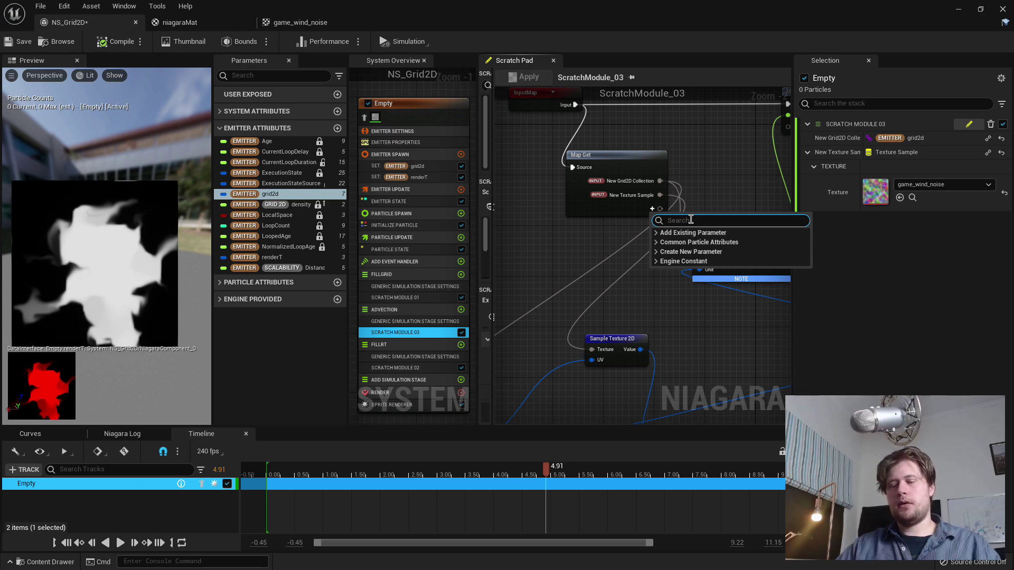
pyautogui.write('age')
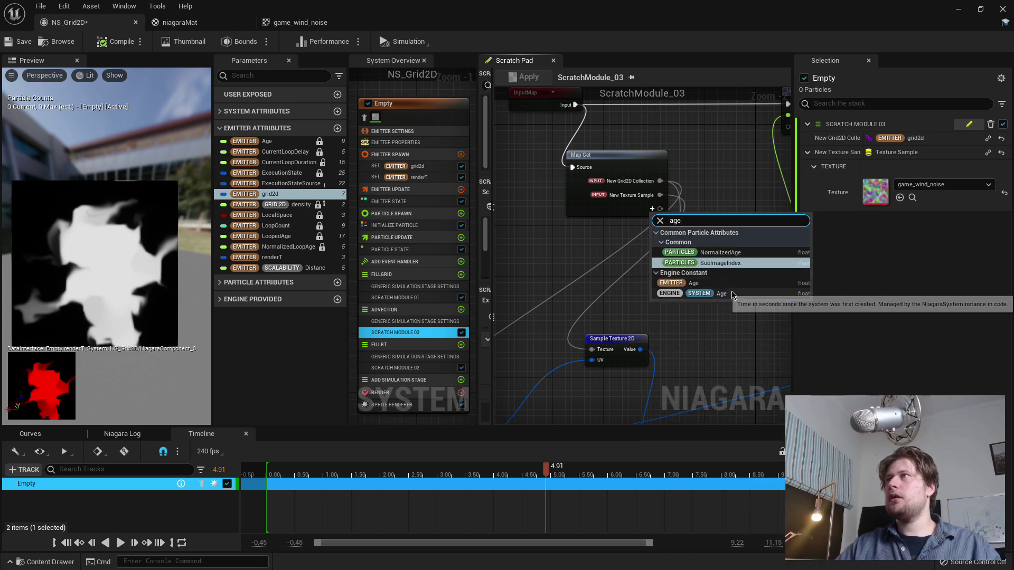
pyautogui.click(666, 283)
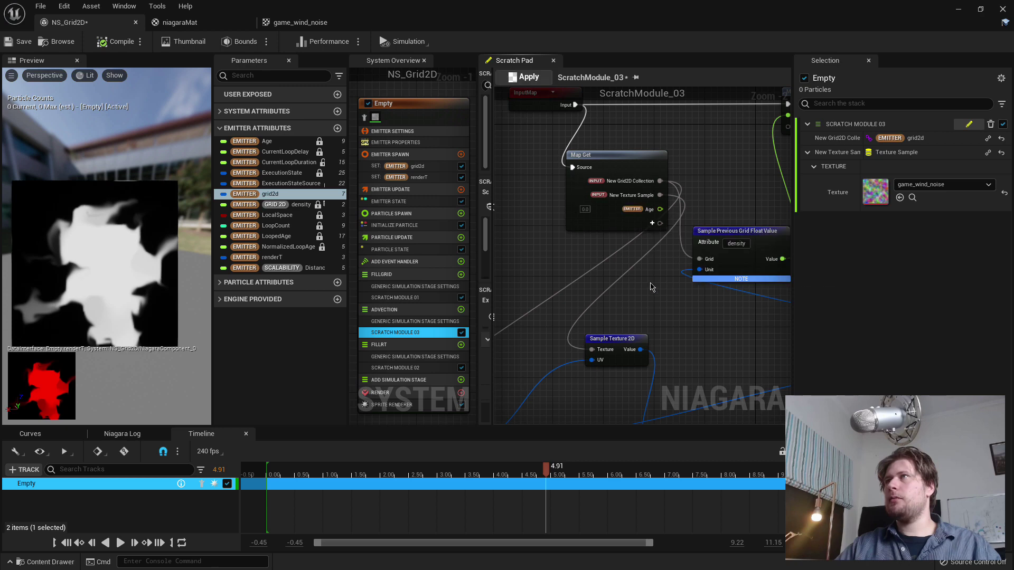
# Create a new Make Vector 2D node and place it in the free space above the Execution Index to Unit node.
pyautogui.moveTo(651, 287); pyautogui.dragTo(759, 193, button='right')
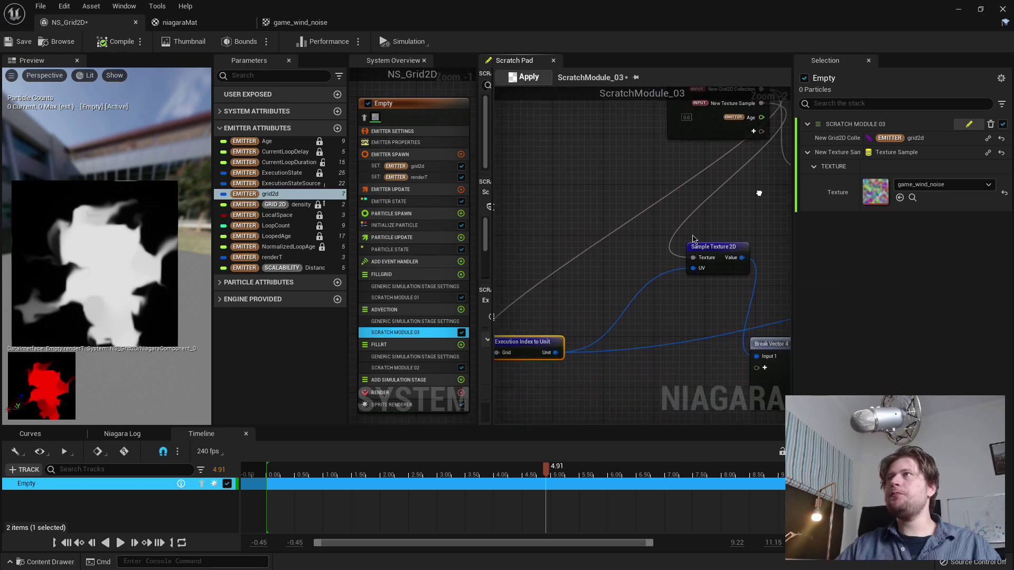
pyautogui.rightClick(603, 284)
pyautogui.write('make')
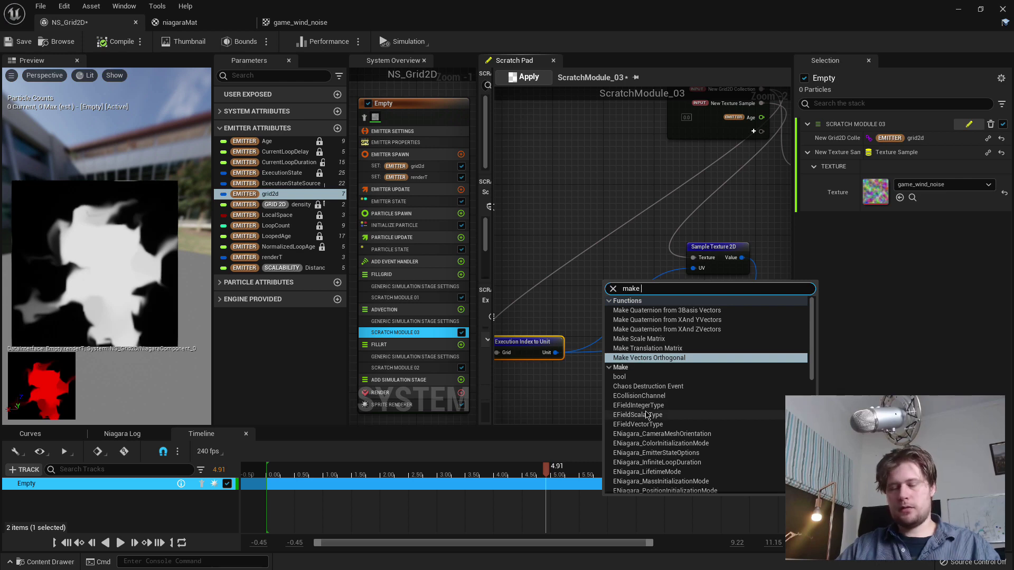
pyautogui.write('vector')
pyautogui.click(645, 376)
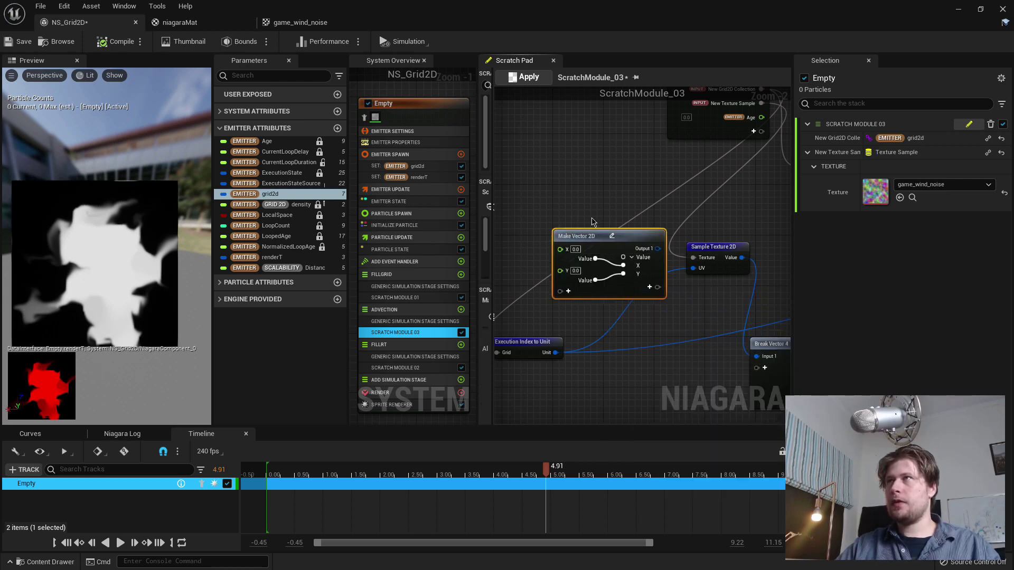
pyautogui.moveTo(602, 236); pyautogui.dragTo(588, 223)
pyautogui.moveTo(673, 171); pyautogui.dragTo(653, 219, button='right')
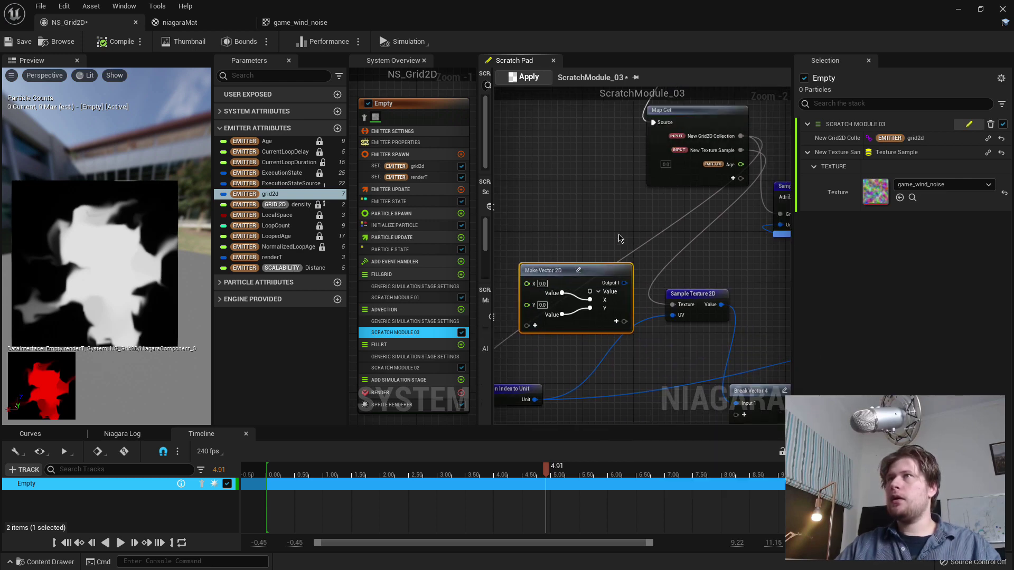
pyautogui.moveTo(583, 243); pyautogui.dragTo(668, 211, button='right')
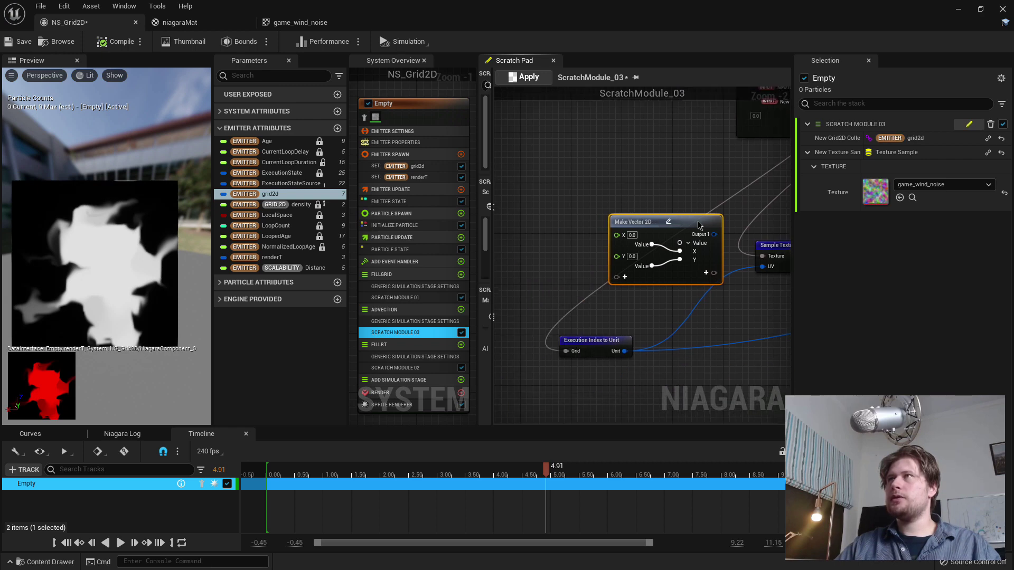
pyautogui.moveTo(698, 225); pyautogui.dragTo(622, 193)
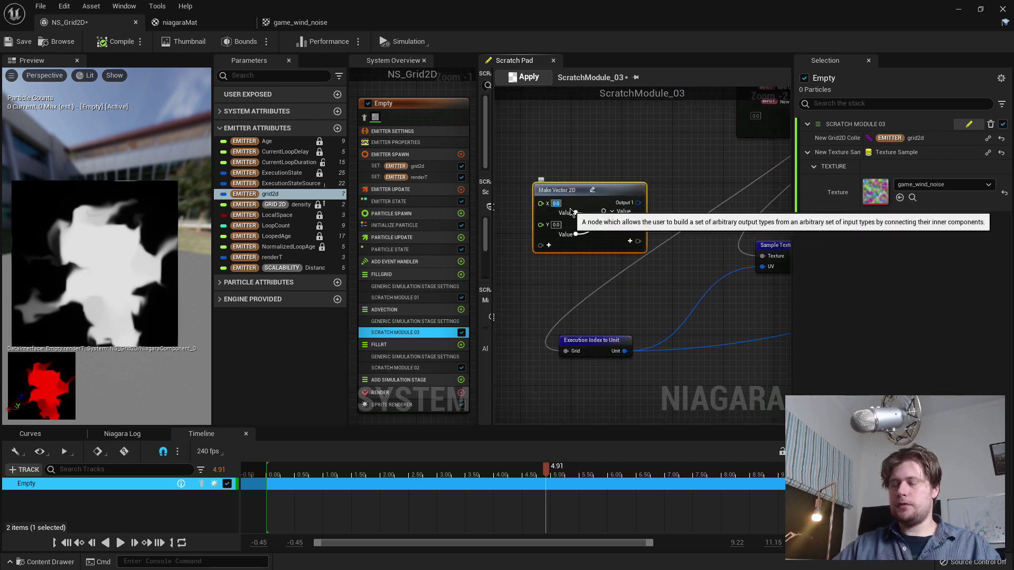
# Set the new Make Vector 2D's X to 0.01 and Y to -0.5.
pyautogui.click(558, 203)
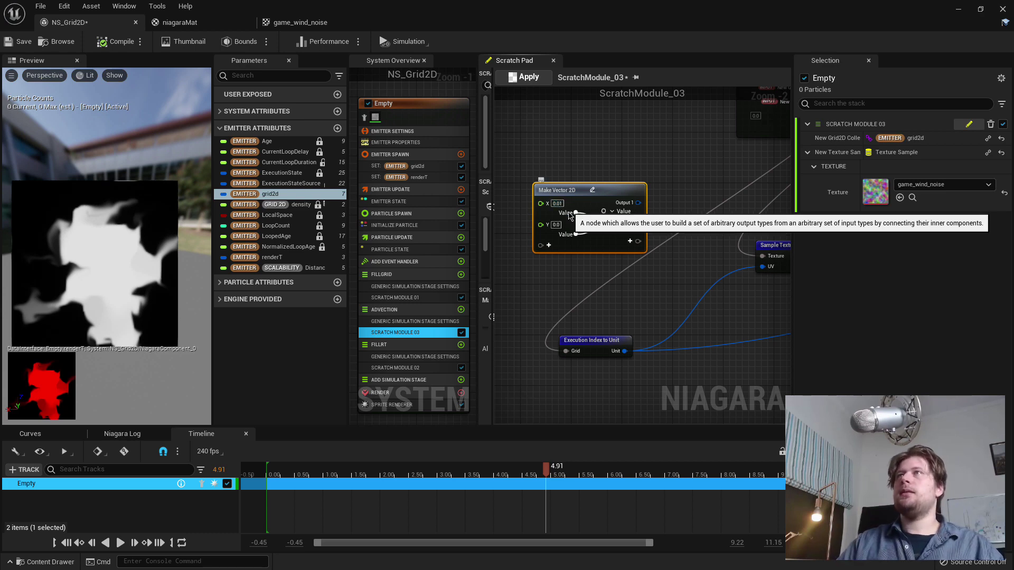
pyautogui.click(558, 226)
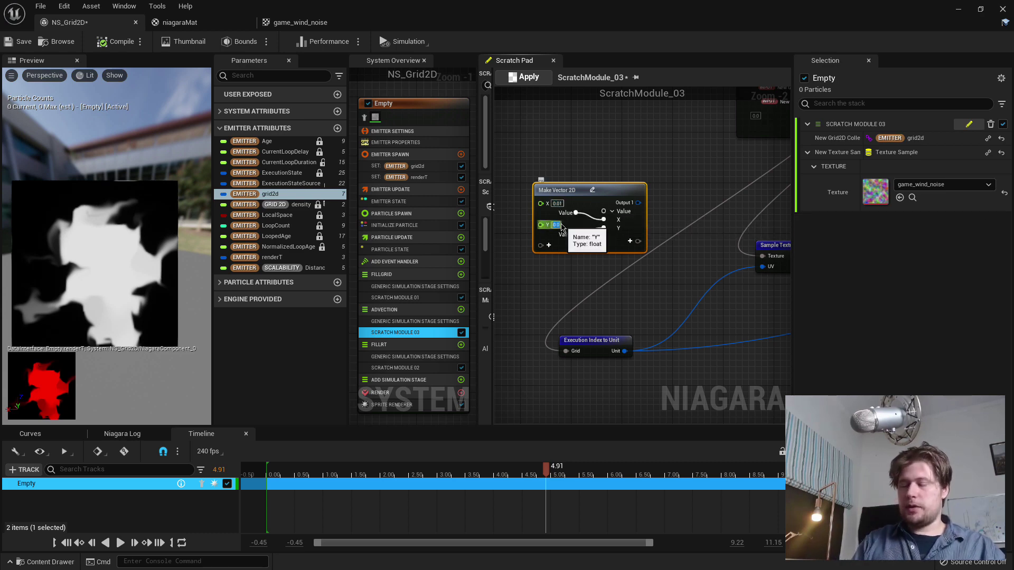
pyautogui.write('-')
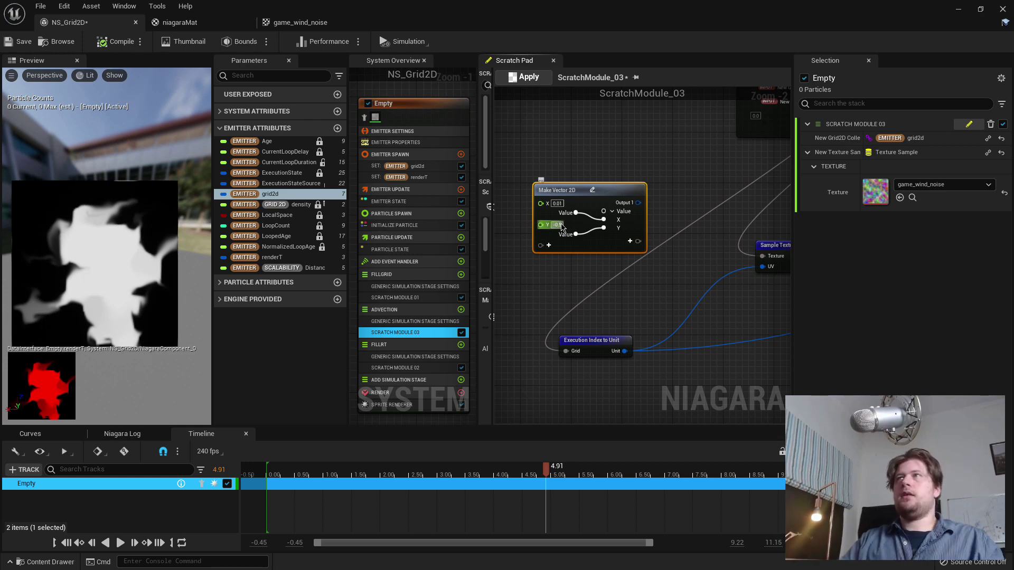
# Add a Multiply node fed by the new Make Vector 2D output and connect Emitter Age to its B input.
pyautogui.moveTo(577, 279); pyautogui.dragTo(612, 213, button='right')
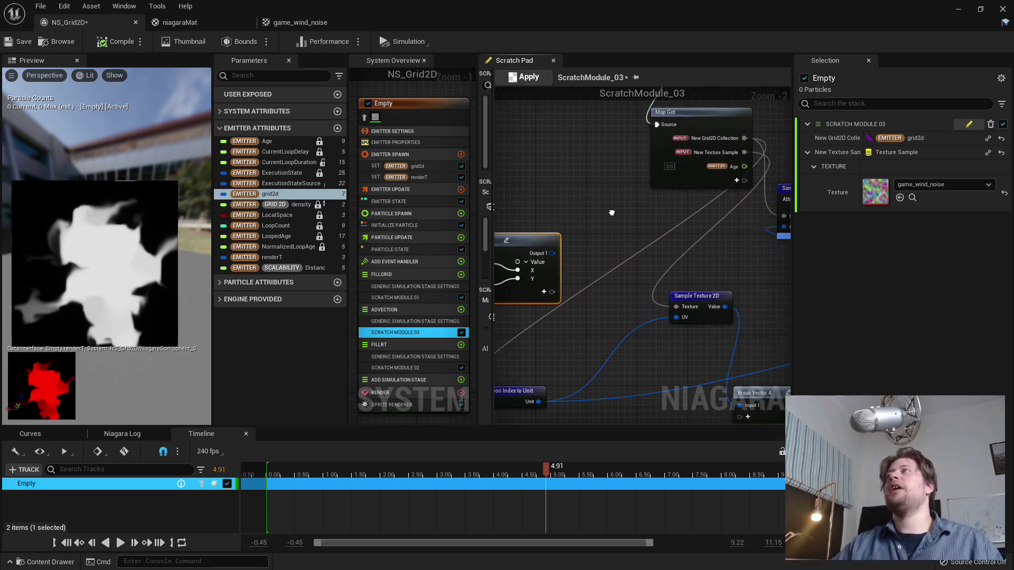
pyautogui.moveTo(580, 255); pyautogui.dragTo(634, 197, button='right')
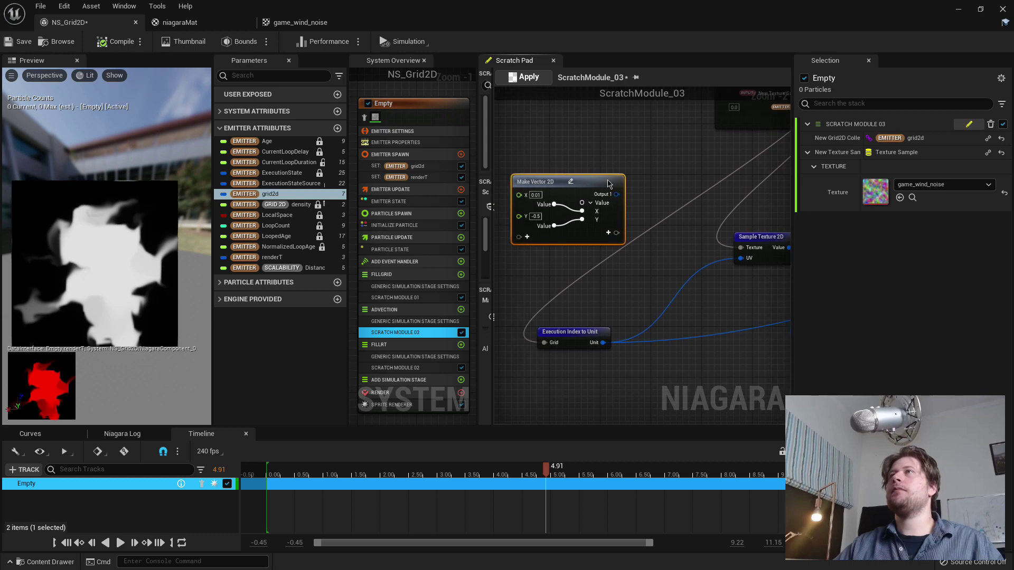
pyautogui.moveTo(597, 188); pyautogui.dragTo(655, 207)
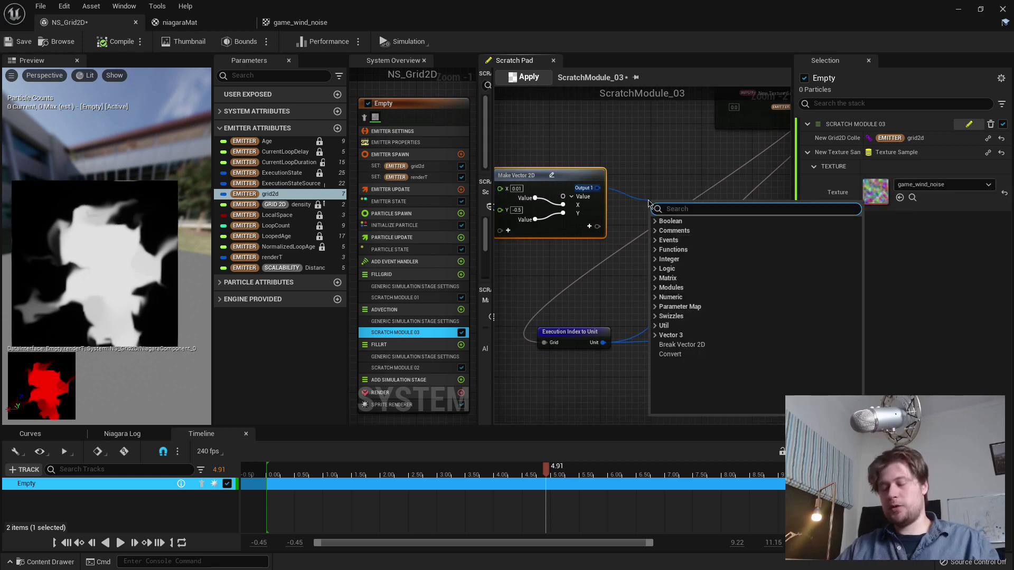
pyautogui.write('mul')
pyautogui.click(670, 364)
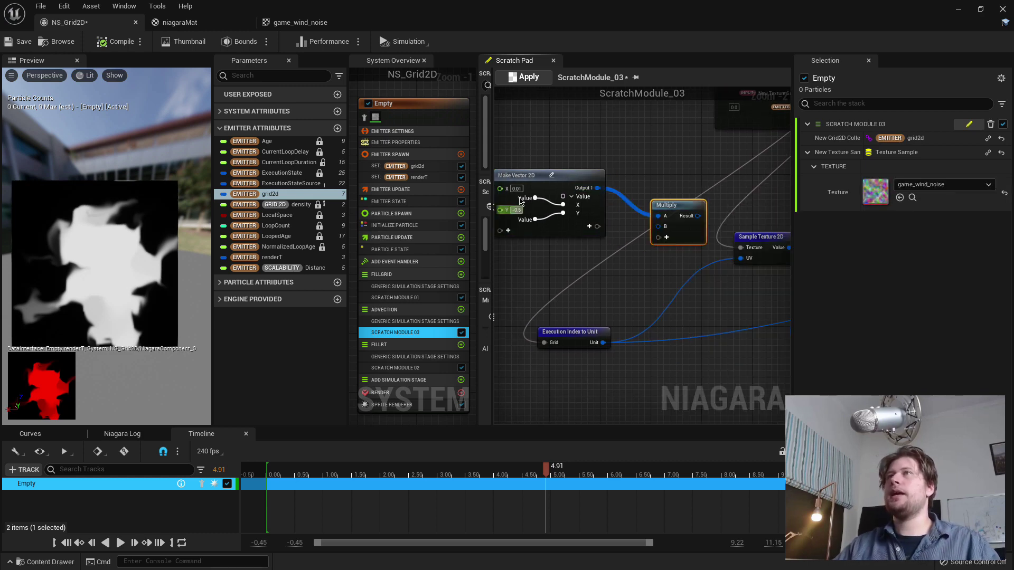
pyautogui.moveTo(623, 158); pyautogui.dragTo(514, 198, button='right')
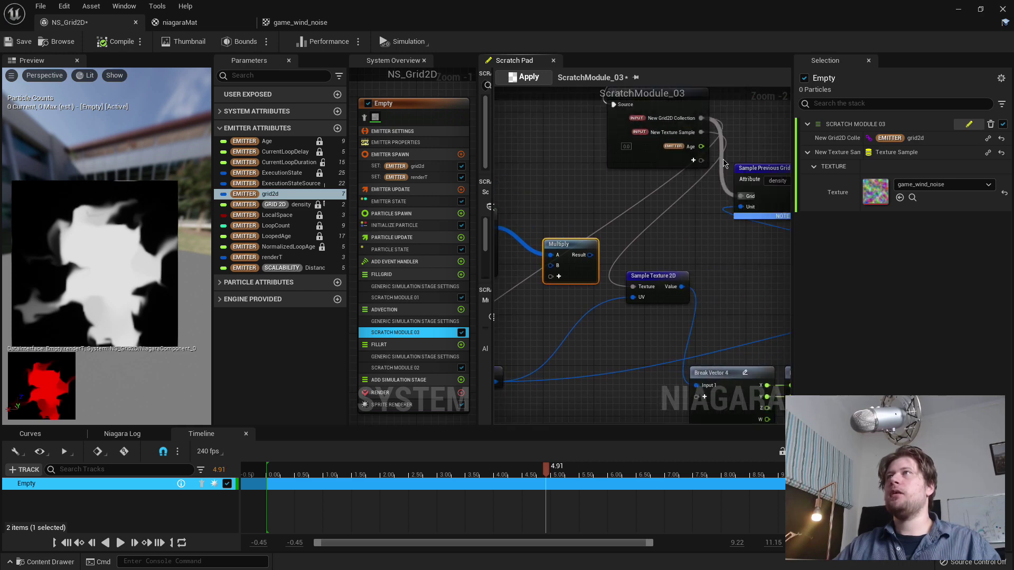
pyautogui.moveTo(703, 146); pyautogui.dragTo(550, 265)
pyautogui.moveTo(571, 266); pyautogui.dragTo(680, 232, button='right')
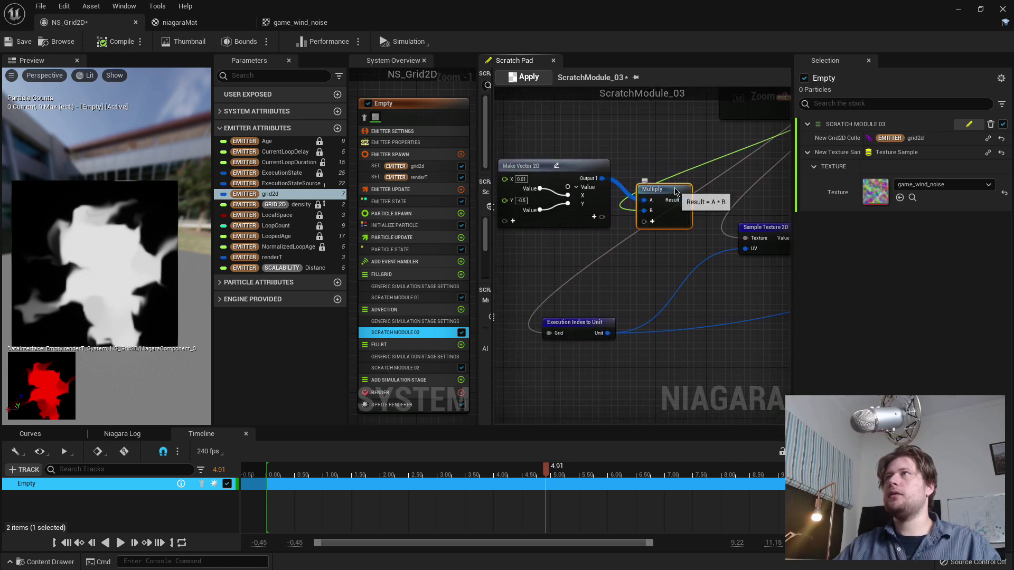
# Shift Make Vector 2D and Multiply aside, and sum the Multiply result with the Execution Index unit in an Add node feeding Sample Texture 2D's UV.
pyautogui.keyDown('ctrl'); pyautogui.click(607, 172); pyautogui.keyUp('ctrl')
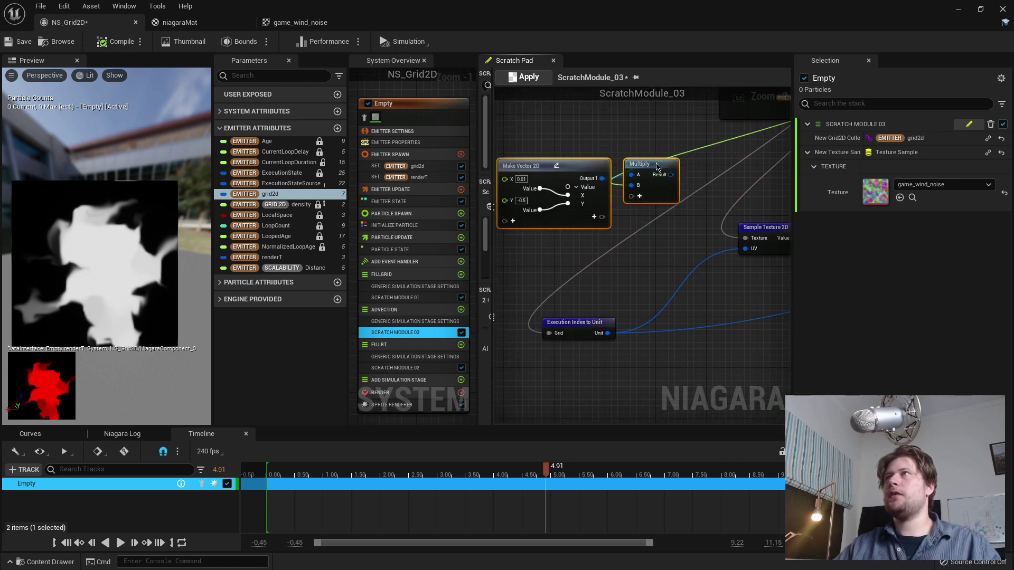
pyautogui.moveTo(607, 172); pyautogui.dragTo(536, 171)
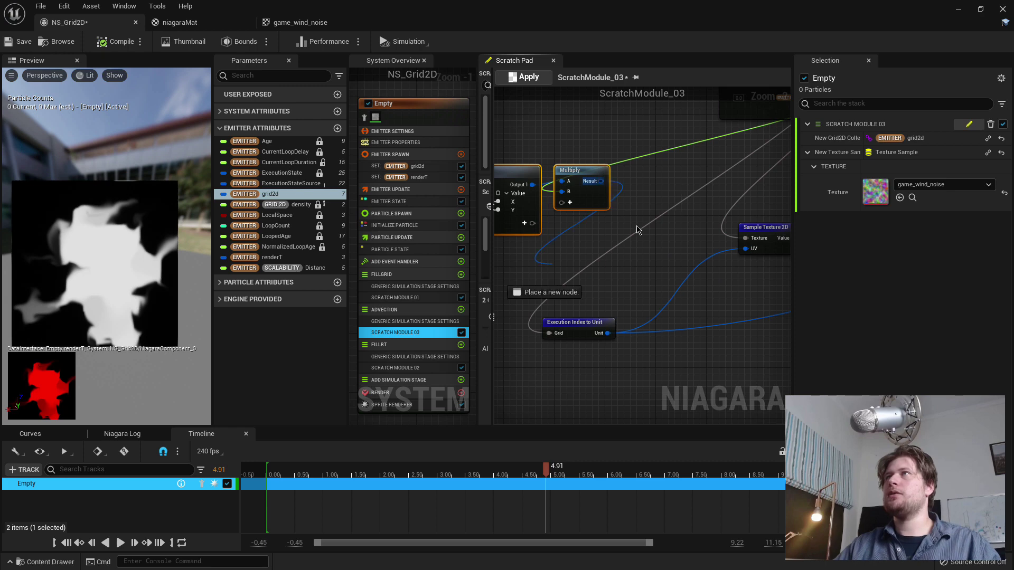
pyautogui.moveTo(637, 230); pyautogui.dragTo(660, 262)
pyautogui.write('add')
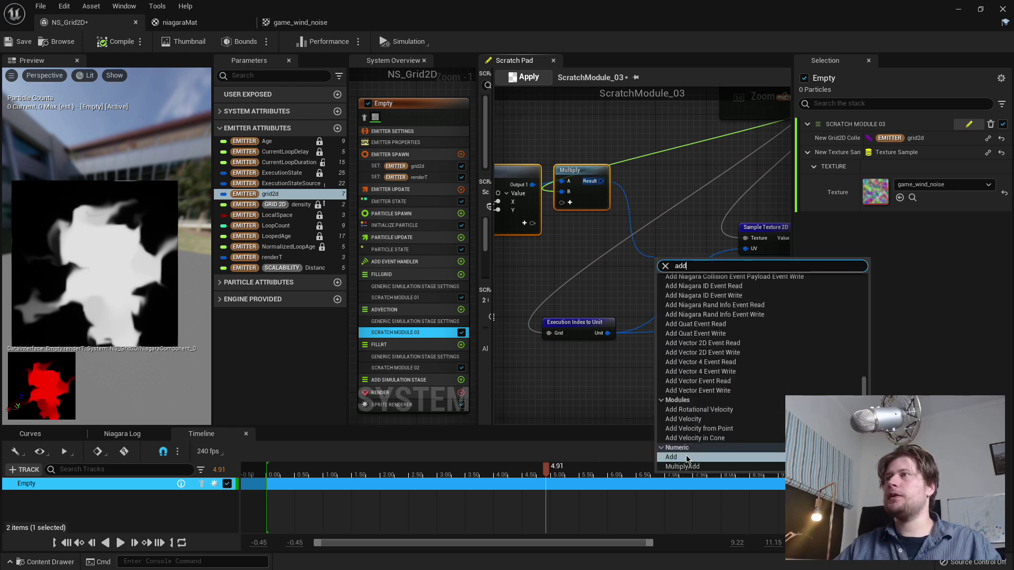
pyautogui.click(687, 457)
pyautogui.moveTo(608, 333); pyautogui.dragTo(691, 263)
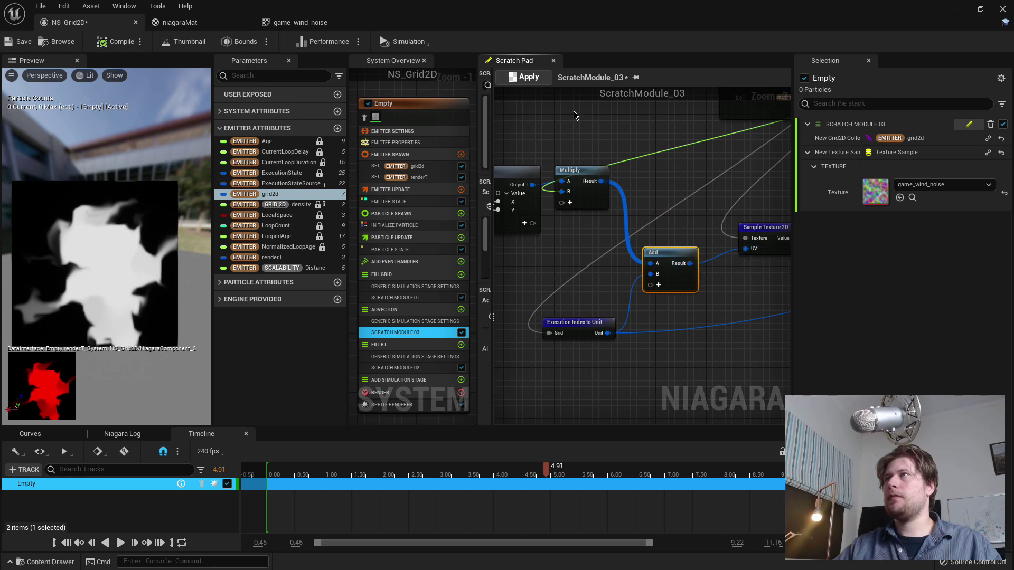
# Apply the scratch module changes, scrub the simulation back to the start and play it.
pyautogui.click(528, 77)
pyautogui.moveTo(664, 308); pyautogui.dragTo(606, 290, button='right')
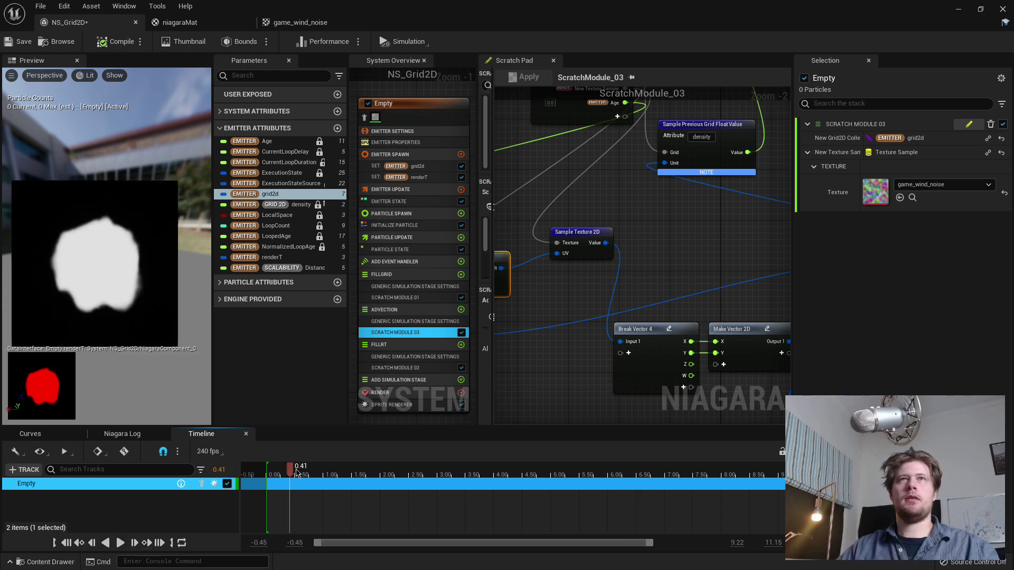
pyautogui.moveTo(372, 470); pyautogui.dragTo(260, 467)
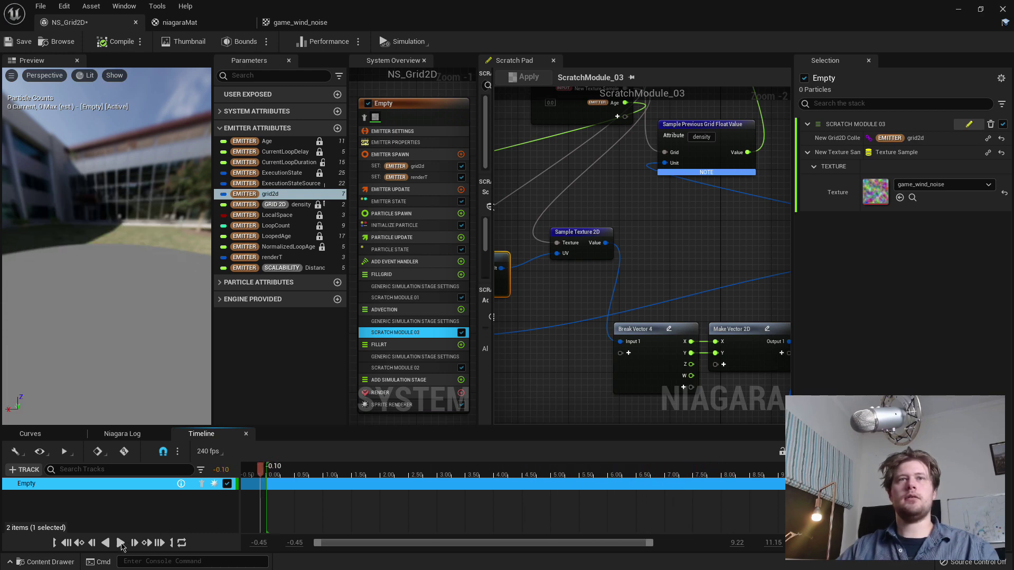
pyautogui.click(121, 544)
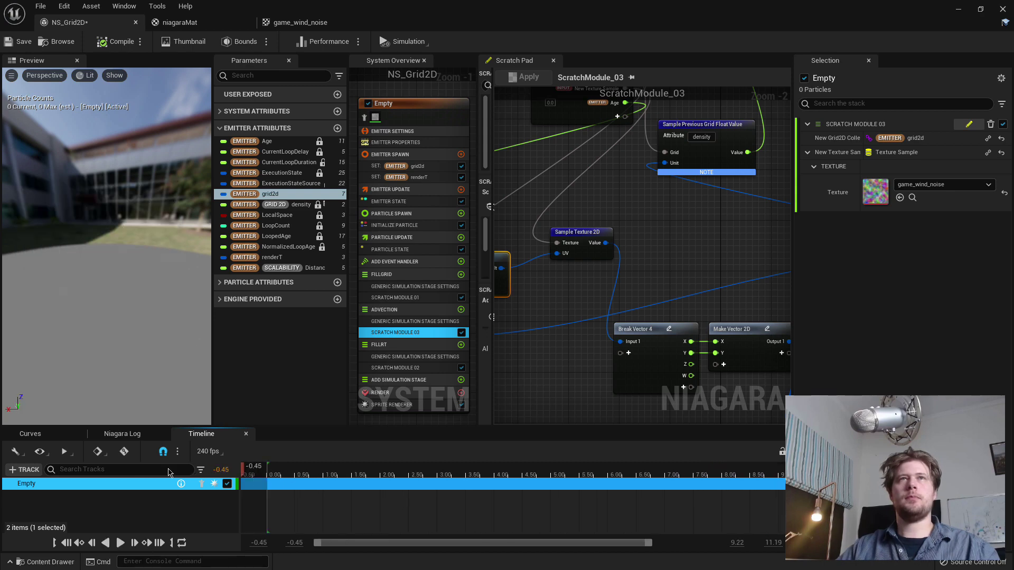
# Set the time-scaled Make Vector 2D's Y to -0.03, apply the module, and play the simulation before pausing it.
pyautogui.moveTo(560, 293); pyautogui.dragTo(728, 305, button='right')
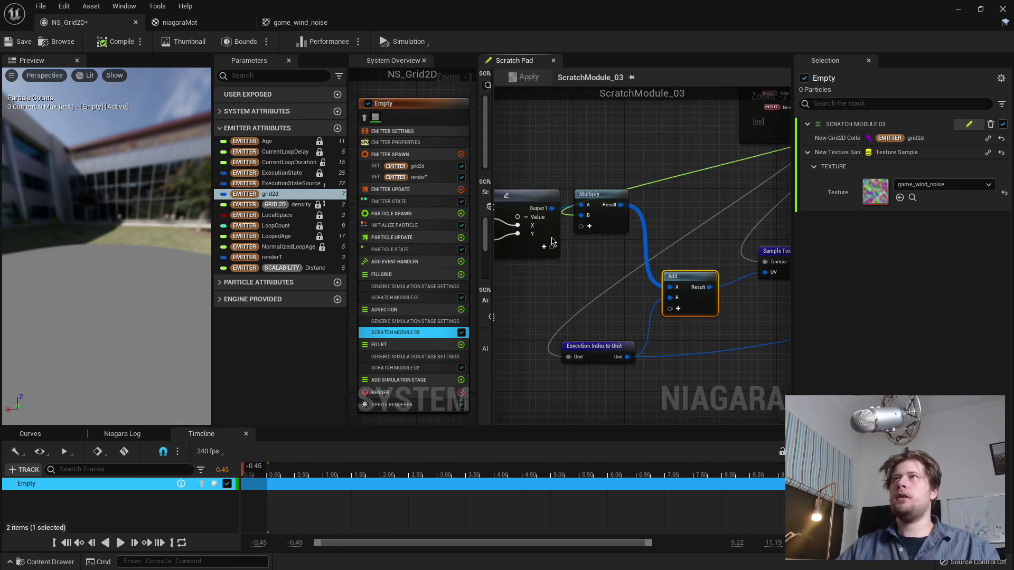
pyautogui.moveTo(554, 242); pyautogui.dragTo(722, 261, button='right')
pyautogui.moveTo(628, 248); pyautogui.dragTo(549, 260, button='right')
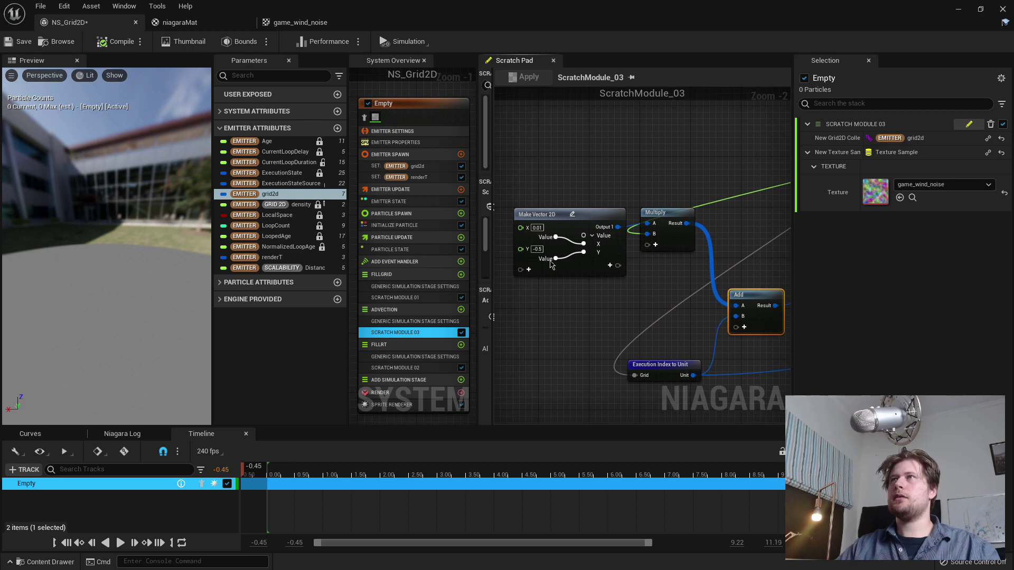
pyautogui.click(537, 248)
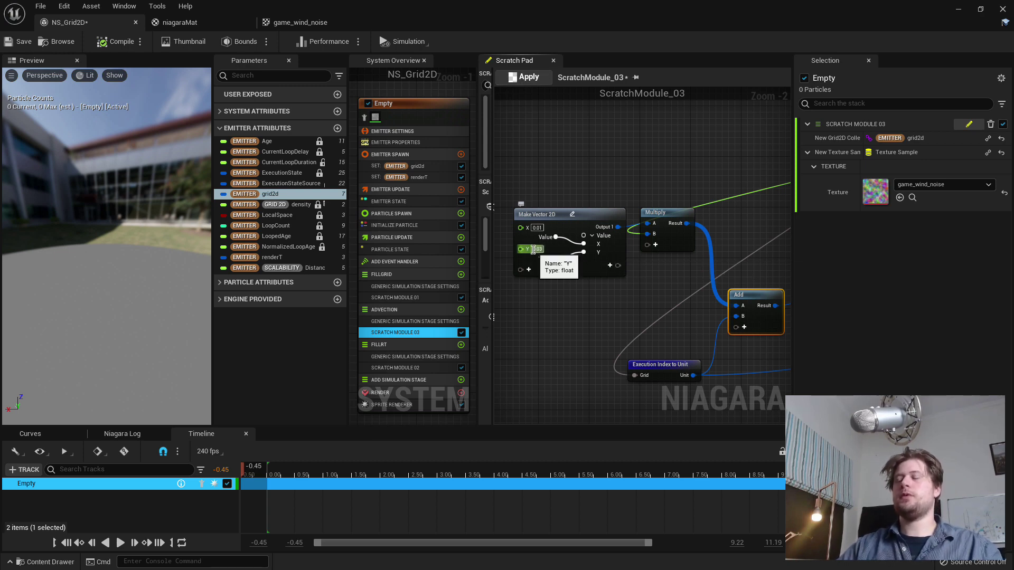
pyautogui.click(524, 77)
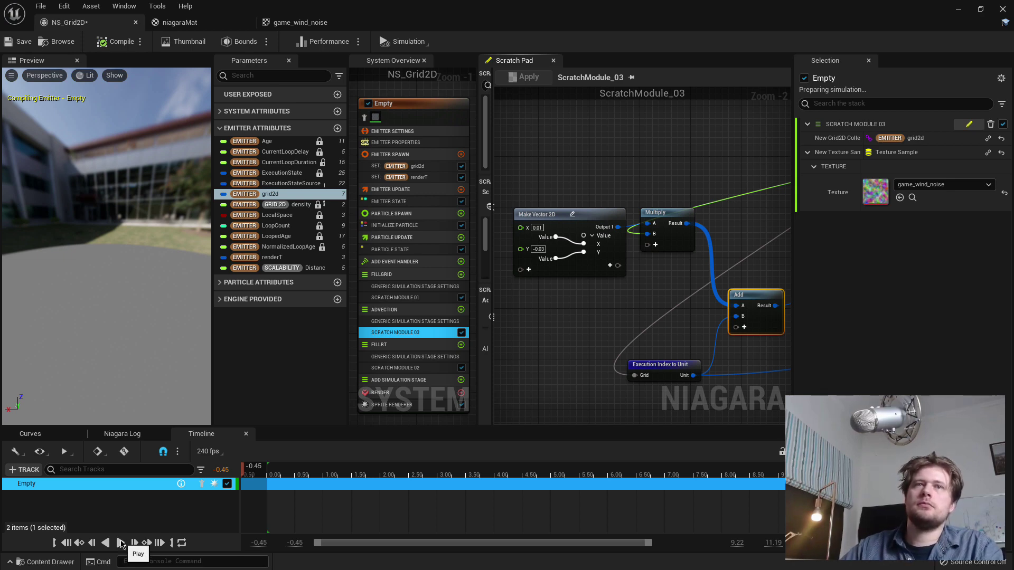
pyautogui.click(120, 543)
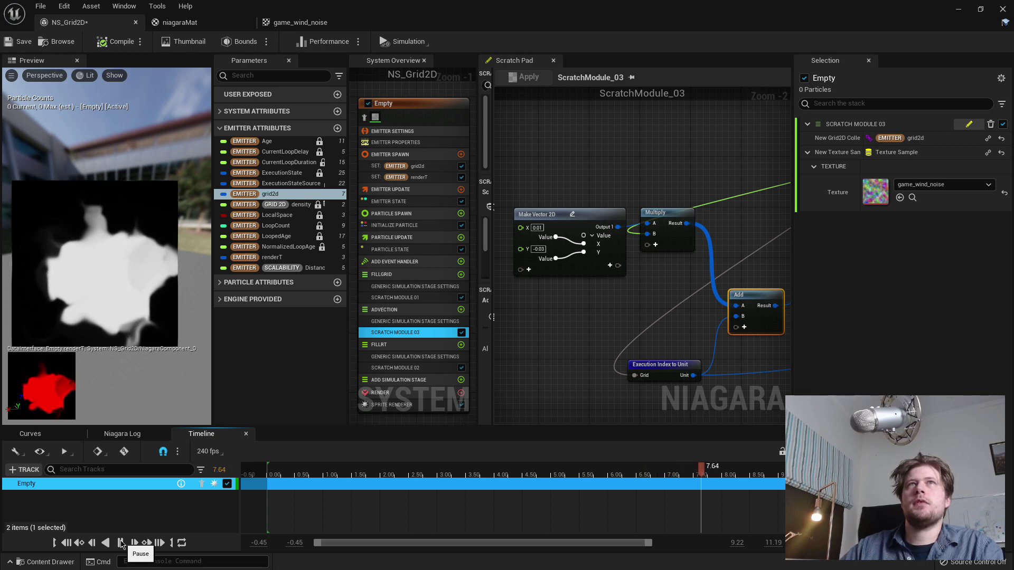
pyautogui.click(120, 543)
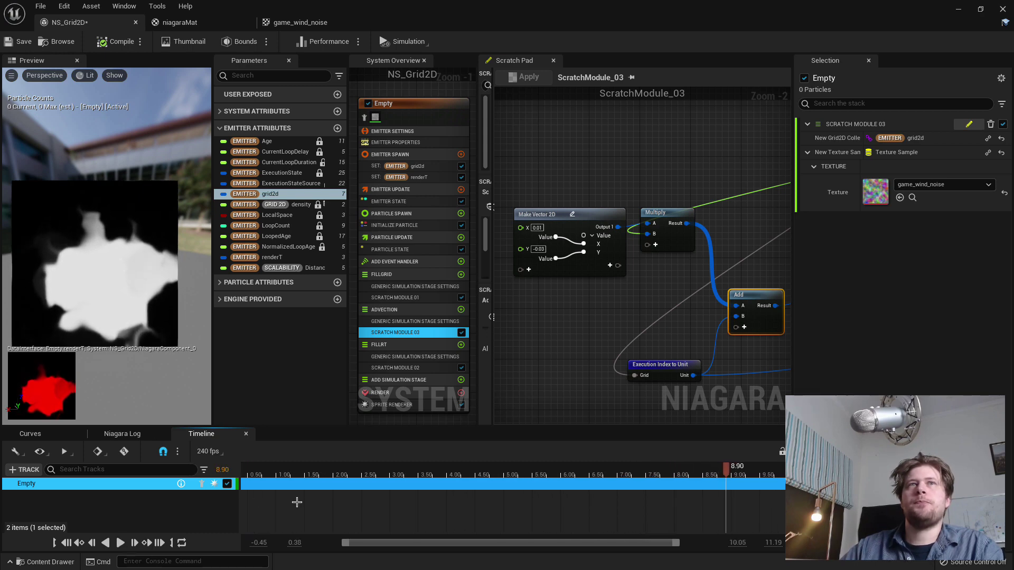
# Scrub the end of the simulation to 9.36, and open the game_wind_noise texture to examine it.
pyautogui.moveTo(640, 543); pyautogui.dragTo(679, 543)
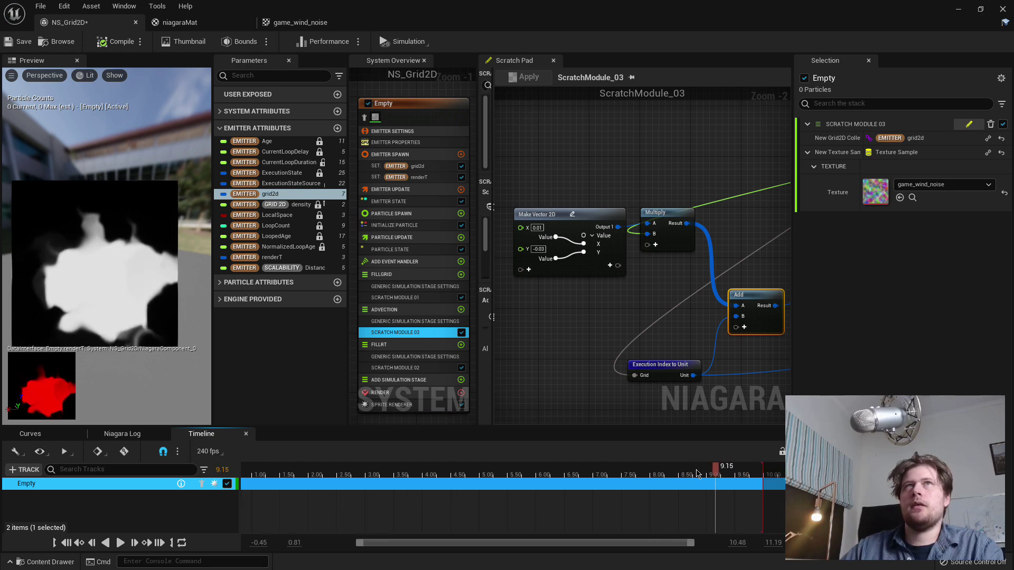
pyautogui.moveTo(674, 469); pyautogui.dragTo(733, 456)
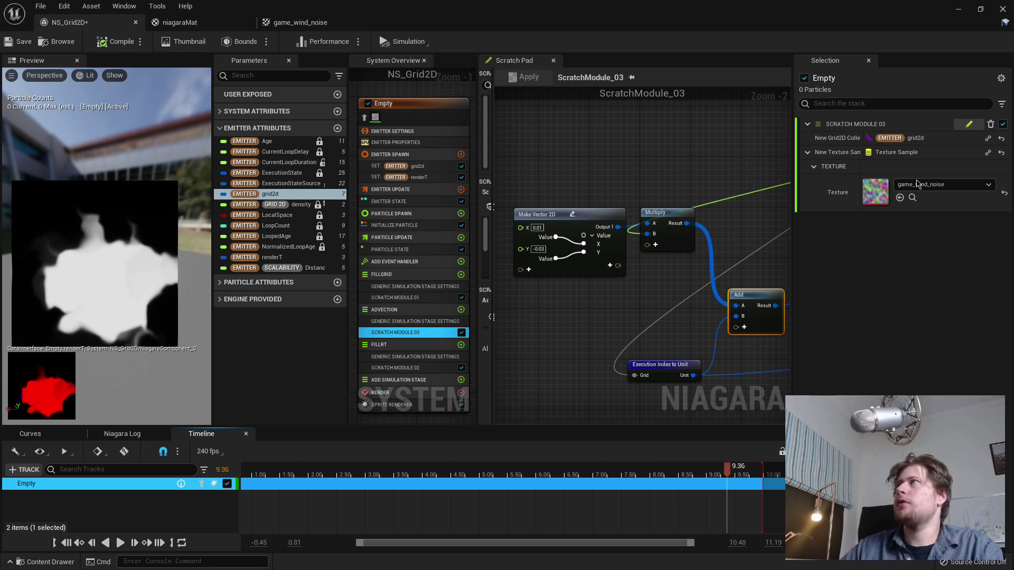
pyautogui.doubleClick(875, 190)
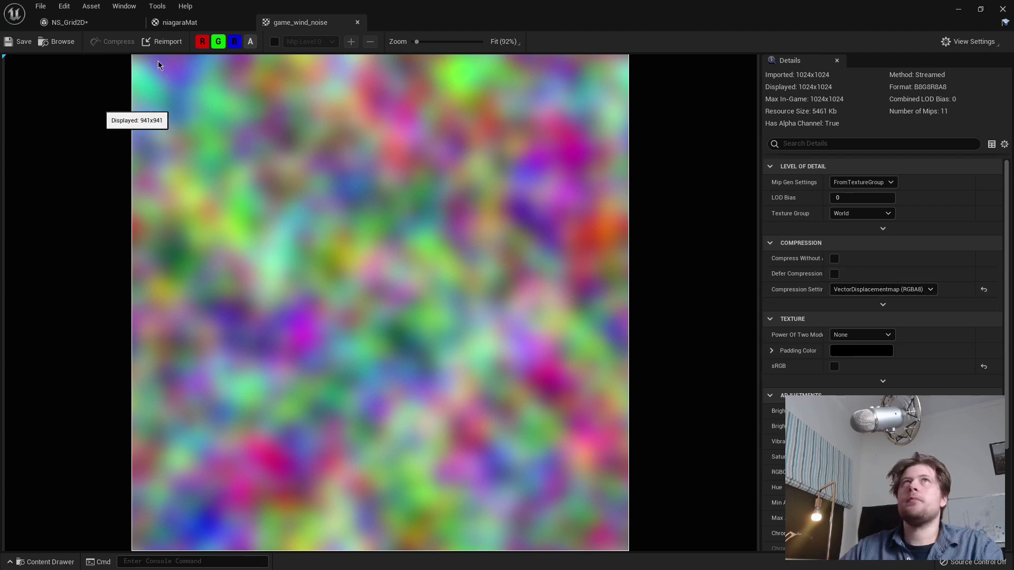
# Return to NS_Grid2D and set the Y of the Make Vector 2D feeding the age Multiply to -0.07.
pyautogui.click(220, 22)
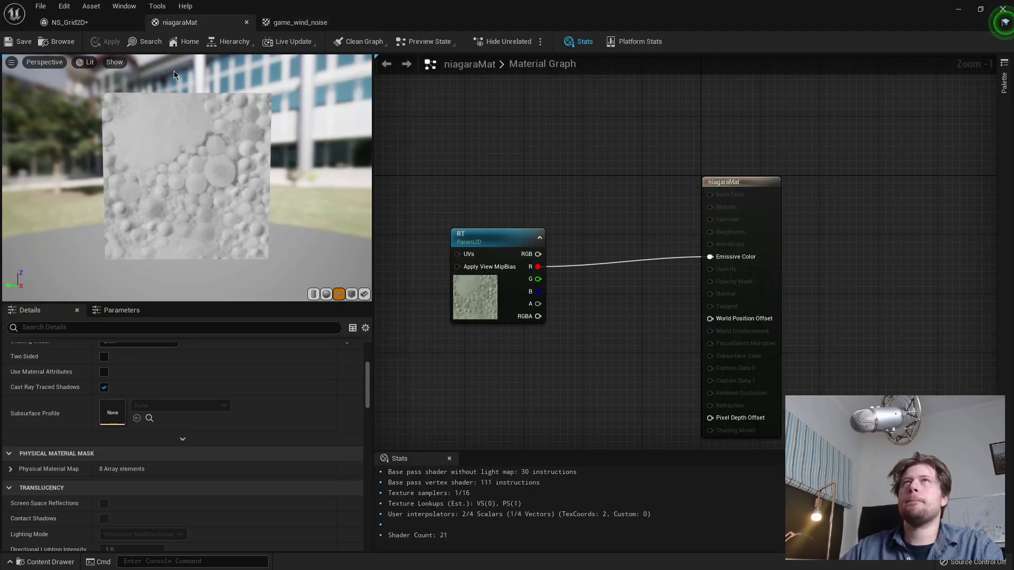
pyautogui.click(69, 22)
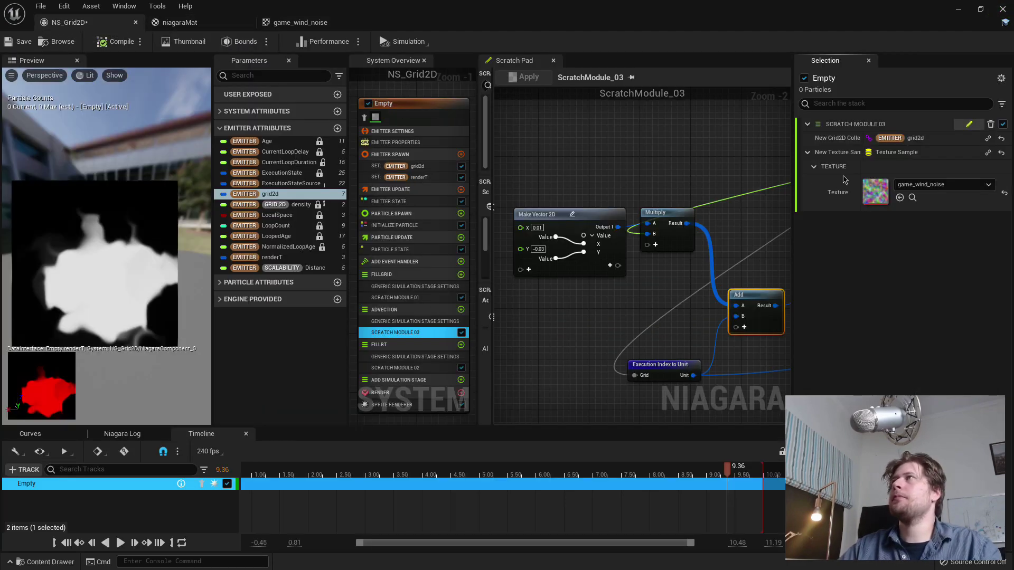
pyautogui.moveTo(545, 344); pyautogui.dragTo(487, 275, button='right')
pyautogui.moveTo(687, 200); pyautogui.dragTo(560, 258, button='right')
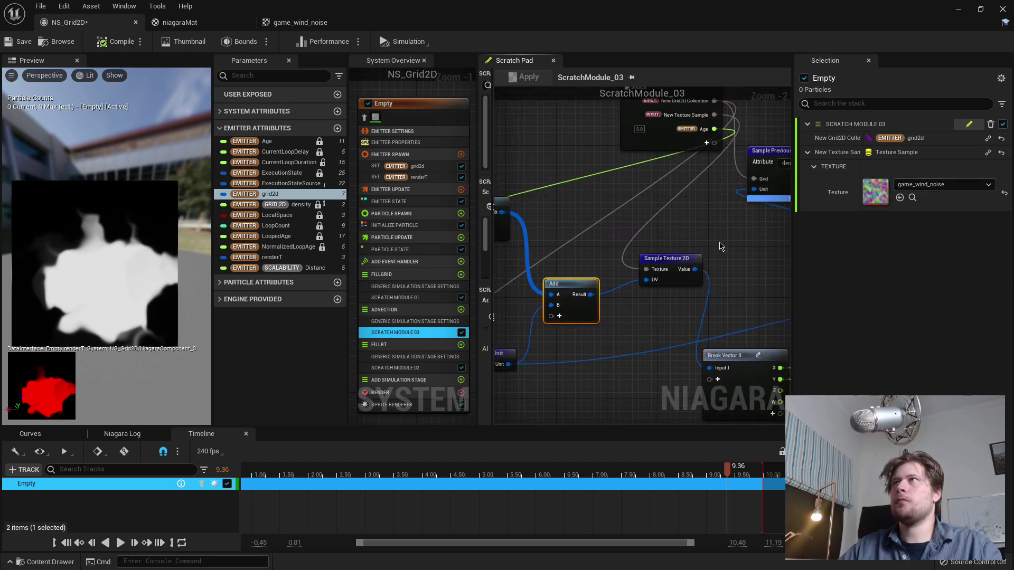
pyautogui.click(695, 258)
pyautogui.moveTo(712, 233); pyautogui.dragTo(694, 220, button='right')
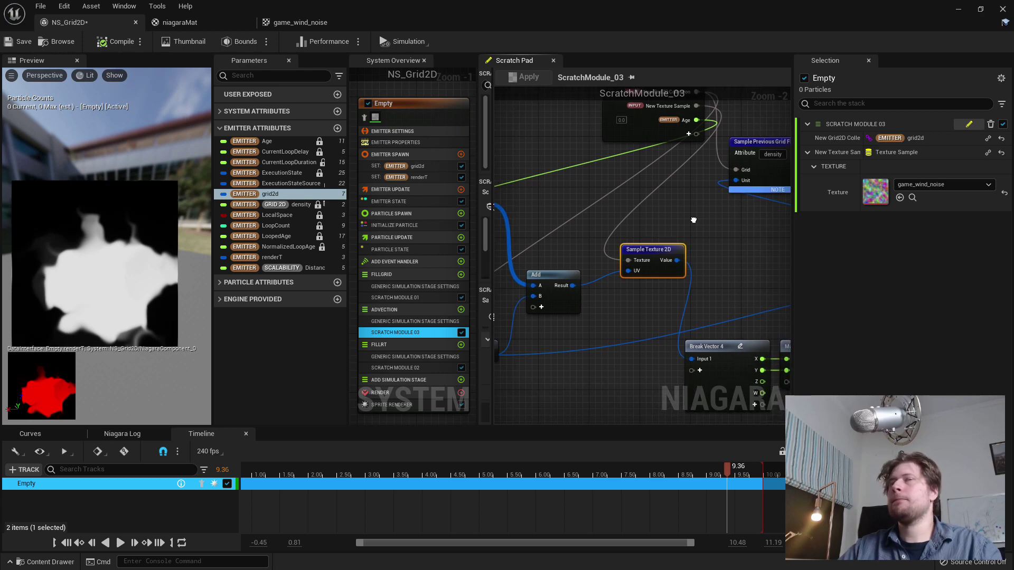
pyautogui.moveTo(589, 326); pyautogui.dragTo(740, 301, button='right')
pyautogui.moveTo(552, 261); pyautogui.dragTo(634, 310, button='right')
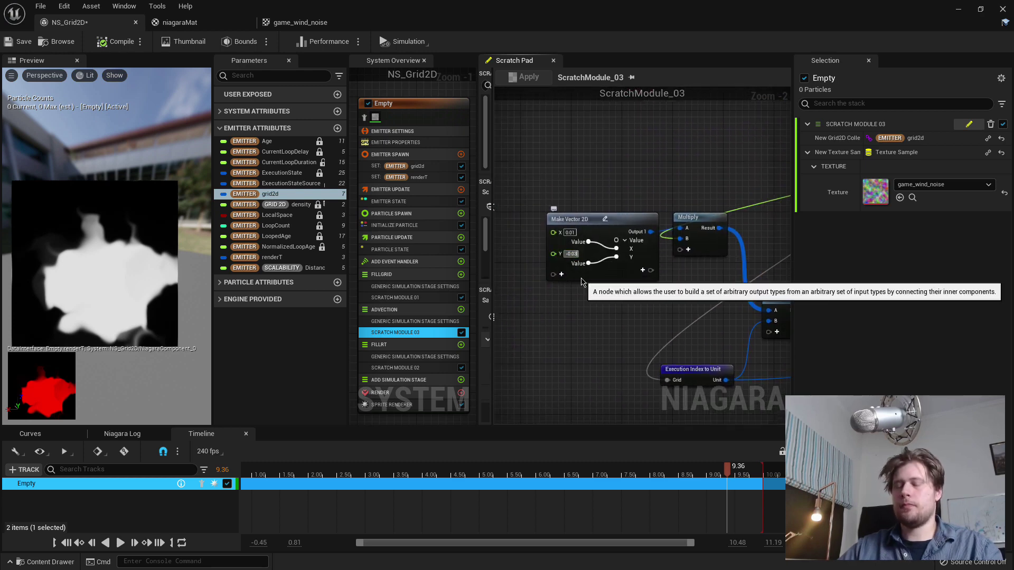
pyautogui.write('7')
pyautogui.press('Return')
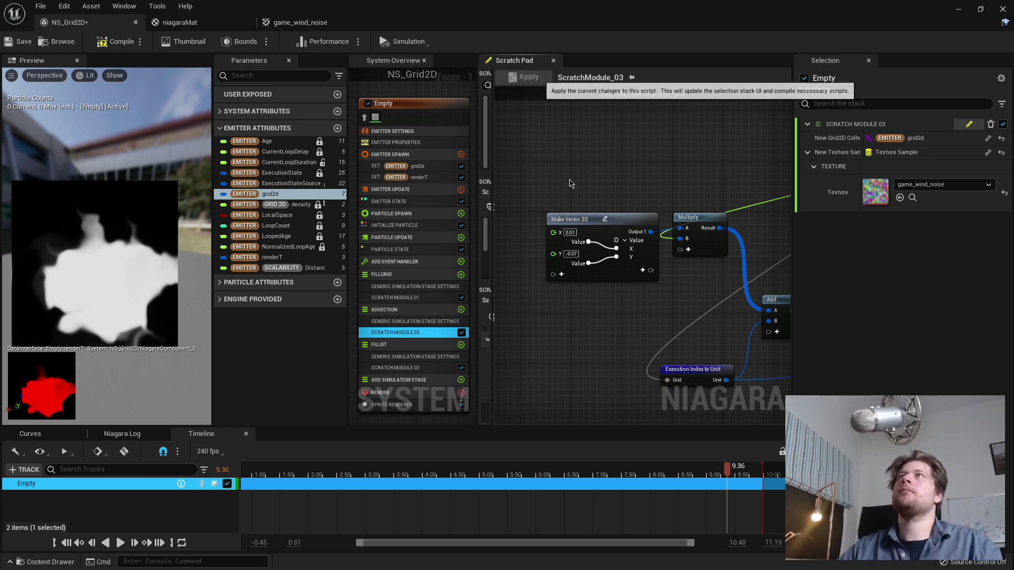
# Apply the scratch module changes and scrub the simulation from its start to 8.37.
pyautogui.click(522, 77)
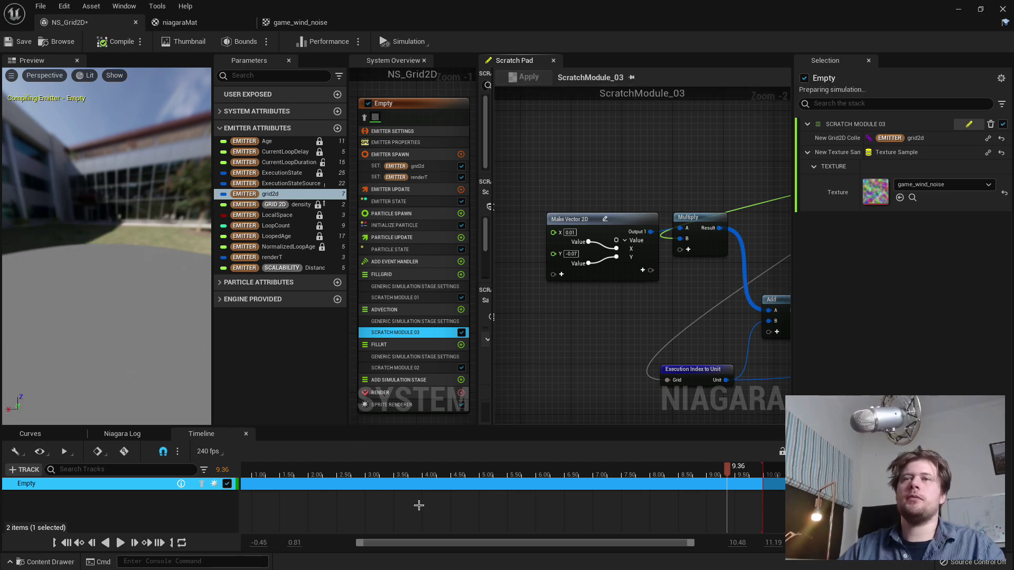
pyautogui.moveTo(432, 544); pyautogui.dragTo(390, 544)
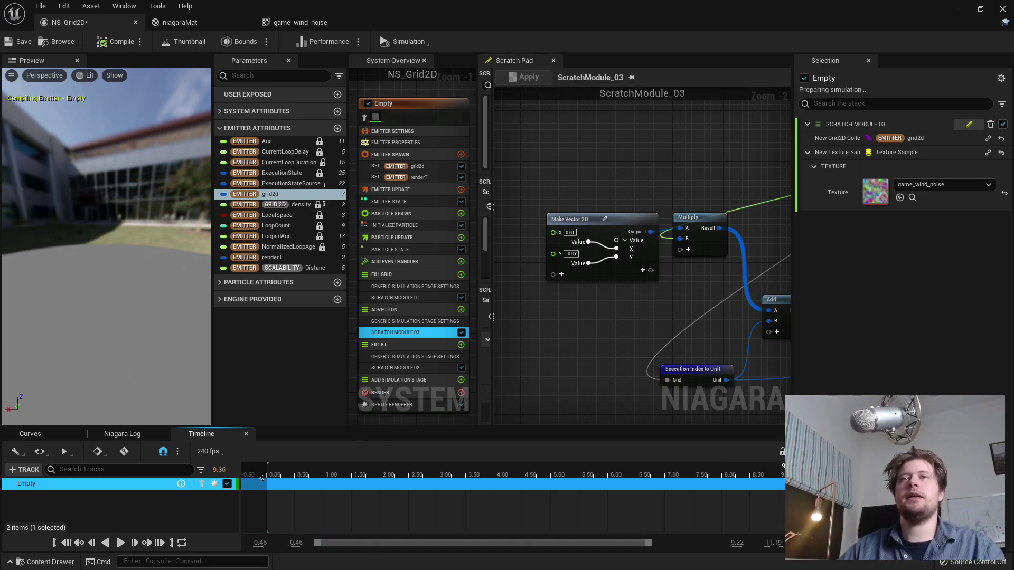
pyautogui.moveTo(278, 477); pyautogui.dragTo(743, 483)
# Rearrange the Multiply node with the 0.01 factor and the final Subtract node to space out the noise offset chain.
pyautogui.moveTo(652, 357); pyautogui.dragTo(549, 355, button='right')
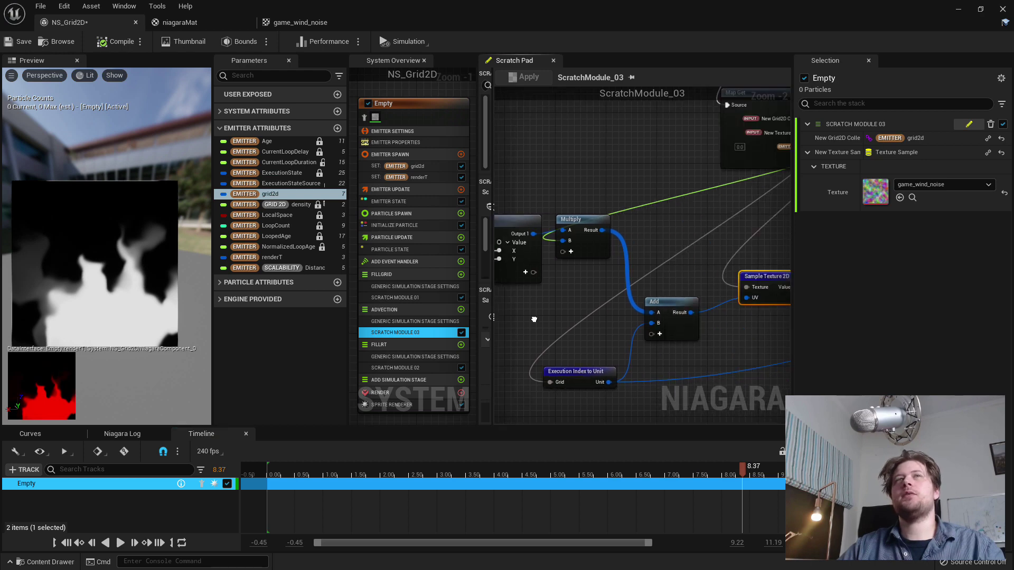
pyautogui.scroll(-1, 655, 330)
pyautogui.moveTo(655, 330); pyautogui.dragTo(571, 267, button='right')
pyautogui.moveTo(586, 307); pyautogui.dragTo(643, 247, button='right')
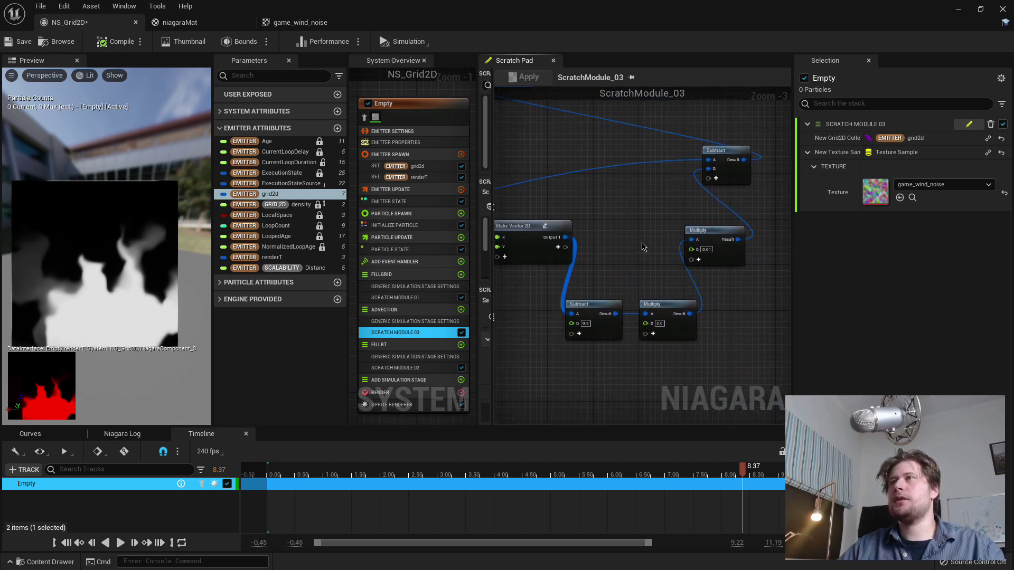
pyautogui.moveTo(539, 308); pyautogui.dragTo(552, 366, button='right')
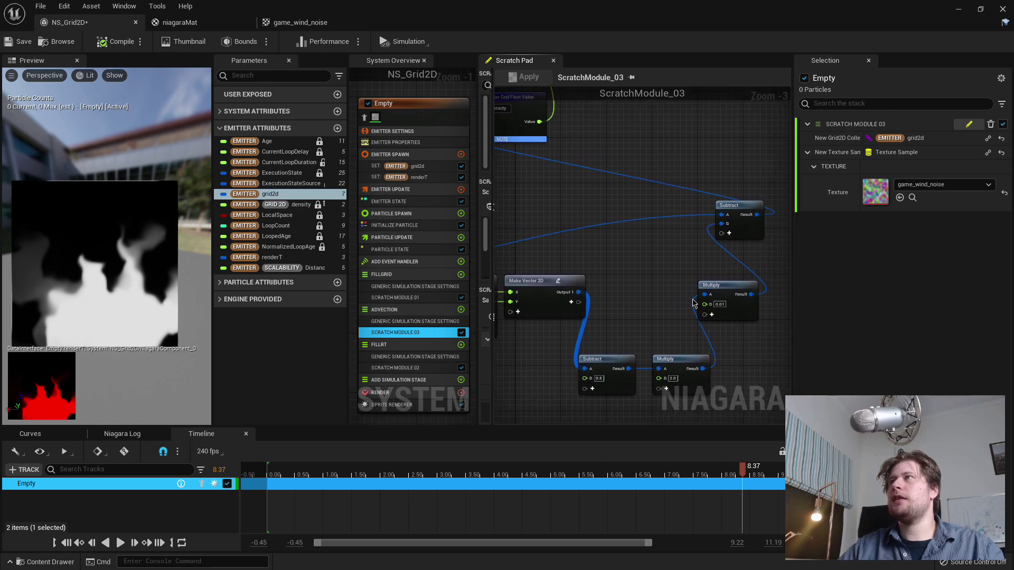
pyautogui.rightClick(543, 305)
pyautogui.press('Escape')
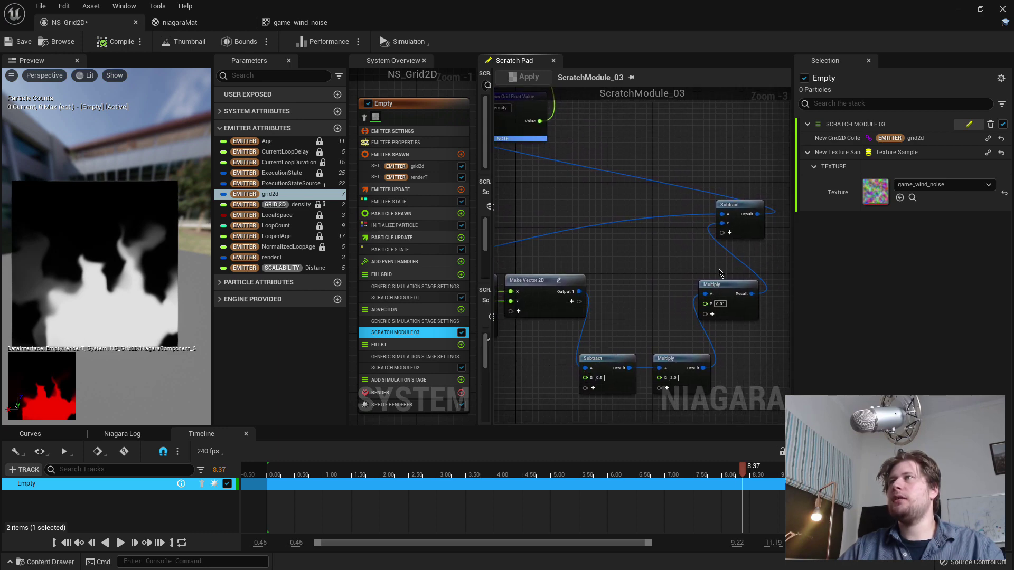
pyautogui.moveTo(738, 287); pyautogui.dragTo(703, 287)
pyautogui.scroll(2, 697, 304)
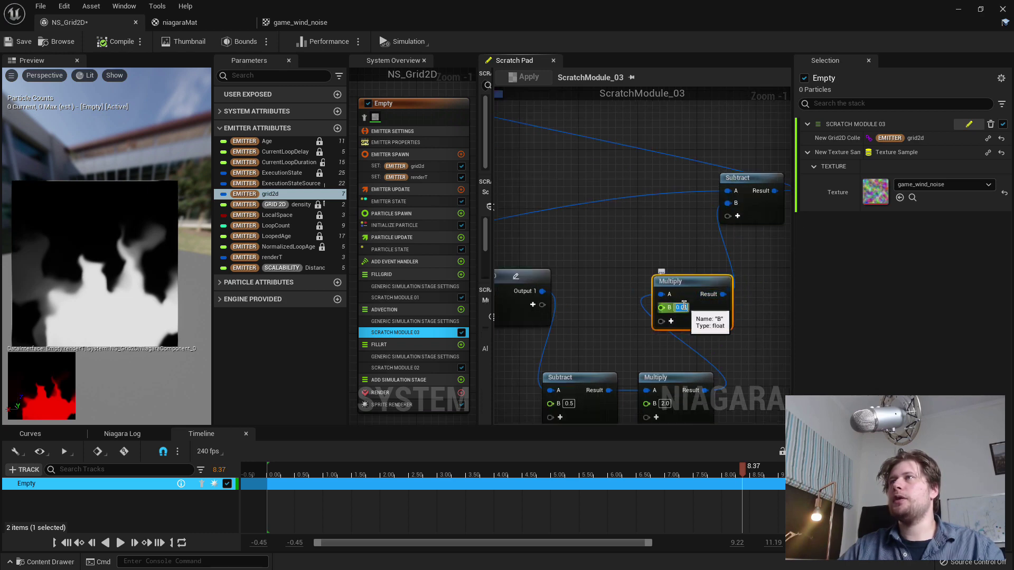
pyautogui.click(682, 307)
pyautogui.moveTo(700, 359); pyautogui.dragTo(673, 386, button='right')
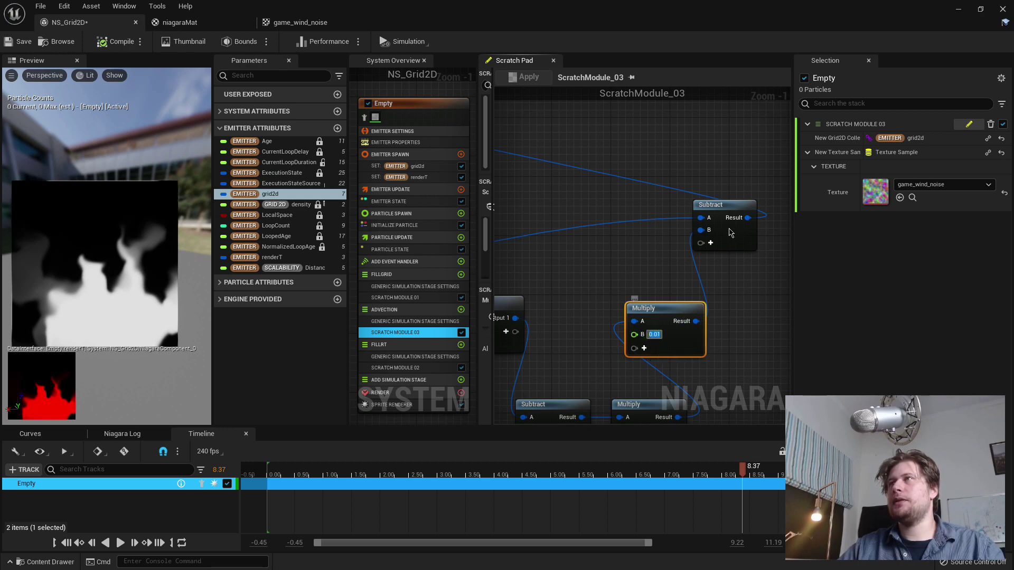
pyautogui.moveTo(711, 246); pyautogui.dragTo(746, 209)
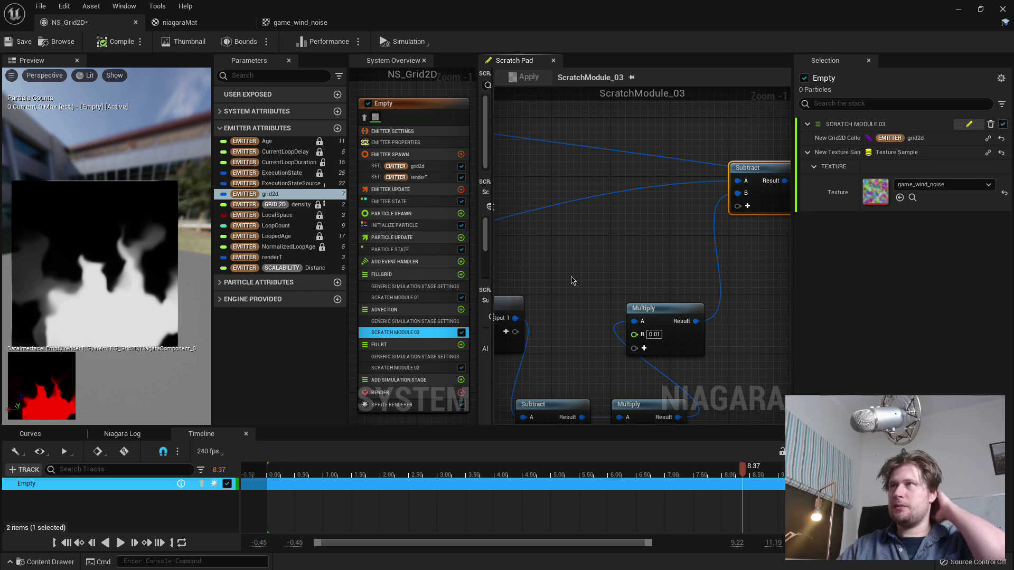
# Add the engine DeltaTime parameter to Map Get and connect it to the B input of the noise-scaling Multiply.
pyautogui.moveTo(571, 280); pyautogui.dragTo(661, 270, button='right')
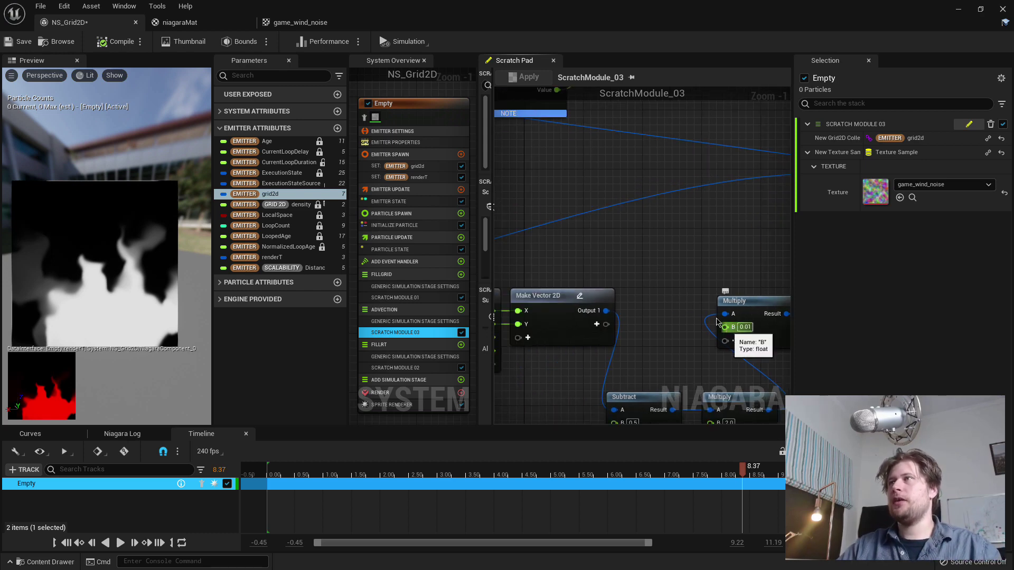
pyautogui.moveTo(713, 325); pyautogui.dragTo(649, 422, button='right')
pyautogui.moveTo(621, 344); pyautogui.dragTo(570, 341, button='right')
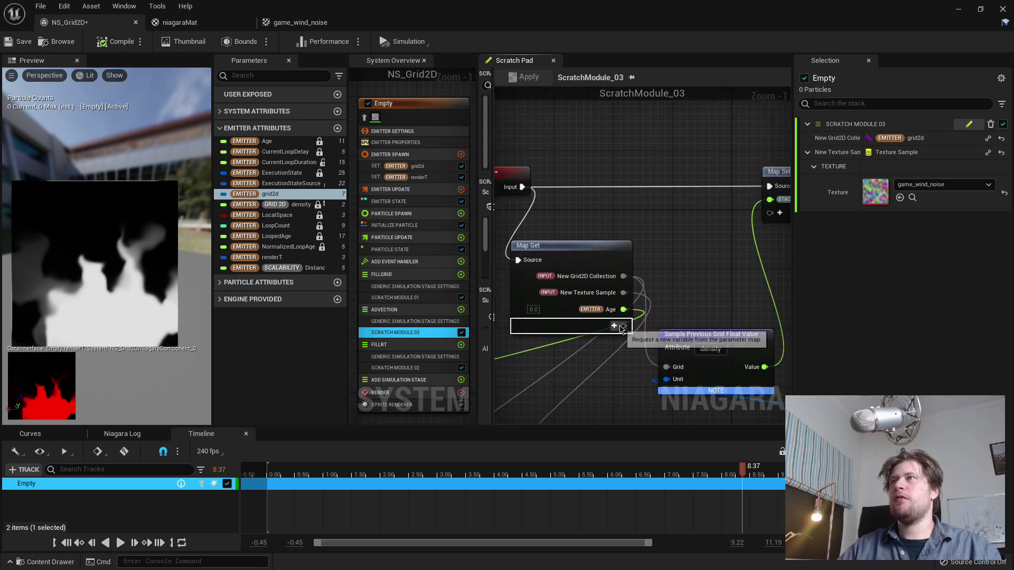
pyautogui.rightClick(615, 329)
pyautogui.click(615, 325)
pyautogui.click(614, 325)
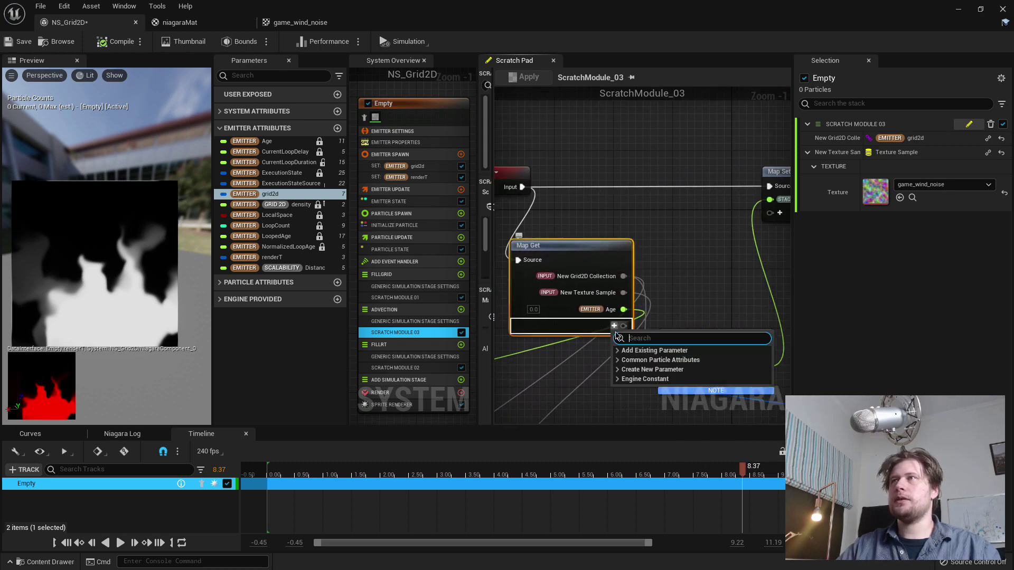
pyautogui.write('delta')
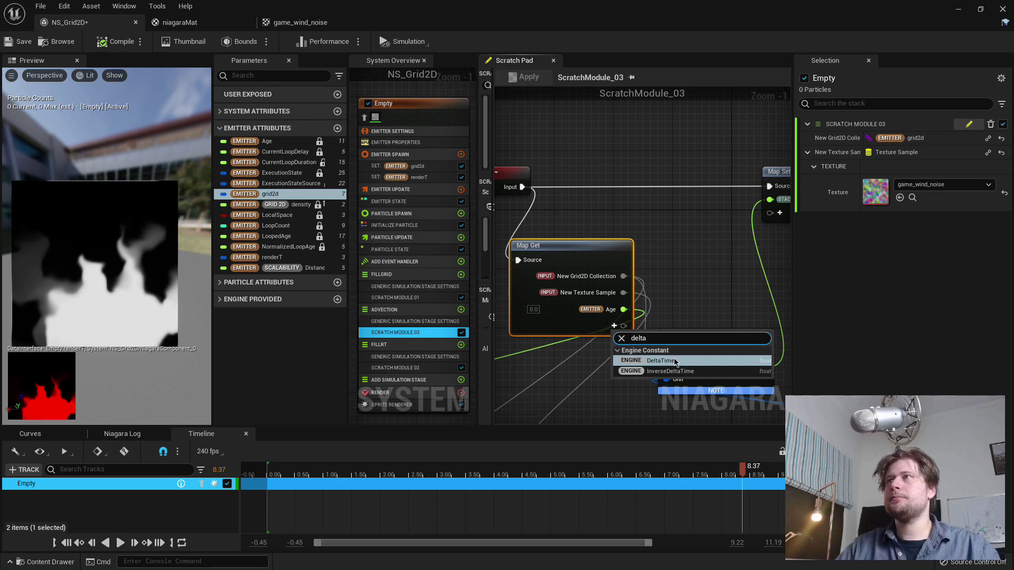
pyautogui.click(660, 360)
pyautogui.moveTo(623, 327); pyautogui.dragTo(665, 229)
pyautogui.moveTo(665, 228); pyautogui.dragTo(757, 305, button='right')
pyautogui.moveTo(585, 275); pyautogui.dragTo(570, 393, button='right')
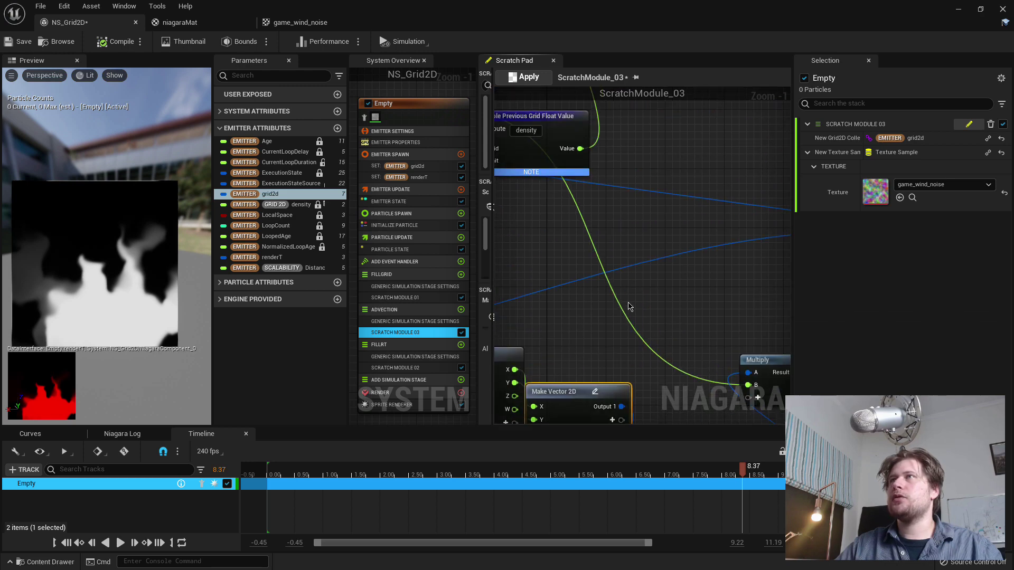
# Create another Multiply node fed by DeltaTime in A and place it ahead of the noise-scaling Multiply.
pyautogui.rightClick(629, 306)
pyautogui.write('mul')
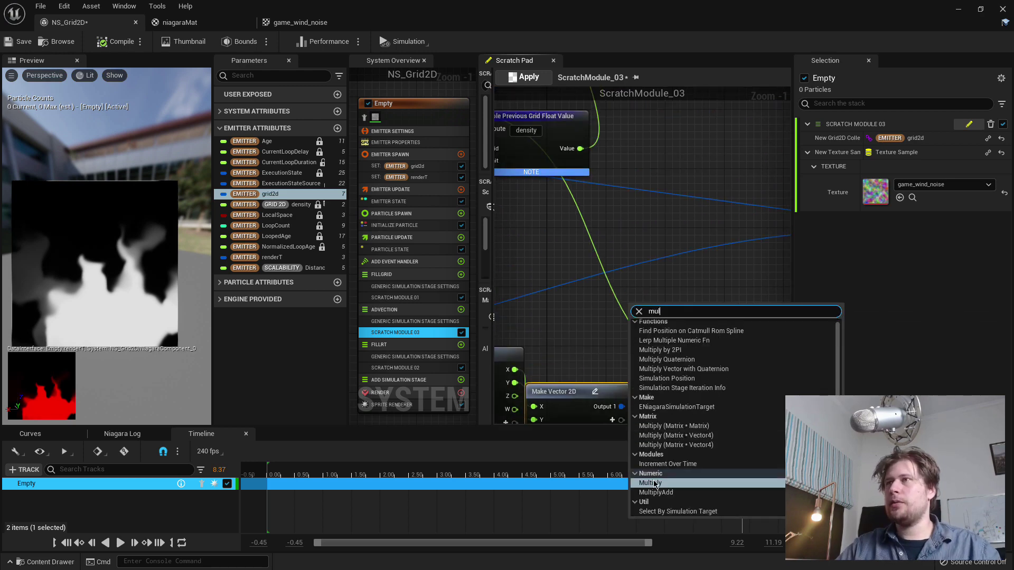
pyautogui.click(650, 351)
pyautogui.moveTo(614, 331); pyautogui.dragTo(629, 316, button='right')
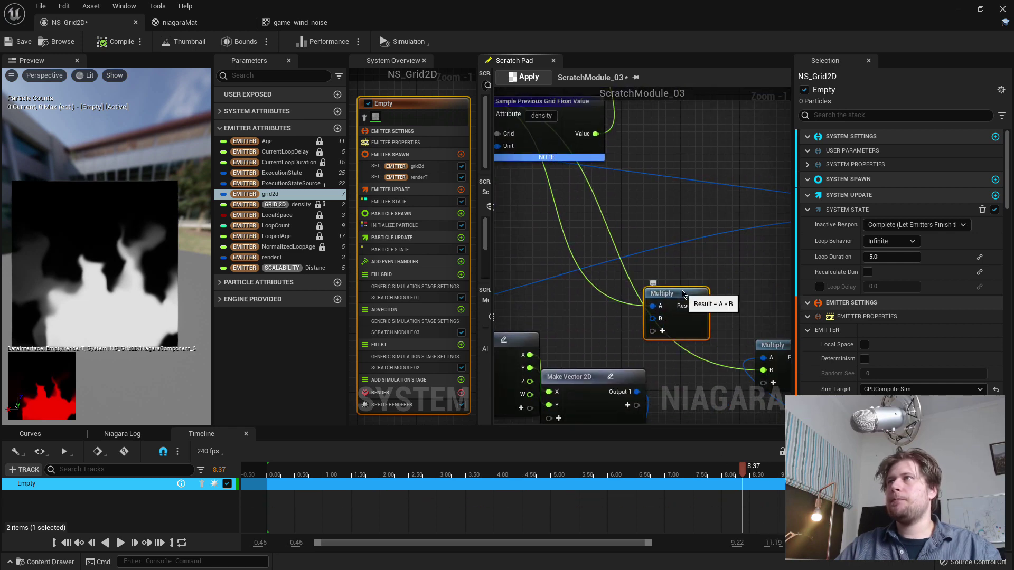
pyautogui.moveTo(683, 294); pyautogui.dragTo(722, 279)
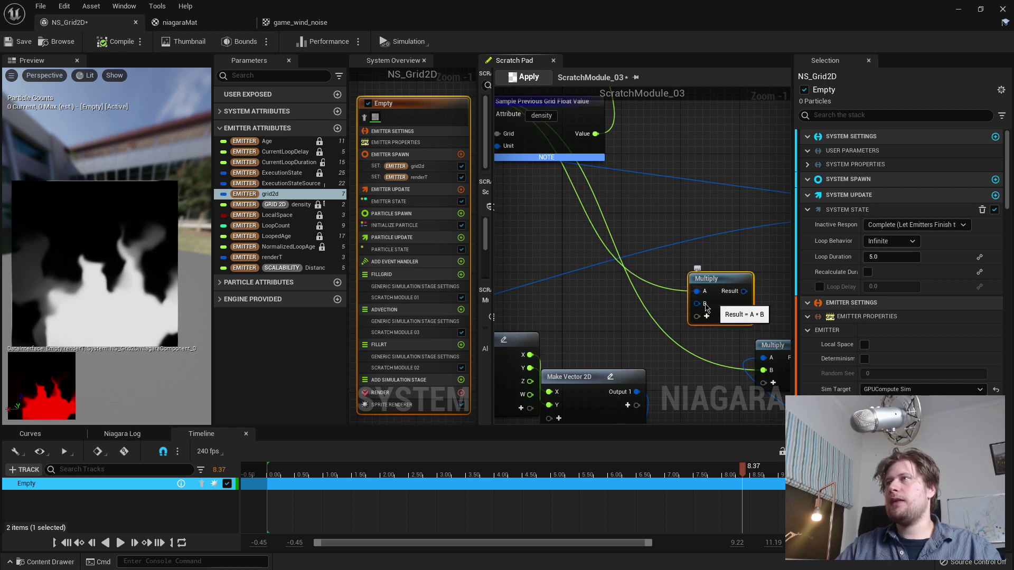
# Add a new float input to Map Get and name it advectionStrength.
pyautogui.moveTo(528, 158); pyautogui.dragTo(637, 297, button='right')
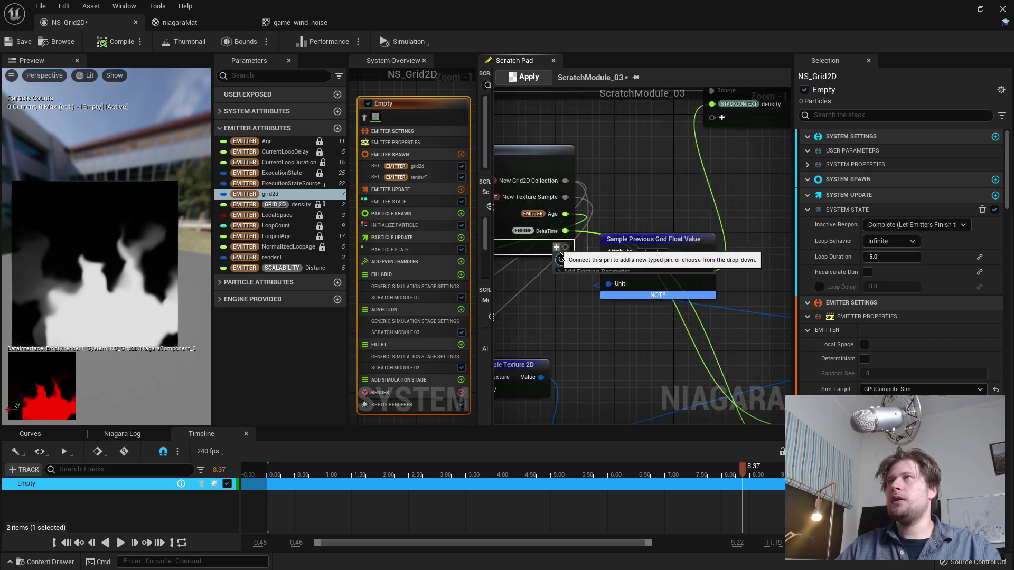
pyautogui.click(556, 247)
pyautogui.write('make')
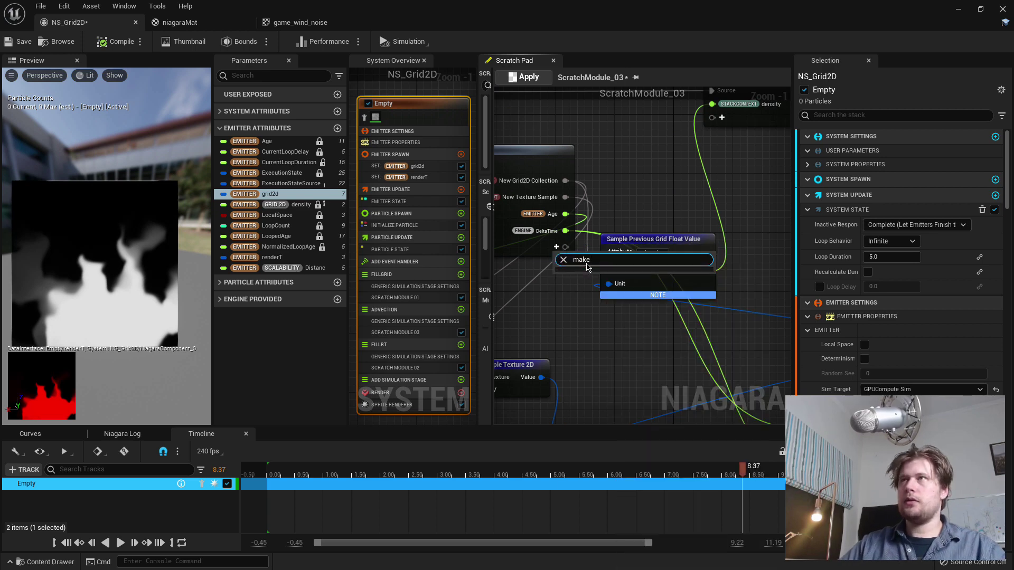
pyautogui.press('BackSpace')
pyautogui.press('BackSpace')
pyautogui.press('BackSpace')
pyautogui.press('BackSpace')
pyautogui.write('float')
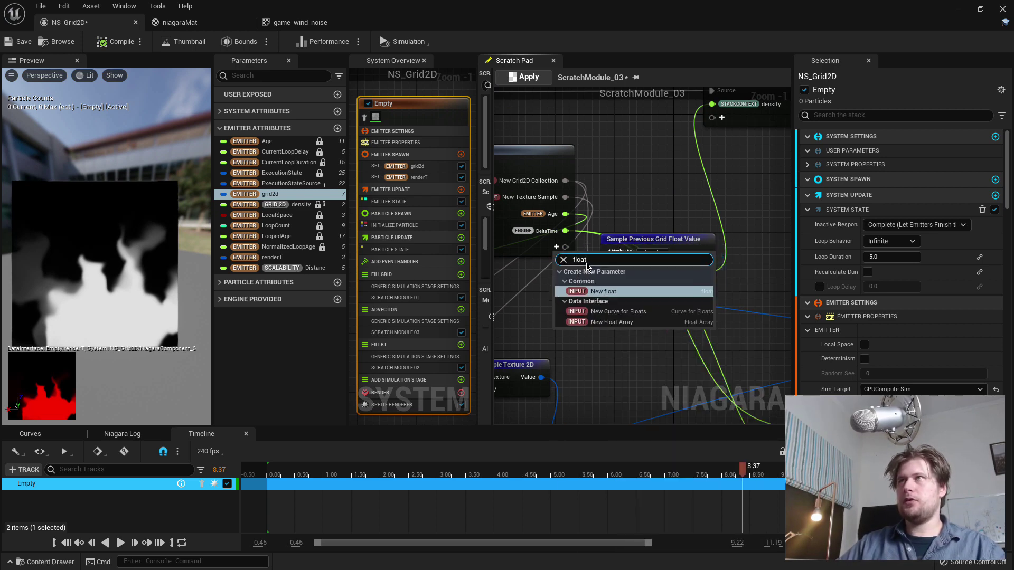
pyautogui.press('Return')
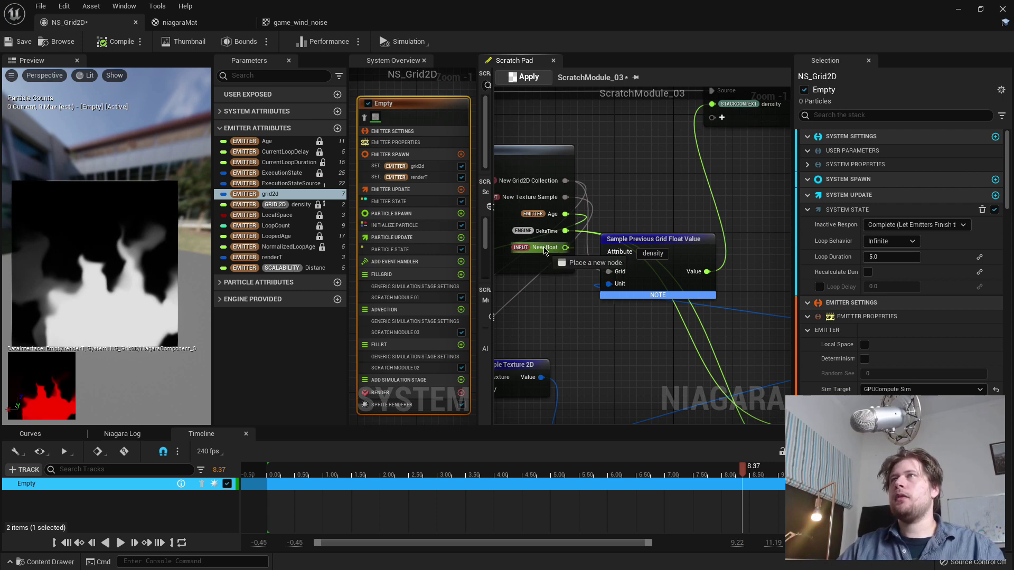
pyautogui.doubleClick(545, 249)
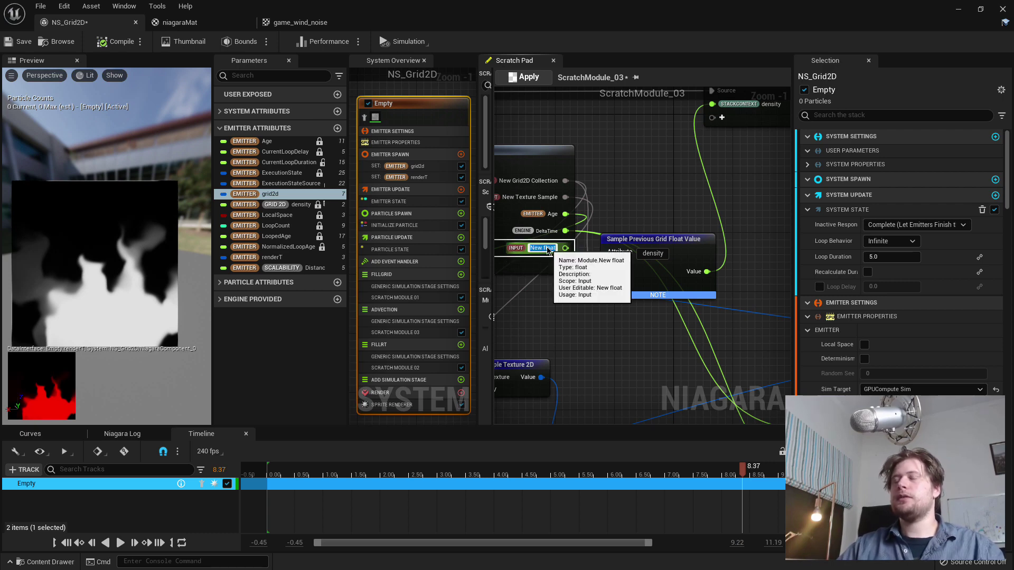
pyautogui.press('BackSpace')
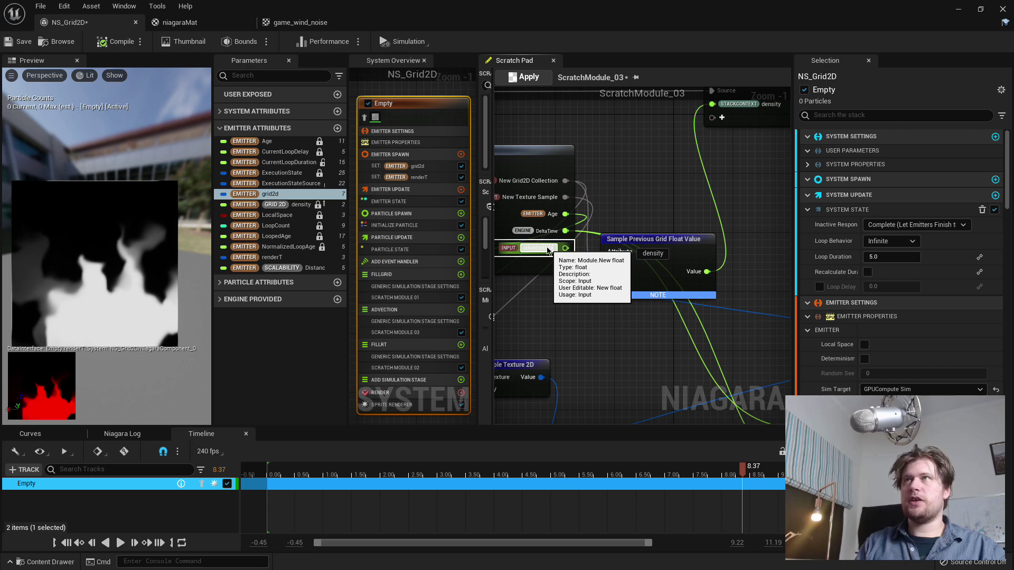
pyautogui.write('advectionStrength')
pyautogui.press('Return')
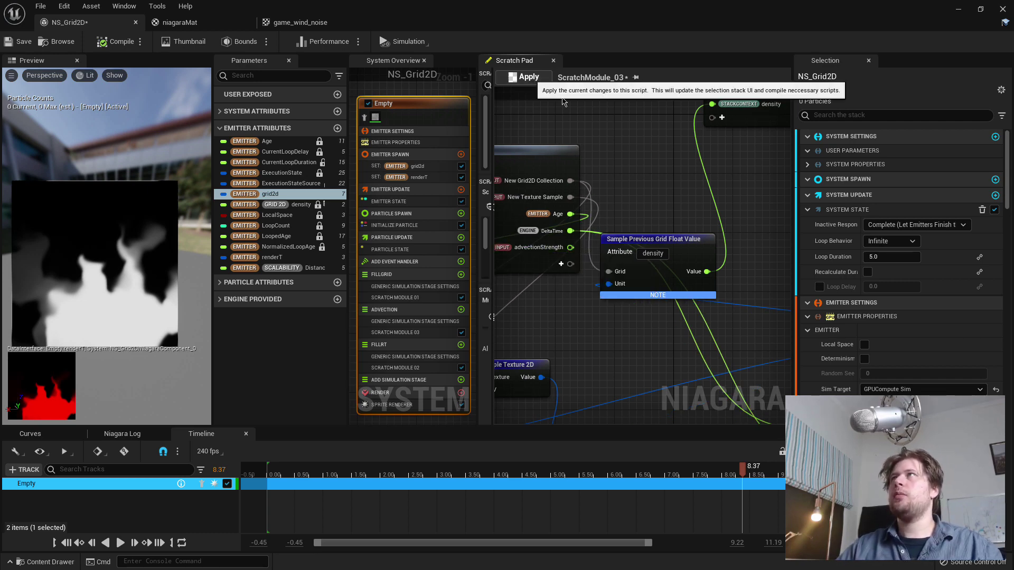
# Apply the module and set the Advection stage's advectionStrength input to 1.0 in Scratch Module 03.
pyautogui.click(528, 78)
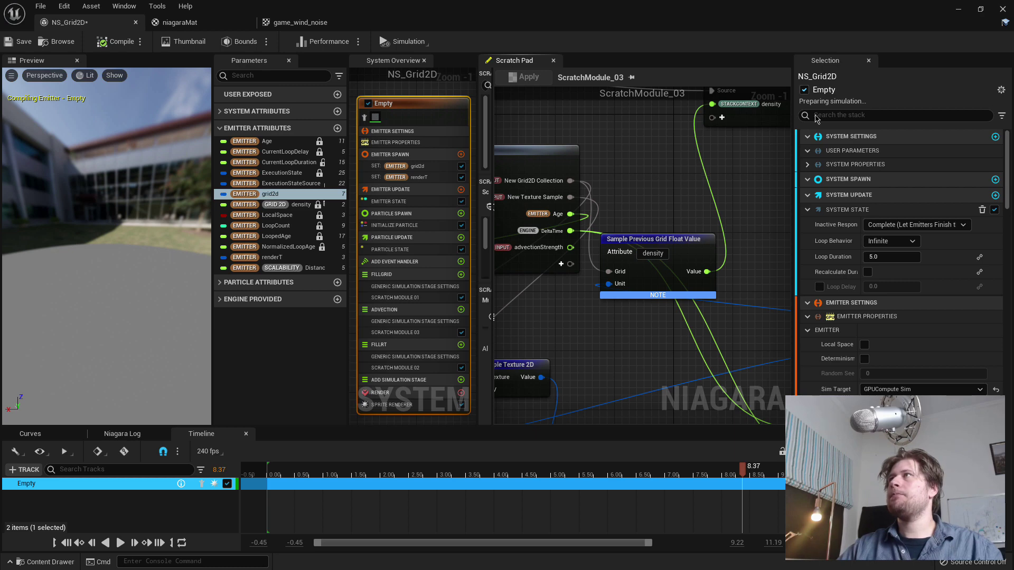
pyautogui.click(407, 333)
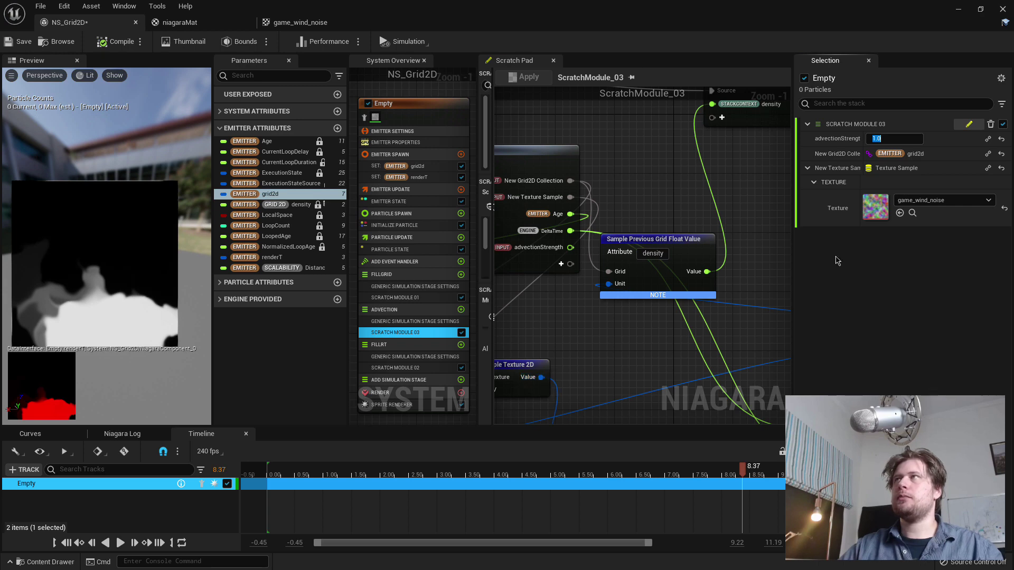
# Multiply DeltaTime by advectionStrength, feed the result into B of the noise-scaling Multiply, and apply the module.
pyautogui.moveTo(560, 369); pyautogui.dragTo(552, 353, button='right')
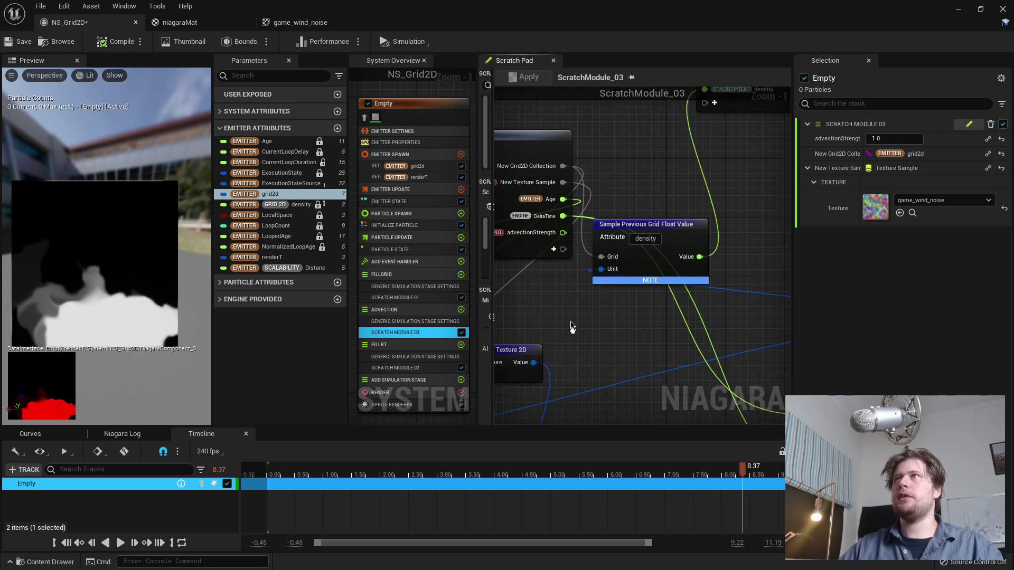
pyautogui.moveTo(563, 231); pyautogui.dragTo(687, 291)
pyautogui.moveTo(694, 239); pyautogui.dragTo(600, 208, button='right')
pyautogui.moveTo(615, 253); pyautogui.dragTo(645, 327)
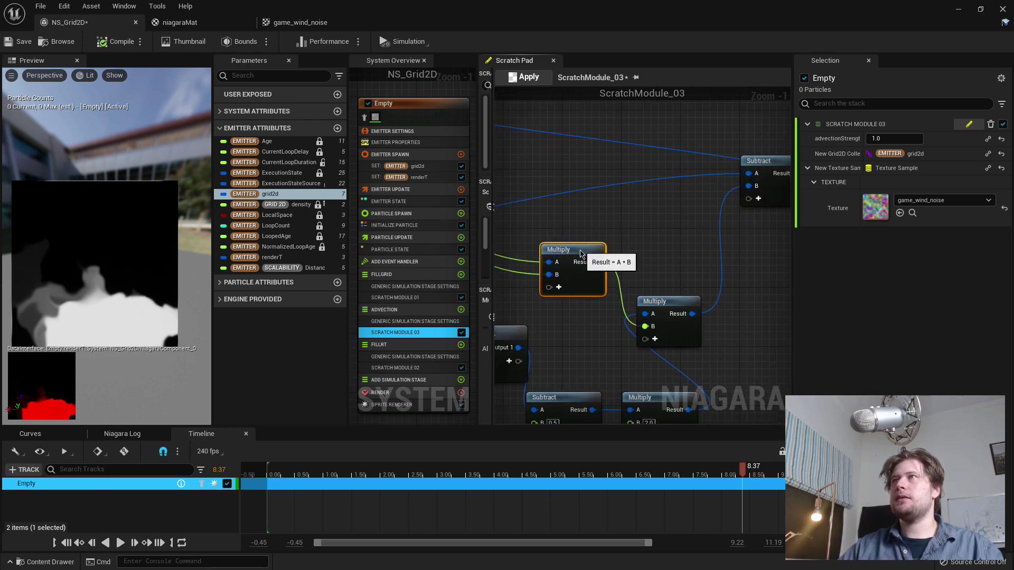
pyautogui.moveTo(559, 250); pyautogui.dragTo(551, 286)
pyautogui.click(525, 77)
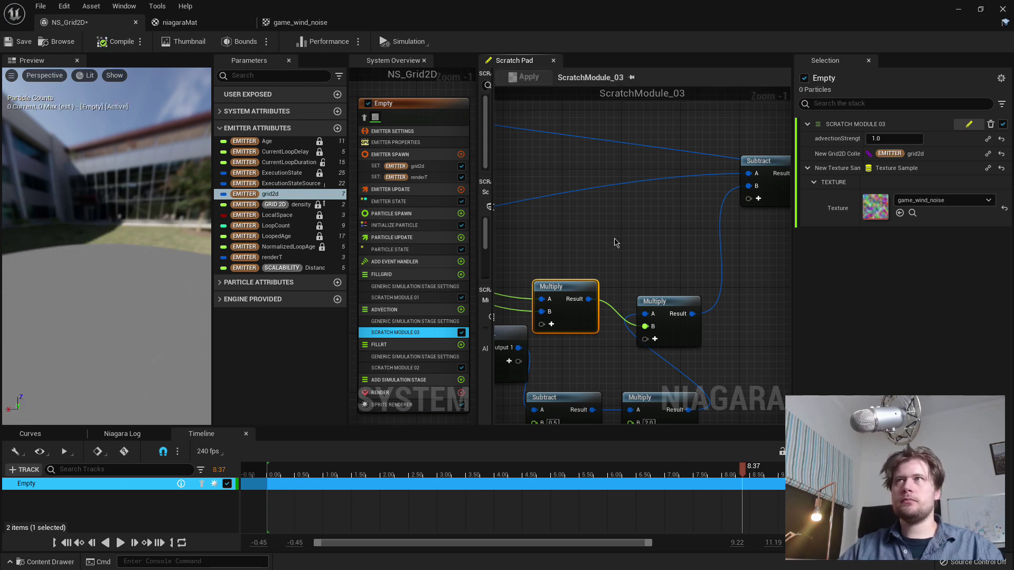
# Play the simulation preview briefly and pause it to examine how the noise advects the density.
pyautogui.moveTo(570, 245); pyautogui.dragTo(840, 321, button='right')
pyautogui.write('-')
pyautogui.press('Return')
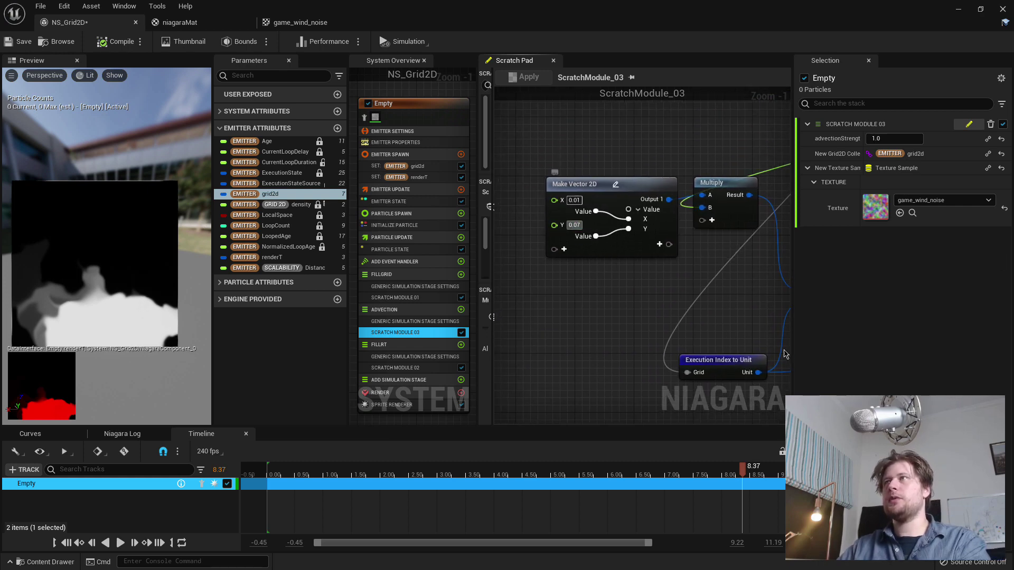
pyautogui.press('Return')
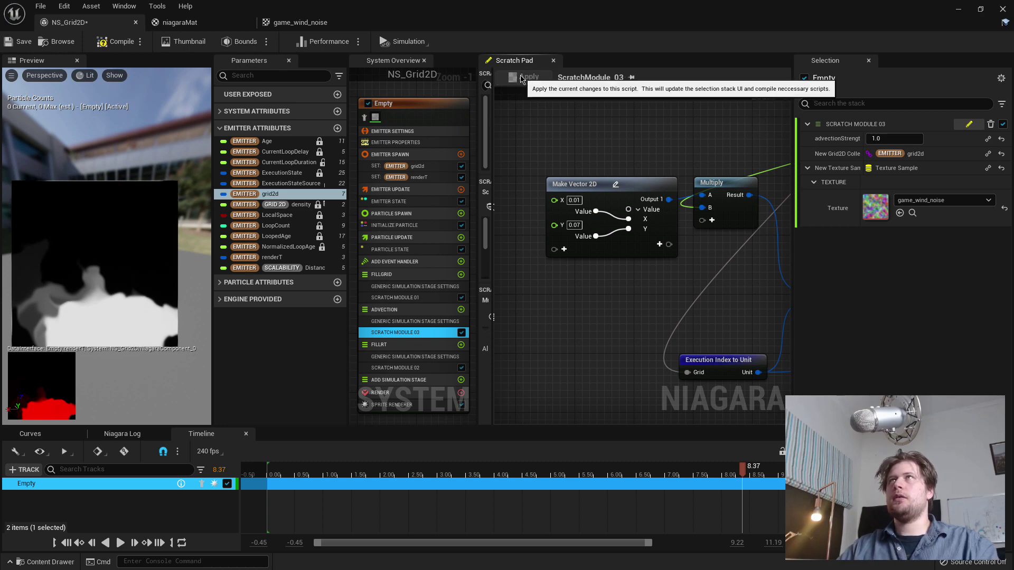
pyautogui.click(523, 78)
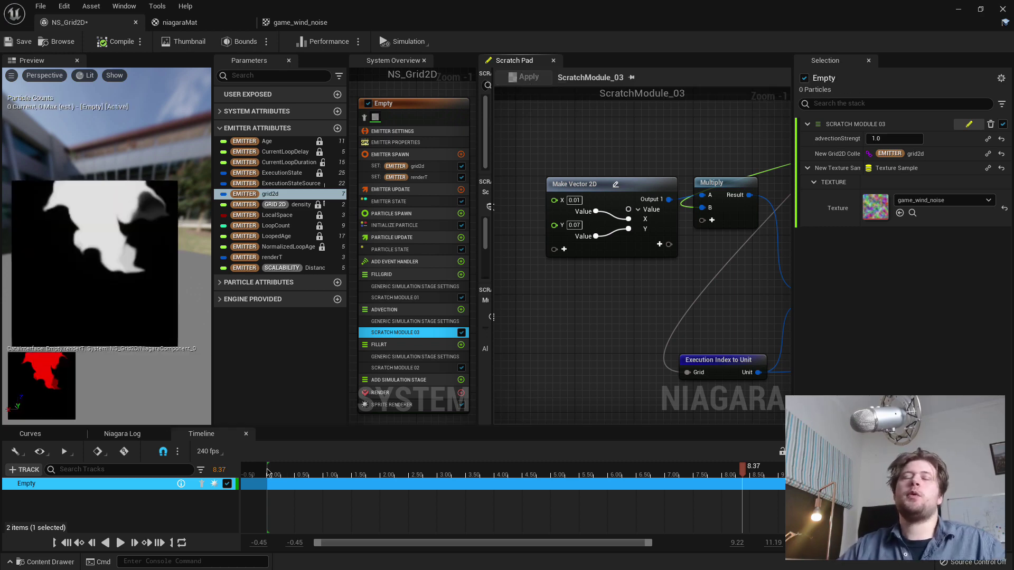
pyautogui.click(118, 544)
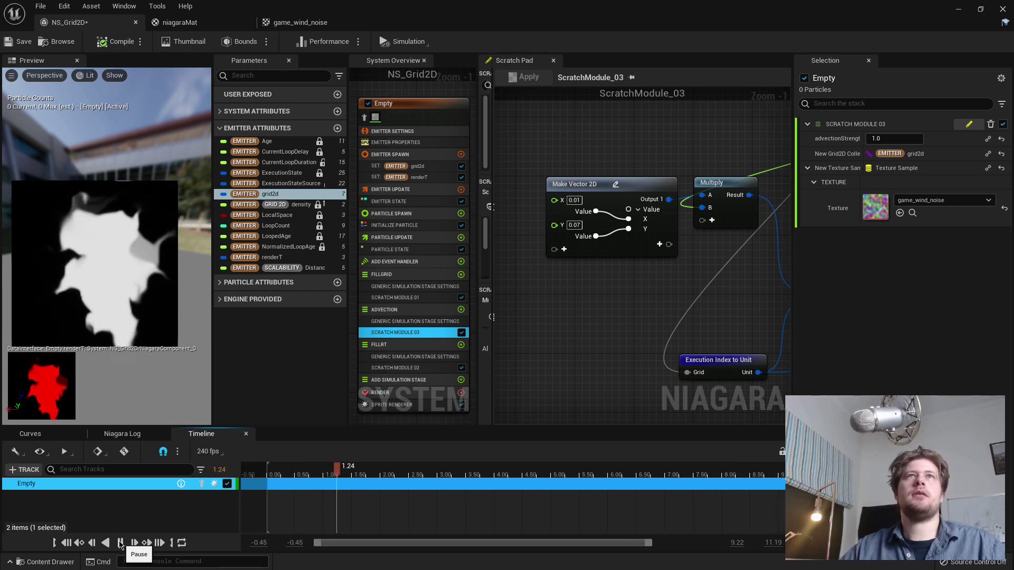
pyautogui.click(120, 544)
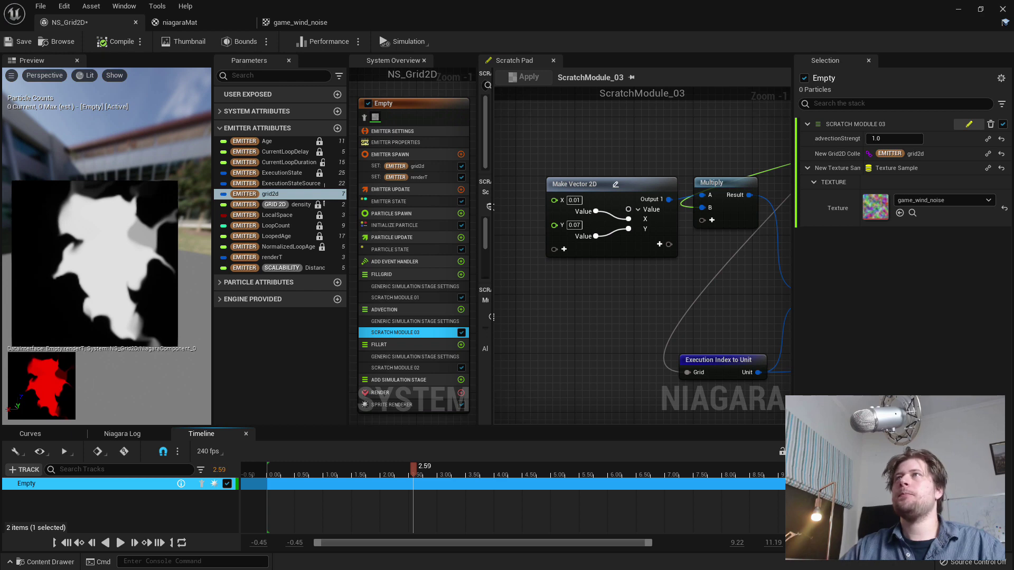
# Try a Make Vector 2D X value of 0.07, apply the module, and preview the simulation.
pyautogui.moveTo(580, 201); pyautogui.dragTo(564, 222, button='right')
pyautogui.click(564, 223)
pyautogui.click(565, 239)
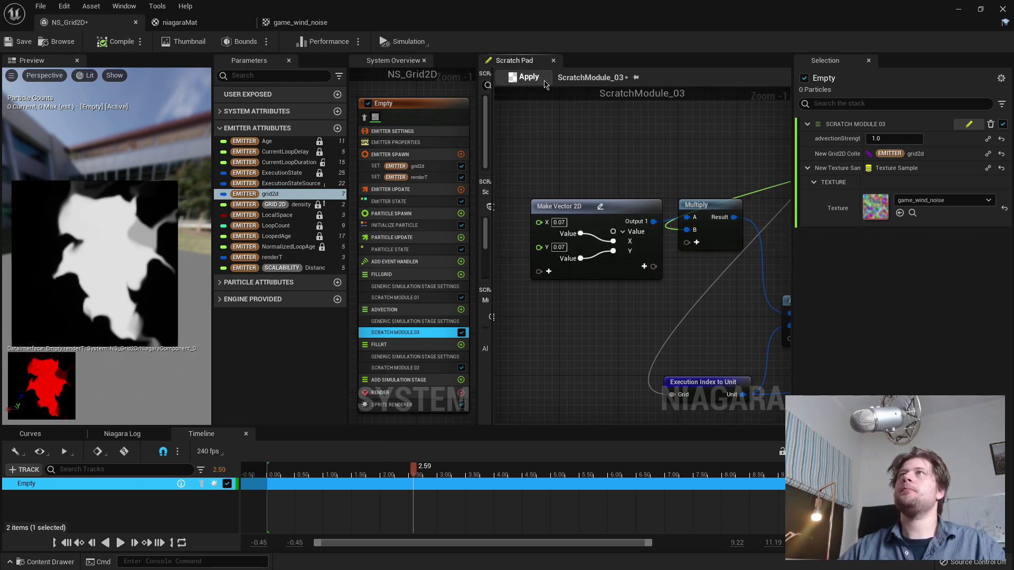
pyautogui.click(522, 77)
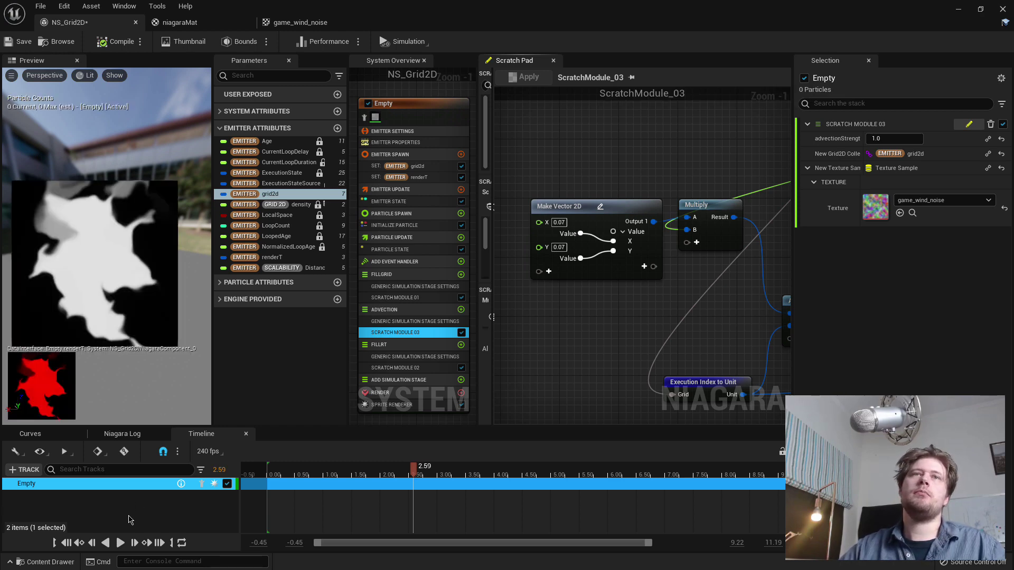
pyautogui.click(120, 543)
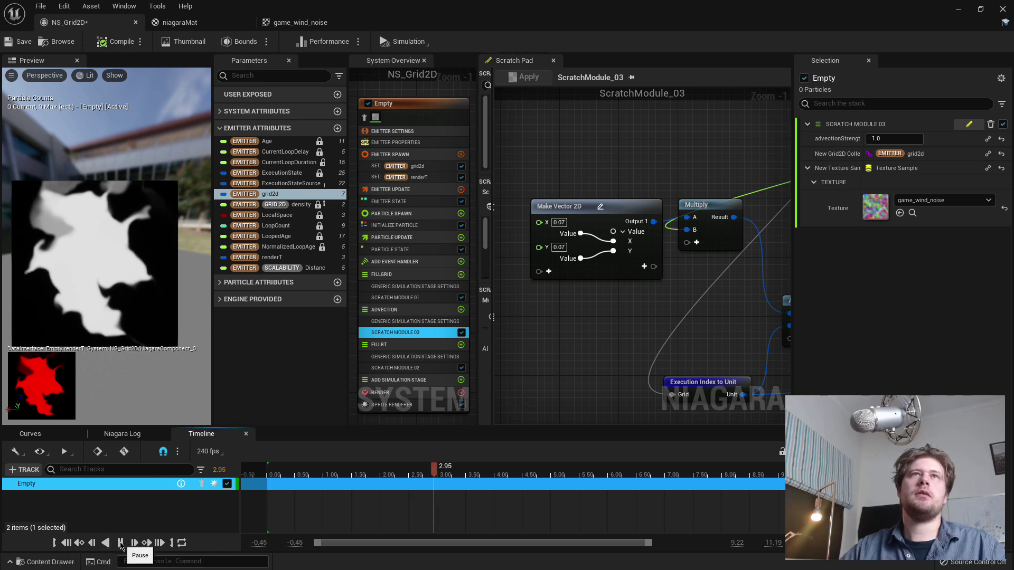
pyautogui.click(120, 543)
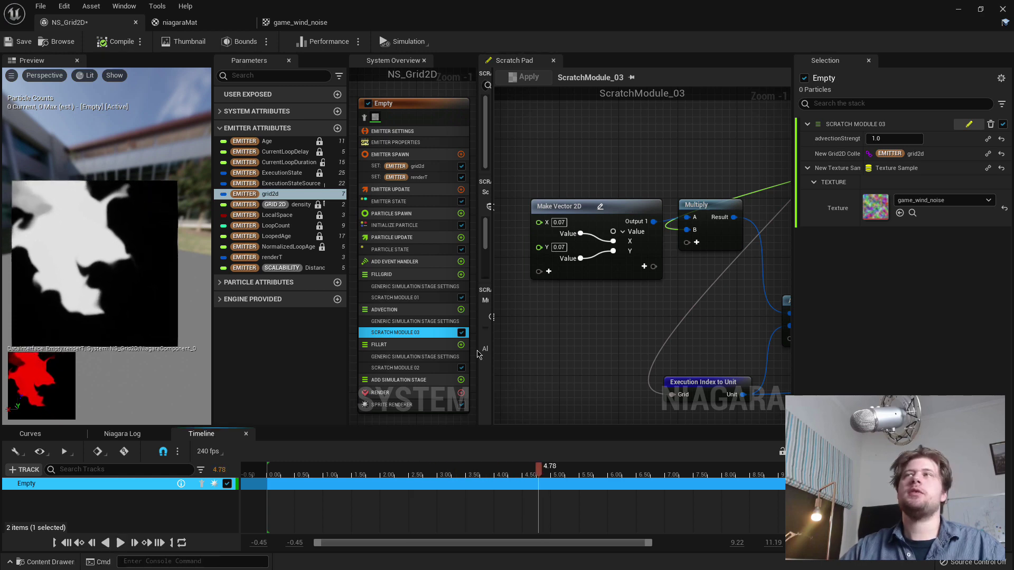
# Try Make Vector 2D panning values of 1.0 for both X and Y, and apply the module.
pyautogui.moveTo(612, 332); pyautogui.dragTo(747, 242, button='right')
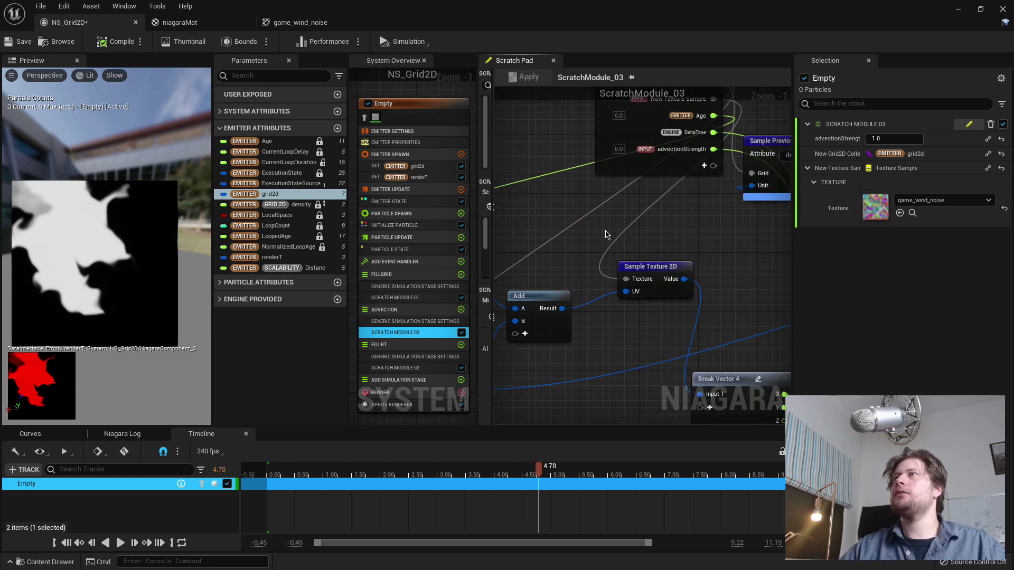
pyautogui.moveTo(606, 235); pyautogui.dragTo(665, 258, button='right')
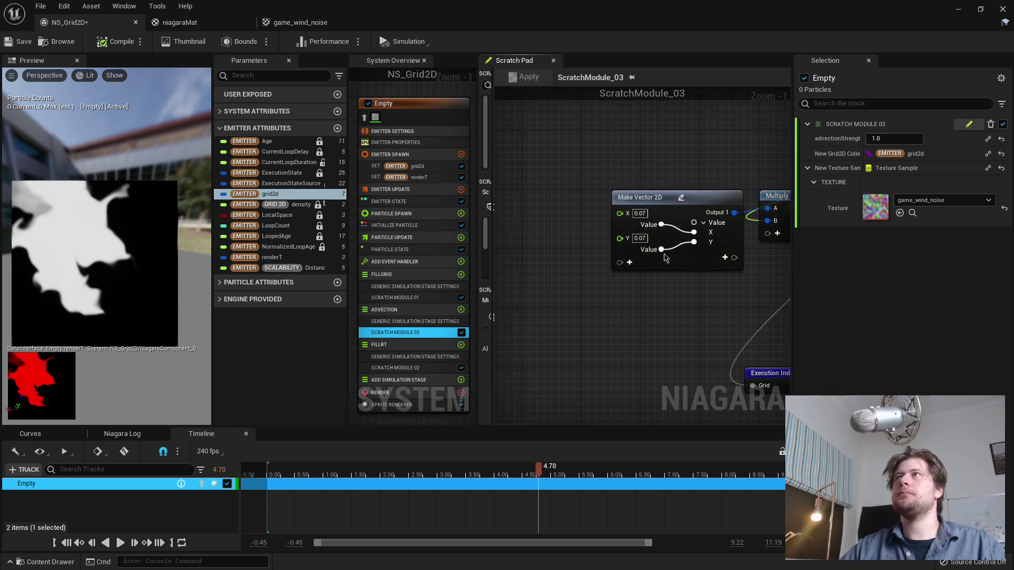
pyautogui.click(639, 213)
pyautogui.write('1')
pyautogui.click(640, 238)
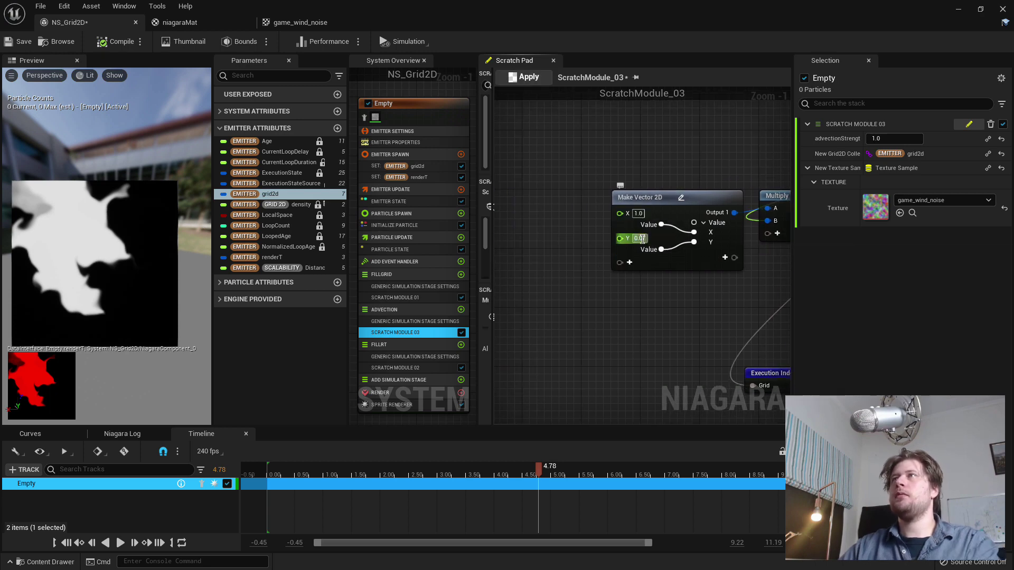
pyautogui.write('0')
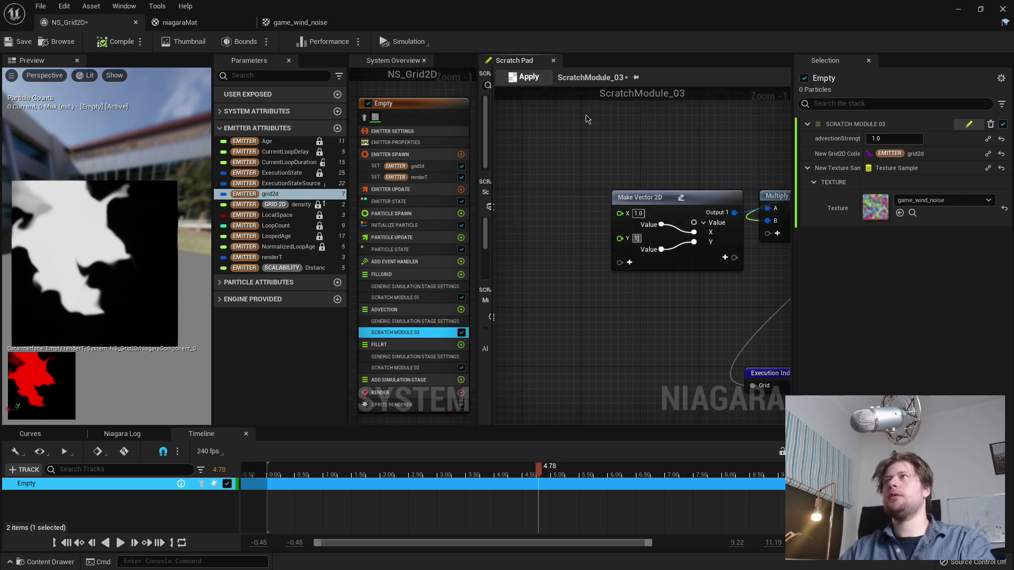
pyautogui.click(524, 77)
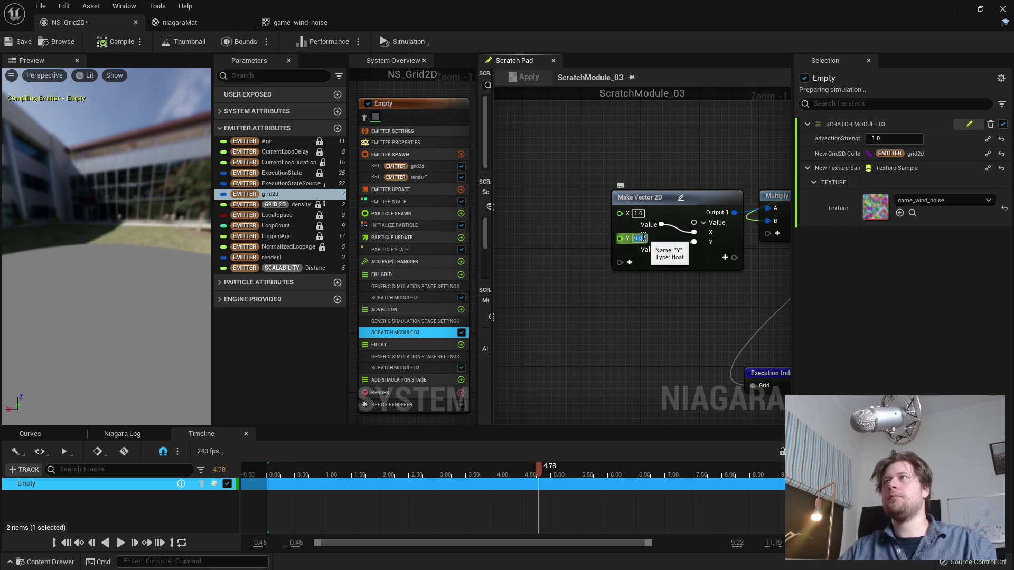
pyautogui.write('1')
pyautogui.press('Return')
pyautogui.click(523, 77)
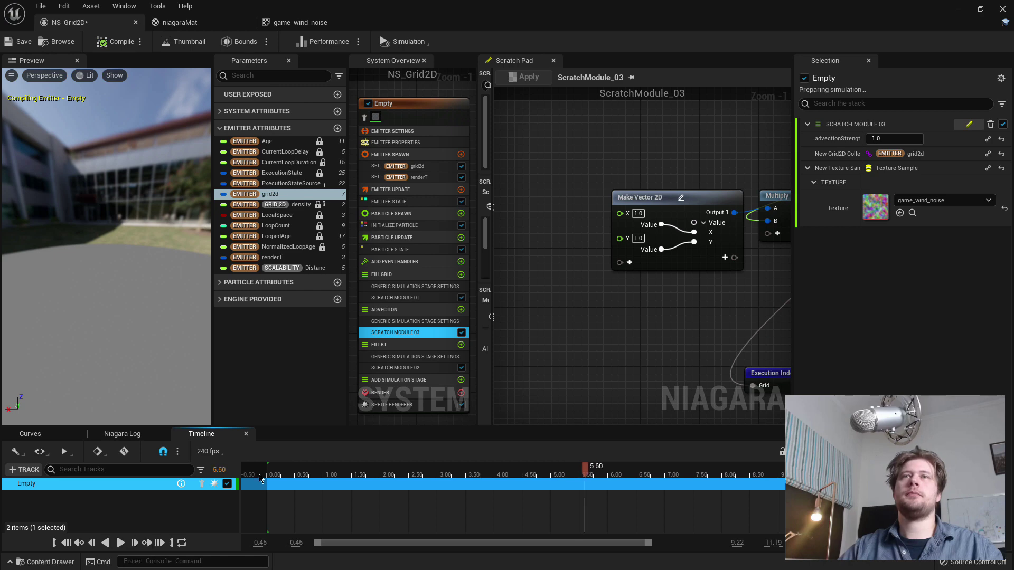
# Play the simulation from the start of the timeline and pause it to examine the faster noise panning.
pyautogui.click(258, 476)
pyautogui.click(121, 543)
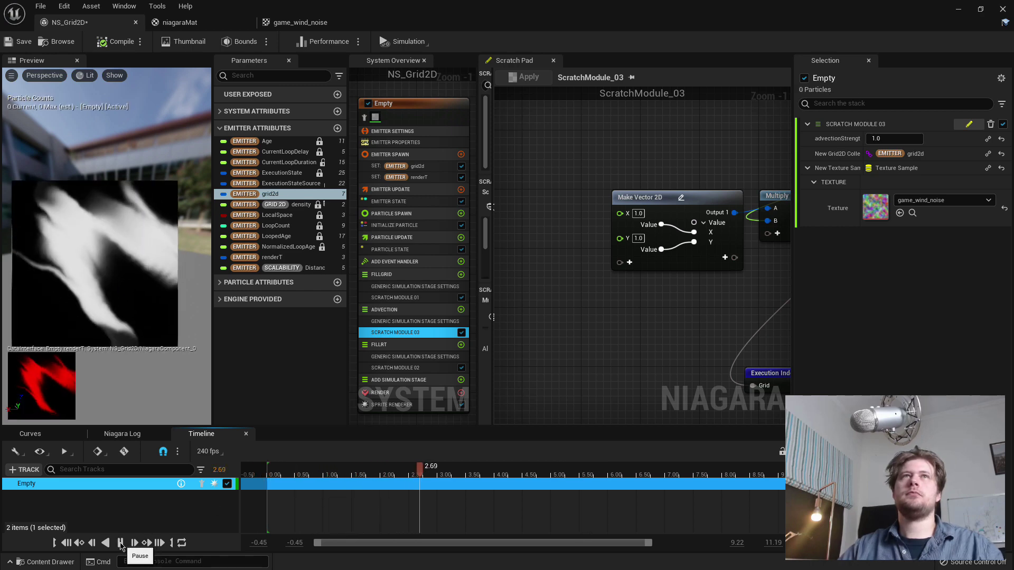
pyautogui.click(121, 544)
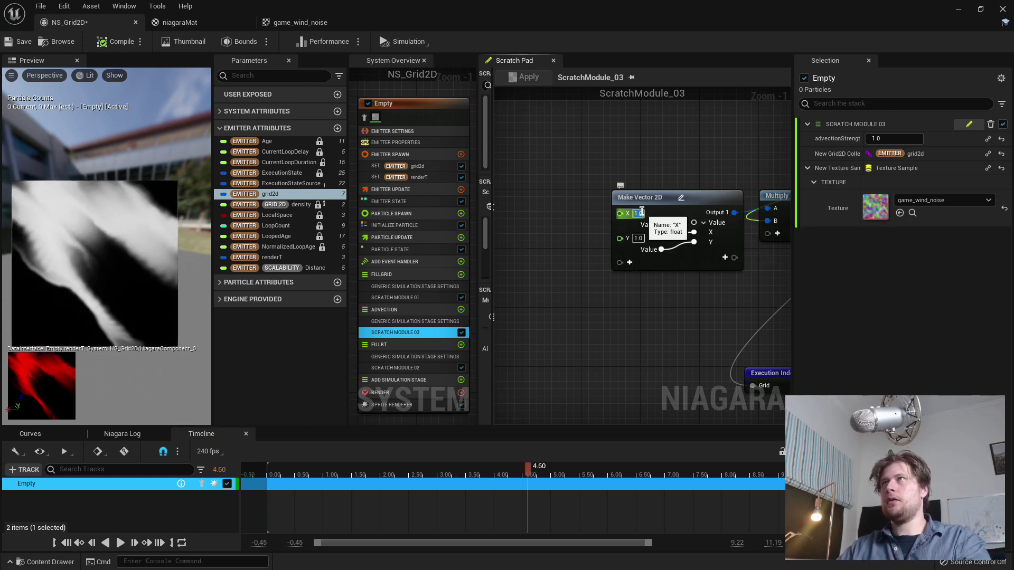
# Set Make Vector 2D to X 0.0 and Y 0.1, apply the module, and preview the simulation.
pyautogui.write('0')
pyautogui.press('Tab')
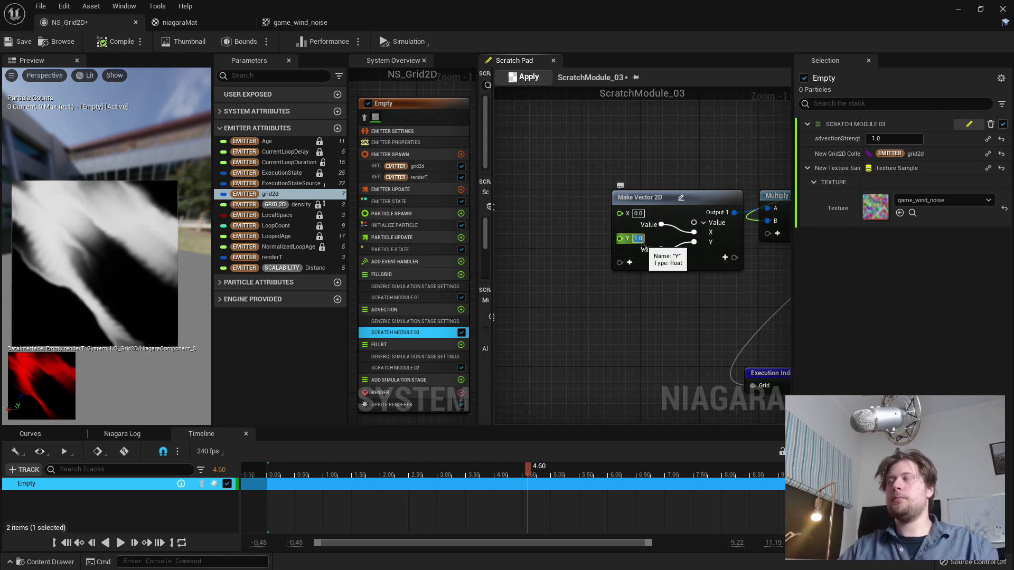
pyautogui.write('0.4')
pyautogui.press('Return')
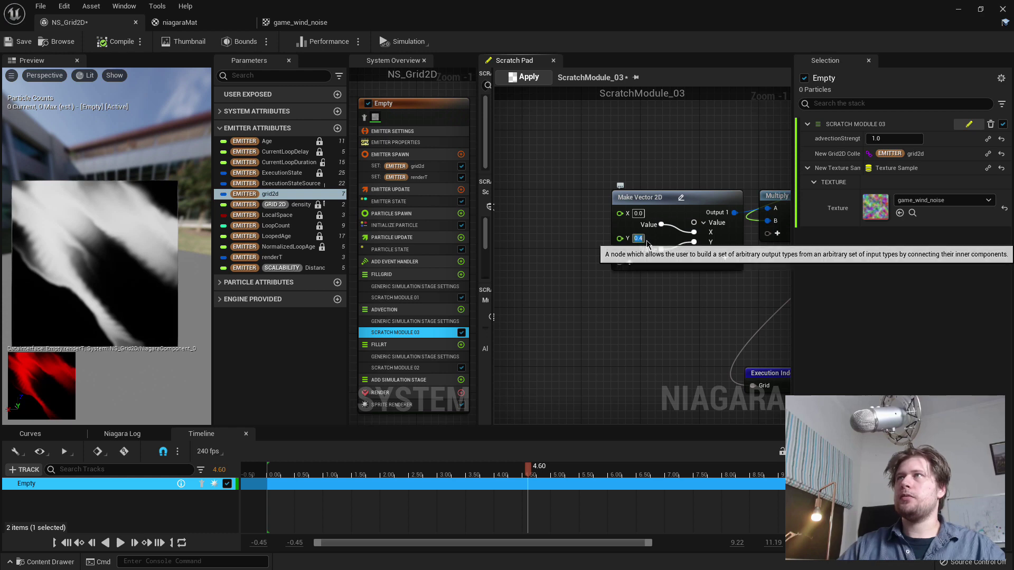
pyautogui.click(524, 77)
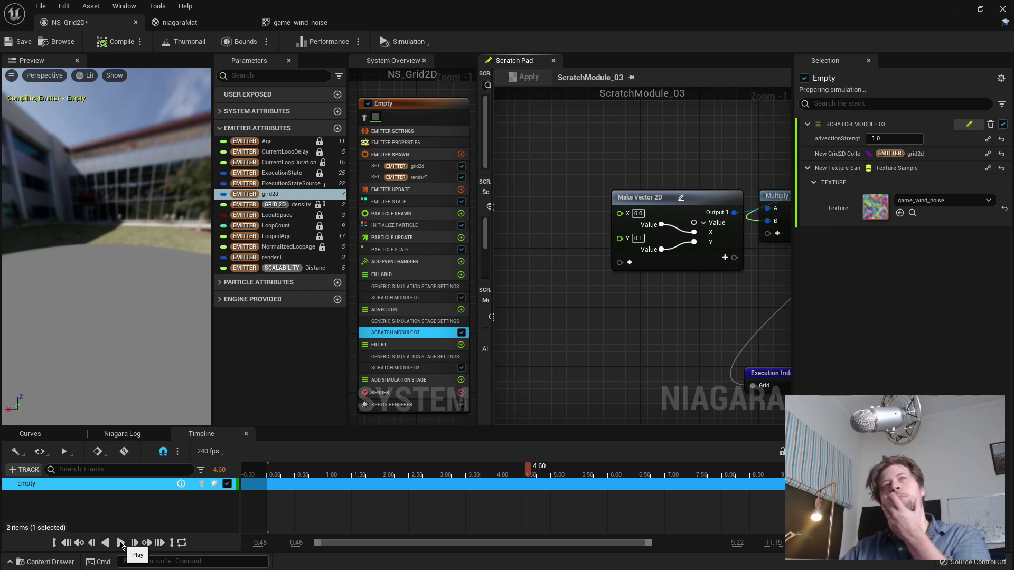
pyautogui.click(120, 543)
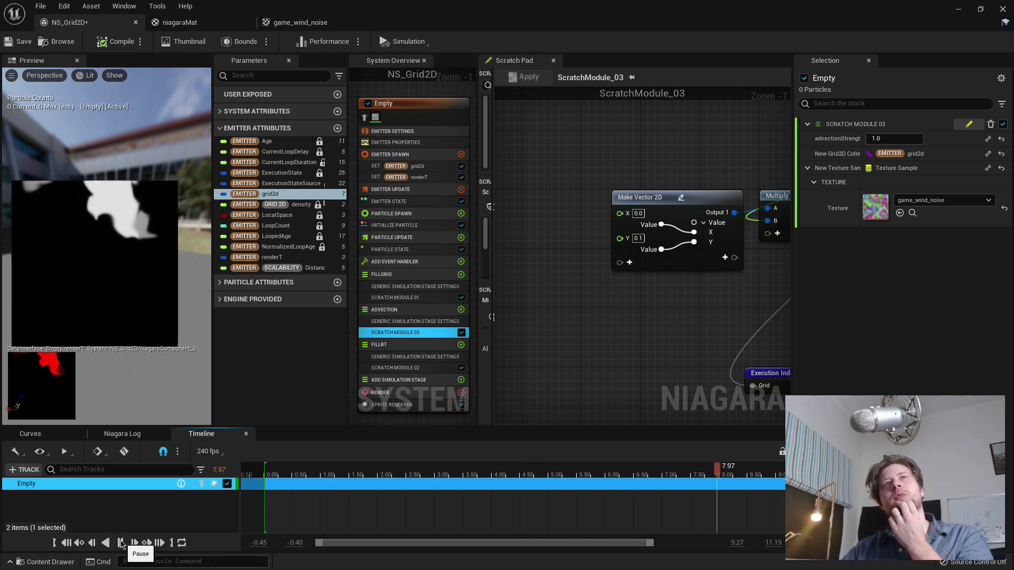
pyautogui.click(120, 543)
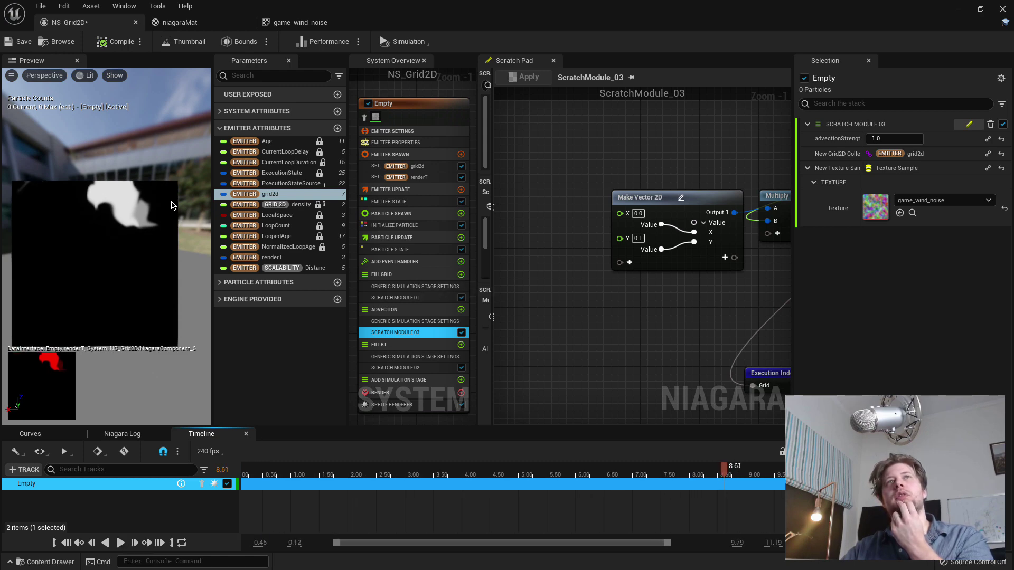
# Add a Rotate Vector 2D node and place it below the Make Vector 2D node.
pyautogui.moveTo(749, 314); pyautogui.dragTo(570, 294, button='right')
pyautogui.rightClick(571, 294)
pyautogui.write('ro')
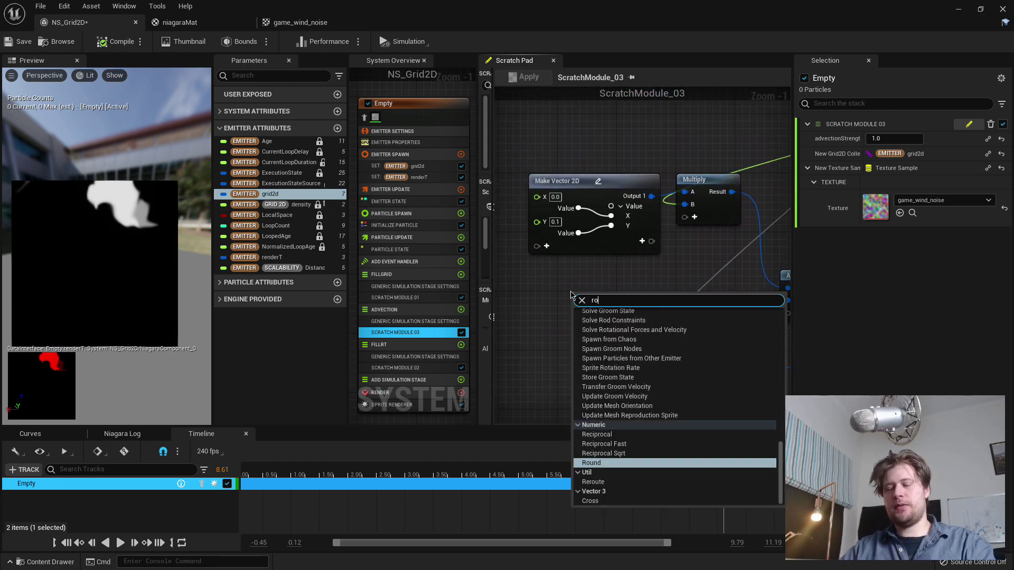
pyautogui.write('ta')
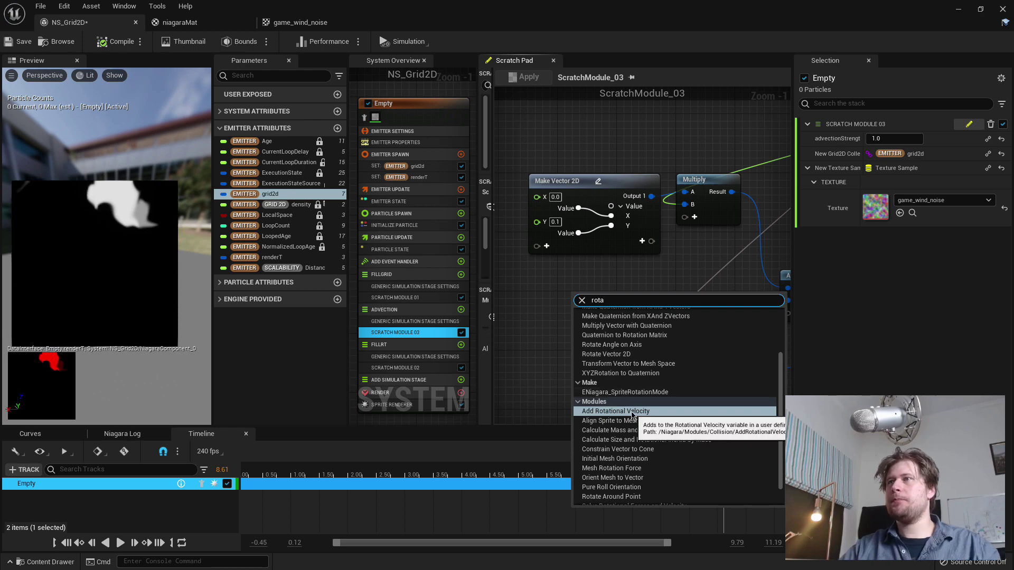
pyautogui.click(618, 354)
pyautogui.moveTo(643, 306); pyautogui.dragTo(599, 305)
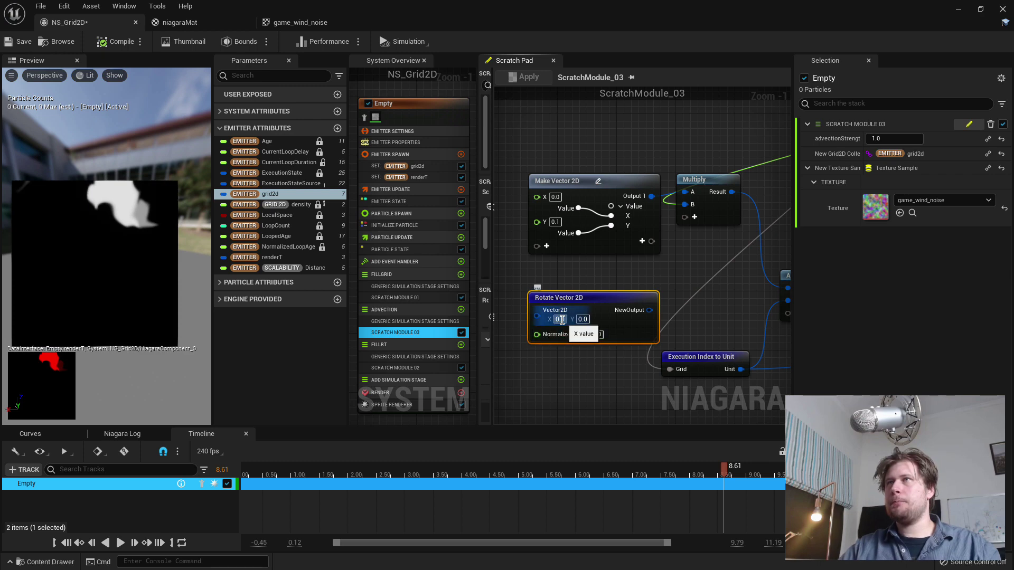
# Move Rotate Vector 2D below Execution Index to Unit and connect the Unit output to its Vector2D input.
pyautogui.moveTo(557, 381); pyautogui.dragTo(525, 368, button='right')
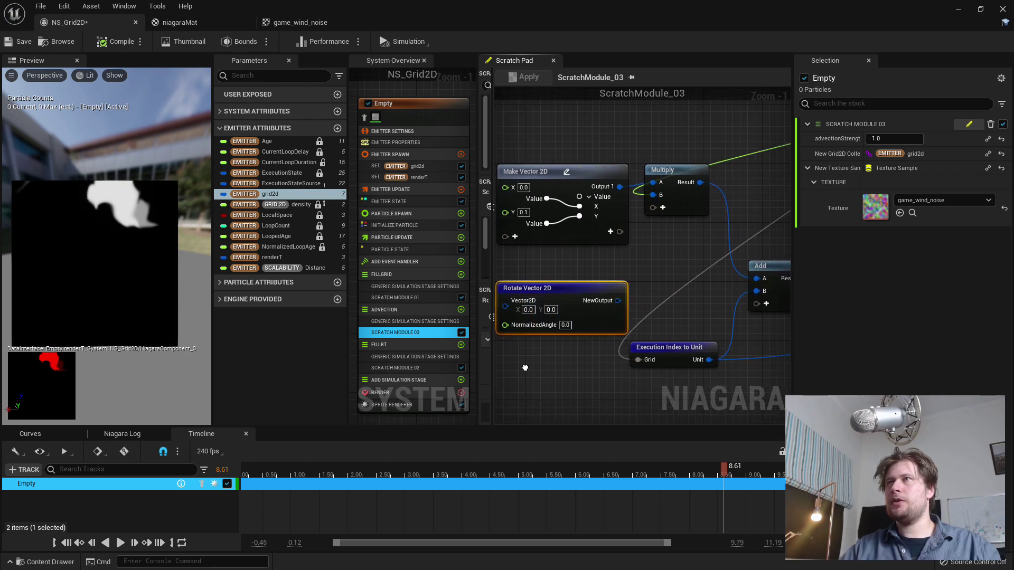
pyautogui.moveTo(576, 294); pyautogui.dragTo(605, 389)
pyautogui.scroll(-1, 541, 248)
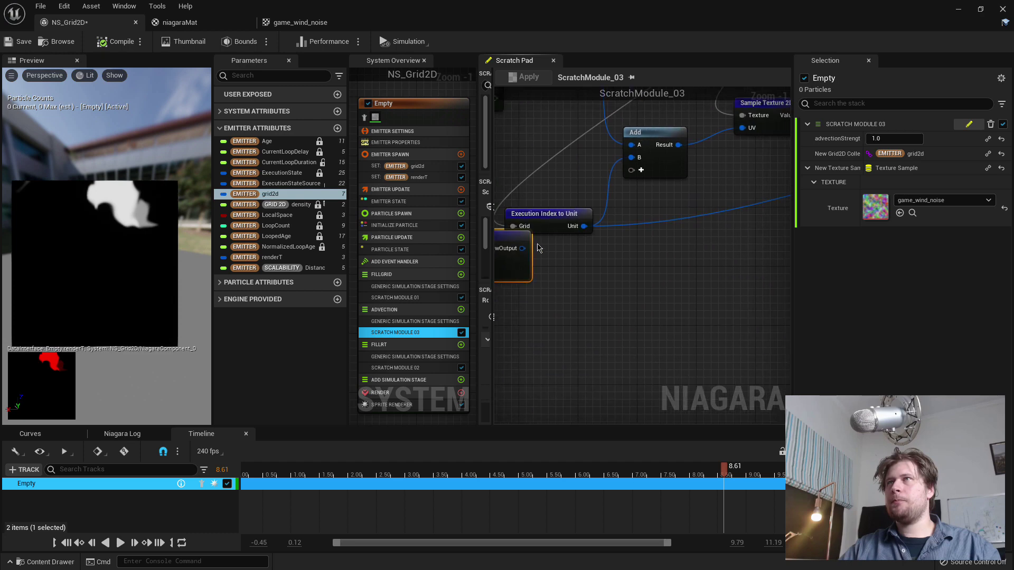
pyautogui.scroll(-1, 639, 301)
pyautogui.moveTo(638, 301); pyautogui.dragTo(640, 318, button='right')
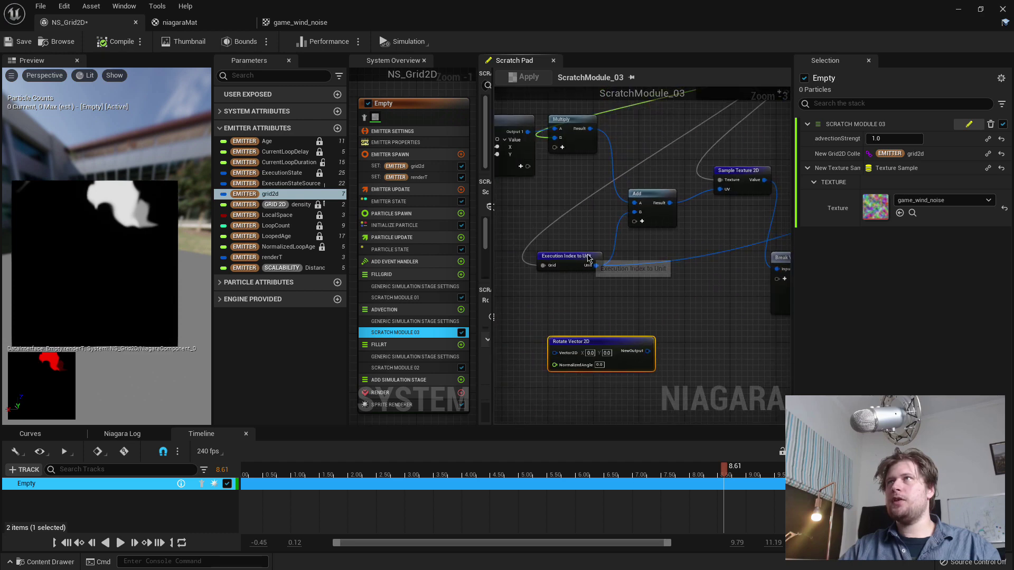
pyautogui.moveTo(591, 255); pyautogui.dragTo(555, 357)
# Connect Map Get's emitter Age output to the NormalizedAngle input of Rotate Vector 2D.
pyautogui.moveTo(560, 365); pyautogui.dragTo(565, 497, button='right')
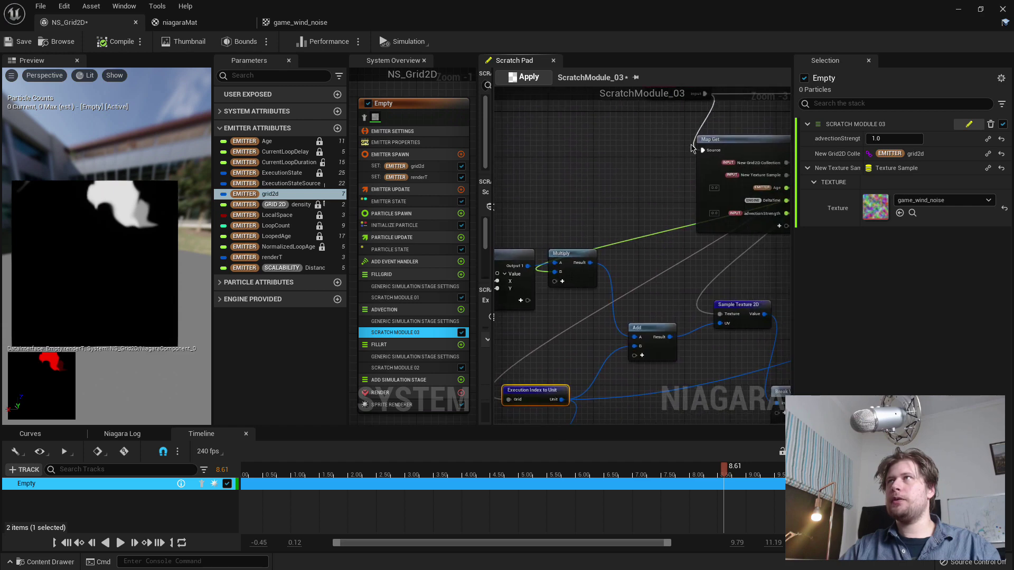
pyautogui.moveTo(691, 148); pyautogui.dragTo(605, 144, button='right')
pyautogui.click(699, 183)
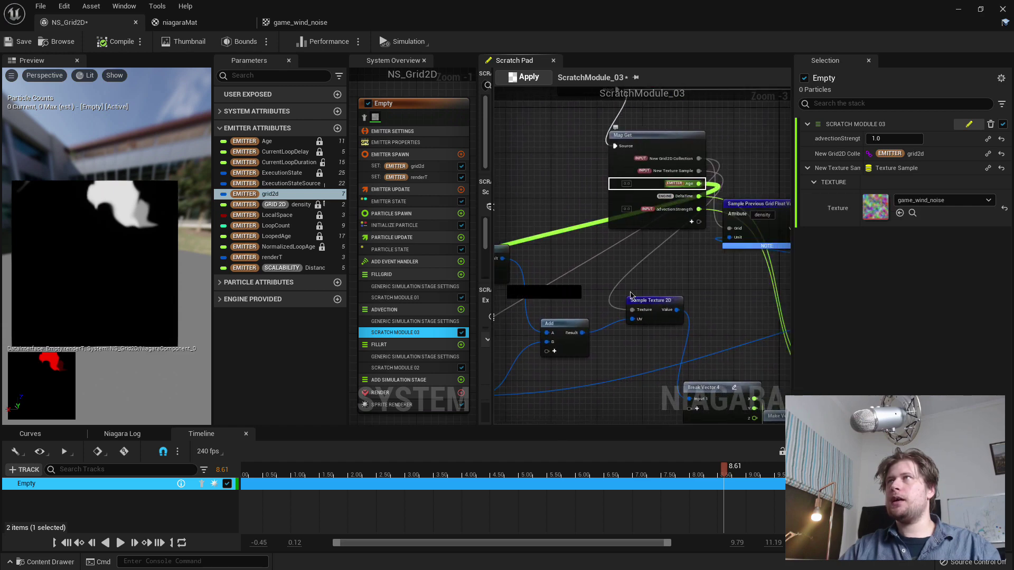
pyautogui.moveTo(629, 296); pyautogui.dragTo(556, 341)
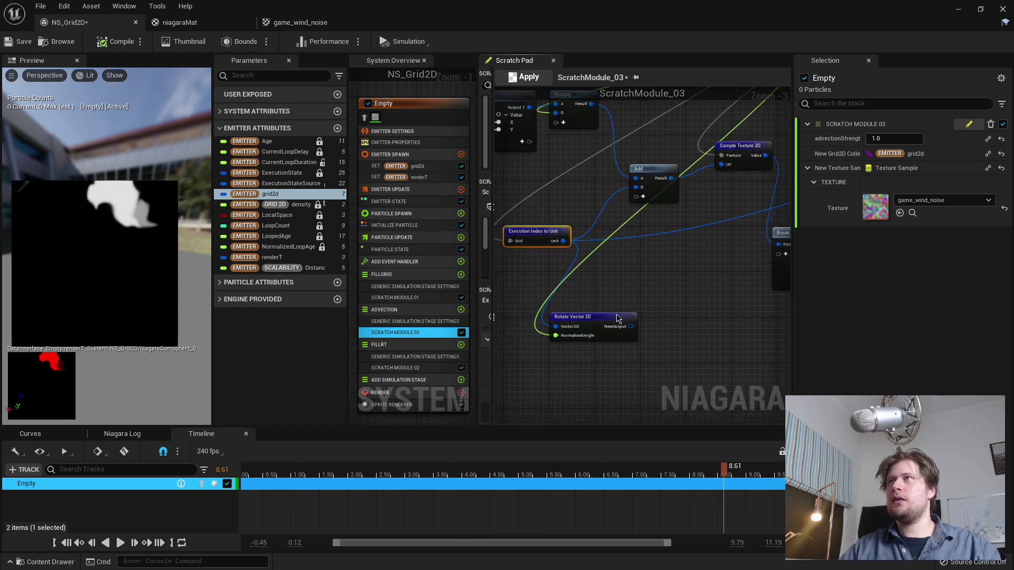
# Feed Rotate Vector 2D's output into the UV Add node's B input, apply the module, and scrub the timeline to 4.05.
pyautogui.moveTo(618, 320); pyautogui.dragTo(564, 269)
pyautogui.moveTo(563, 267); pyautogui.dragTo(624, 314, button='right')
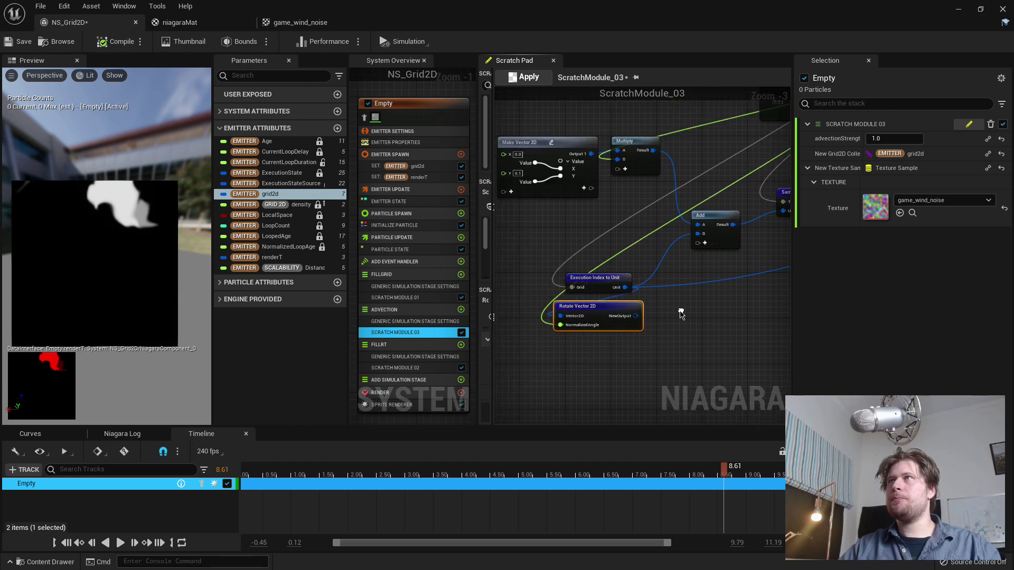
pyautogui.moveTo(635, 316); pyautogui.dragTo(698, 235)
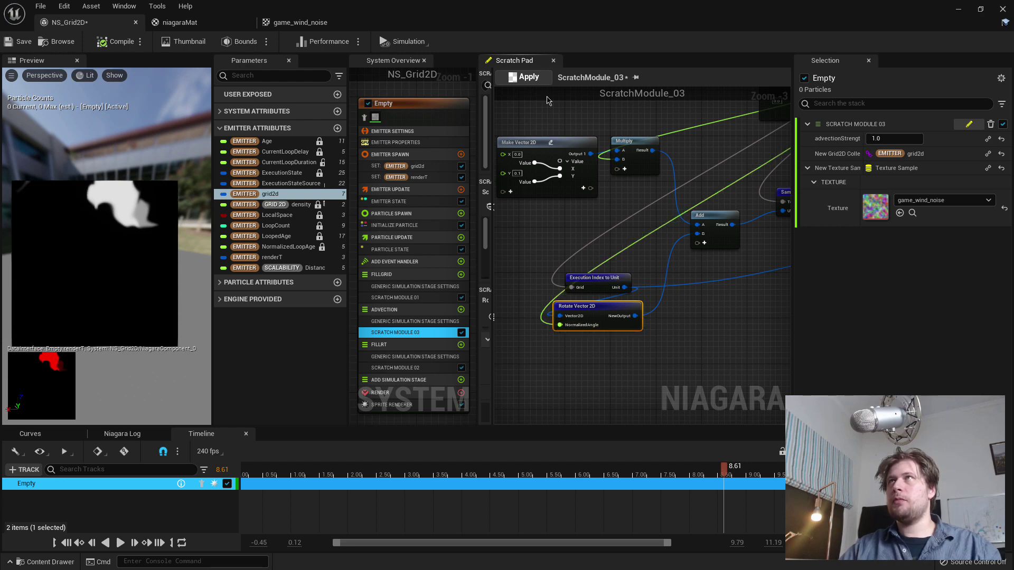
pyautogui.click(526, 77)
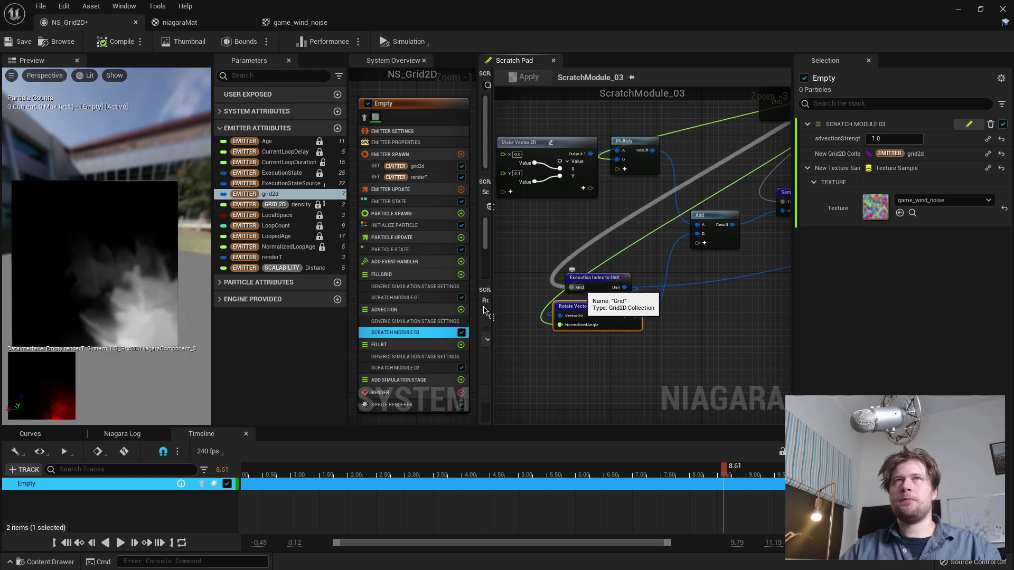
pyautogui.moveTo(274, 472); pyautogui.dragTo(465, 466)
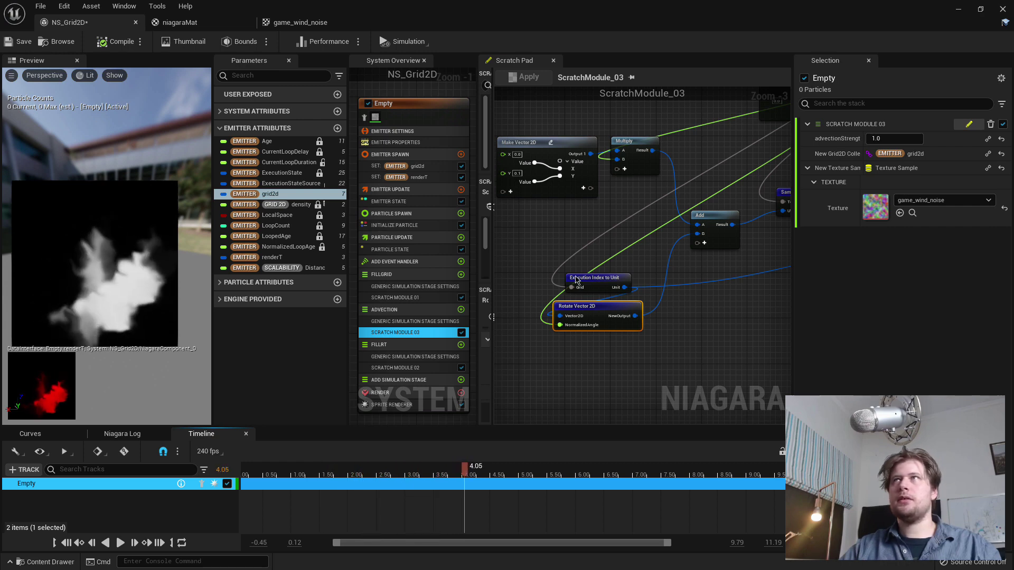
# Add a Multiply node fed by Map Get's emitter Age output and place it beside Execution Index to Unit.
pyautogui.moveTo(633, 244); pyautogui.dragTo(519, 334, button='right')
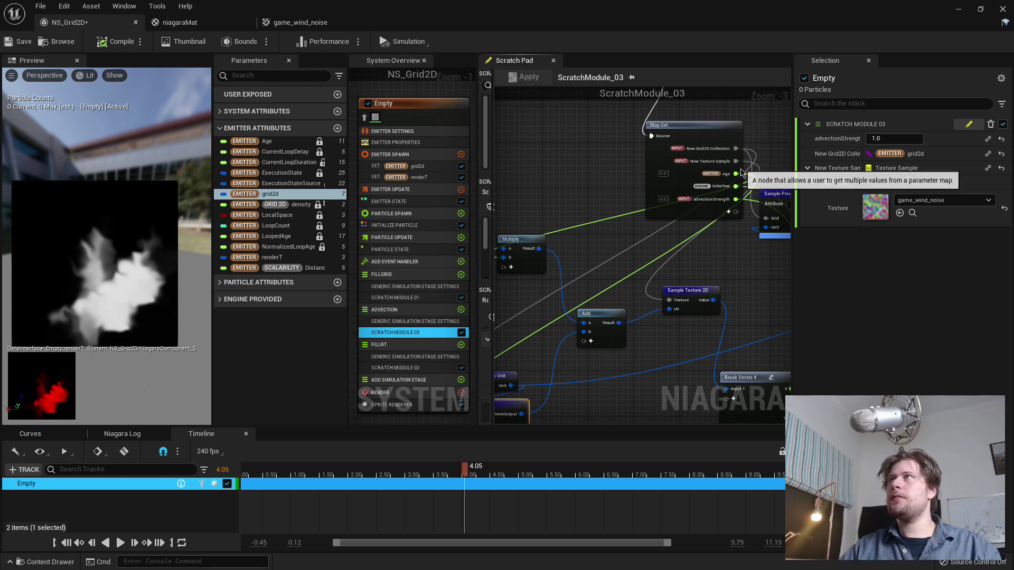
pyautogui.moveTo(618, 294); pyautogui.dragTo(745, 199, button='right')
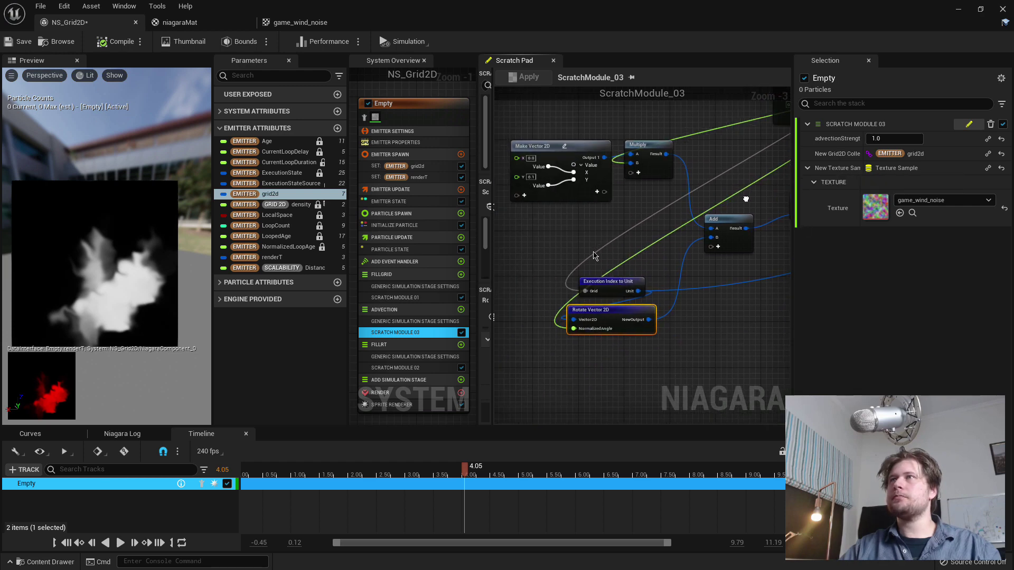
pyautogui.moveTo(532, 282); pyautogui.dragTo(578, 258, button='right')
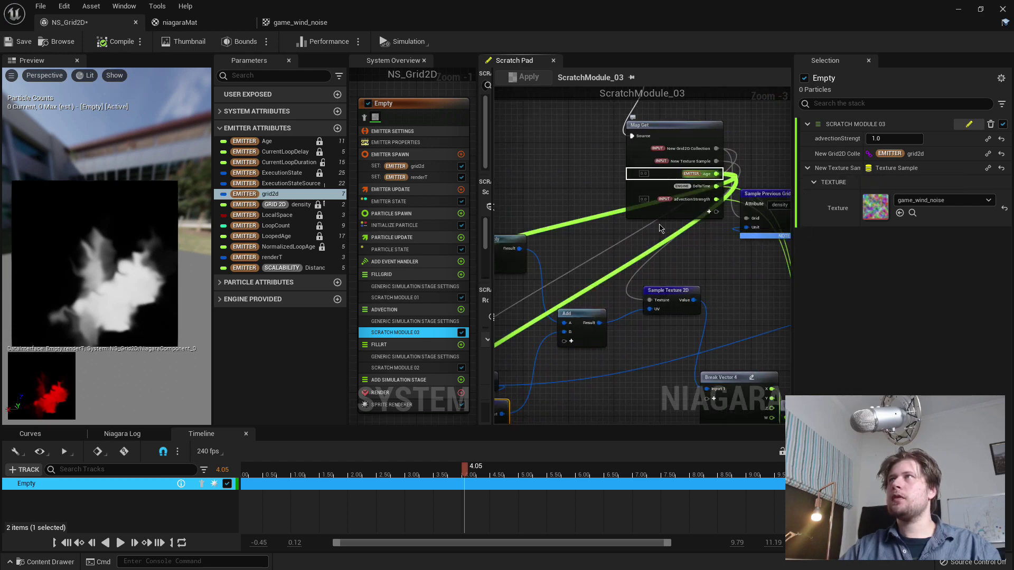
pyautogui.moveTo(642, 216); pyautogui.dragTo(580, 253, button='right')
pyautogui.rightClick(552, 258)
pyautogui.write('mul')
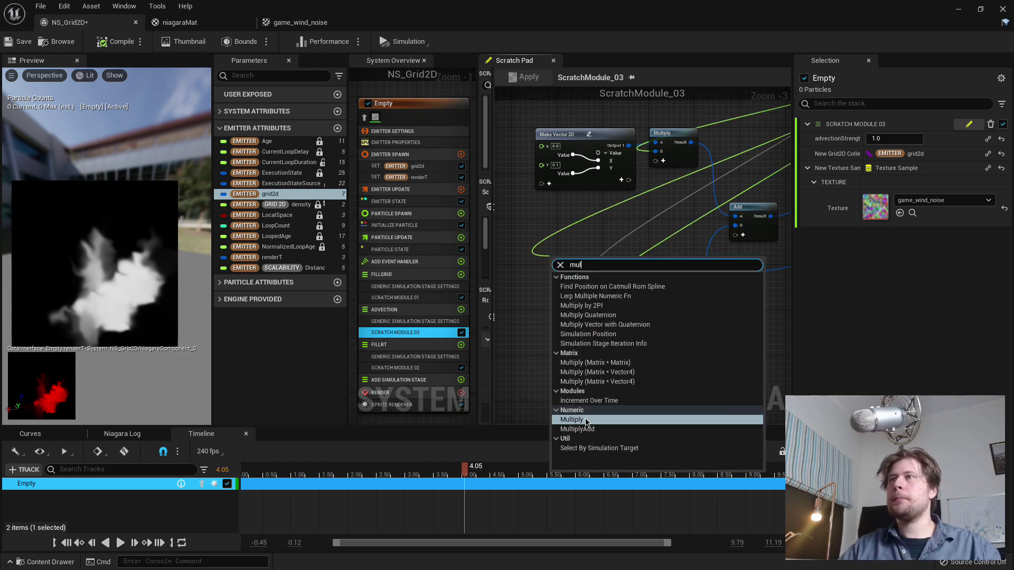
pyautogui.press('Return')
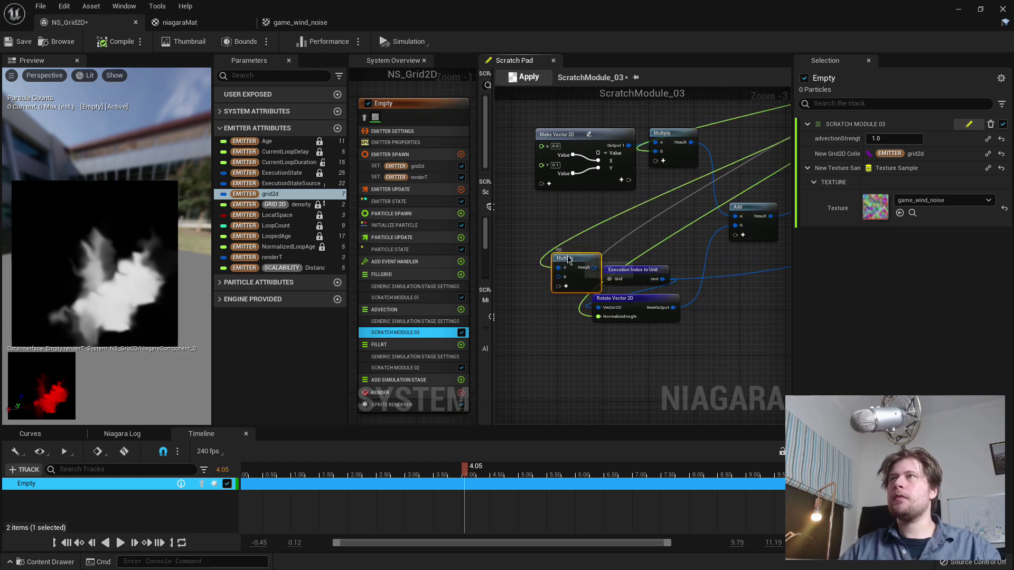
pyautogui.moveTo(567, 260); pyautogui.dragTo(528, 260)
# Convert the age Multiply's B input to float, set it to 0.2, connect its Result to Rotate Vector 2D's NormalizedAngle, and apply the module.
pyautogui.rightClick(519, 277)
pyautogui.moveTo(568, 312)
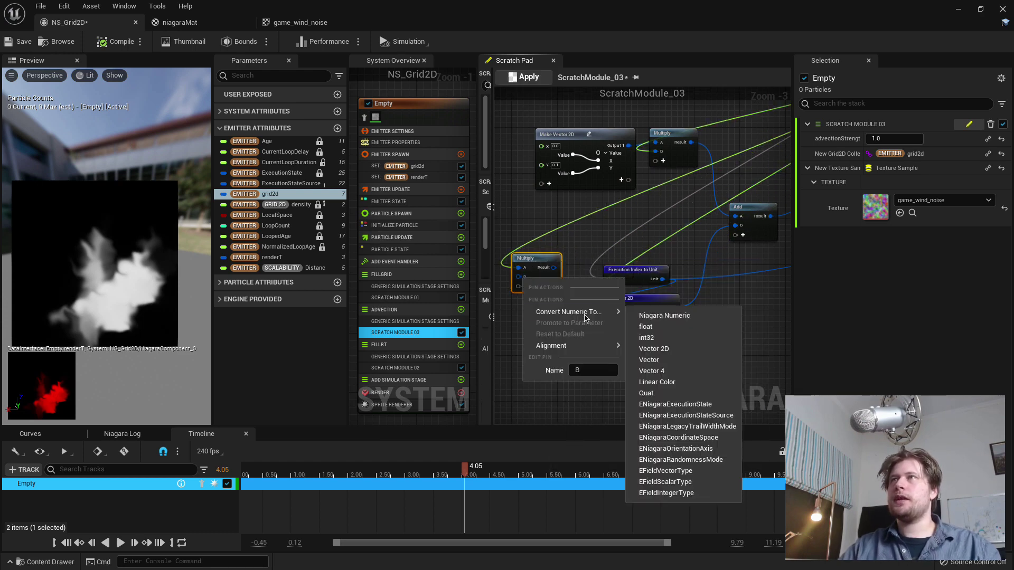
pyautogui.click(643, 328)
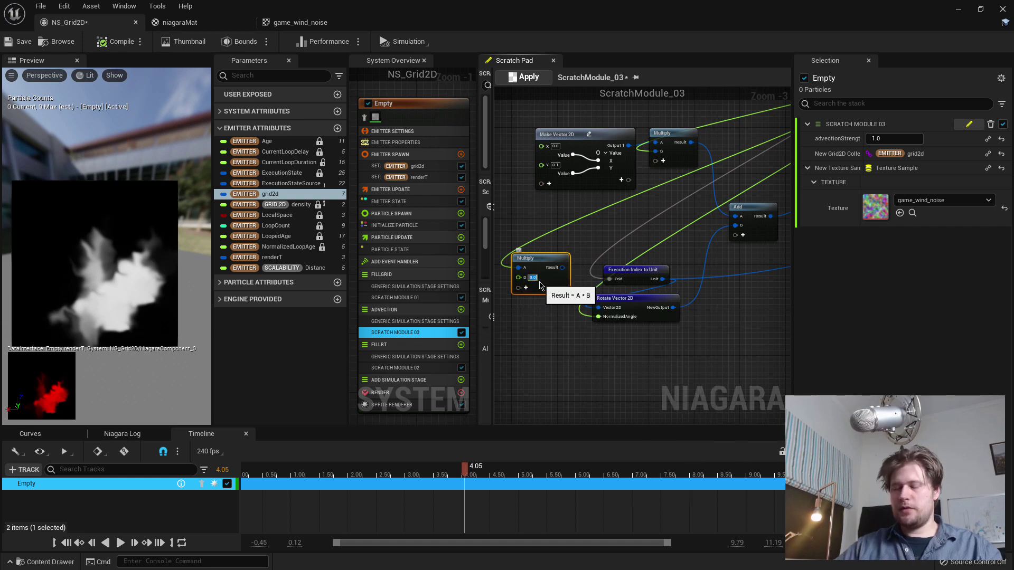
pyautogui.moveTo(561, 266); pyautogui.dragTo(600, 321)
pyautogui.click(525, 77)
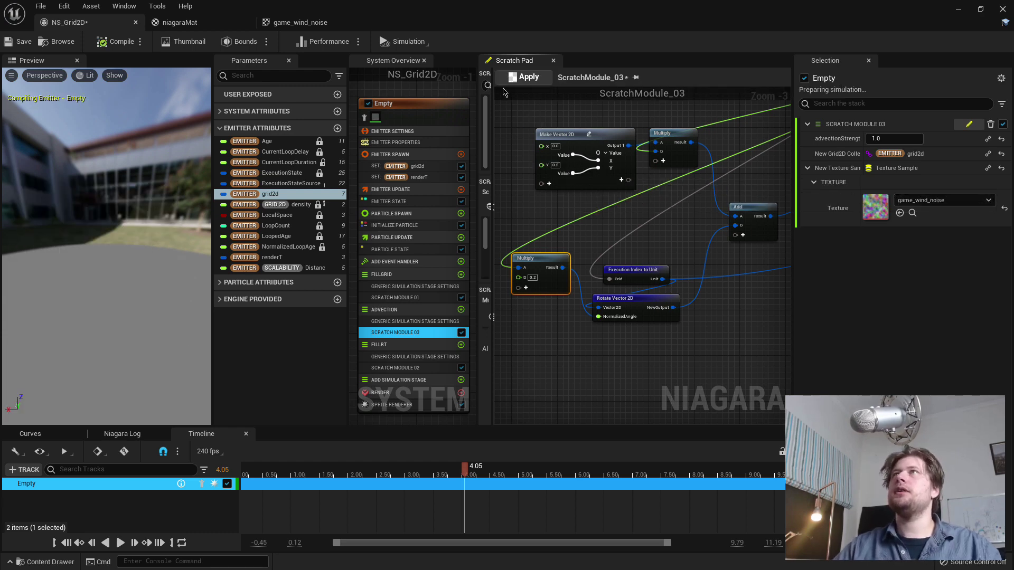
pyautogui.click(525, 77)
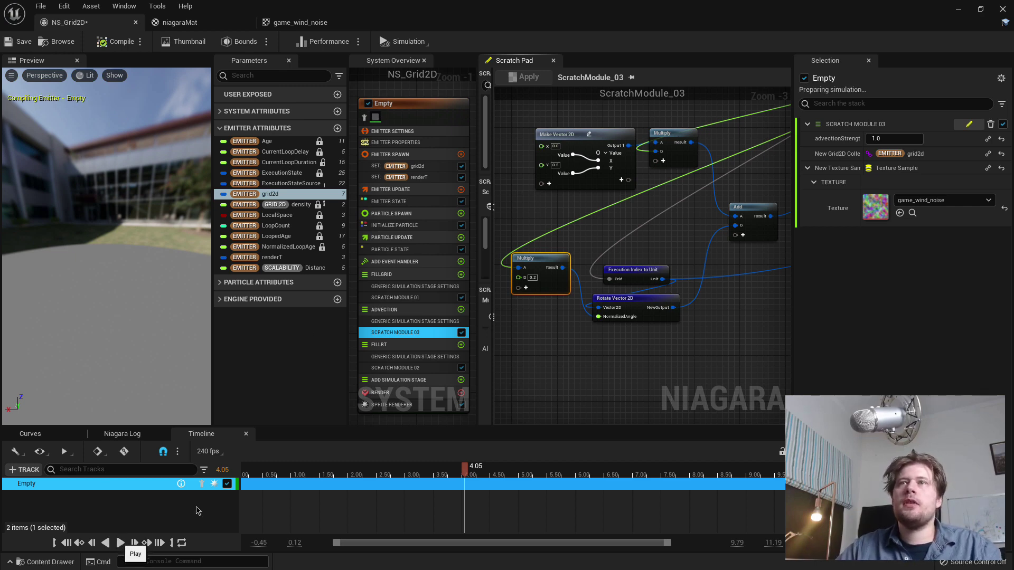
# Set the timeline display rate to 12 fps and play the simulation from 3.08.
pyautogui.click(276, 475)
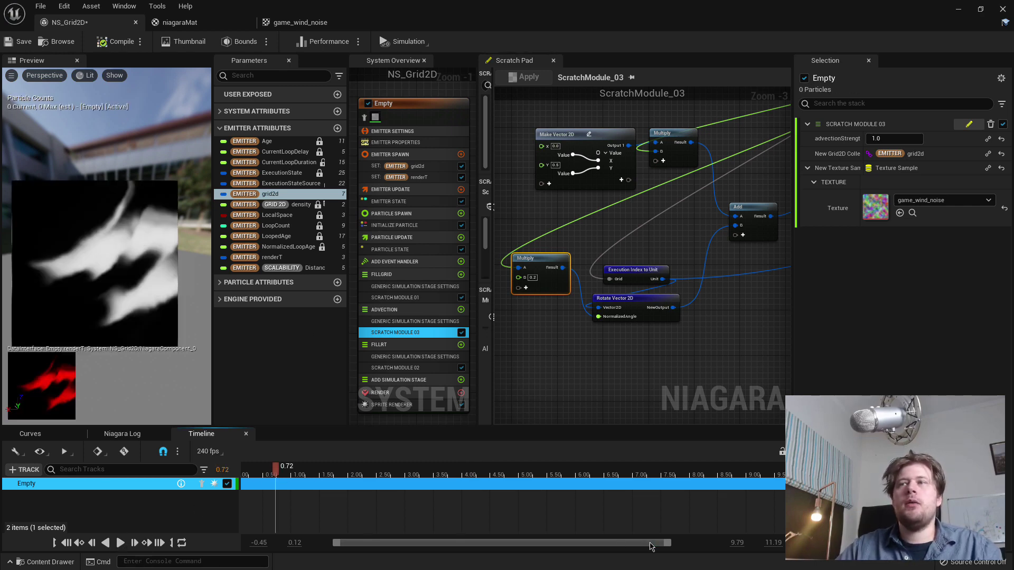
pyautogui.moveTo(613, 545); pyautogui.dragTo(596, 545)
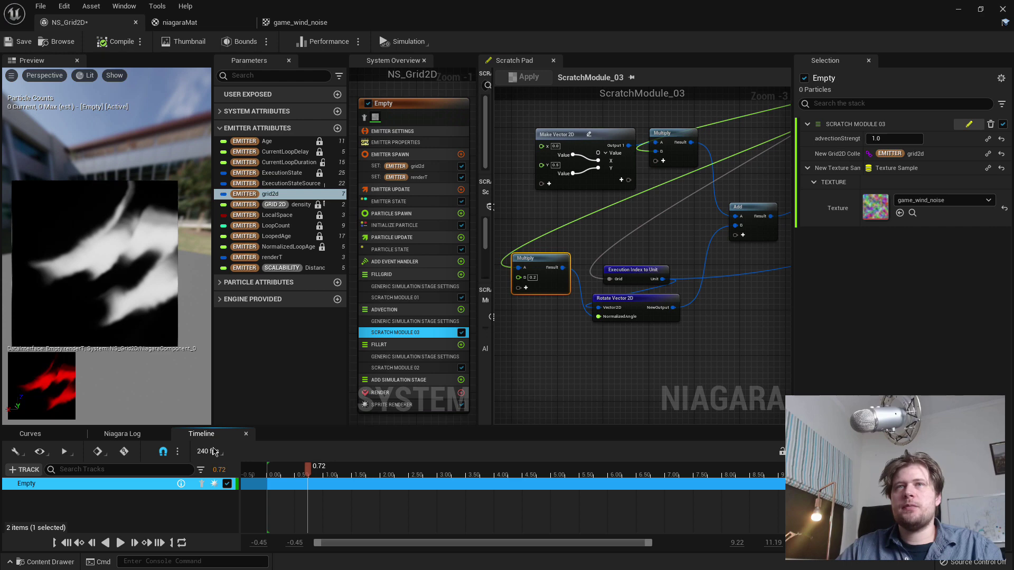
pyautogui.click(214, 452)
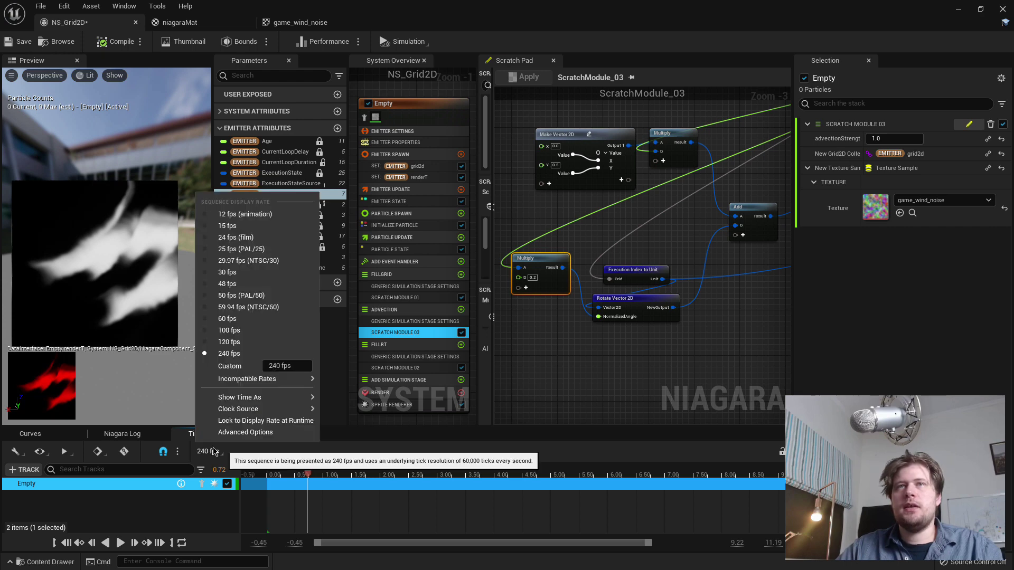
pyautogui.click(240, 214)
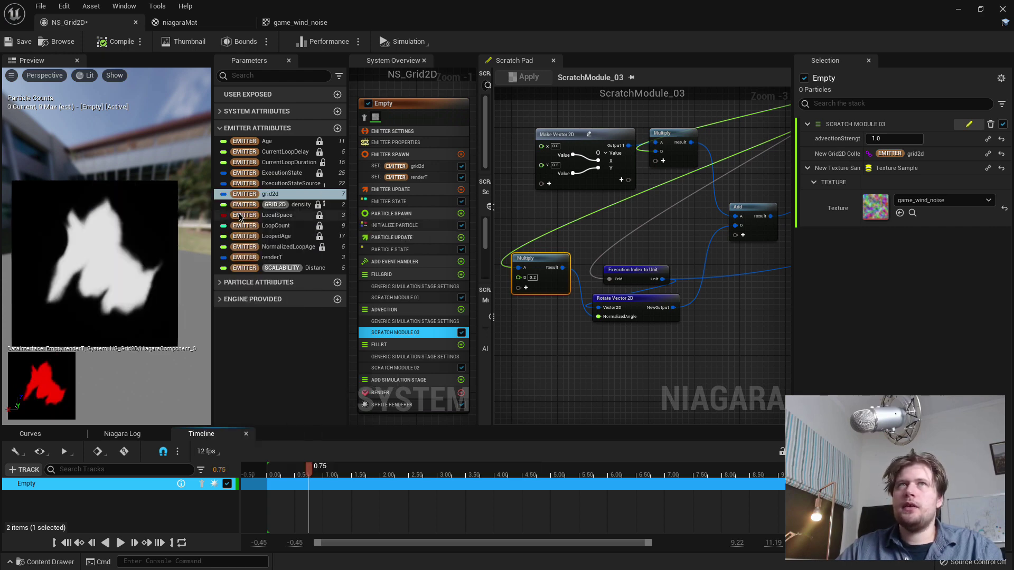
pyautogui.click(493, 472)
pyautogui.click(442, 472)
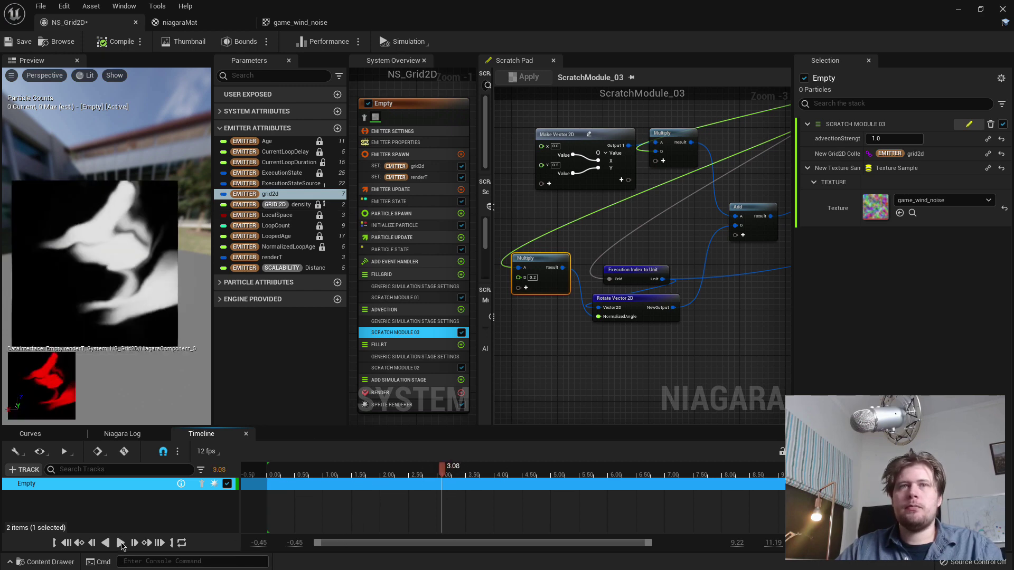
pyautogui.click(121, 544)
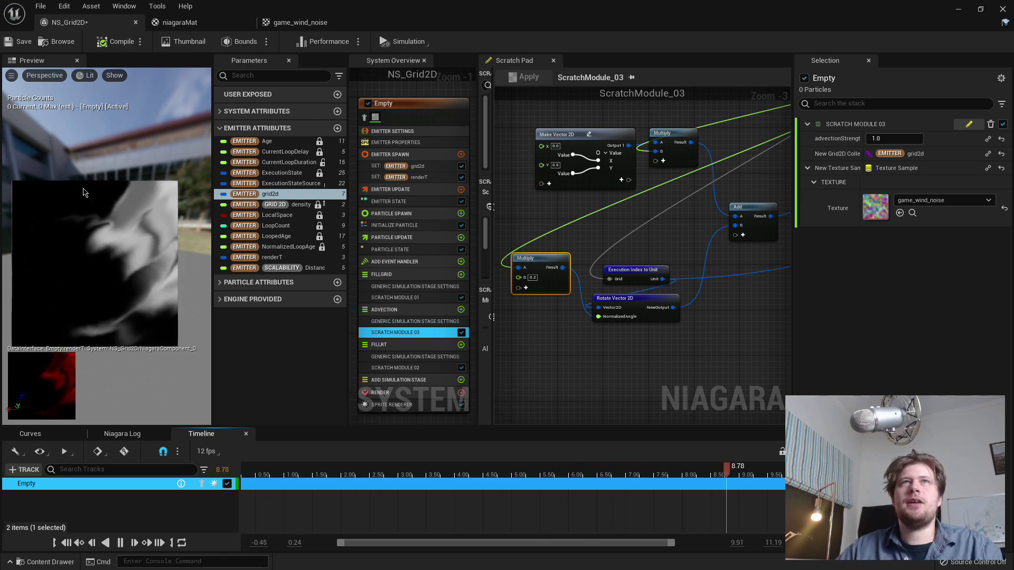
# Spread out the graph by moving Execution Index to Unit up and left and the age Multiply node lower.
pyautogui.moveTo(672, 228); pyautogui.dragTo(659, 247, button='right')
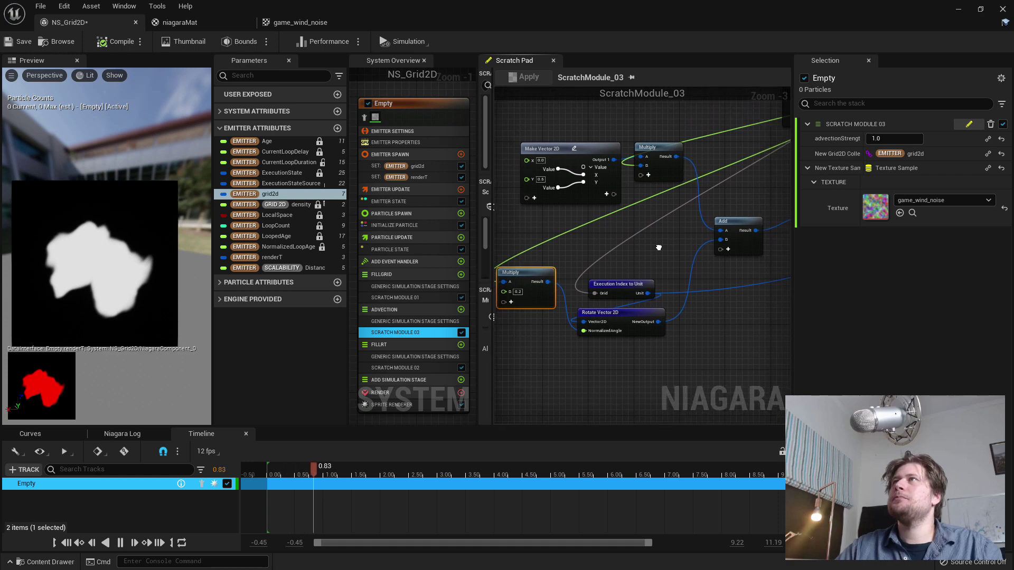
pyautogui.moveTo(635, 289); pyautogui.dragTo(635, 272)
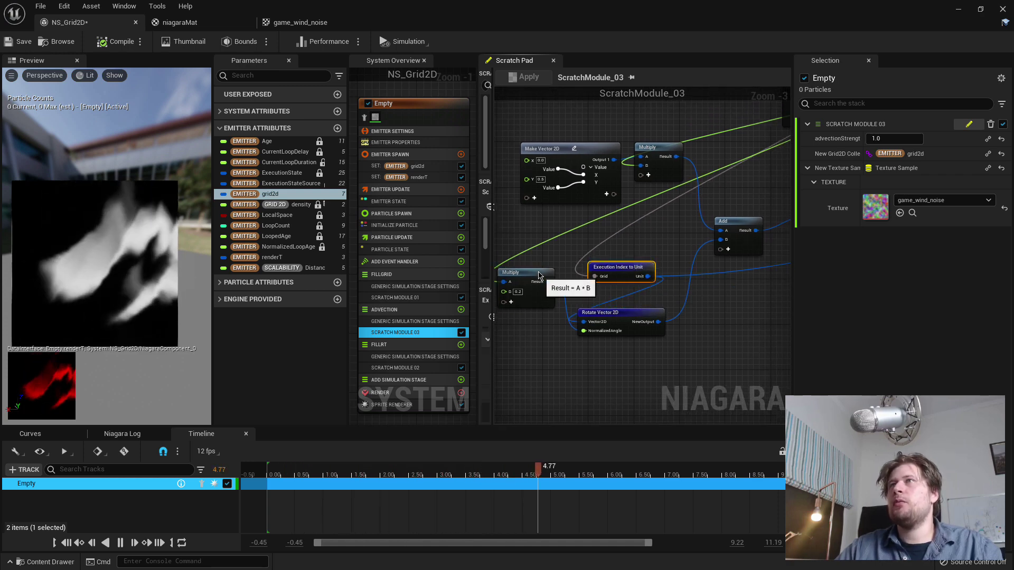
pyautogui.moveTo(539, 284); pyautogui.dragTo(527, 312)
pyautogui.moveTo(615, 260); pyautogui.dragTo(593, 279, button='right')
pyautogui.moveTo(593, 280); pyautogui.dragTo(560, 279)
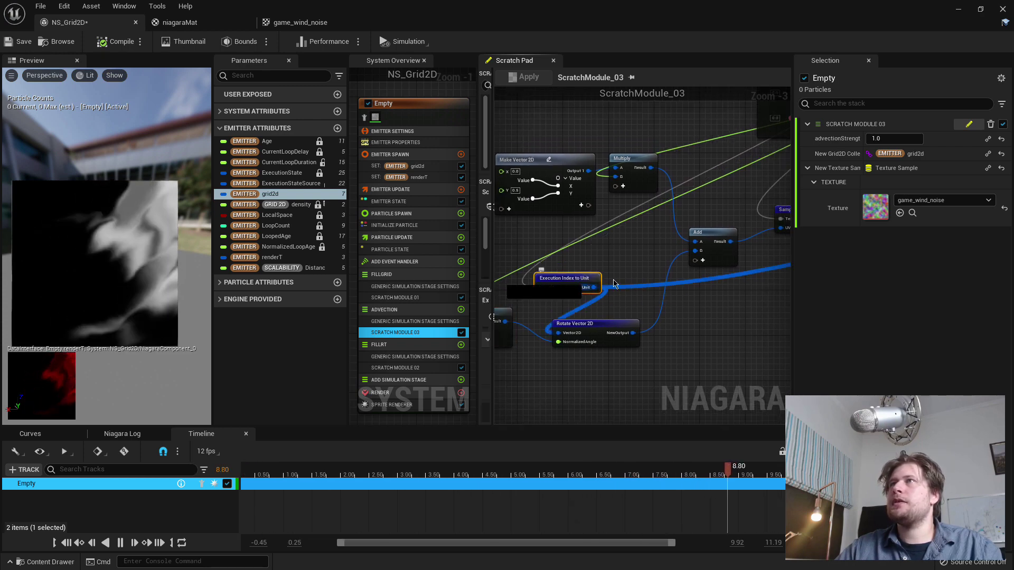
# Feed Execution Index to Unit directly into the Add node's B and route the Add result through Rotate Vector 2D into Sample Texture 2D's UV.
pyautogui.moveTo(580, 324); pyautogui.dragTo(718, 324)
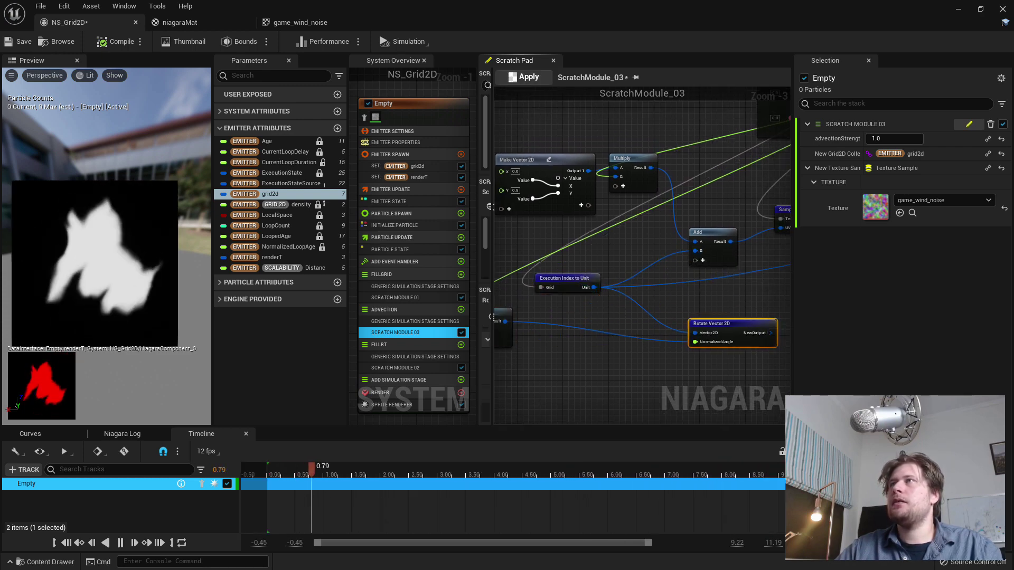
pyautogui.moveTo(718, 324); pyautogui.dragTo(615, 326, button='right')
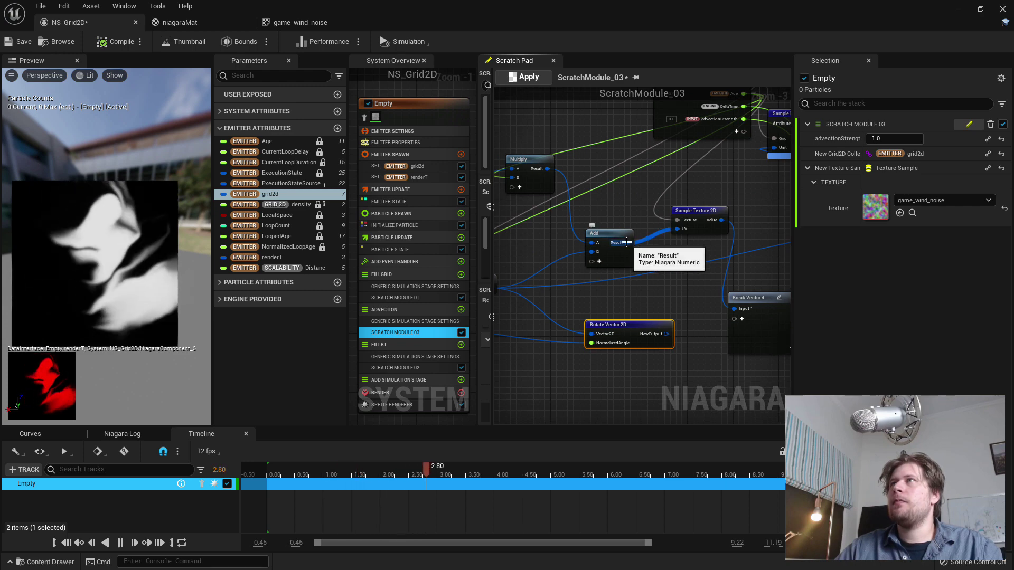
pyautogui.moveTo(626, 242); pyautogui.dragTo(592, 334)
pyautogui.moveTo(666, 334); pyautogui.dragTo(677, 229)
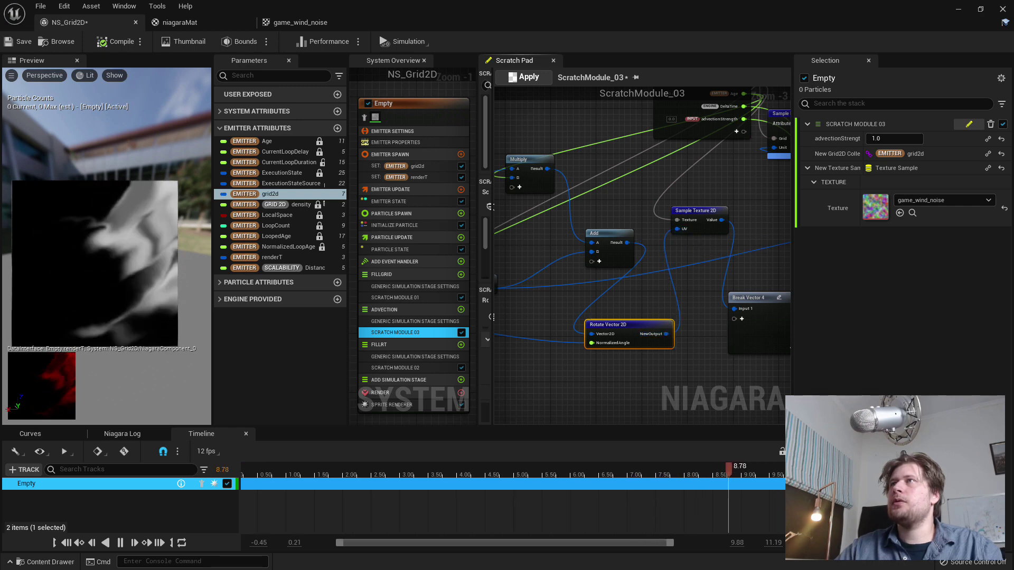
# Place Rotate Vector 2D between the Add and Sample Texture 2D nodes and apply the module changes.
pyautogui.moveTo(543, 301); pyautogui.dragTo(500, 318, button='right')
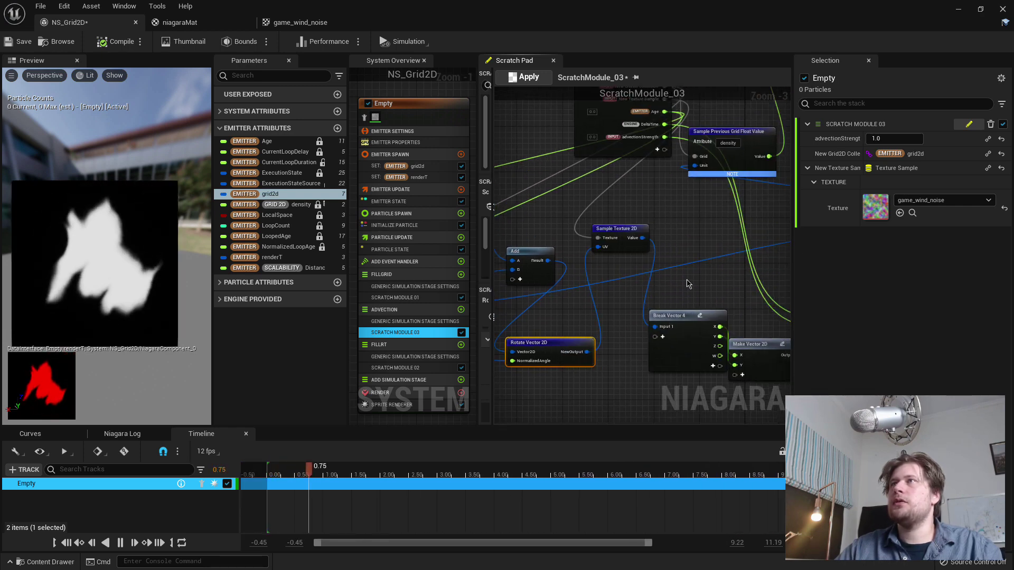
pyautogui.moveTo(688, 284); pyautogui.dragTo(606, 278, button='right')
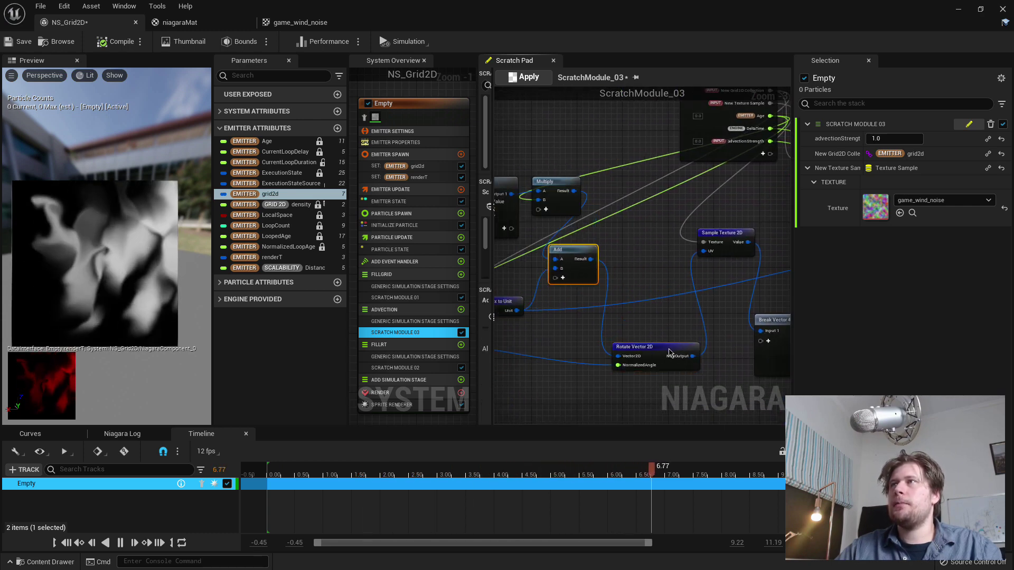
pyautogui.moveTo(669, 352); pyautogui.dragTo(662, 254)
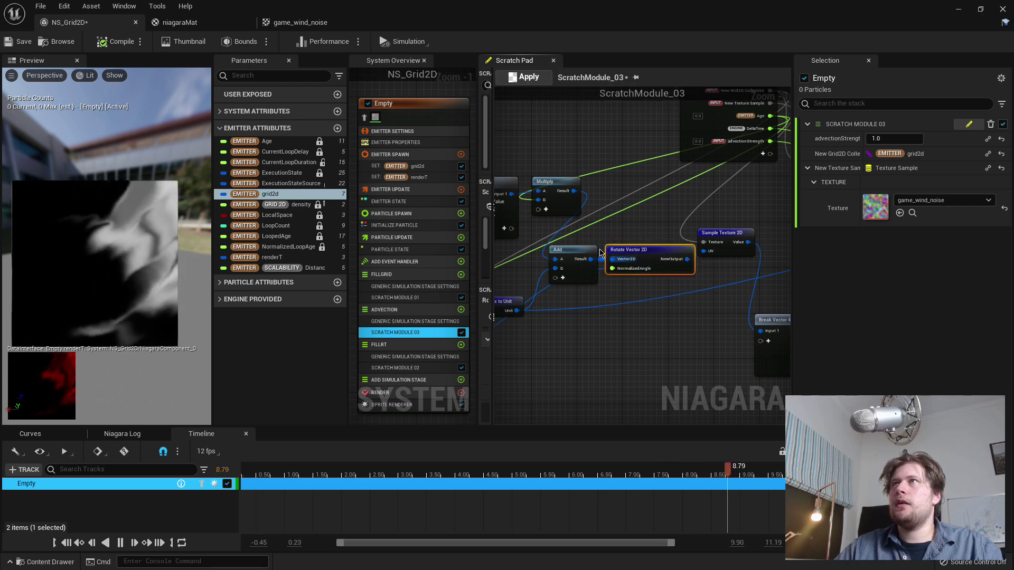
pyautogui.moveTo(600, 253); pyautogui.dragTo(589, 253)
pyautogui.click(528, 77)
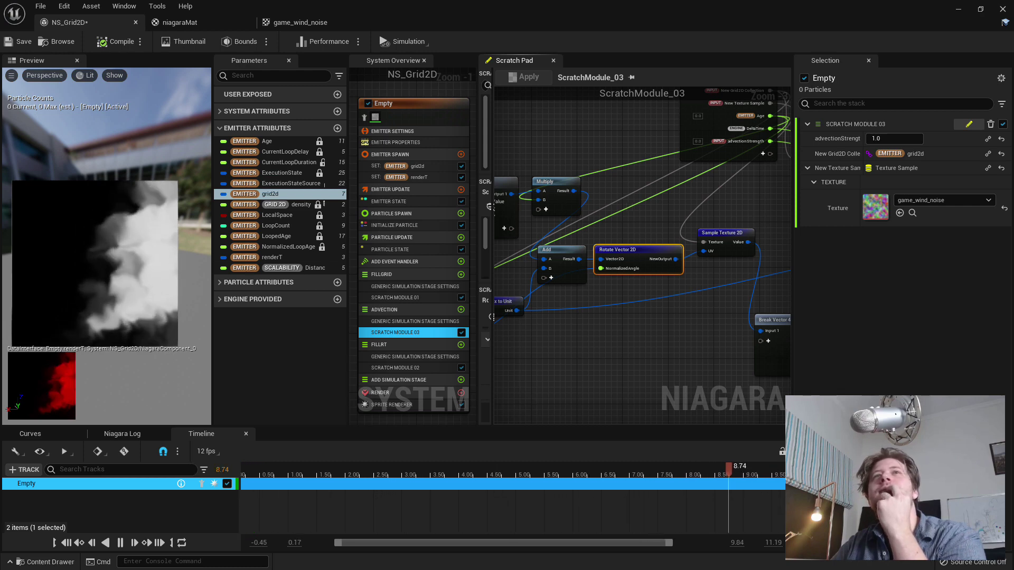
# Set the age Multiply node's B value to 0.01 and apply the module.
pyautogui.moveTo(503, 365); pyautogui.dragTo(720, 341, button='right')
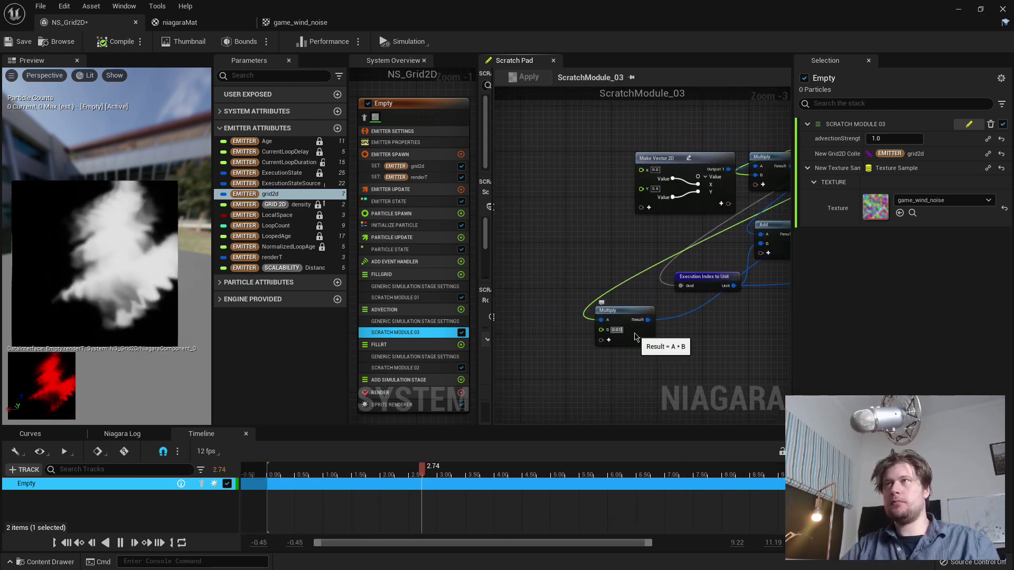
pyautogui.press('Return')
pyautogui.click(525, 78)
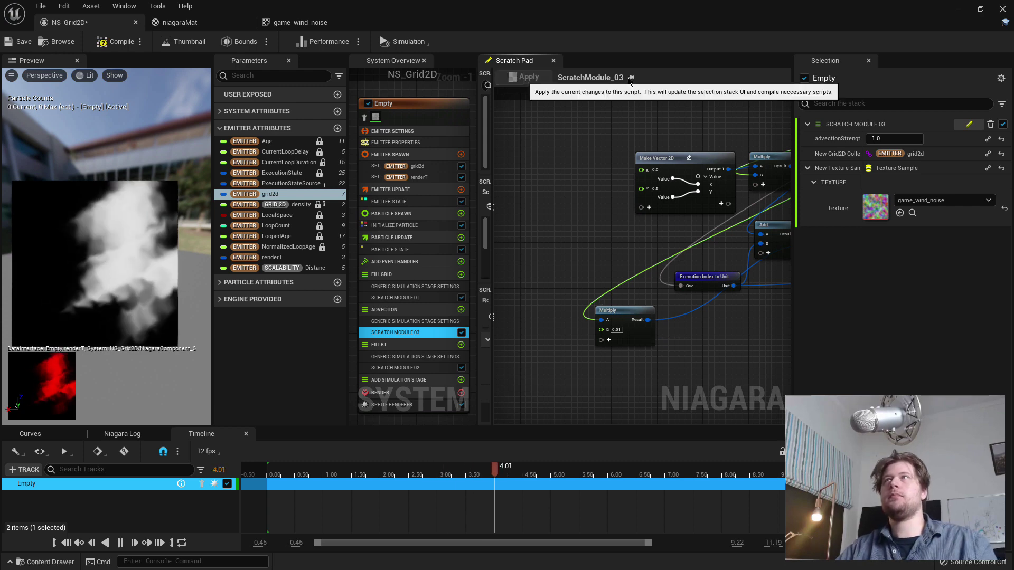
# Set the panning Make Vector 2D node's Y value to 1.0 and apply the module.
pyautogui.click(654, 188)
pyautogui.write('1')
pyautogui.press('Return')
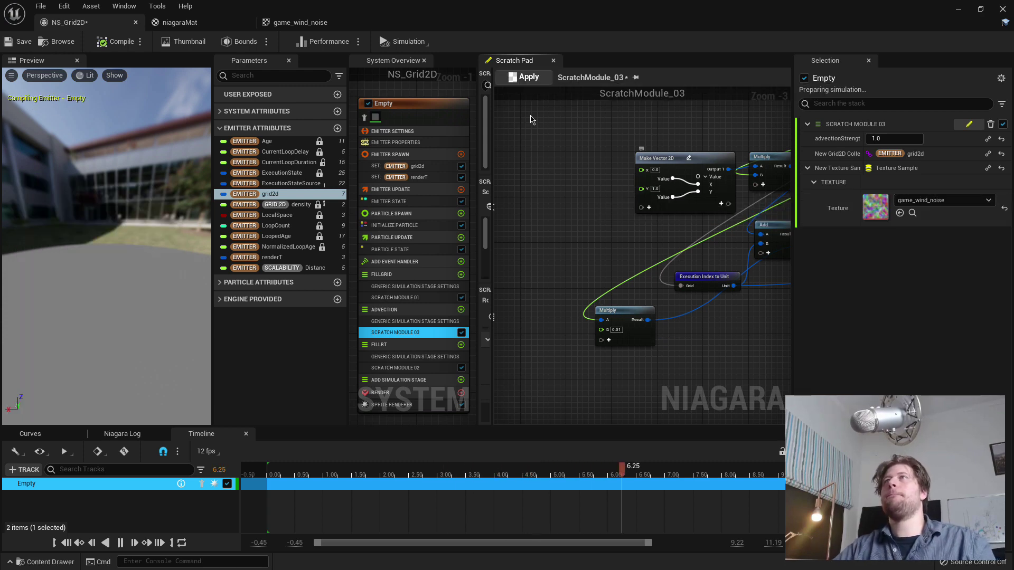
pyautogui.click(526, 77)
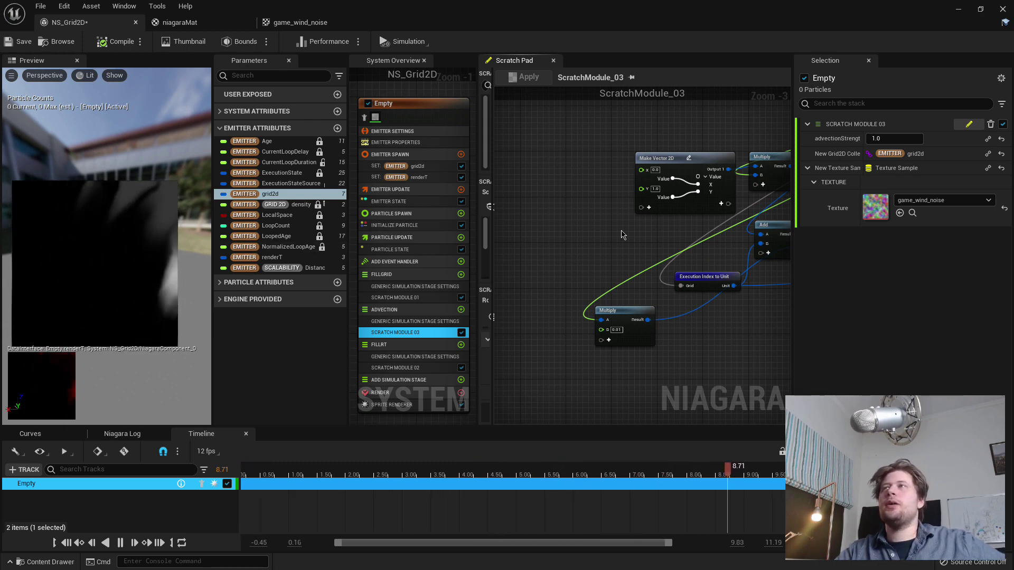
# Pause playback, scrub the timeline to 3.67, and examine the advection graph and the FillRT stage's Scratch Module 02 inputs.
pyautogui.moveTo(626, 228); pyautogui.dragTo(559, 234, button='right')
pyautogui.moveTo(575, 307); pyautogui.dragTo(689, 281, button='right')
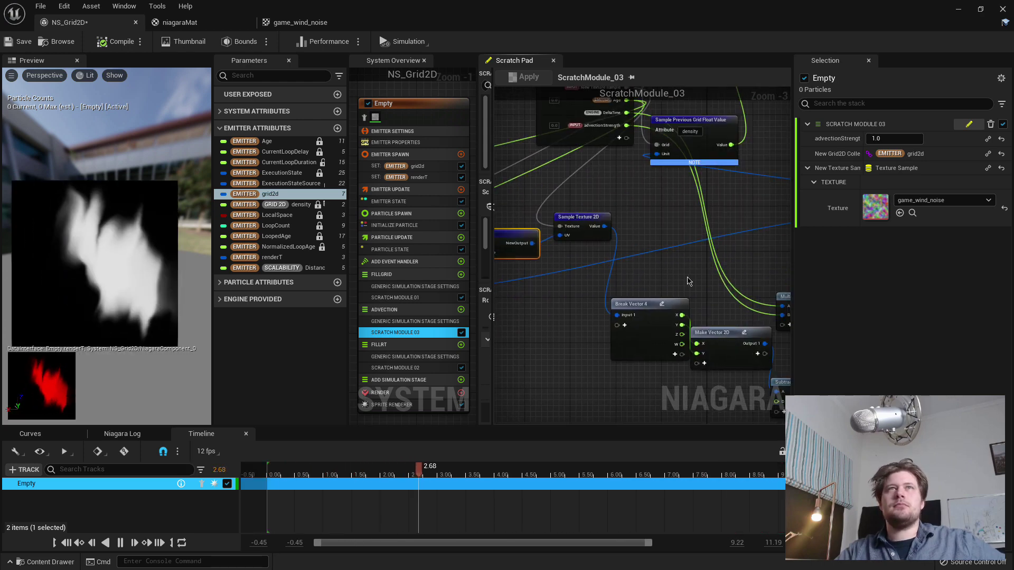
pyautogui.moveTo(689, 284); pyautogui.dragTo(649, 276, button='right')
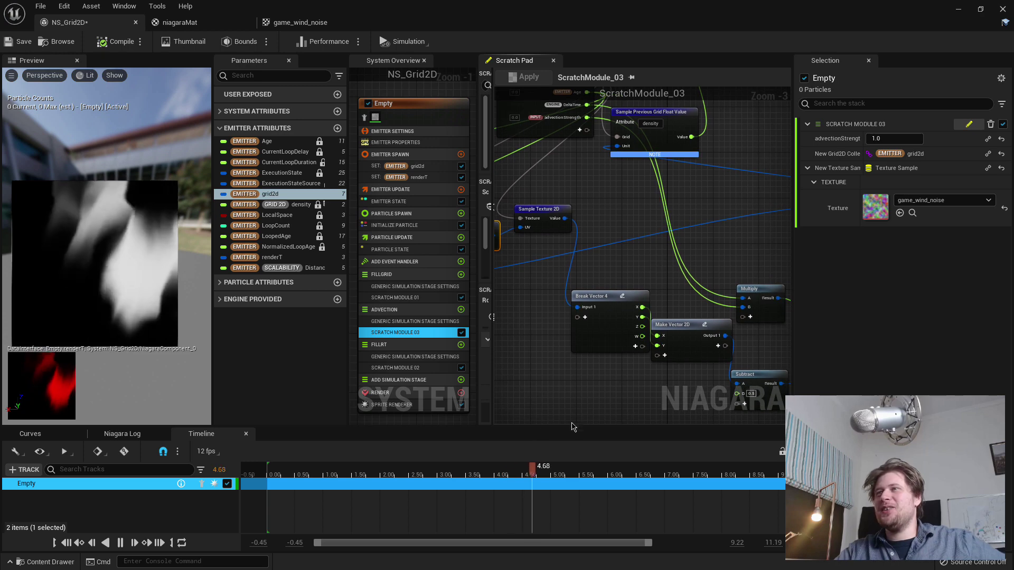
pyautogui.click(119, 543)
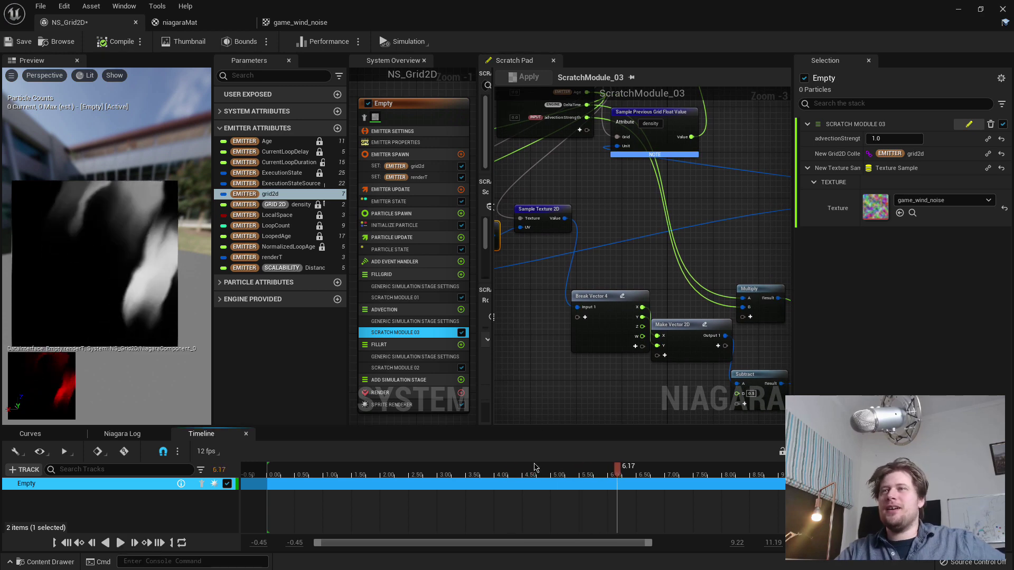
pyautogui.moveTo(536, 468); pyautogui.dragTo(470, 468)
pyautogui.moveTo(723, 274); pyautogui.dragTo(536, 297, button='right')
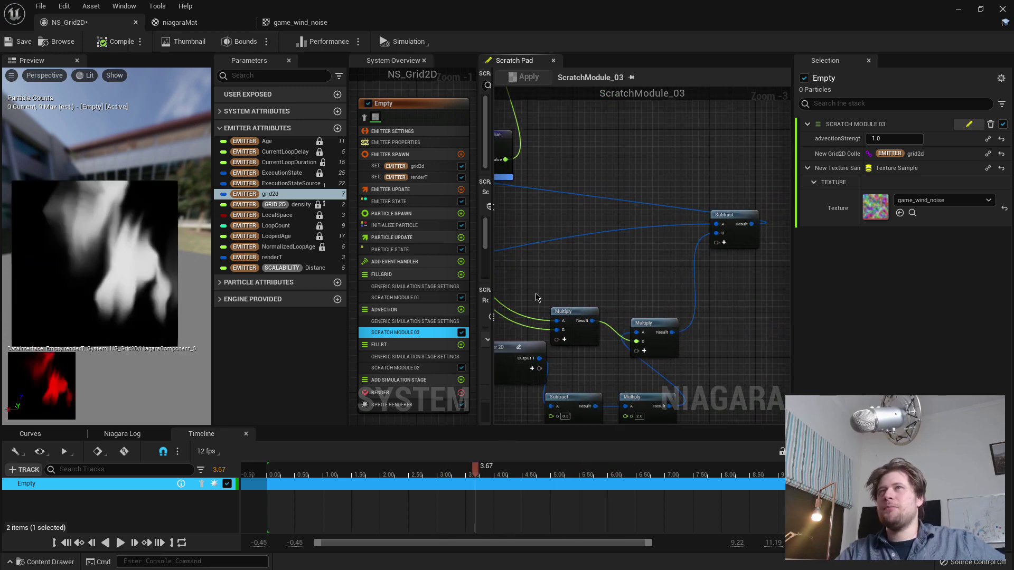
pyautogui.click(401, 368)
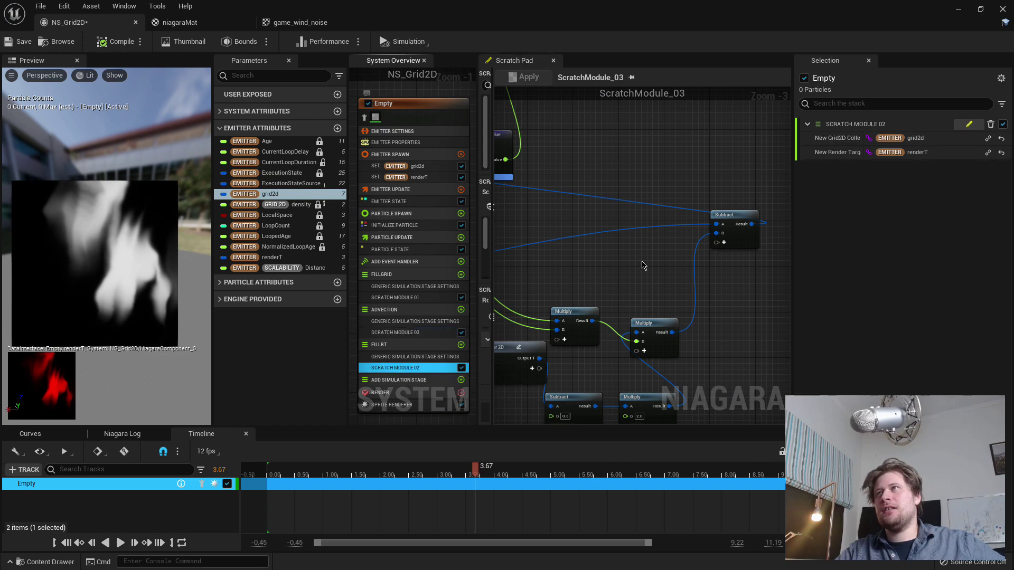
pyautogui.moveTo(642, 266); pyautogui.dragTo(671, 190, button='right')
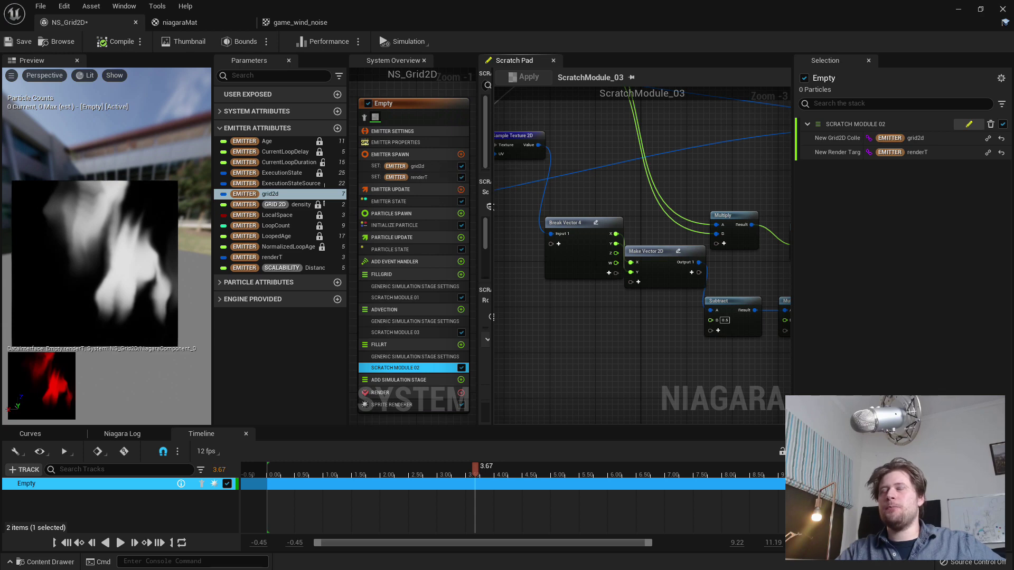
# Inspect the FillGrid stage's generic simulation stage settings, including its iteration count and data interface.
pyautogui.moveTo(613, 317); pyautogui.dragTo(559, 327, button='right')
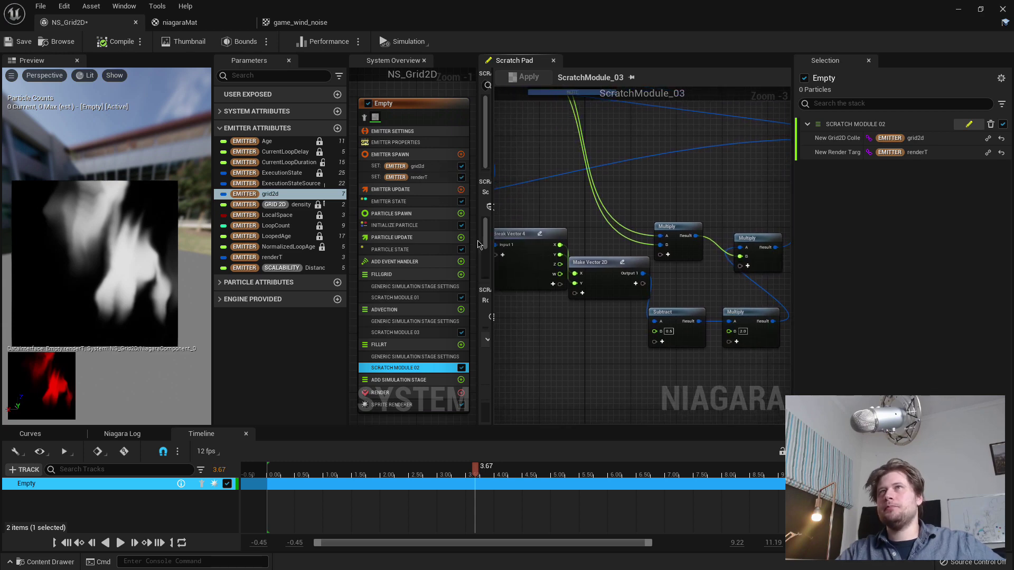
pyautogui.click(430, 166)
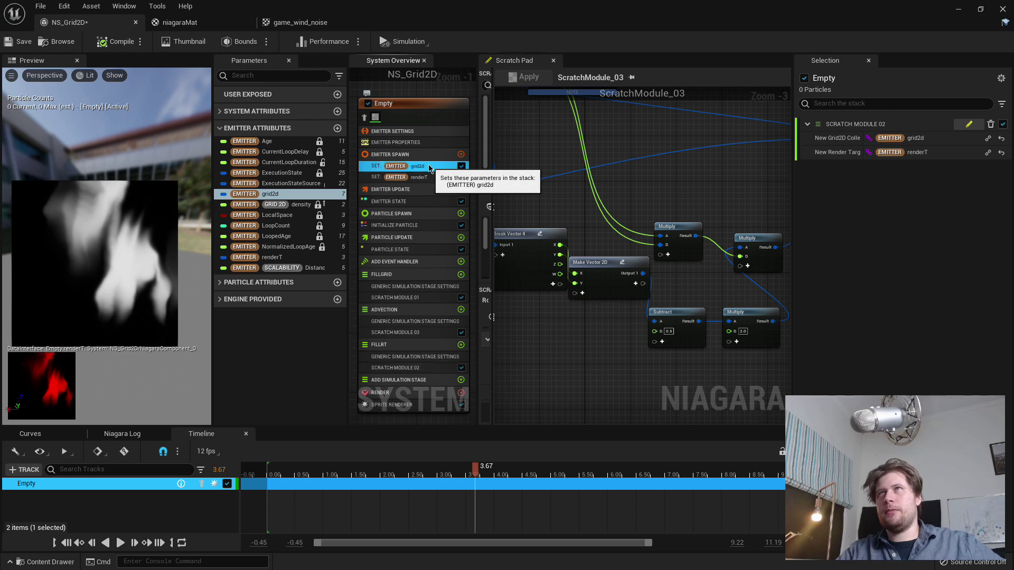
pyautogui.click(418, 288)
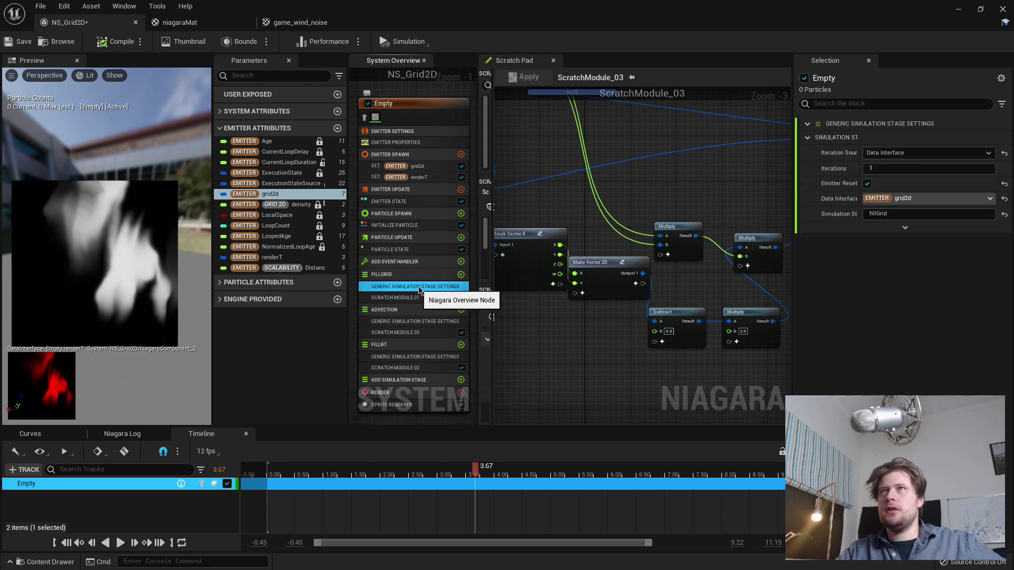
pyautogui.click(875, 168)
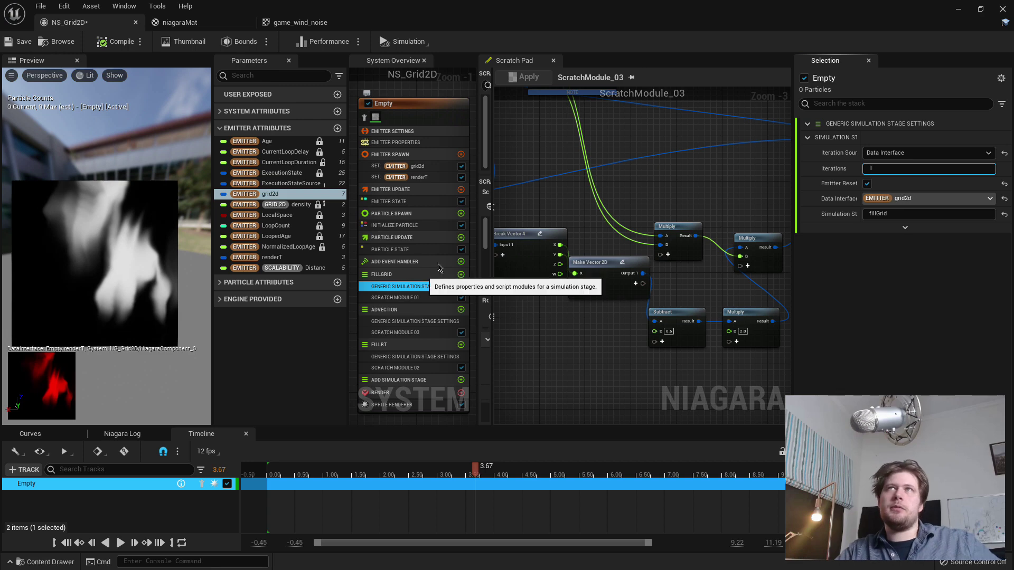
# Scrub the timeline to 5.33 and then 2.58 to review the simulation, and examine the advection graph's density-sampling, panning and rotation nodes.
pyautogui.moveTo(554, 211); pyautogui.dragTo(667, 236, button='right')
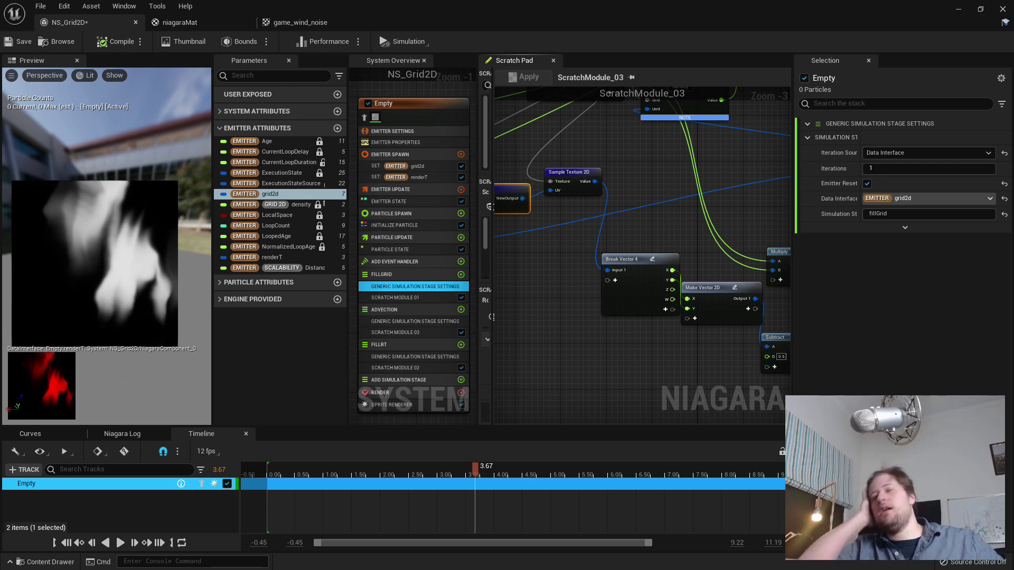
pyautogui.moveTo(326, 469); pyautogui.dragTo(493, 468)
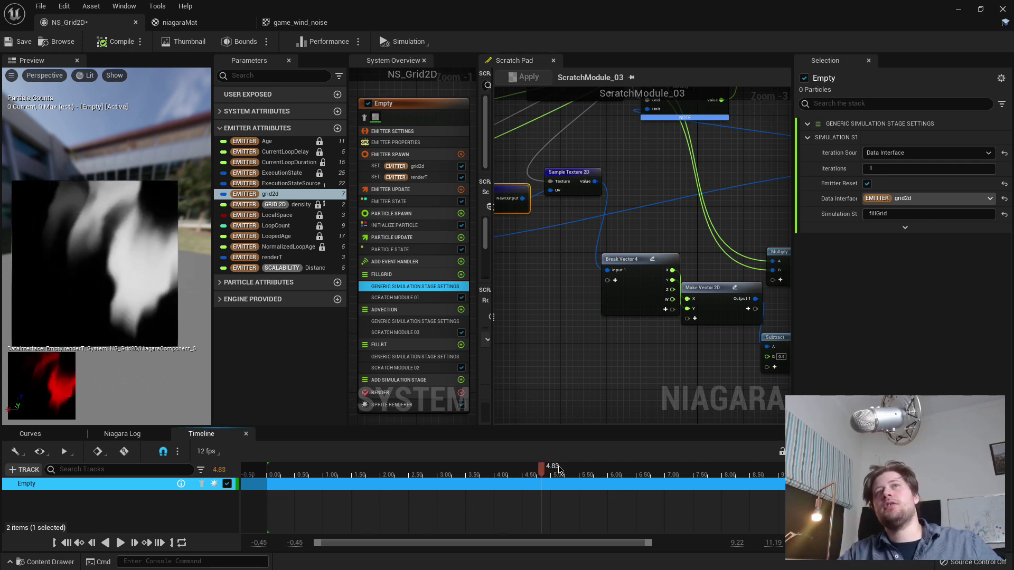
pyautogui.moveTo(407, 471); pyautogui.dragTo(570, 468)
pyautogui.moveTo(664, 363); pyautogui.dragTo(527, 343, button='right')
pyautogui.moveTo(717, 157); pyautogui.dragTo(661, 168, button='right')
pyautogui.moveTo(661, 168); pyautogui.dragTo(709, 137)
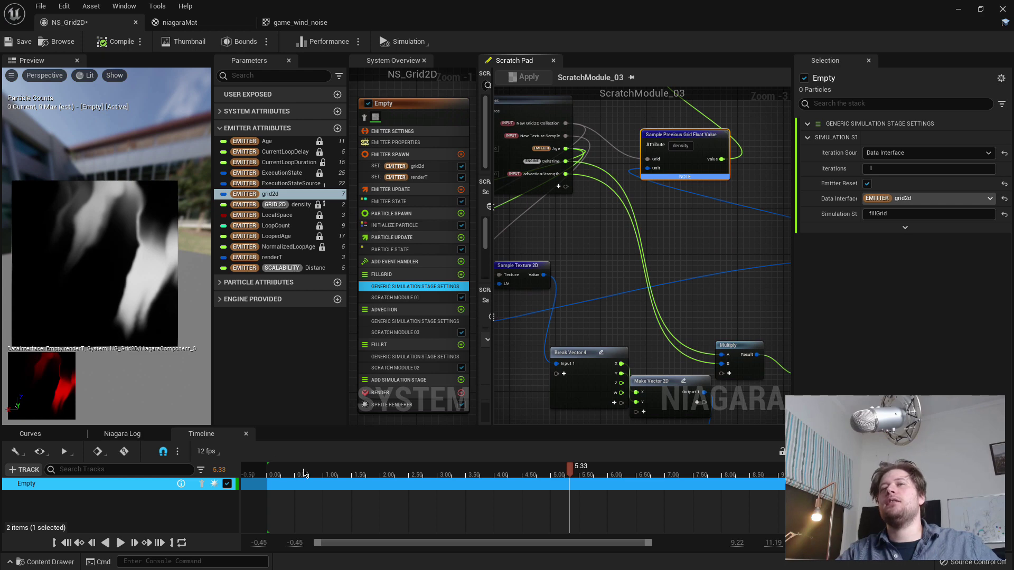
pyautogui.moveTo(303, 473); pyautogui.dragTo(413, 468)
pyautogui.moveTo(537, 255); pyautogui.dragTo(670, 289, button='right')
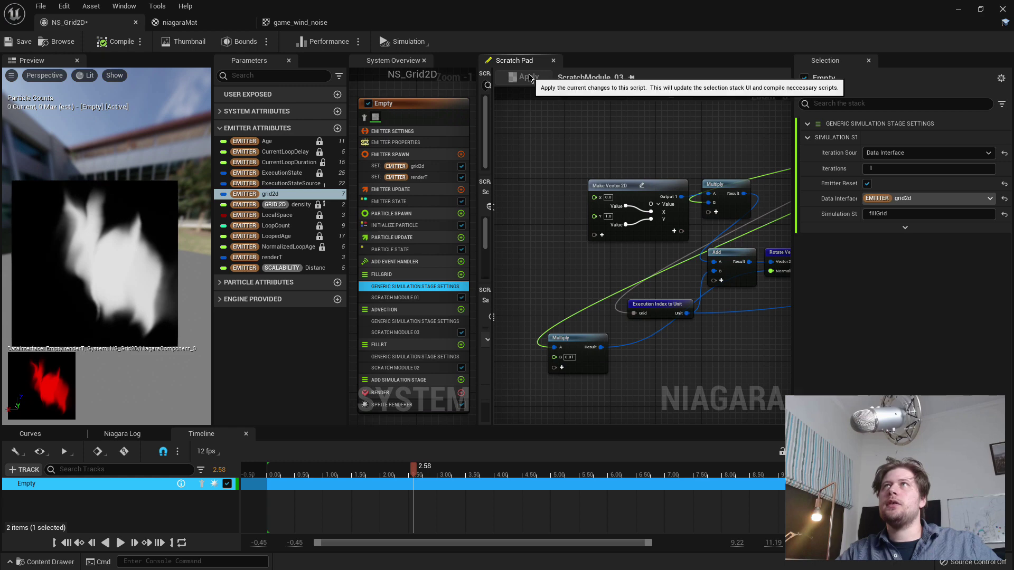
pyautogui.moveTo(532, 189); pyautogui.dragTo(510, 217, button='right')
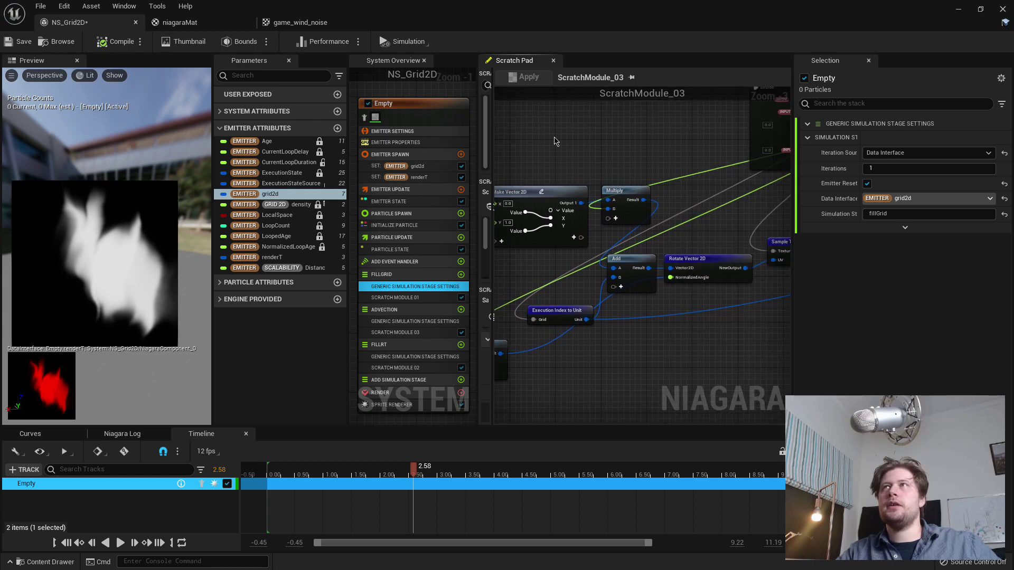
pyautogui.moveTo(551, 140); pyautogui.dragTo(632, 155, button='right')
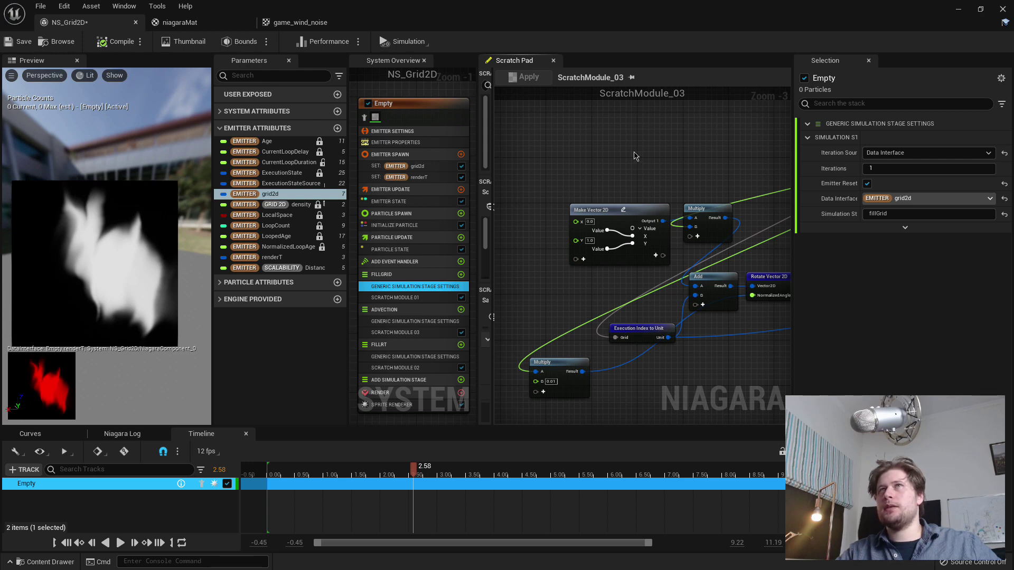
pyautogui.moveTo(657, 165); pyautogui.dragTo(592, 119, button='right')
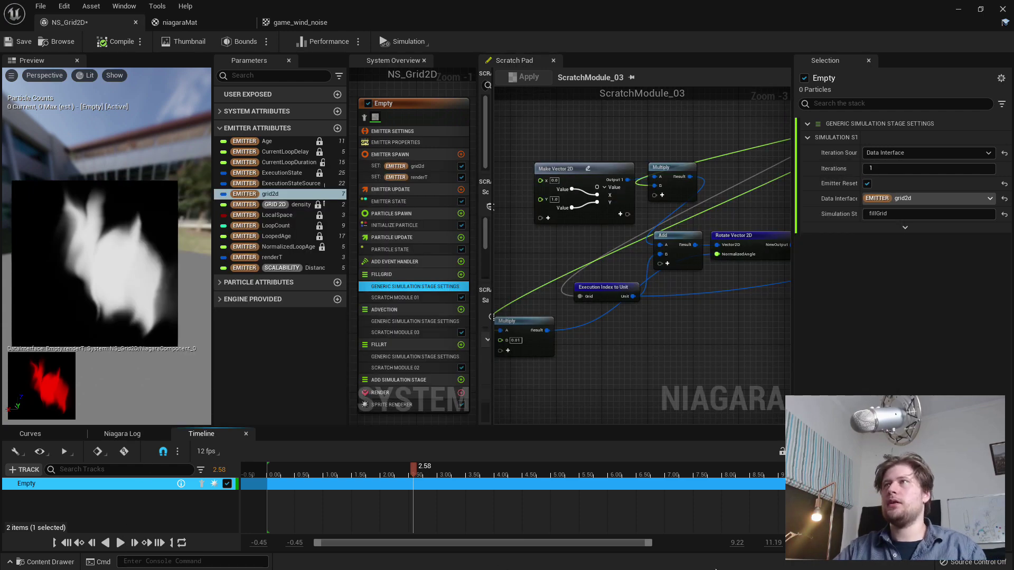
pyautogui.hotkey('alt', 'Tab')
pyautogui.click(686, 243)
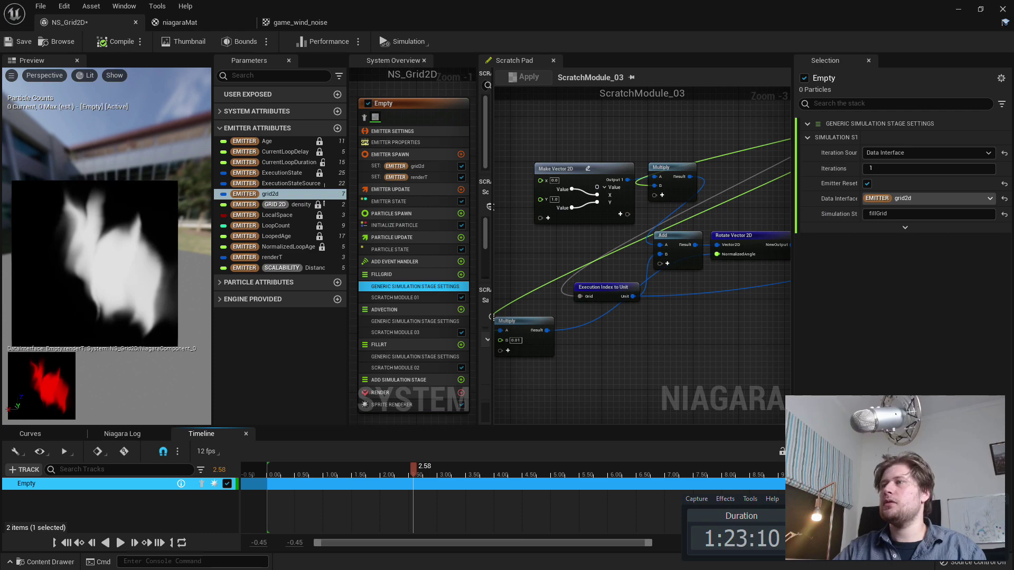